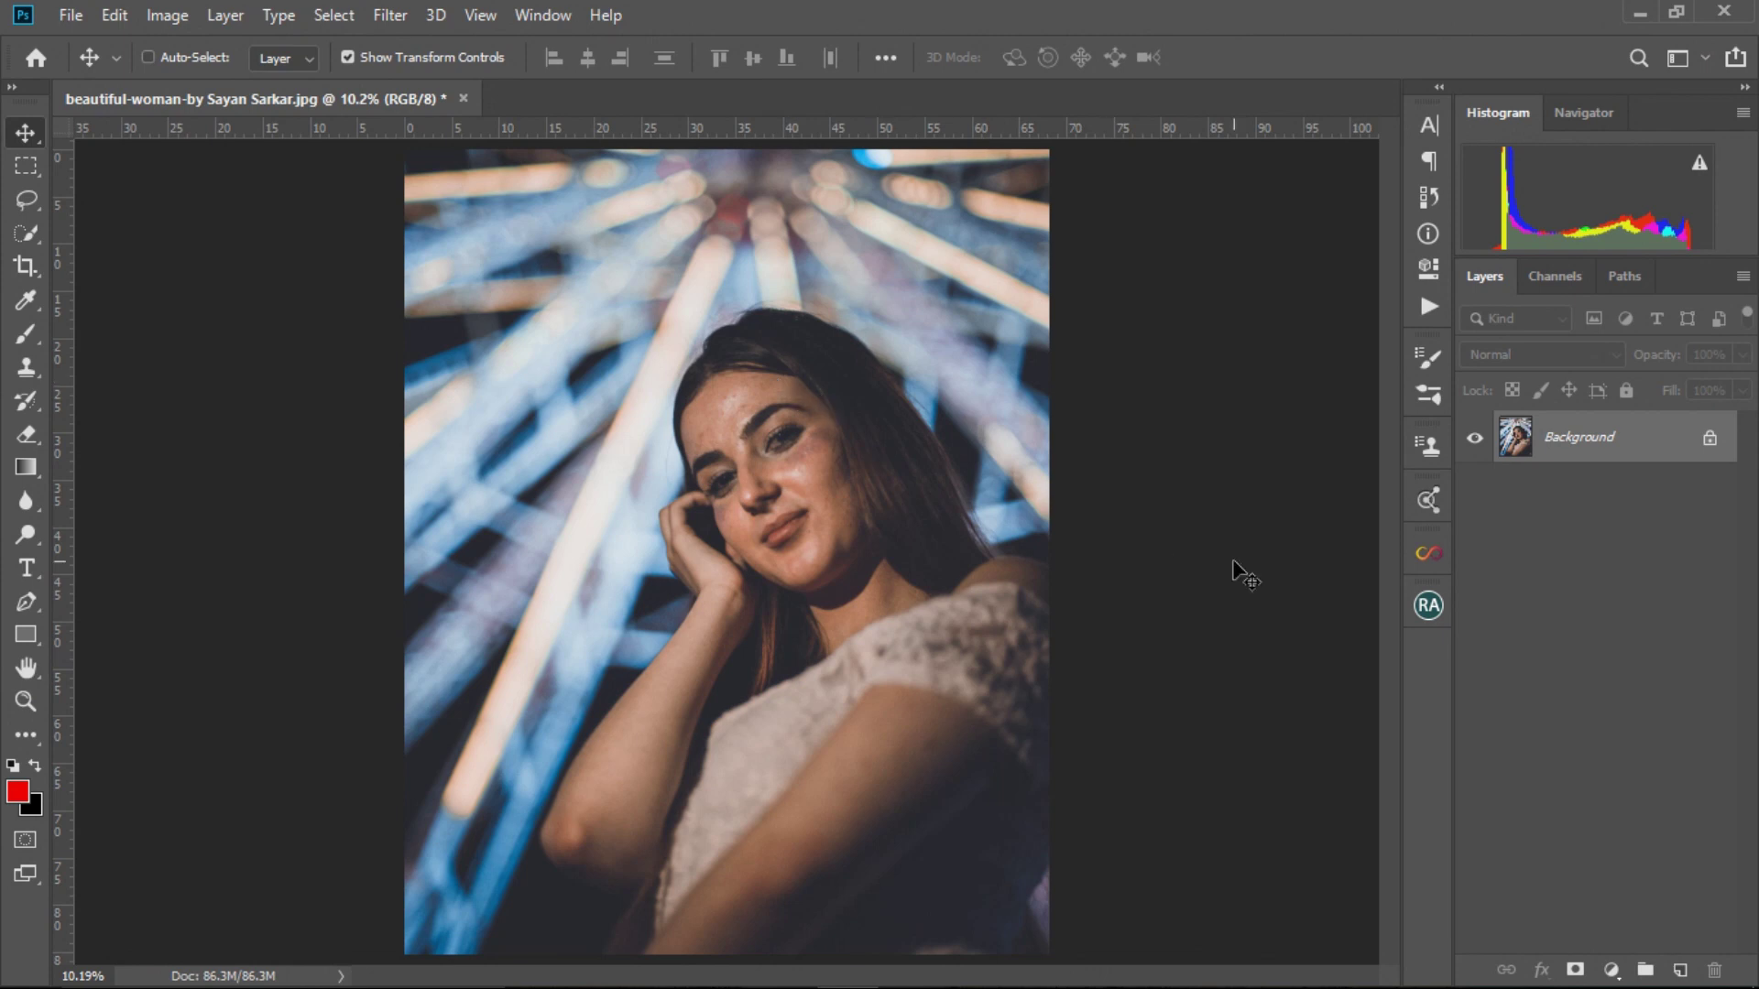
- Duplicate the Background layer of the portrait onto a new layer
scroll(958, 475, "down", 3)
scroll(617, 503, "up", 8)
scroll(648, 503, "up", 4)
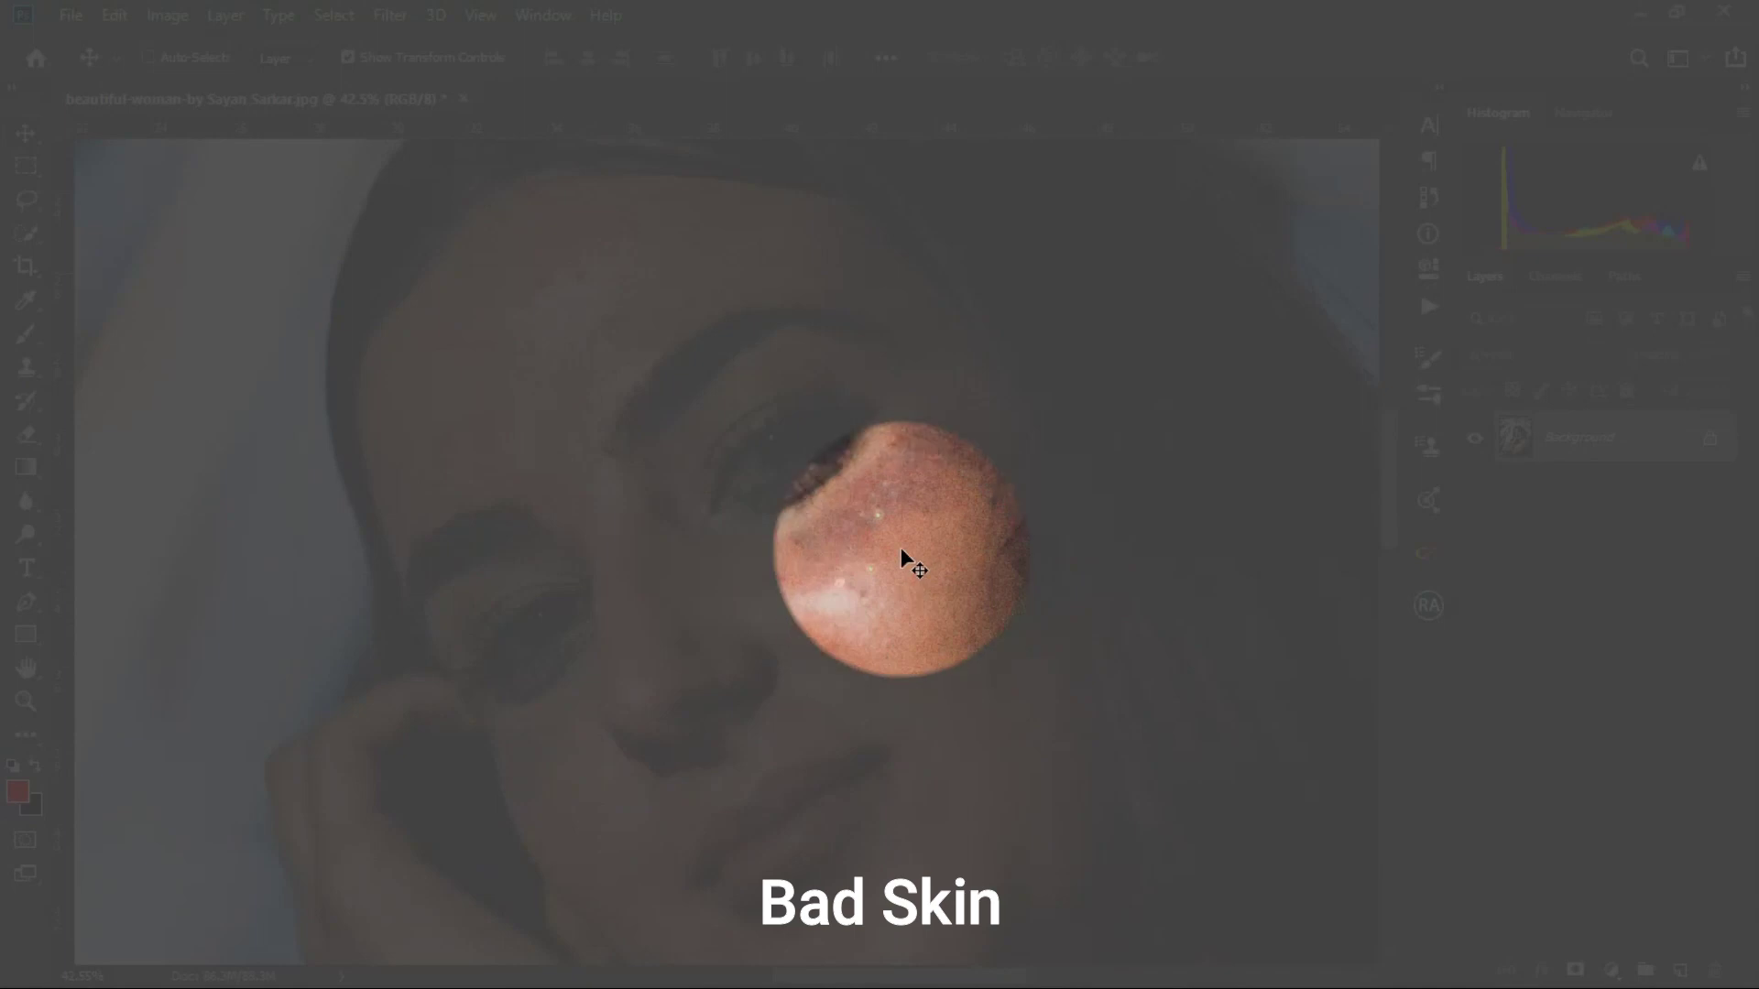
scroll(769, 536, "down", 10)
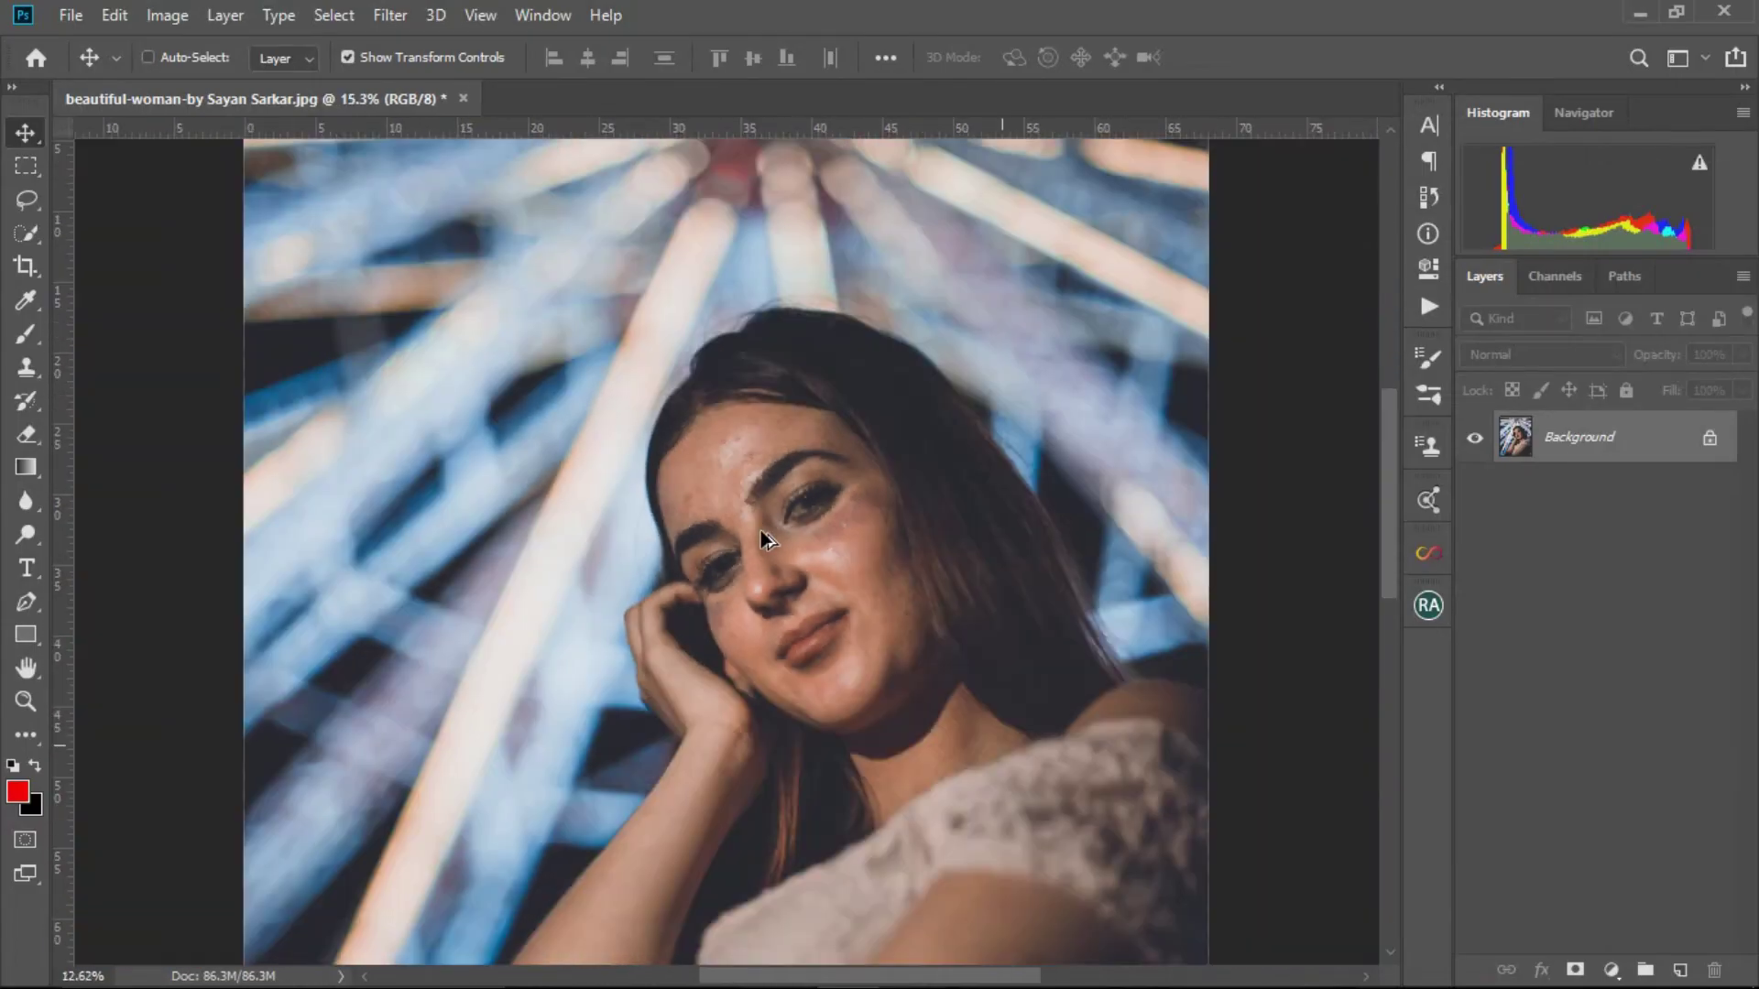
scroll(769, 547, "up", 4)
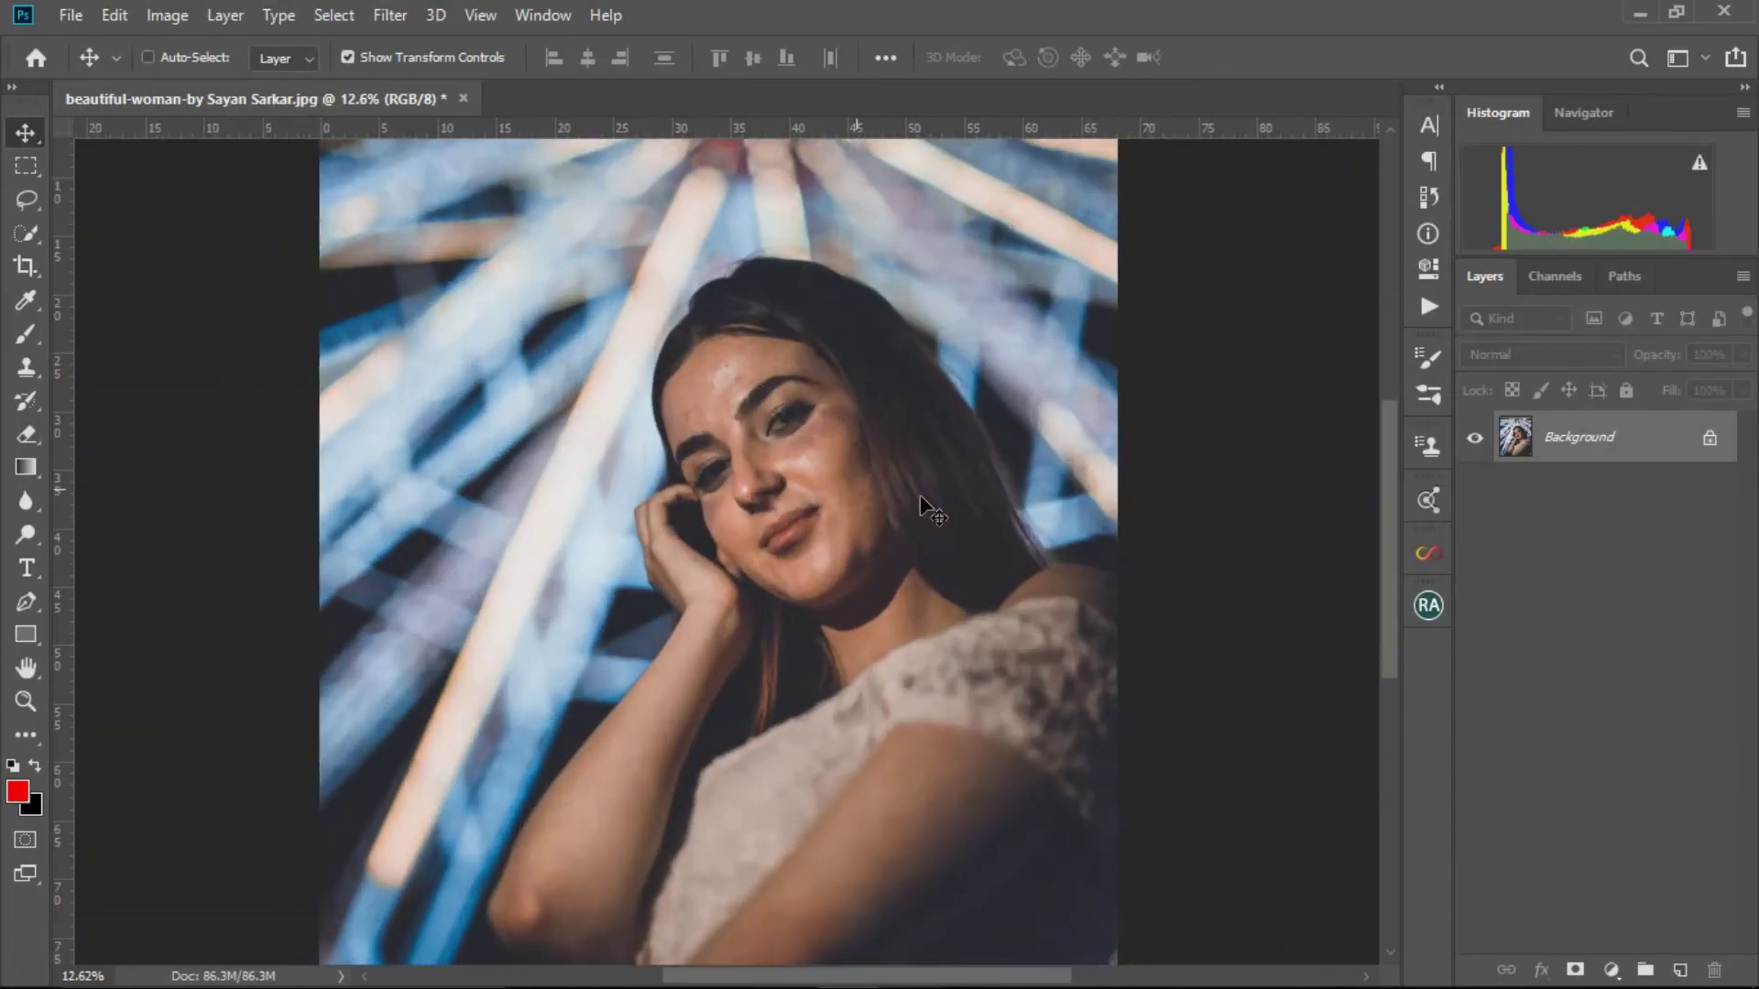
key("ctrl+j")
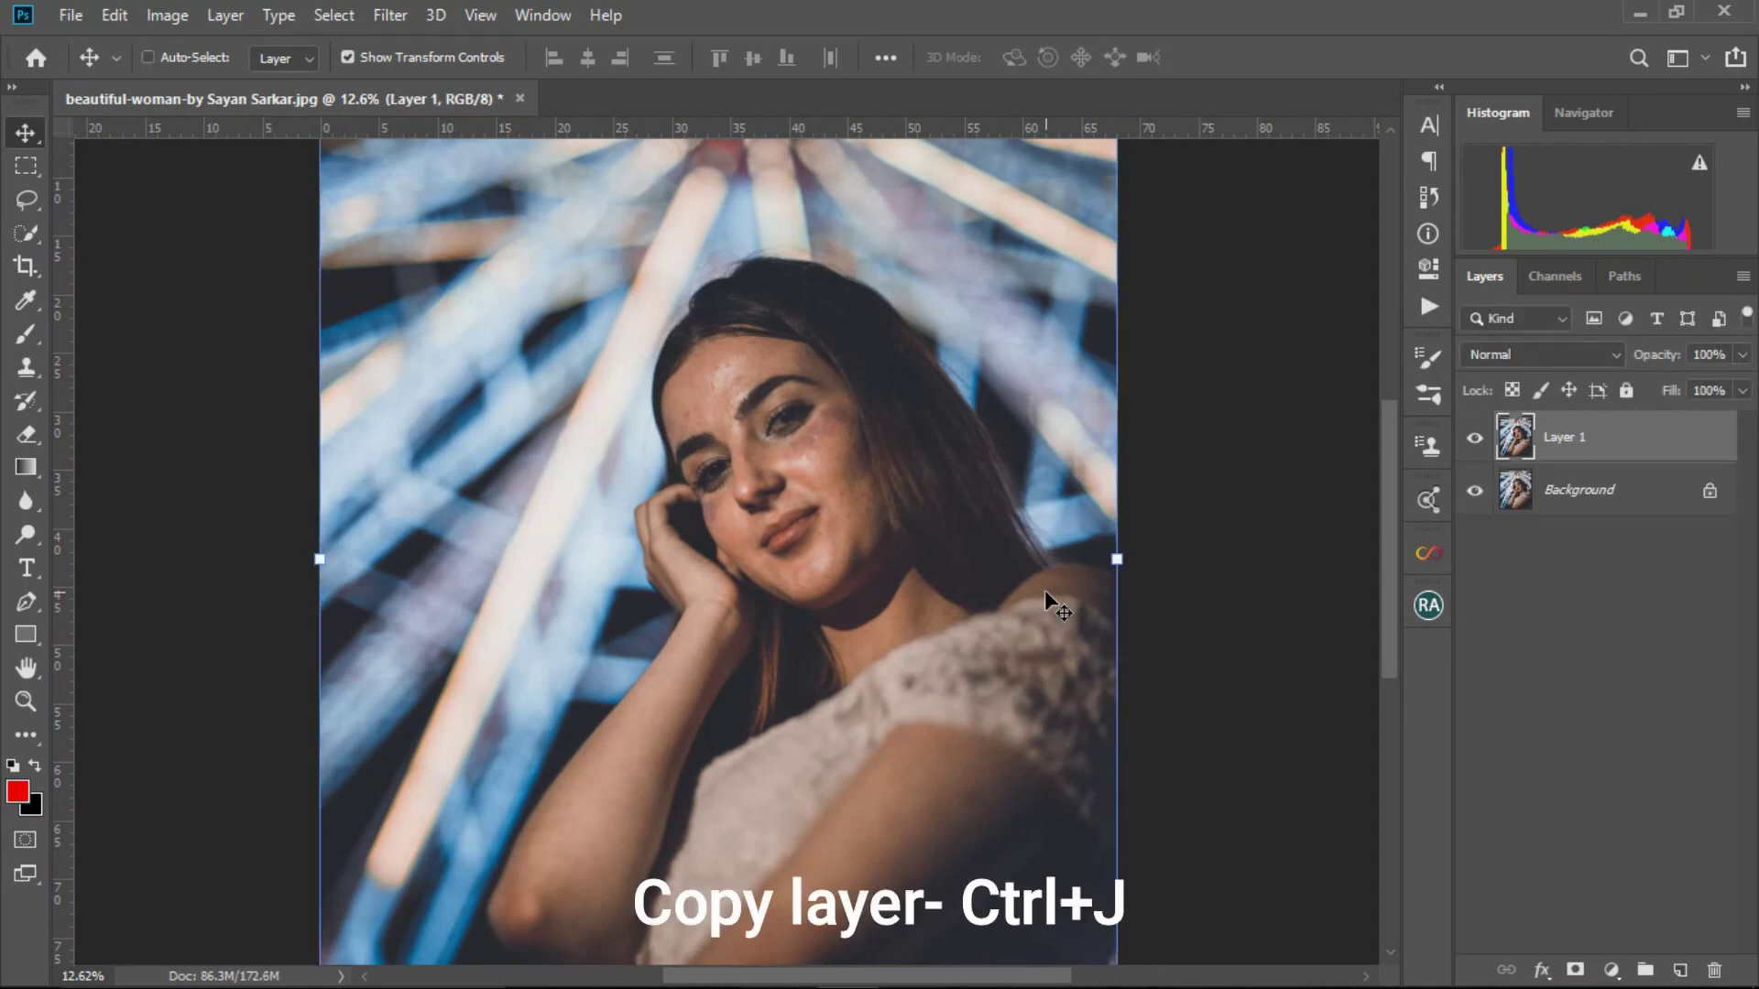
- Rename the duplicated portrait layer as Original
scroll(1046, 593, "up", 6)
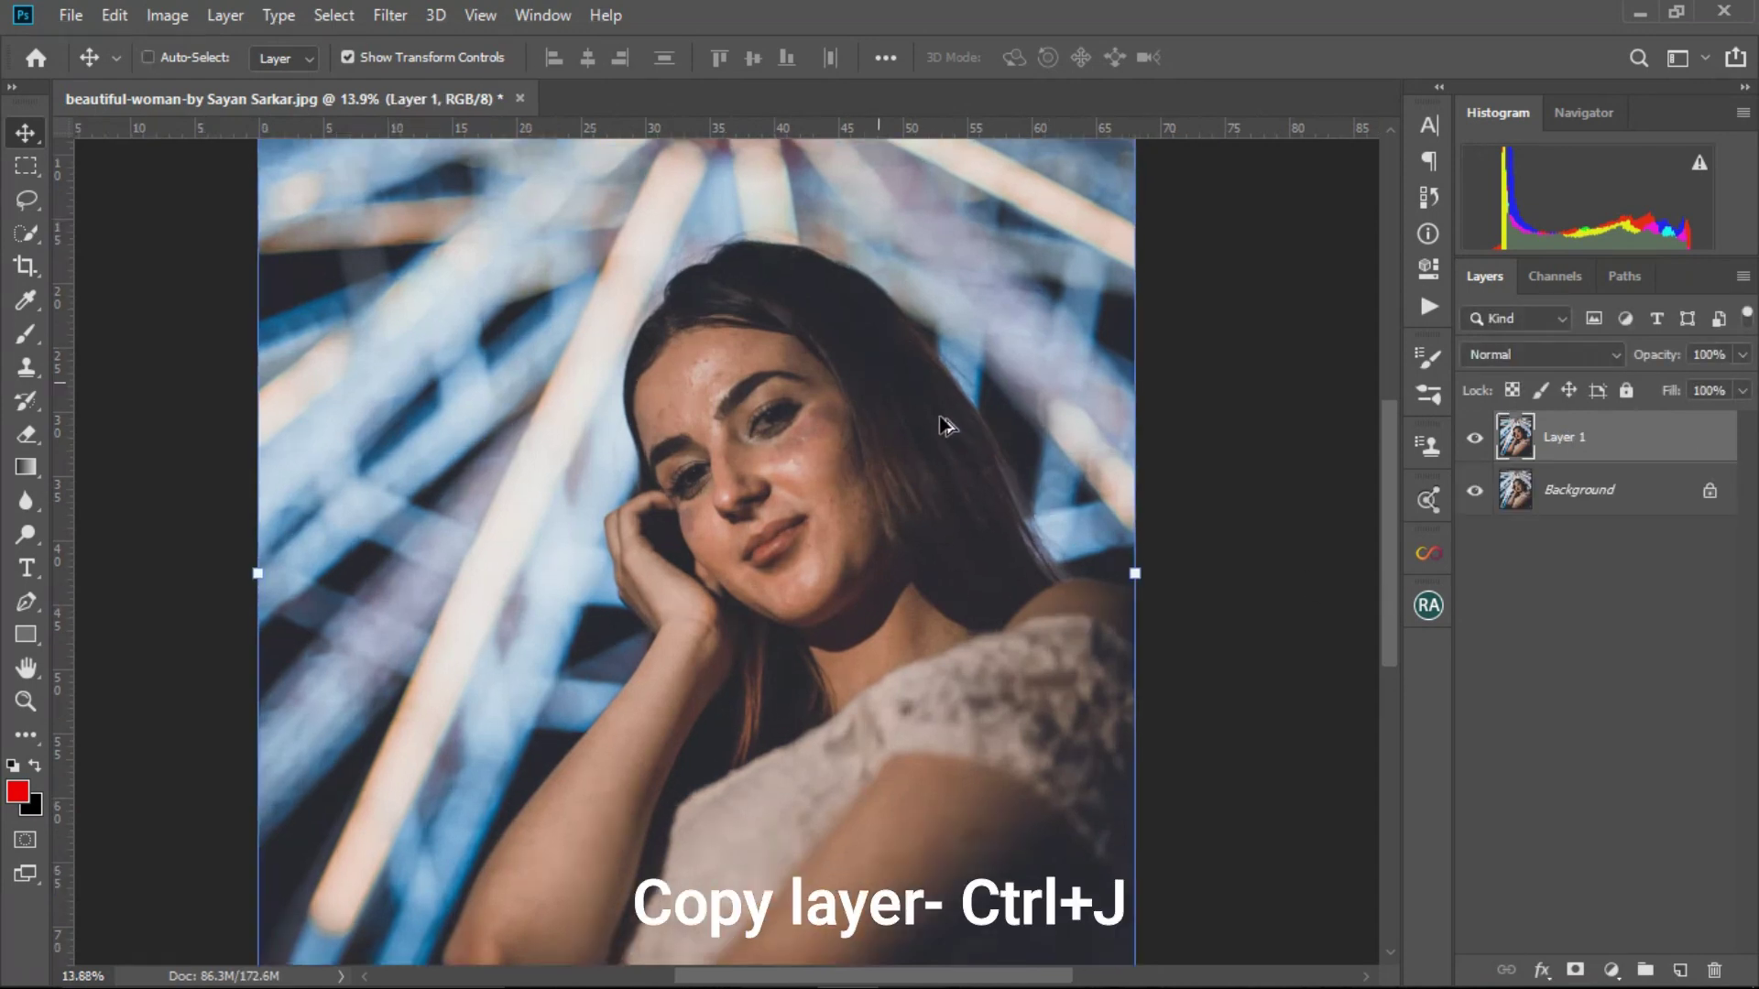
scroll(980, 386, "down", 3)
scroll(1006, 370, "up", 1)
scroll(999, 377, "down", 1)
scroll(953, 365, "up", 3)
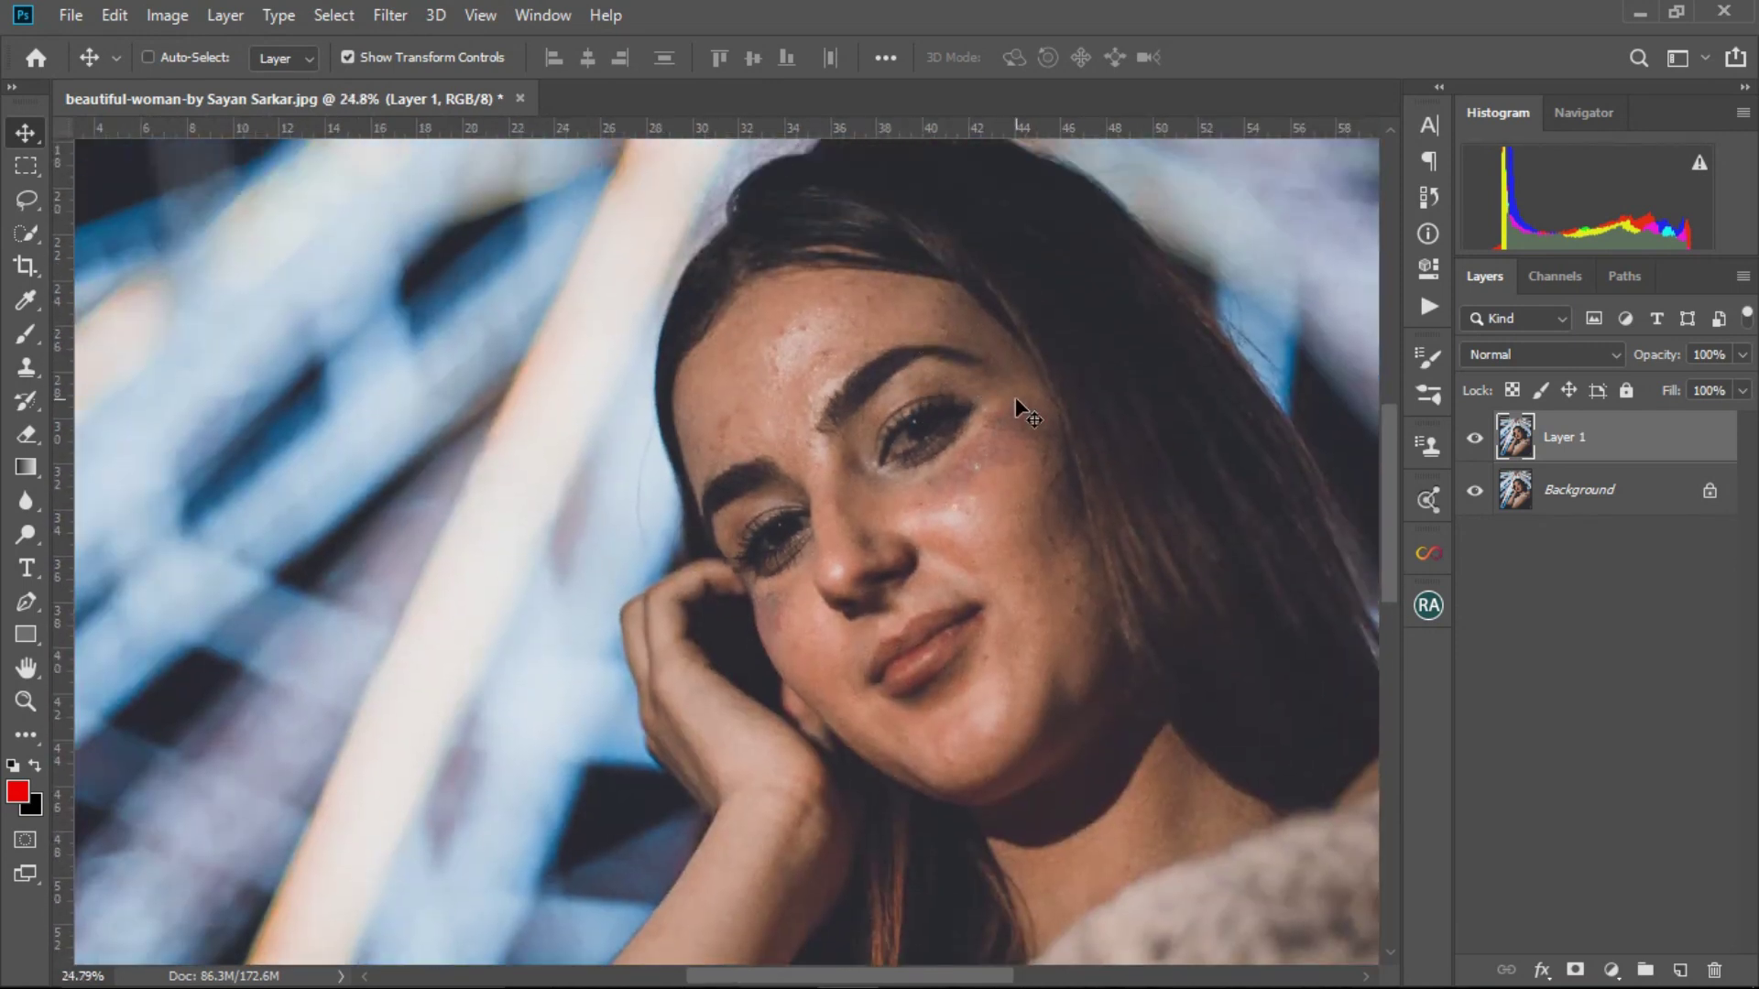
scroll(1008, 396, "up", 5)
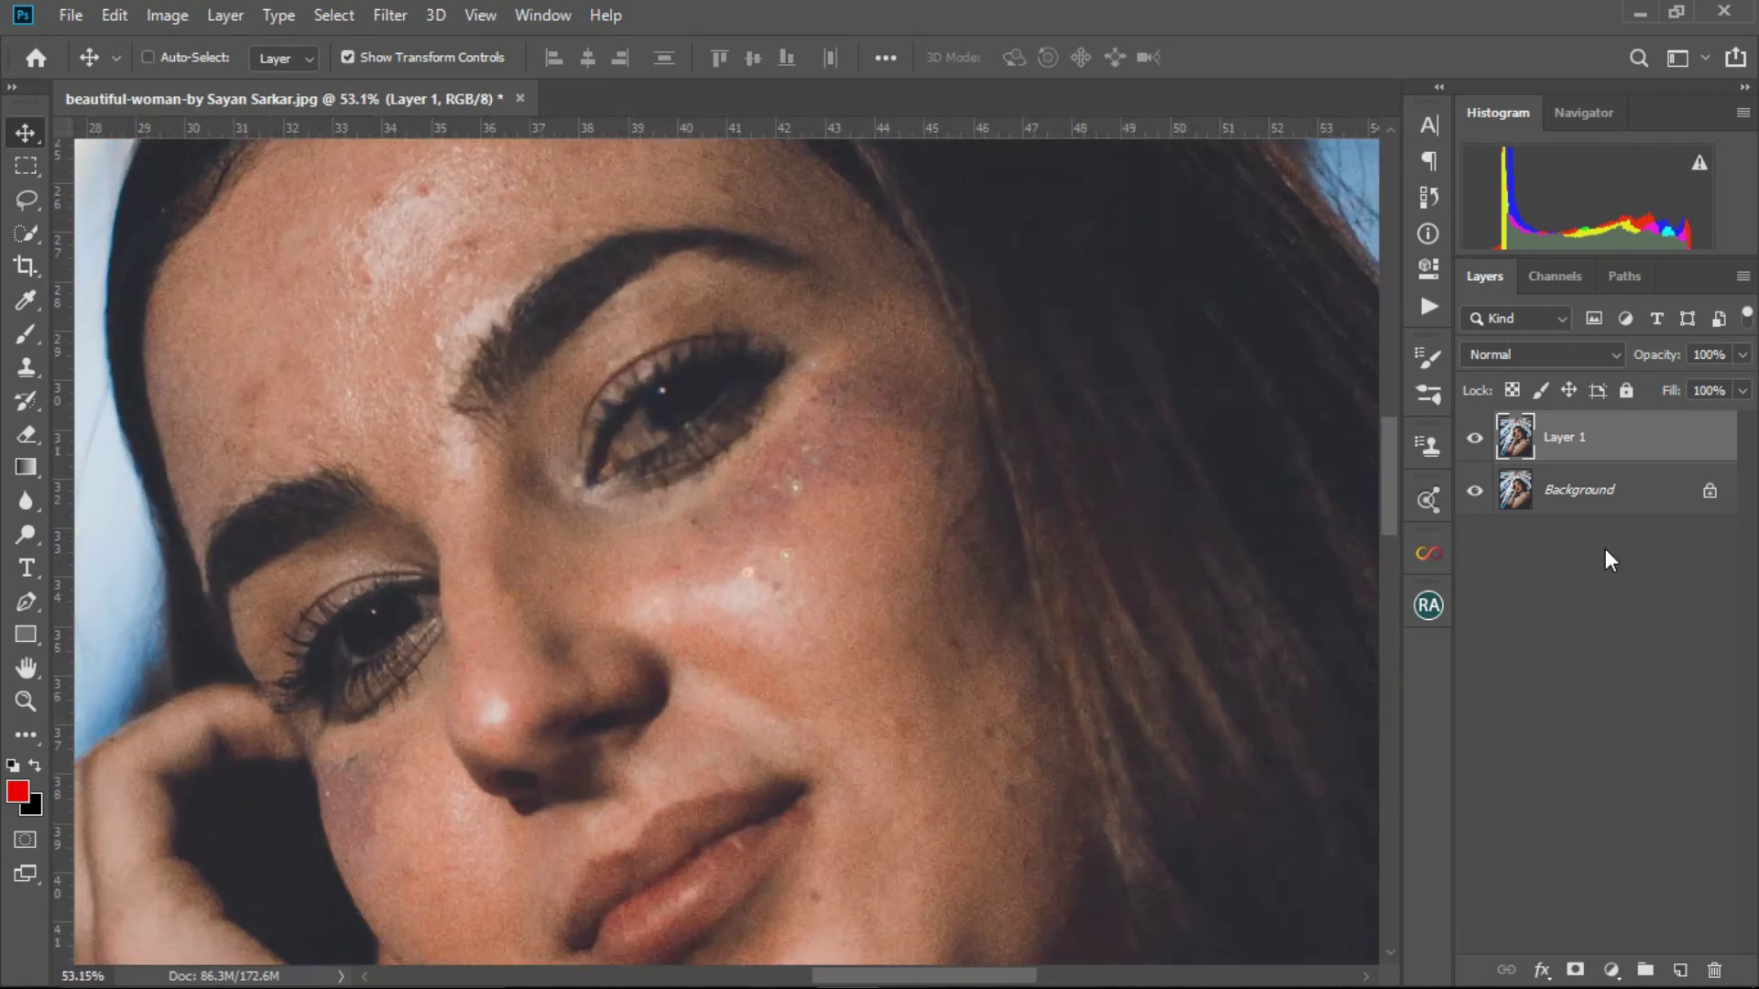
double_click(1562, 438)
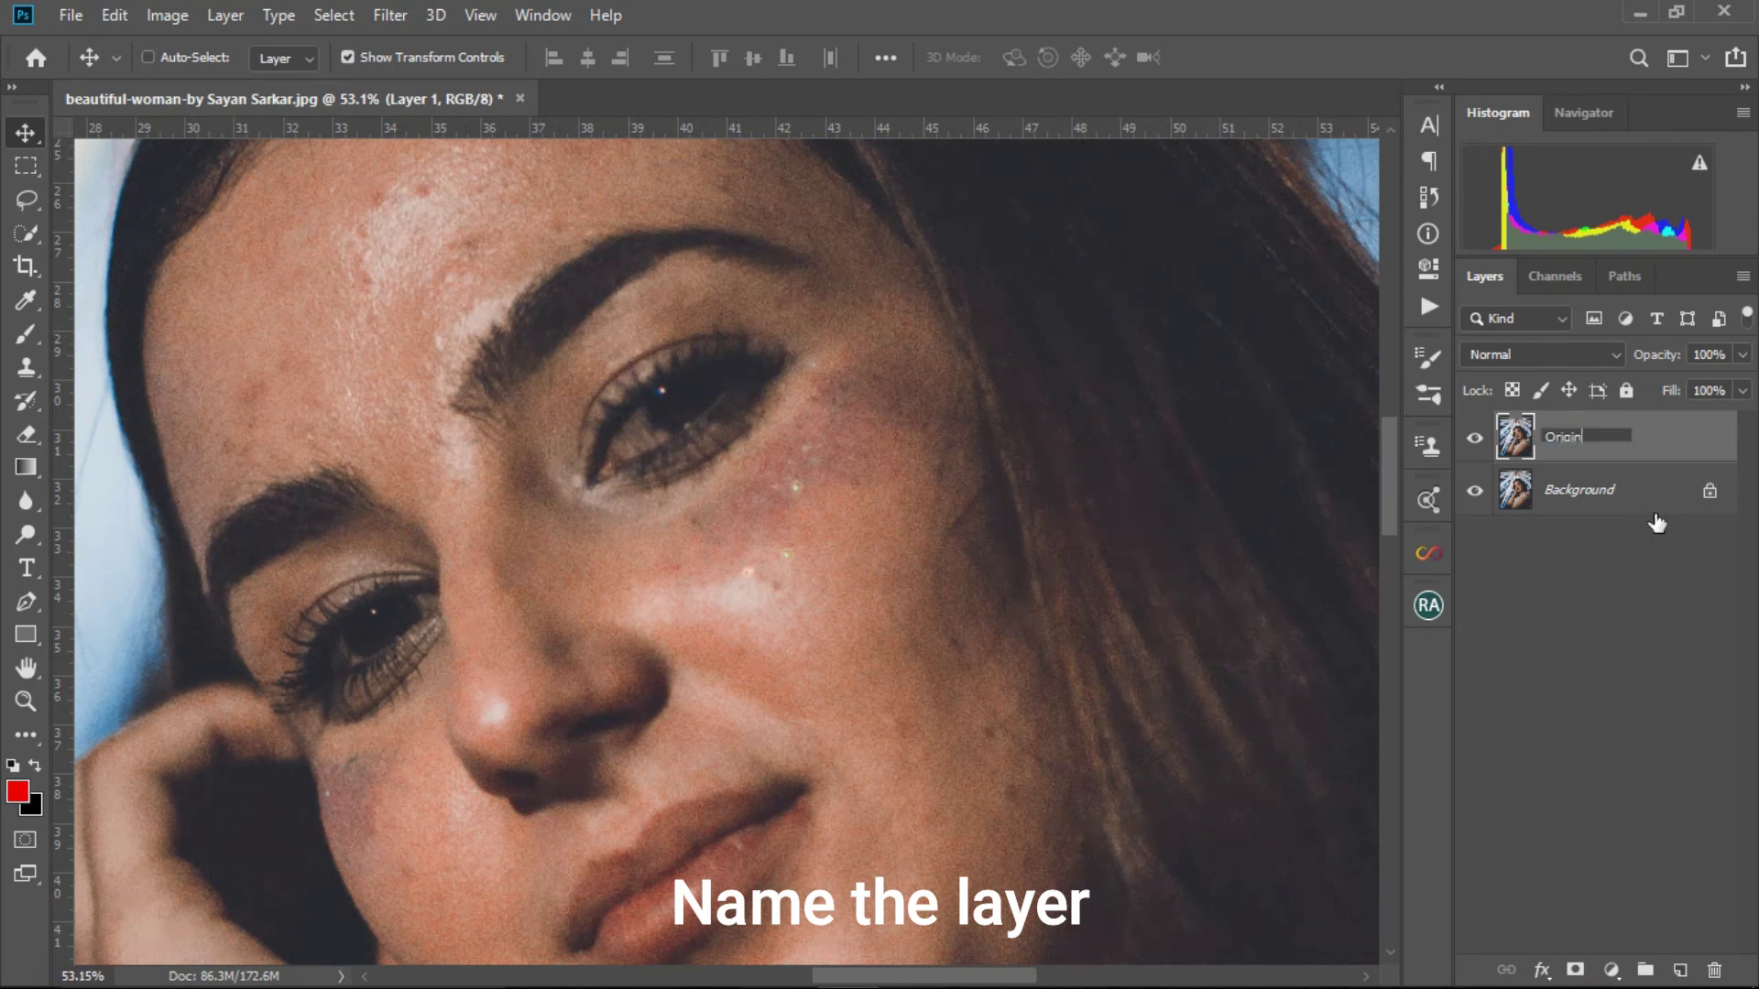
key("Return")
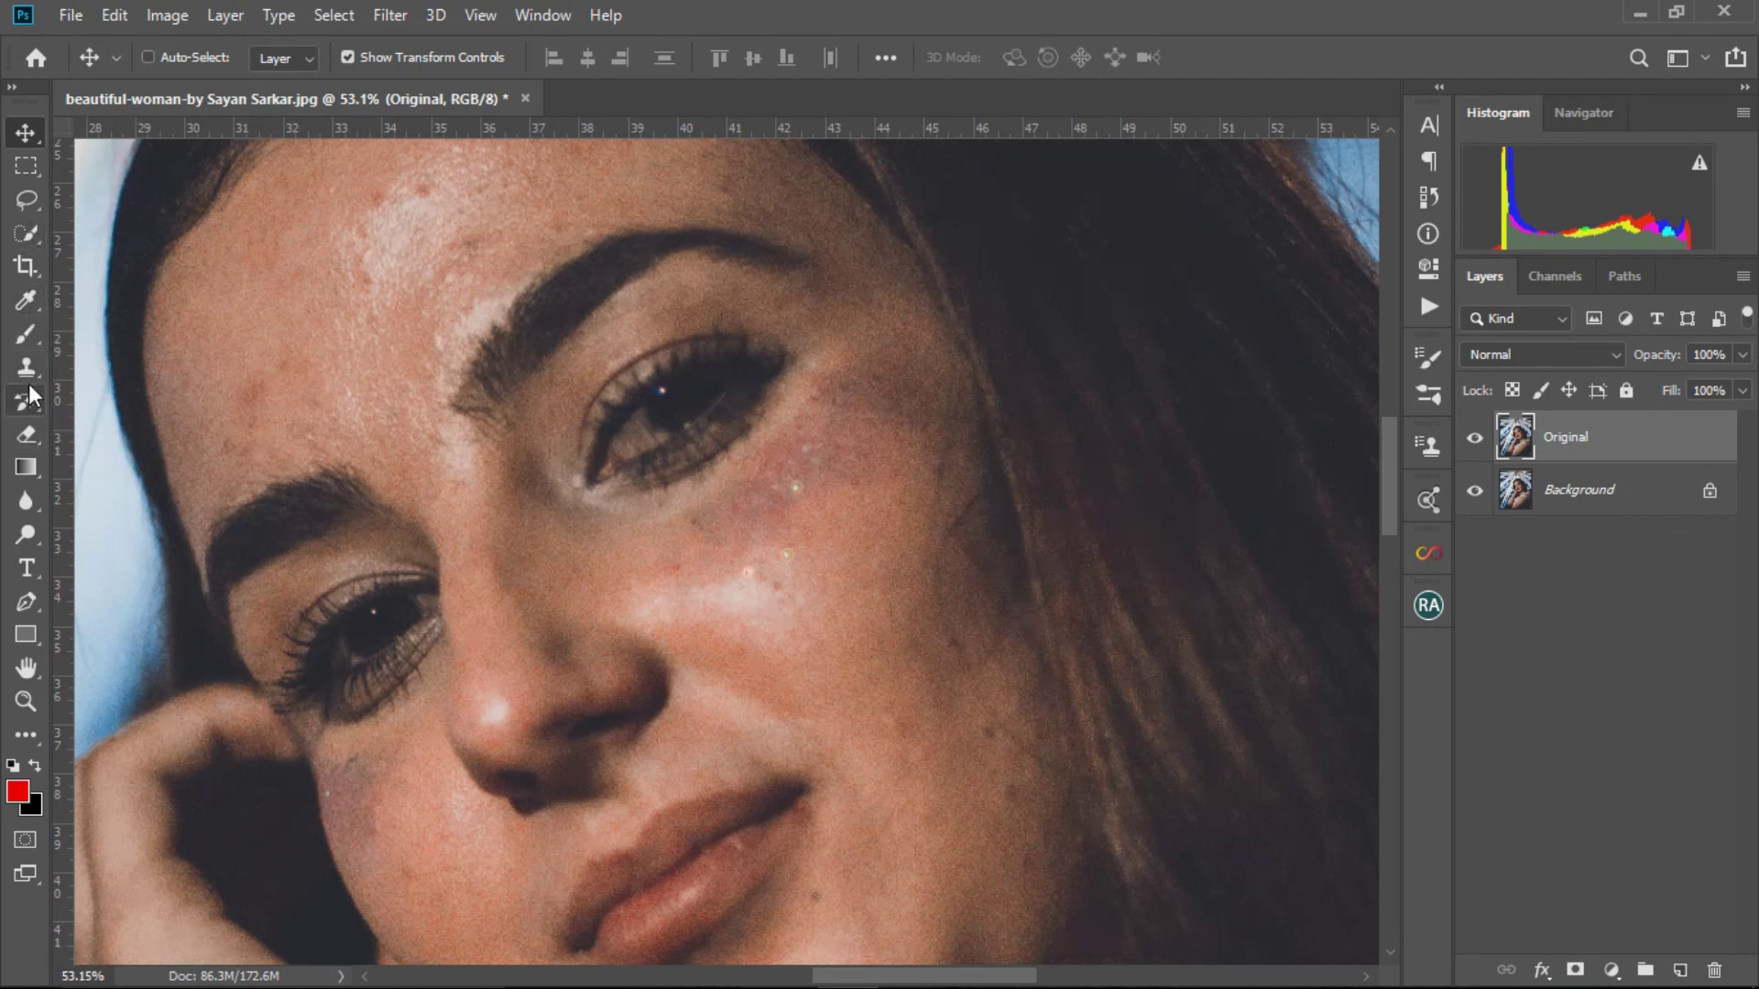
- Remove the first blemishes in the centre of the forehead with the Spot Healing Brush
left_click(24, 299)
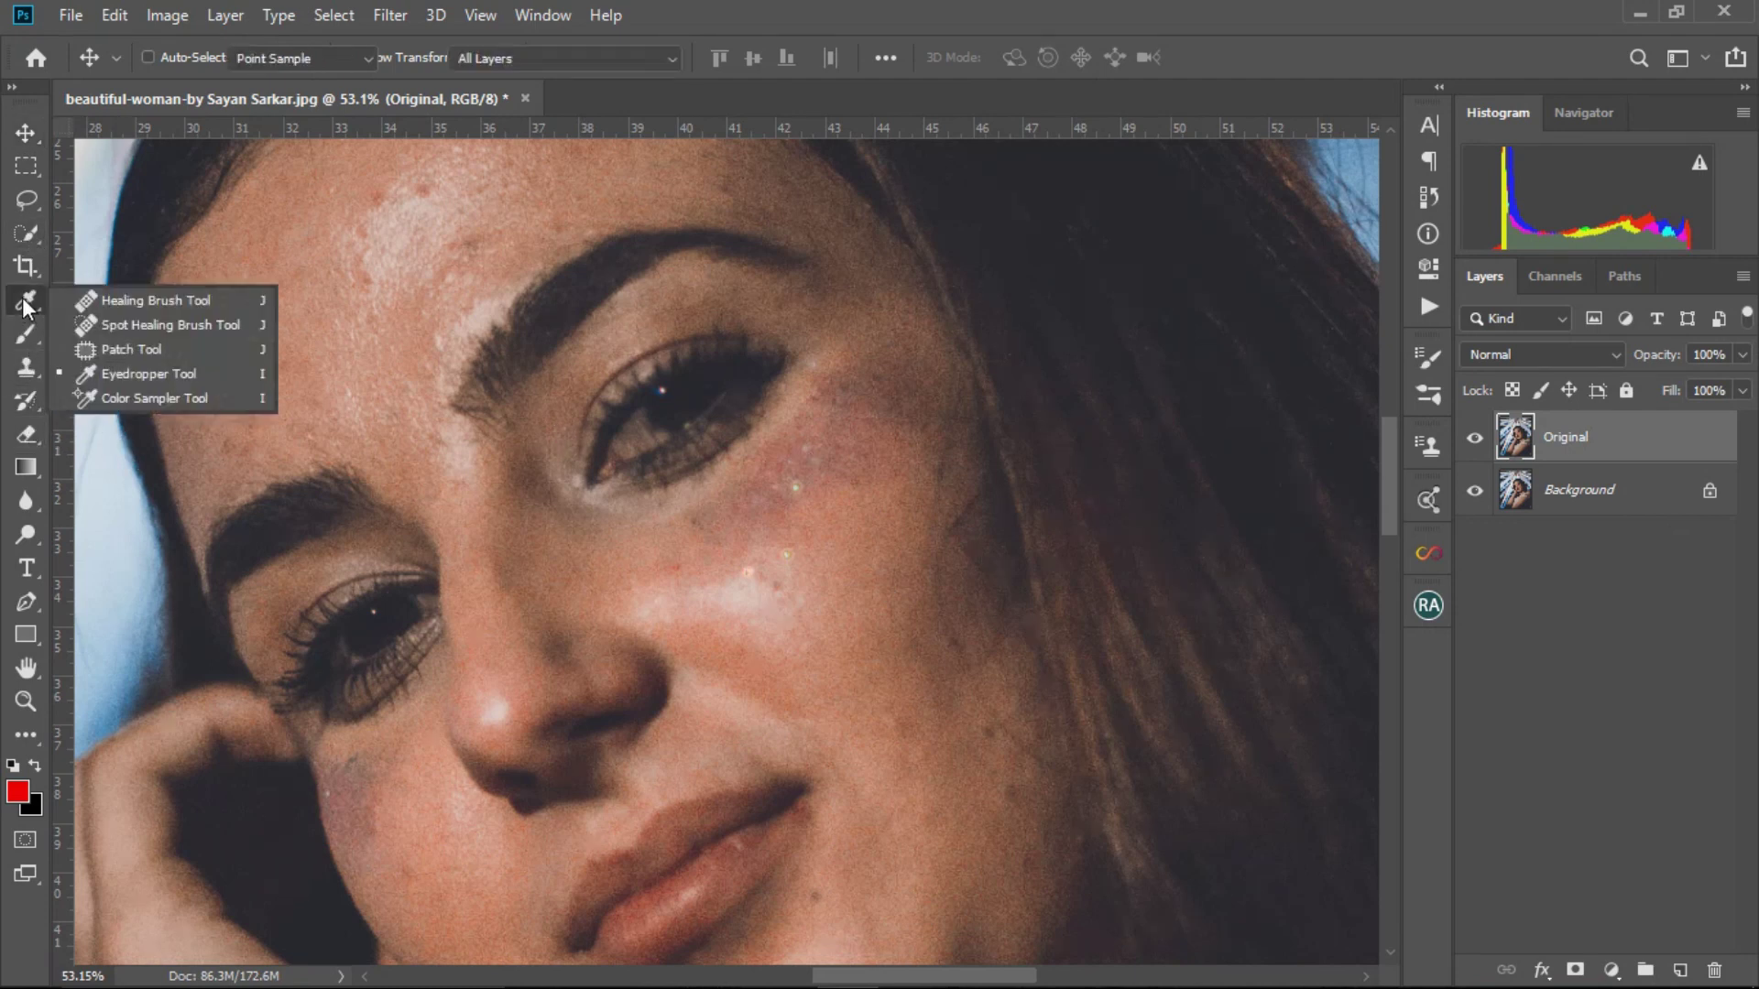
left_click(121, 326)
scroll(373, 329, "up", 3)
left_click_drag(420, 393, 423, 427)
left_click(417, 388)
left_click(334, 519)
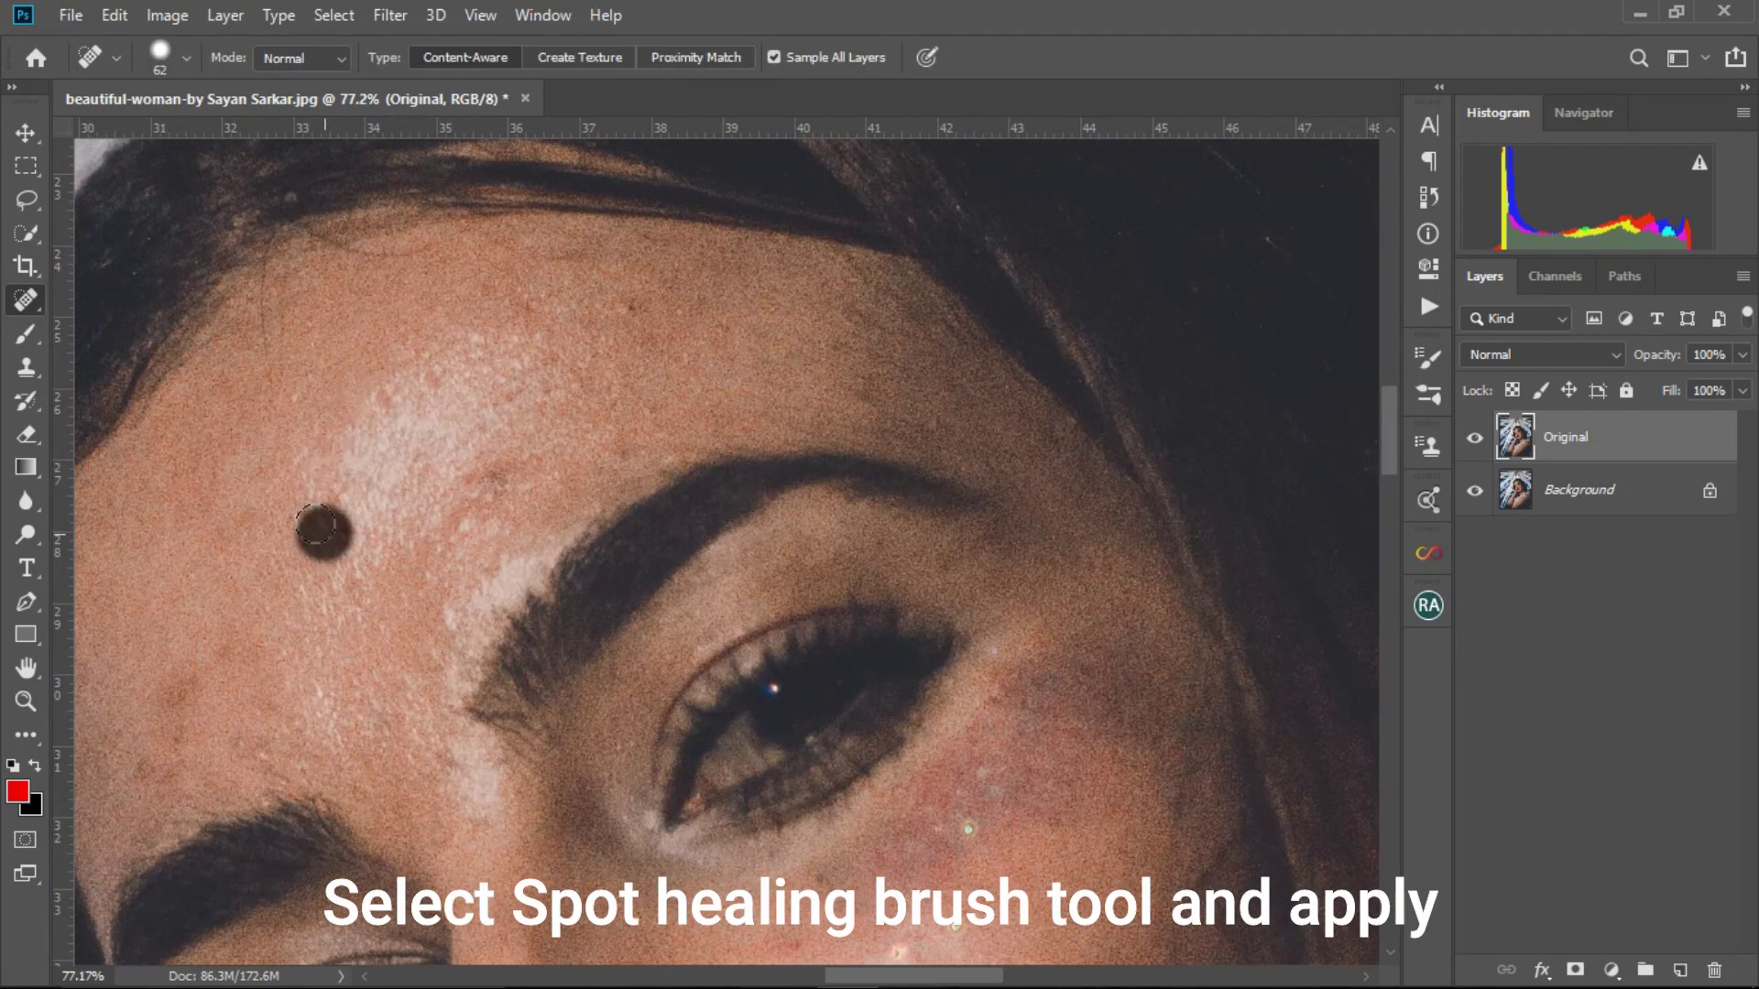
scroll(558, 472, "down", 3)
left_click(519, 478)
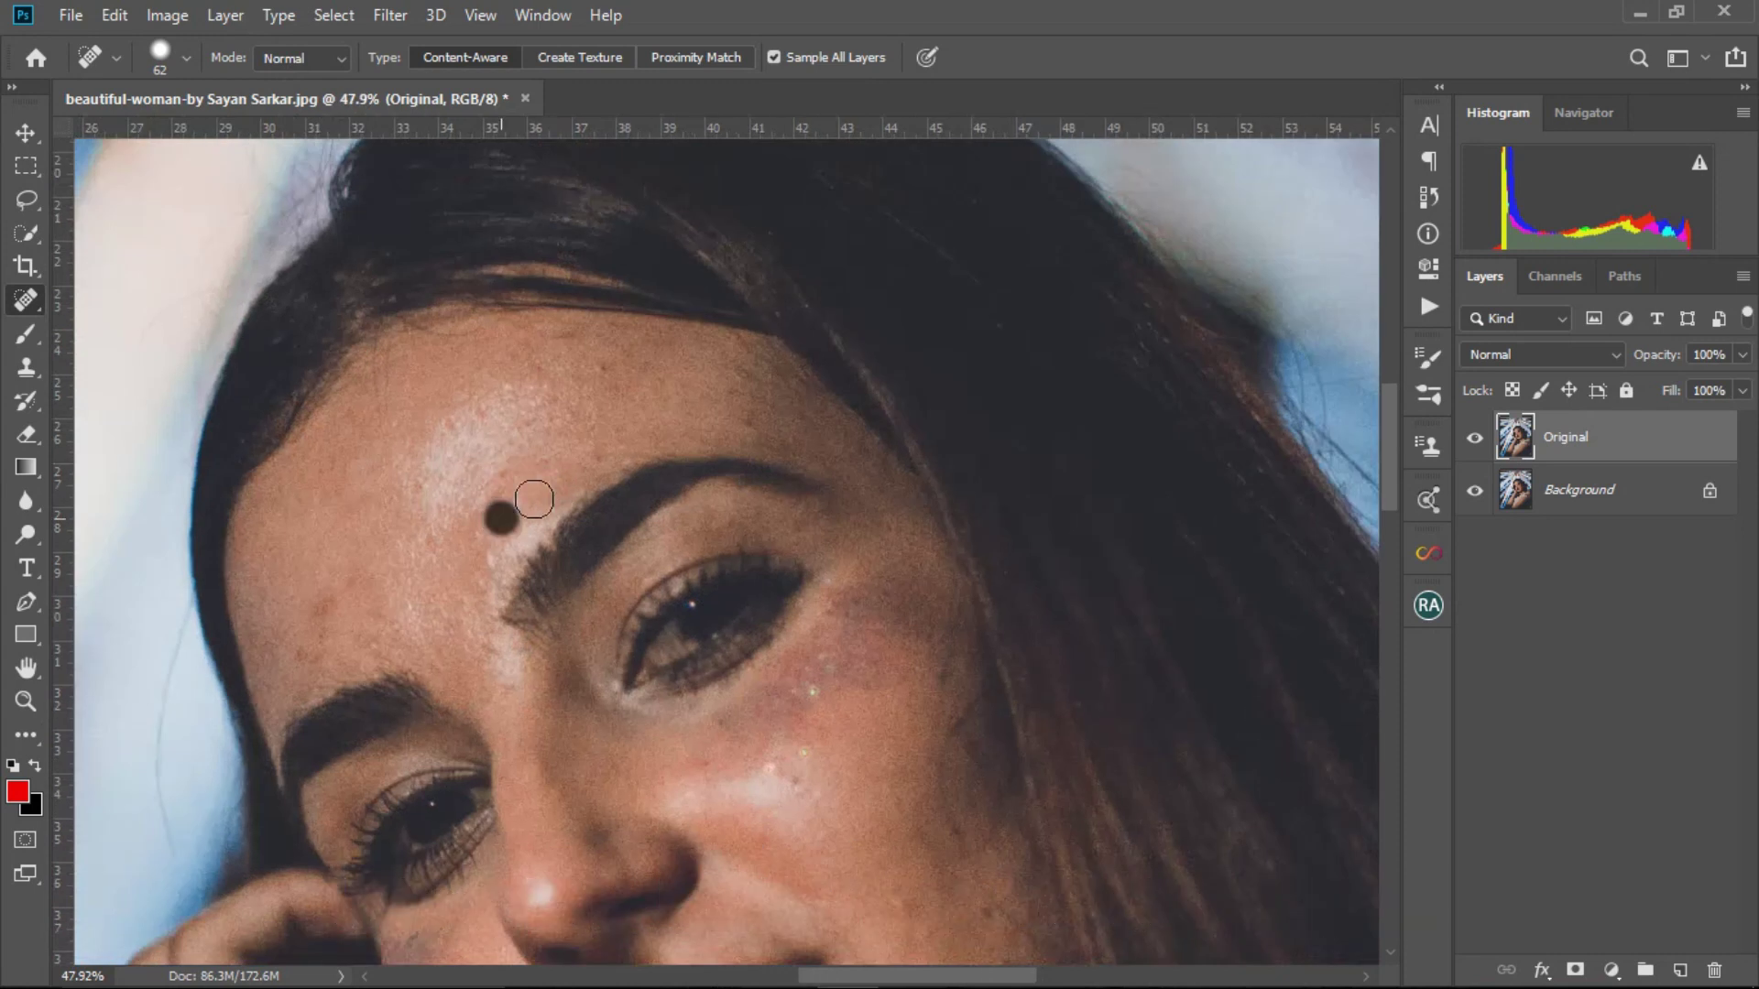
- Heal the remaining spots and uneven patches across the forehead and above the eyebrows
scroll(422, 483, "up", 3)
left_click(439, 404)
left_click(566, 287)
left_click(680, 291)
left_click(679, 443)
left_click(404, 573)
left_click(523, 471)
left_click(658, 386)
left_click(632, 227)
left_click_drag(379, 287, 448, 279)
left_click_drag(310, 361, 304, 277)
left_click(468, 233)
left_click(321, 344)
- Adjust the healing brush size and remove the smaller spots on the face, including the bright specks on the cheek
scroll(403, 348, "down", 5)
key("[")
key("[")
key("[")
key("[")
scroll(276, 541, "up", 6)
scroll(437, 455, "down", 5)
key("]")
key("]")
key("]")
key("]")
left_click(344, 434)
left_click(396, 487)
left_click(503, 422)
scroll(842, 306, "up", 2)
left_click(905, 351)
scroll(1021, 523, "down", 5)
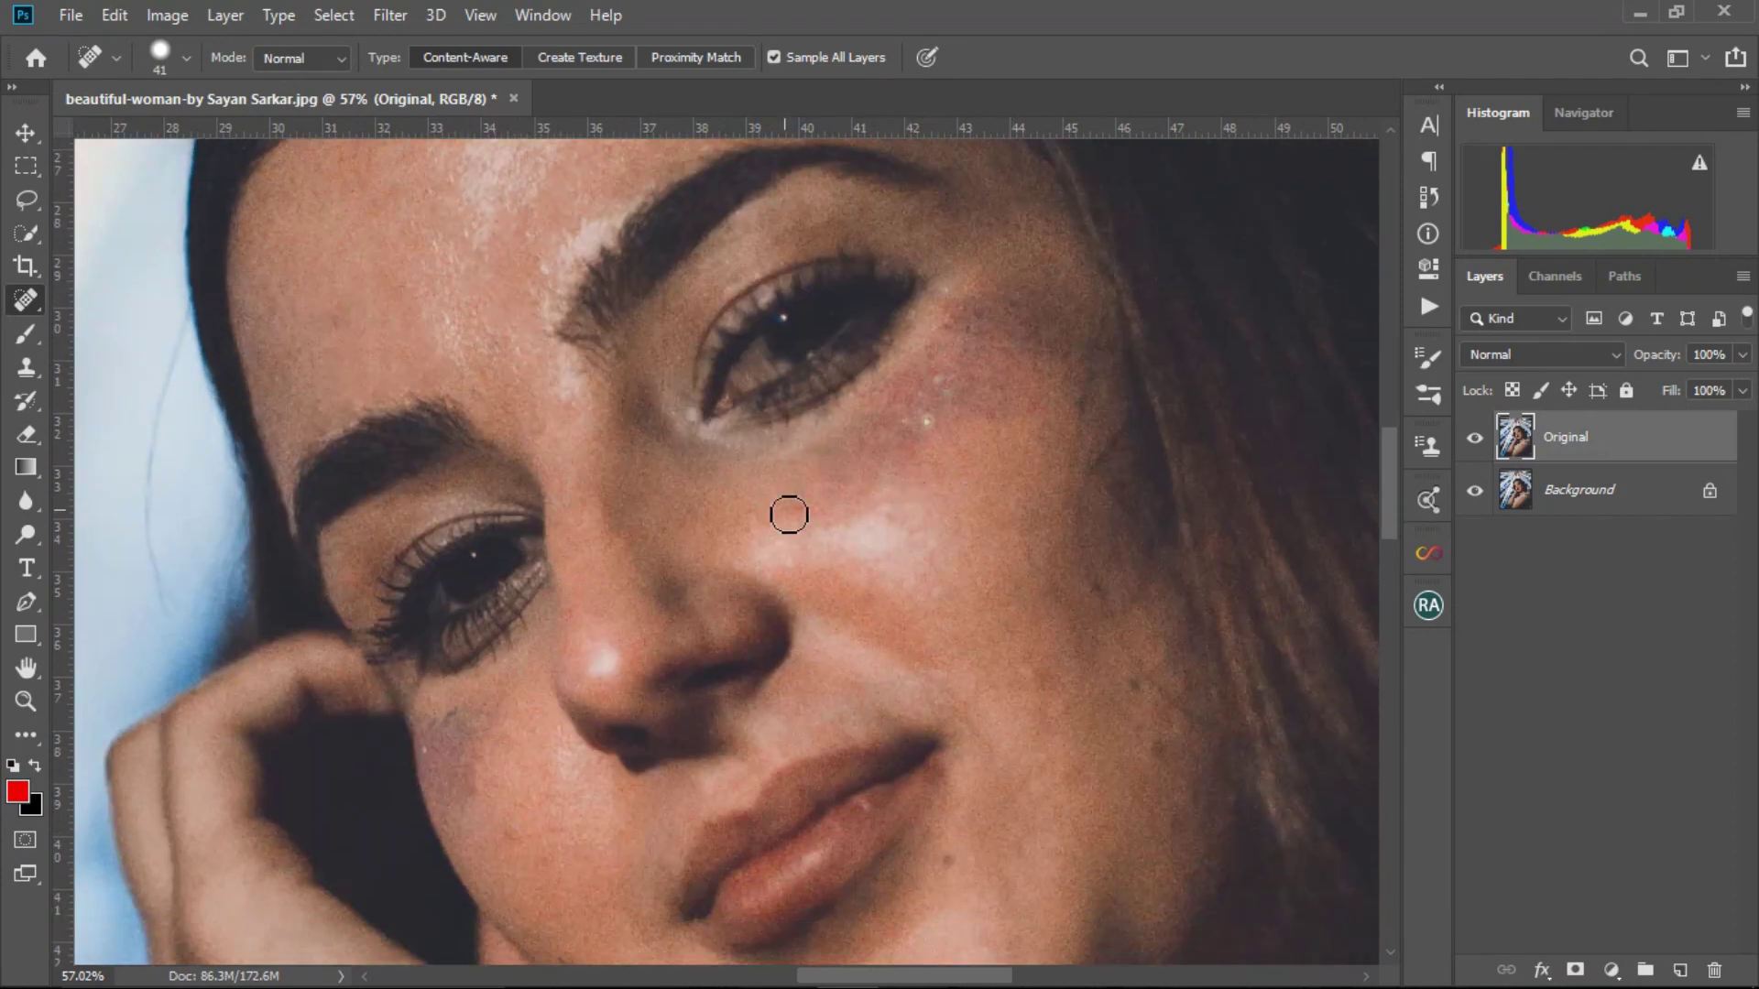
- Heal the discoloured skin under the hair-side eye and the spots on the outer cheek and beside the mouth
left_click_drag(905, 367, 938, 348)
left_click(970, 396)
key("[")
key("[")
scroll(1072, 377, "down", 2)
left_click_drag(1087, 306, 1166, 609)
left_click_drag(1162, 471, 1115, 358)
scroll(1008, 494, "down", 2)
left_click(951, 726)
scroll(955, 724, "up", 3)
scroll(824, 642, "down", 3)
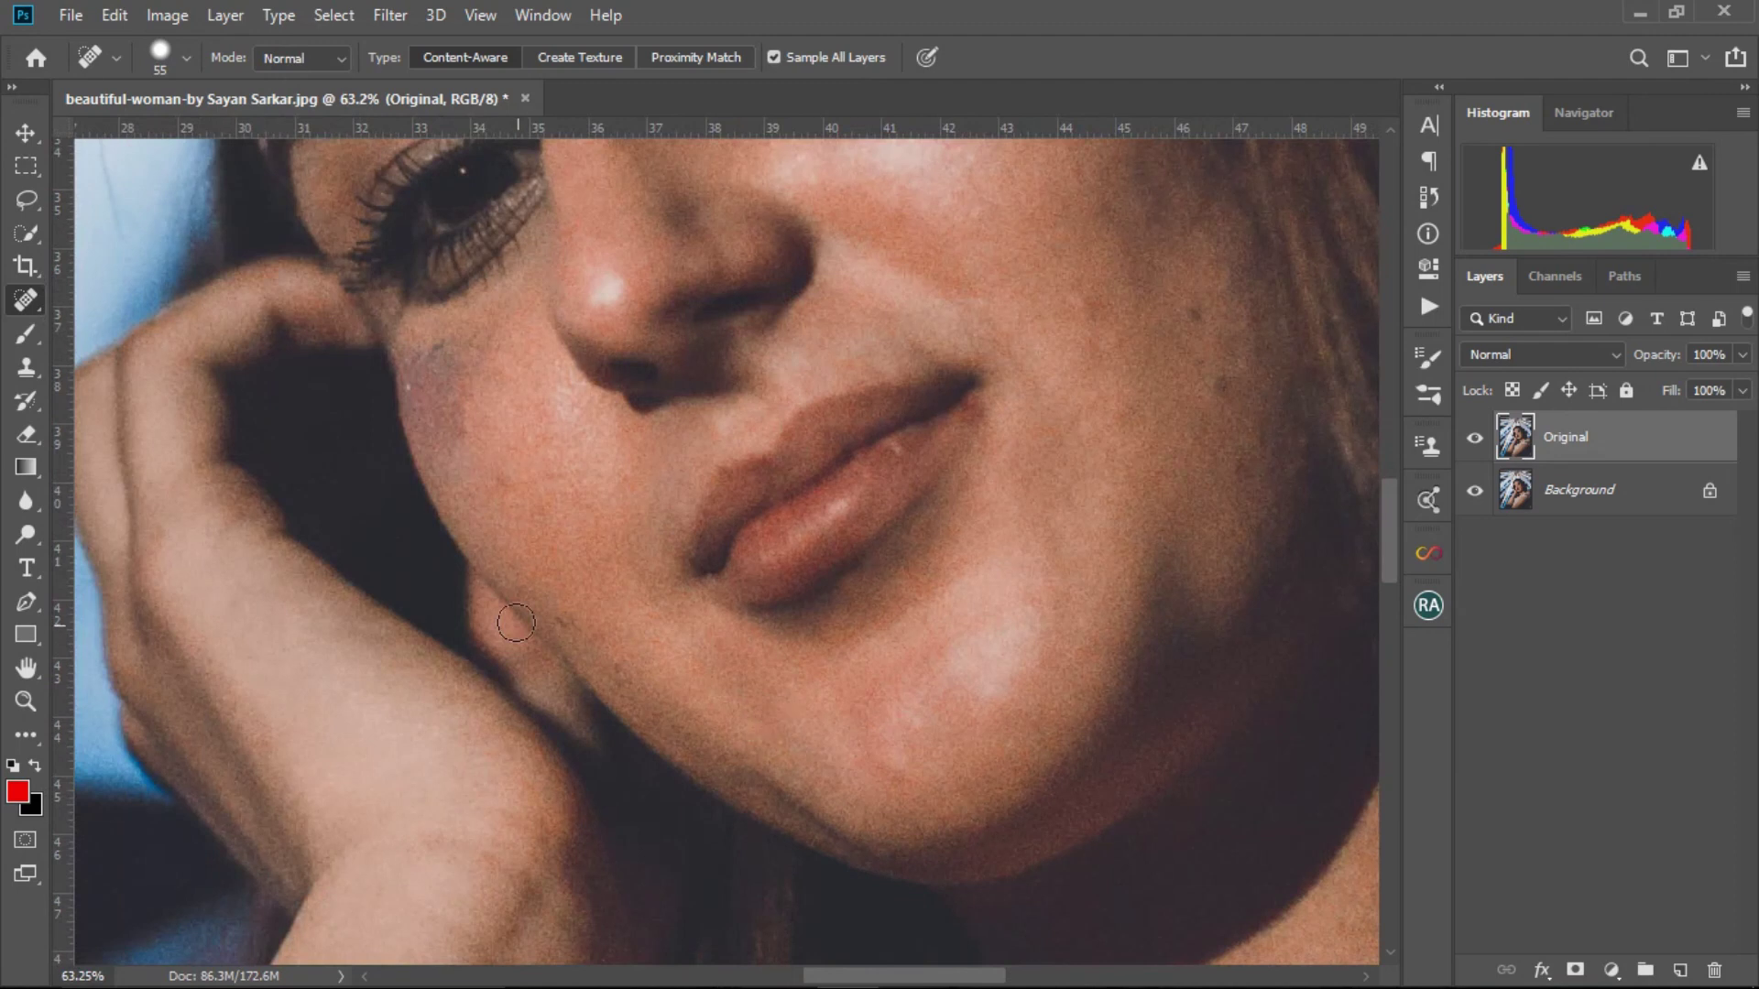
- Heal the jawline spot and the purple patch under the eye nearest the hand
left_click(617, 668)
scroll(550, 568, "up", 2)
left_click(454, 476)
left_click(490, 478)
key("]")
key("]")
left_click(447, 490)
- Resize the healing brush and remove the marks left under the hair-side eye and on the outer cheek
scroll(669, 408, "up", 3)
right_click(675, 405, "alt")
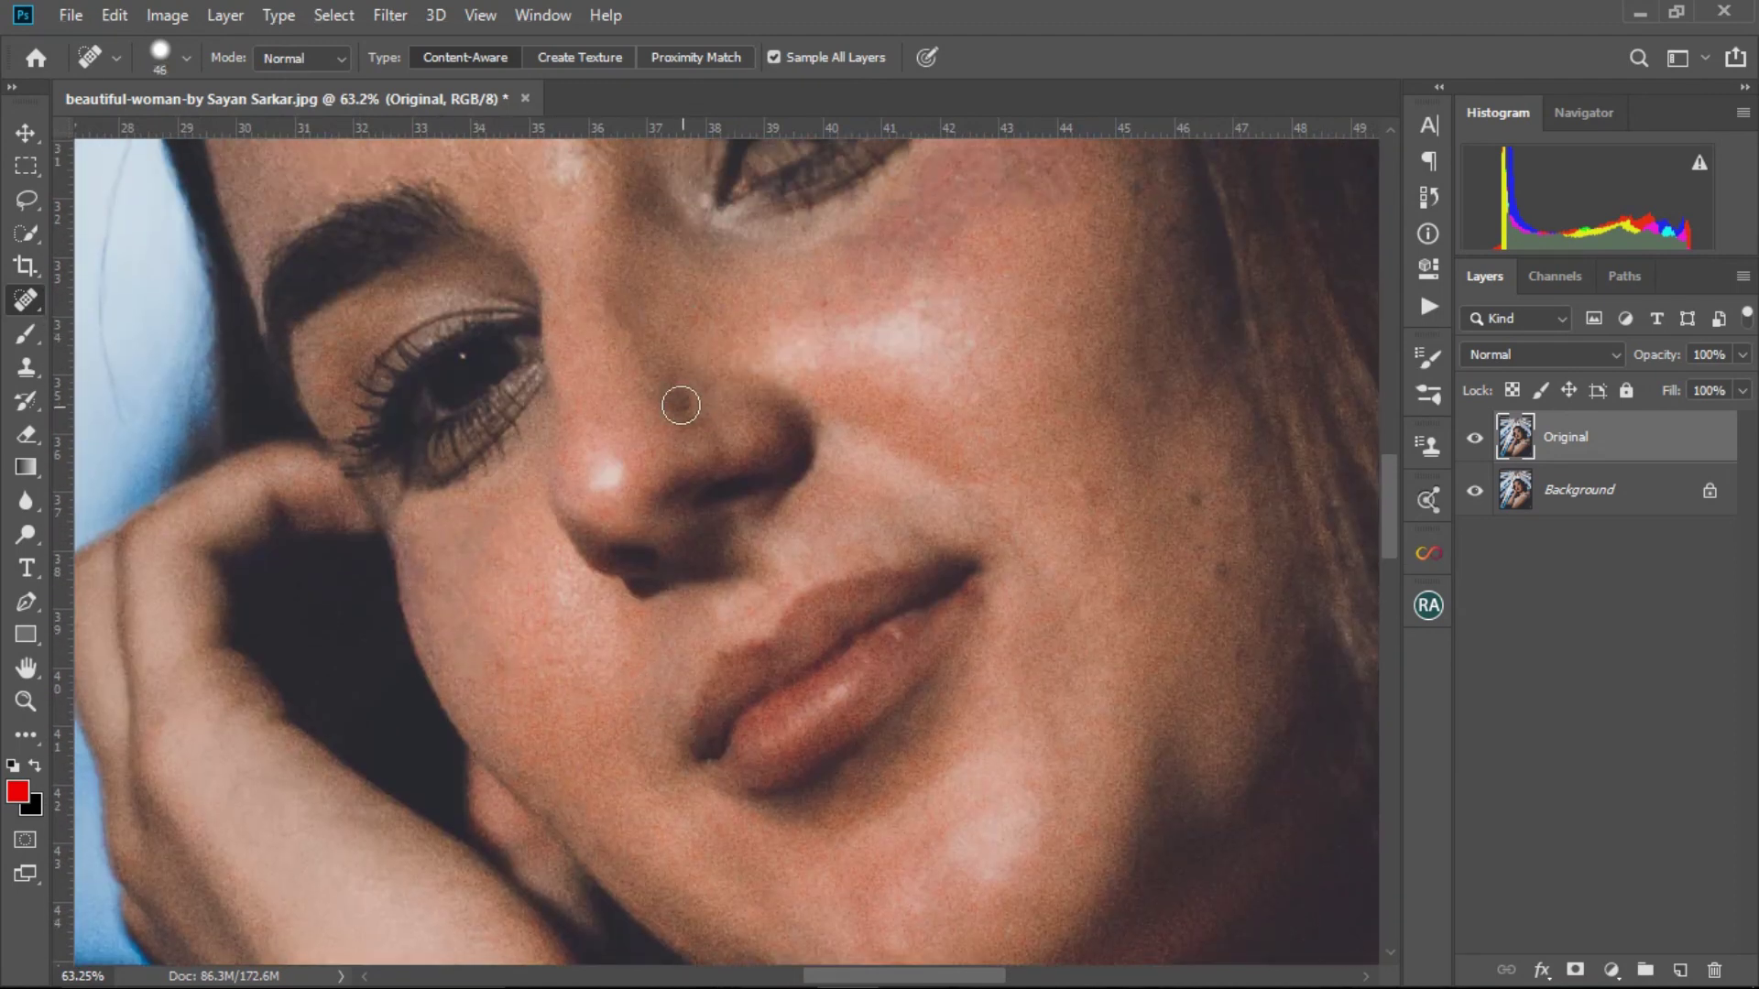
scroll(550, 229, "down", 1)
scroll(544, 216, "up", 1)
left_click(946, 258)
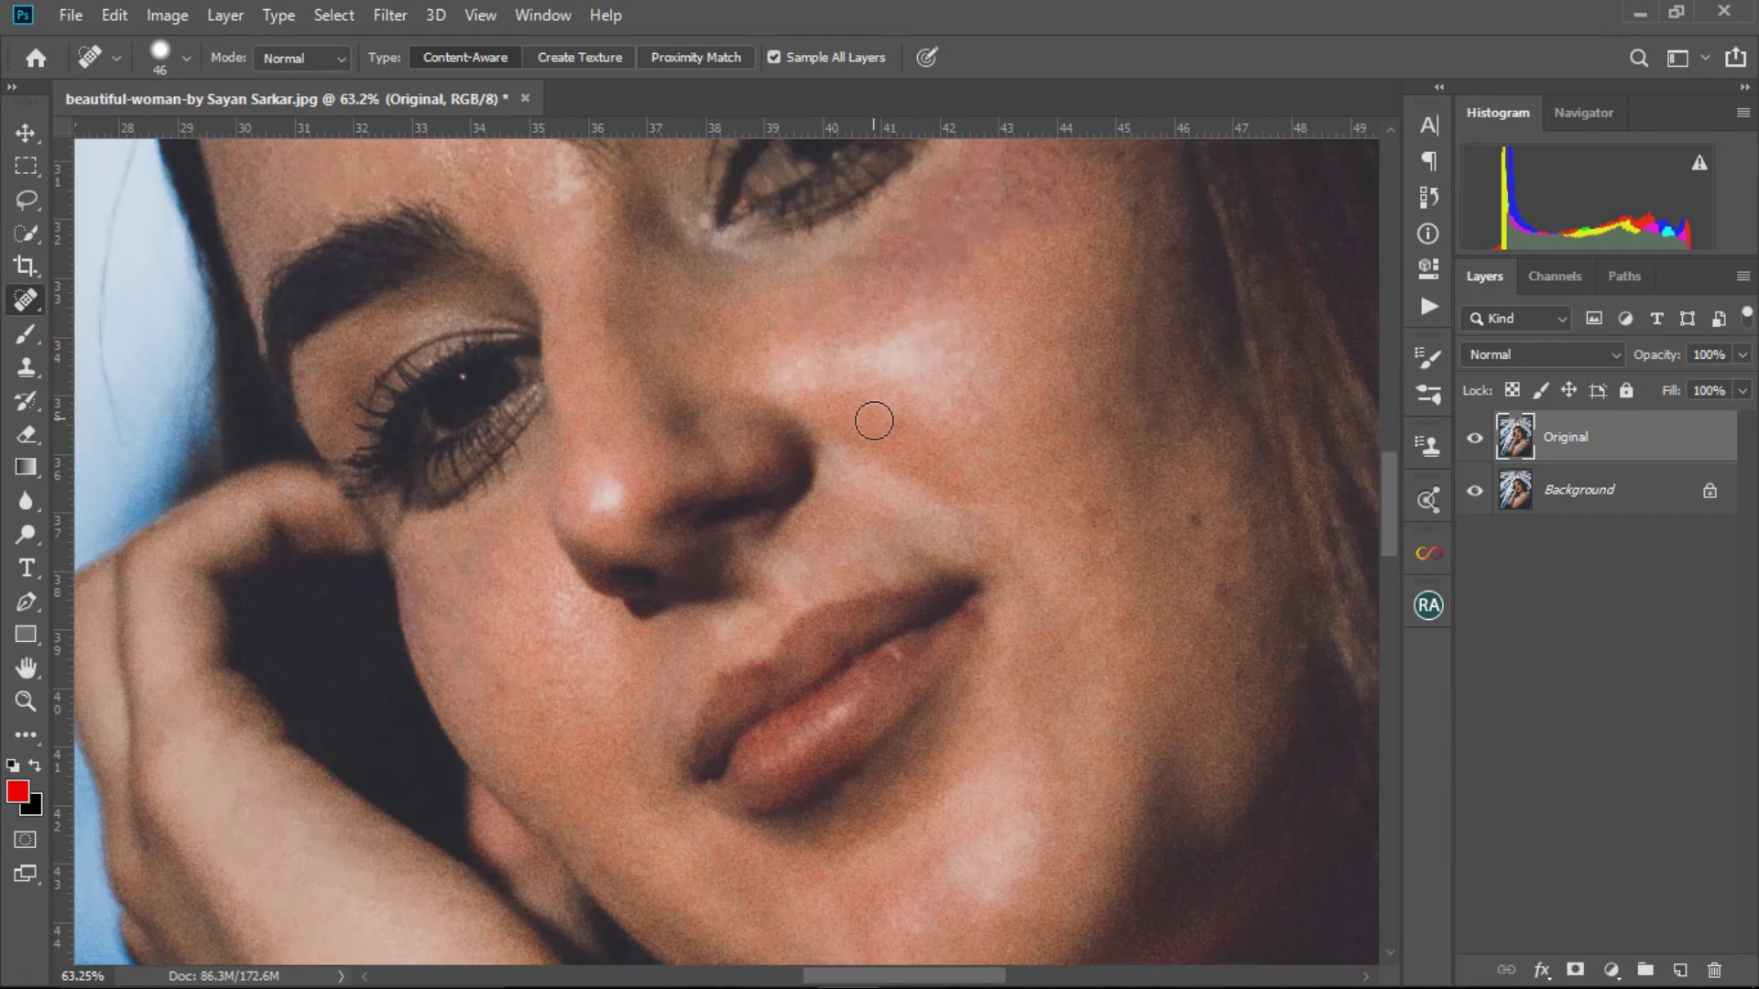
scroll(874, 420, "down", 7)
left_click(1085, 206)
scroll(921, 578, "down", 2)
- Smooth out the remaining dark discolouration beneath the outer corner of the hair-side eye
scroll(952, 541, "up", 6)
right_click(994, 555, "alt")
left_click(968, 527)
left_click(993, 463)
scroll(923, 561, "up", 1)
left_click(923, 562)
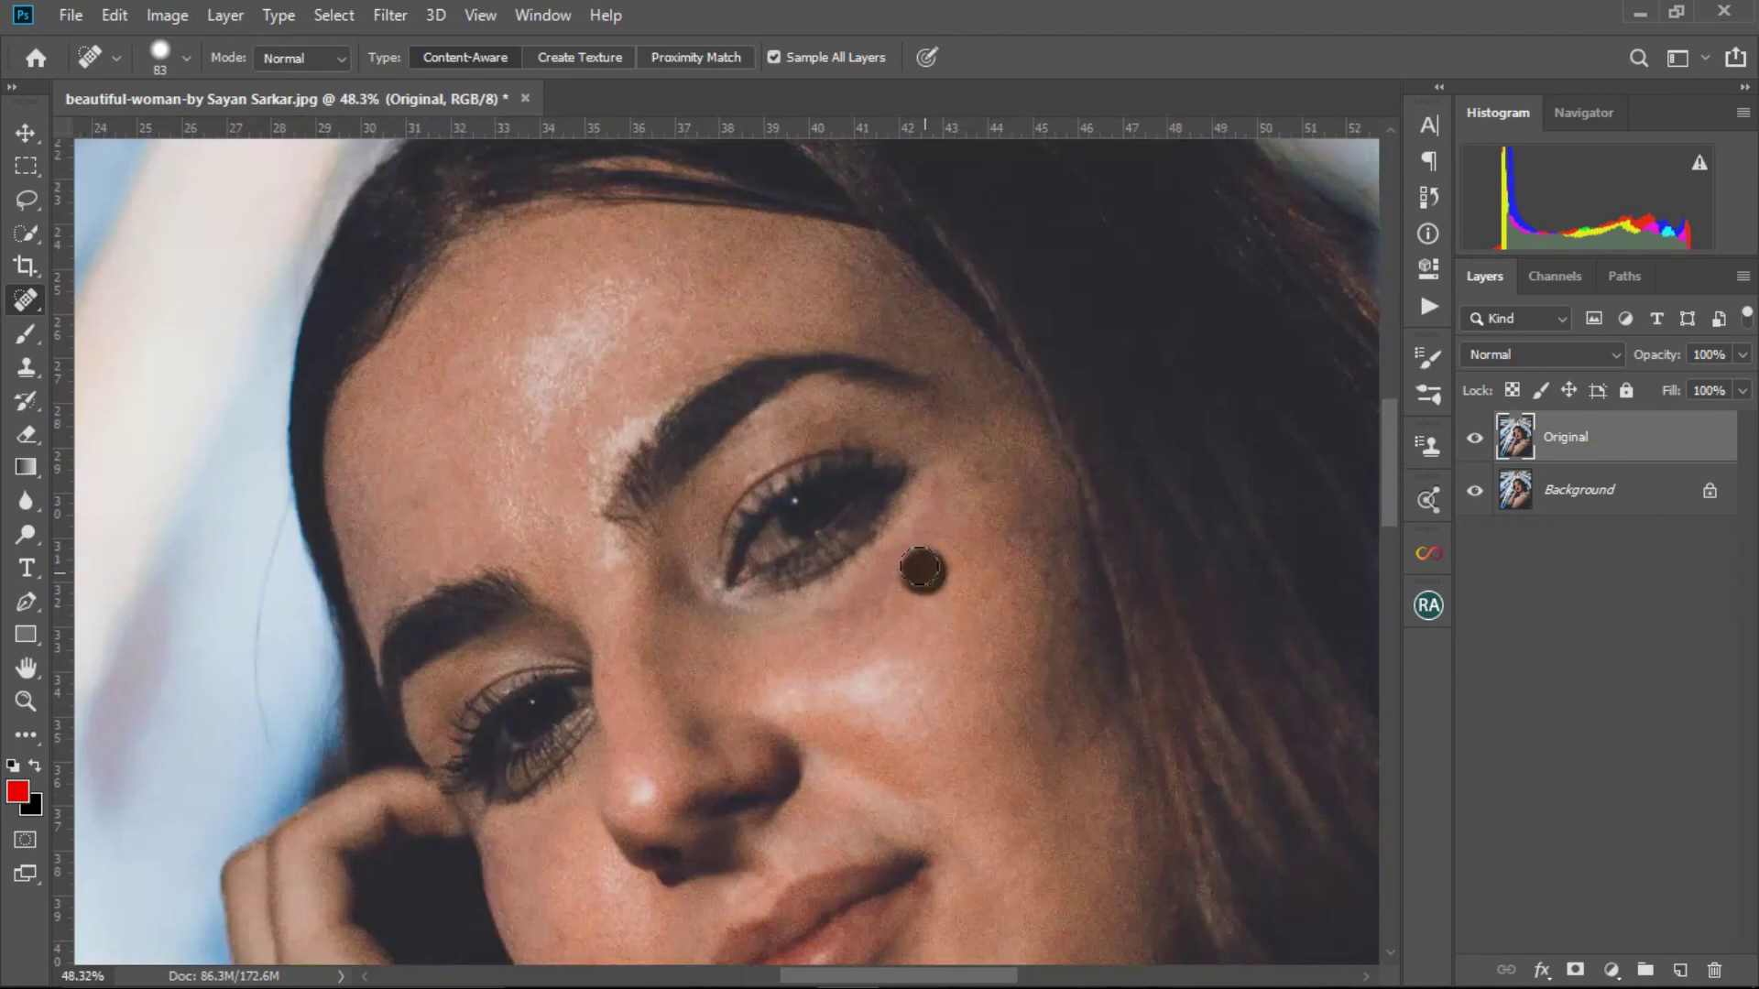
scroll(1020, 494, "up", 3)
right_click(1021, 494, "alt")
left_click(962, 568)
- Enlarge the healing brush to 155 and touch up the skin below the face, checking the arm
scroll(866, 670, "down", 10)
scroll(807, 486, "up", 8)
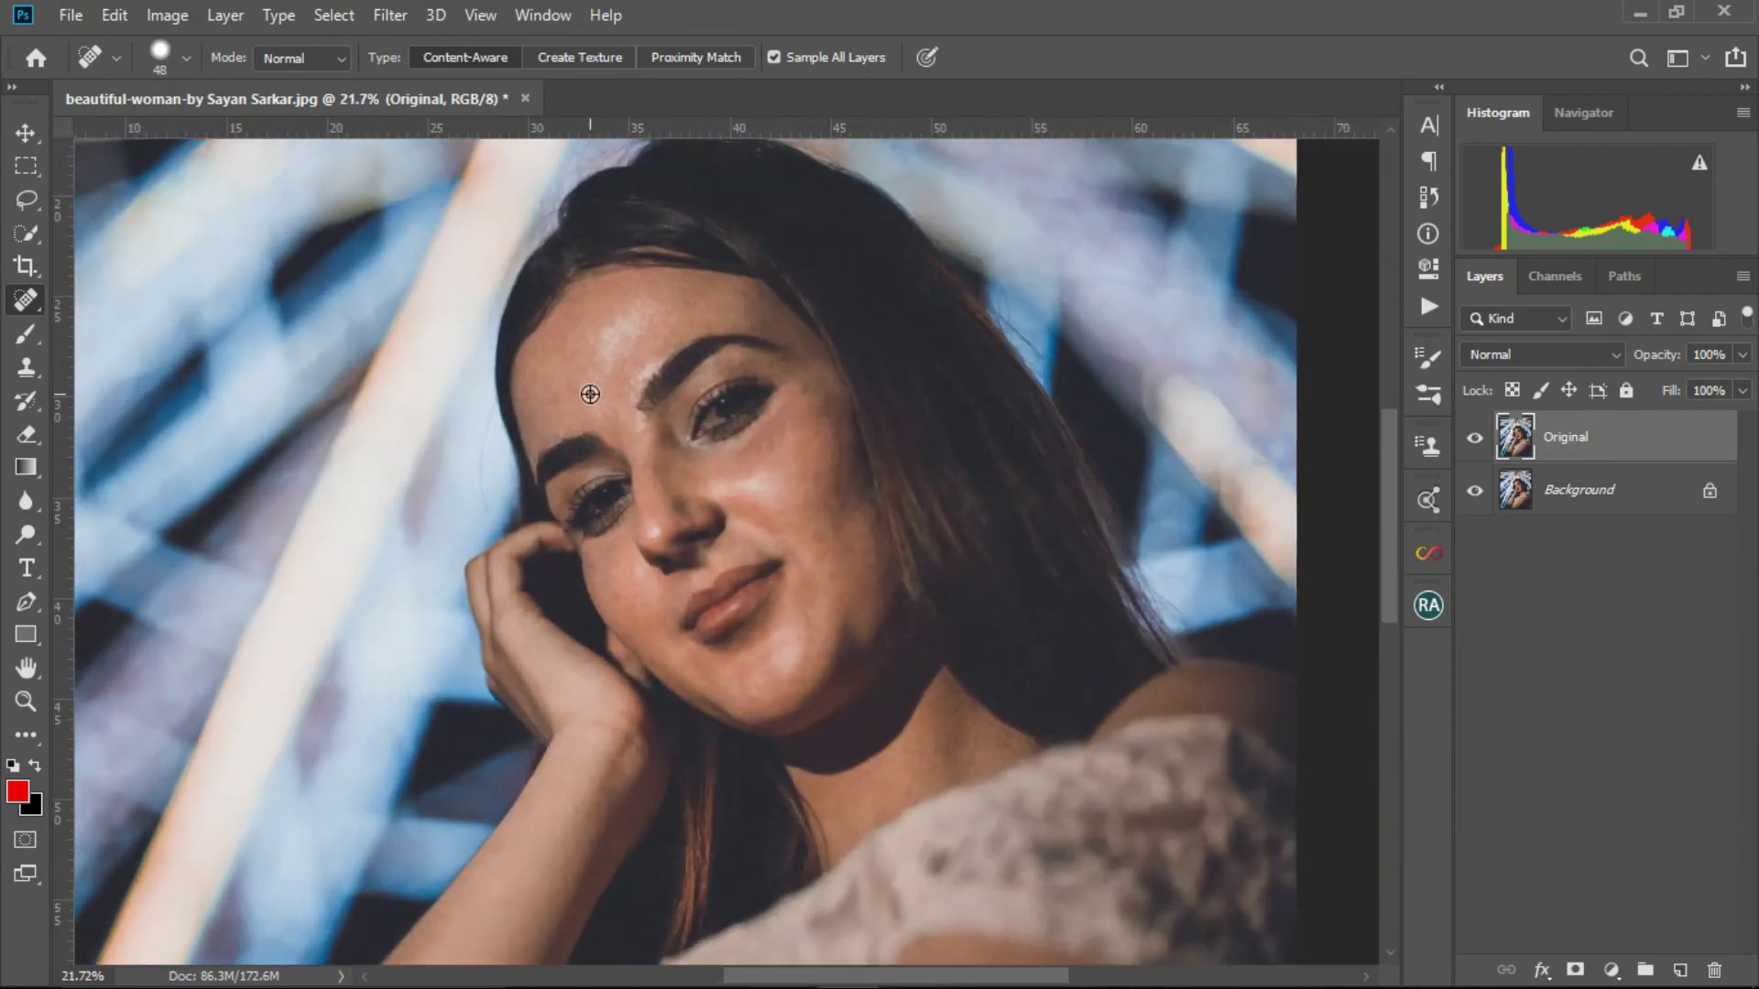
scroll(981, 565, "up", 6)
right_click(981, 565, "alt")
scroll(989, 589, "down", 7)
left_click(804, 661, "alt")
left_click(964, 409)
scroll(730, 593, "up", 5)
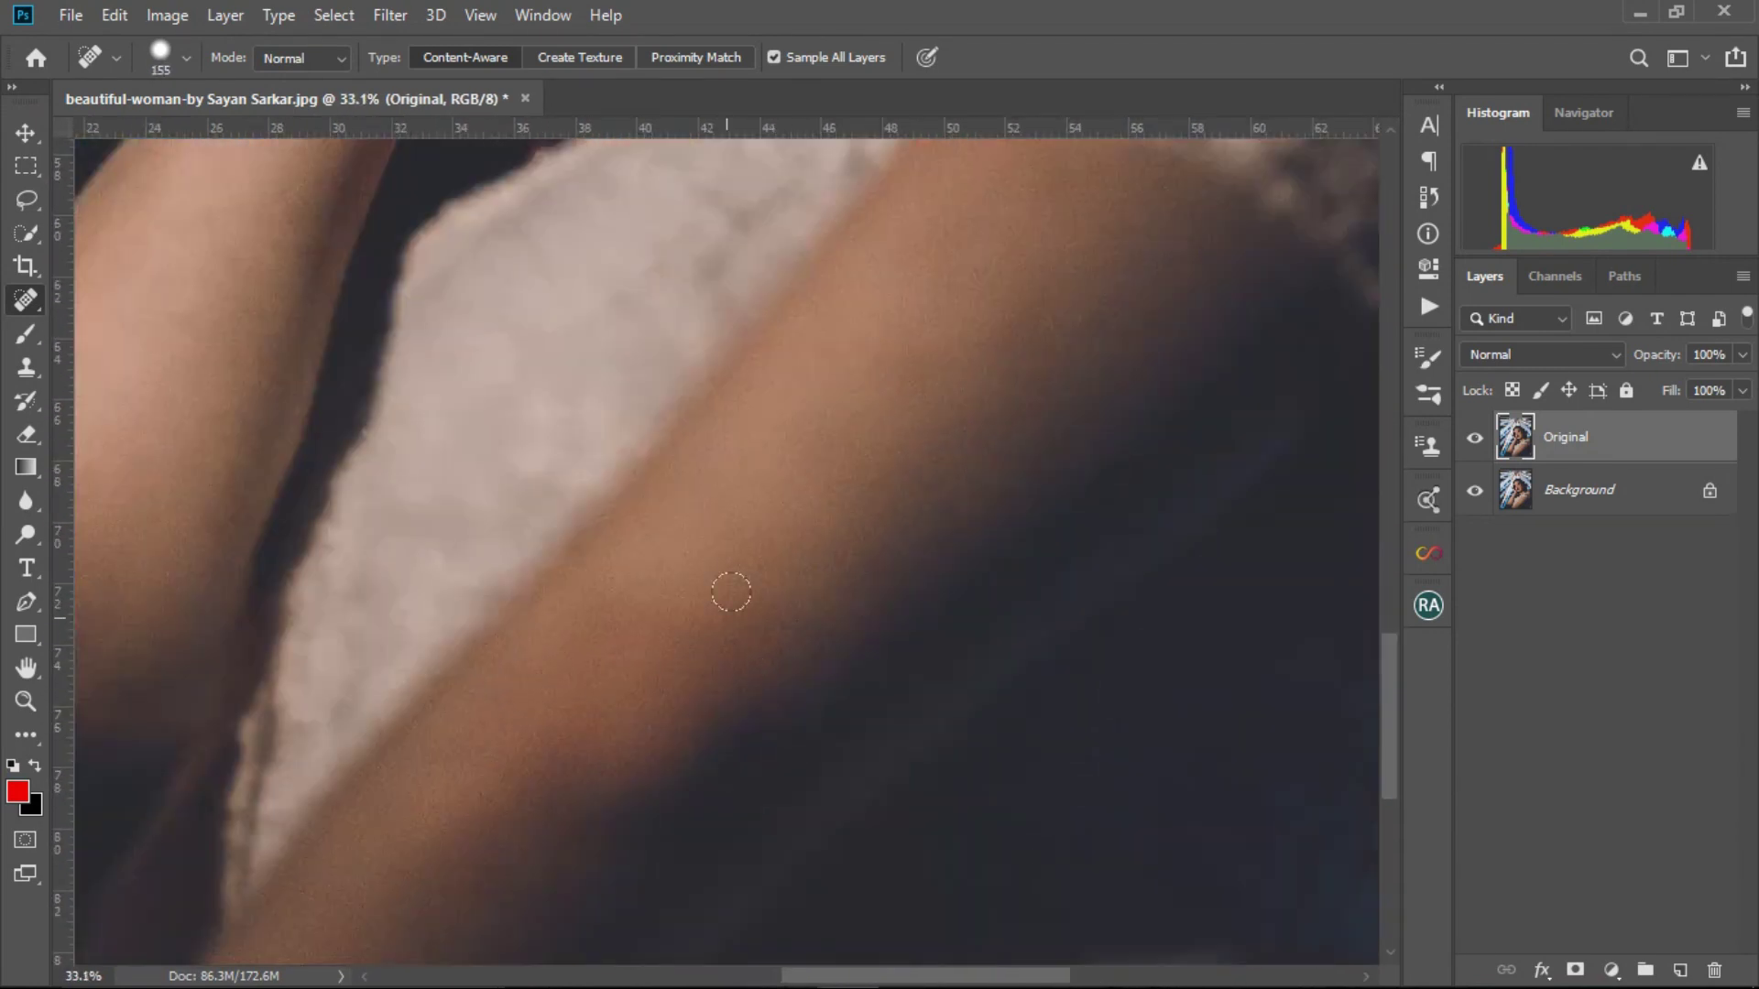
- Compare the skin before and after healing by hiding and showing the Original layer
scroll(730, 592, "down", 12)
scroll(714, 513, "up", 6)
left_click(1474, 440)
left_click(1475, 440)
left_click(1475, 440)
left_click(1475, 440)
left_click(1475, 440)
left_click(1475, 444)
scroll(798, 274, "up", 4)
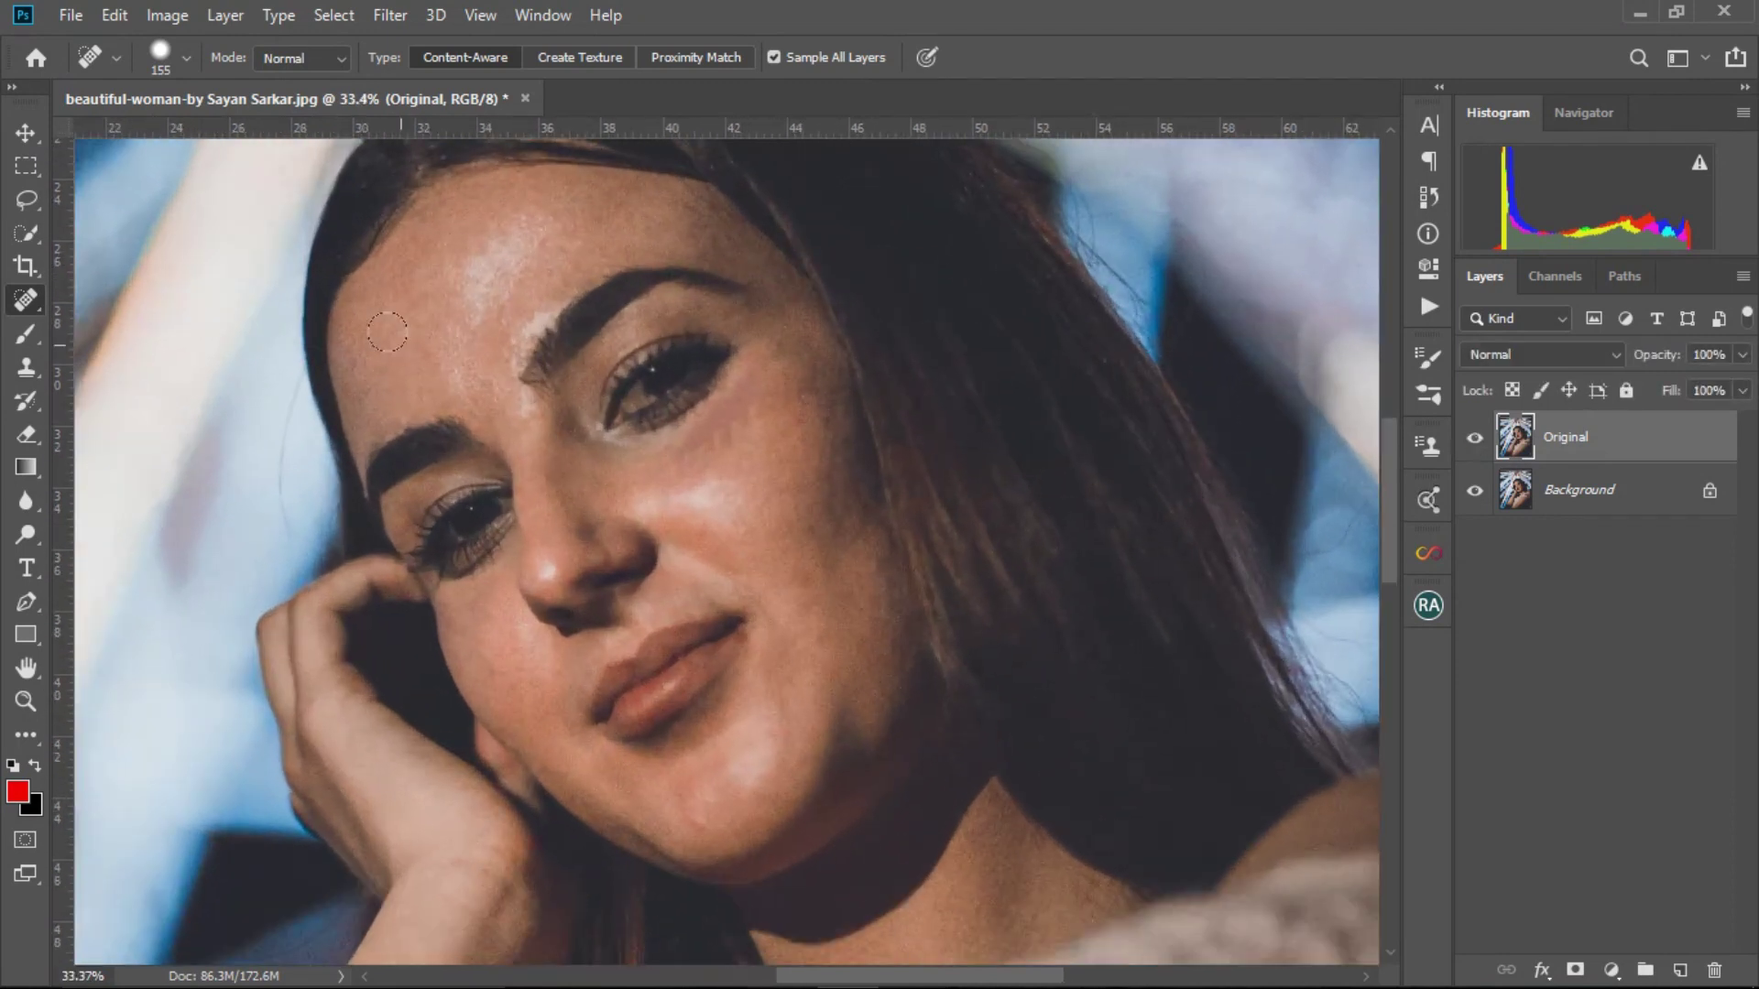
left_click(1475, 439)
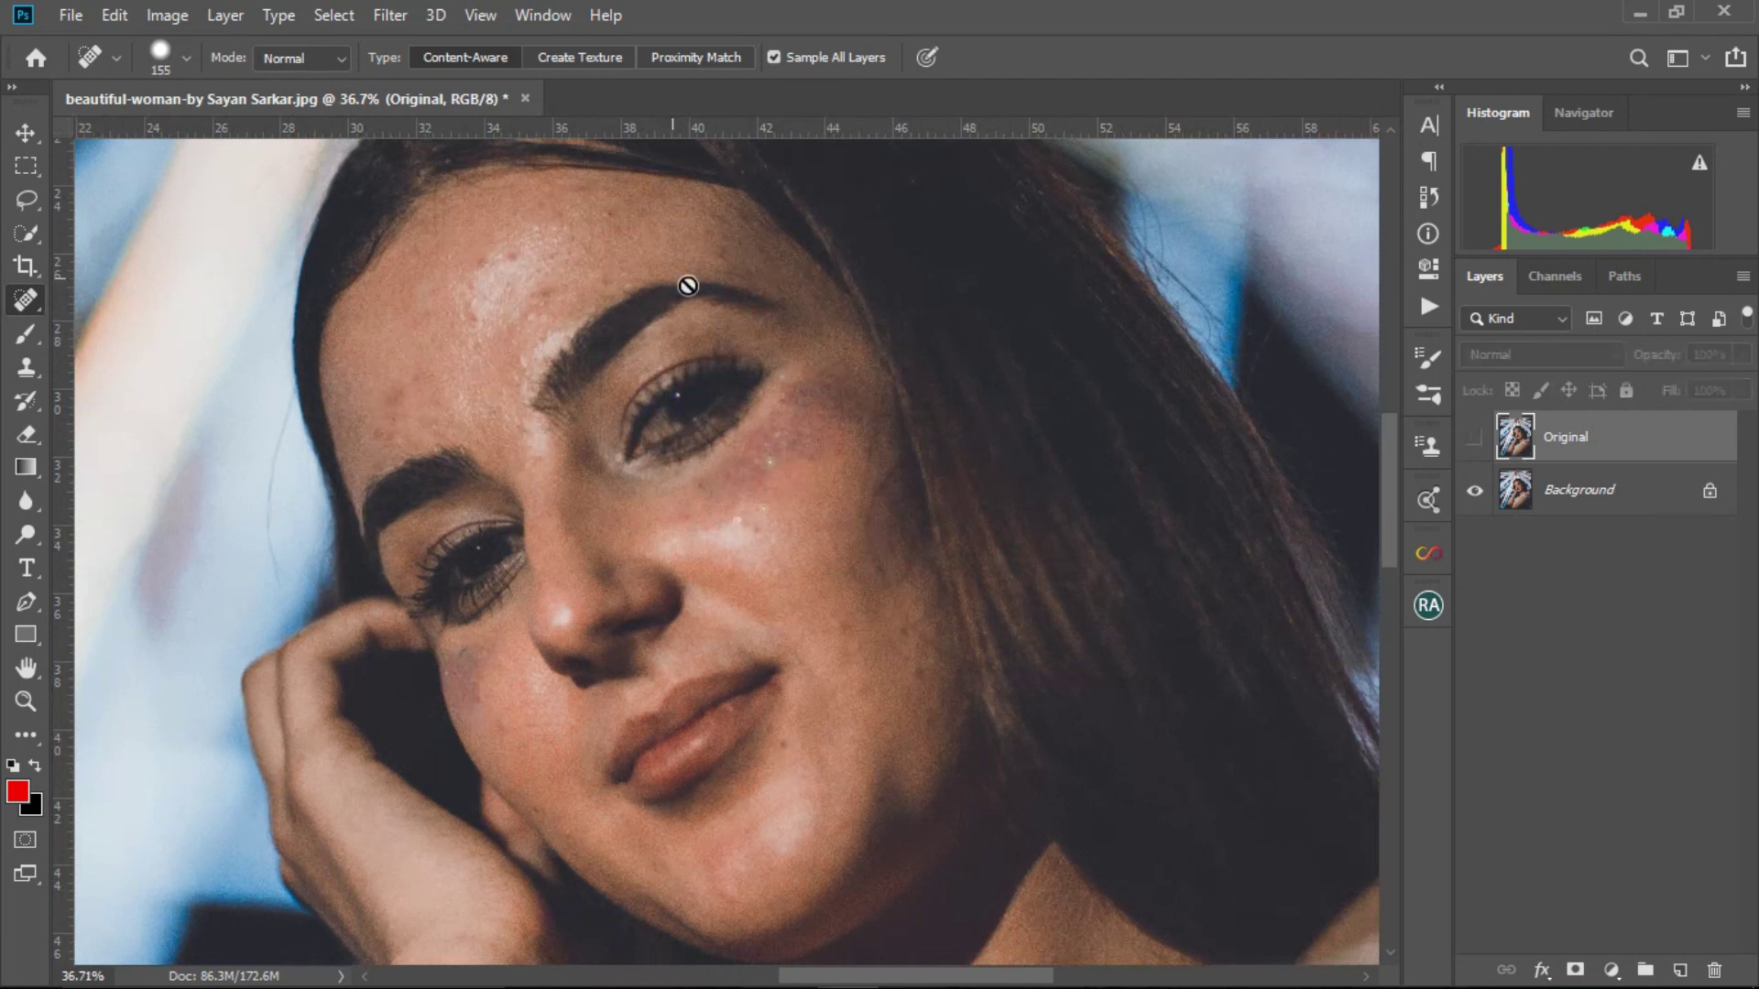
left_click(1474, 438)
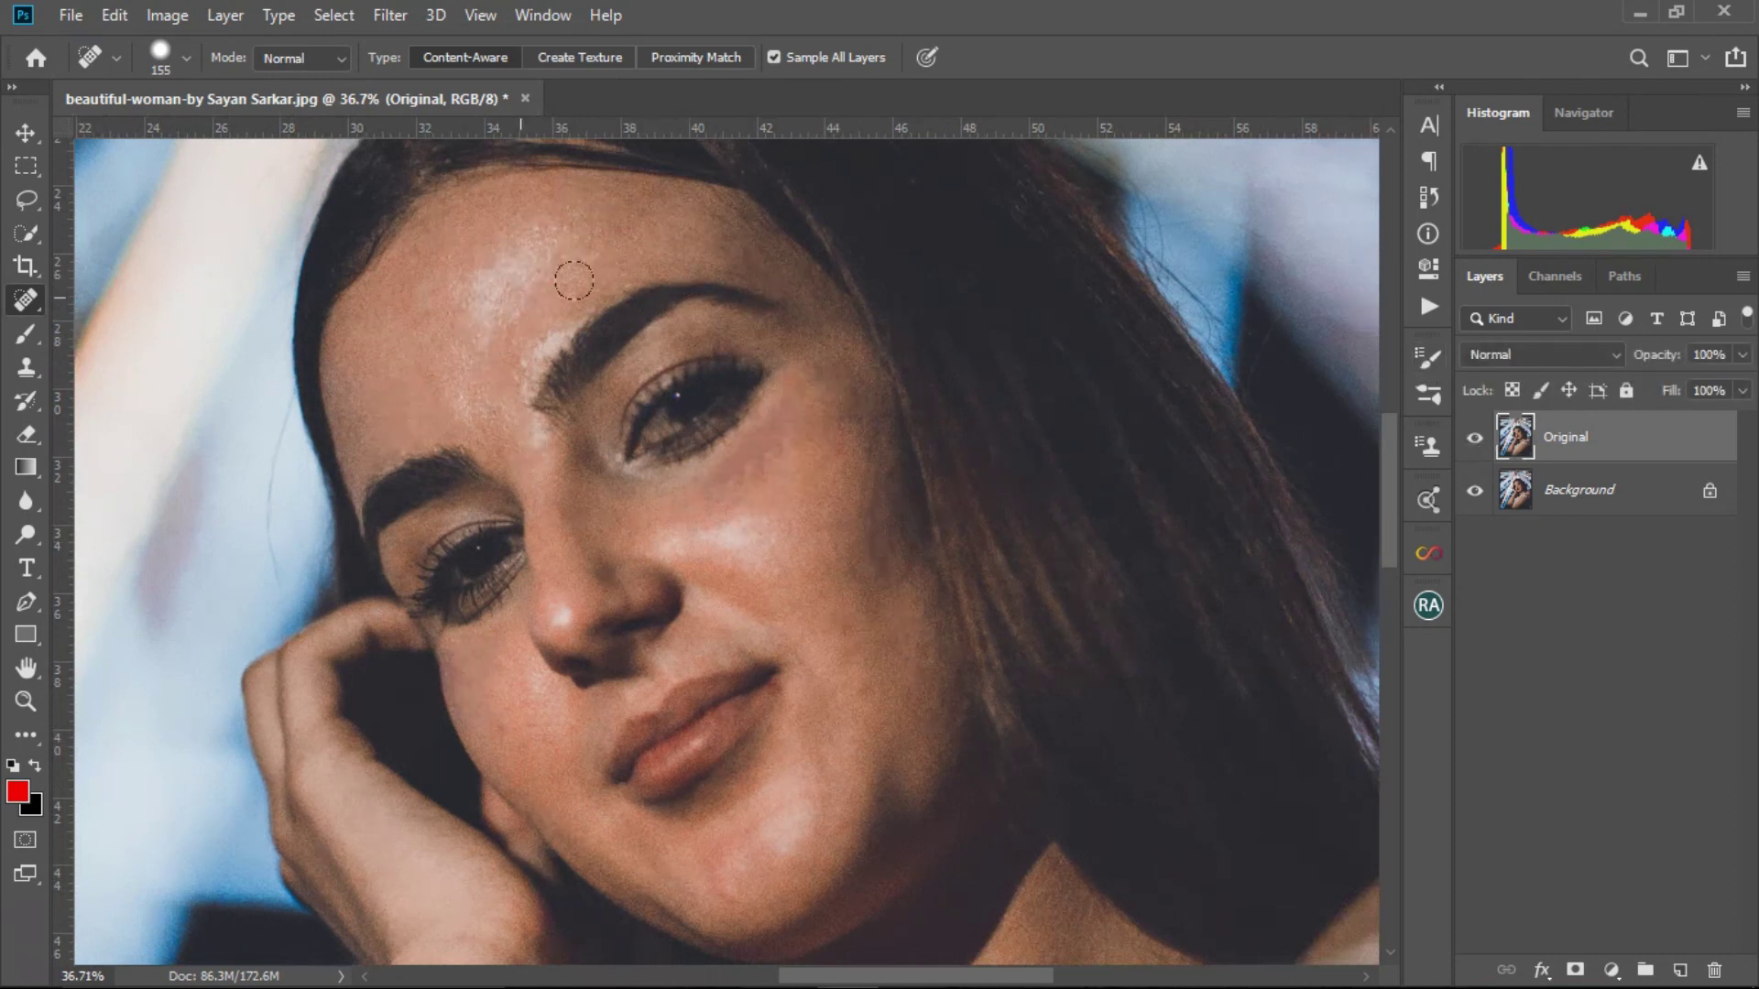
- Duplicate the Original layer and name the copy Retouch
scroll(682, 461, "down", 4)
scroll(683, 460, "down", 1)
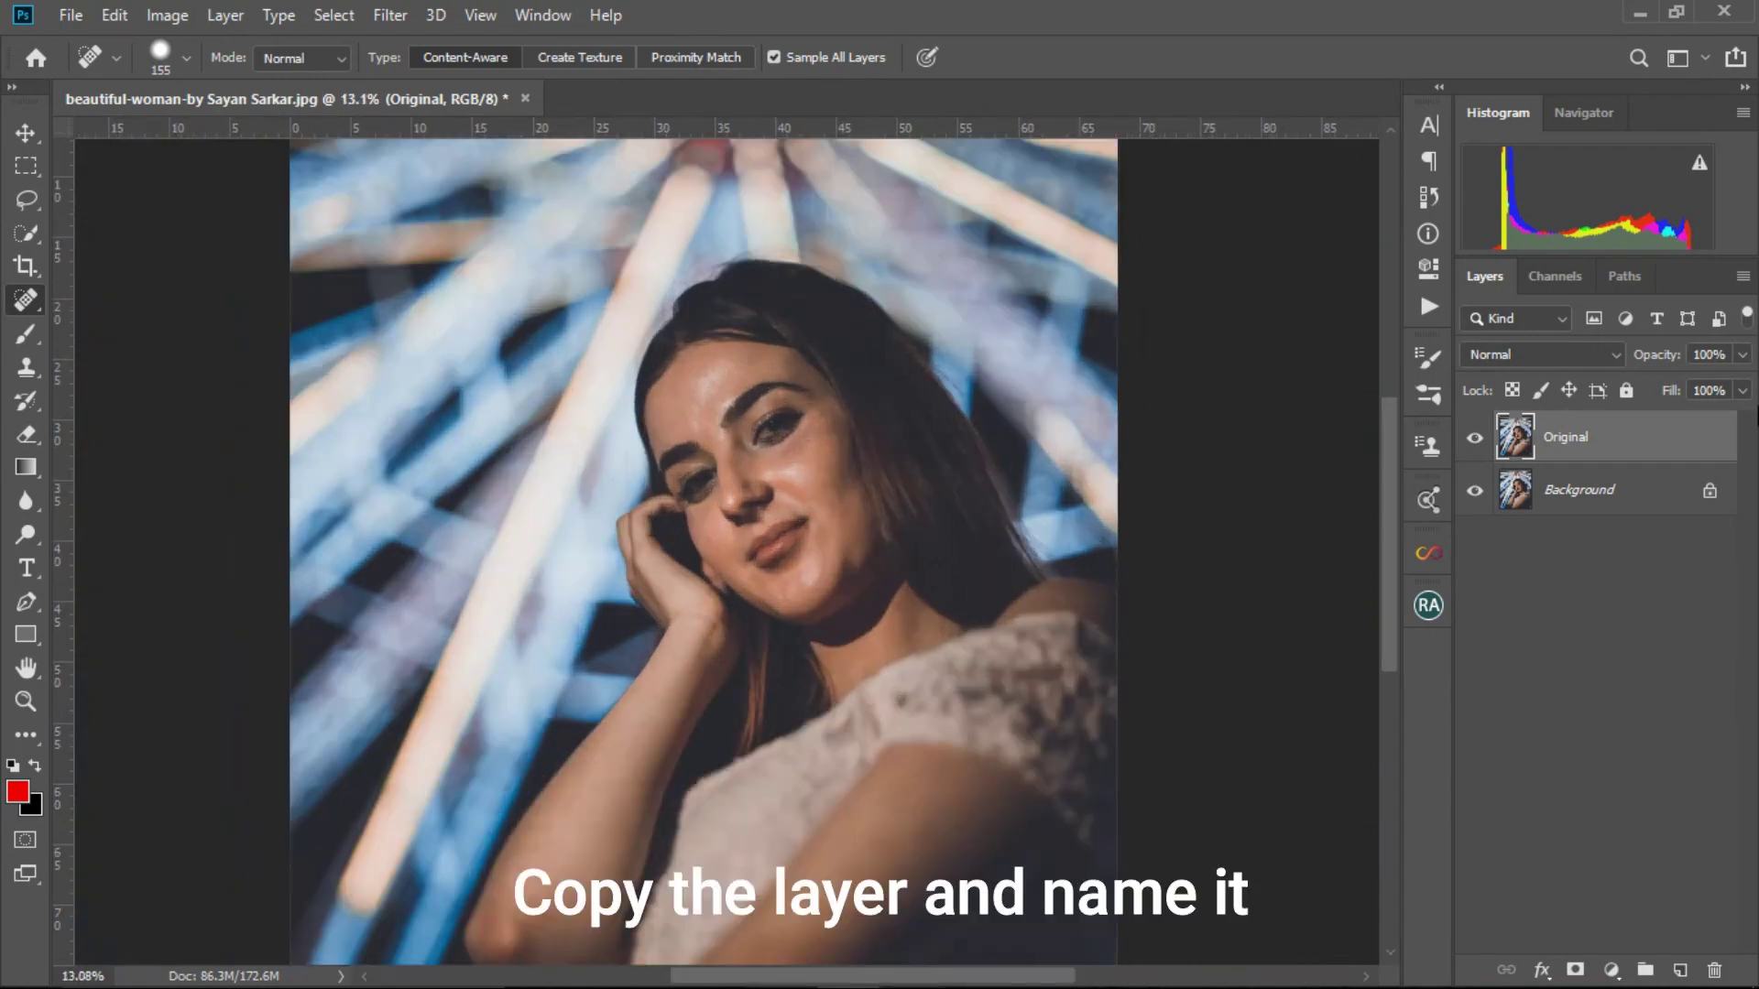
left_click_drag(1709, 438, 1679, 965)
double_click(1597, 440)
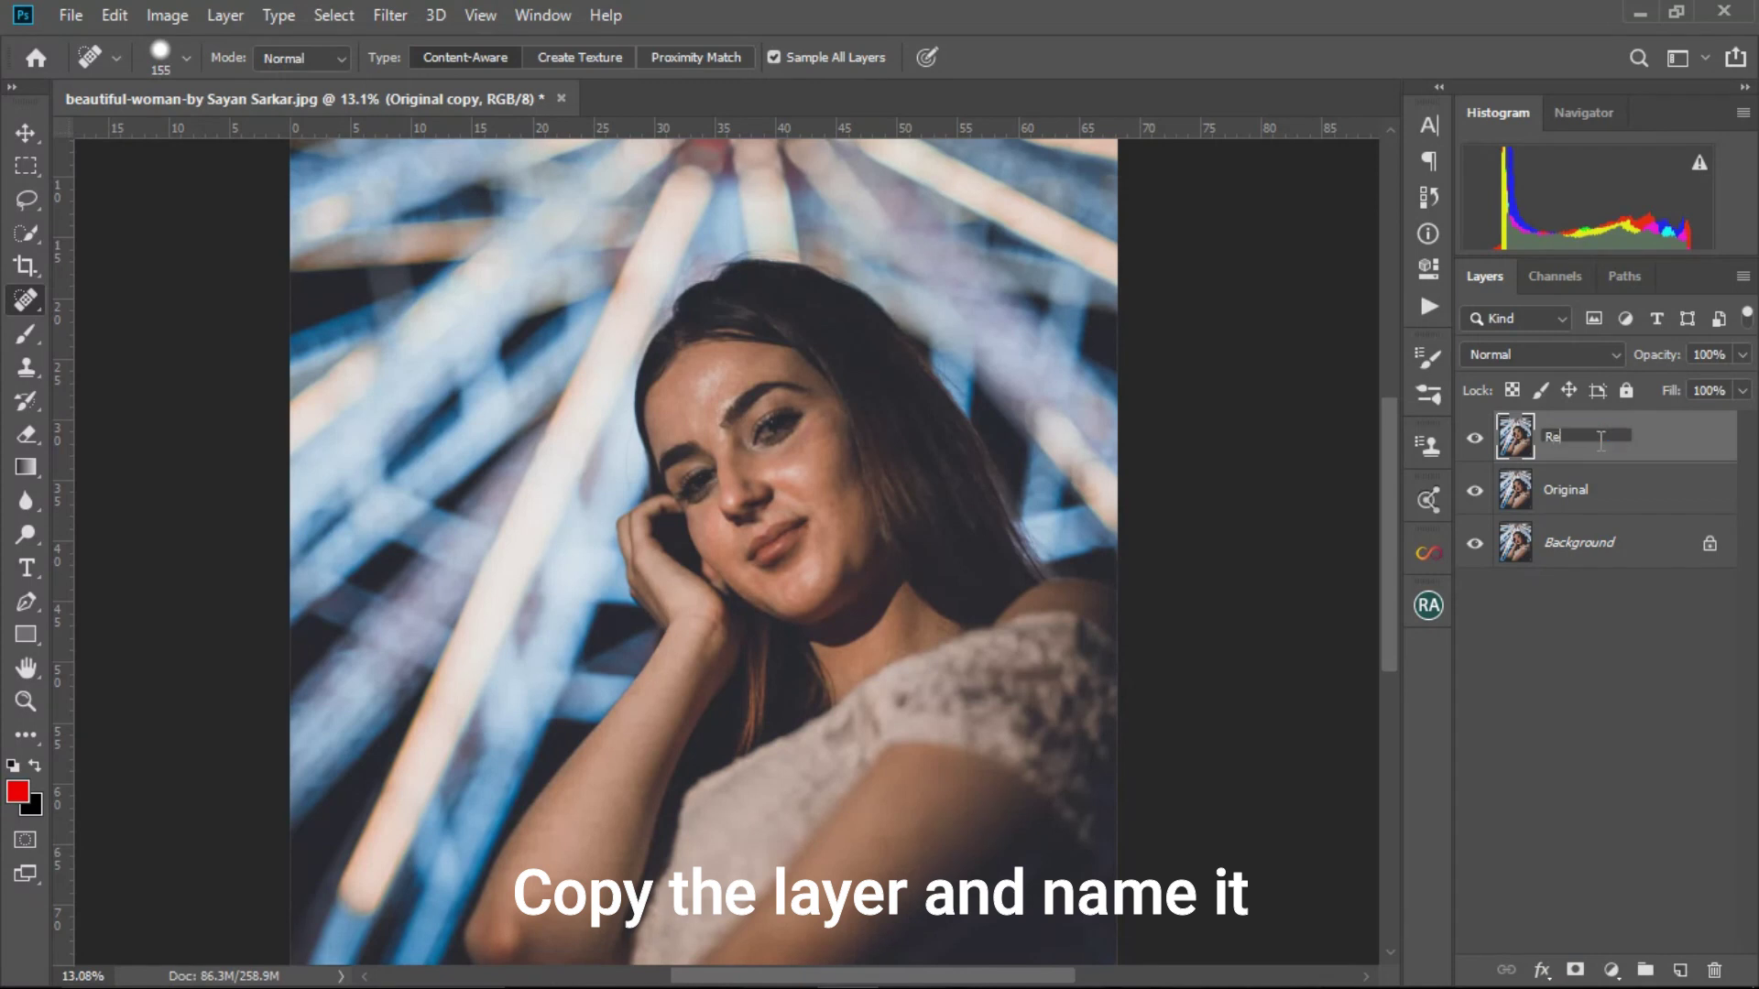
type("Retouch")
key("Return")
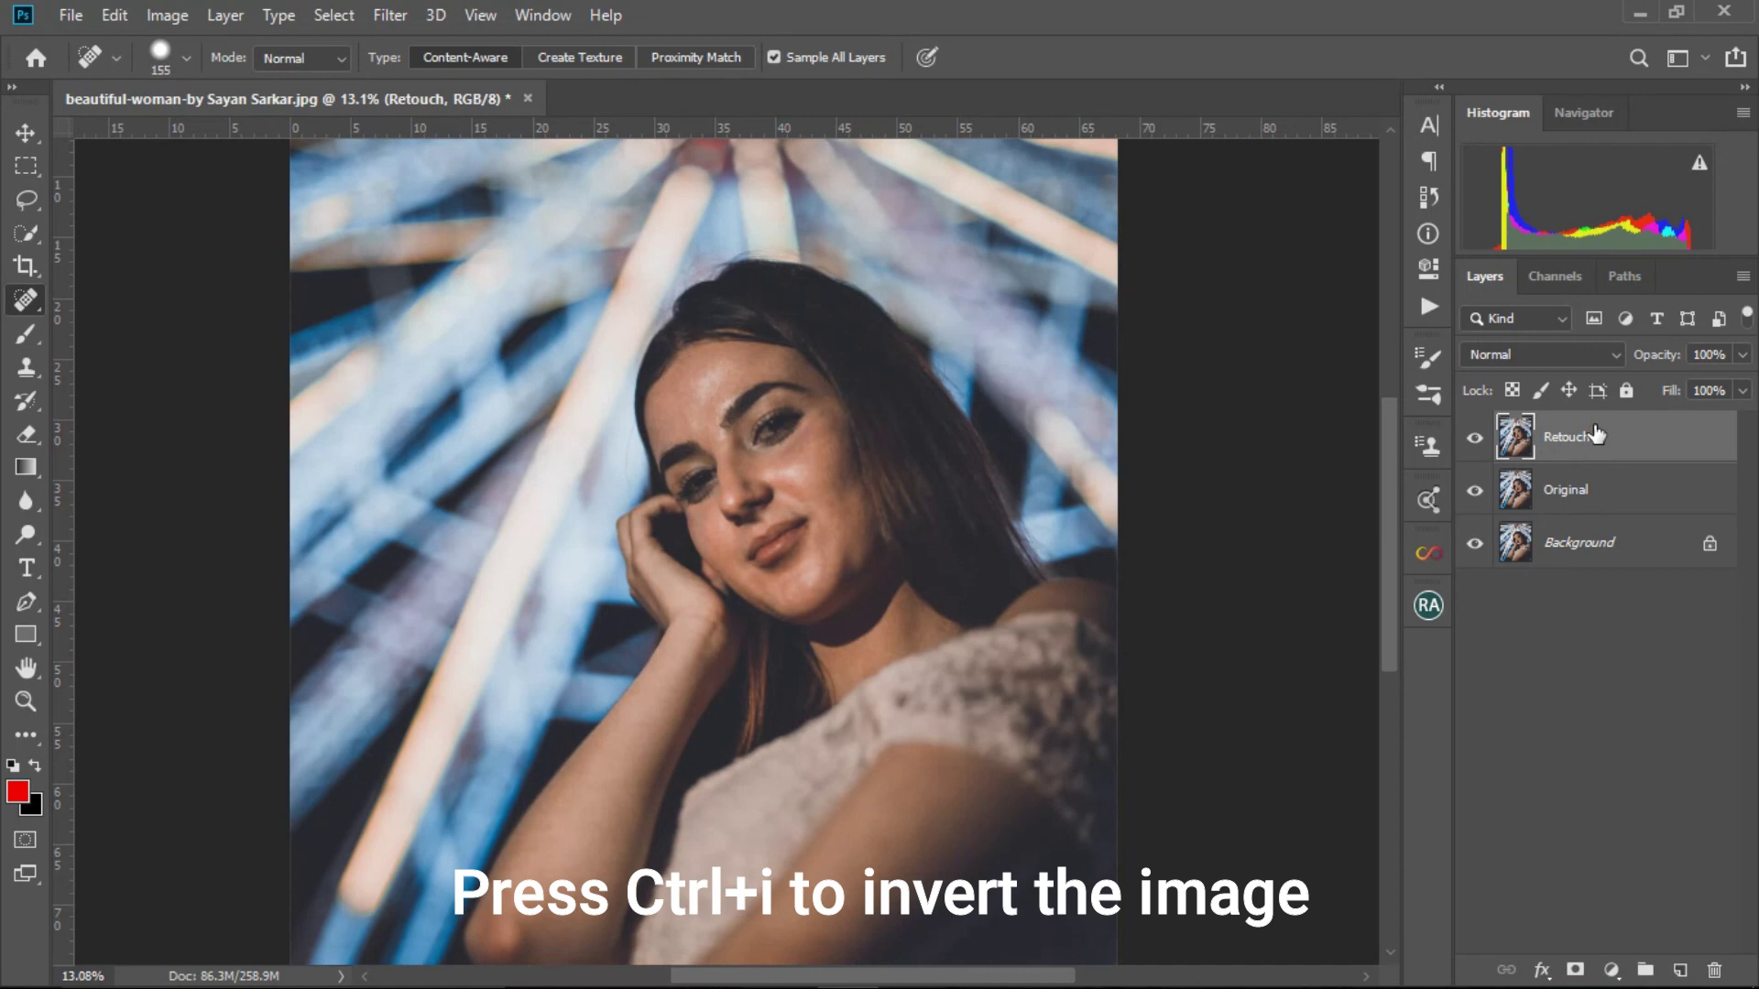
- Invert the Retouch layer and set its blending mode to Vivid Light
key("ctrl+i")
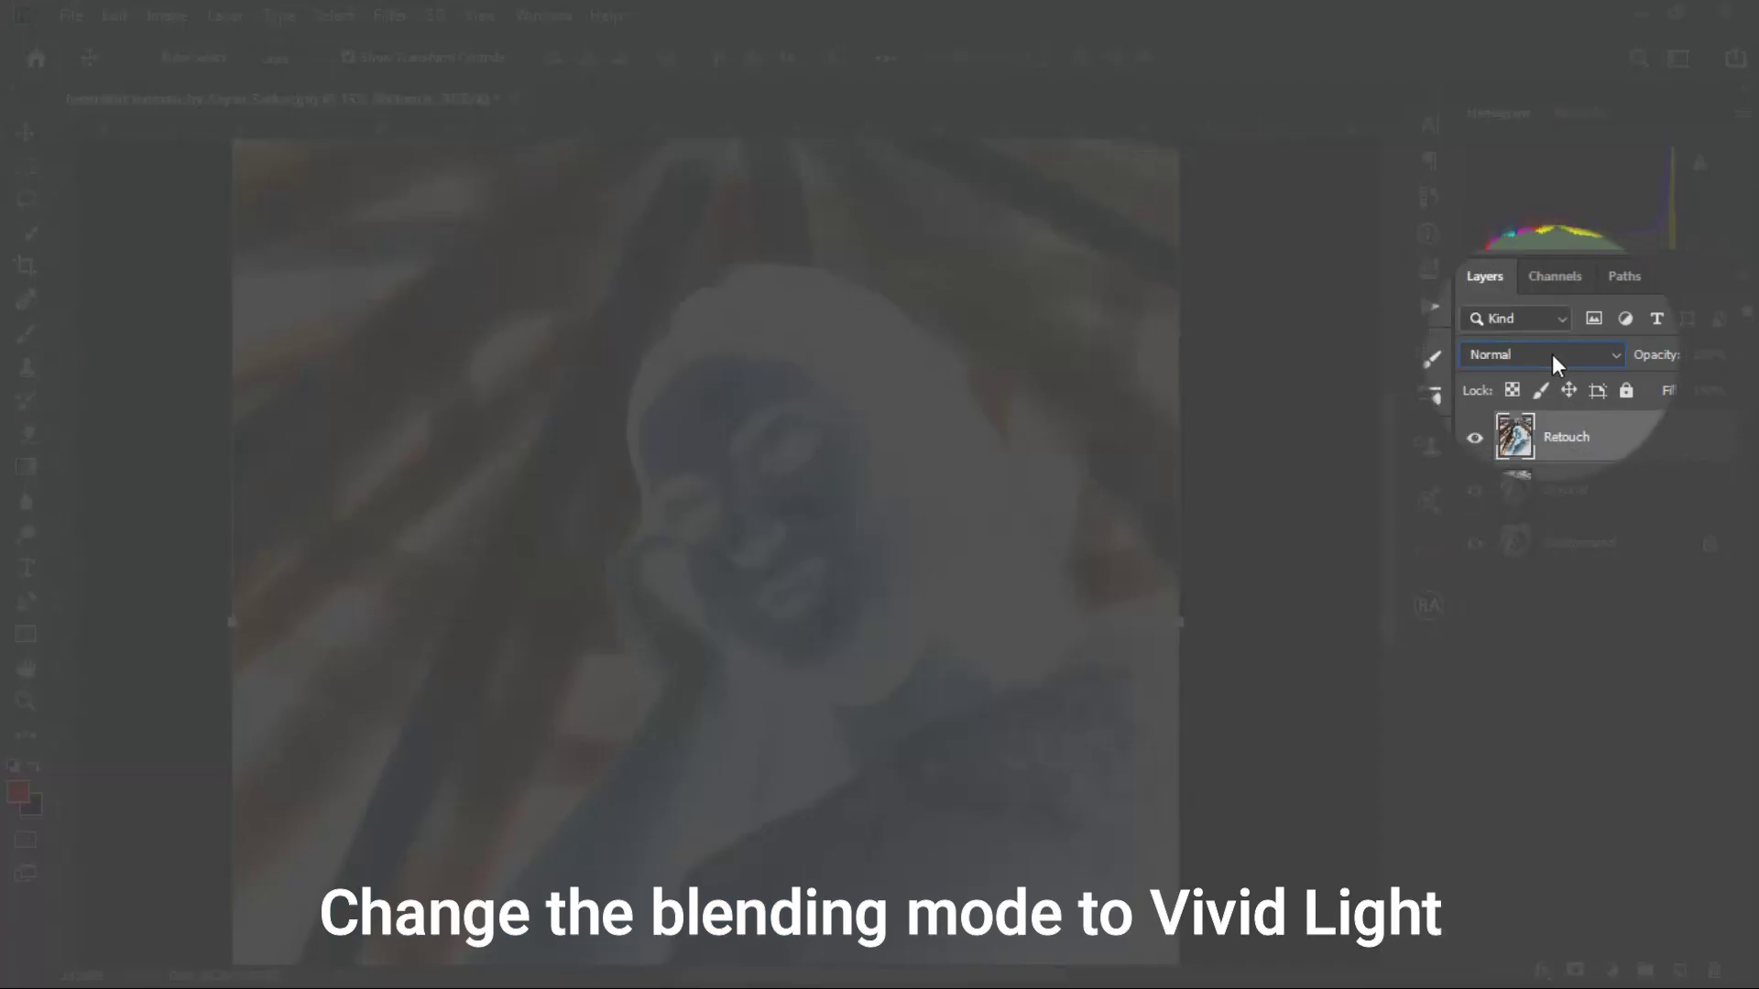
left_click(1552, 353)
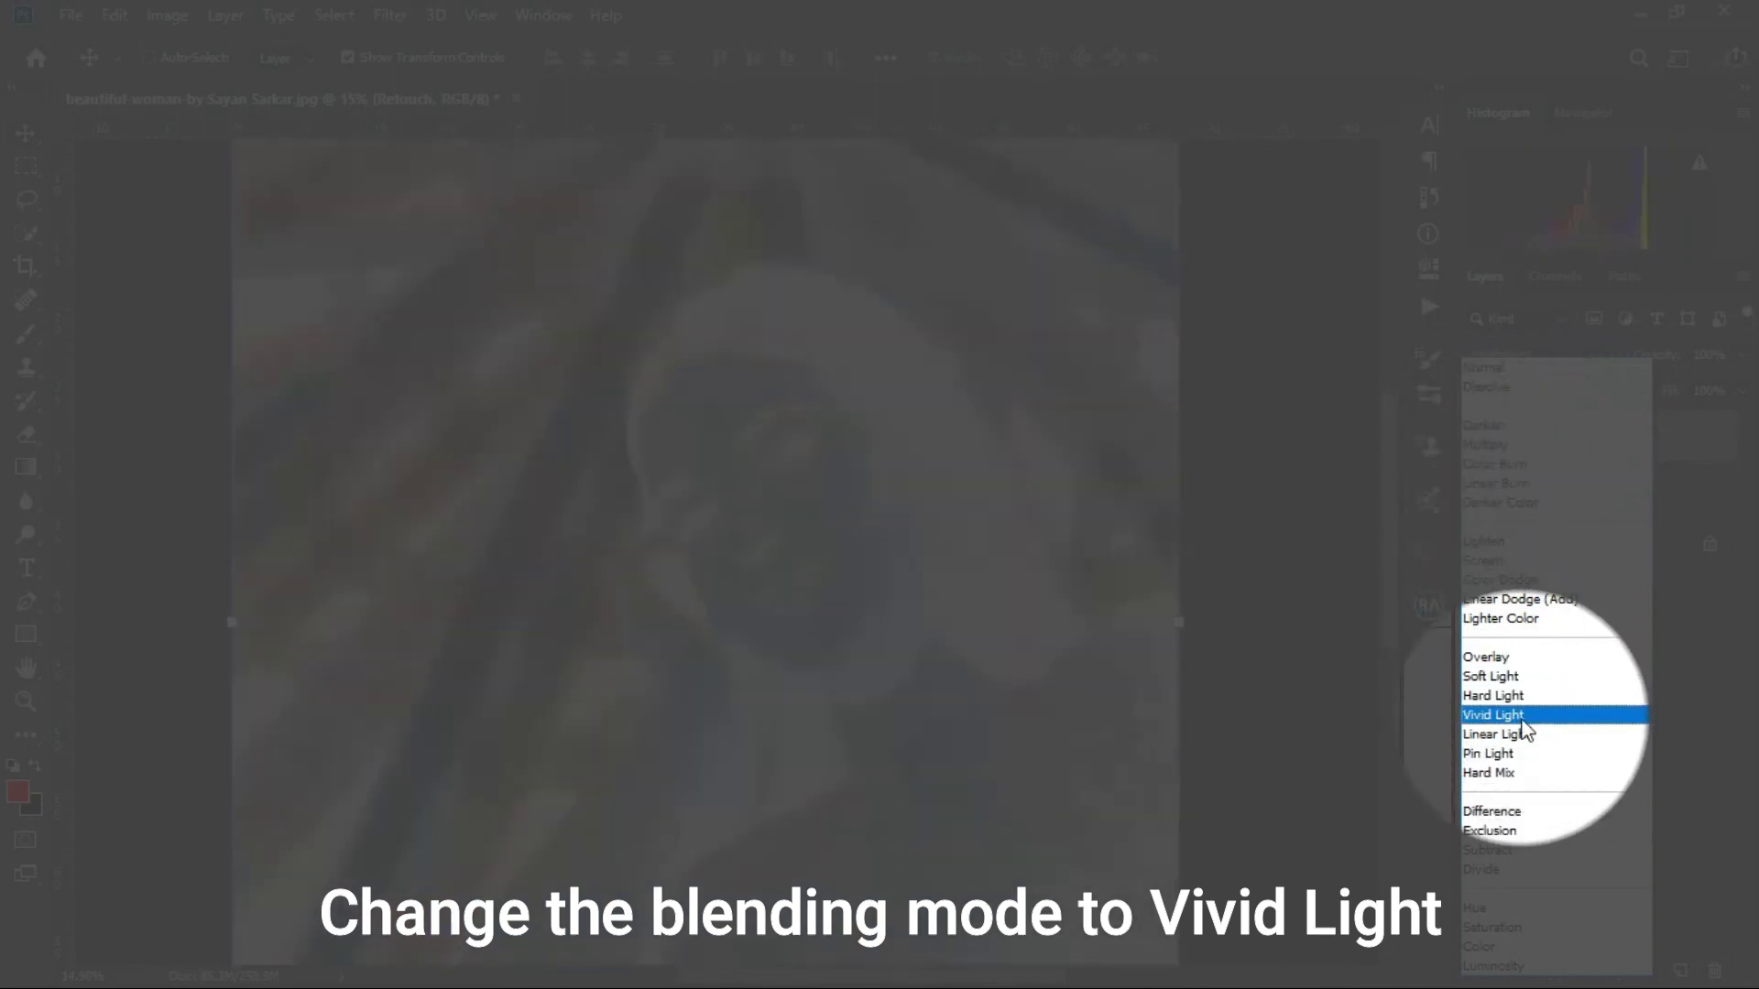
left_click(1493, 715)
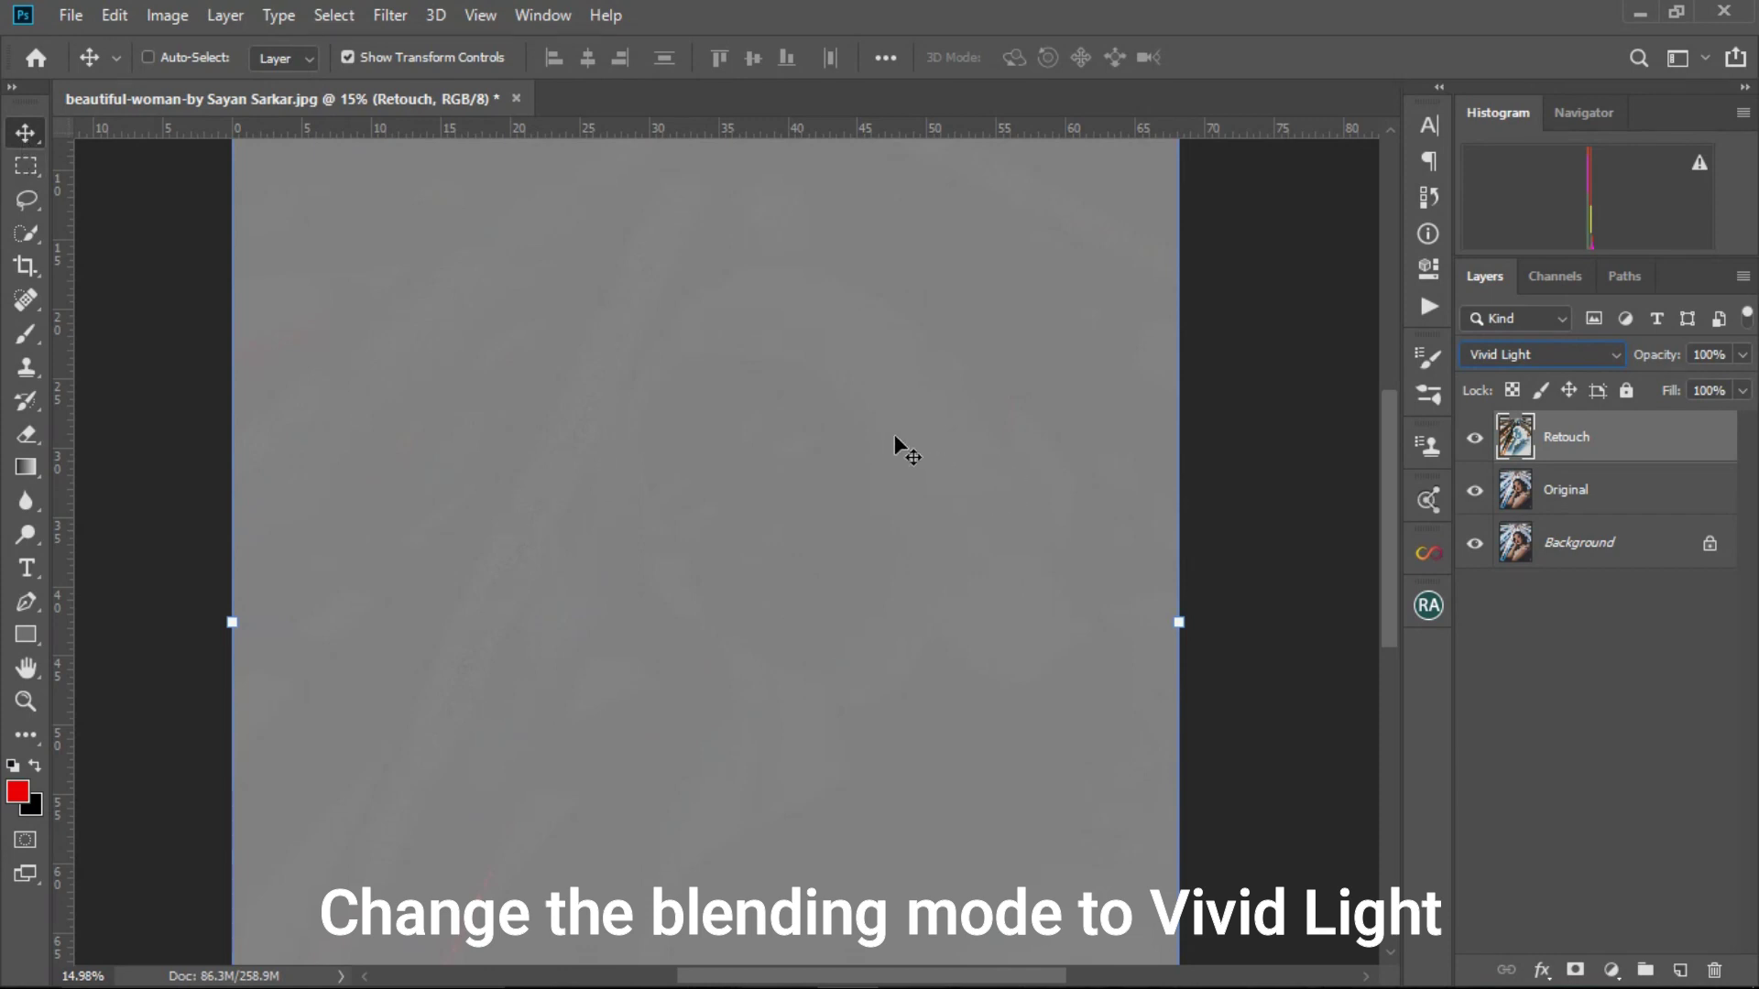
- Apply a High Pass filter with a radius of 24 pixels to the Retouch layer
key("z")
mouse_move(728, 455)
left_mouse_down()
mouse_move(628, 464)
mouse_move(739, 473)
mouse_move(713, 470)
left_mouse_up()
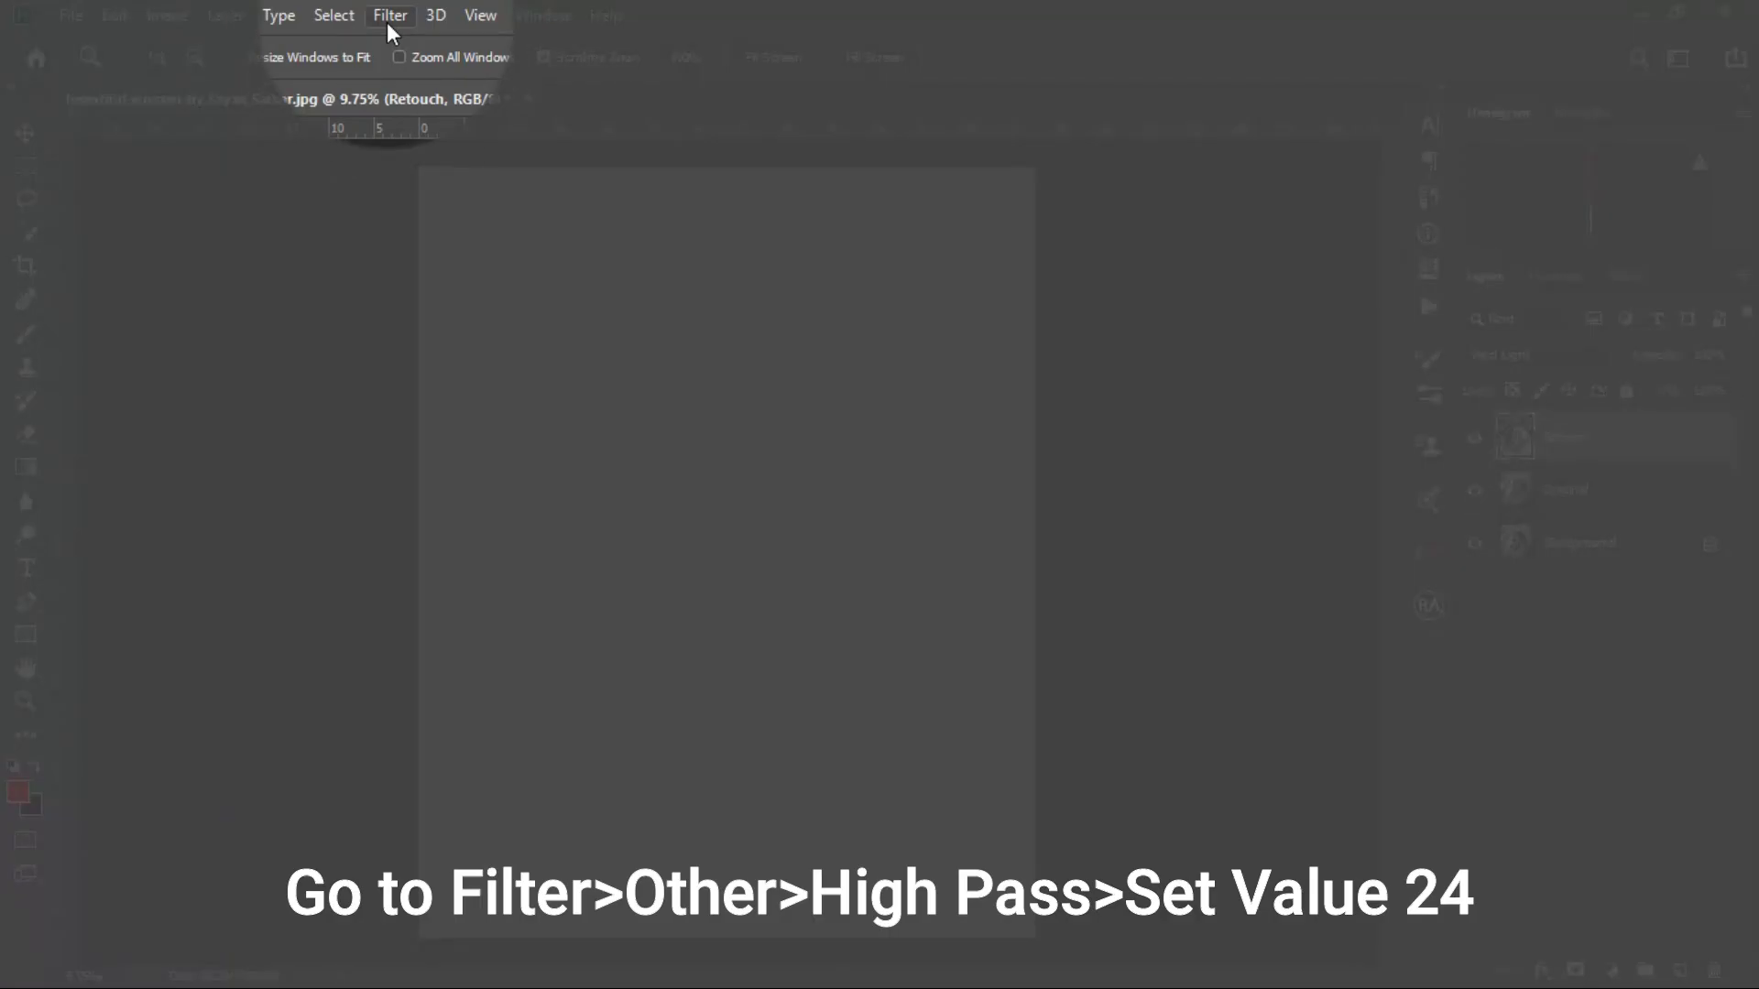
left_click(387, 15)
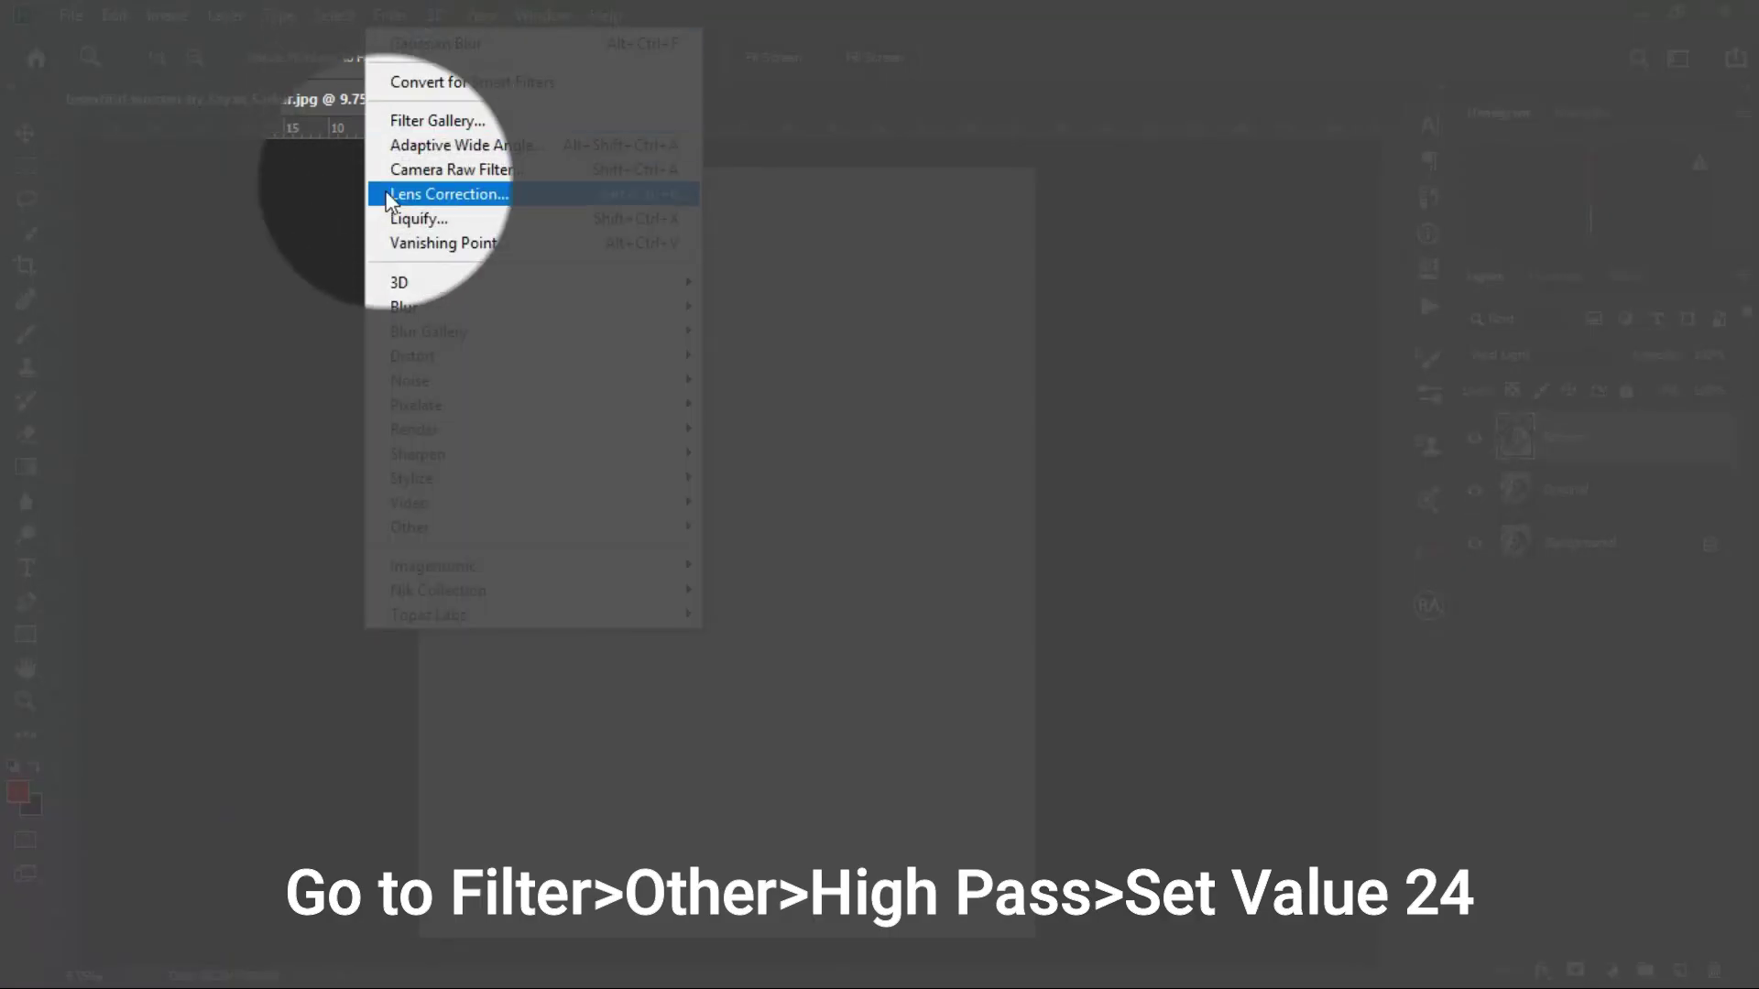
mouse_move(432, 524)
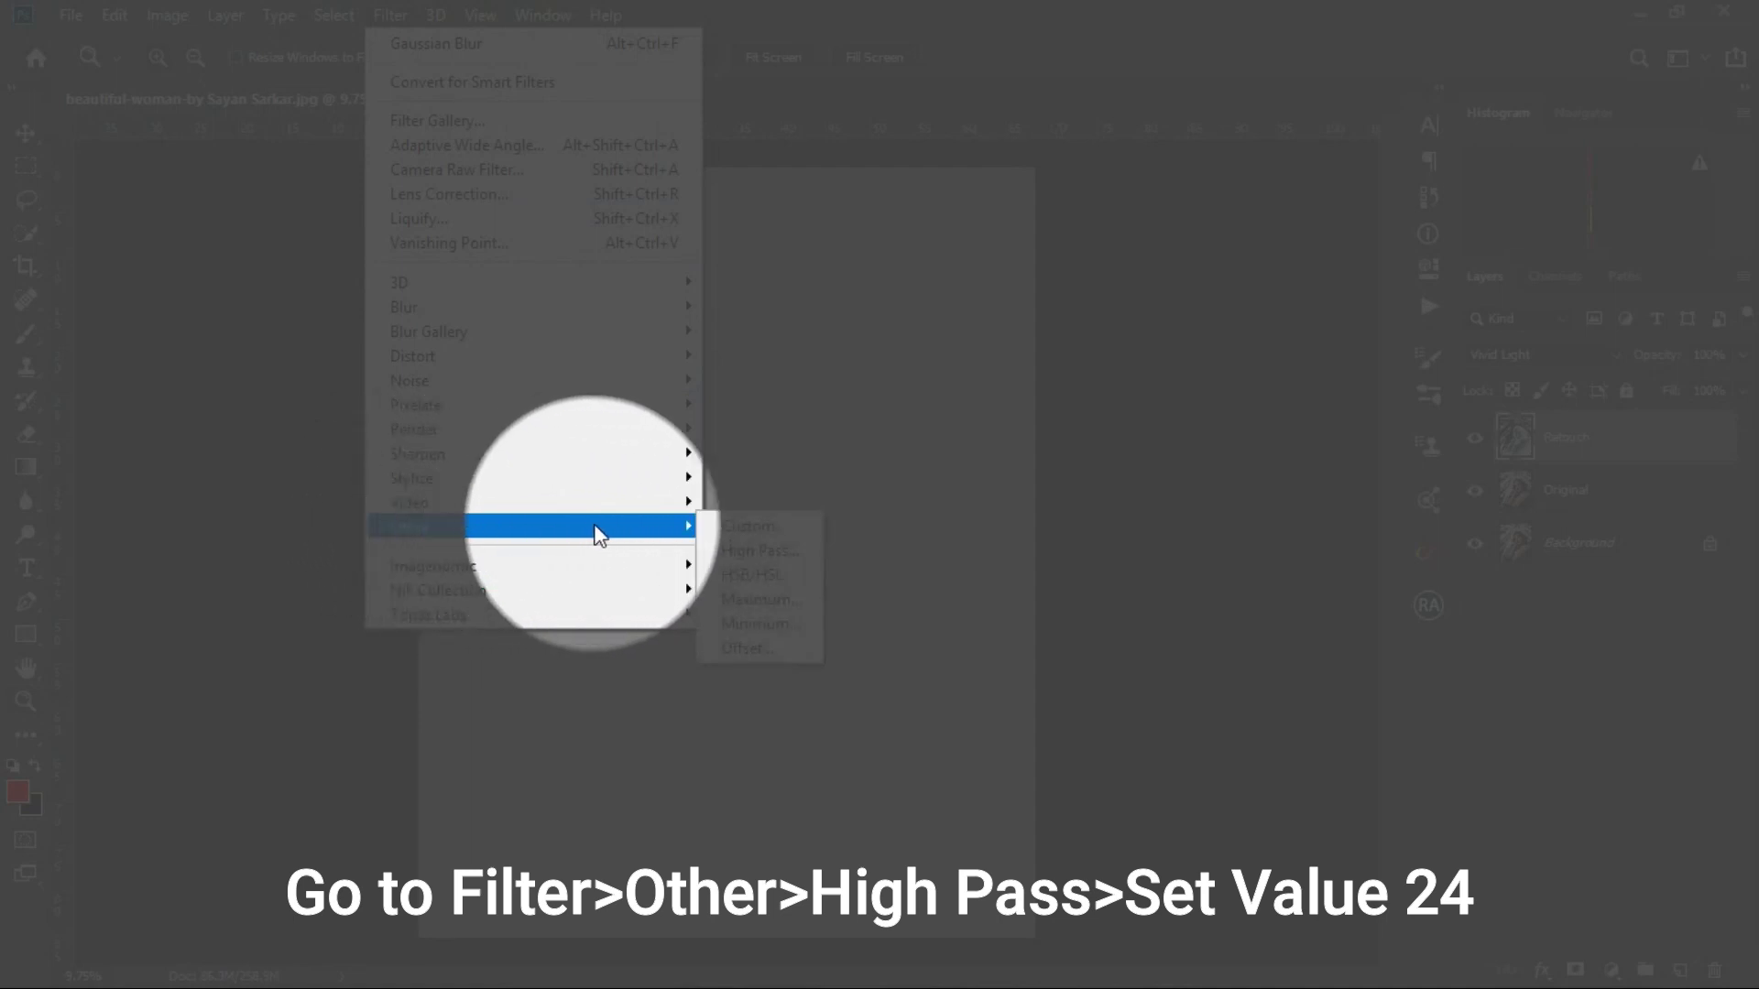
left_click(750, 550)
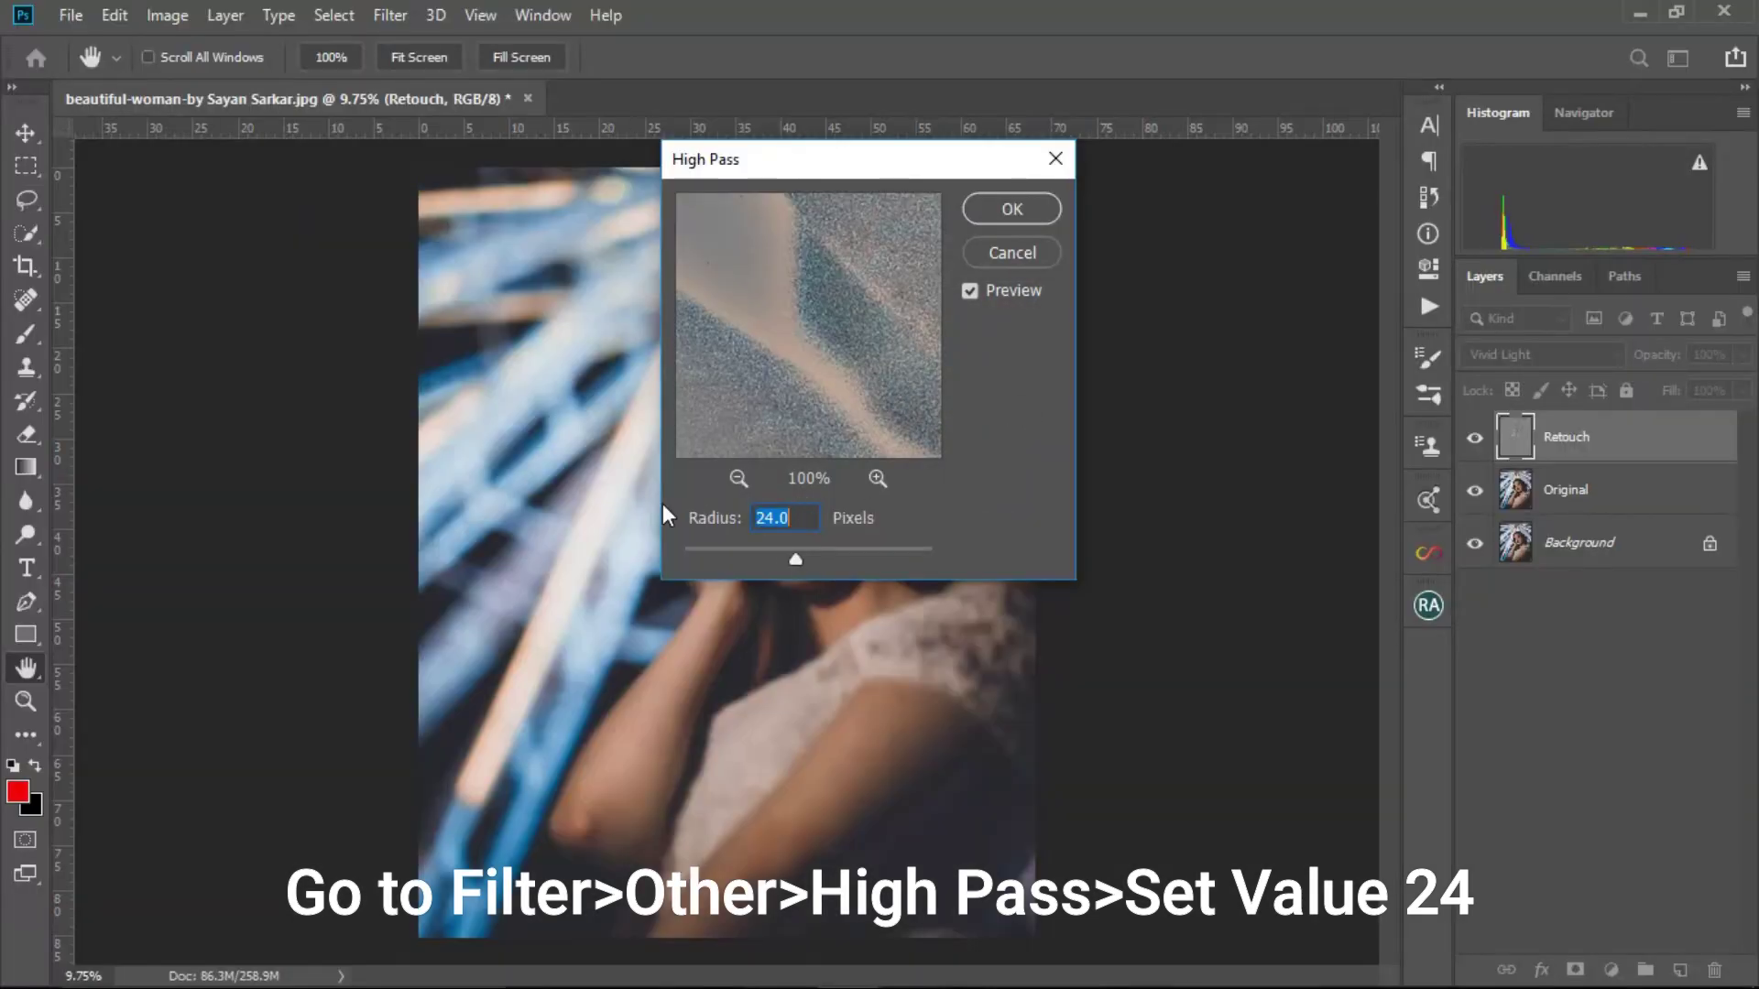
type("24")
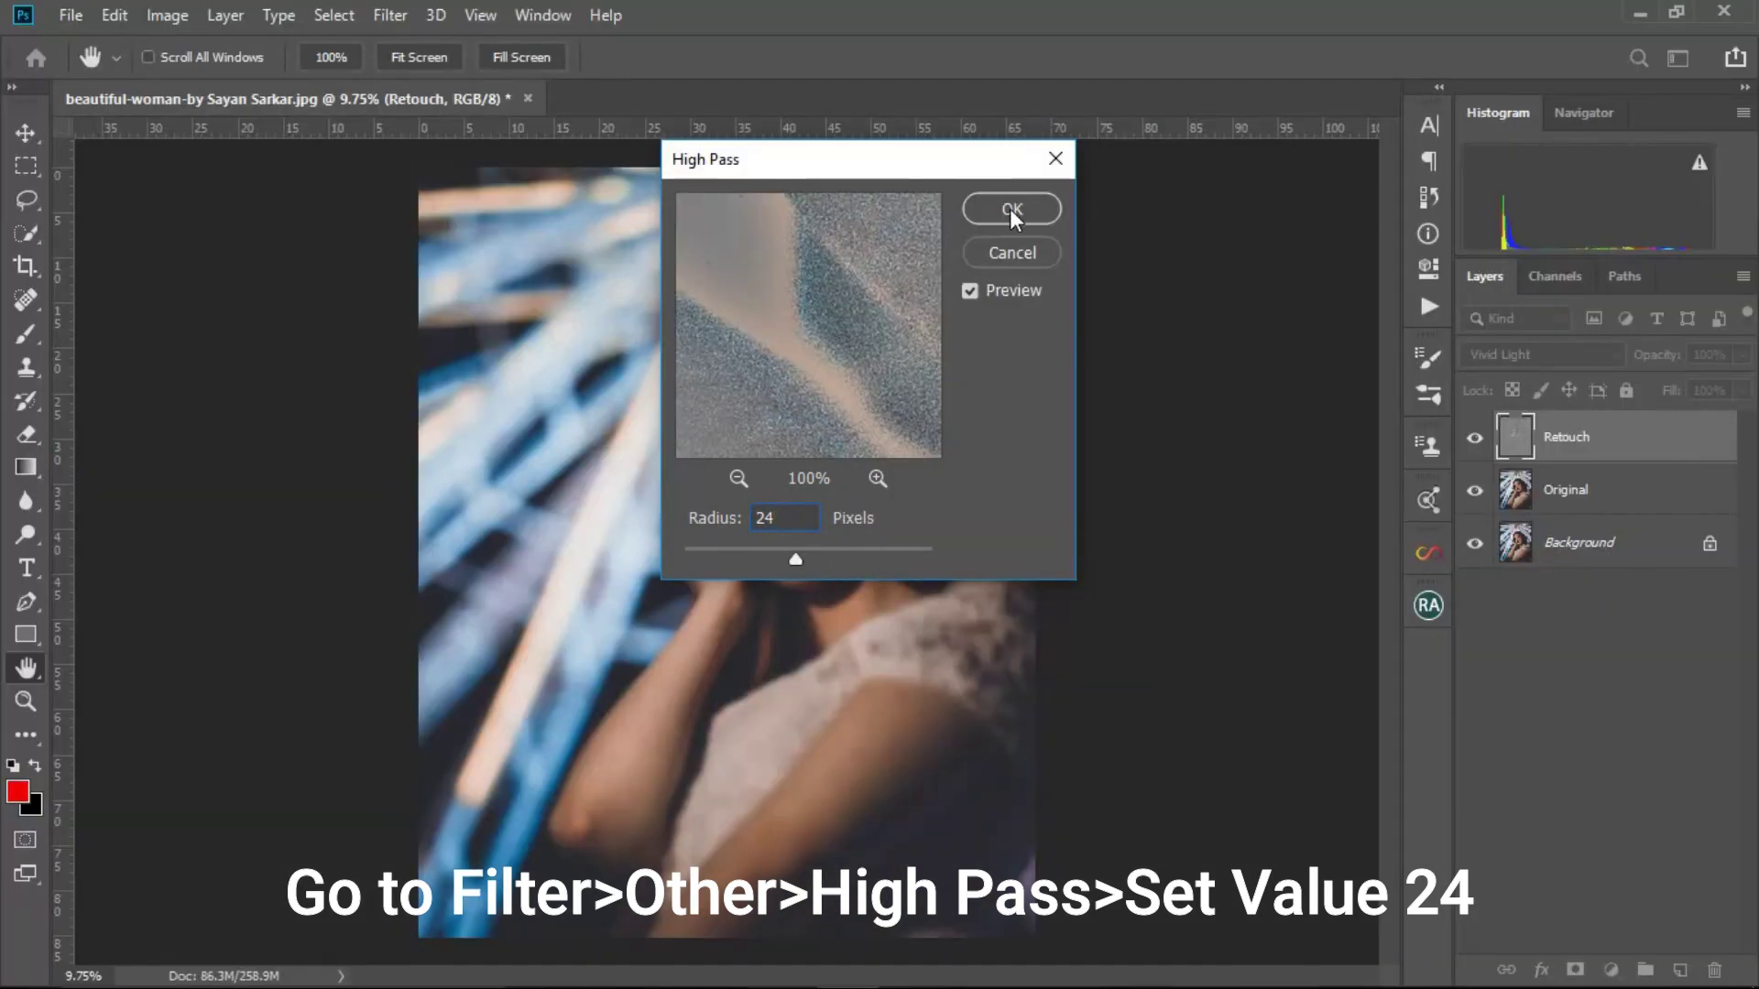
left_click(1000, 285)
left_click(1000, 285)
left_click(1016, 205)
- Apply a Gaussian Blur with a radius of 4 pixels to the Retouch layer
key("z")
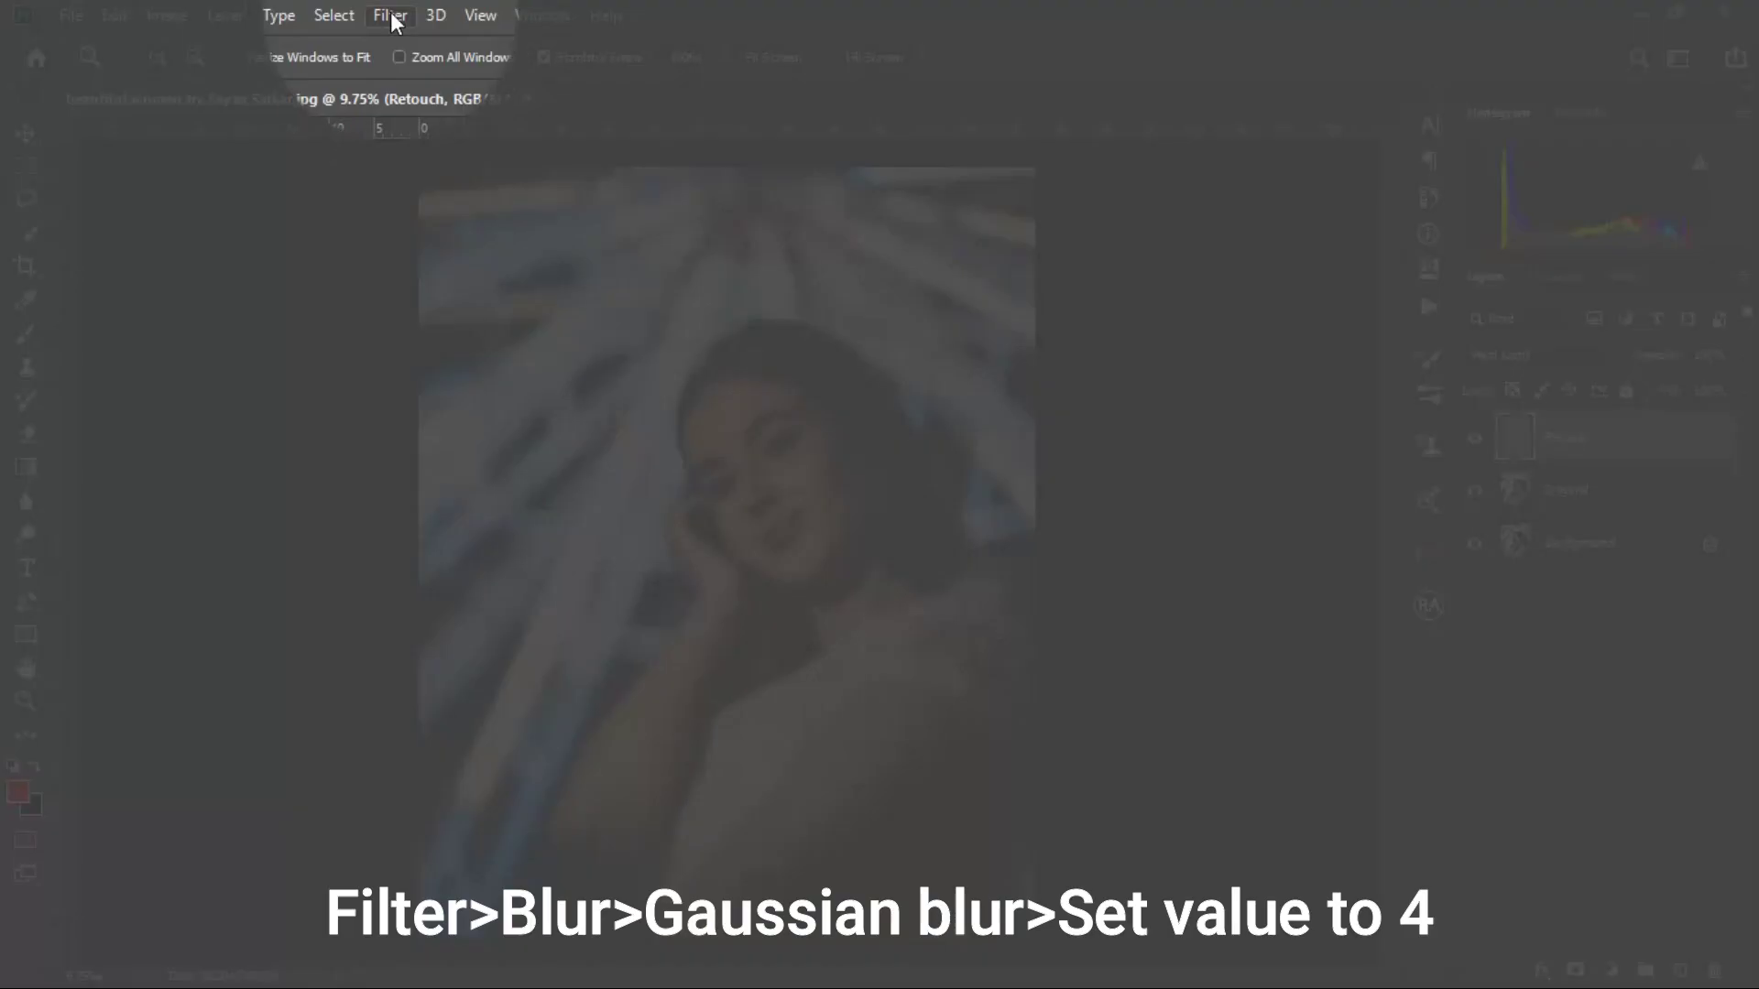
left_click(391, 13)
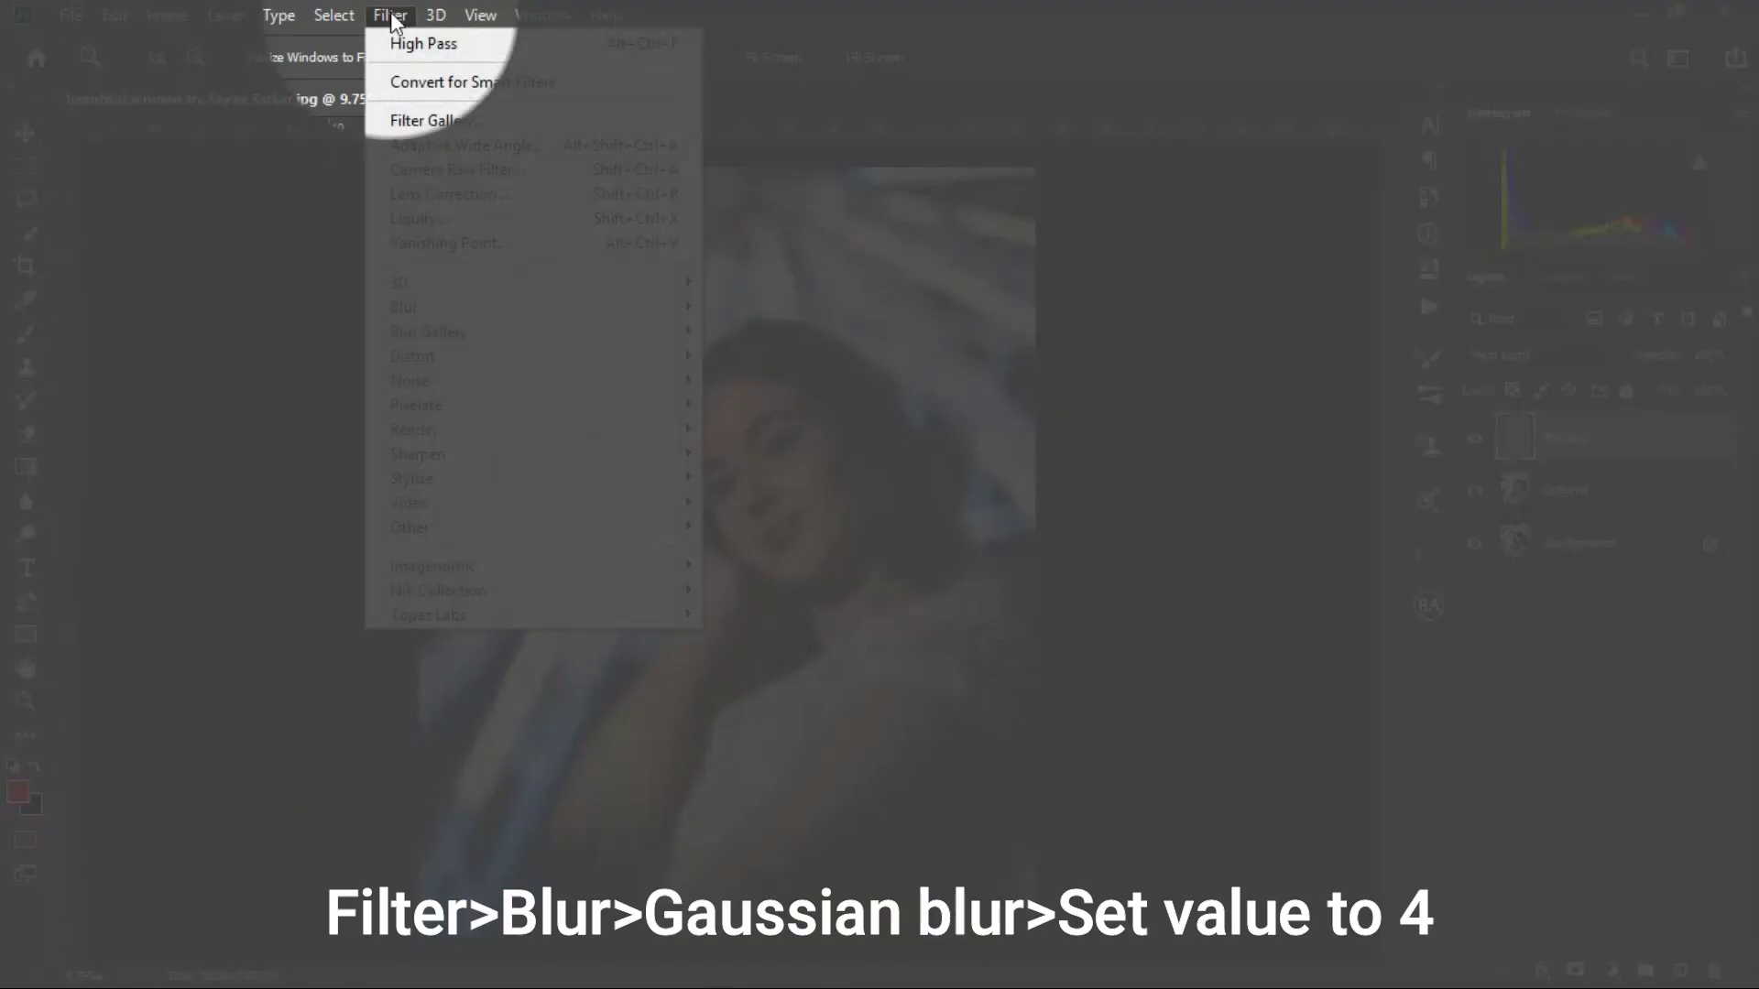
mouse_move(592, 315)
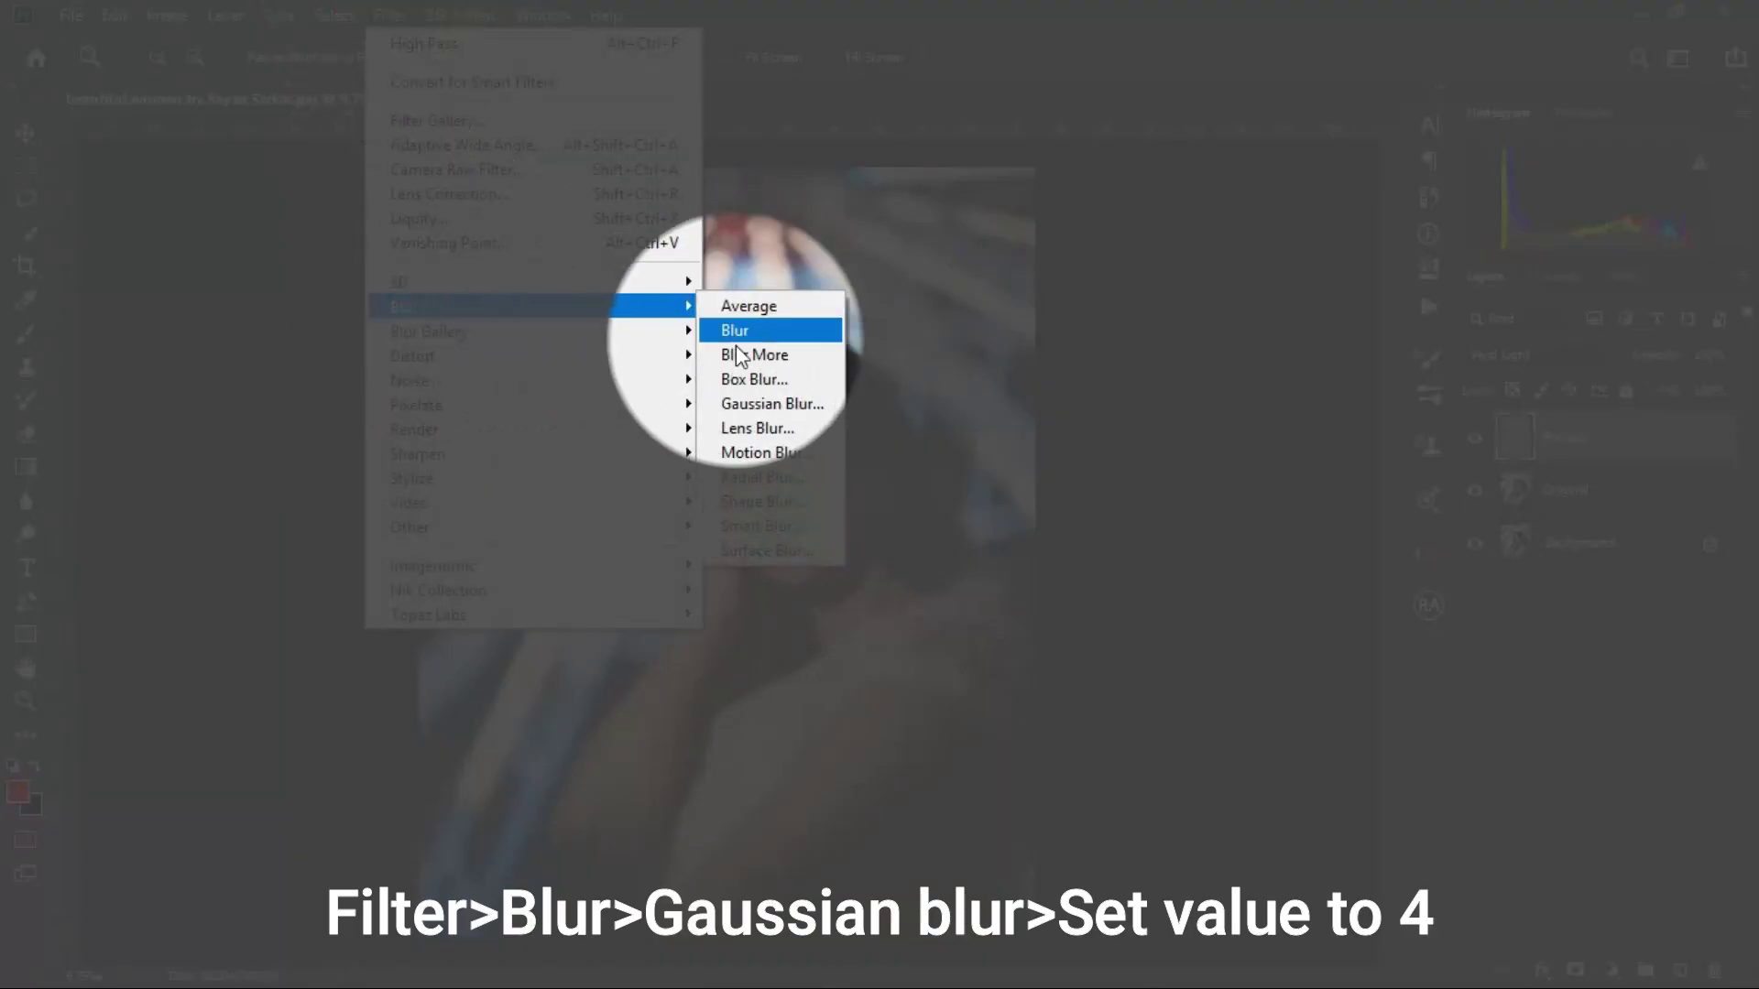
left_click(738, 404)
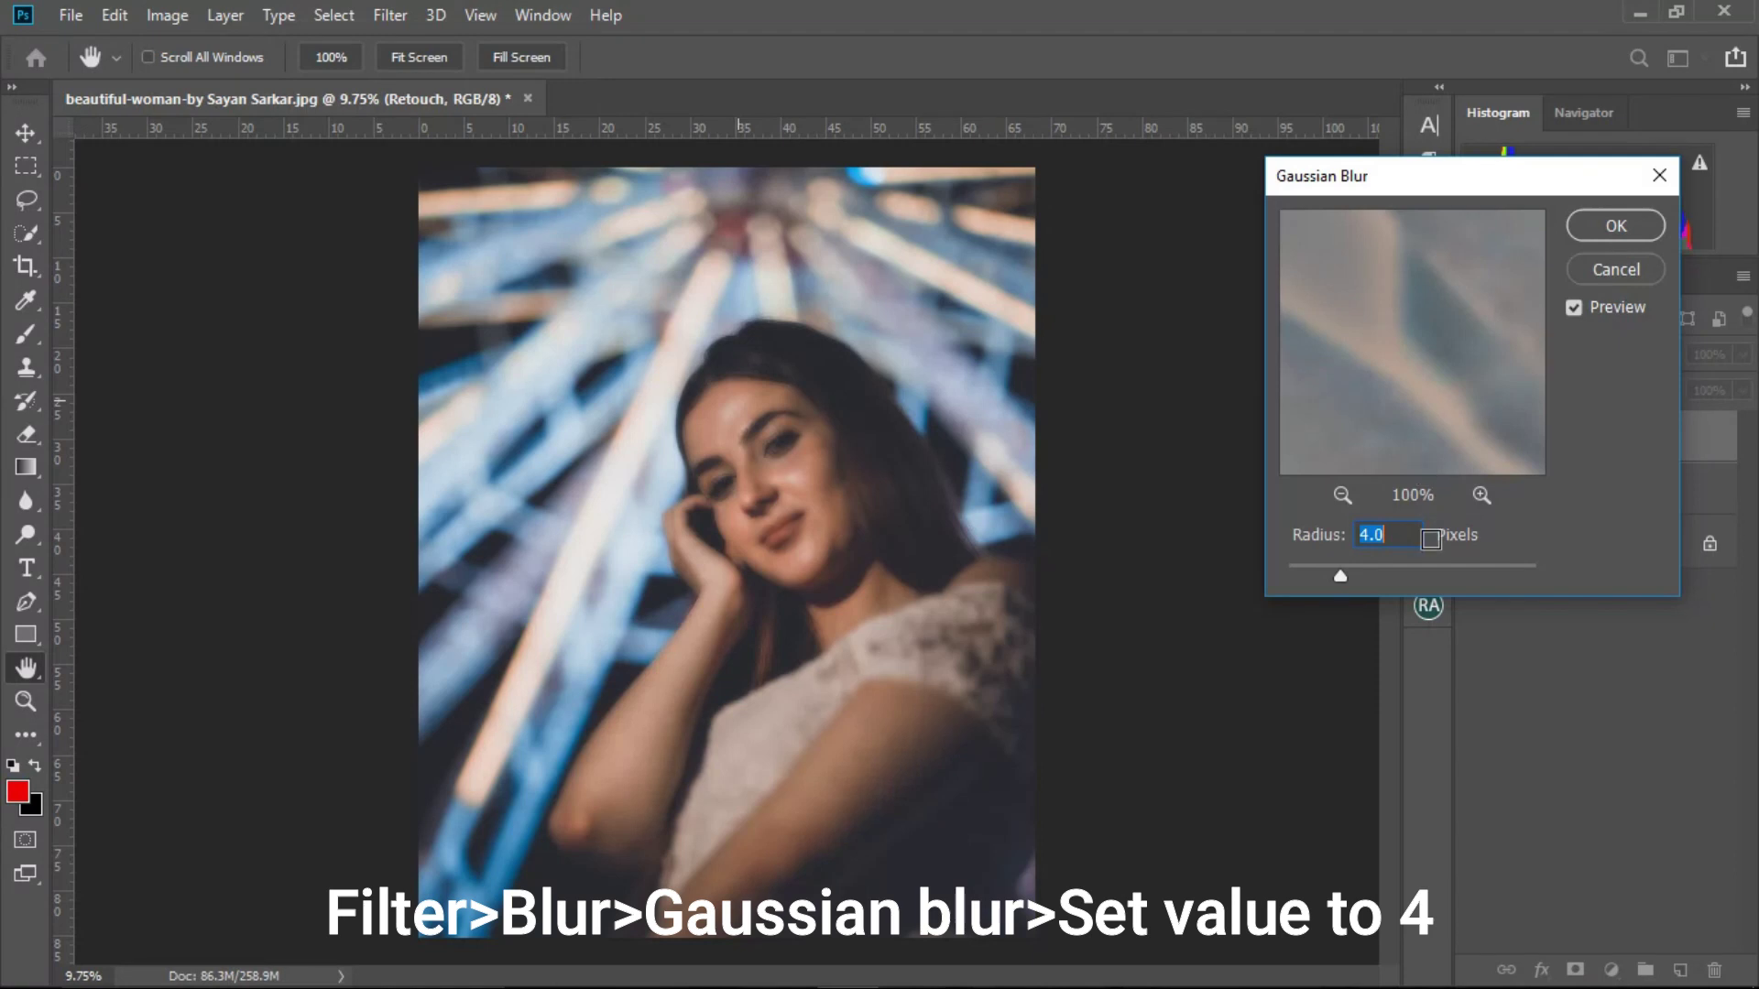
type("3")
left_click_drag(1403, 536, 1235, 521)
left_click(1616, 225)
- Compare the face before and after smoothing by hiding and showing the Retouch layer
key("z")
mouse_move(657, 464)
left_mouse_down()
mouse_move(852, 458)
mouse_move(538, 503)
mouse_move(761, 491)
mouse_move(680, 455)
left_mouse_up()
left_click(1475, 437)
left_click(1475, 437)
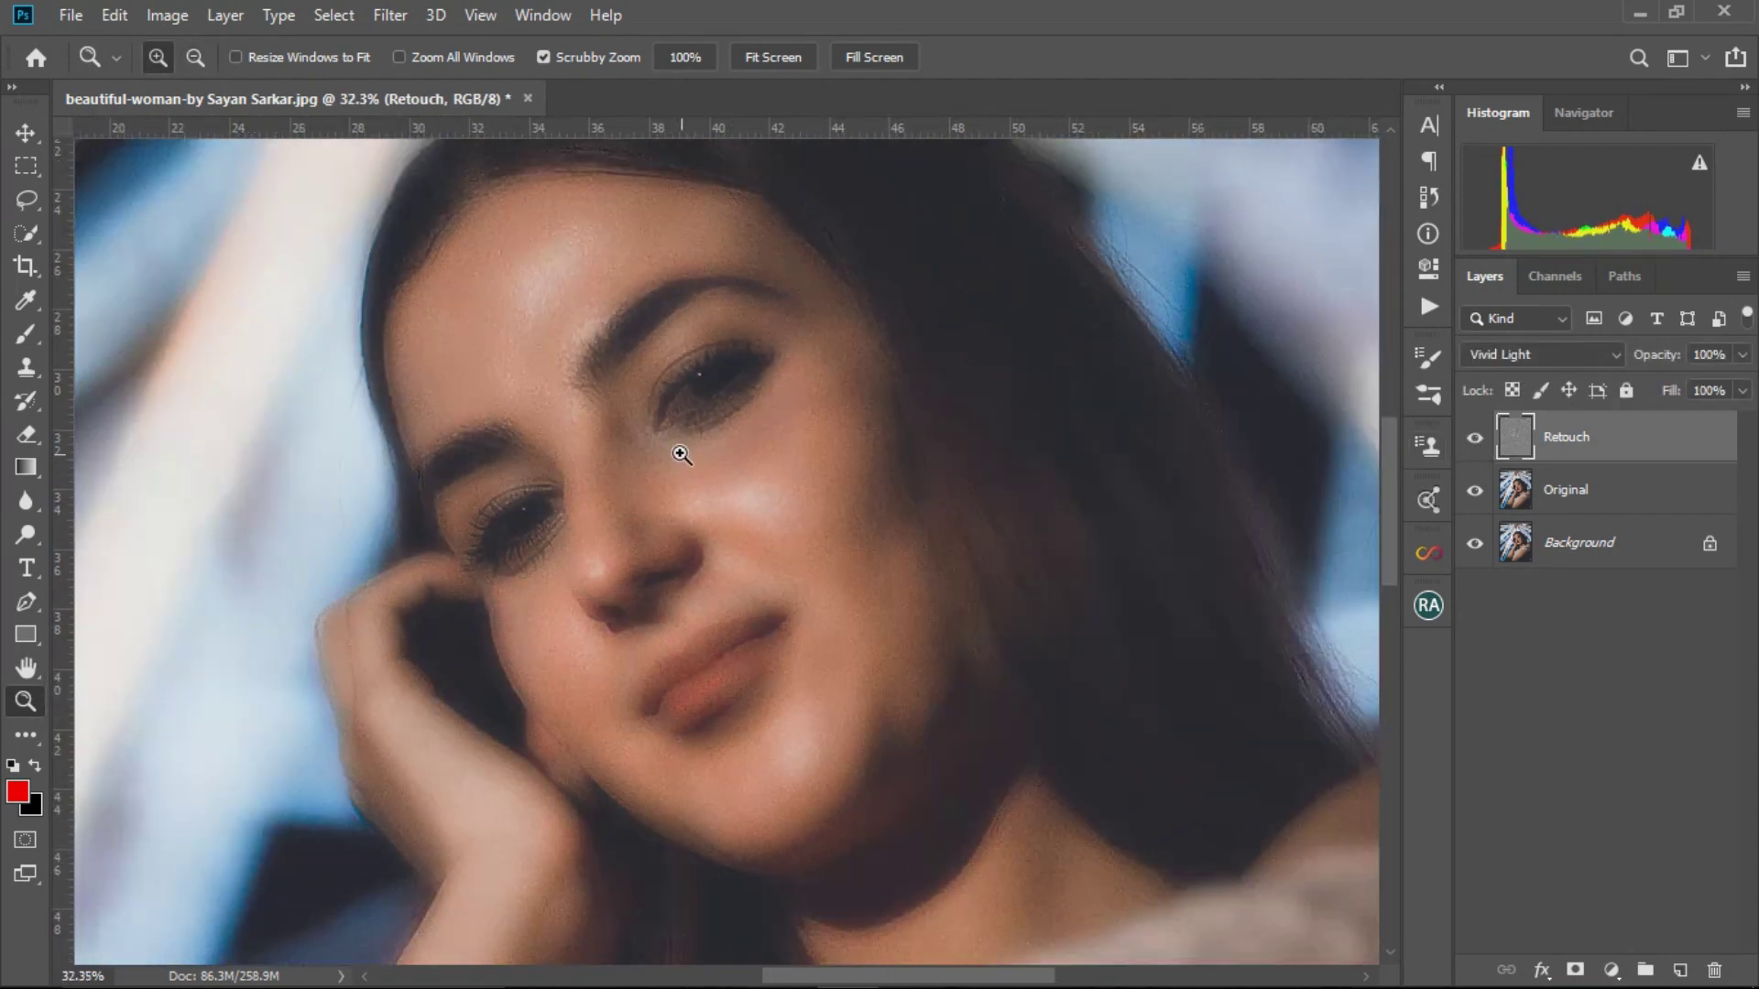
scroll(549, 396, "down", 6)
scroll(550, 397, "up", 6)
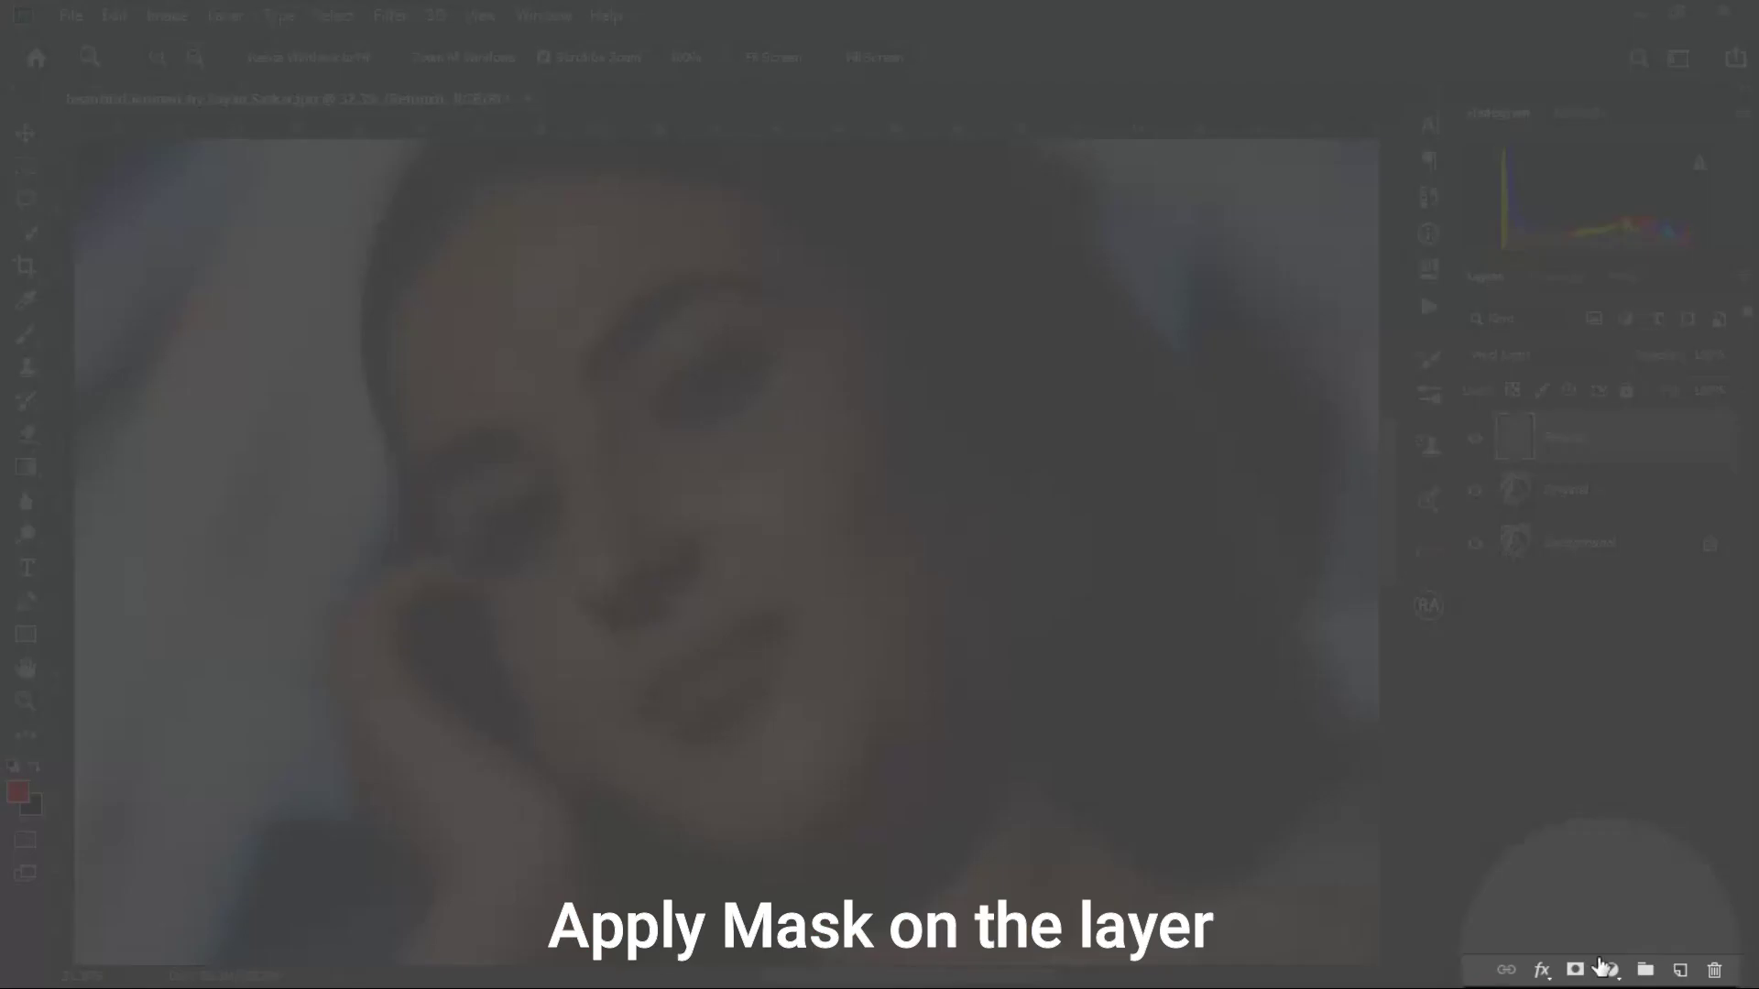
- Add a layer mask to the Retouch layer and invert it to black, with white as the foreground color
left_click(1573, 971)
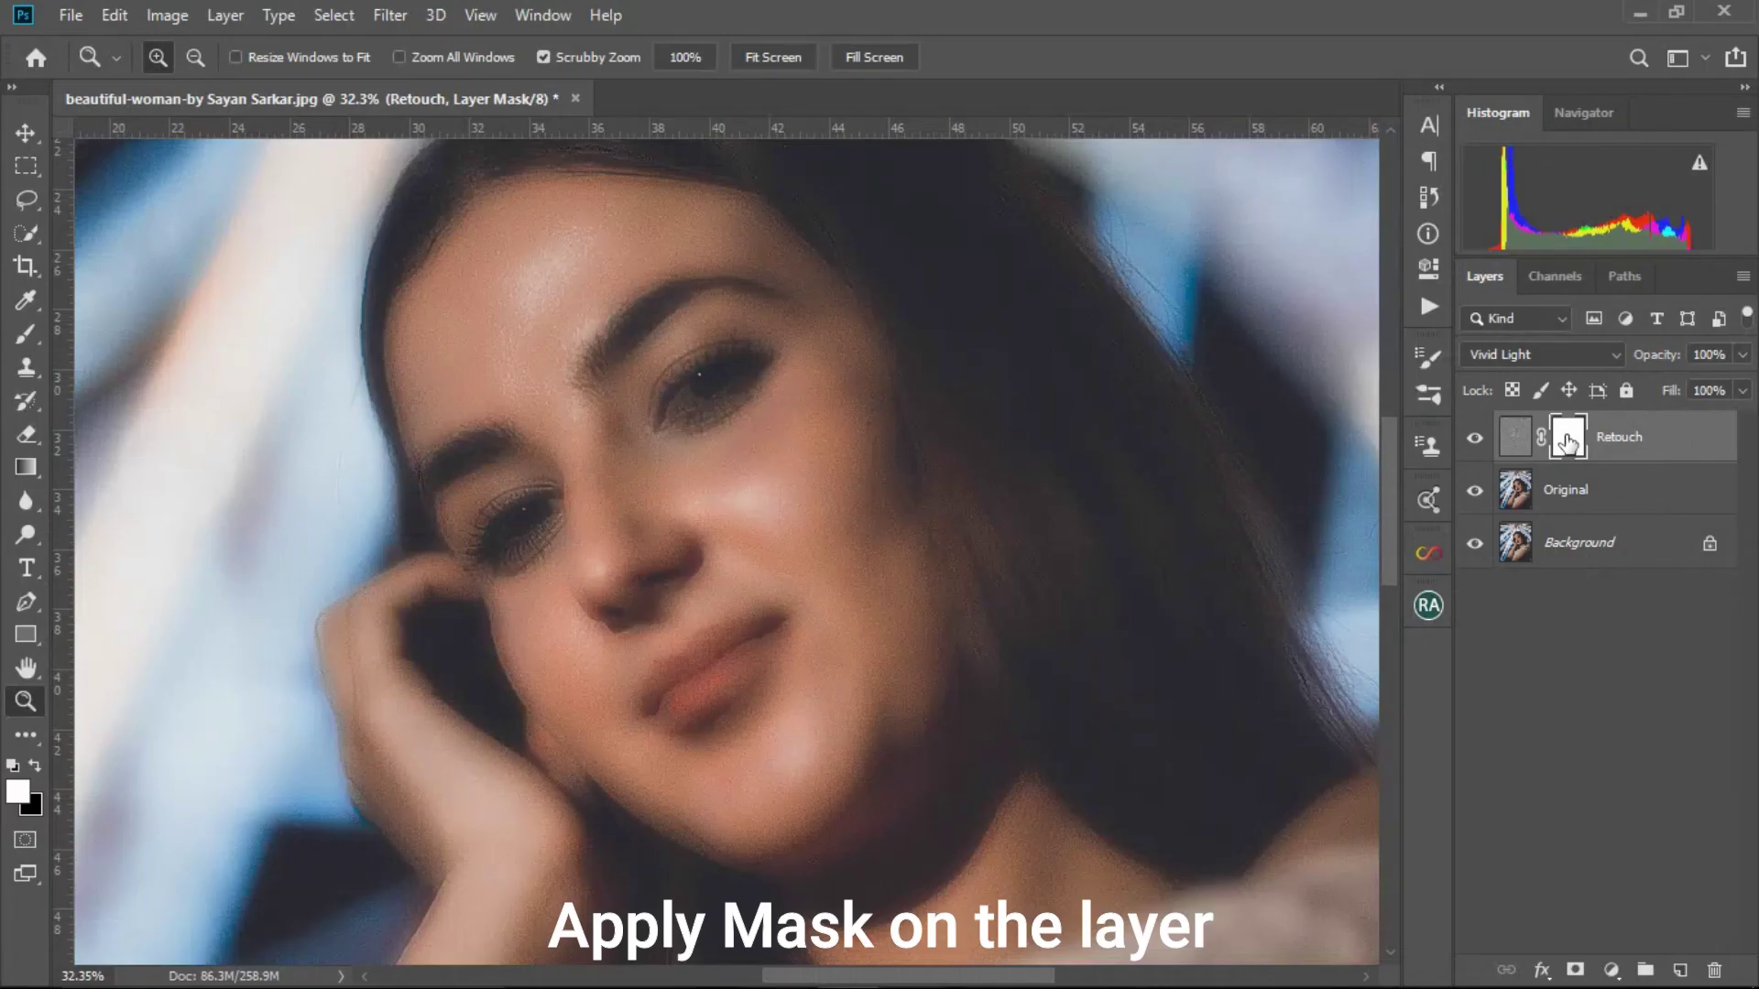
key("ctrl+i")
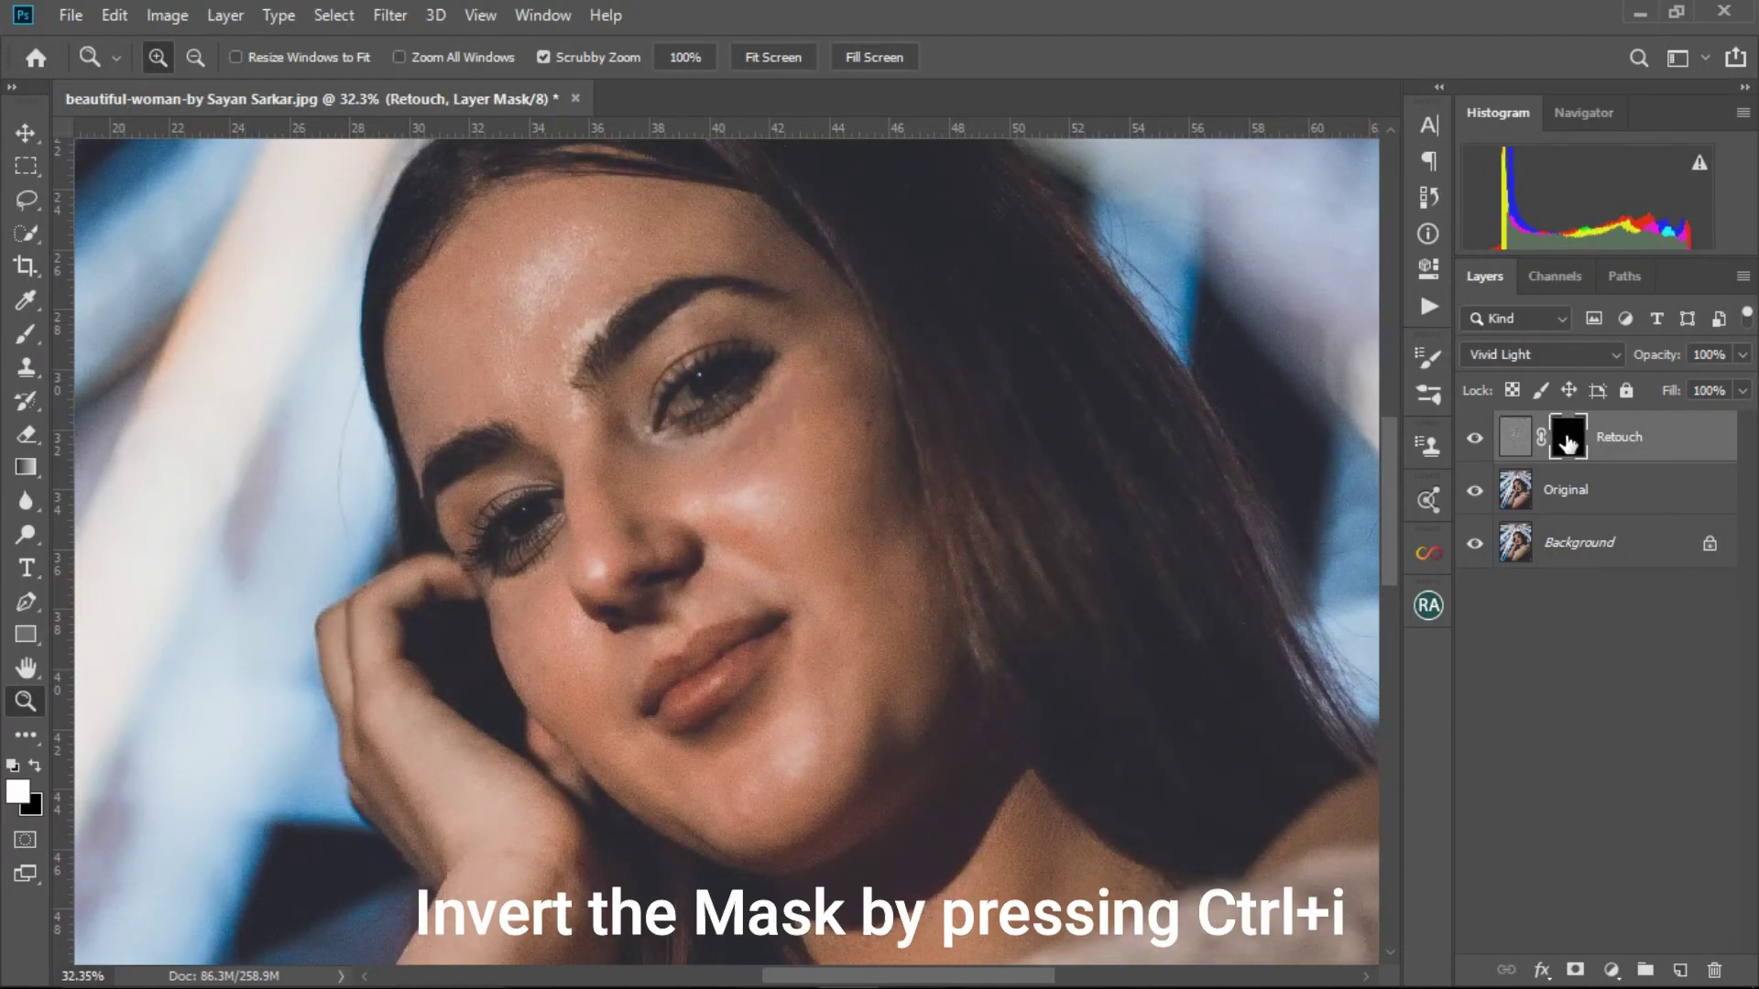
left_click(35, 766)
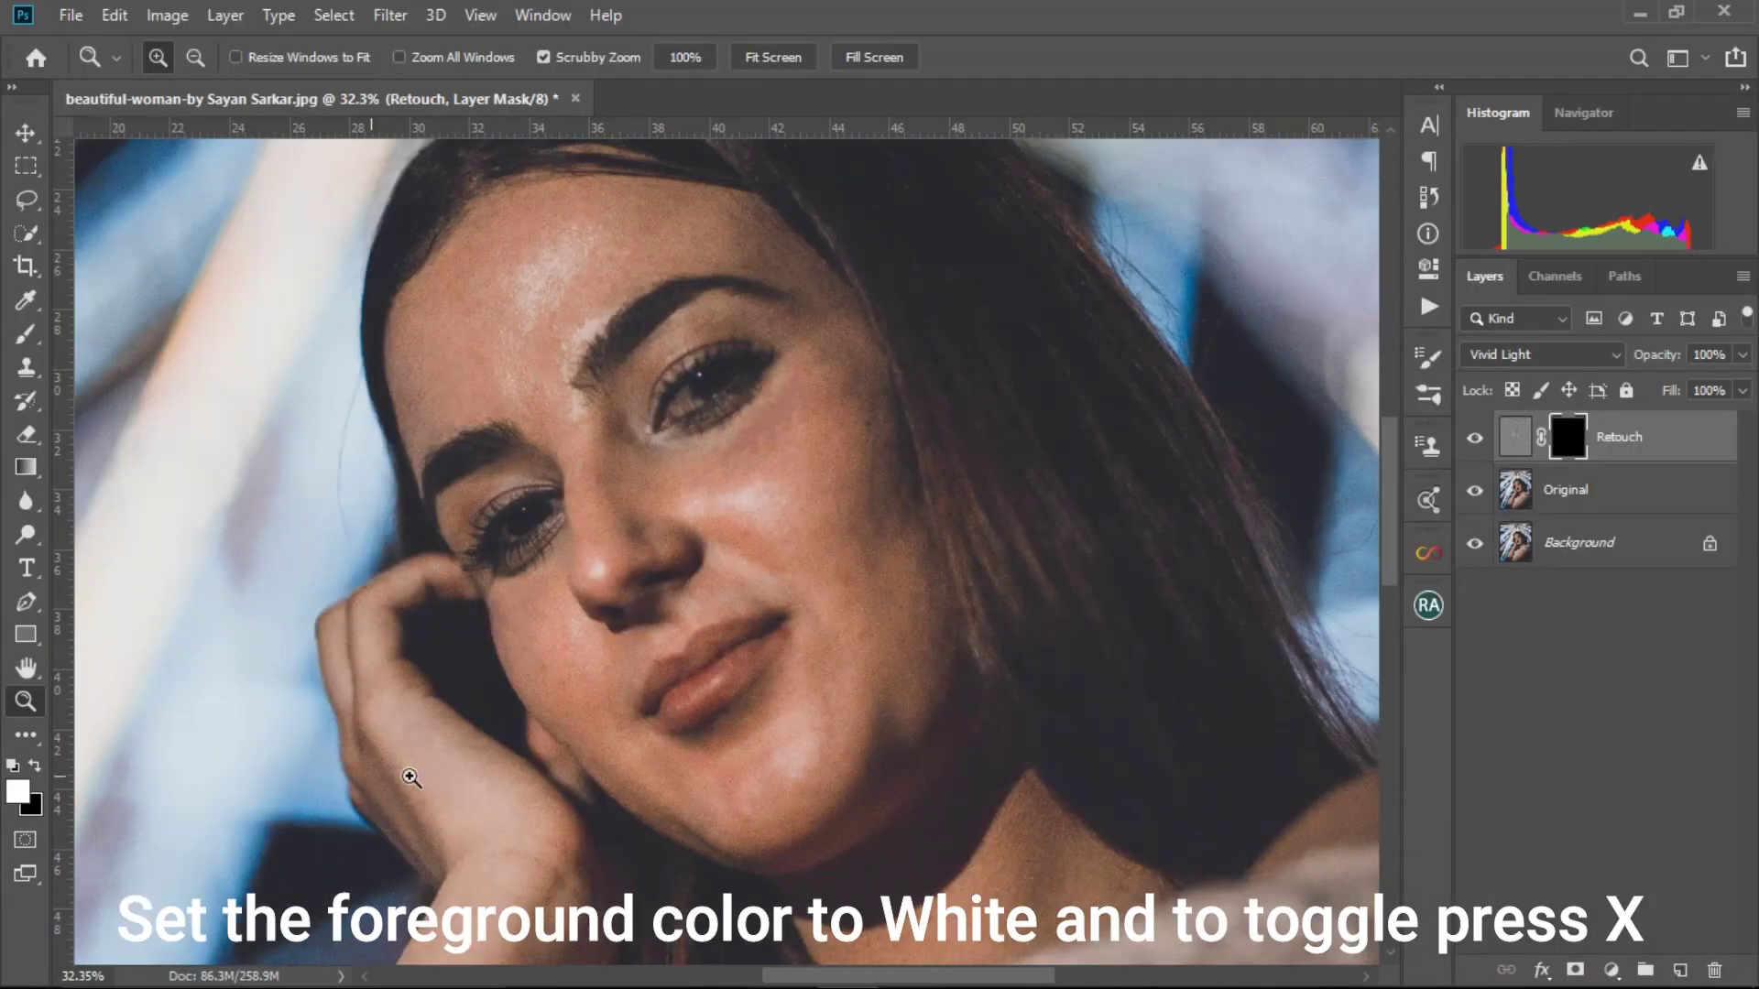
- Paint white on the Retouch mask over the forehead with a soft brush of about 156 px to smooth the skin
scroll(651, 627, "down", 12)
scroll(901, 488, "up", 8)
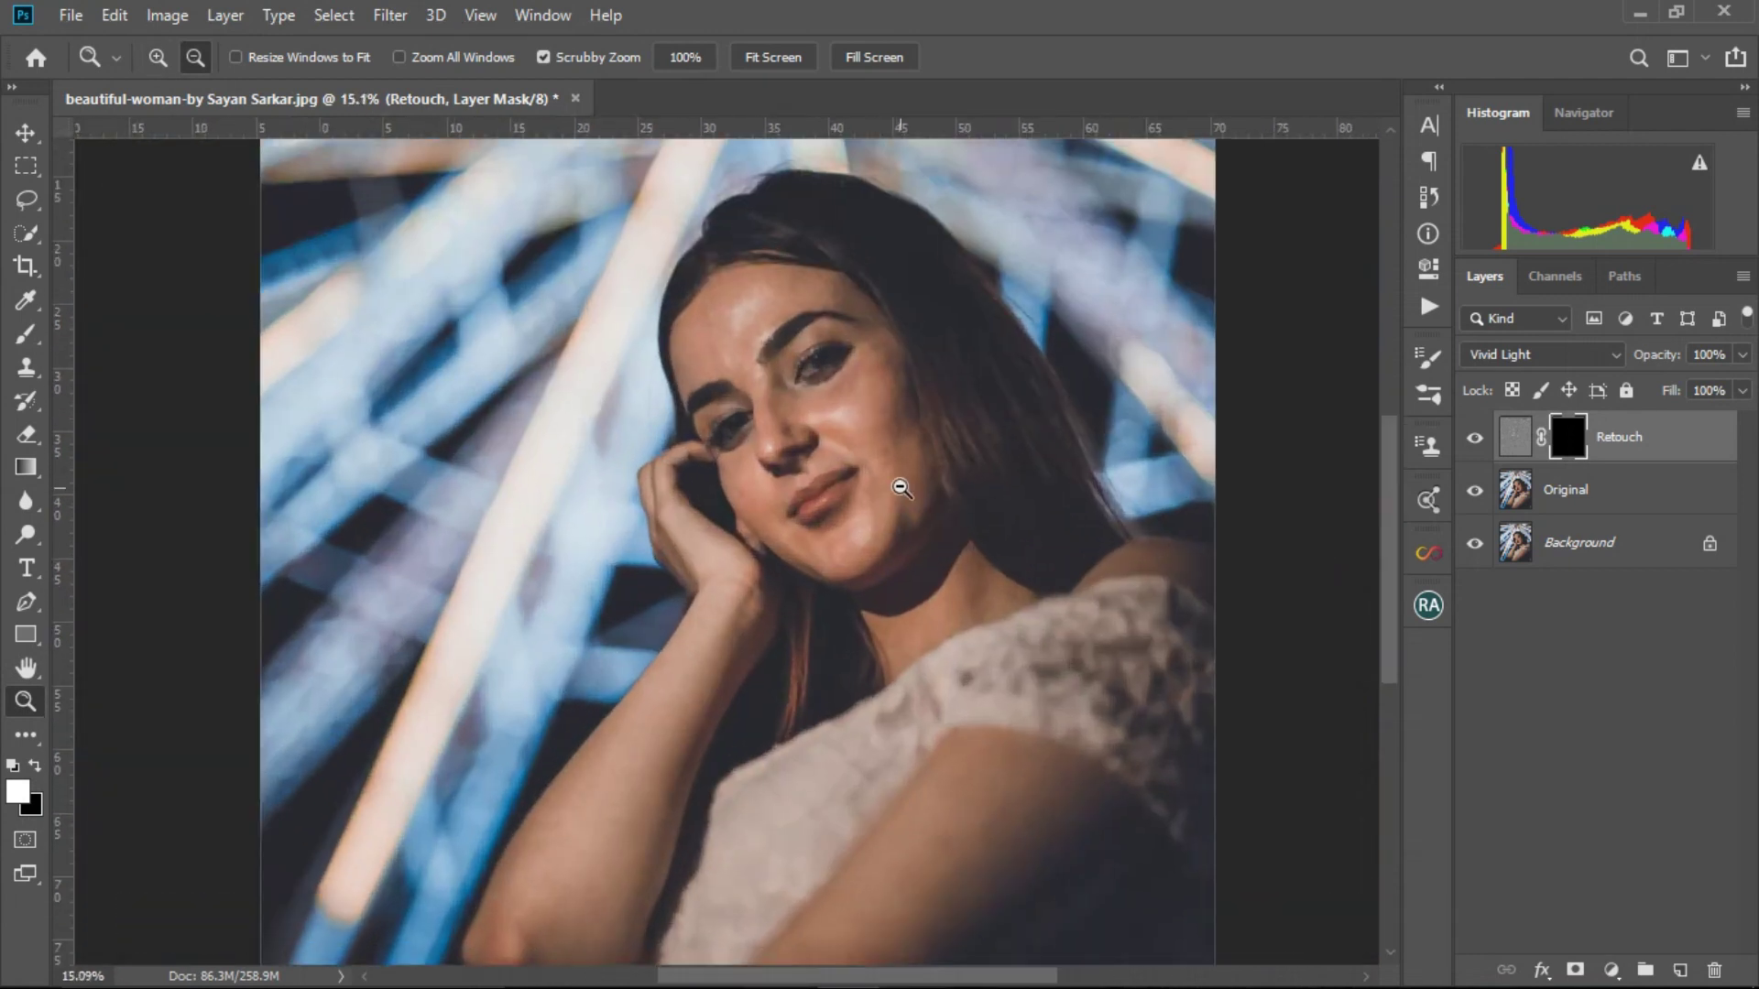
left_click(25, 334)
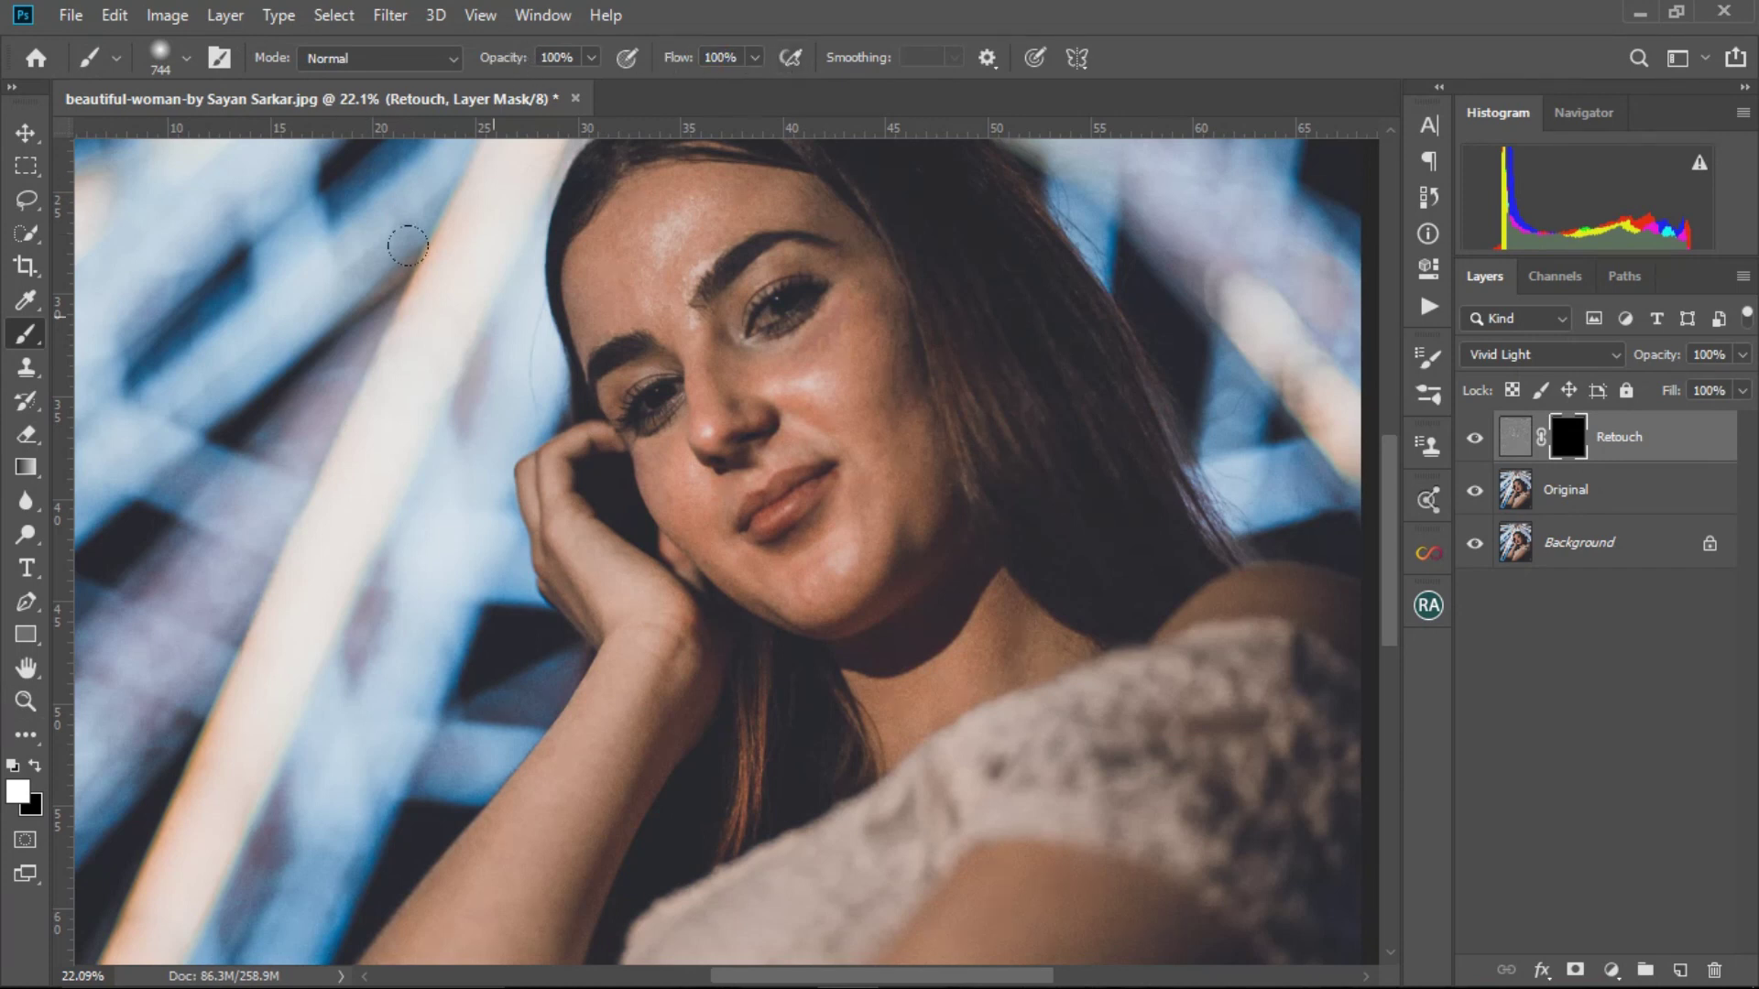
left_click_drag(815, 403, 762, 410)
scroll(923, 353, "up", 3)
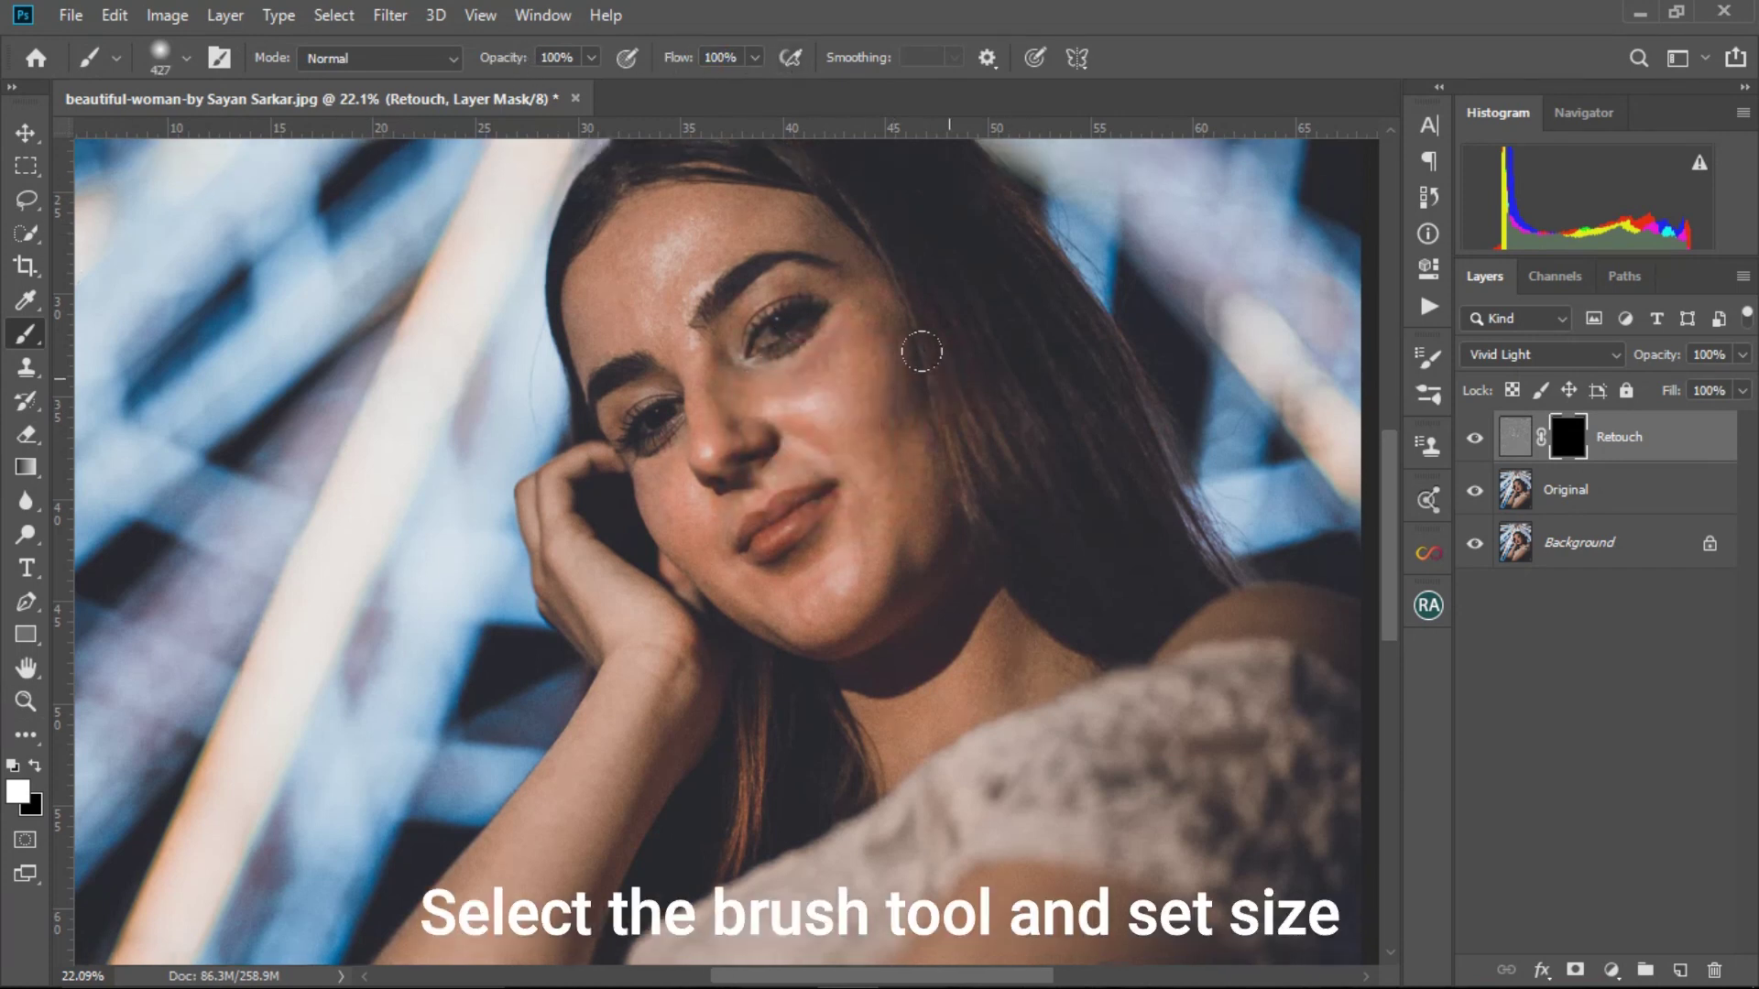
scroll(710, 412, "up", 5)
scroll(711, 403, "up", 2)
mouse_move(658, 382)
left_mouse_down()
mouse_move(616, 397)
mouse_move(598, 432)
mouse_move(613, 393)
mouse_move(724, 340)
left_mouse_up()
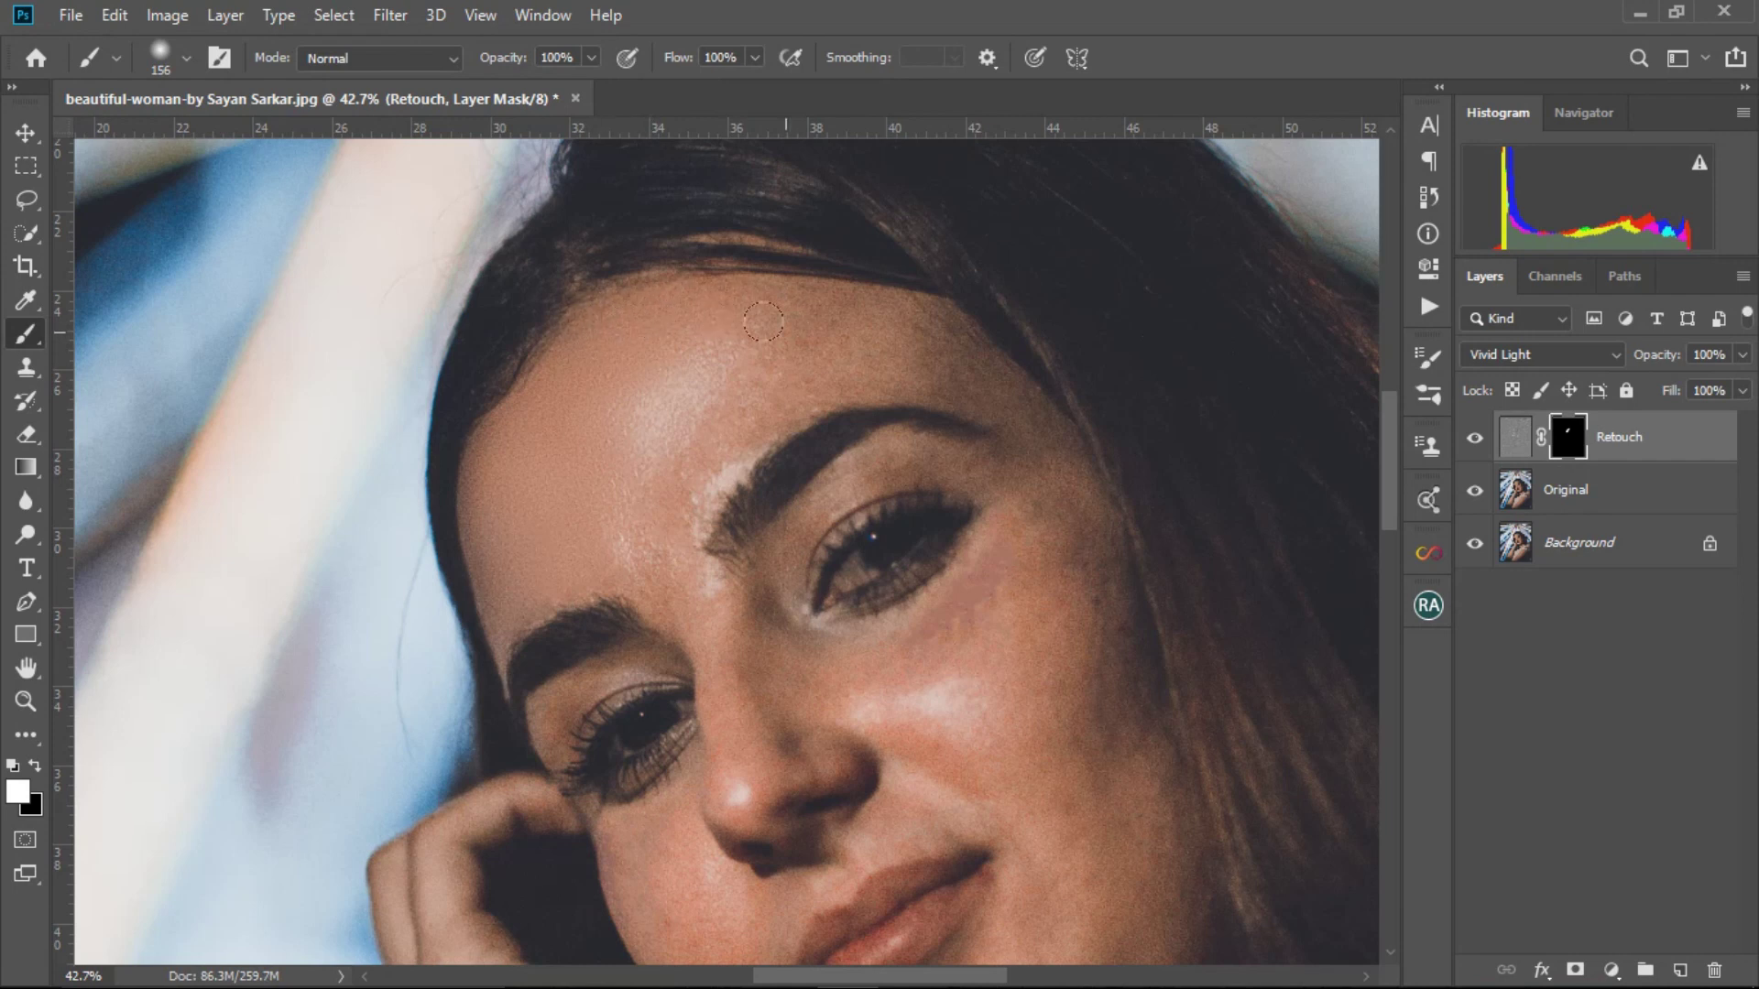
- Paint white on the Retouch mask over the cheeks and chin with a soft brush of about 99 to 164 px
scroll(719, 589, "down", 3)
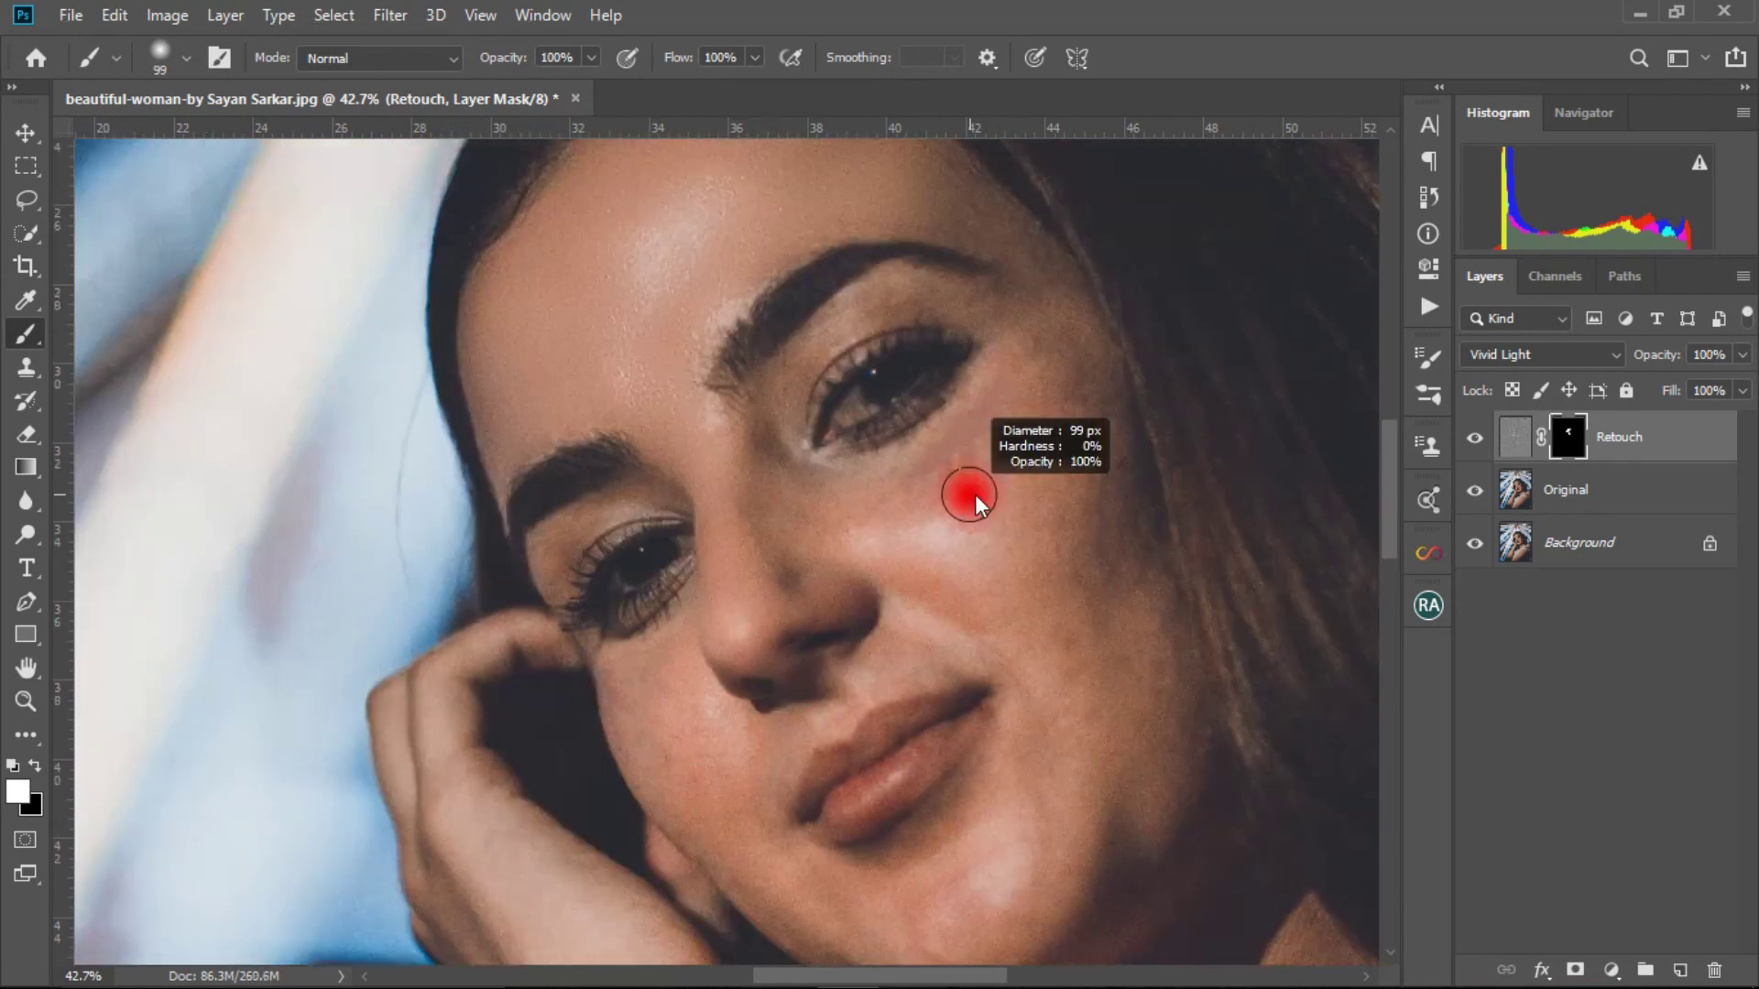
scroll(1100, 579, "down", 4)
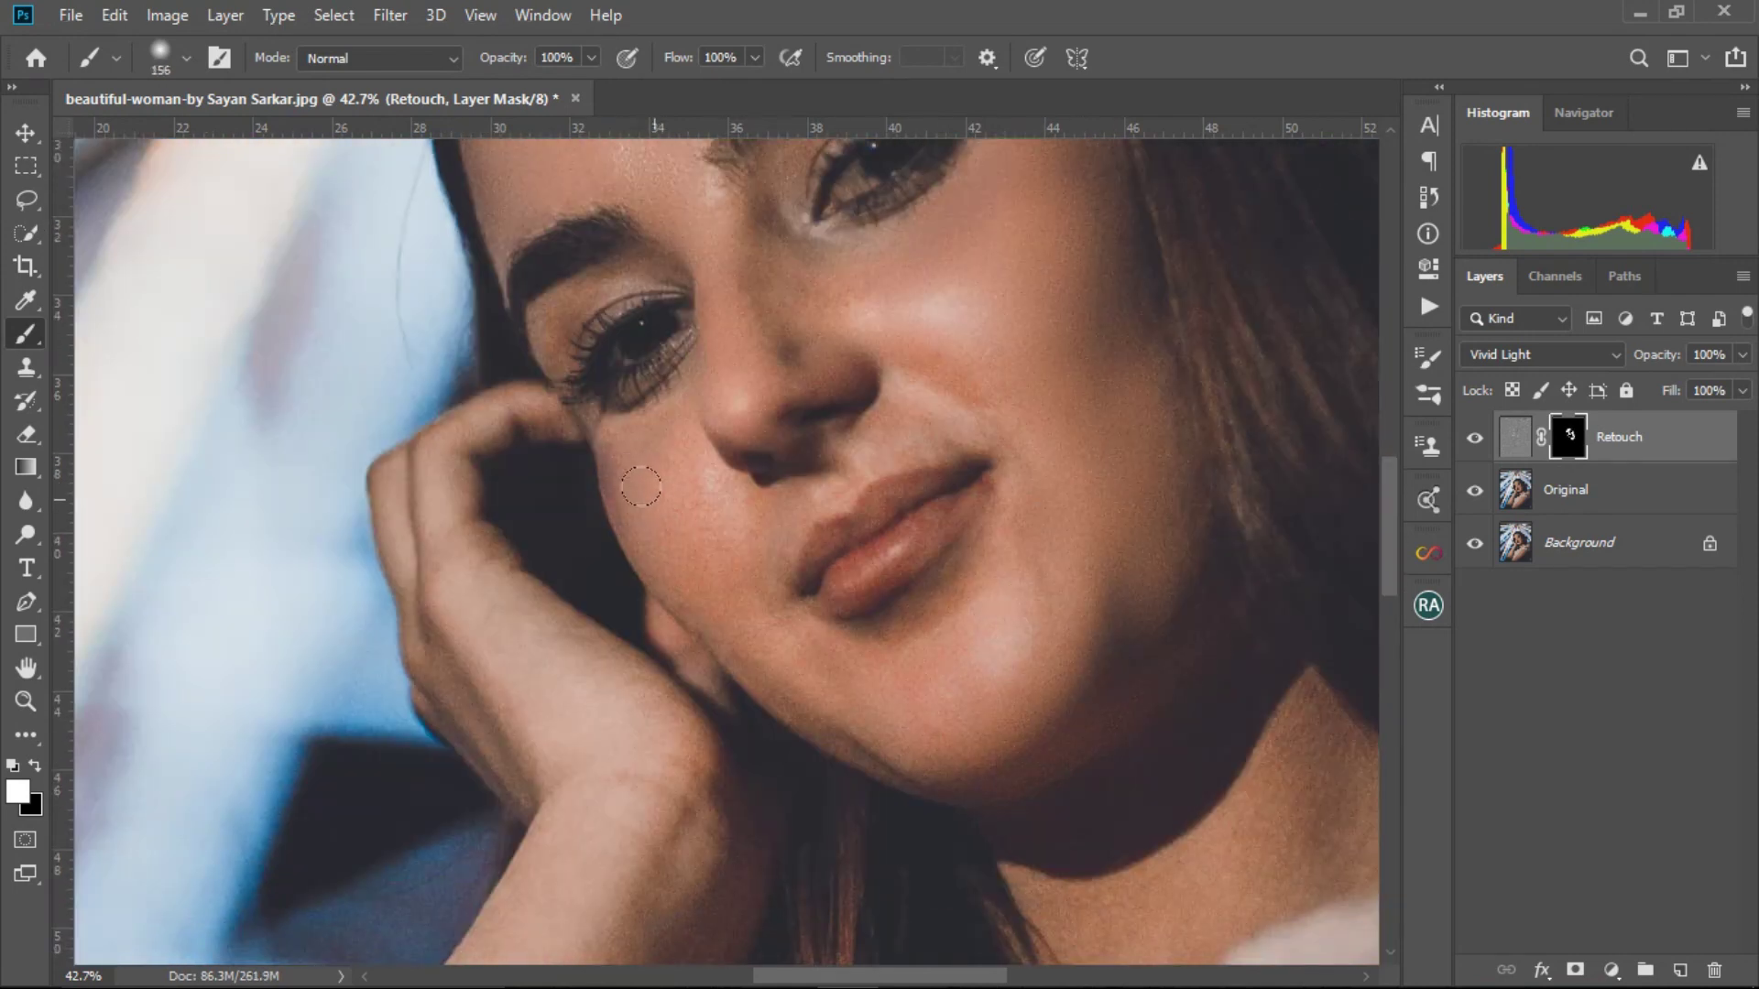
scroll(643, 467, "up", 5)
left_click_drag(765, 462, 633, 431)
scroll(1054, 605, "down", 7)
scroll(1006, 561, "up", 5)
mouse_move(1002, 536)
left_mouse_down()
mouse_move(1177, 469)
mouse_move(1184, 568)
left_mouse_up()
scroll(962, 513, "down", 8)
scroll(852, 292, "up", 2)
scroll(1027, 394, "down", 4)
scroll(1167, 513, "up", 4)
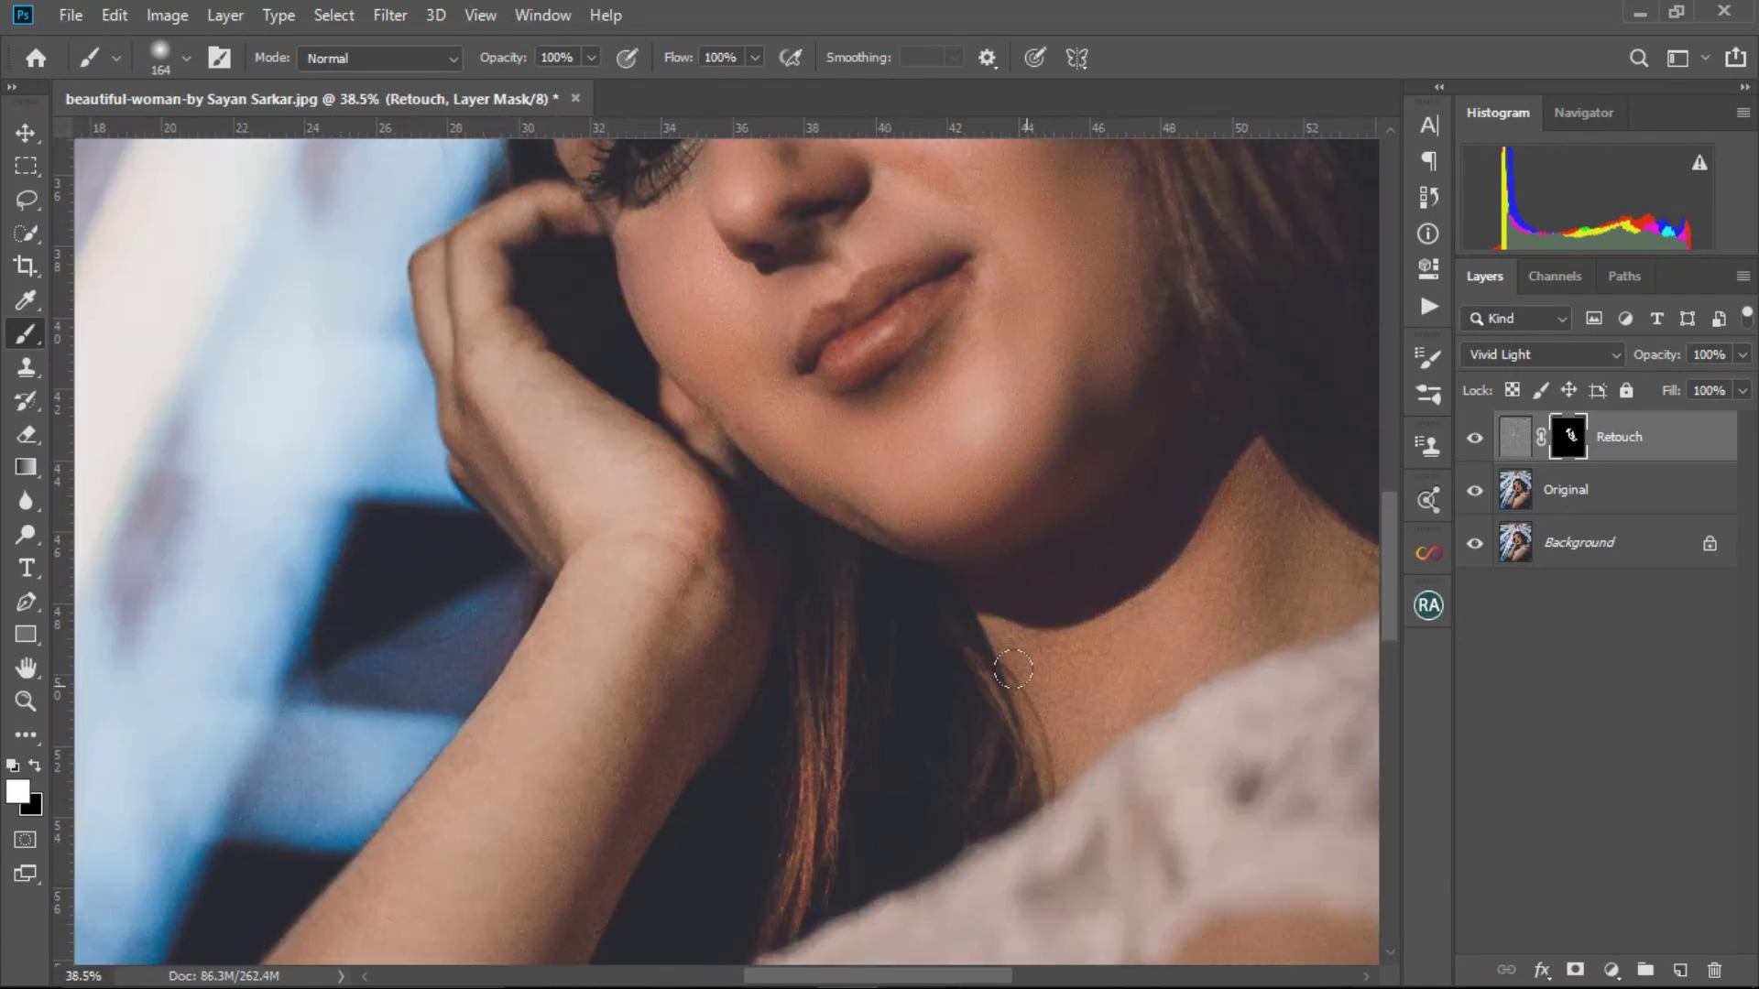
- Paint white on the Retouch mask over the neck and both arms, enlarging the soft brush to about 517 px
scroll(1013, 670, "down", 6)
scroll(668, 620, "up", 6)
scroll(400, 685, "down", 4)
scroll(676, 734, "down", 2)
left_click_drag(962, 656, 997, 663)
left_click_drag(962, 656, 946, 518)
scroll(946, 519, "down", 2)
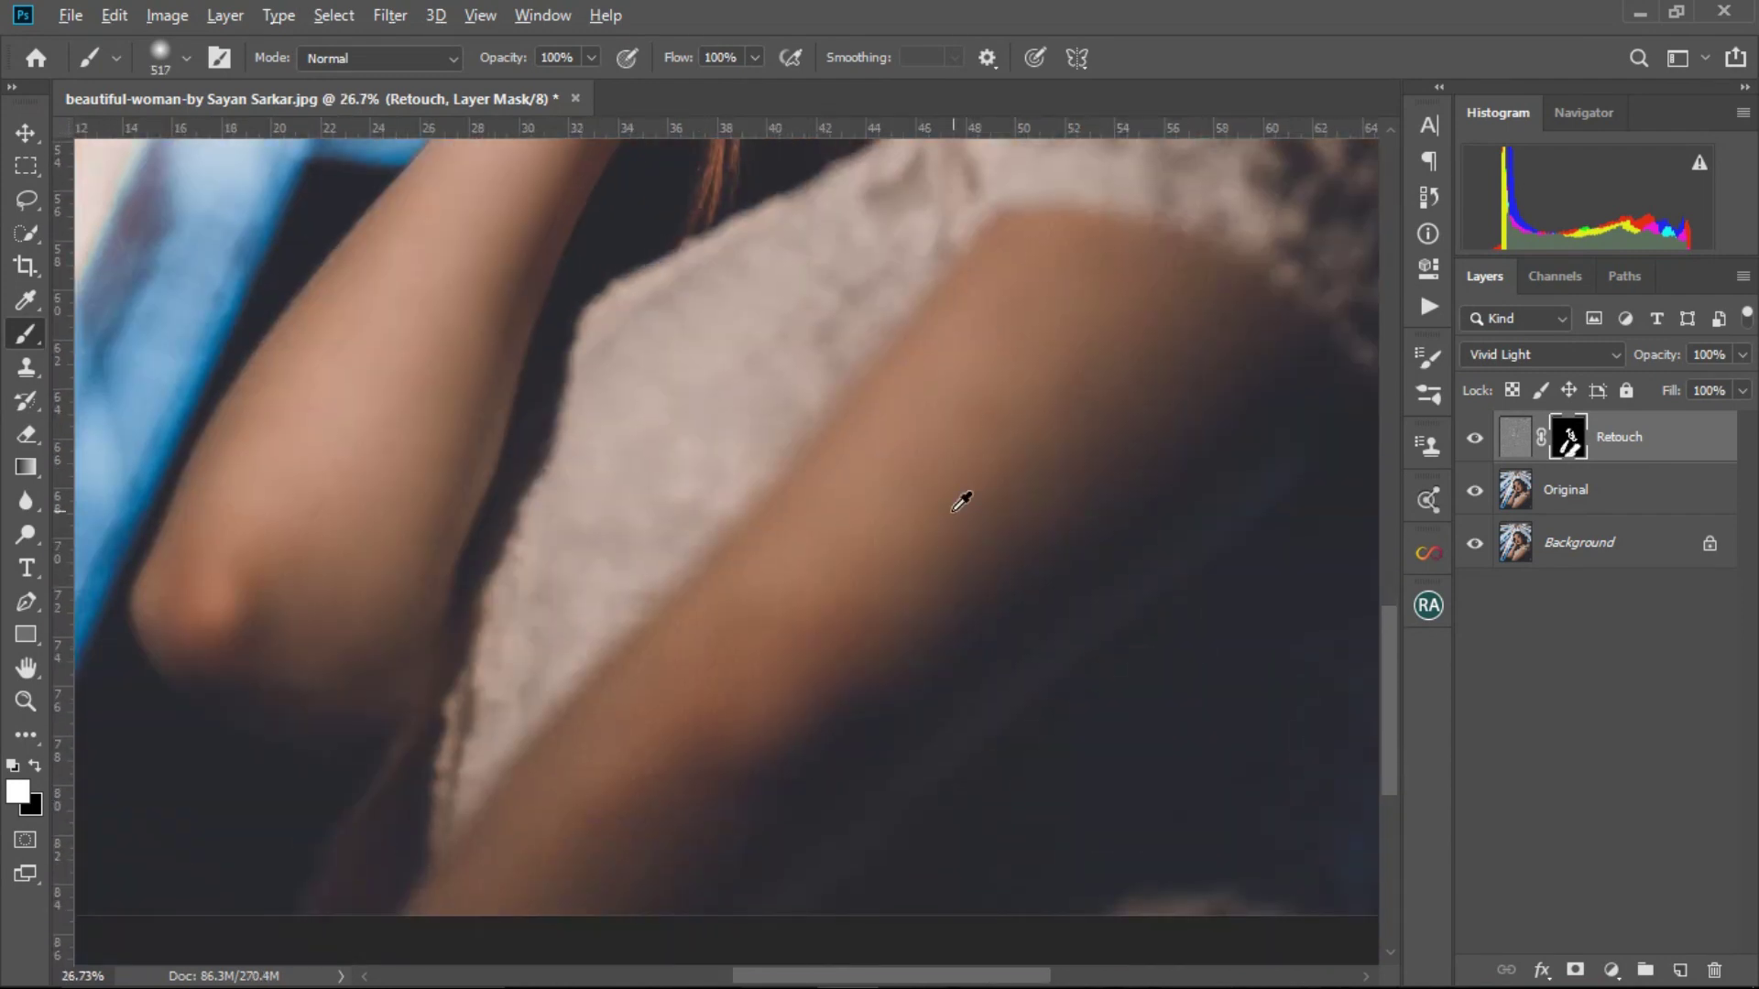
scroll(955, 509, "down", 4)
- Touch up the Retouch mask around the eyes with a small white brush of about 44 px
scroll(856, 479, "up", 8)
scroll(770, 569, "down", 6)
scroll(691, 479, "up", 6)
scroll(896, 340, "up", 2)
left_click_drag(680, 433, 779, 345)
scroll(900, 377, "up", 3)
scroll(836, 341, "down", 3)
mouse_move(481, 557)
left_mouse_down()
mouse_move(541, 557)
mouse_move(449, 627)
left_mouse_up()
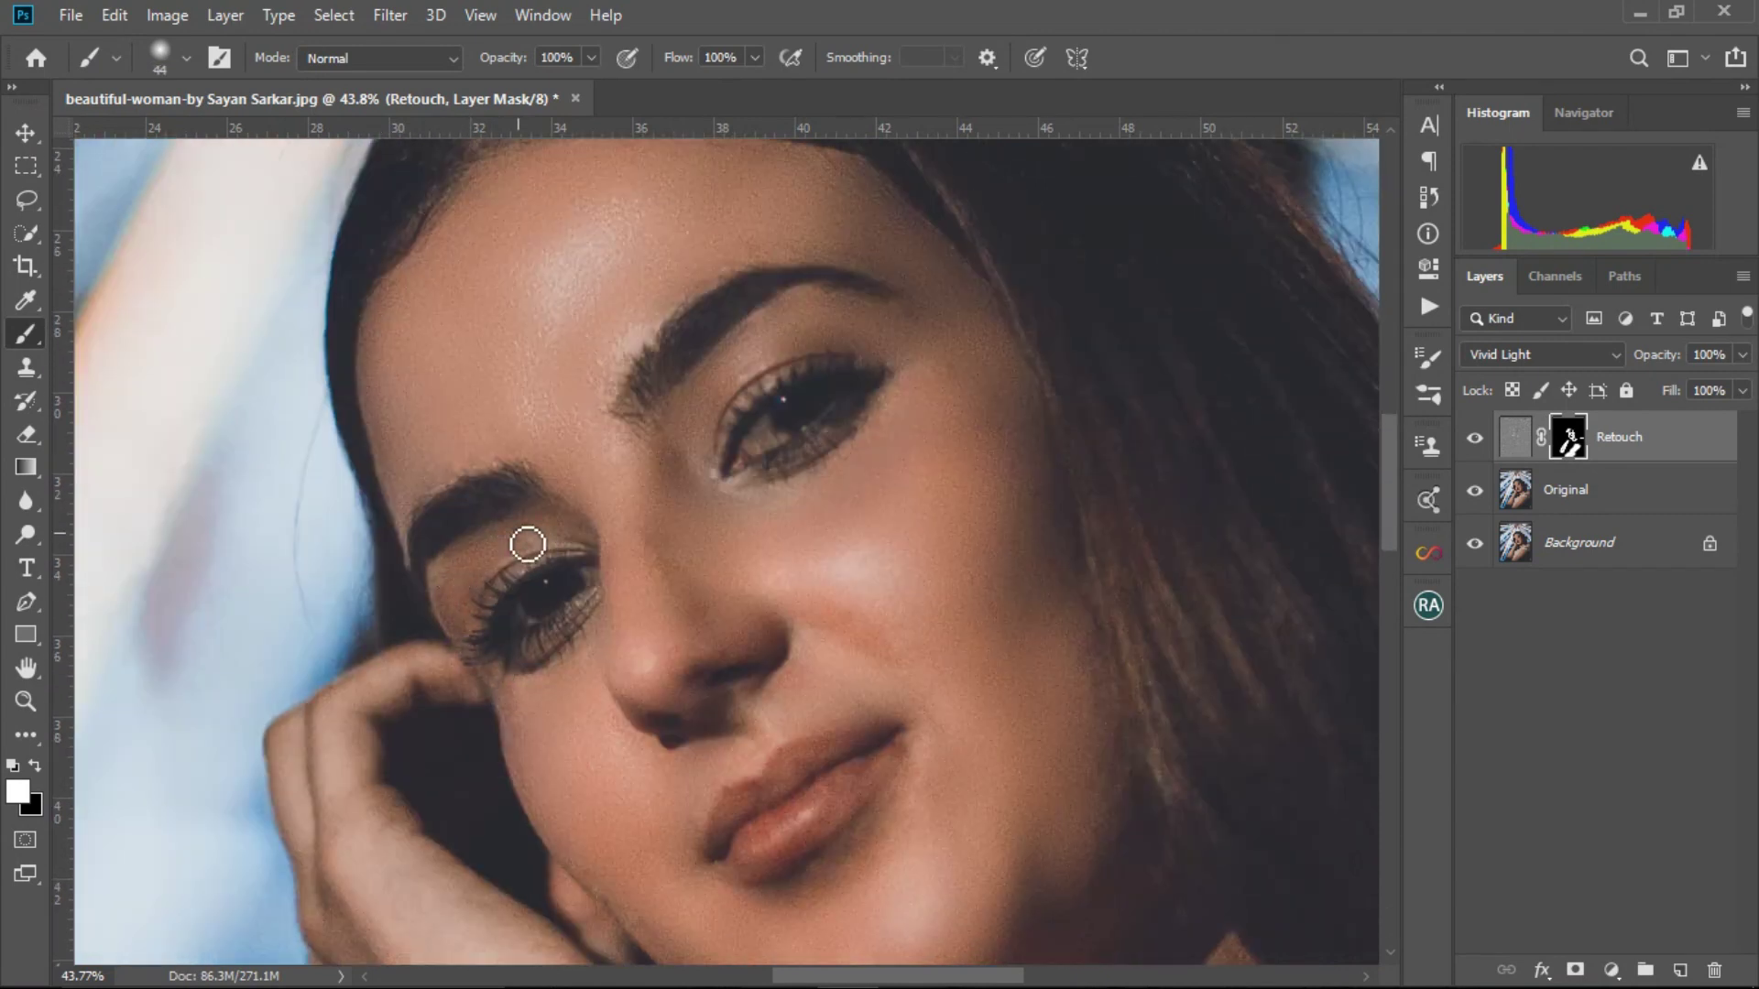
scroll(528, 545, "down", 3)
scroll(522, 706, "up", 2)
scroll(825, 479, "down", 3)
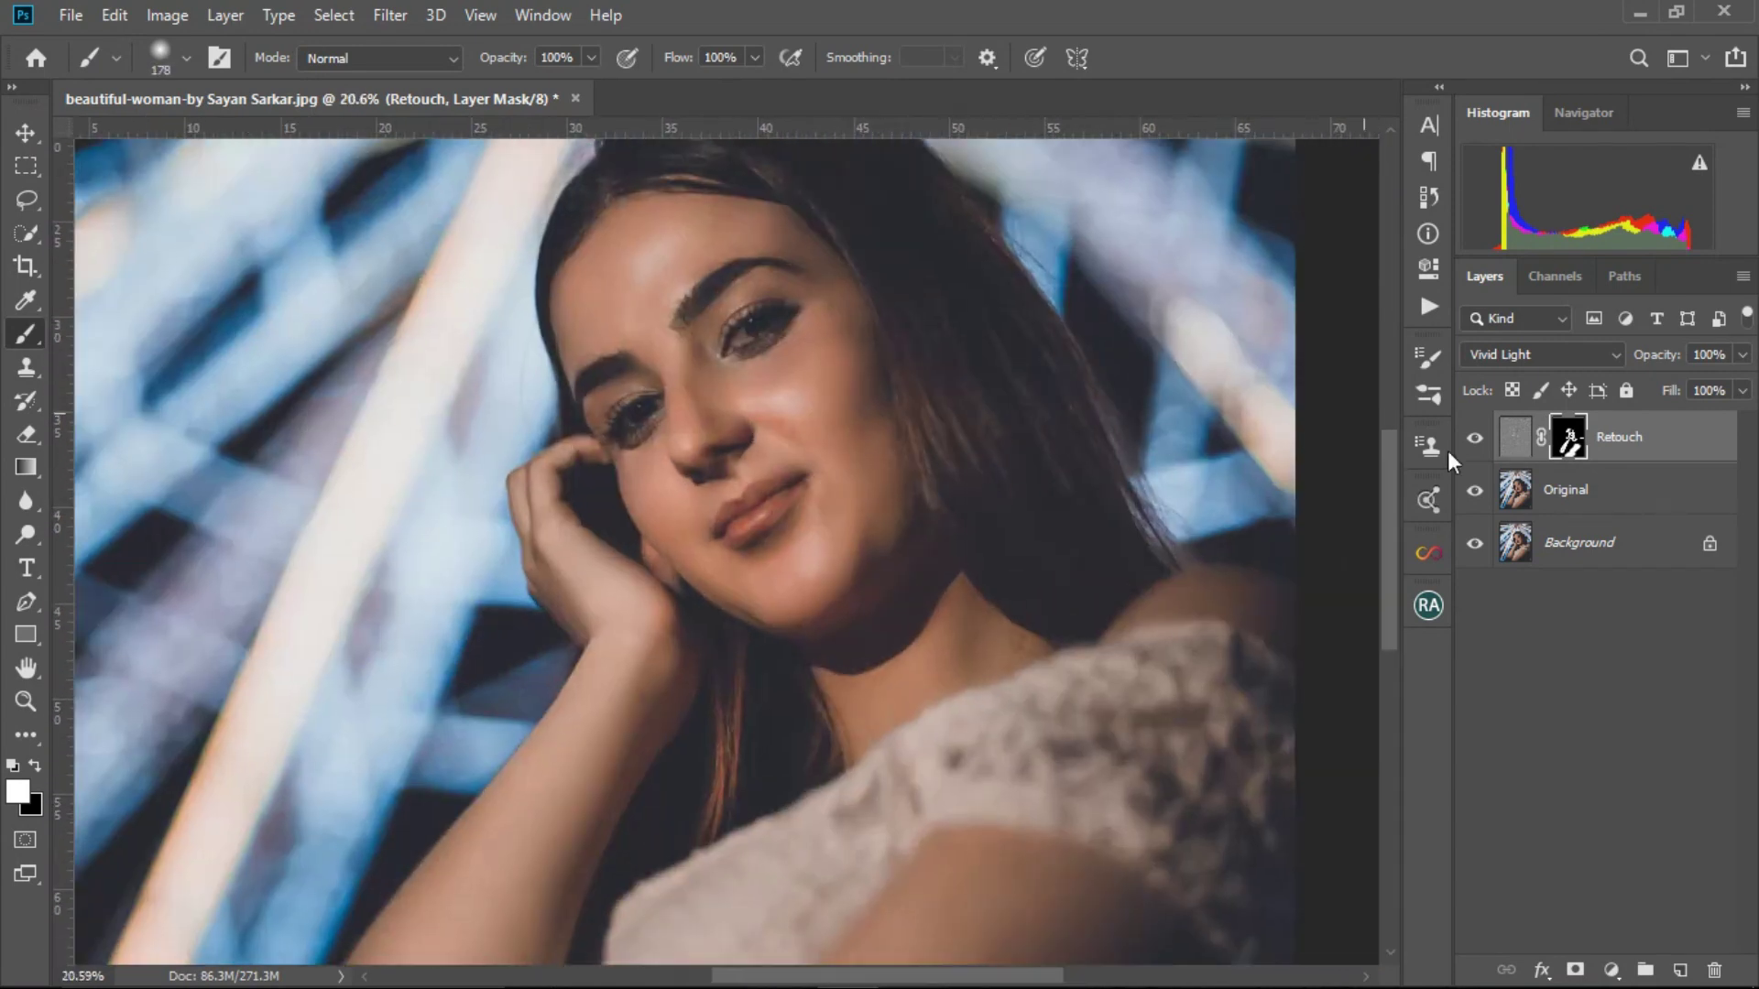
- Set the Retouch layer's opacity to 90% and its blending mode to Overlay
left_click_drag(1727, 355, 1559, 343)
type("90")
key("Return")
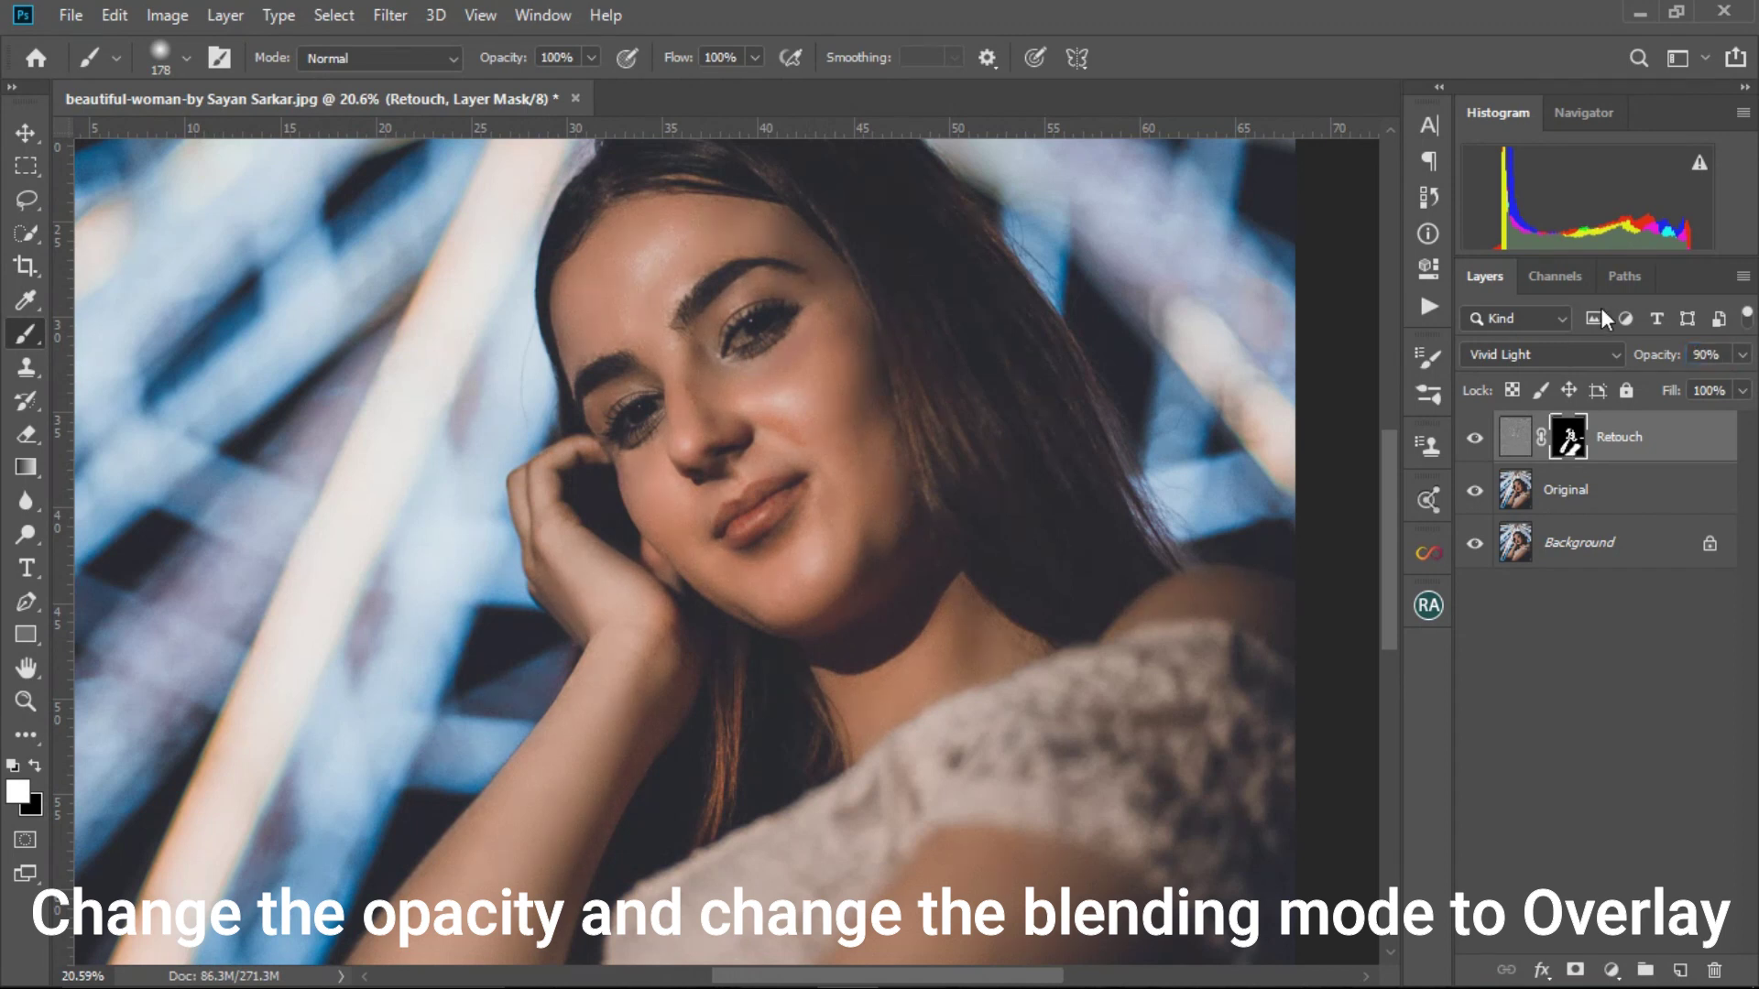
left_click(1539, 356)
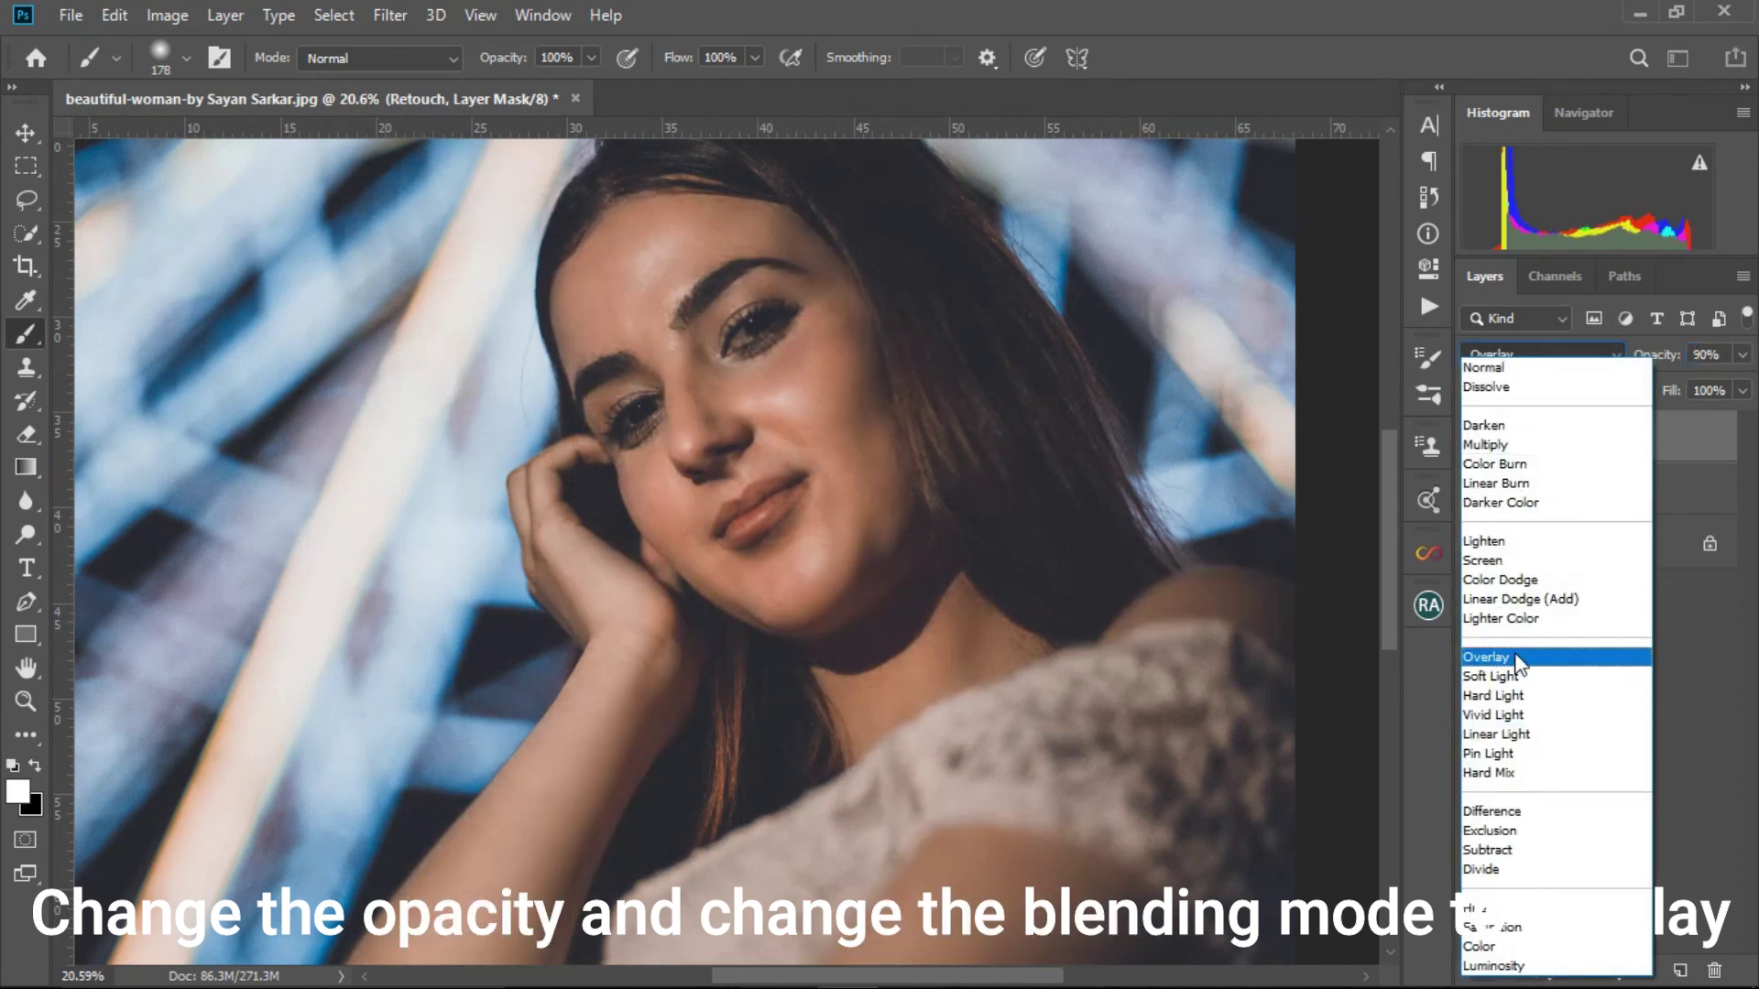
left_click(1516, 657)
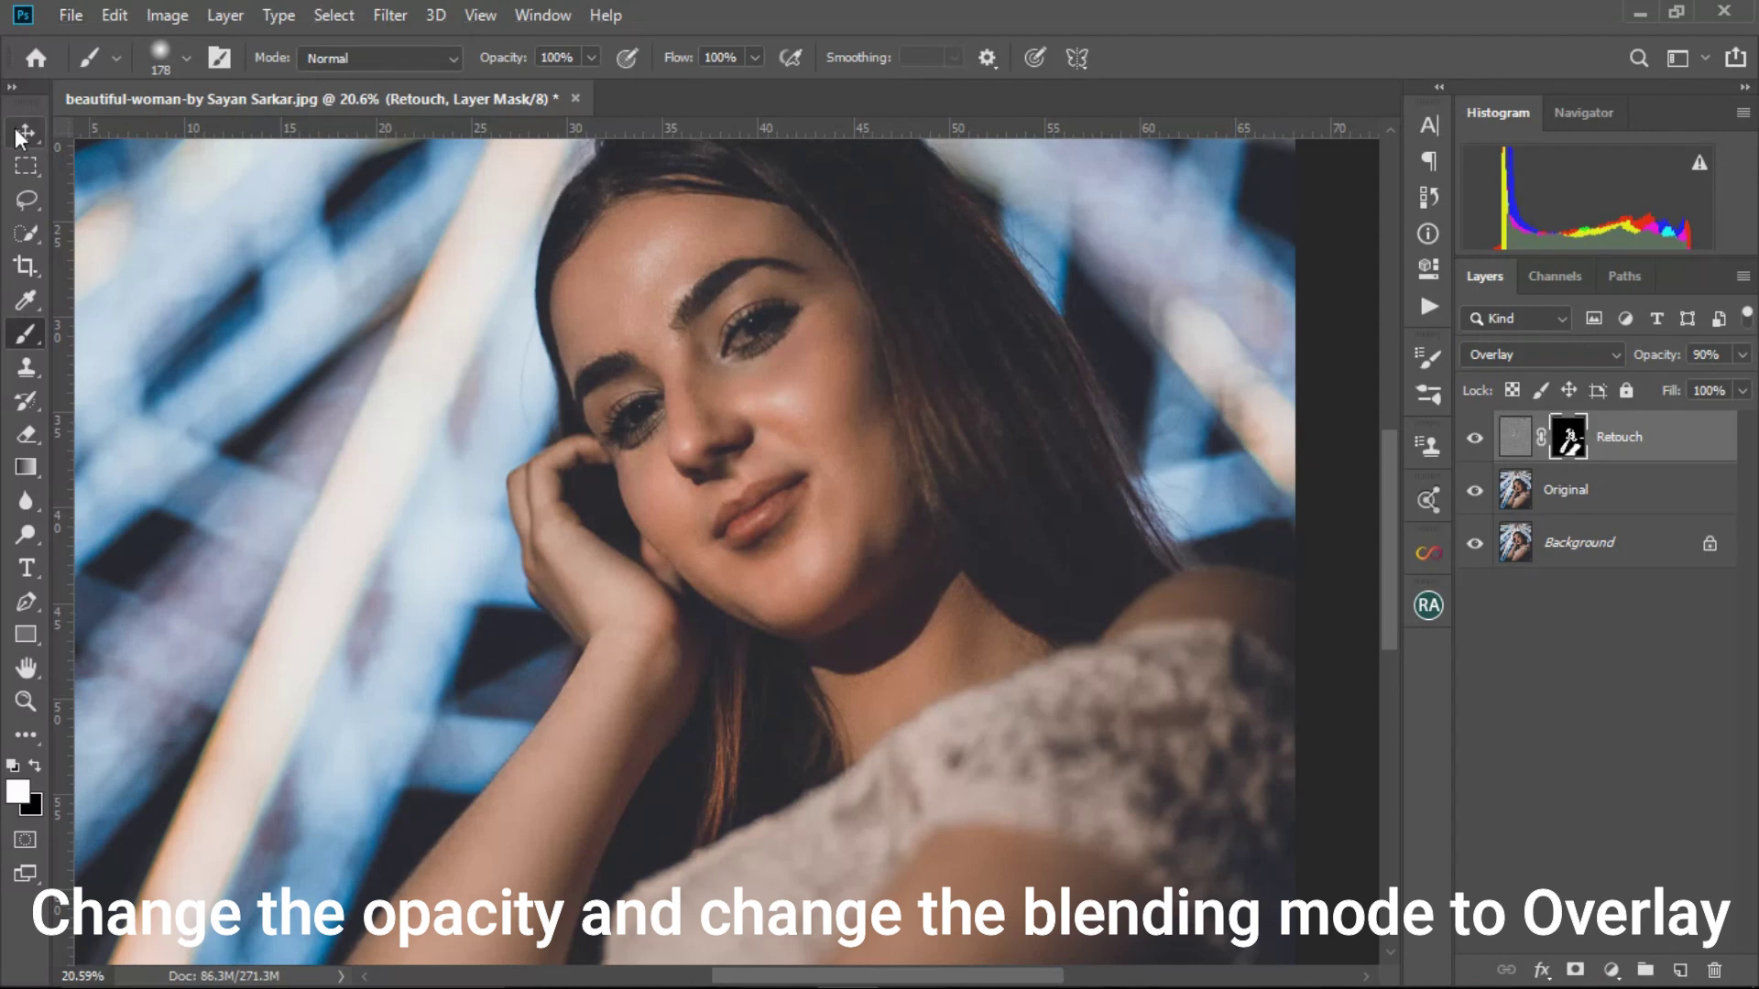
- Examine the smoothed skin across the whole portrait and close up on the face
key("v")
key("ctrl+0")
left_click(30, 173)
scroll(759, 403, "down", 4)
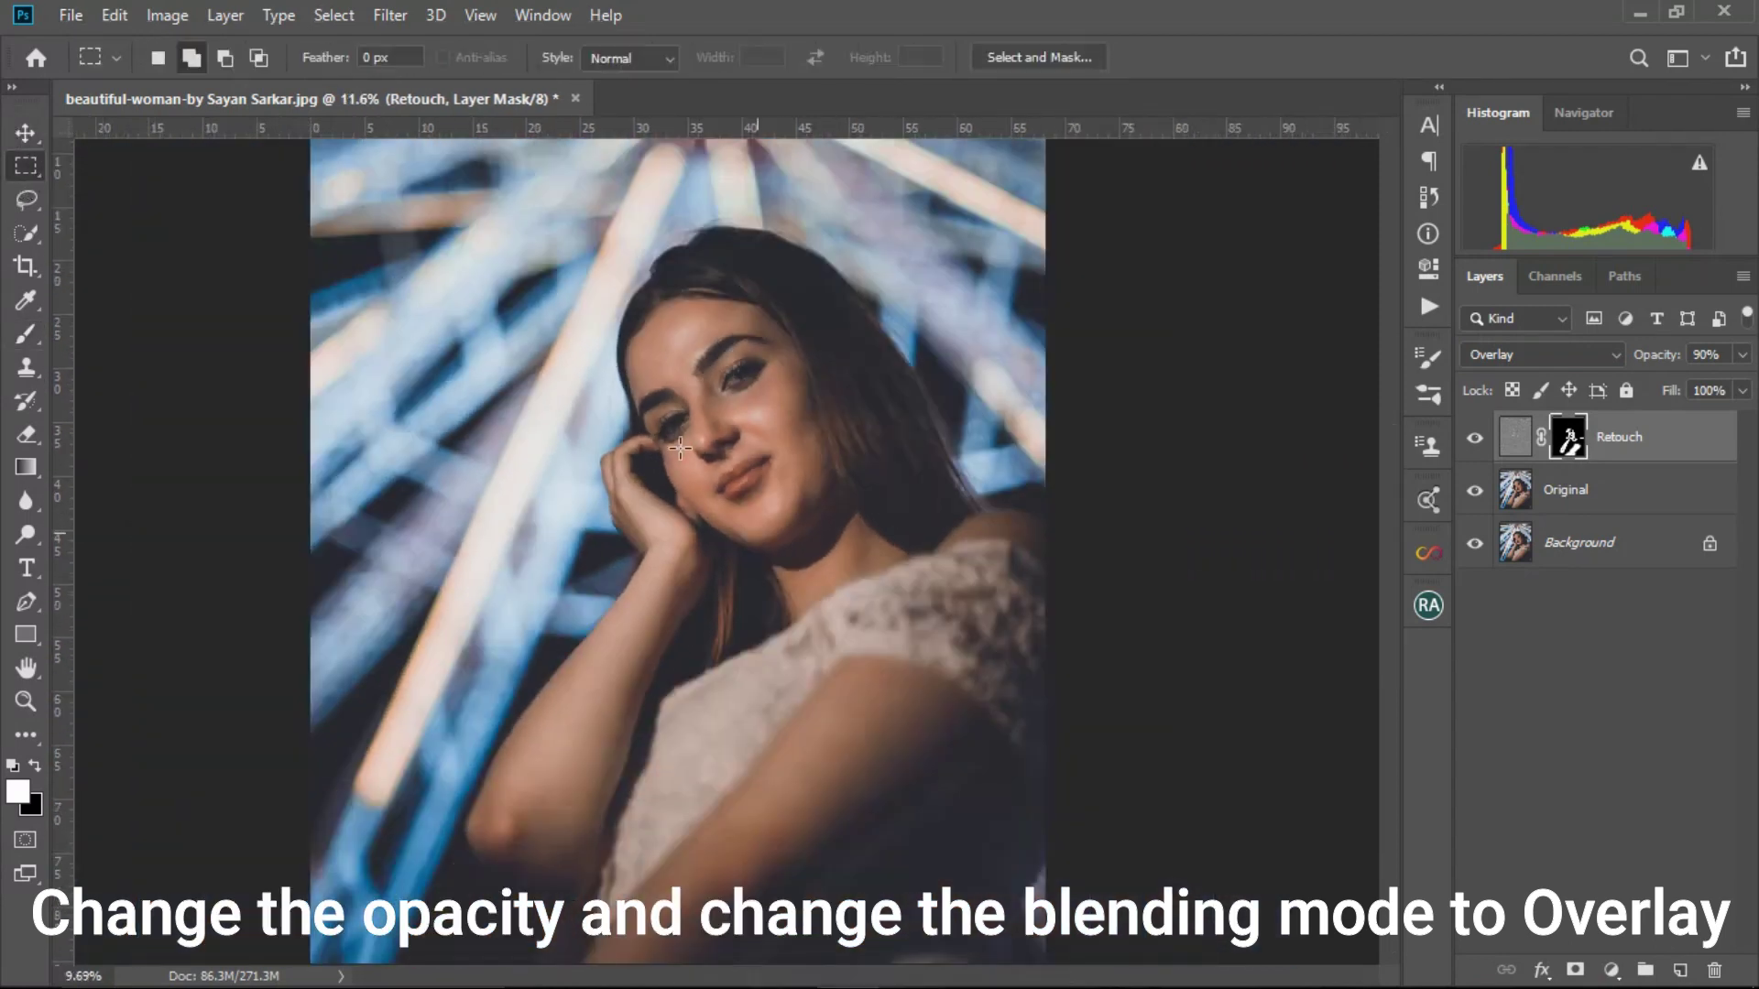
scroll(759, 403, "up", 7)
scroll(923, 474, "down", 4)
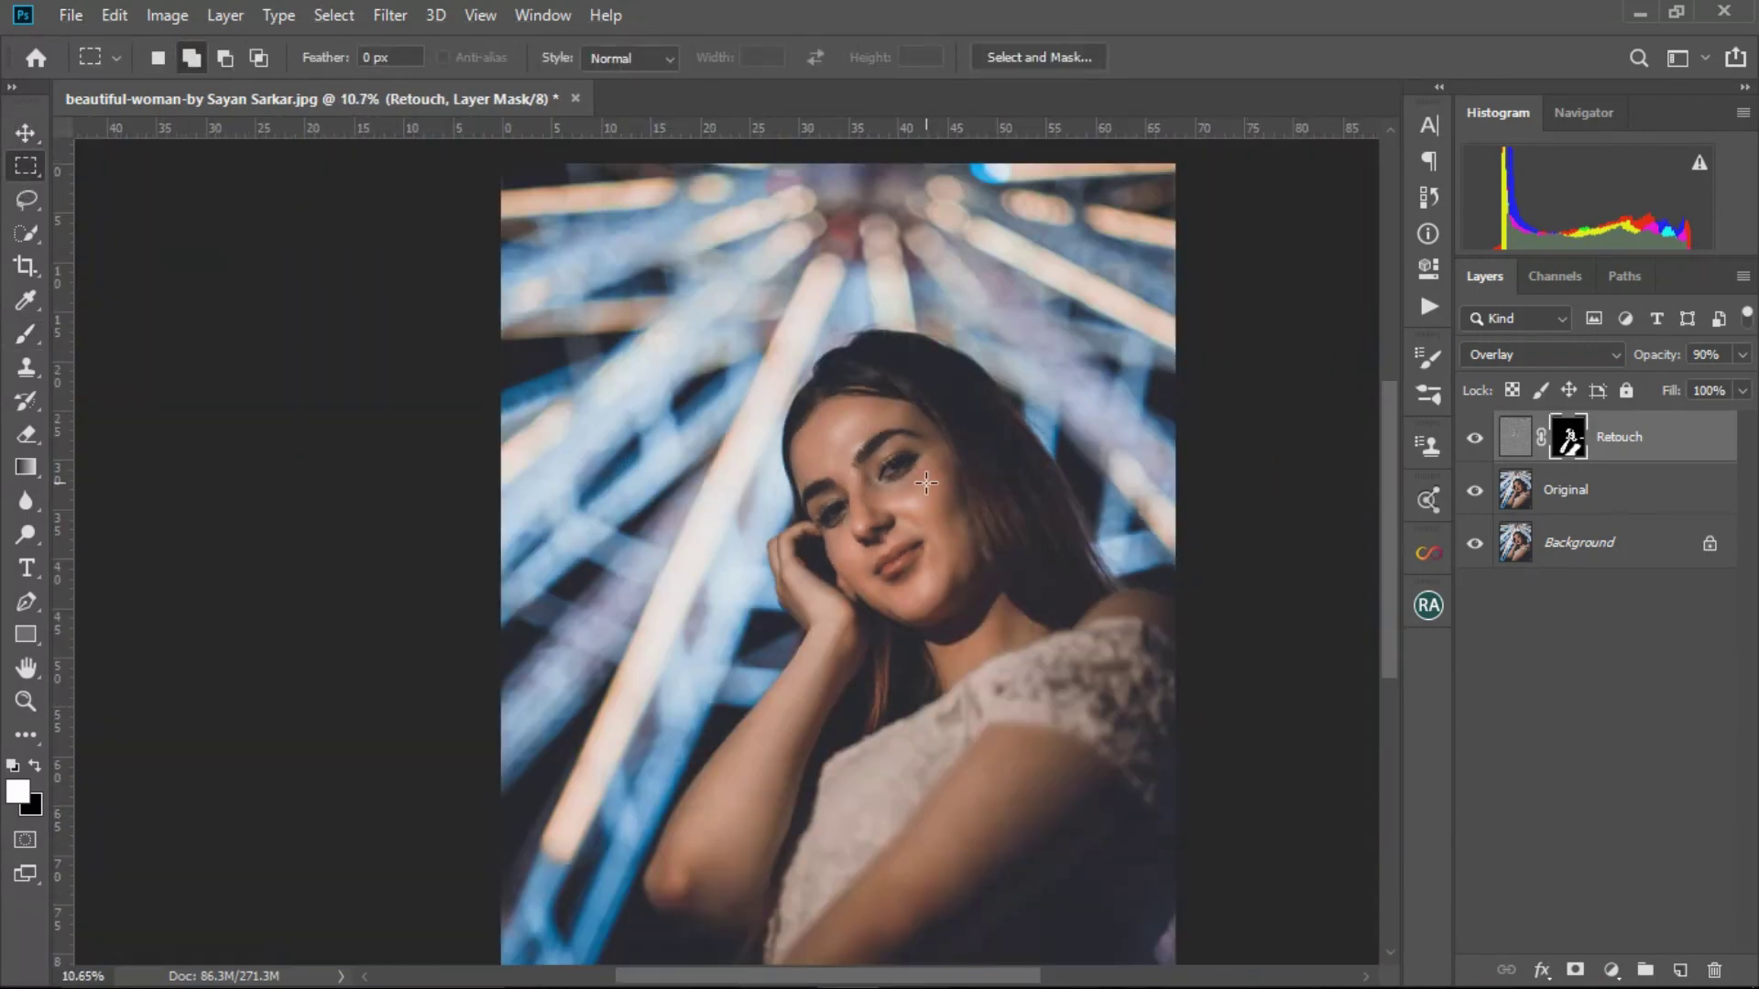
scroll(935, 581, "up", 6)
scroll(803, 506, "down", 6)
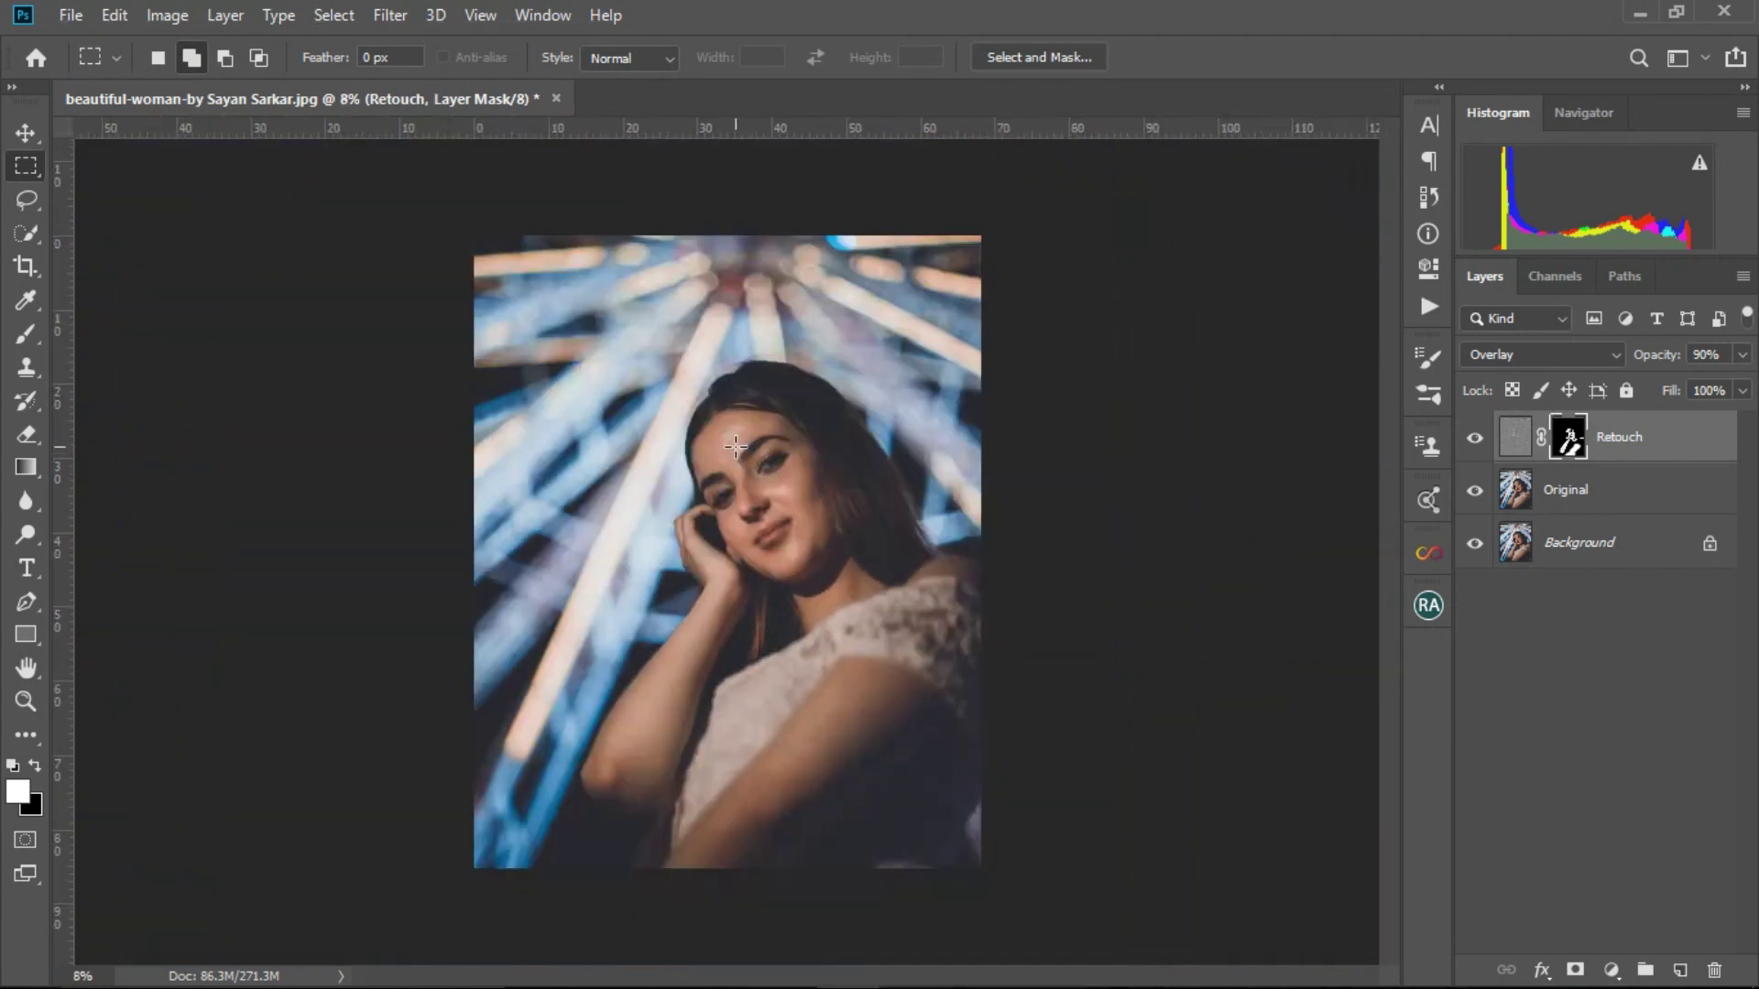
scroll(739, 513, "up", 3)
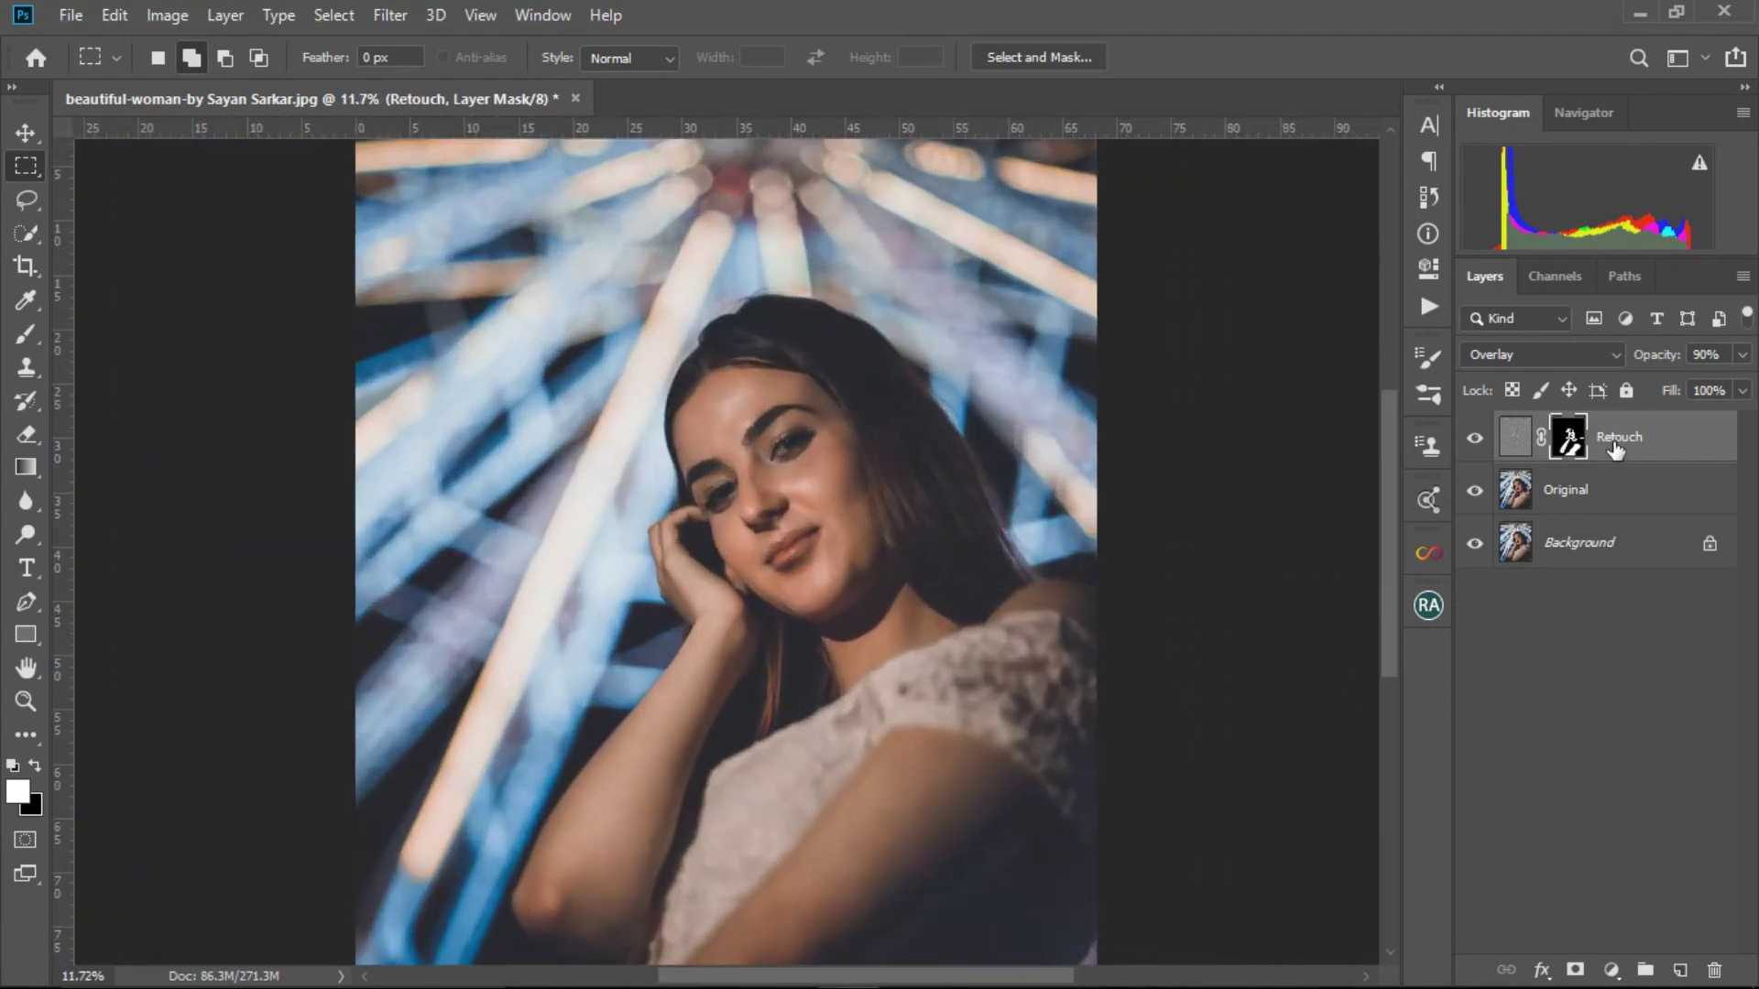
- Merge all visible layers into a new layer on top and name it RETOUCHED
key("ctrl+shift+alt+e")
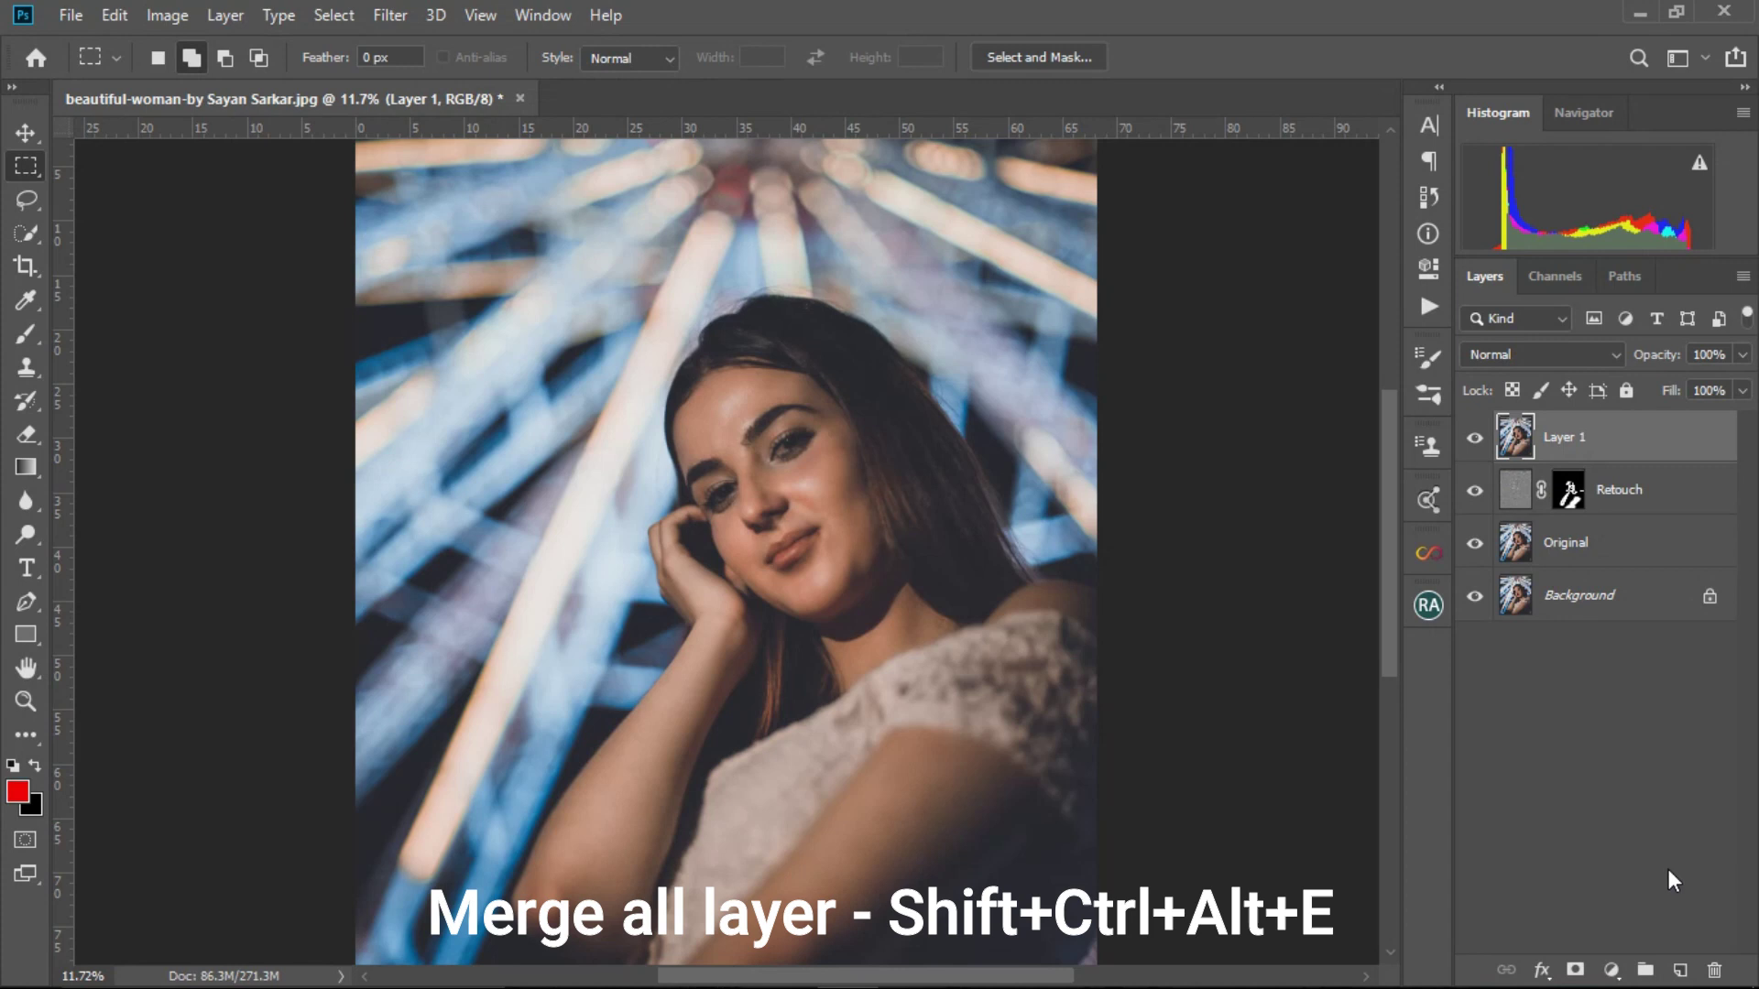
double_click(1573, 439)
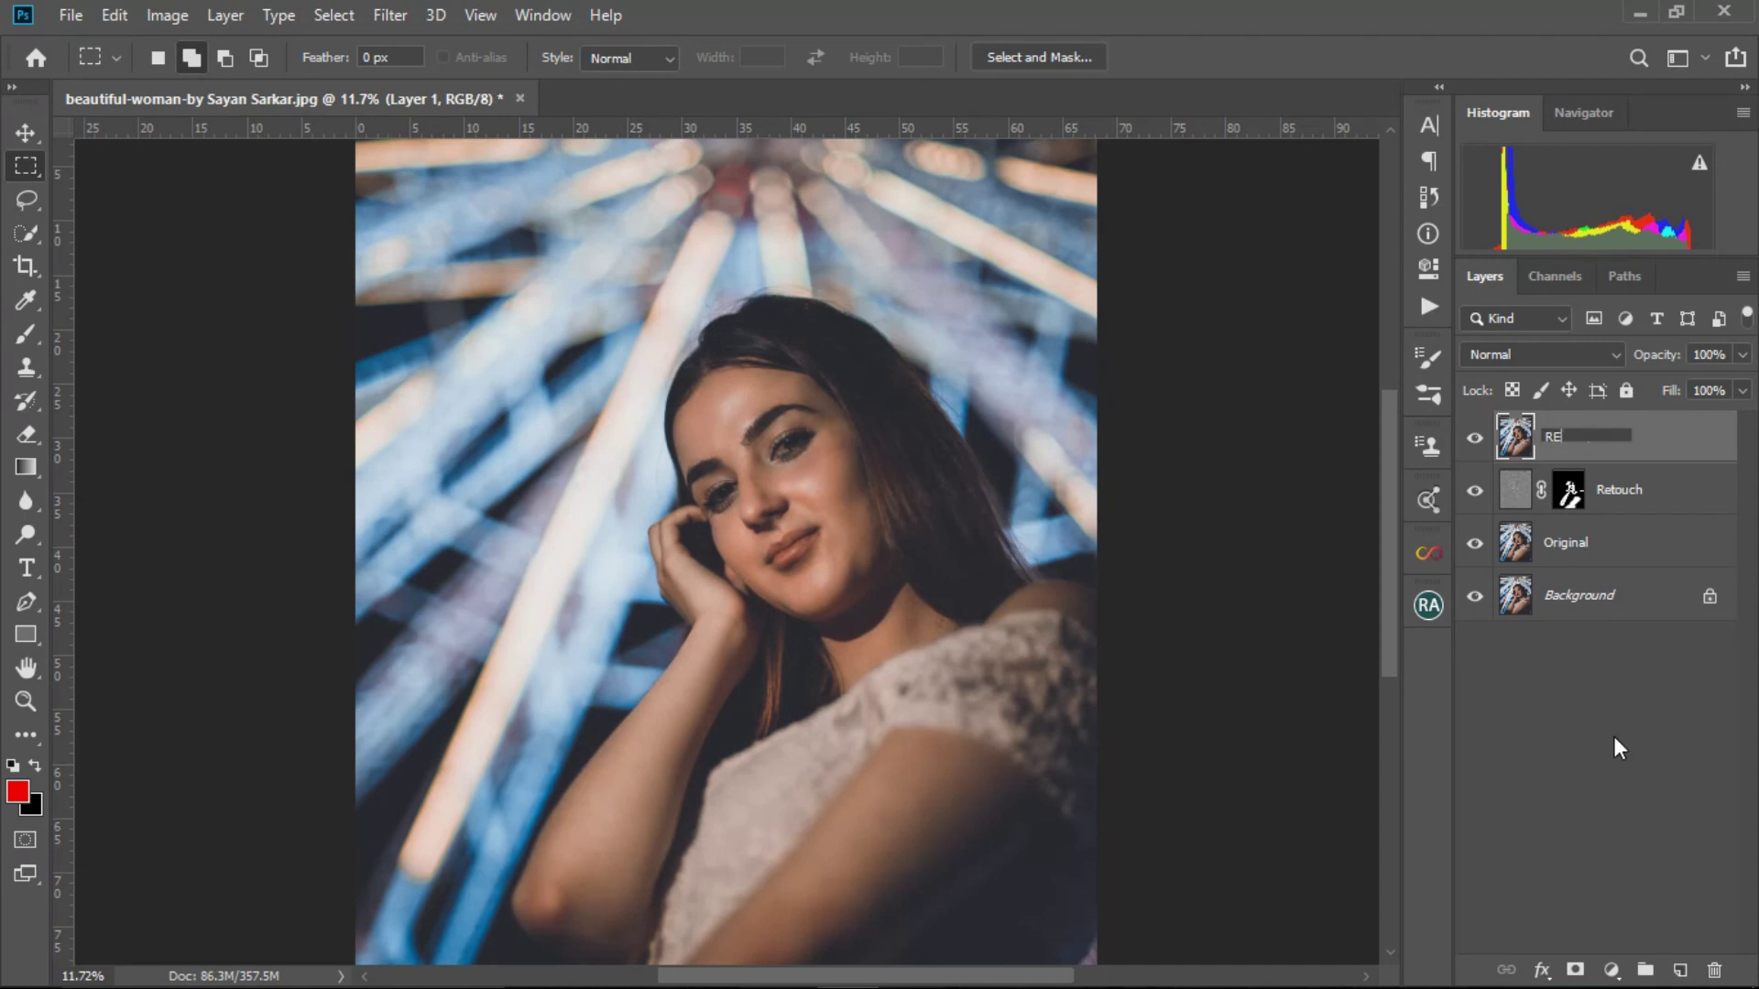
type("UCHED")
key("Return")
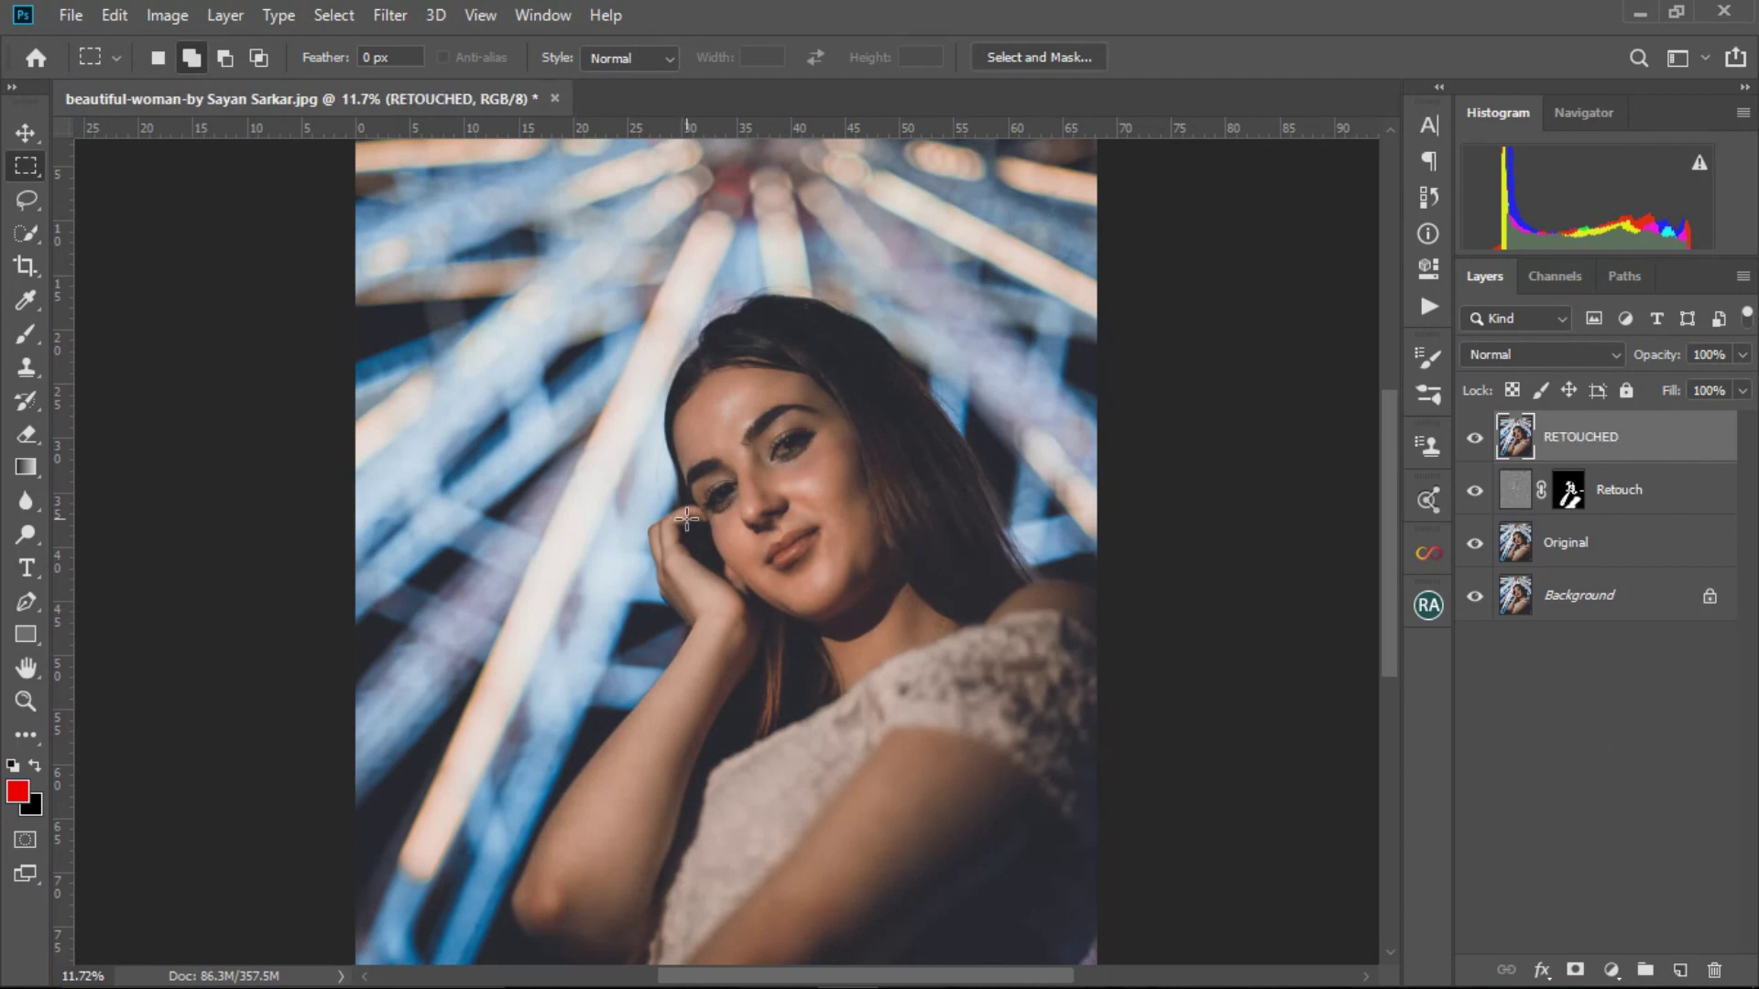
- Create a new blank layer above RETOUCHED and name it lips
scroll(686, 519, "down", 1)
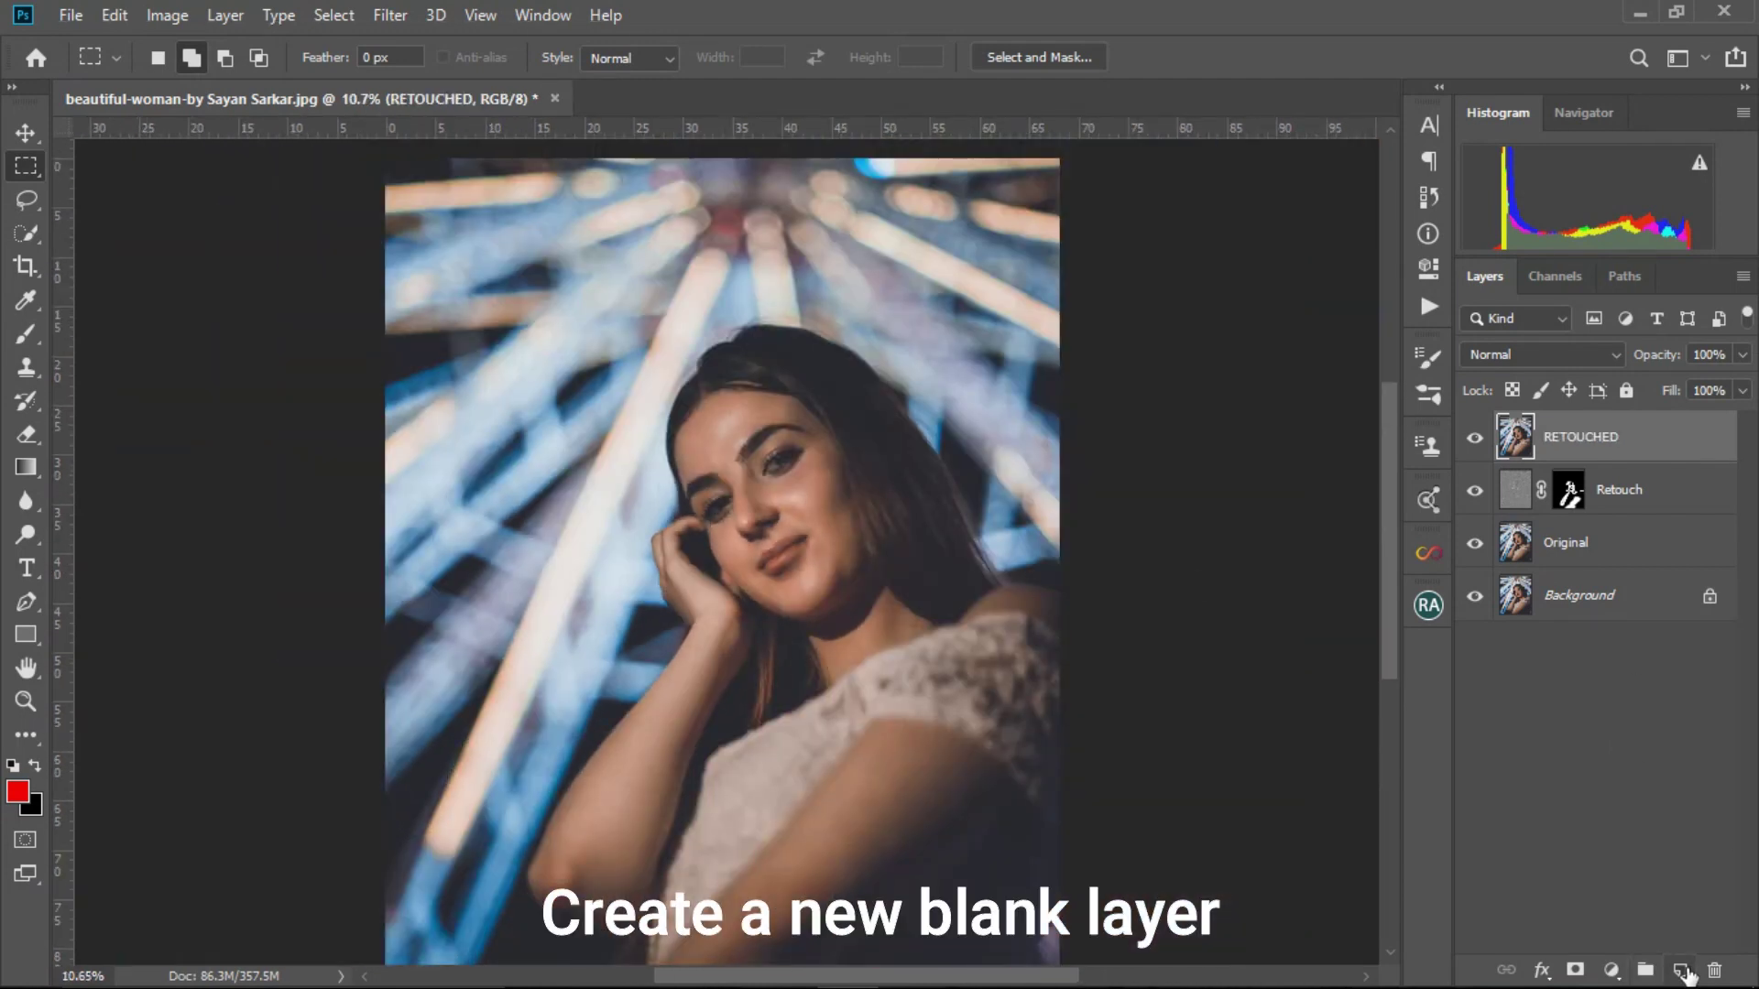
left_click(1686, 972)
double_click(1612, 436)
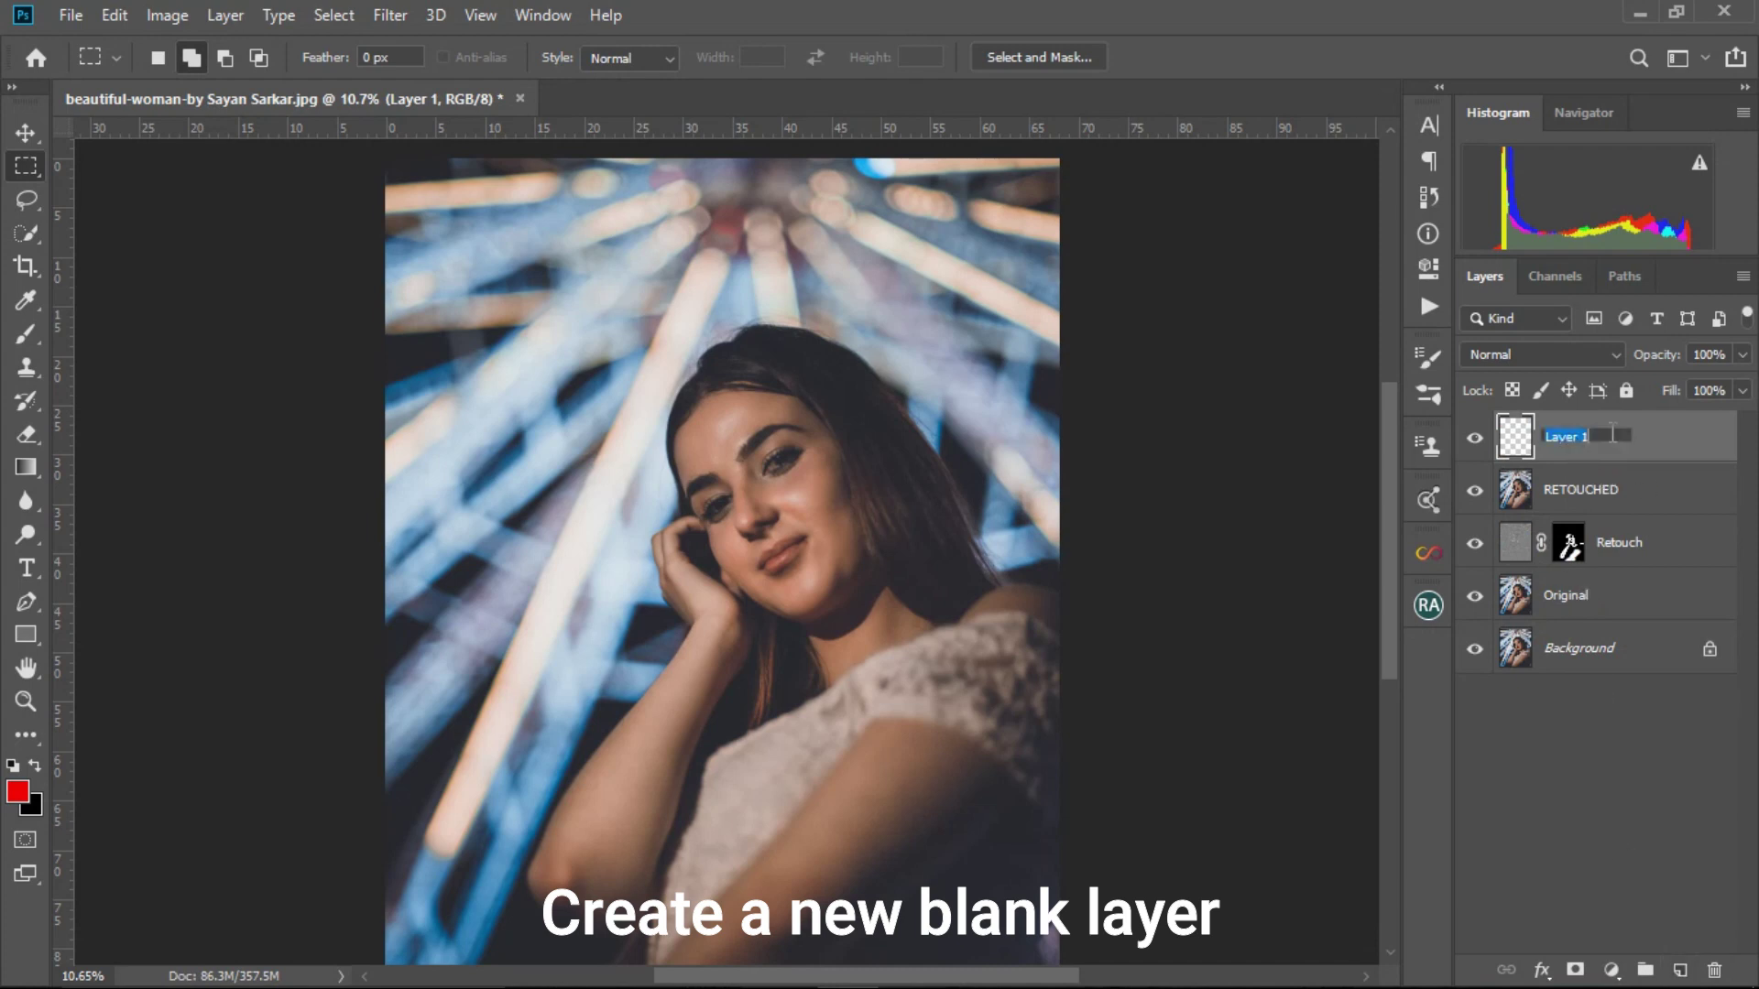
key("BackSpace")
type("lips")
key("Return")
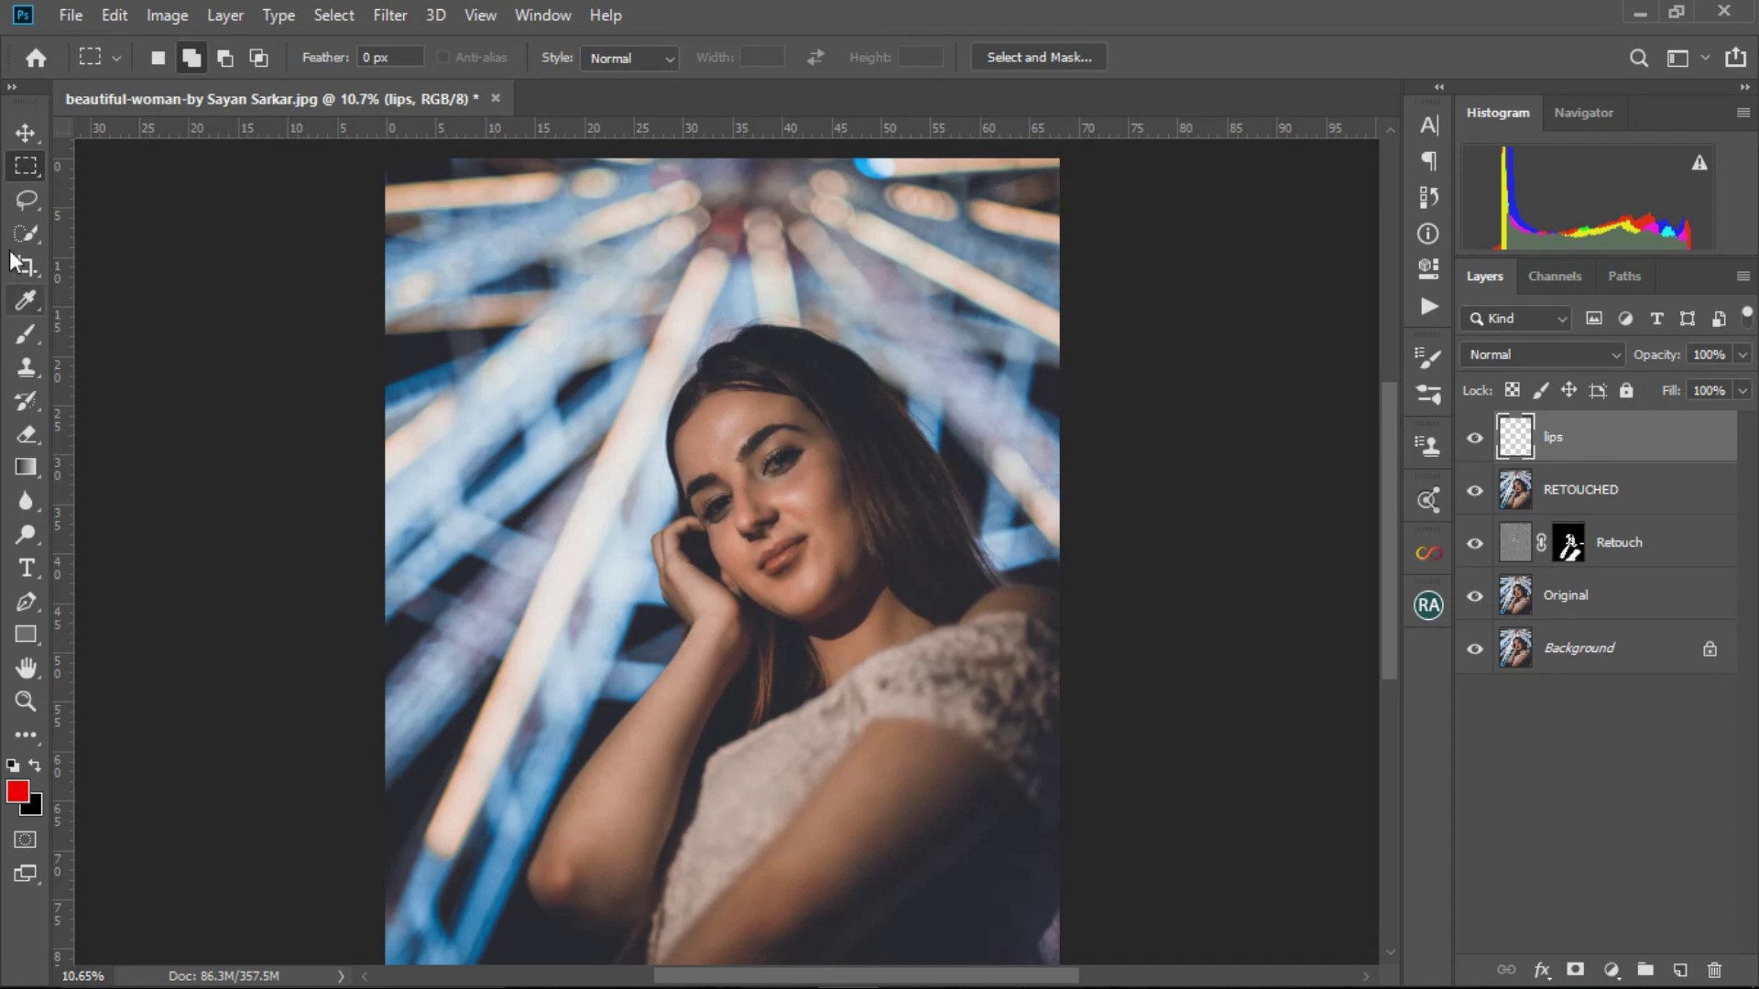
- Activate the Brush tool and choose a bright red foreground color for the lips
left_click(23, 339)
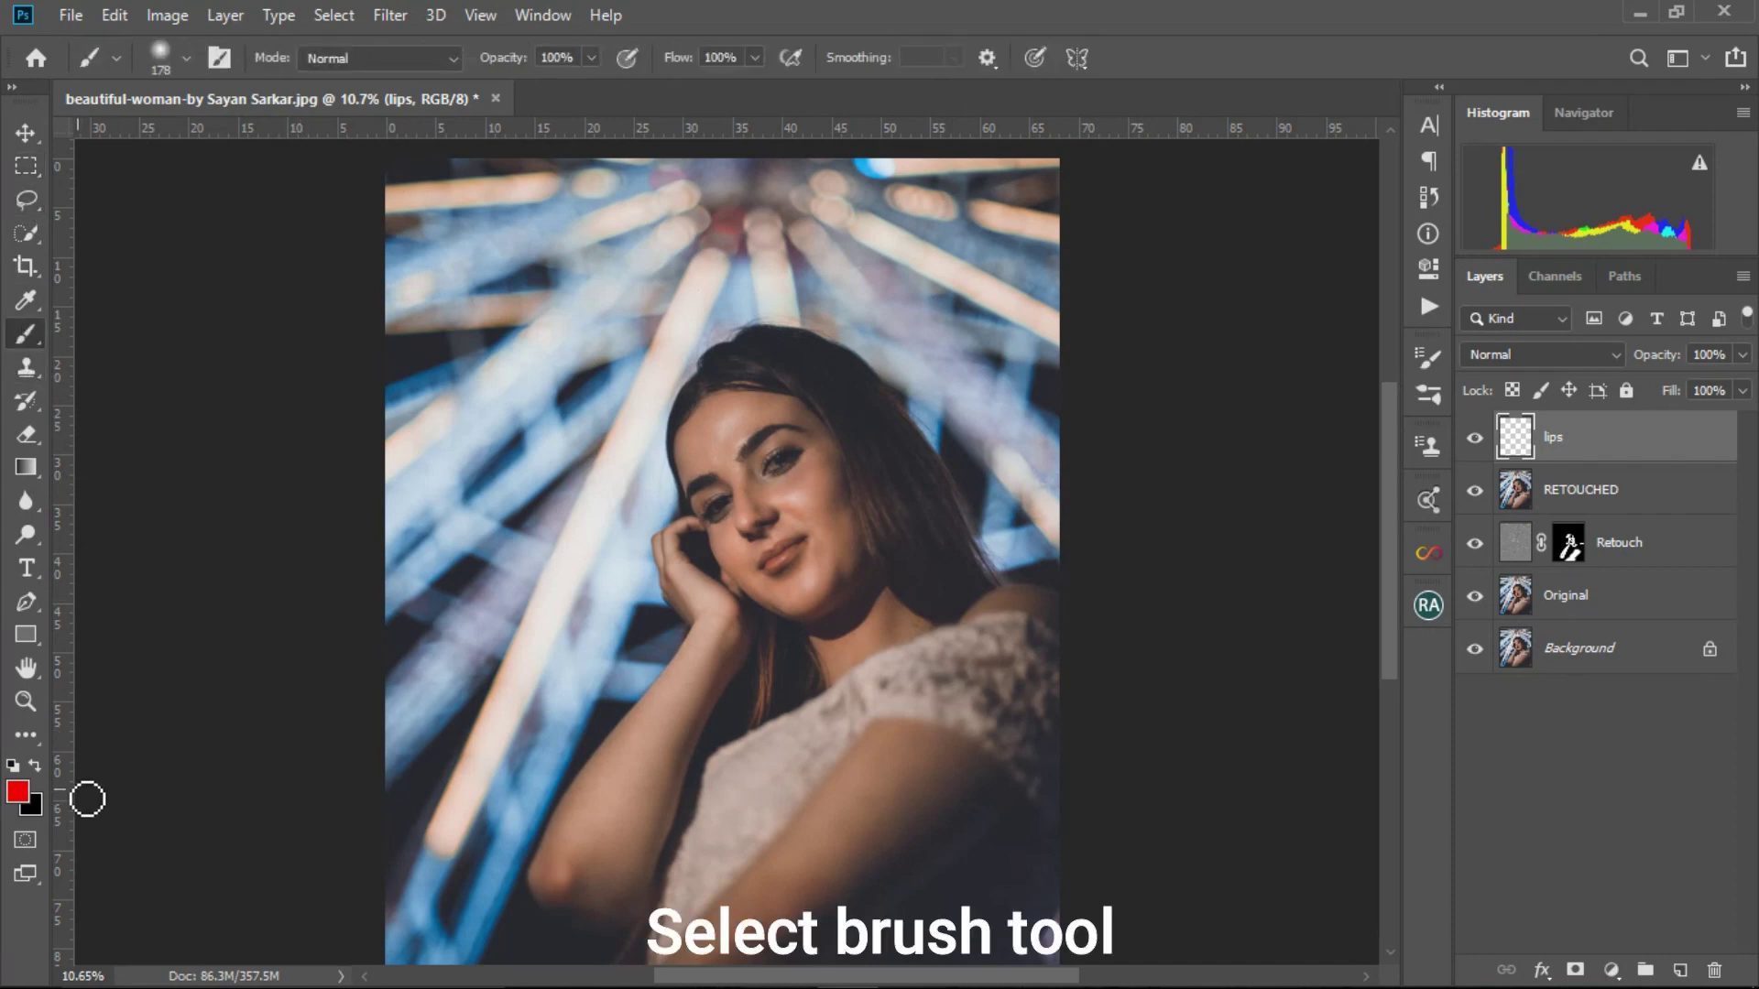
left_click(12, 765)
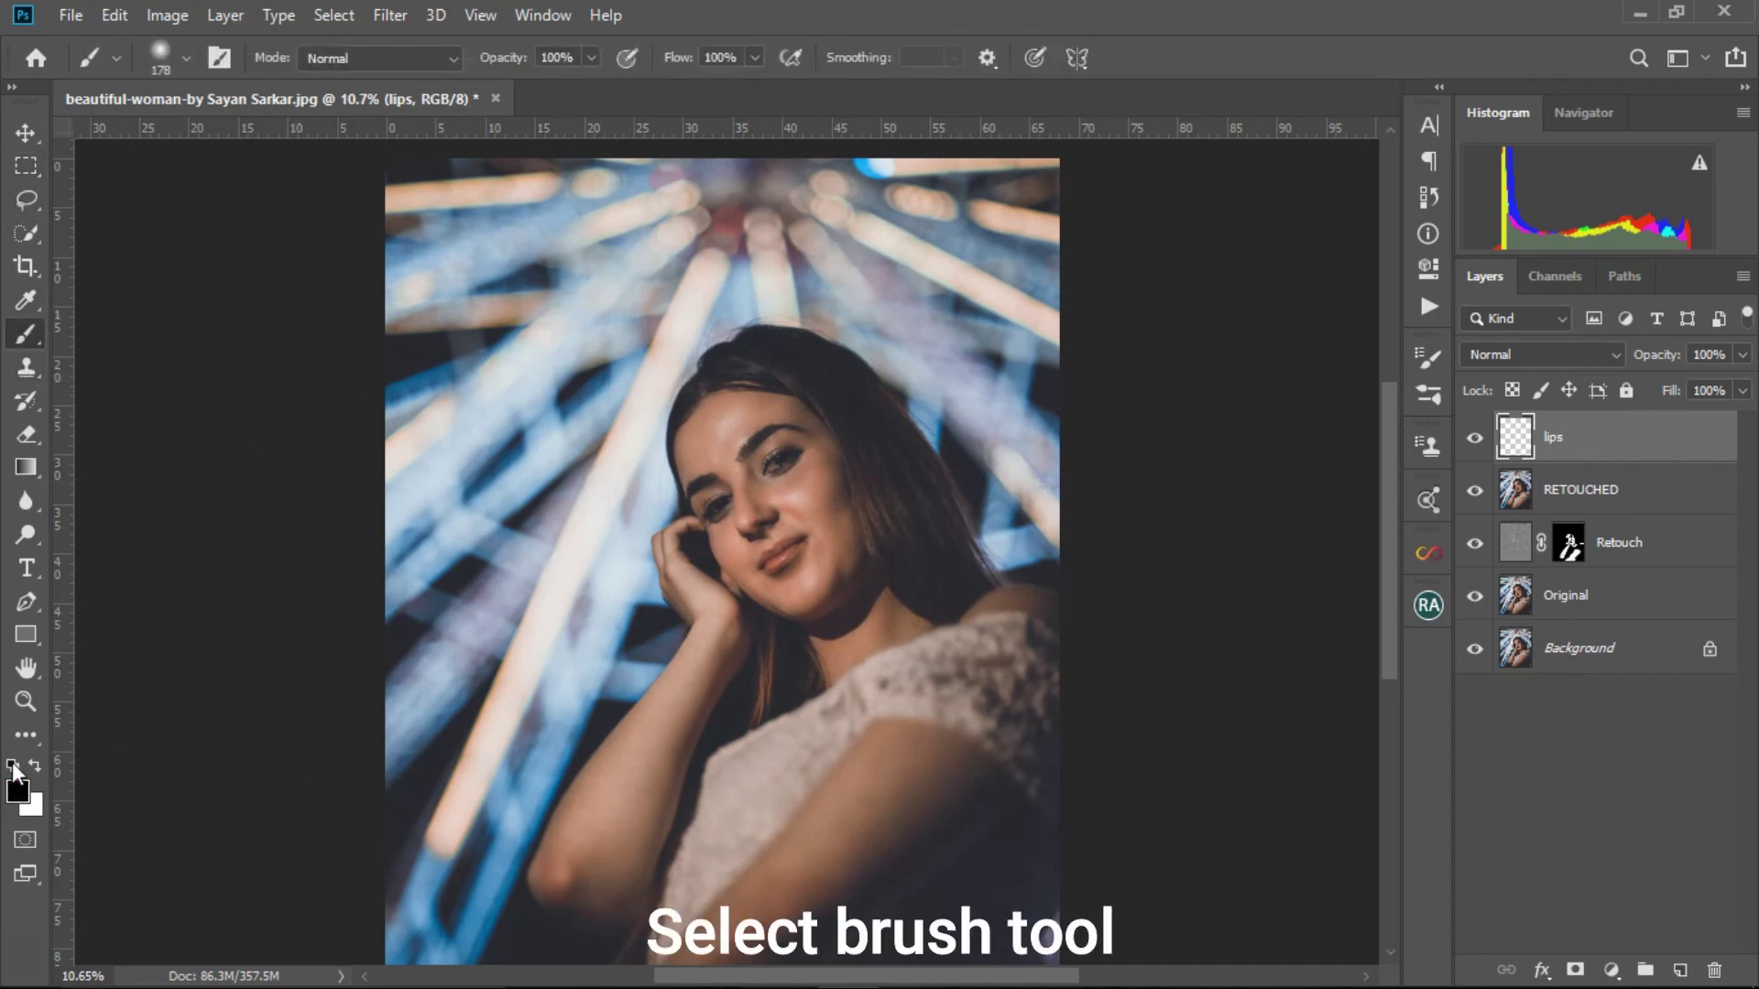
left_click(19, 796)
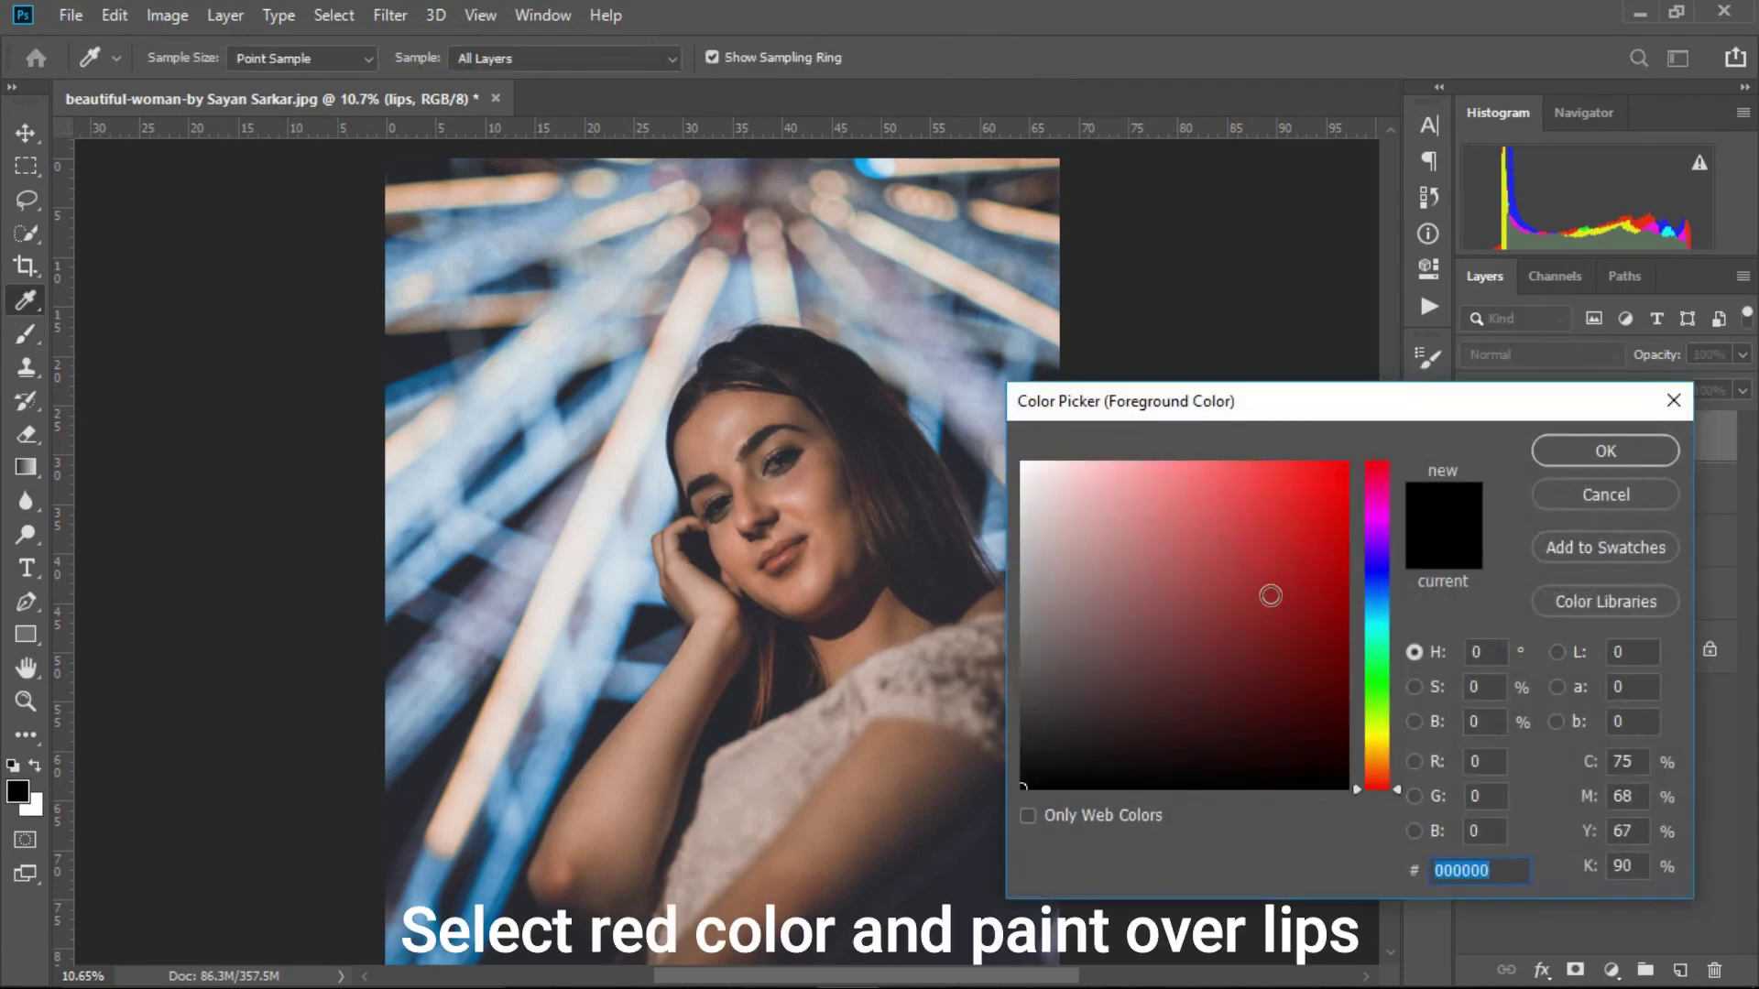
left_click_drag(1268, 593, 1614, 388)
left_click(1549, 456)
- Paint red over the upper and lower lips on the lips layer out to both mouth corners, undoing the last stray stroke
scroll(812, 563, "up", 5)
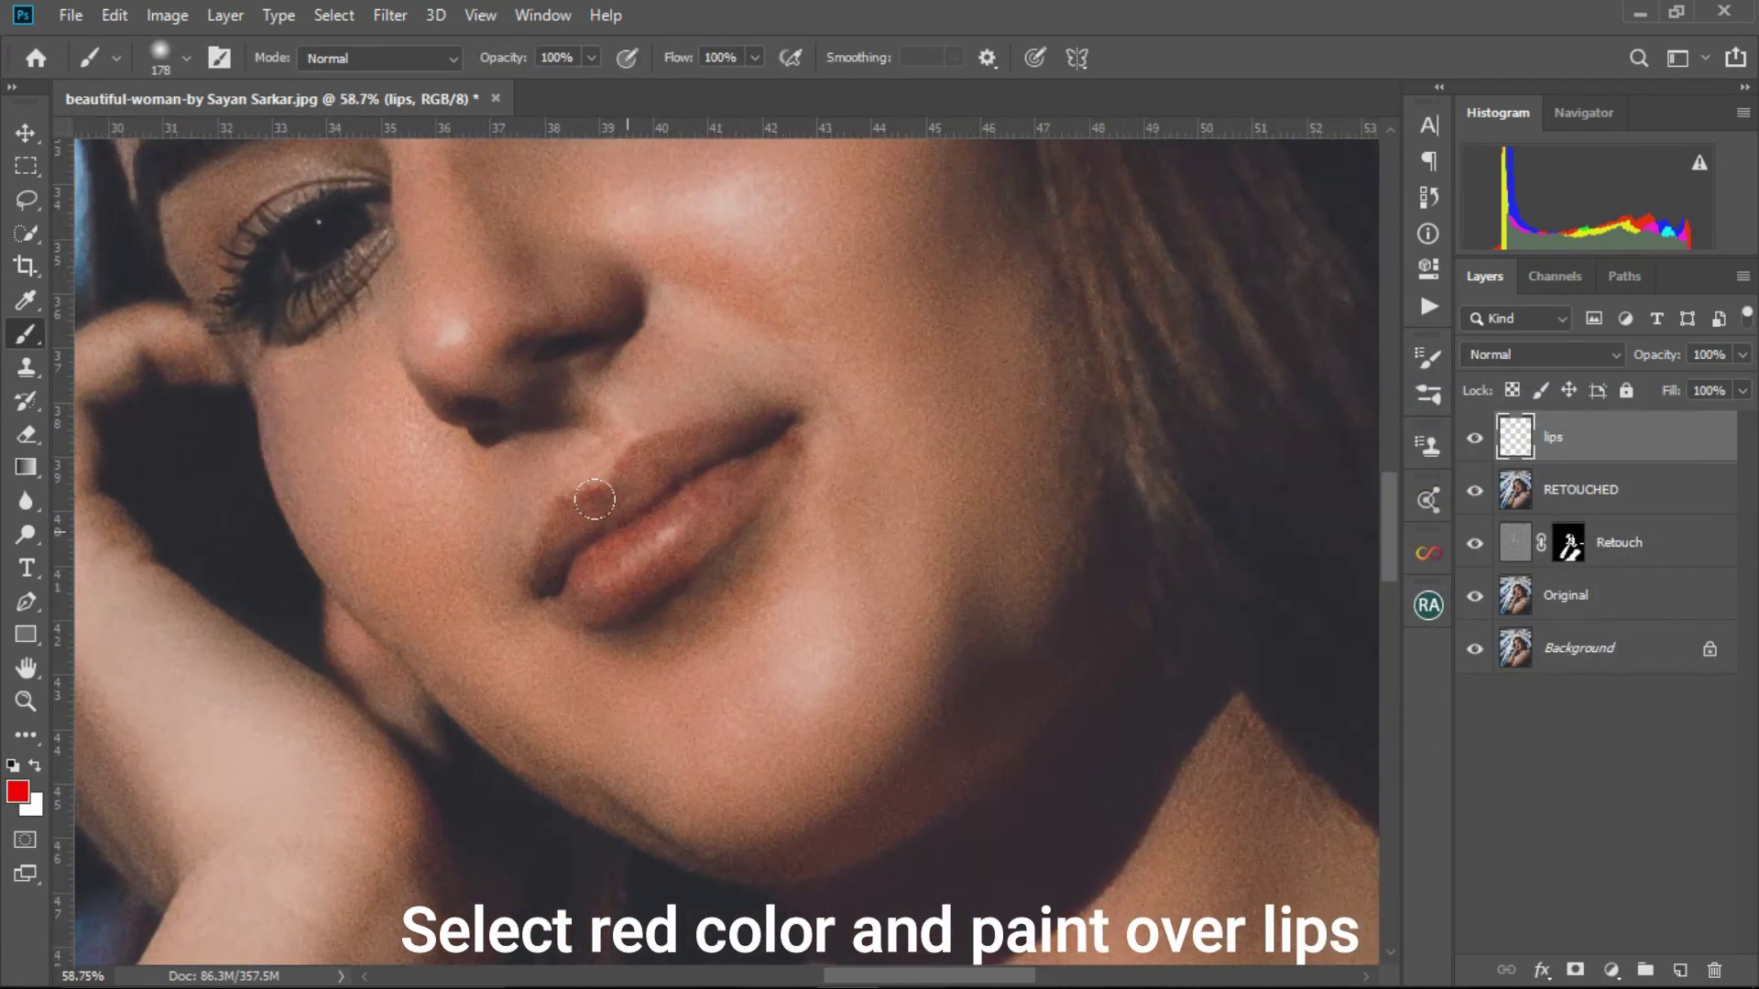
scroll(627, 532, "up", 5)
left_click_drag(651, 534, 591, 541)
scroll(695, 528, "up", 3)
mouse_move(650, 478)
left_mouse_down()
mouse_move(656, 537)
mouse_move(632, 537)
left_mouse_up()
mouse_move(597, 472)
left_mouse_down()
mouse_move(632, 382)
mouse_move(894, 312)
mouse_move(873, 352)
mouse_move(453, 641)
mouse_move(642, 435)
mouse_move(424, 641)
mouse_move(611, 489)
mouse_move(641, 521)
left_mouse_up()
left_click_drag(895, 346, 870, 345)
left_click_drag(902, 321, 971, 295)
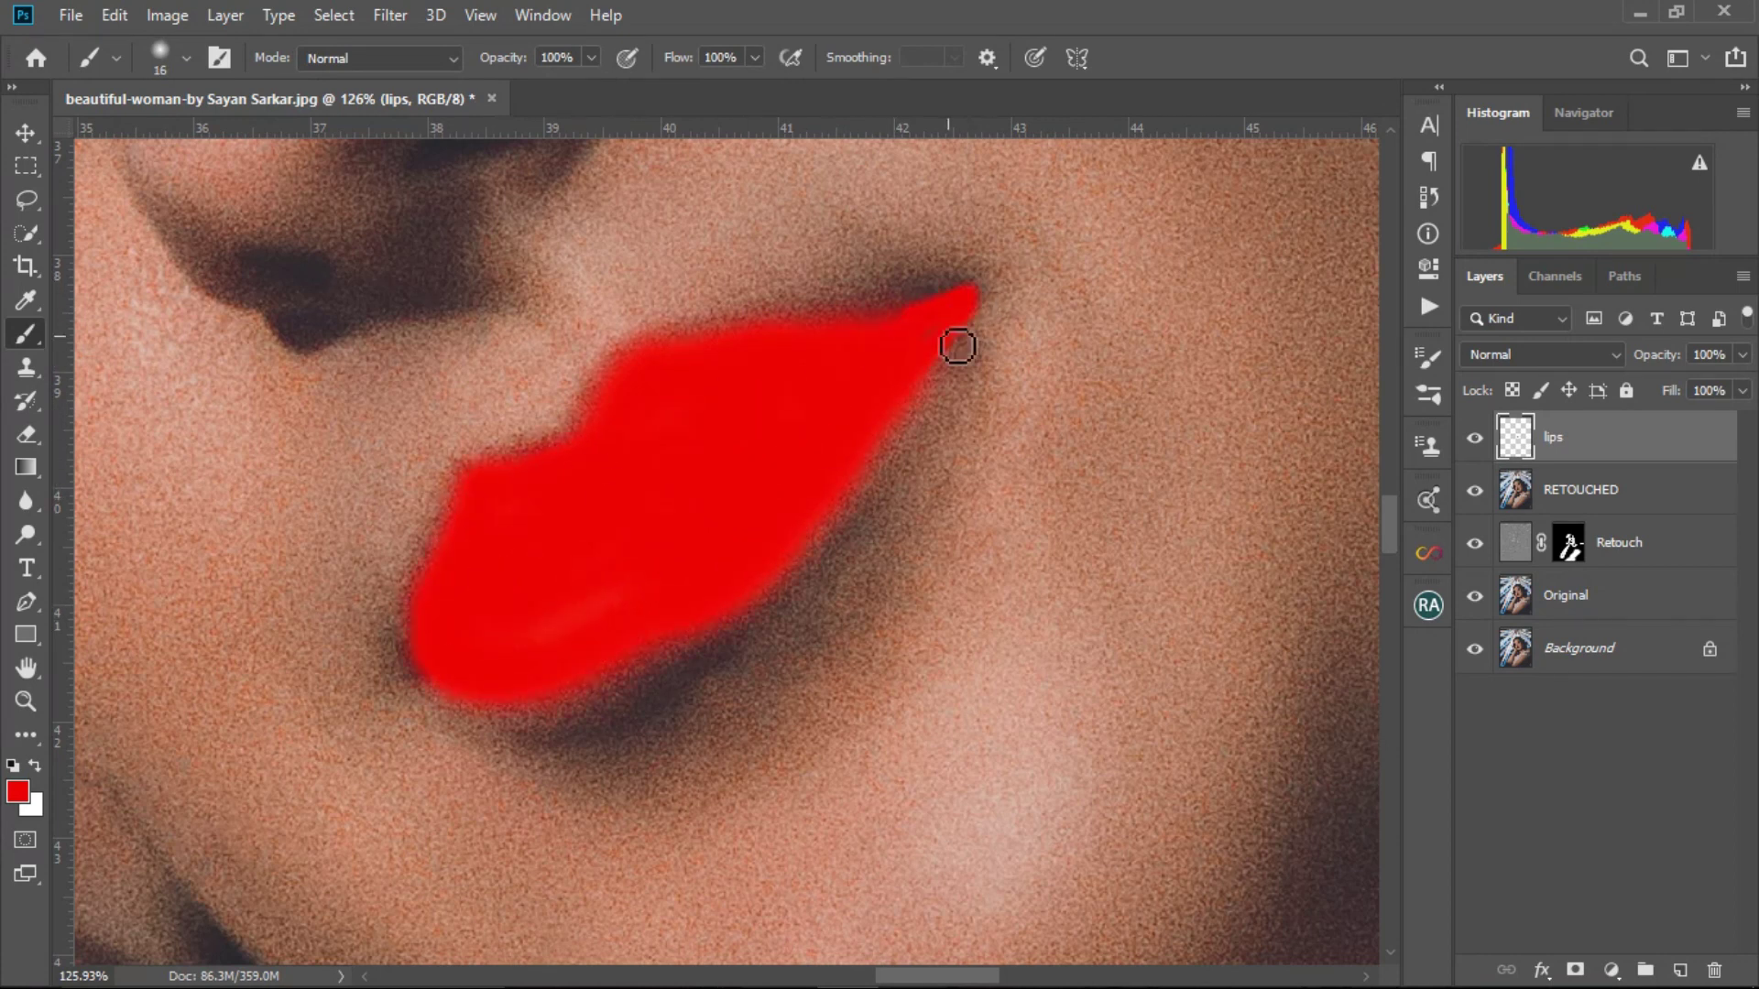
mouse_move(476, 493)
left_mouse_down()
mouse_move(421, 671)
mouse_move(489, 516)
mouse_move(620, 661)
mouse_move(529, 685)
mouse_move(822, 532)
mouse_move(788, 518)
mouse_move(919, 351)
left_mouse_up()
key("ctrl+z")
- Set the lips layer's blending mode to Multiply and its opacity to 6%
scroll(679, 480, "down", 4)
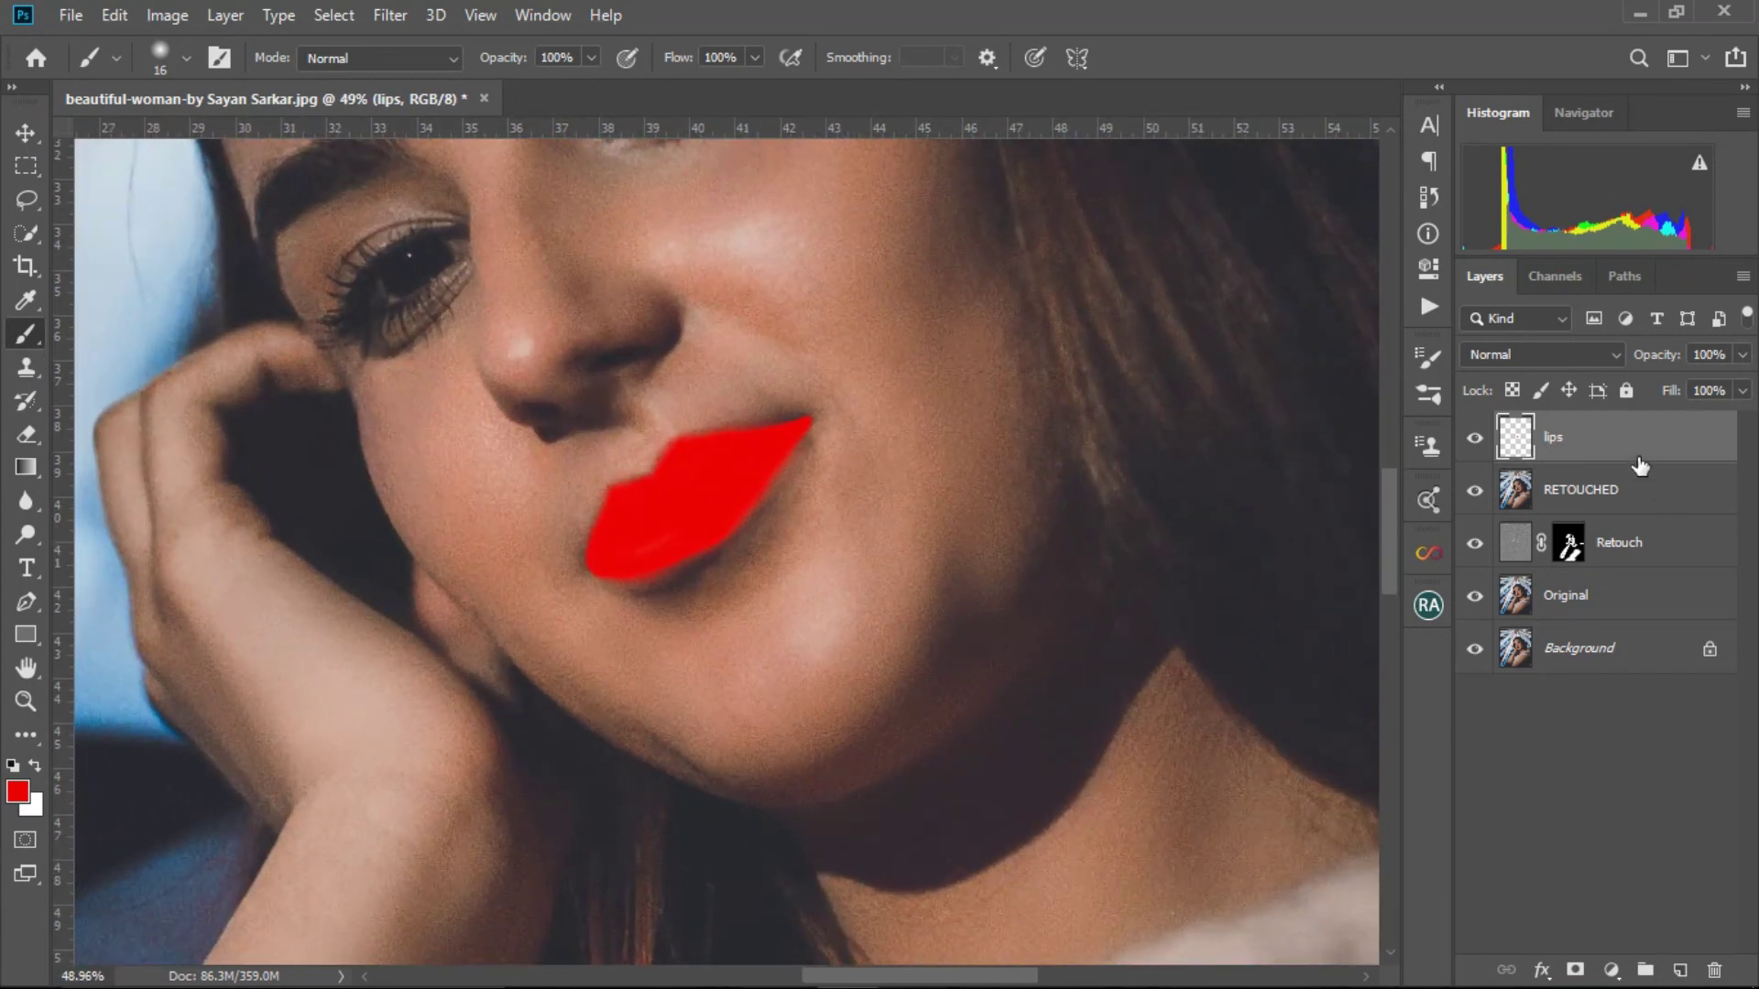
left_click(1548, 354)
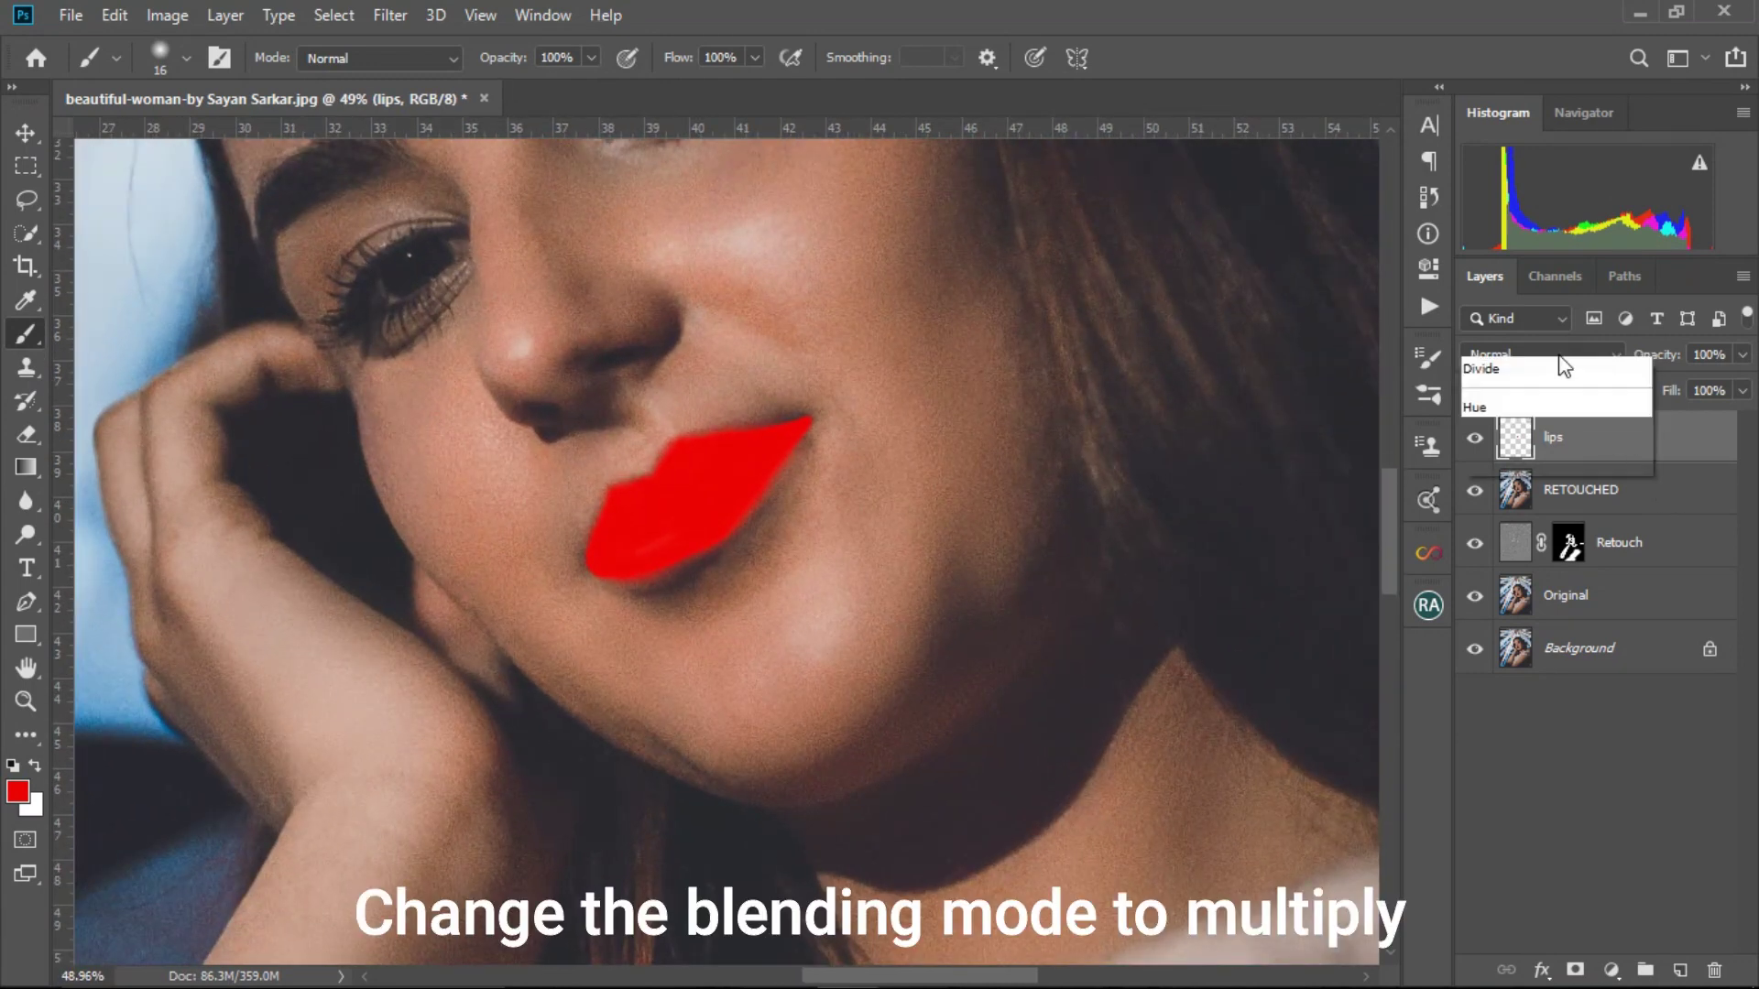
left_click(1532, 349)
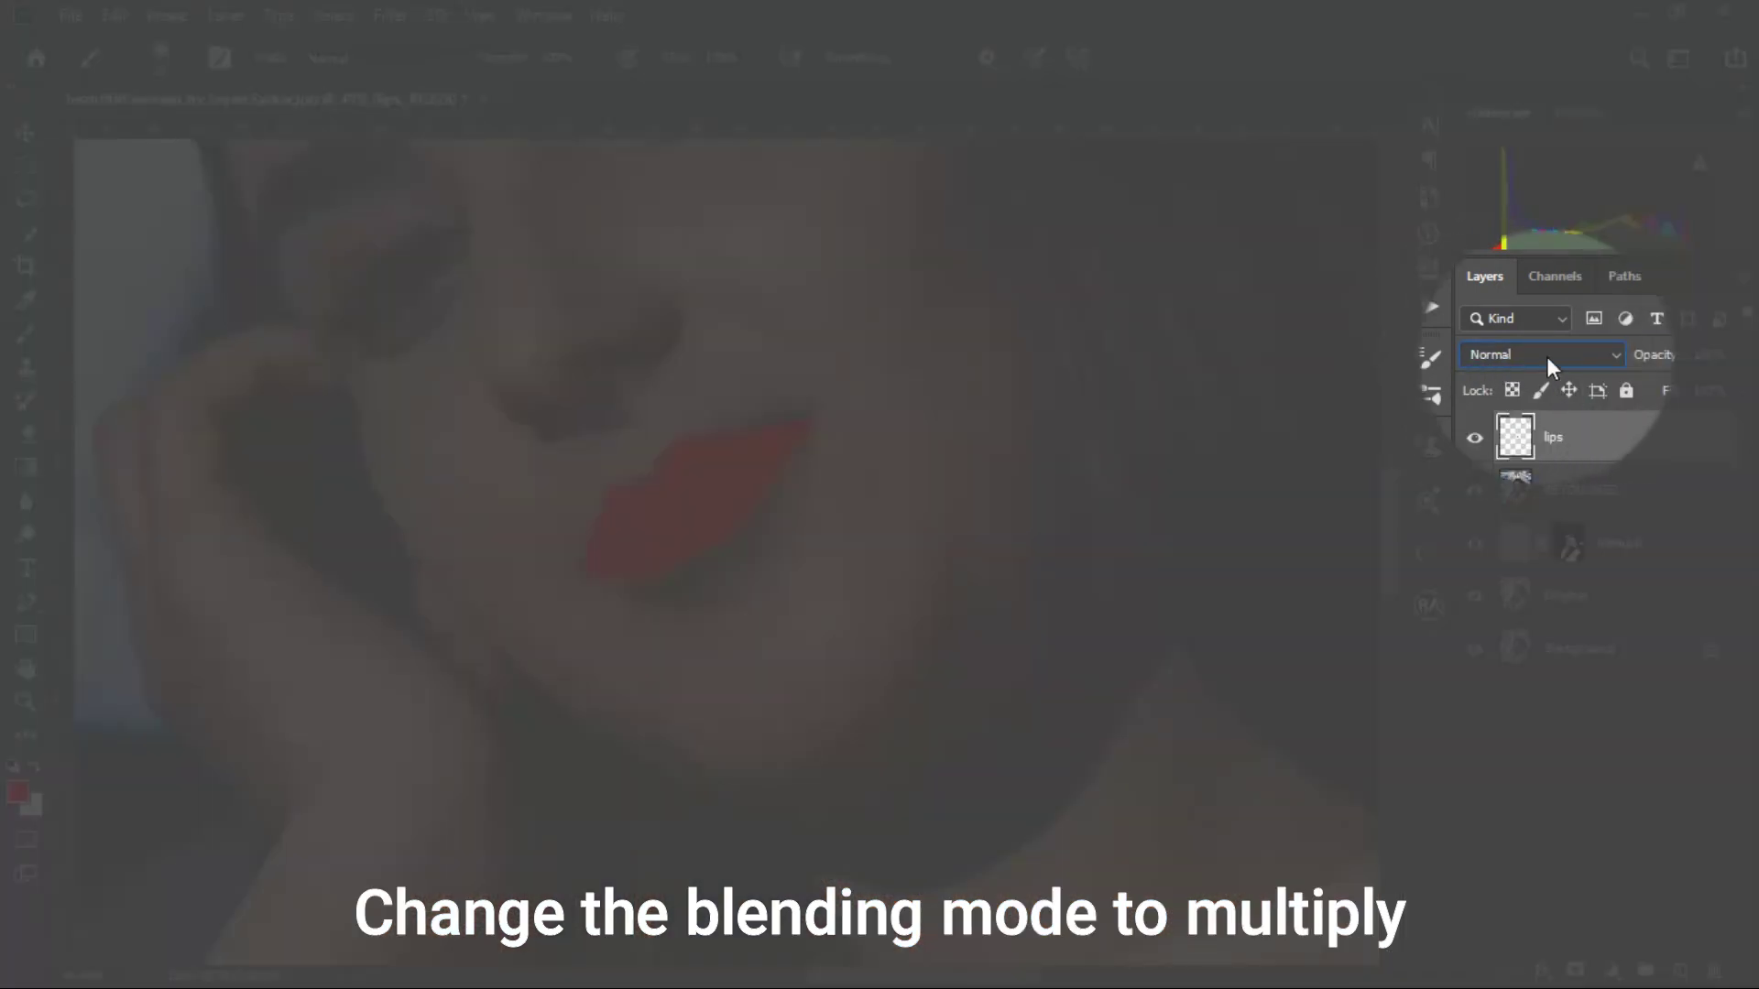
left_click(1547, 355)
left_click(1508, 445)
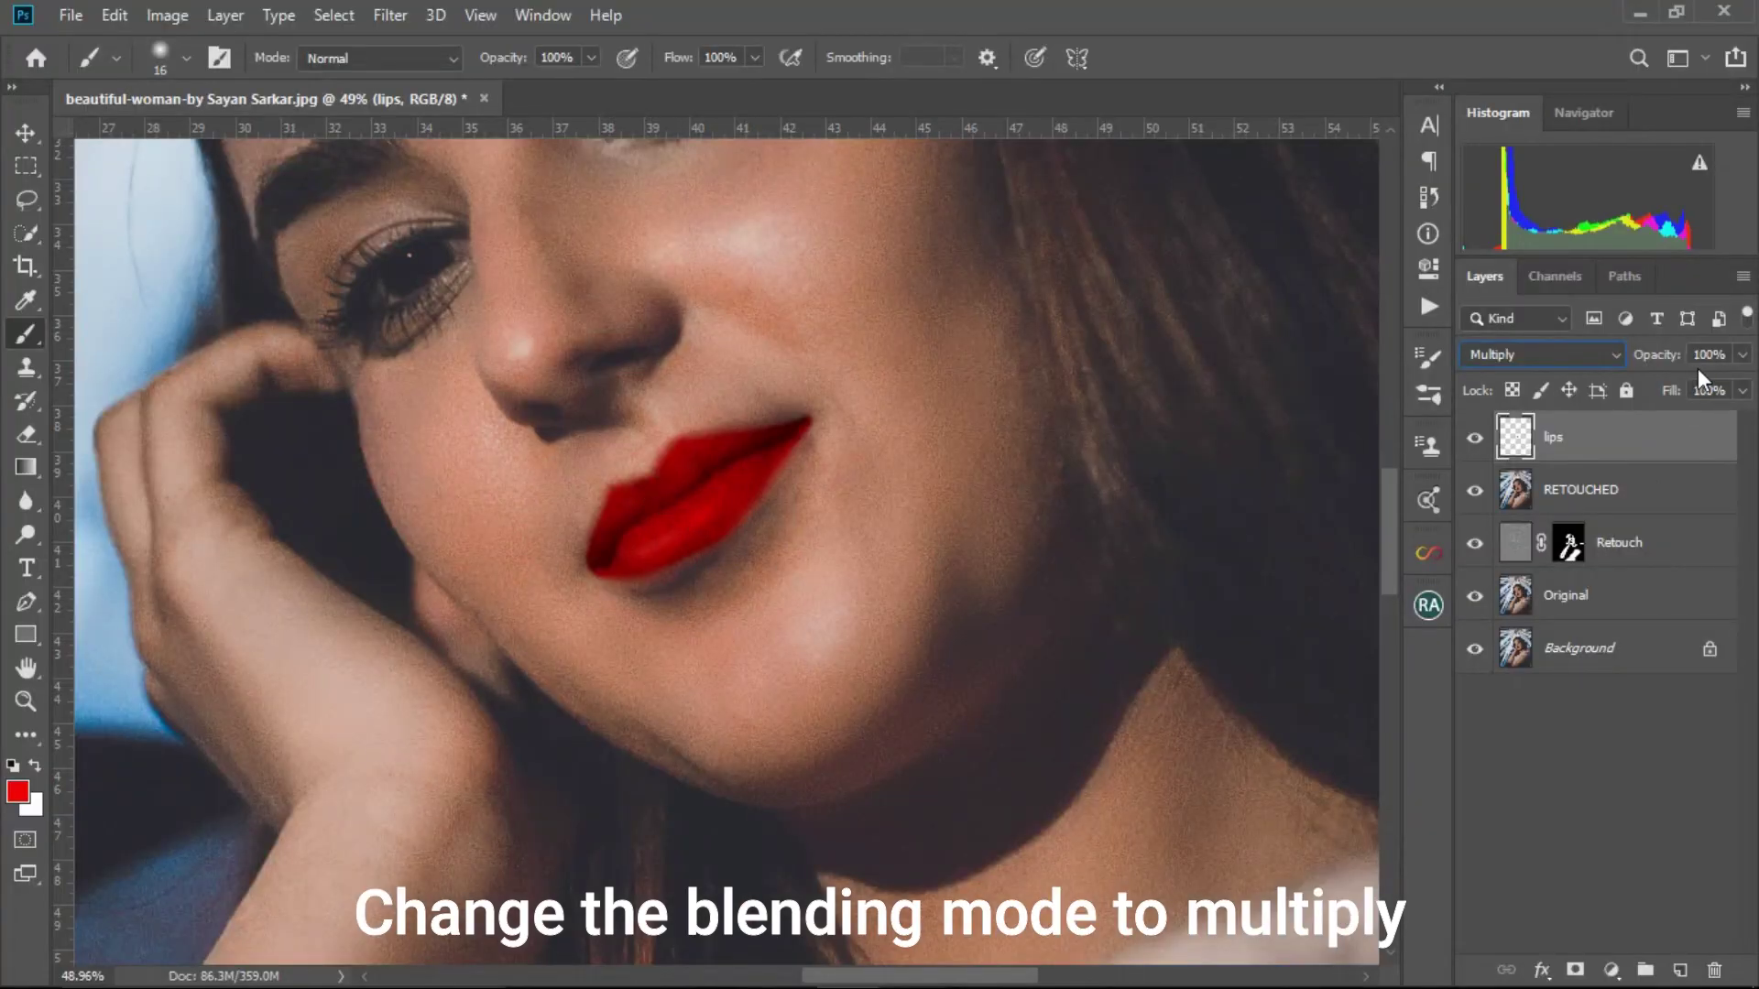
left_click(1706, 356)
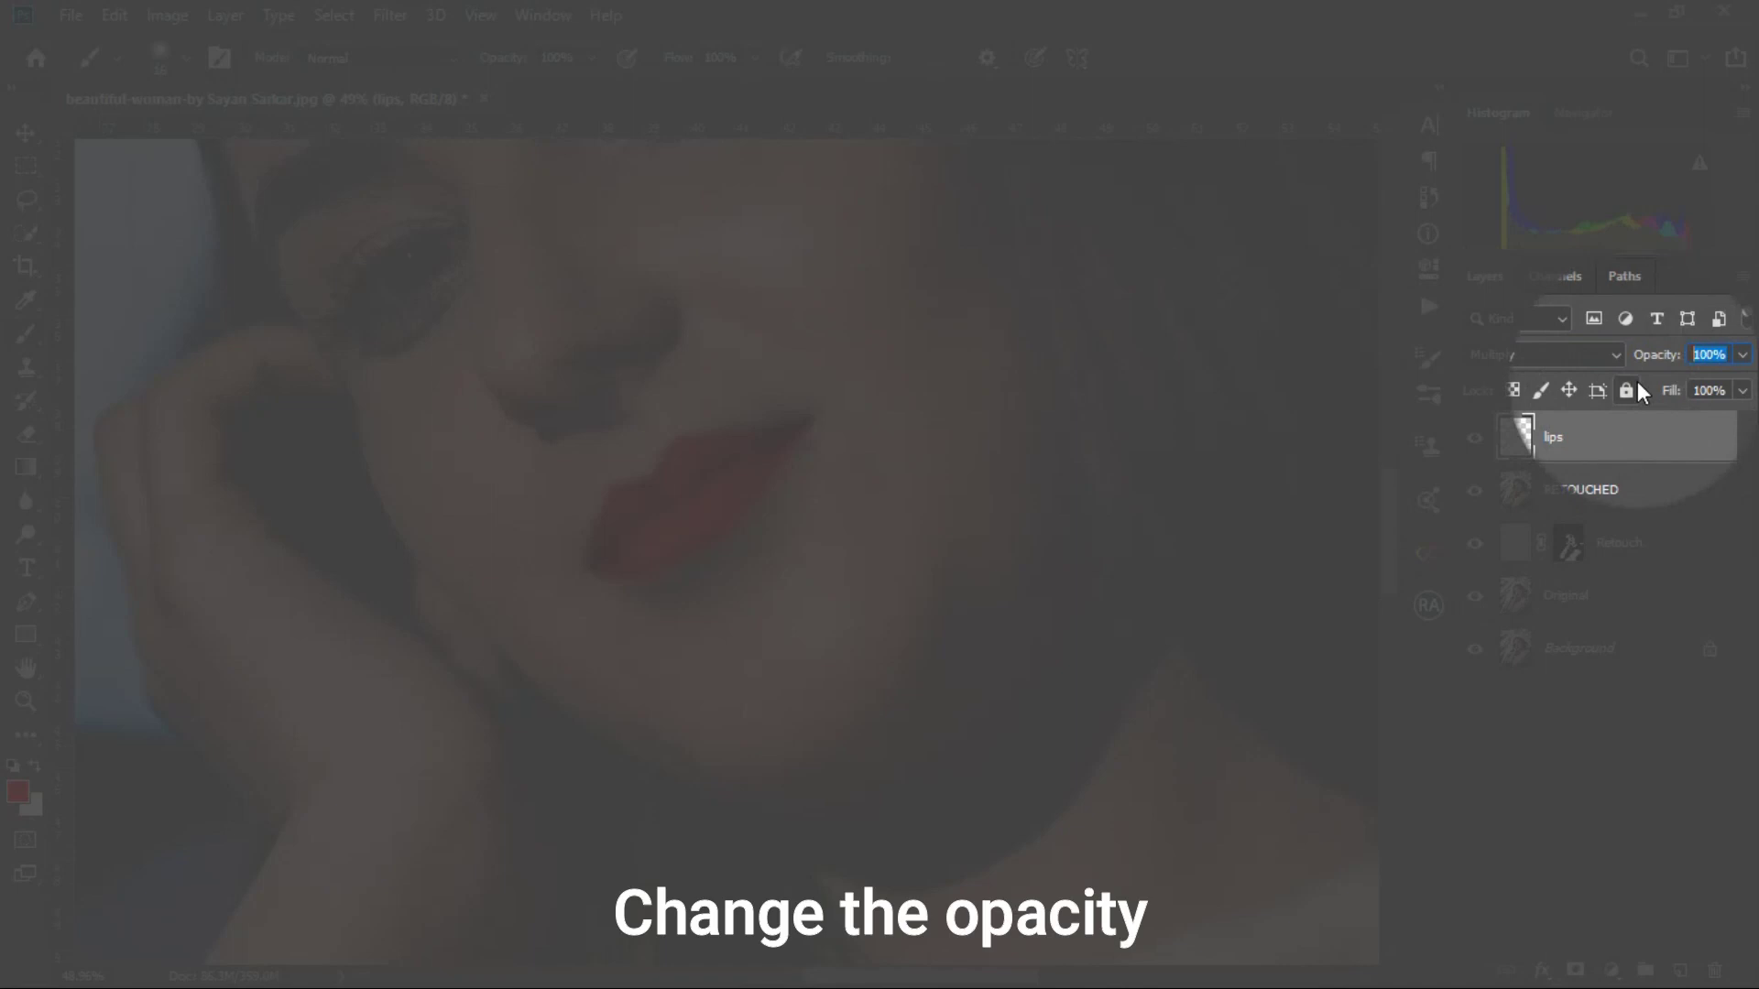
type("5")
key("BackSpace")
type("6")
key("Return")
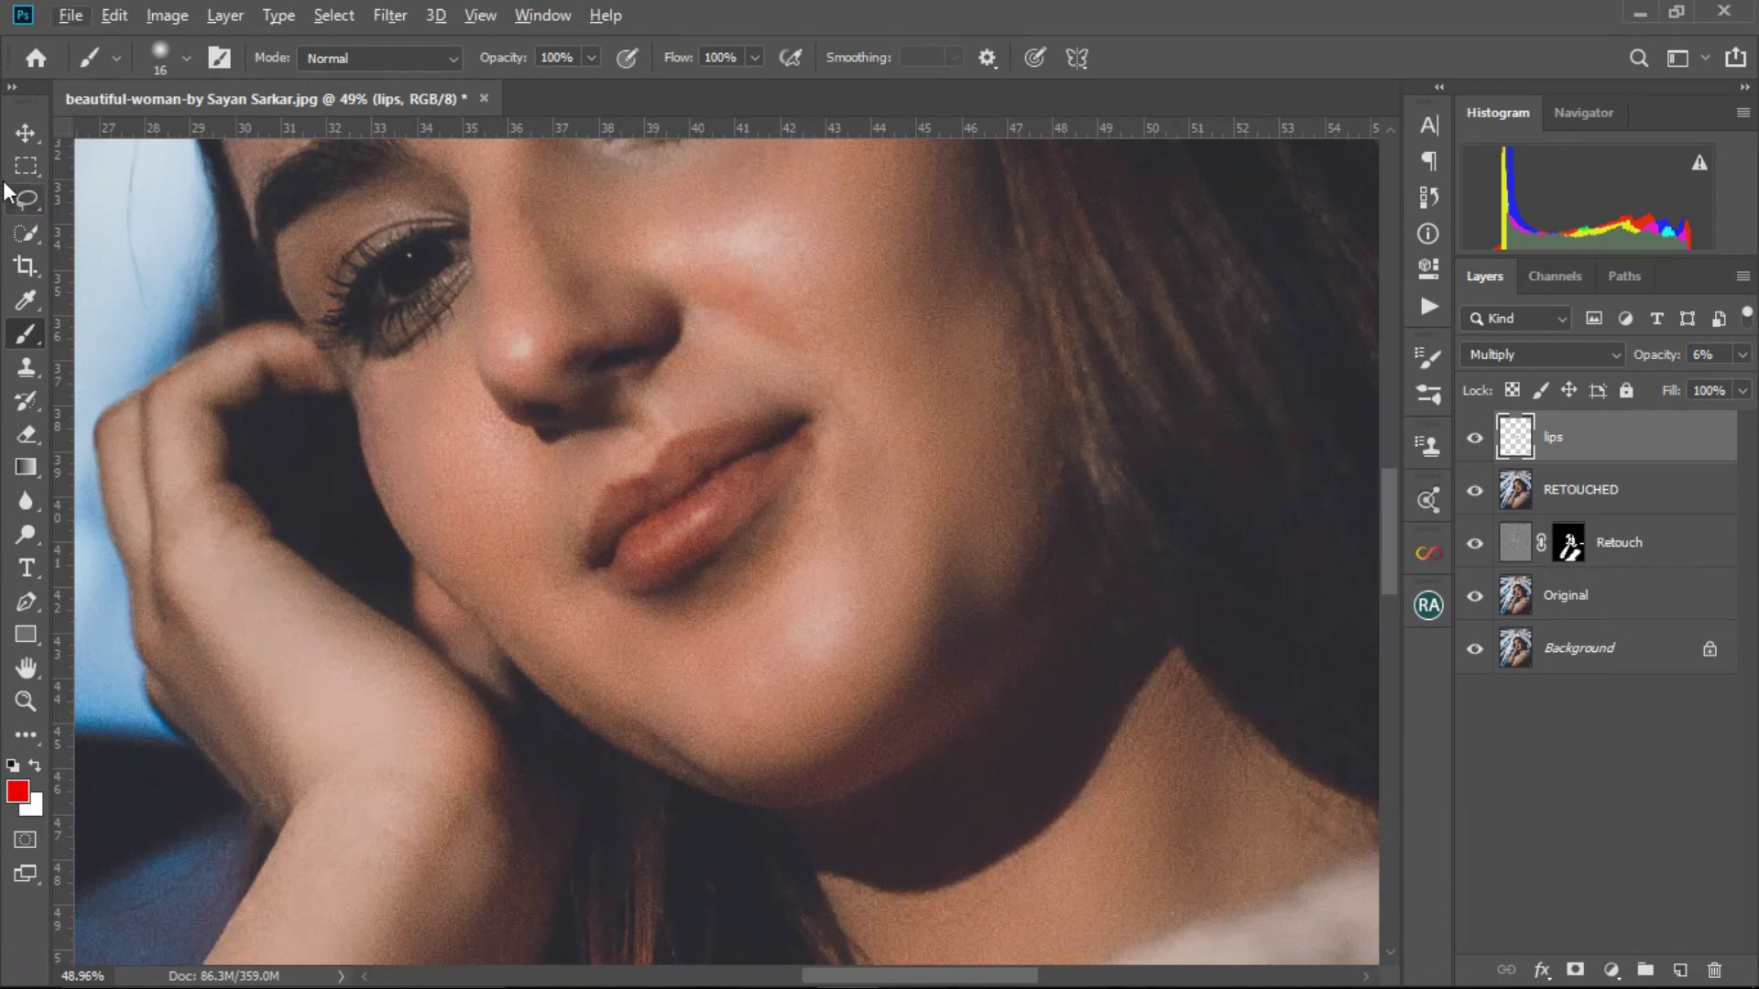
- Compare the portrait with the lips layer hidden and shown, and set that layer's opacity to 5%
left_click(20, 142)
scroll(727, 499, "down", 4)
left_click(26, 166)
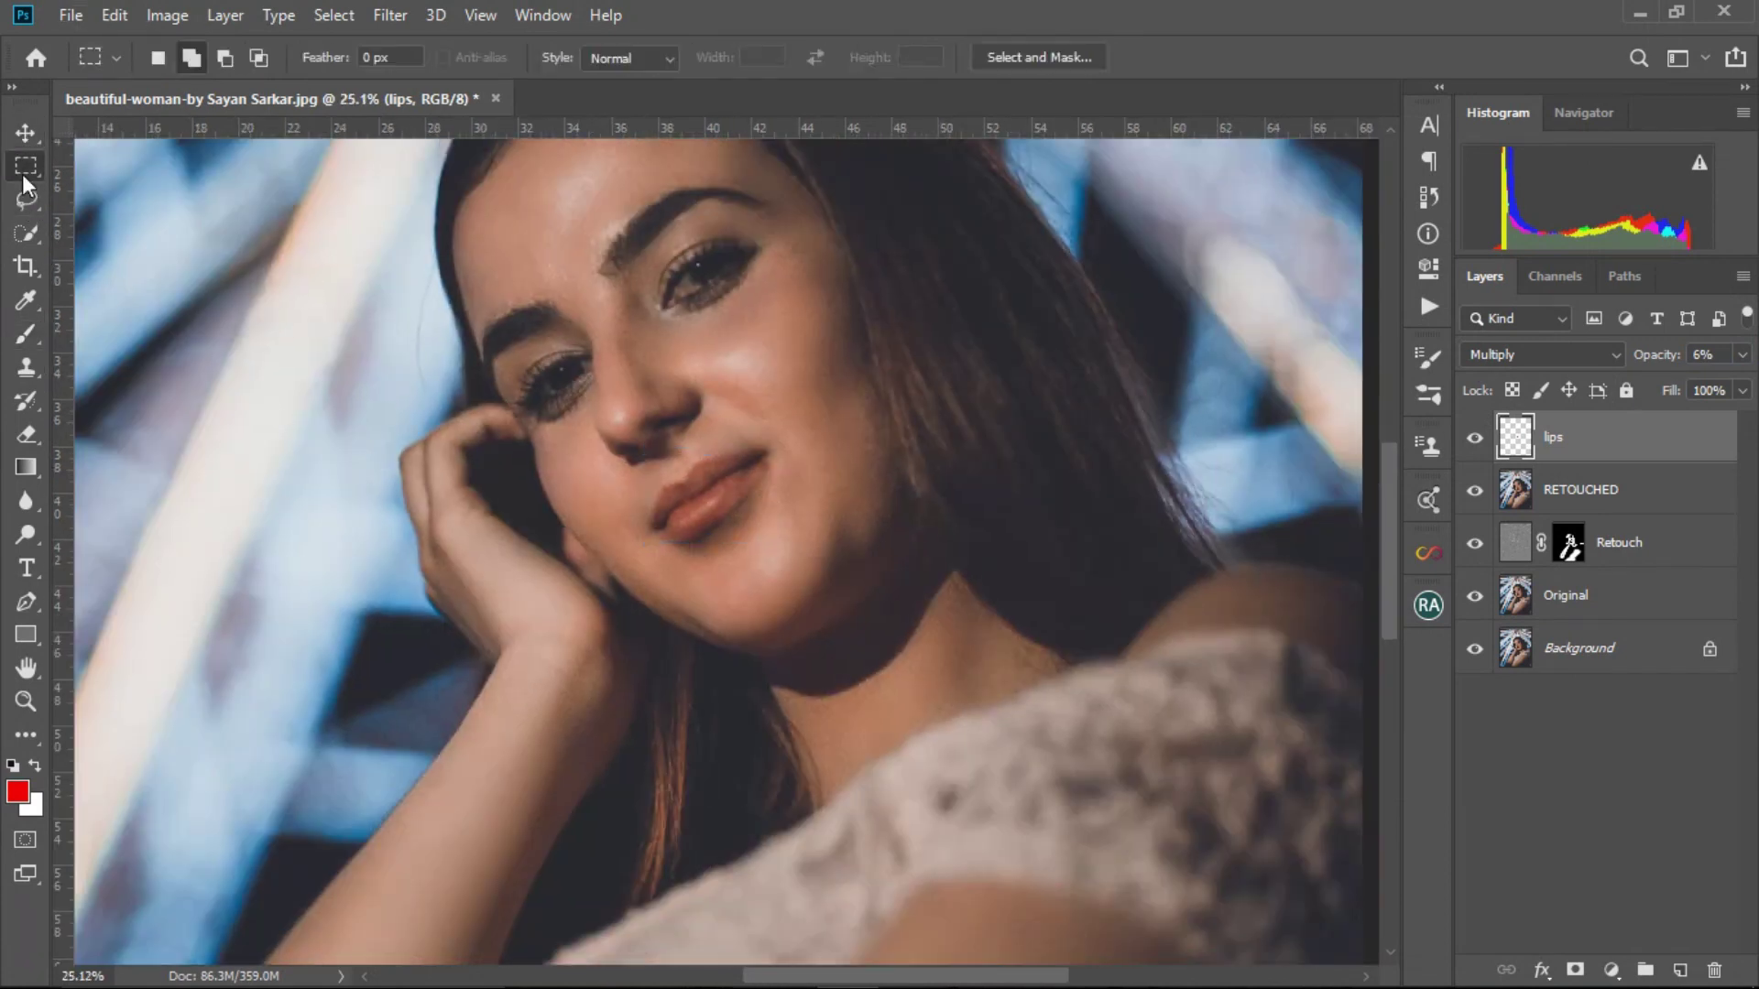
scroll(567, 495, "down", 1)
scroll(719, 536, "up", 1)
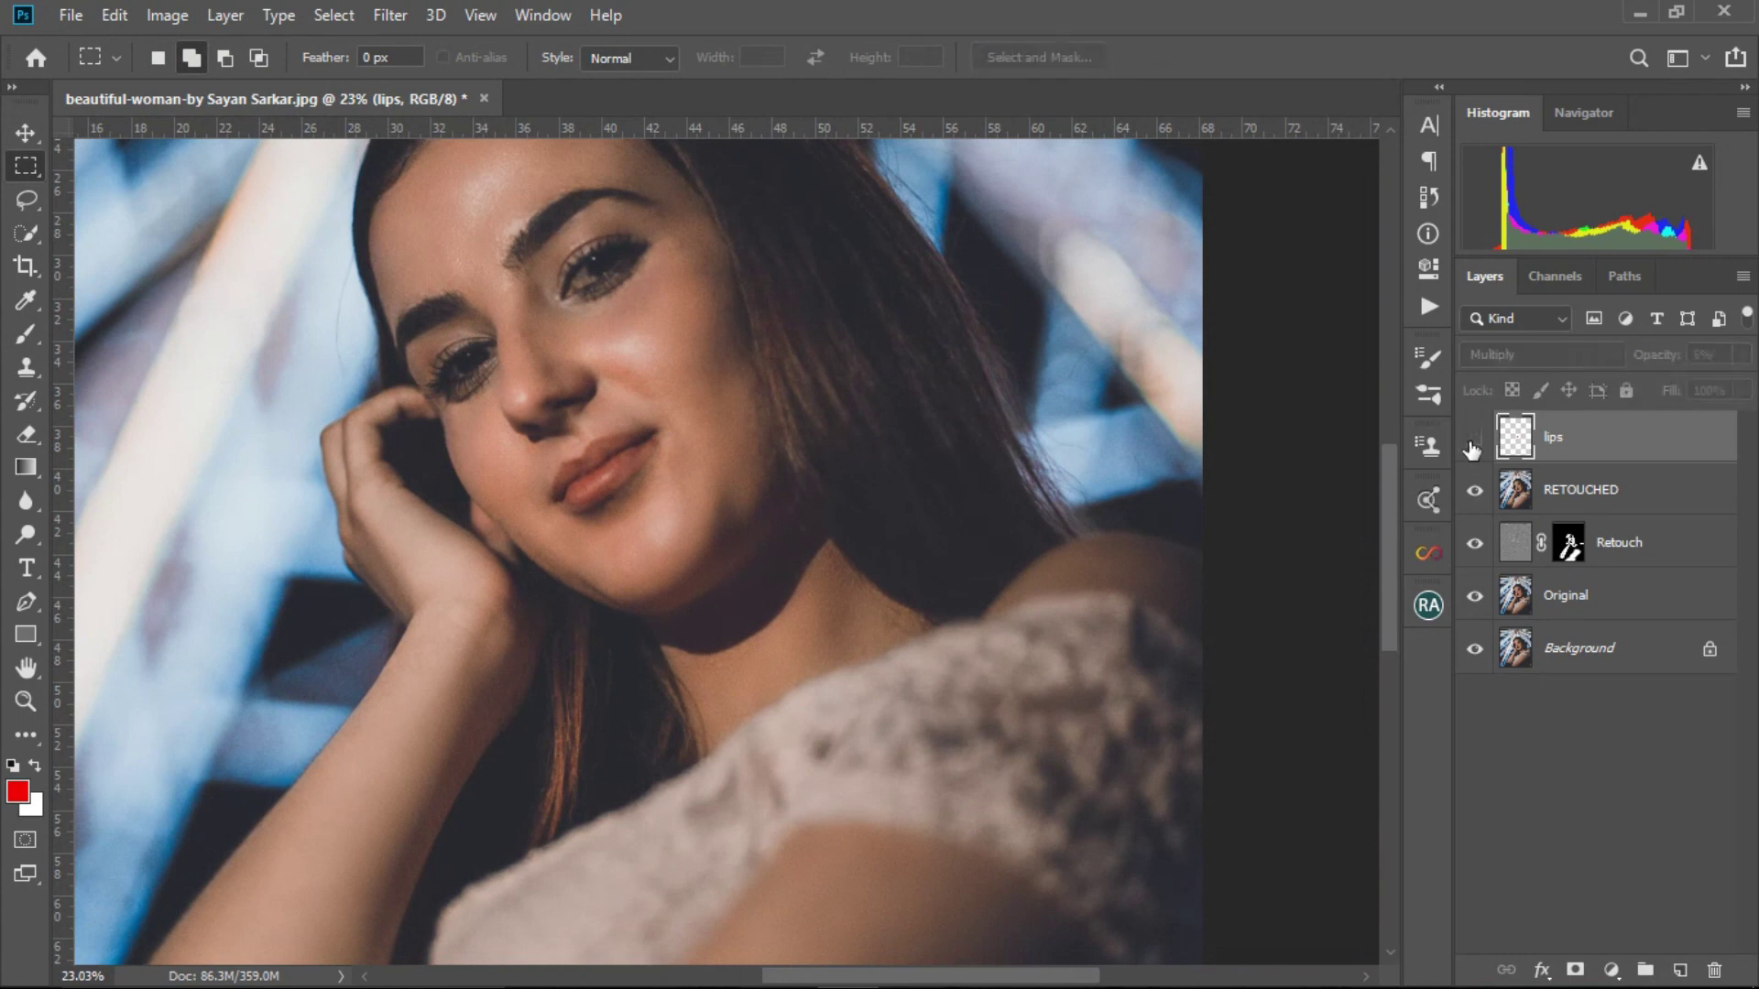
scroll(558, 554, "down", 2)
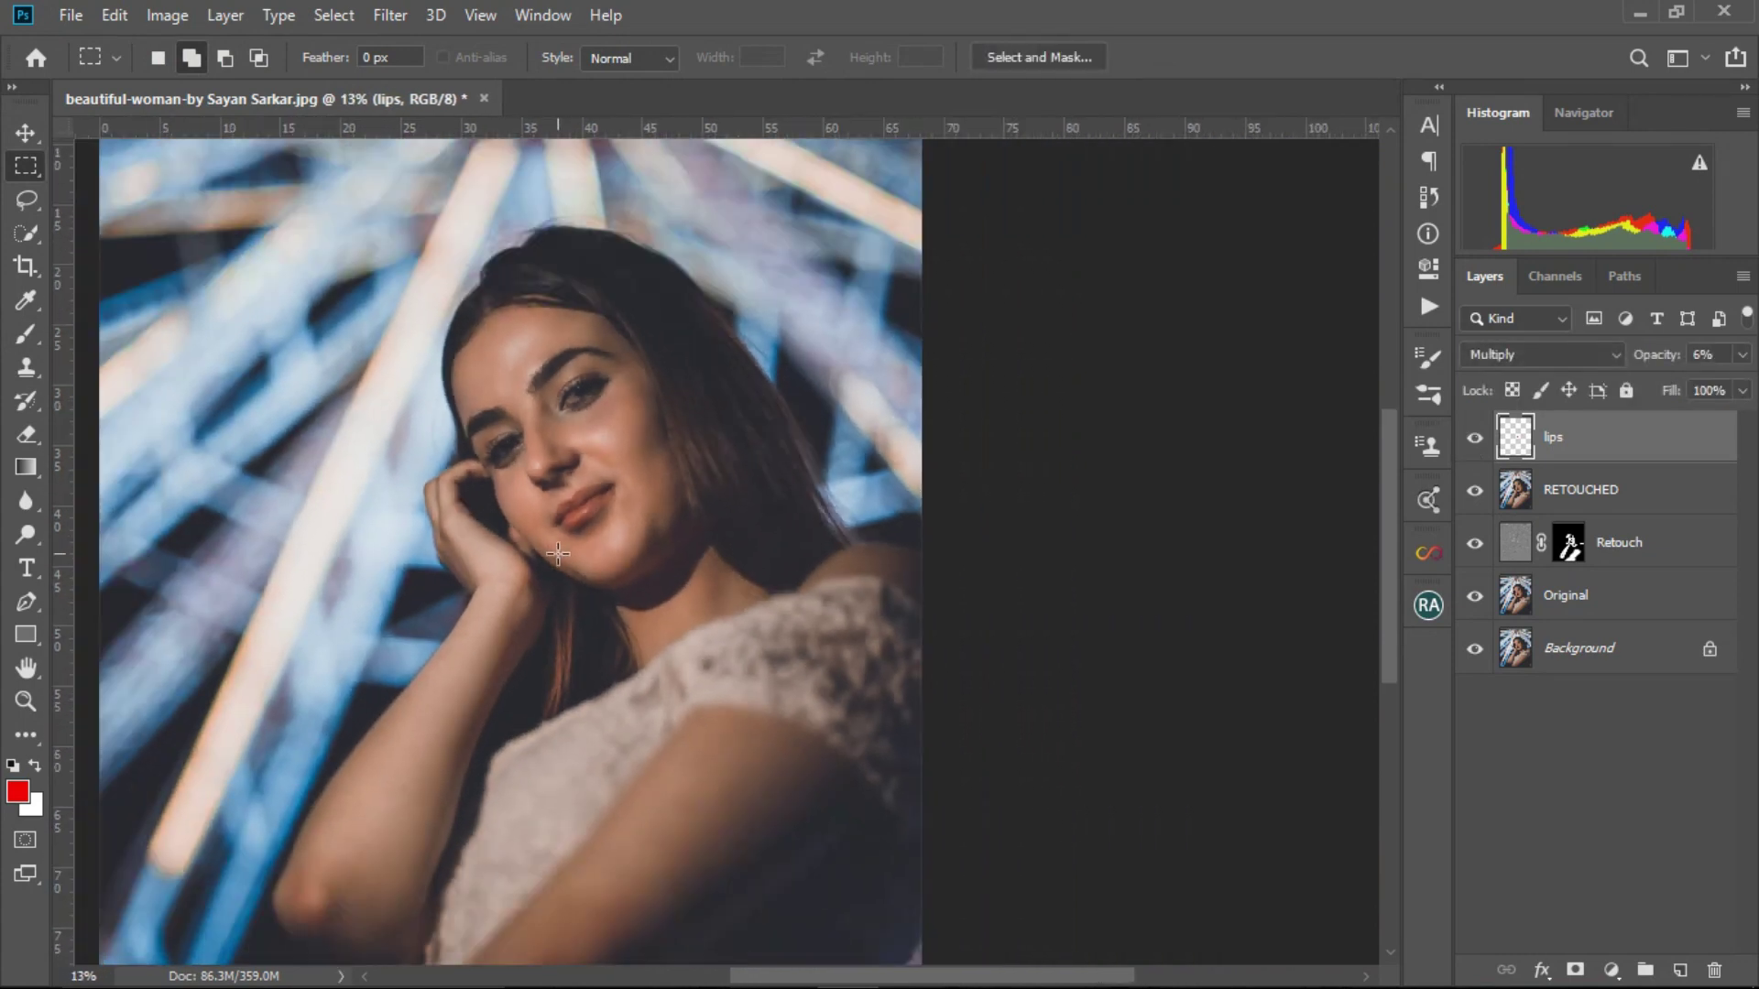
scroll(557, 553, "down", 3)
scroll(831, 538, "up", 2)
scroll(830, 538, "down", 1)
scroll(831, 538, "up", 1)
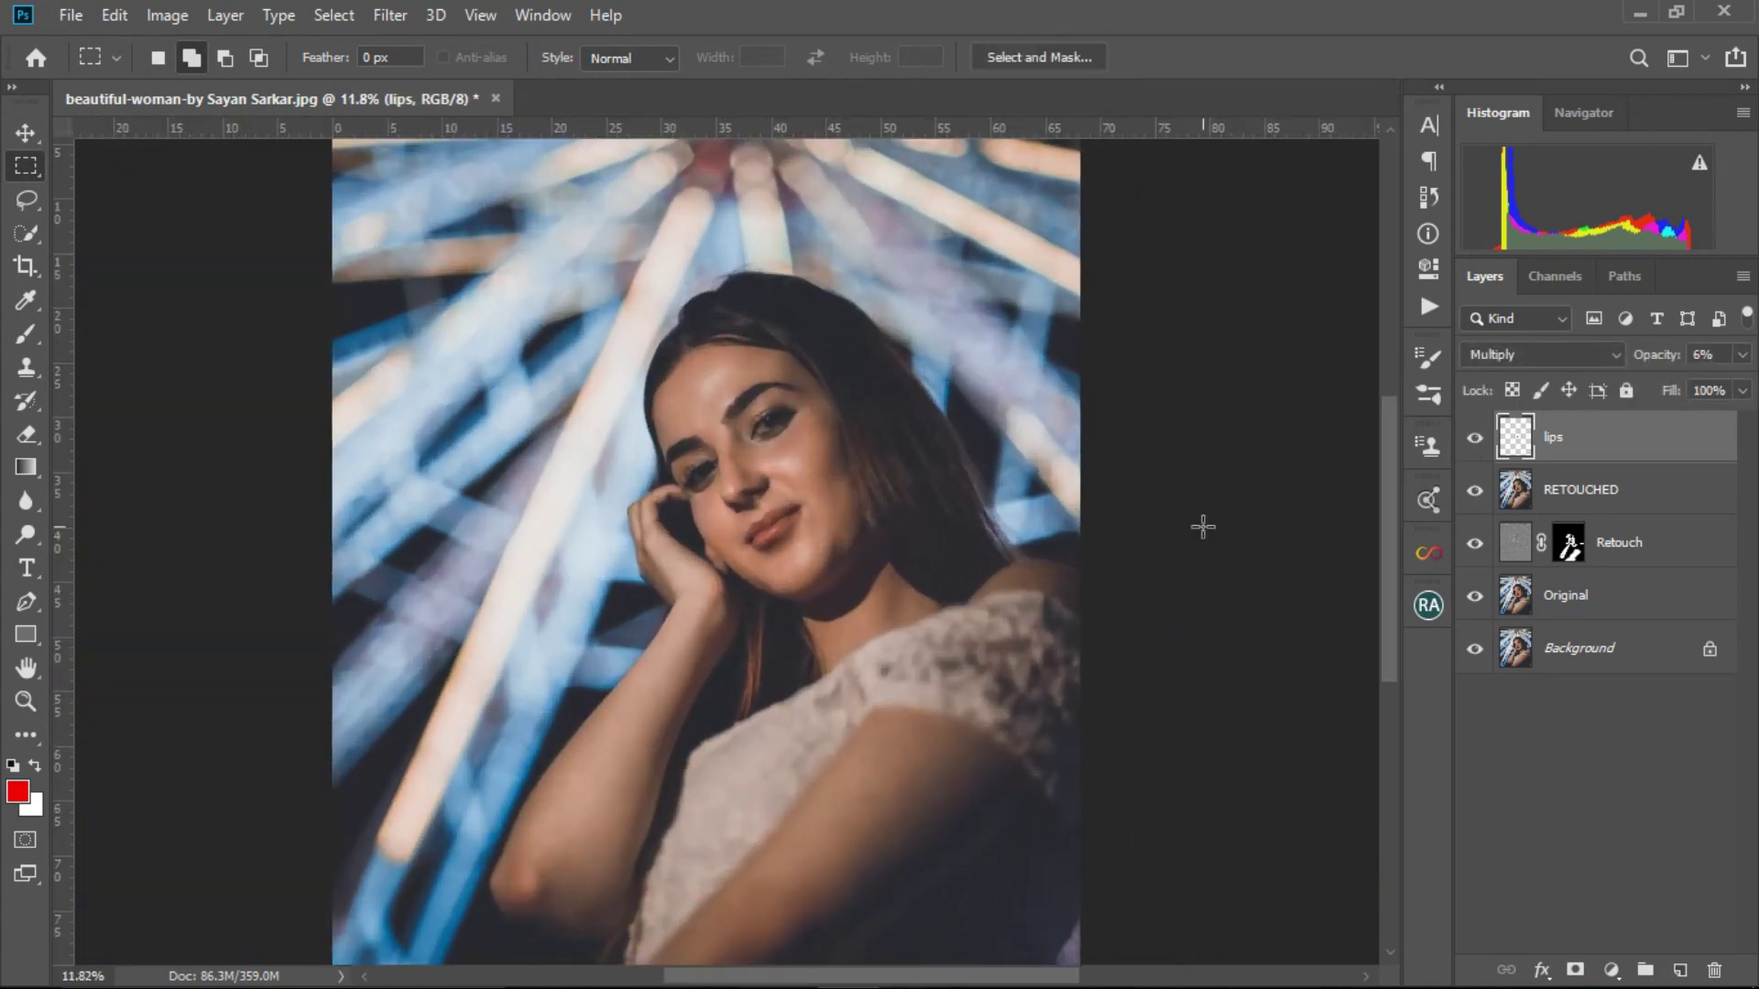
type("5")
key("Return")
- Create a new blank layer above the lips layer and name it eye
left_click(1680, 969)
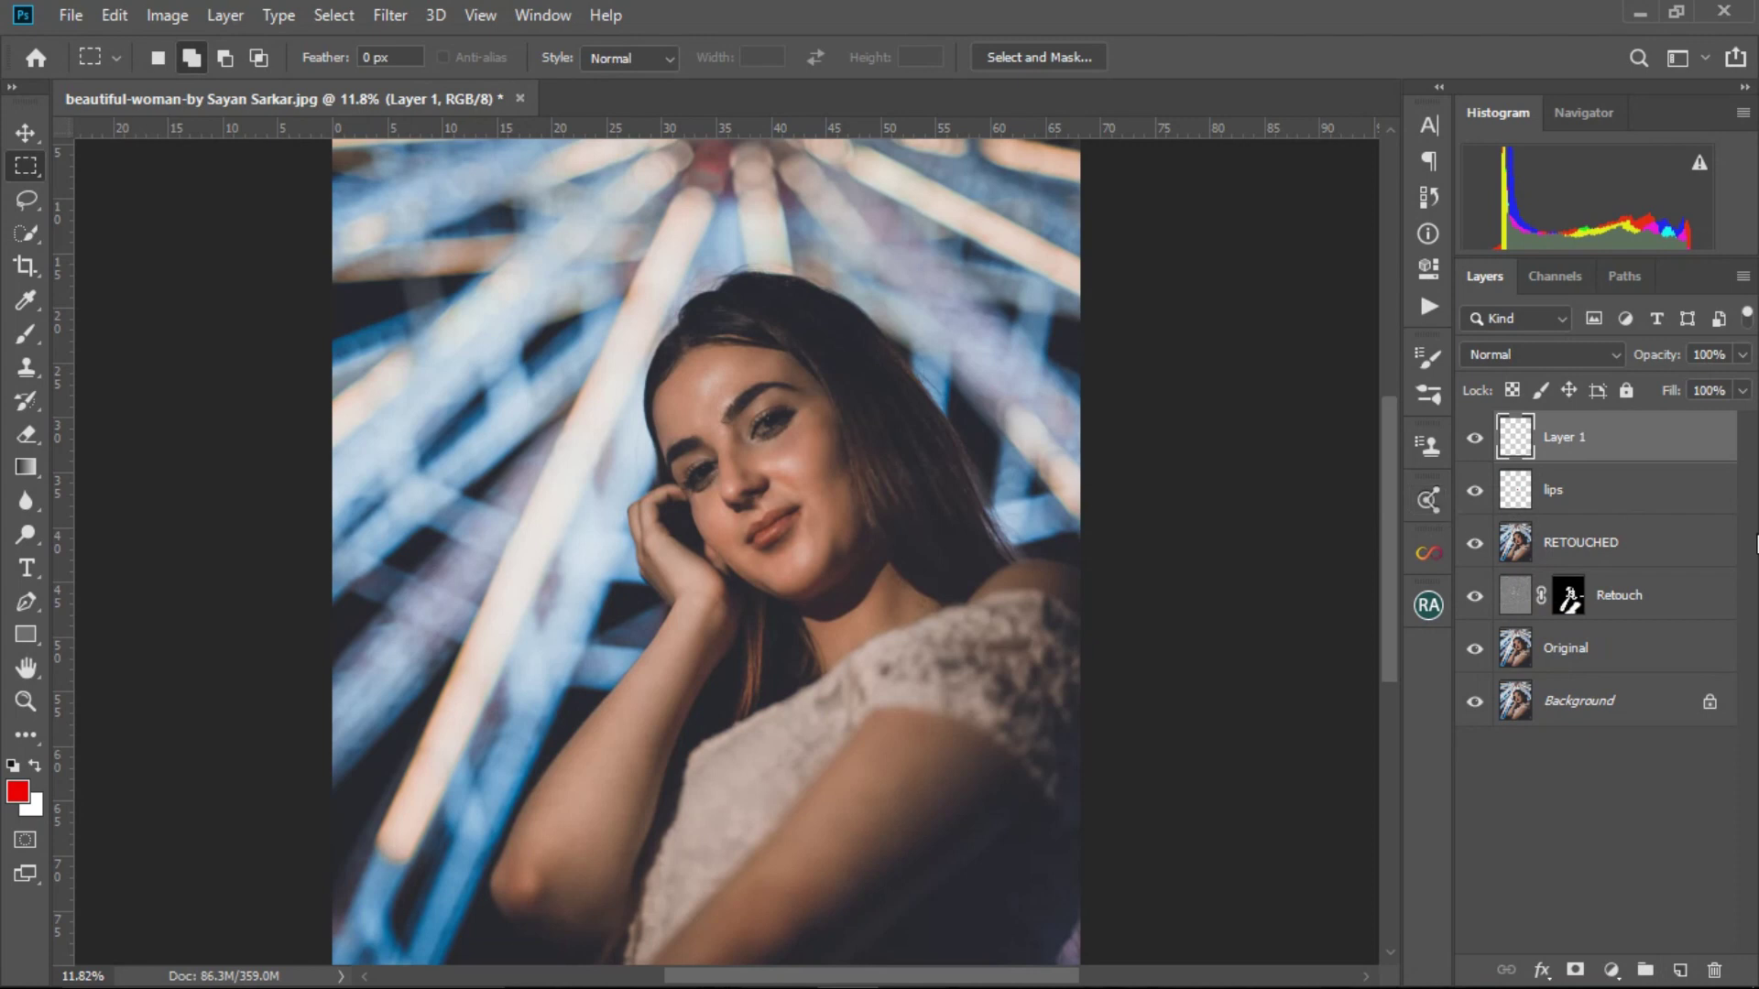
double_click(1572, 438)
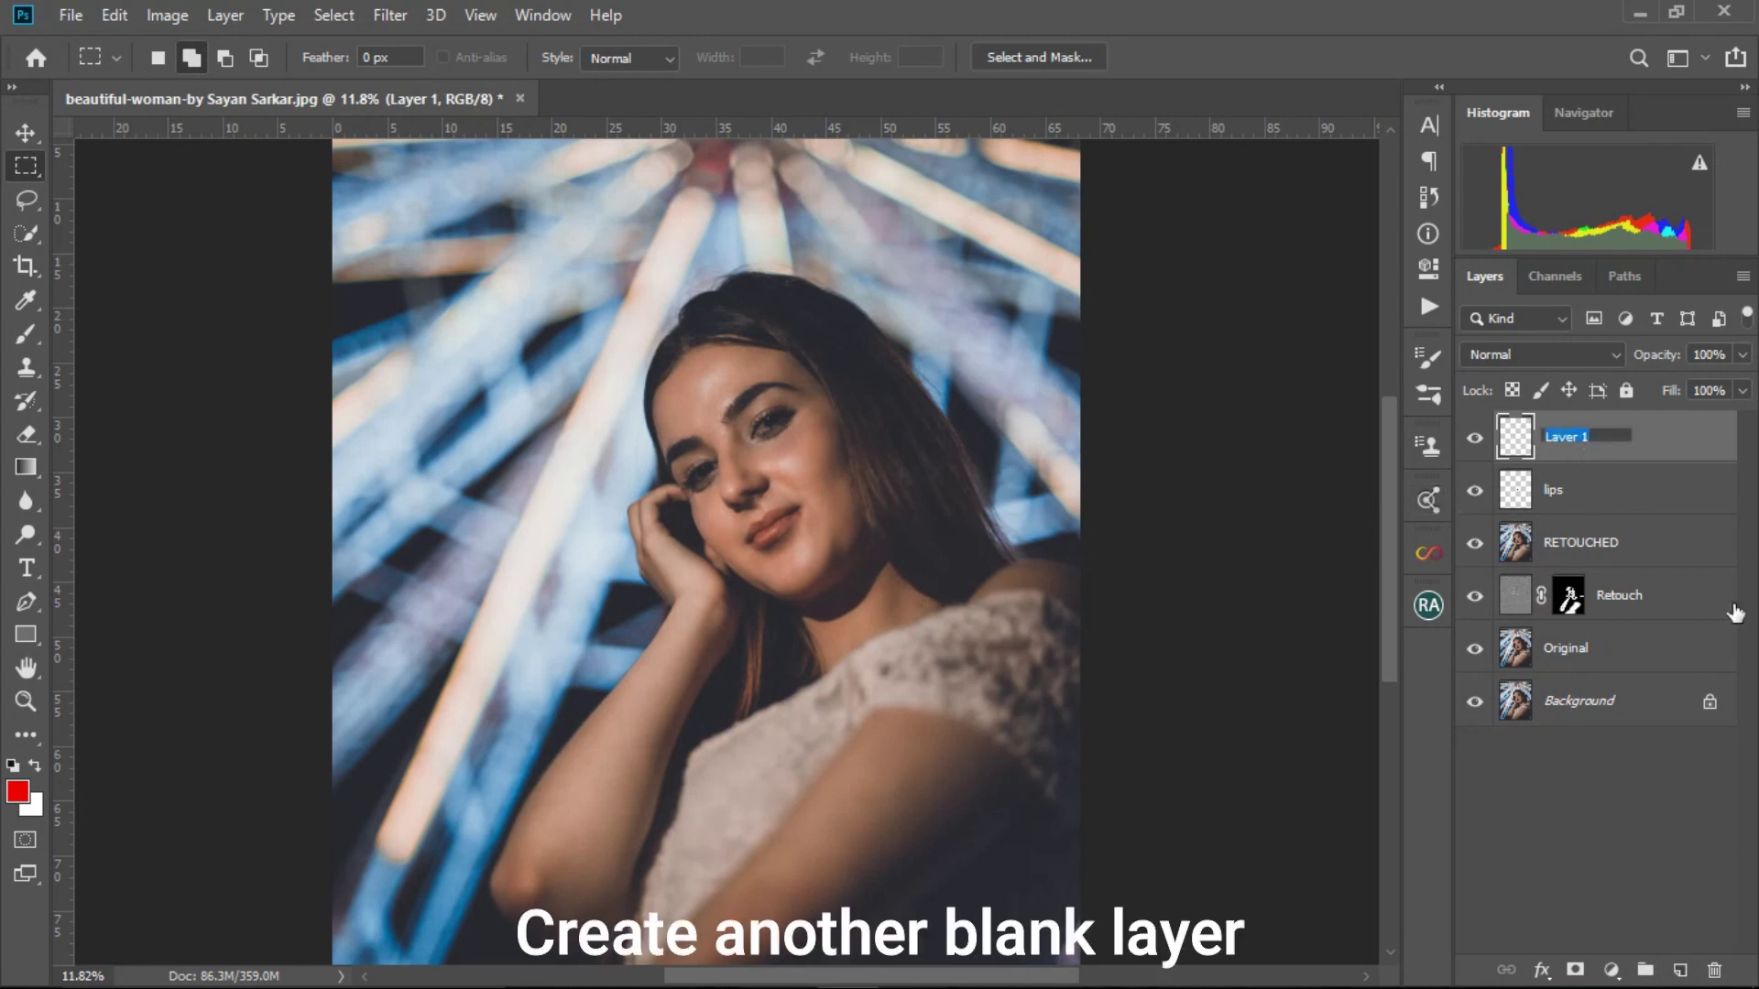
type("eye")
key("Return")
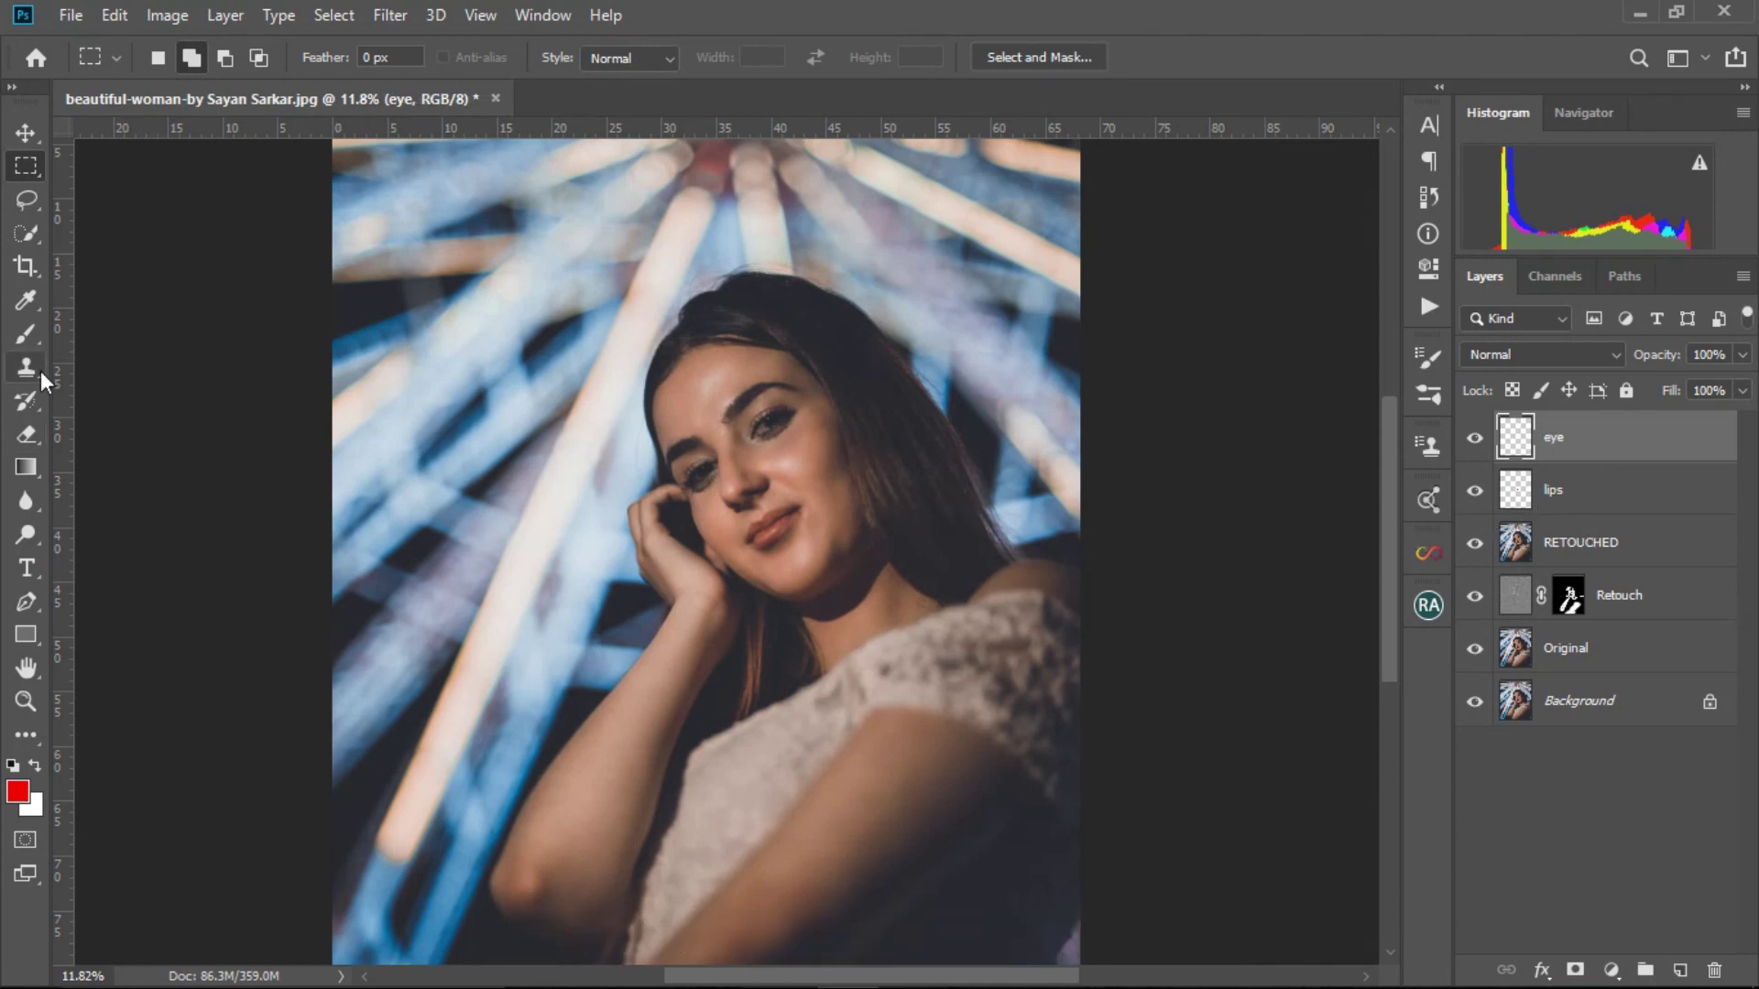
- Paint white over the whites of both eyes on the eye layer with a small soft brush
key("b")
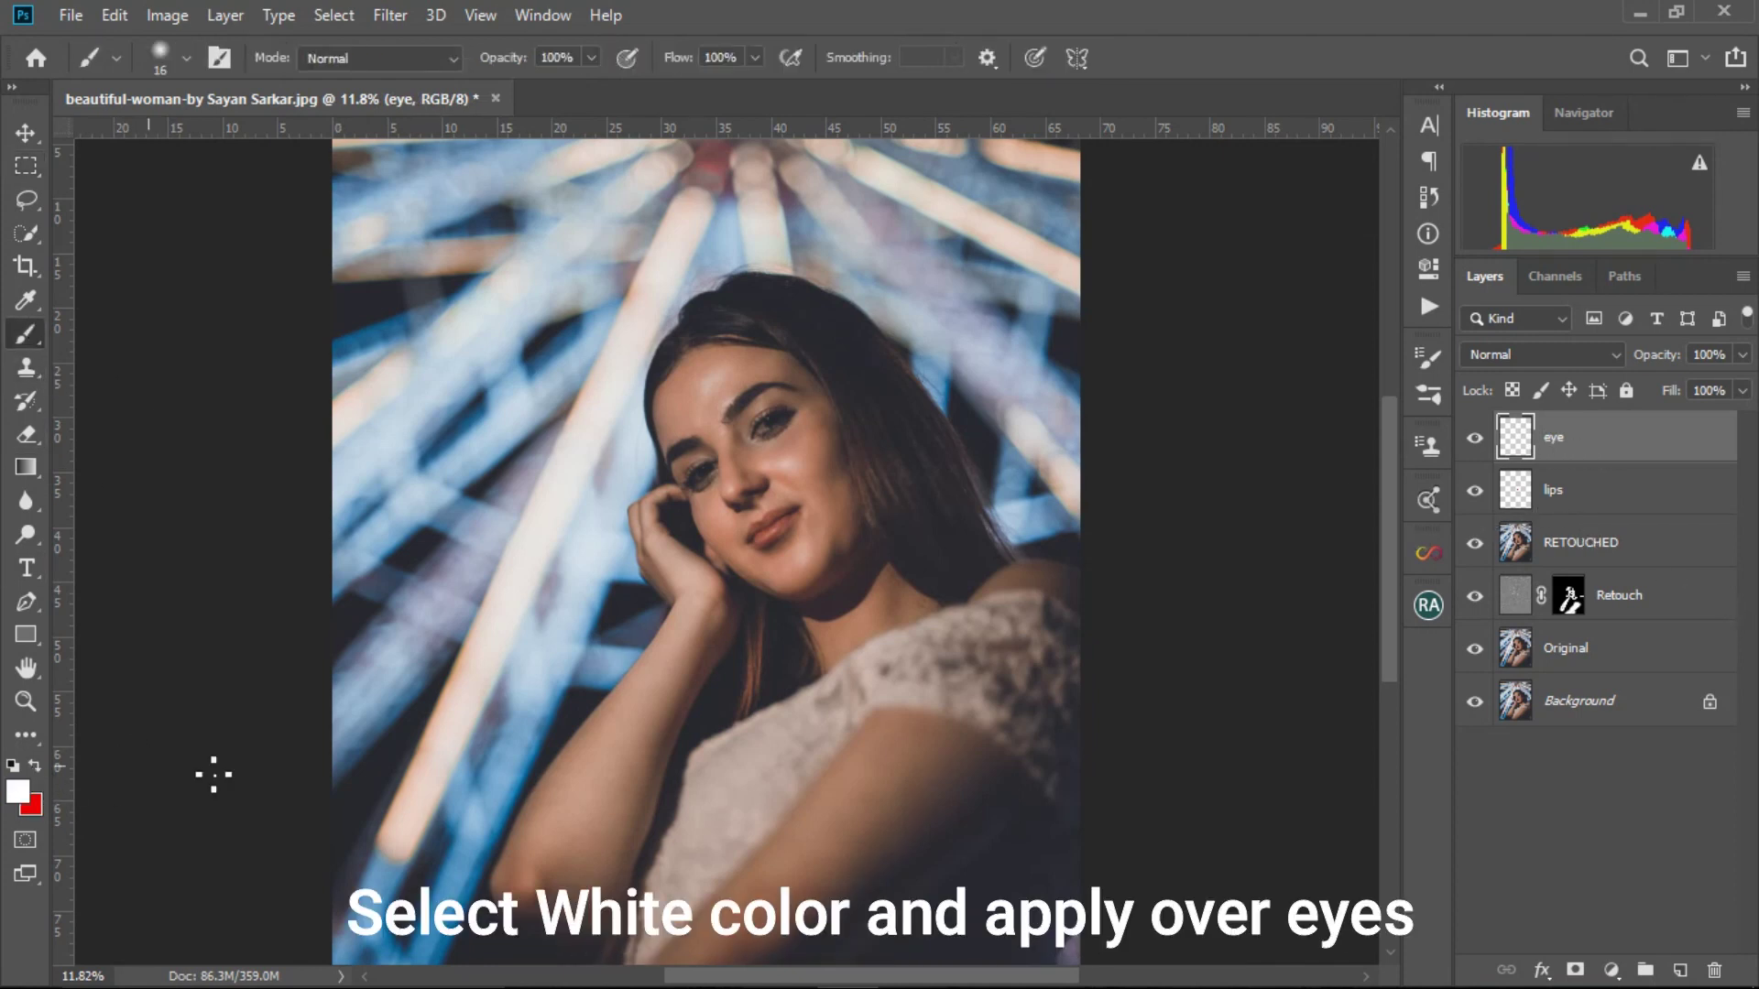
scroll(823, 593, "up", 10)
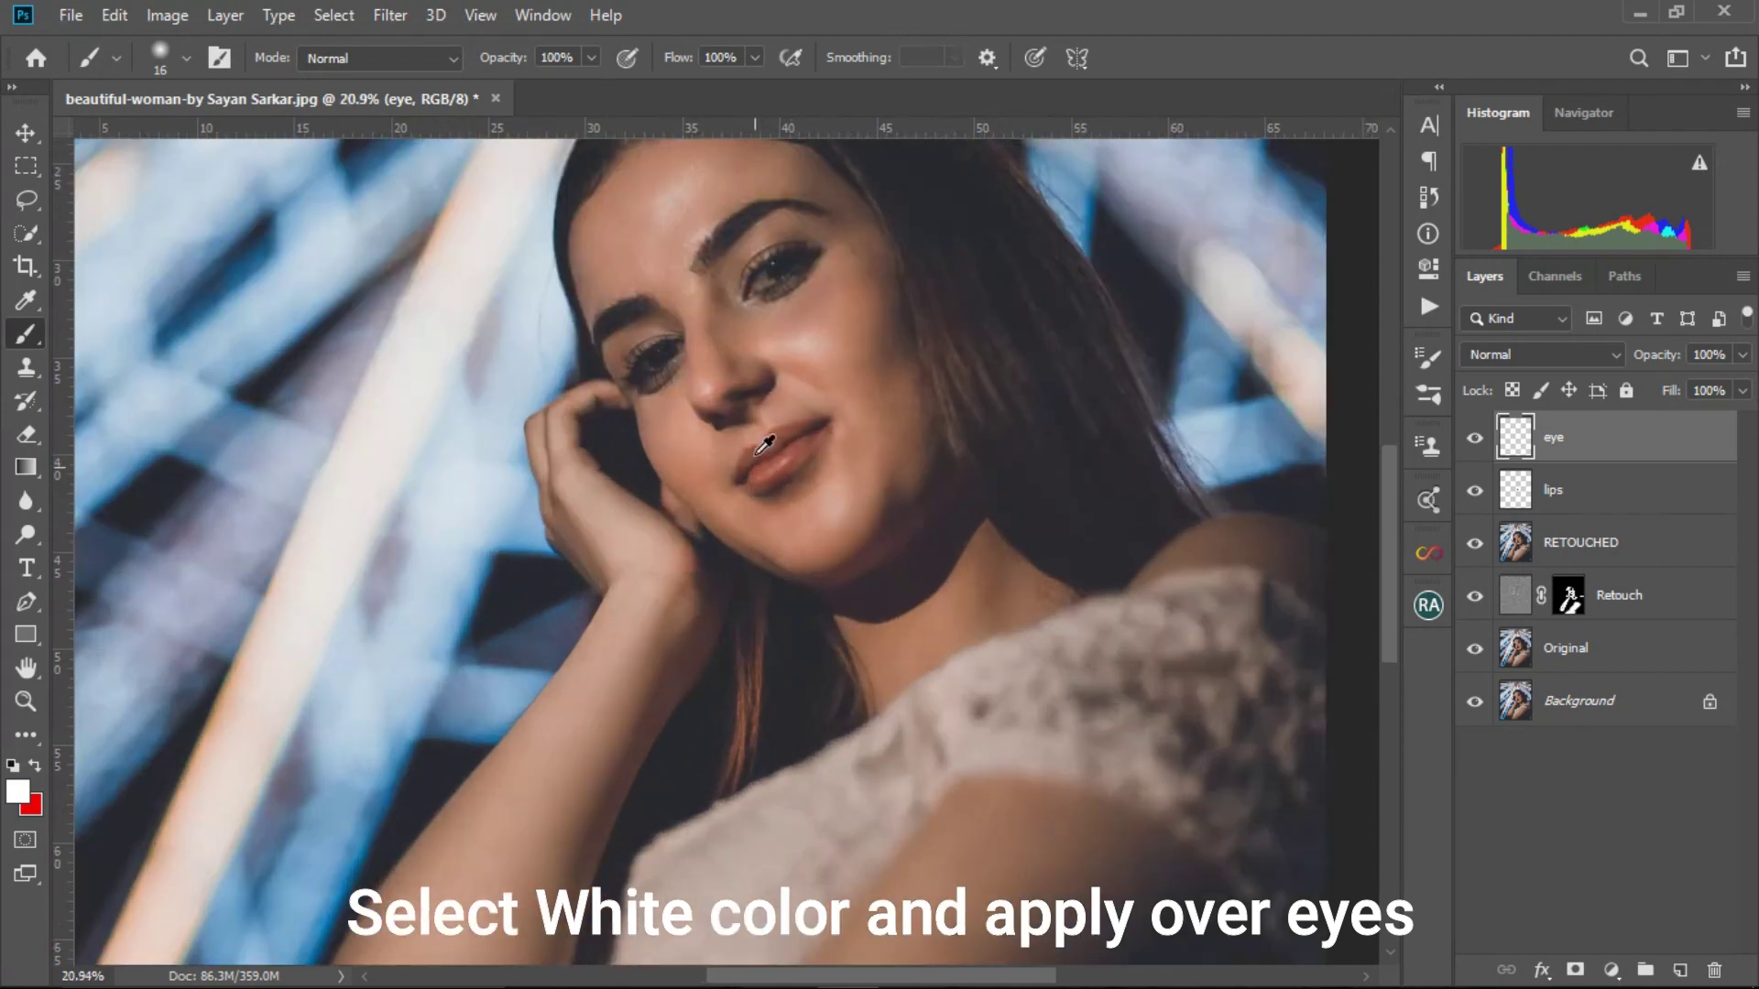
scroll(831, 448, "up", 2)
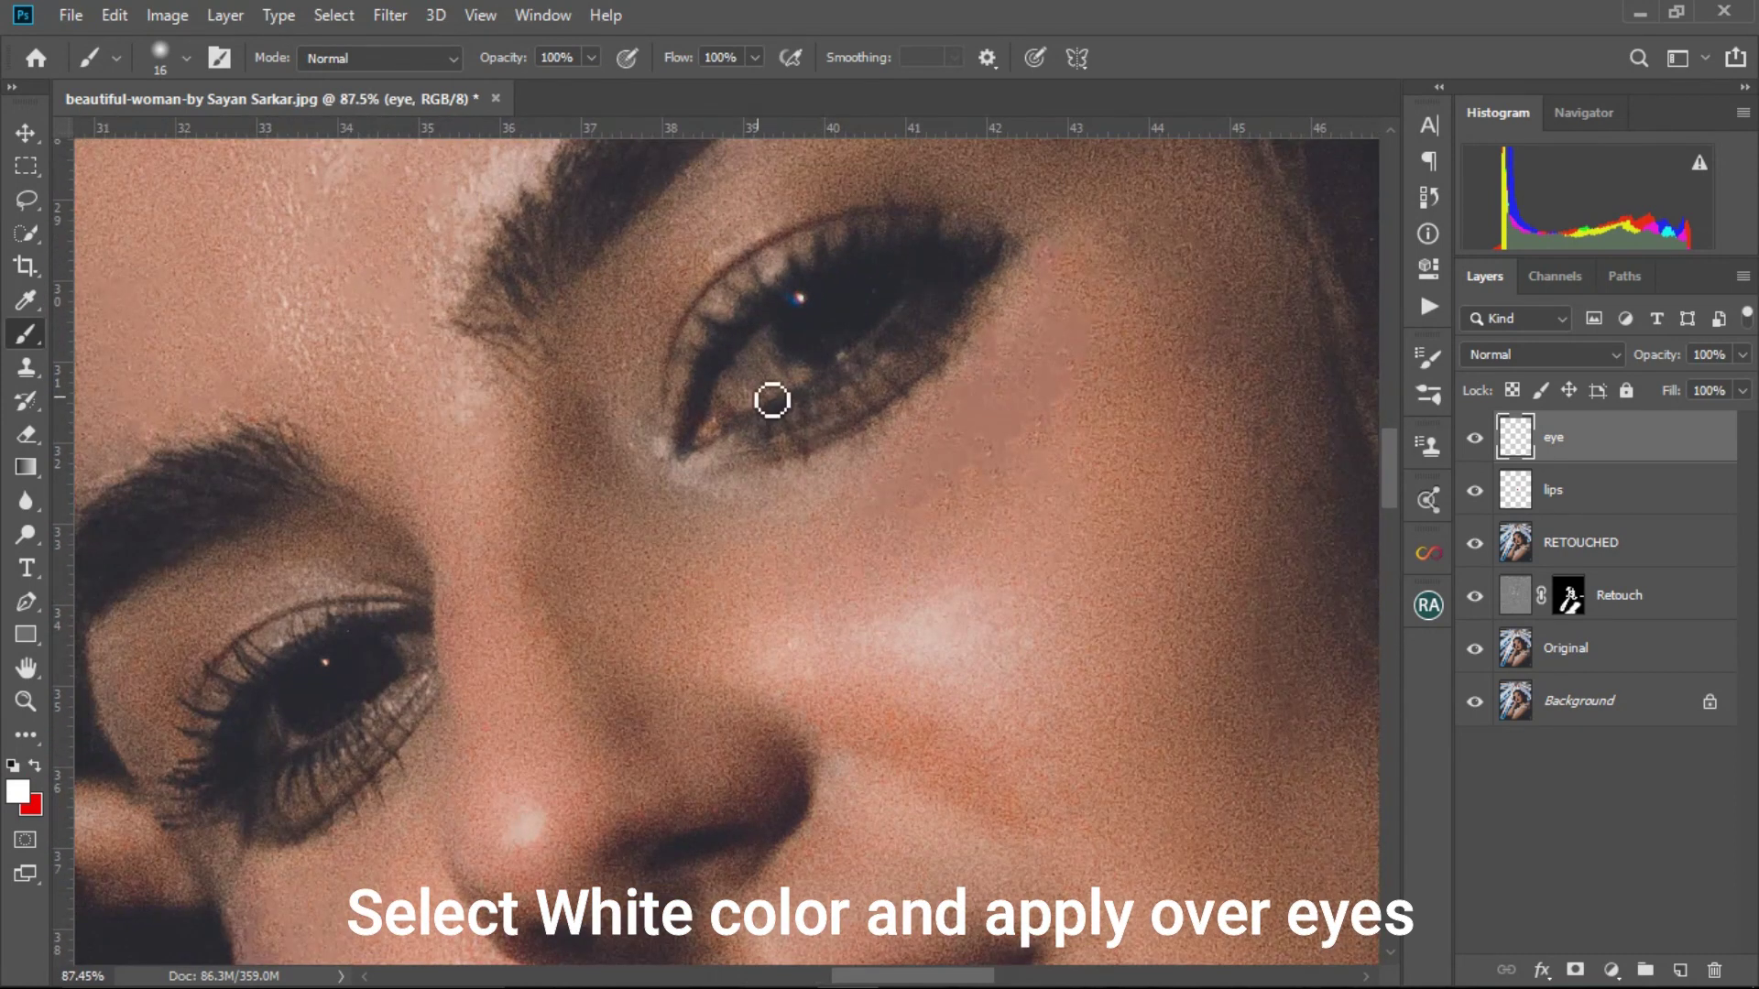
scroll(806, 403, "up", 1)
mouse_move(765, 408)
left_mouse_down()
mouse_move(696, 443)
mouse_move(732, 390)
mouse_move(683, 467)
mouse_move(788, 410)
mouse_move(737, 421)
left_mouse_up()
scroll(793, 514, "up", 5)
mouse_move(672, 474)
left_mouse_down()
mouse_move(656, 519)
mouse_move(687, 511)
mouse_move(686, 456)
mouse_move(792, 425)
left_mouse_up()
scroll(791, 425, "down", 7)
scroll(612, 677, "up", 7)
mouse_move(609, 602)
left_mouse_down()
mouse_move(641, 648)
mouse_move(634, 625)
left_mouse_up()
scroll(633, 632, "down", 1)
left_click_drag(611, 532, 642, 579)
scroll(511, 655, "up", 5)
mouse_move(333, 612)
left_mouse_down()
mouse_move(384, 720)
mouse_move(343, 660)
left_mouse_up()
- Set the eye layer's opacity to 6% and check the brightened eyes across the portrait
scroll(663, 660, "down", 18)
left_click_drag(1663, 354, 1533, 375)
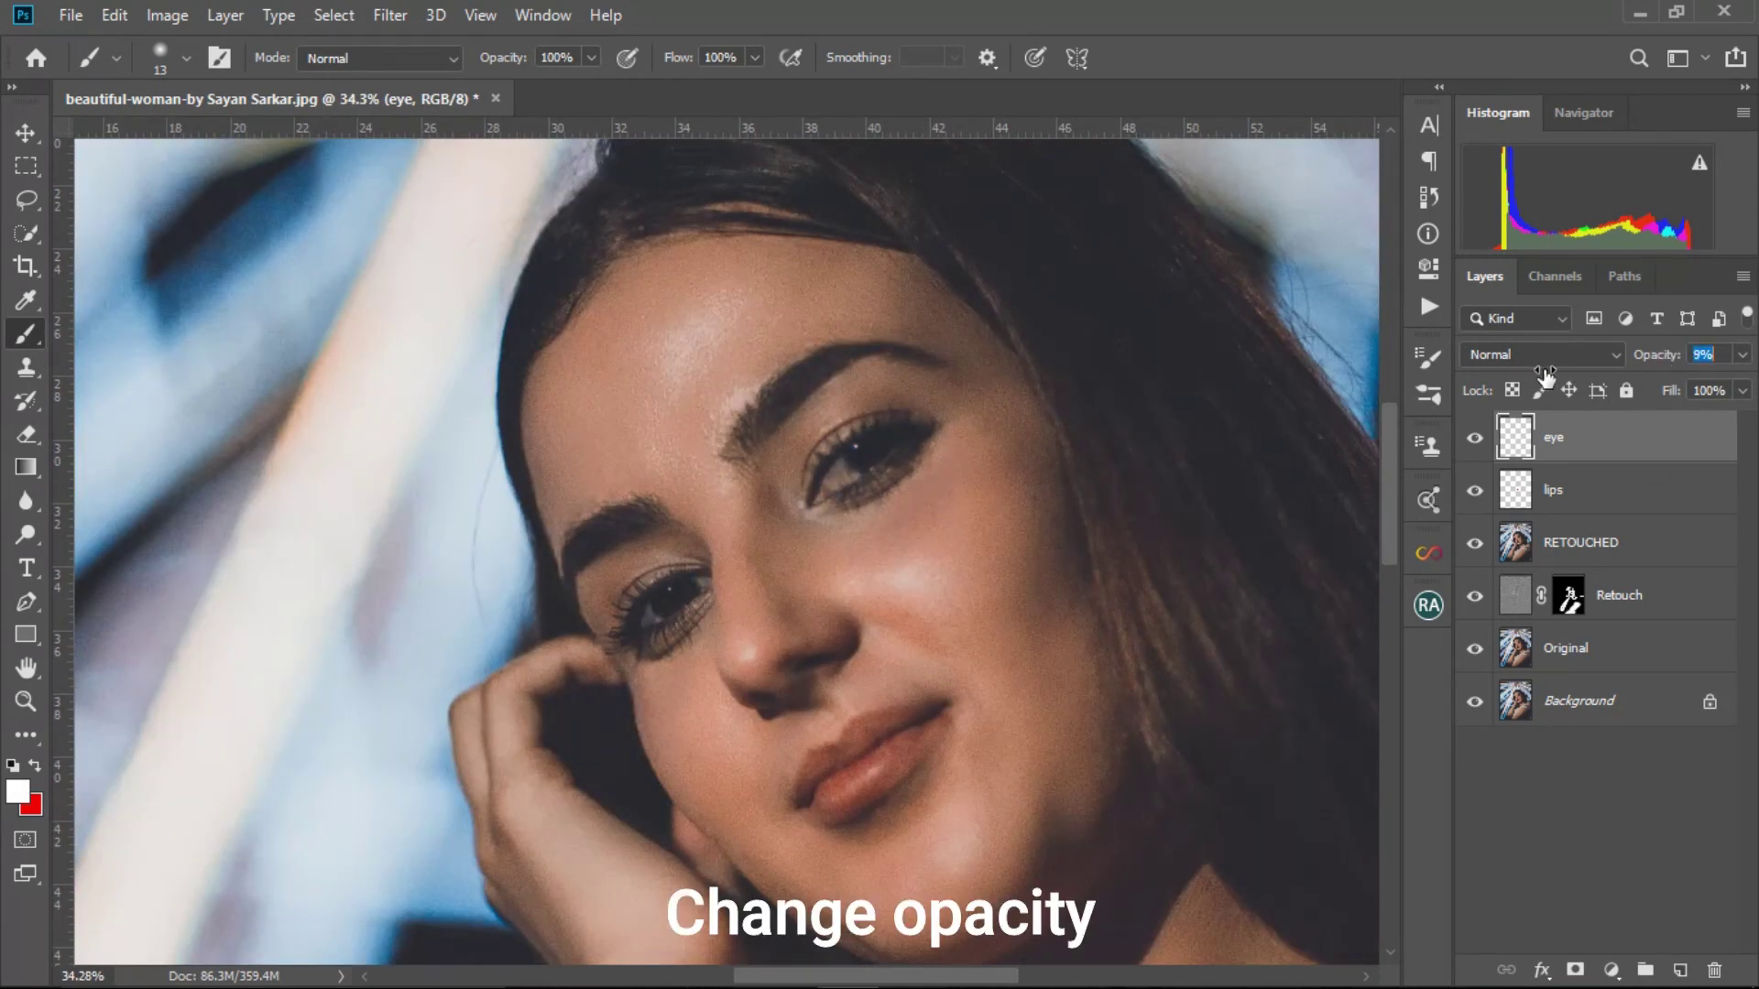
left_click_drag(1544, 376, 1544, 376)
type("6")
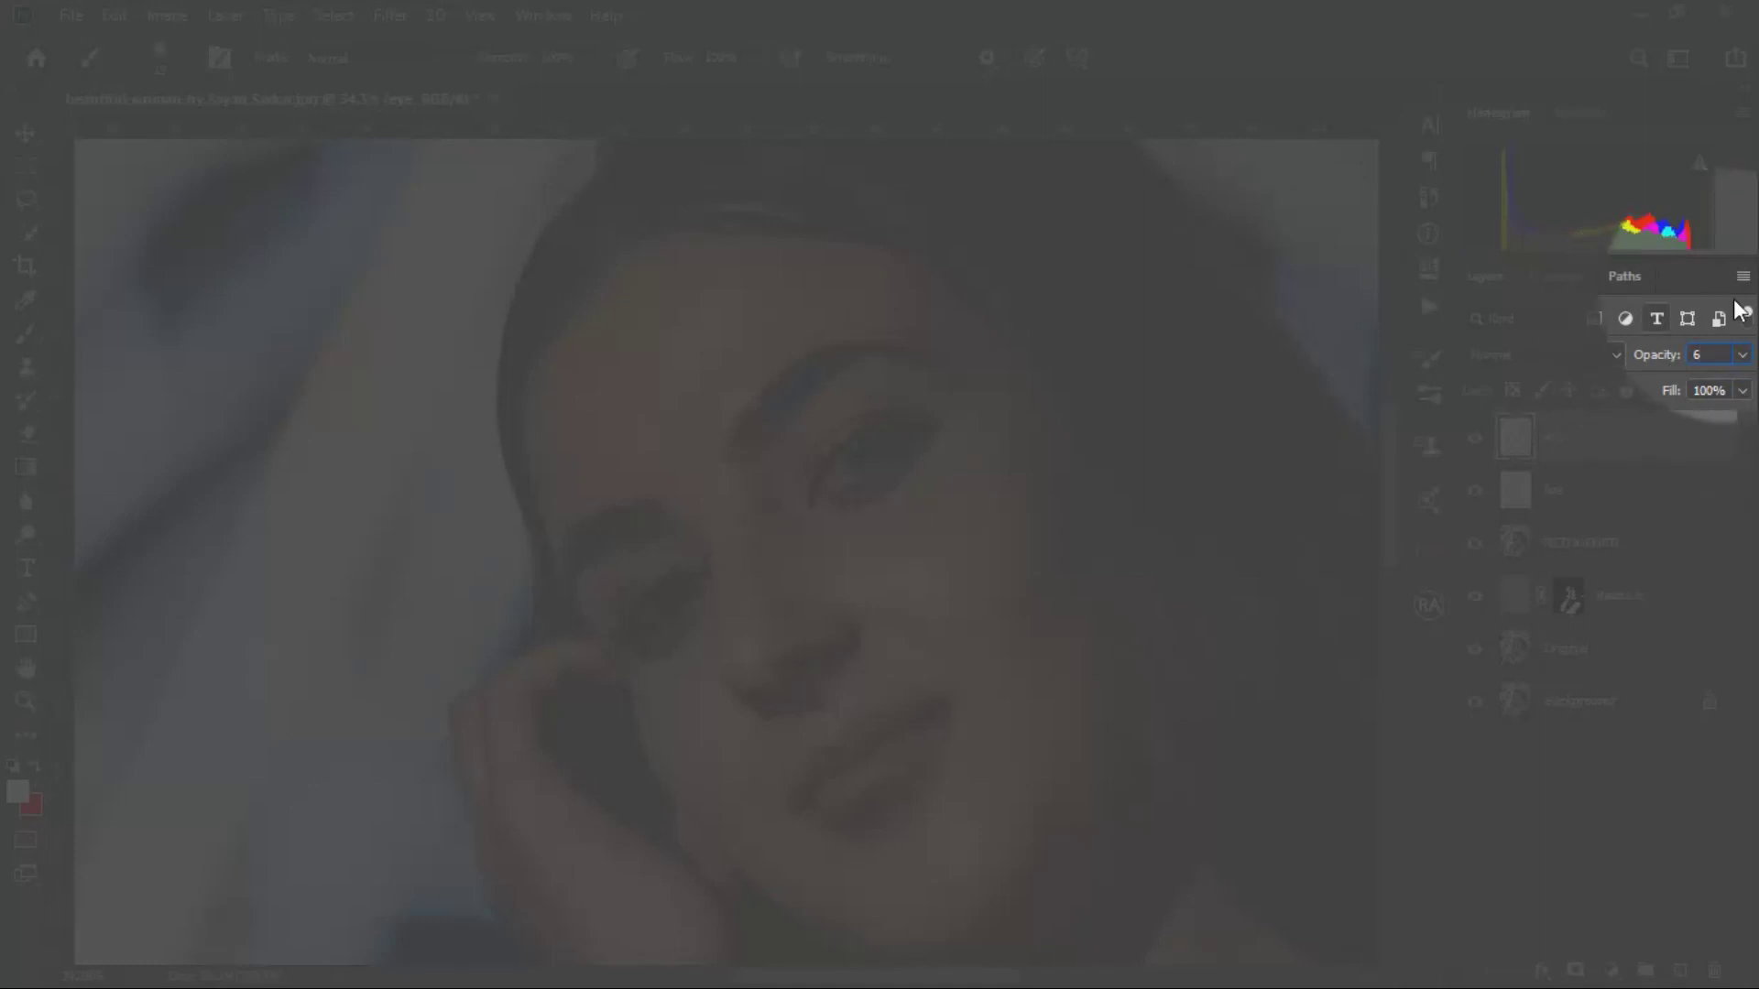
key("Return")
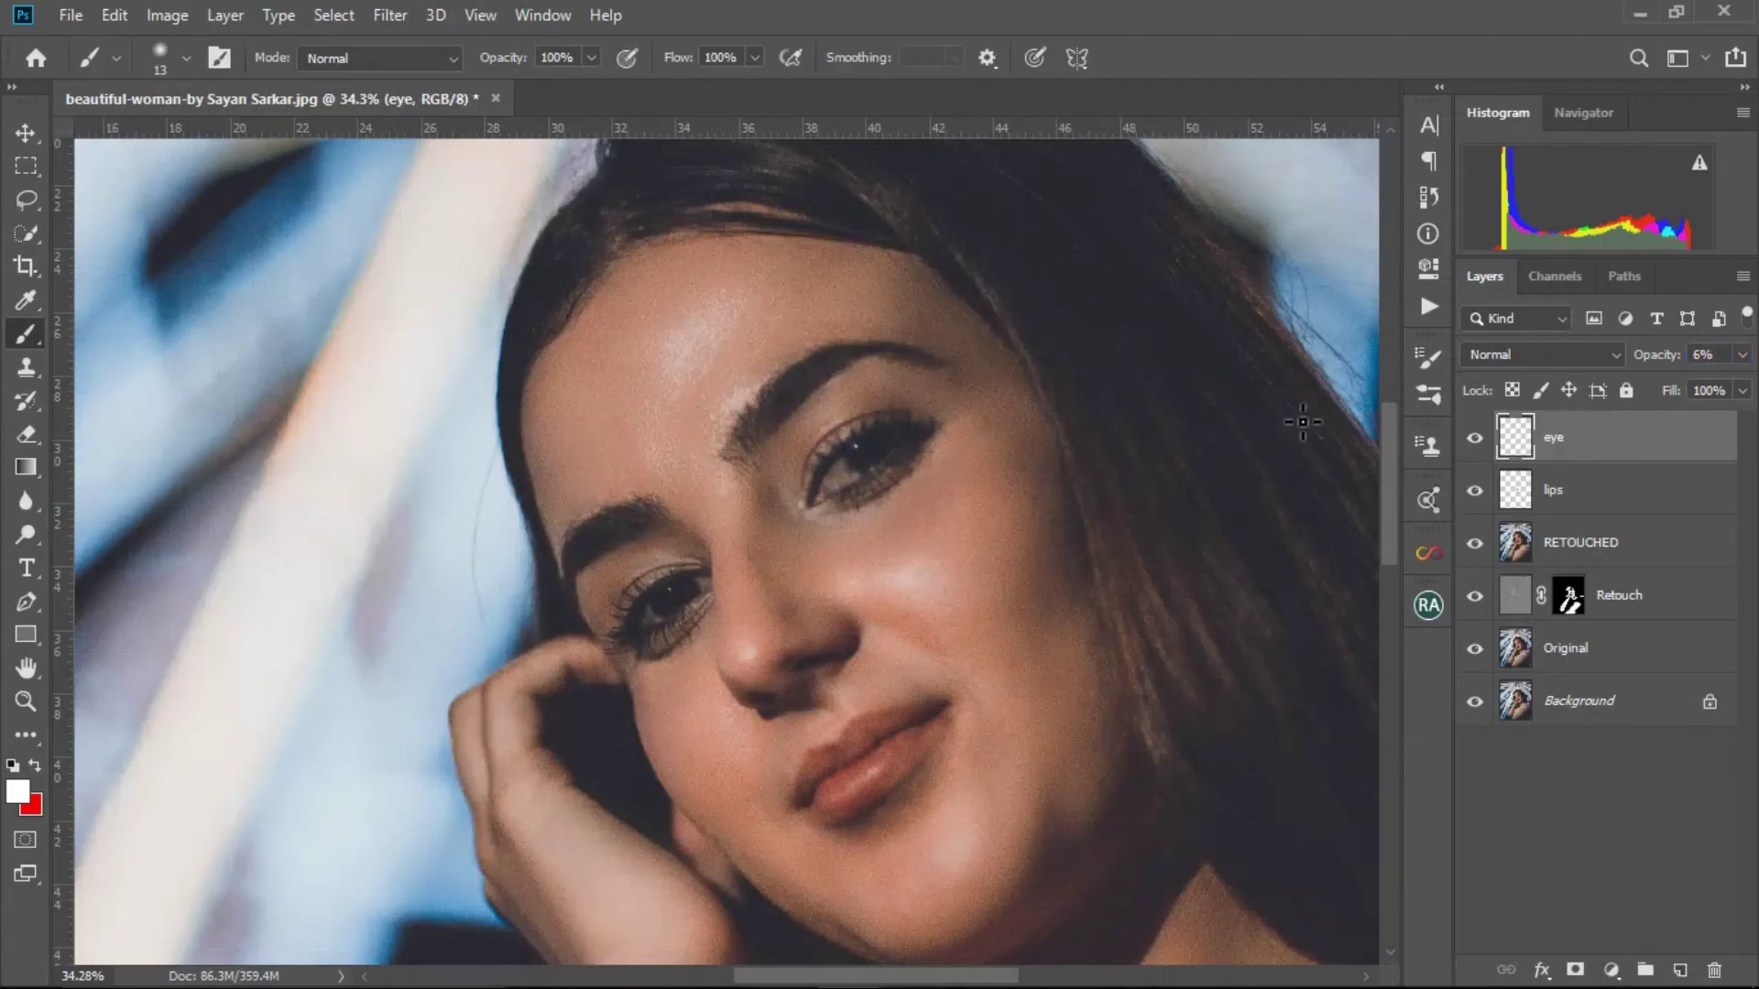
left_click(25, 133)
scroll(641, 430, "down", 1)
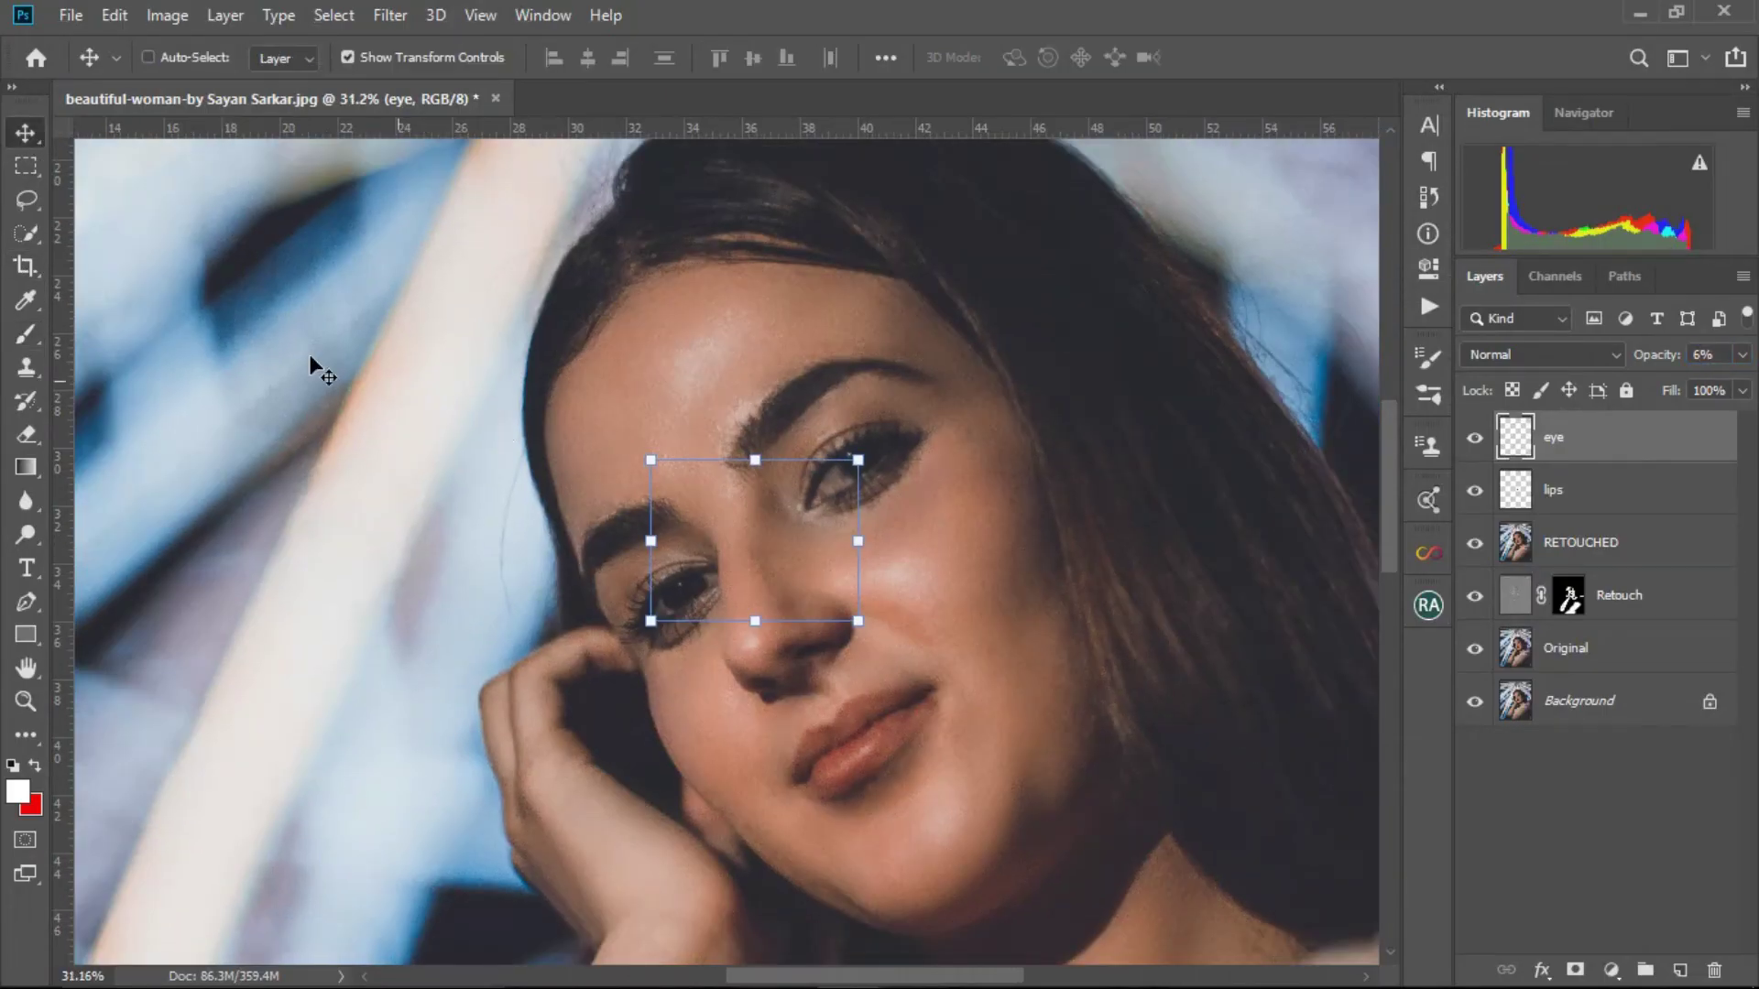
left_click(26, 166)
scroll(1041, 629, "down", 4)
scroll(893, 685, "up", 1)
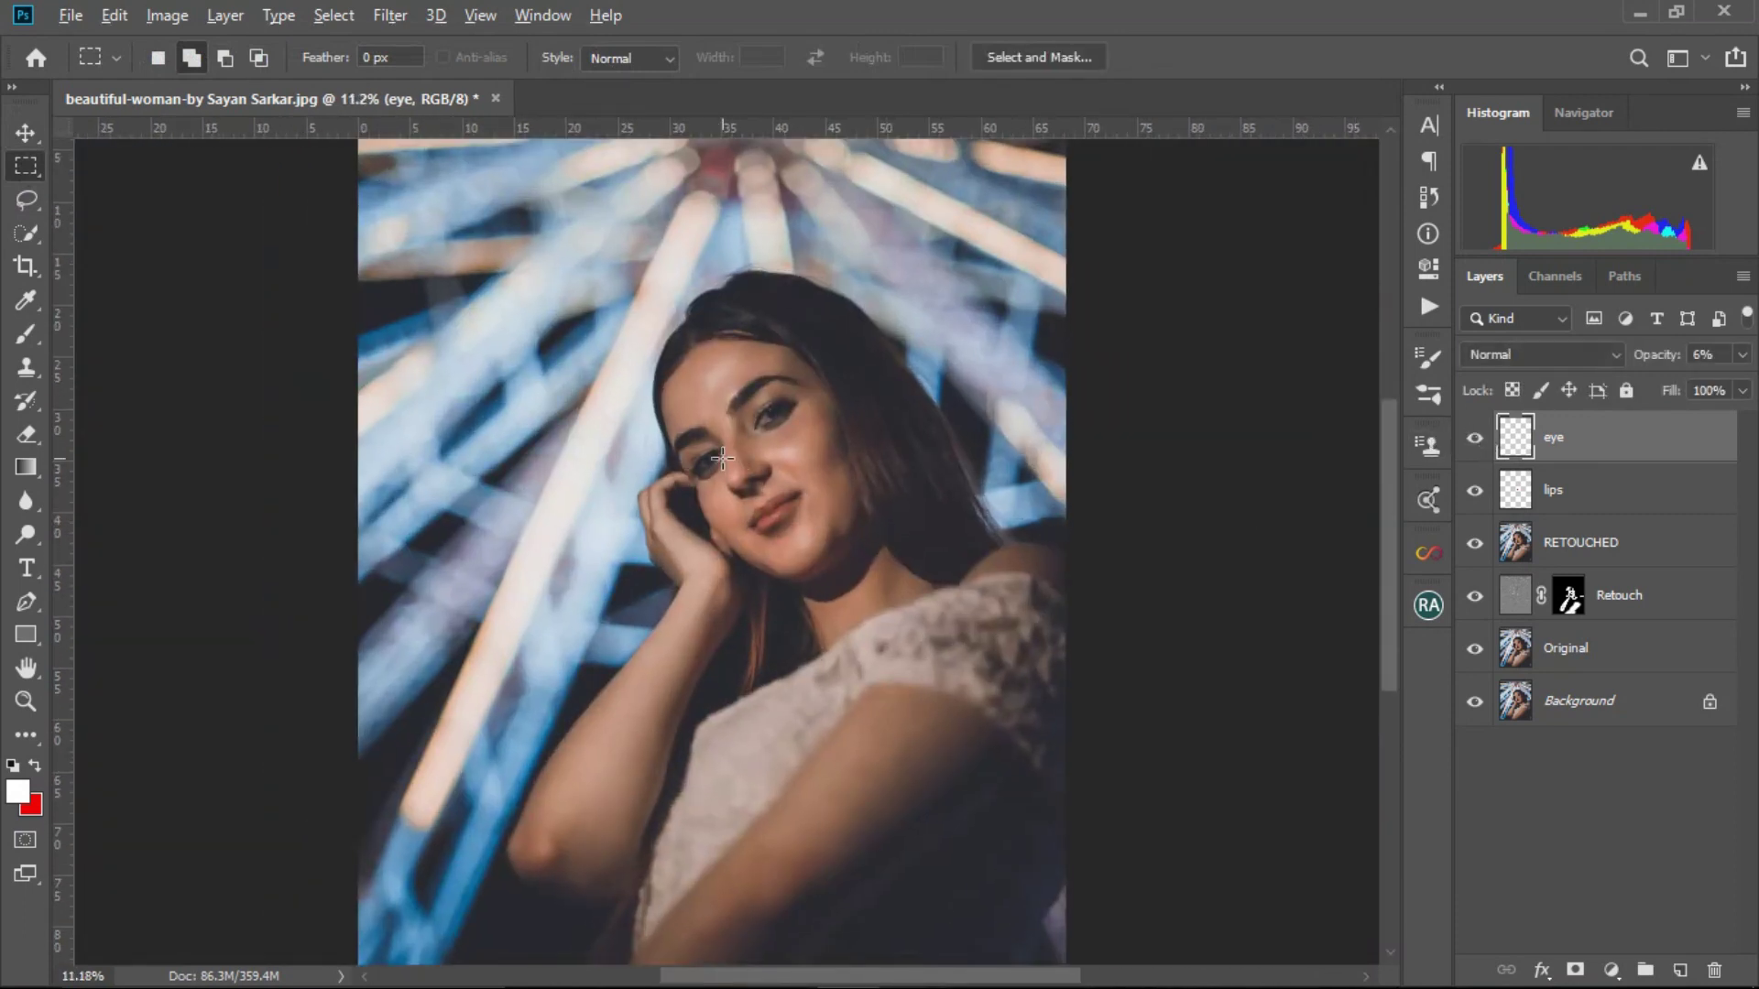
scroll(719, 459, "up", 2)
- Create another blank layer on top of the eye layer and name it eye light
left_click(1680, 970)
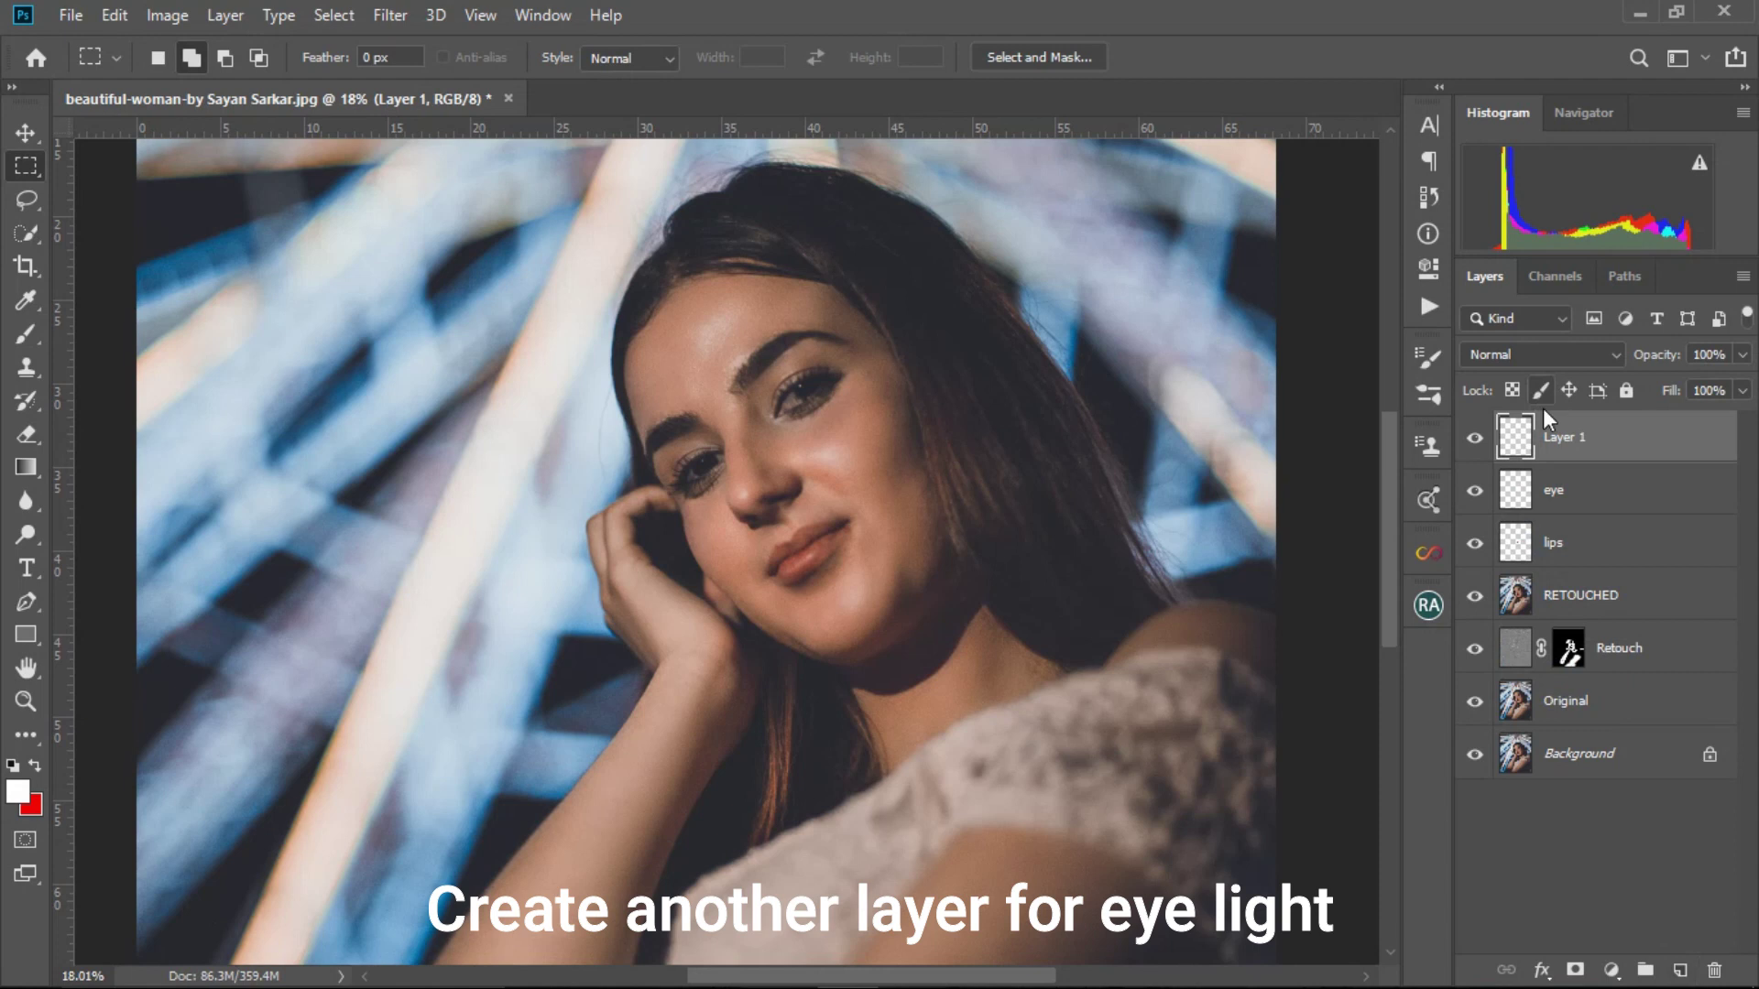
double_click(1563, 446)
type("e")
key("Return")
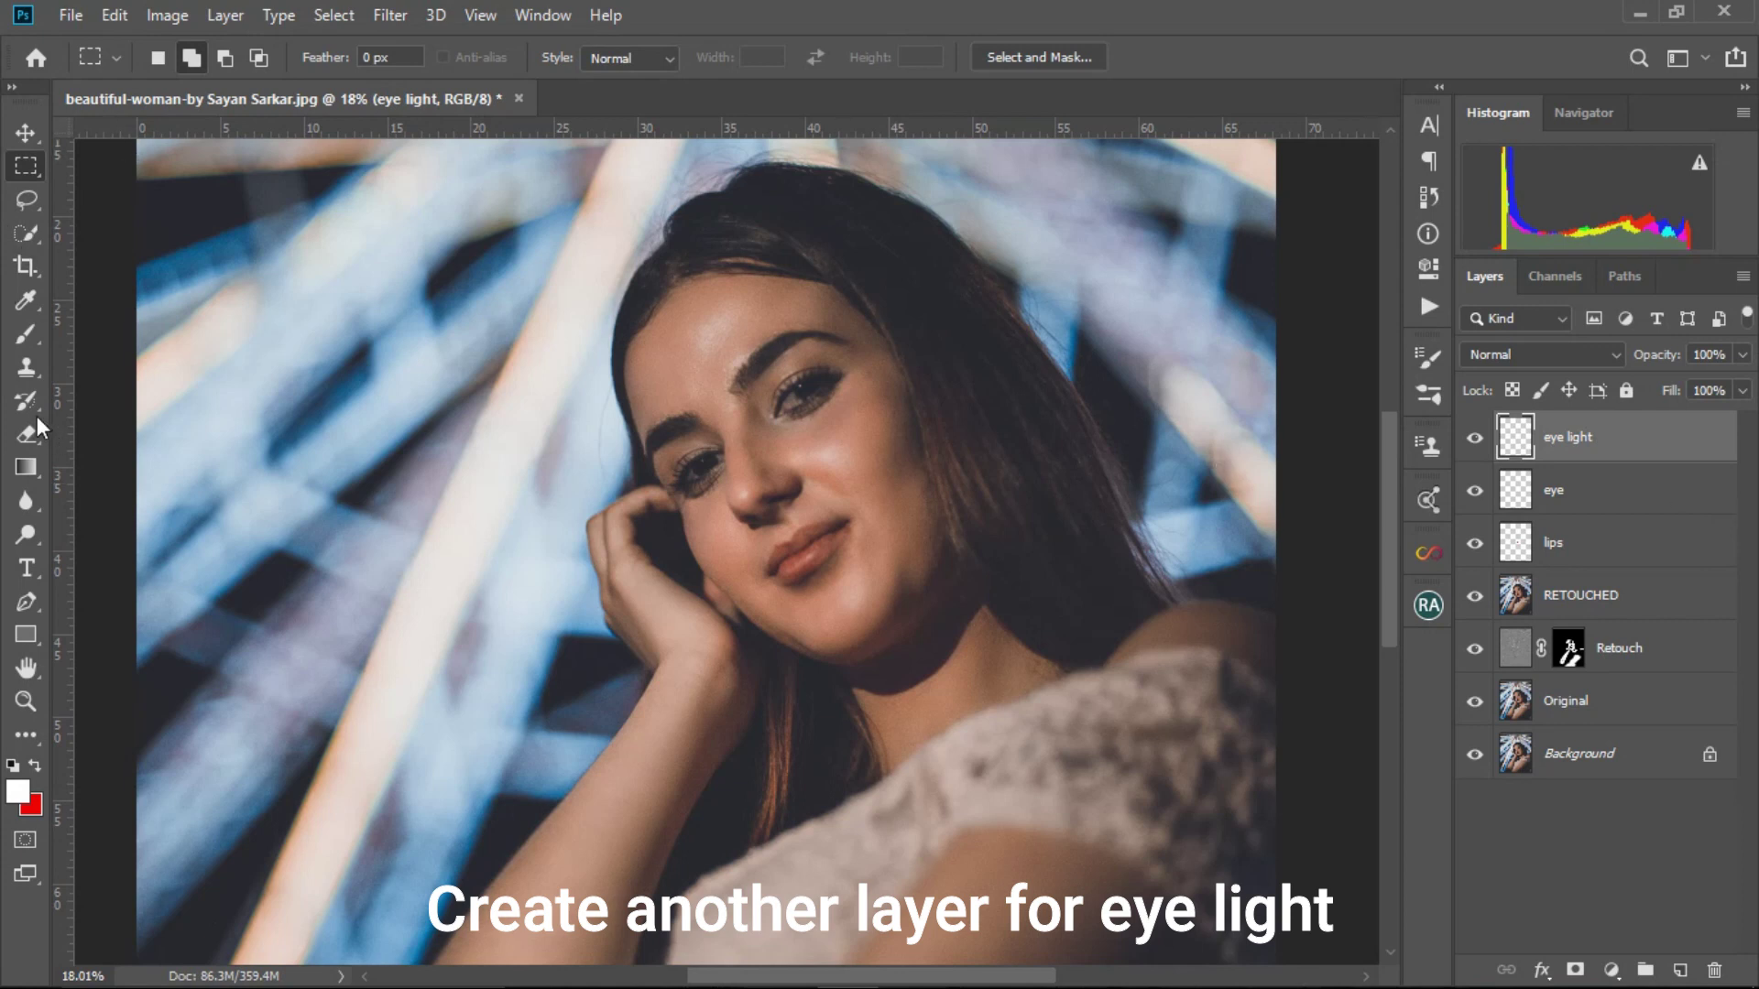
- Paint a white light spot over the reflection in each pupil on the eye light layer with a 36 px soft brush
key("b")
scroll(707, 434, "up", 5)
left_click_drag(731, 487, 740, 487)
scroll(740, 487, "up", 1)
left_click(691, 471)
scroll(1304, 224, "up", 3)
mouse_move(1225, 267)
left_mouse_down()
mouse_move(1213, 256)
mouse_move(1234, 241)
left_mouse_up()
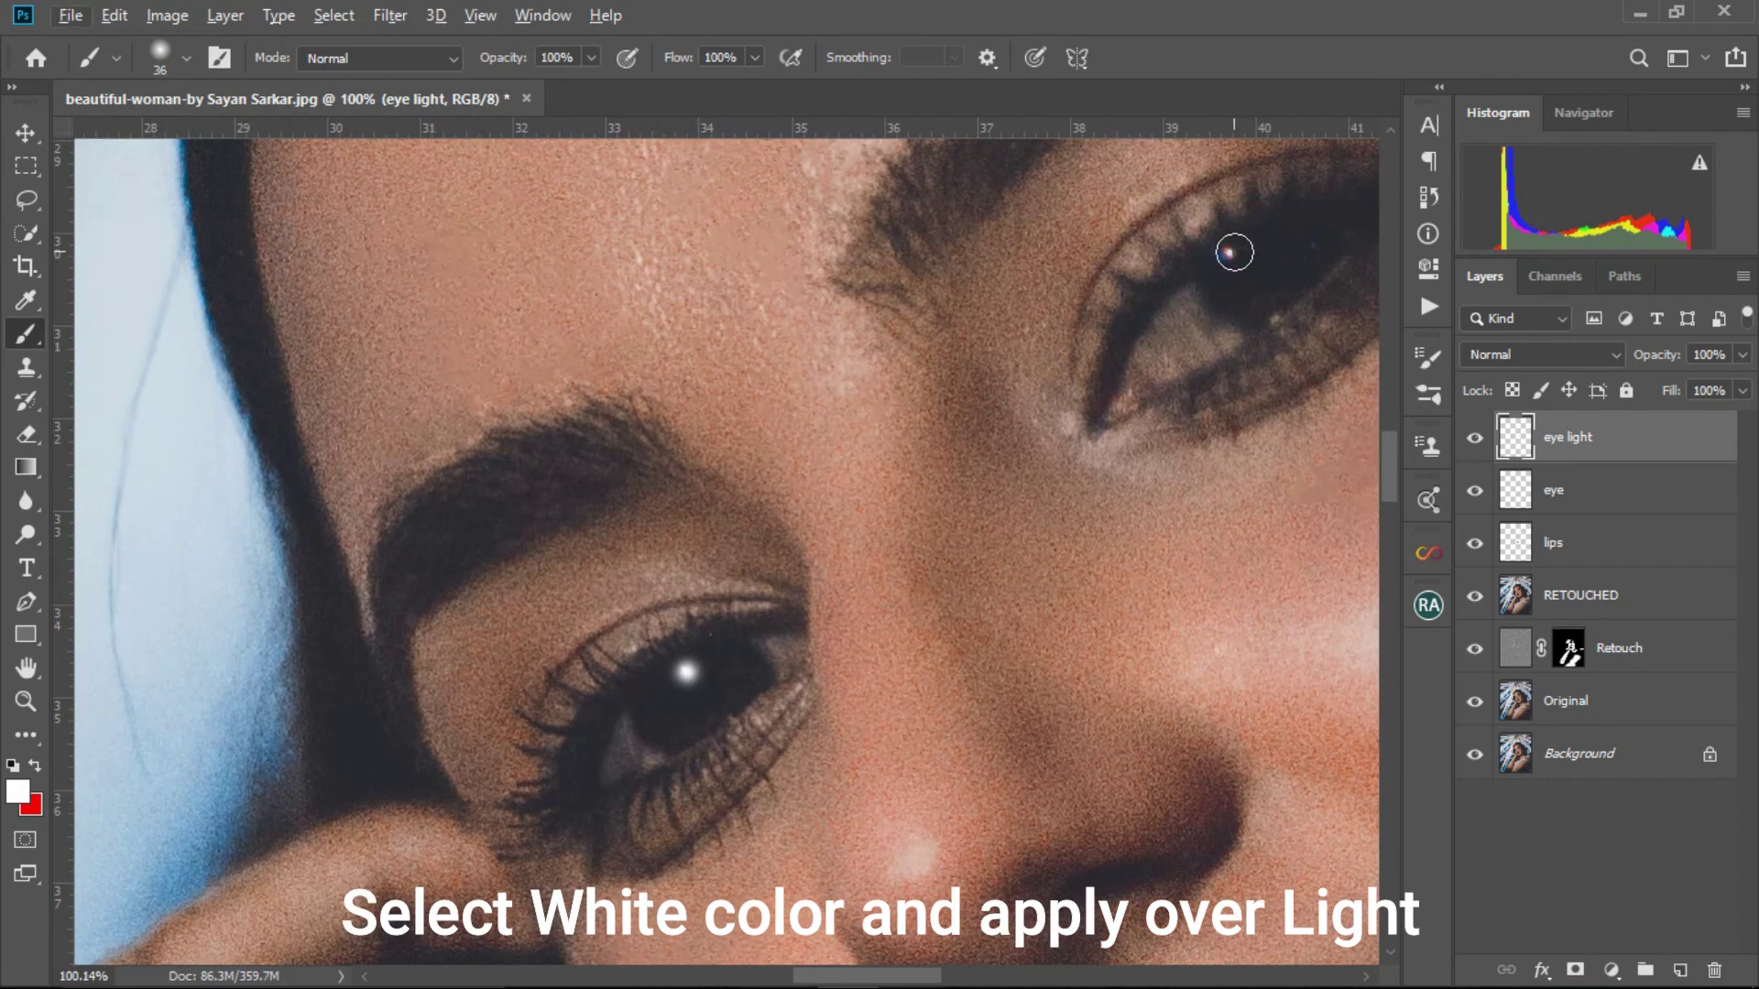
left_click(1234, 252)
- Set the eye light layer's blending mode to Overlay and its opacity to 80%
scroll(911, 451, "down", 5)
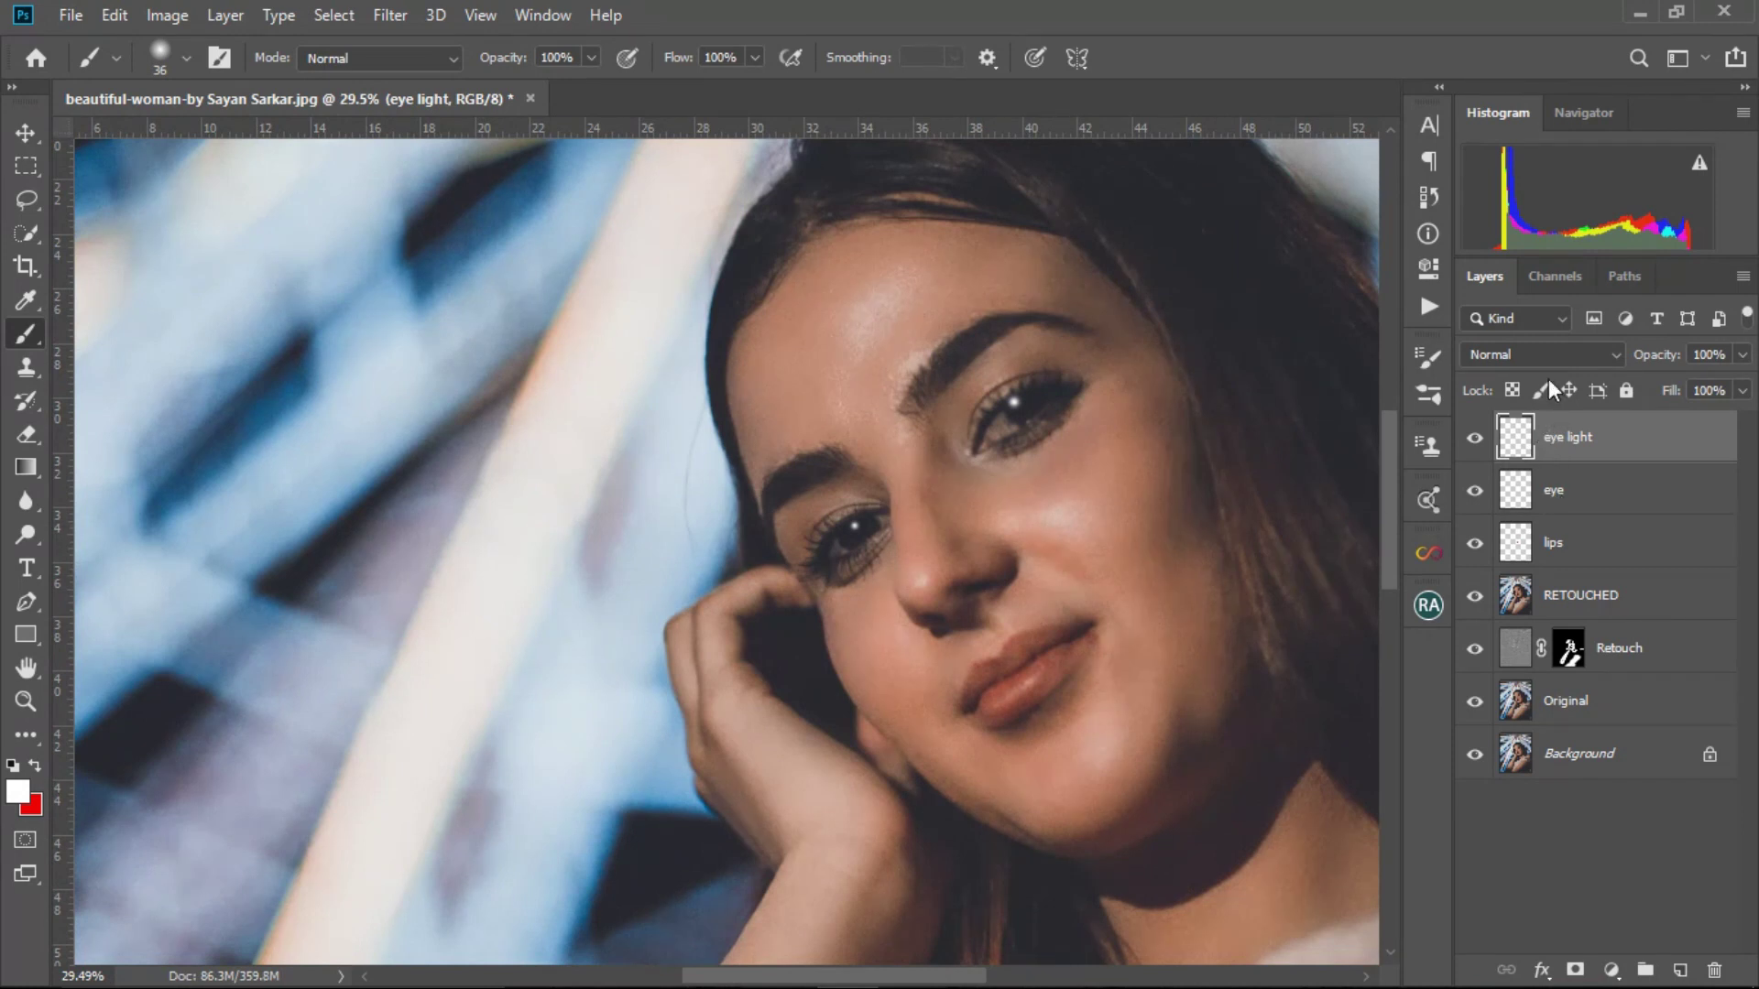
left_click(1544, 354)
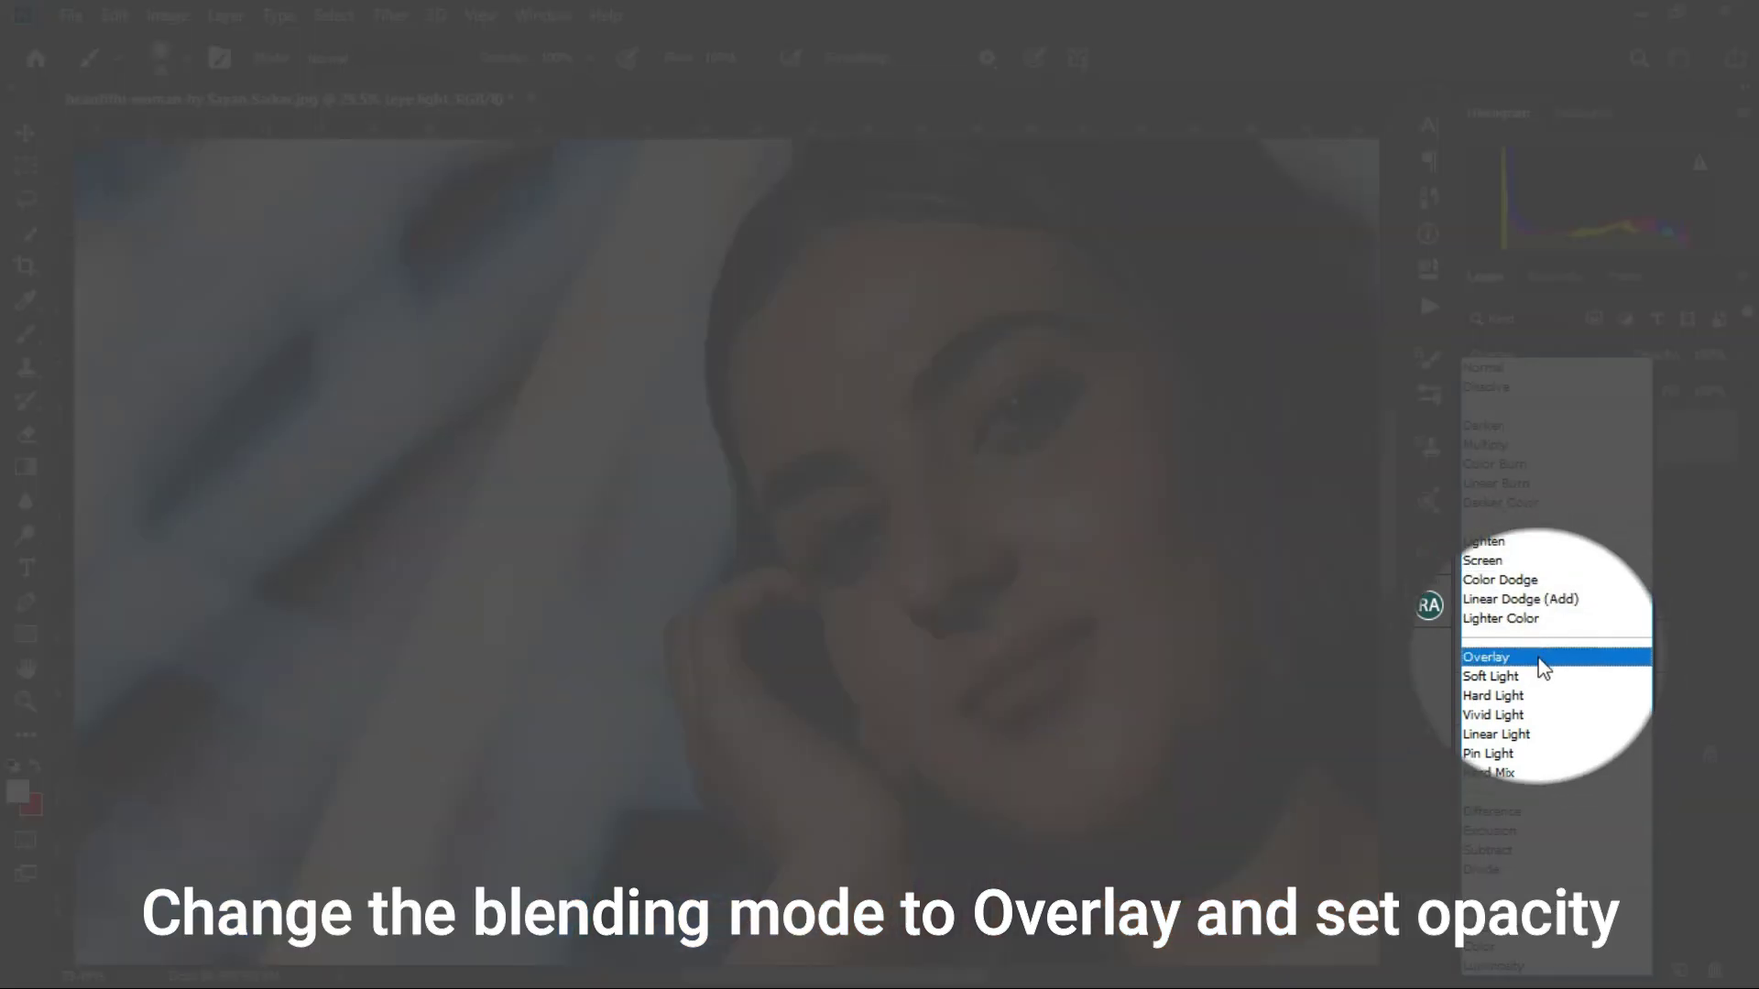
left_click(1558, 658)
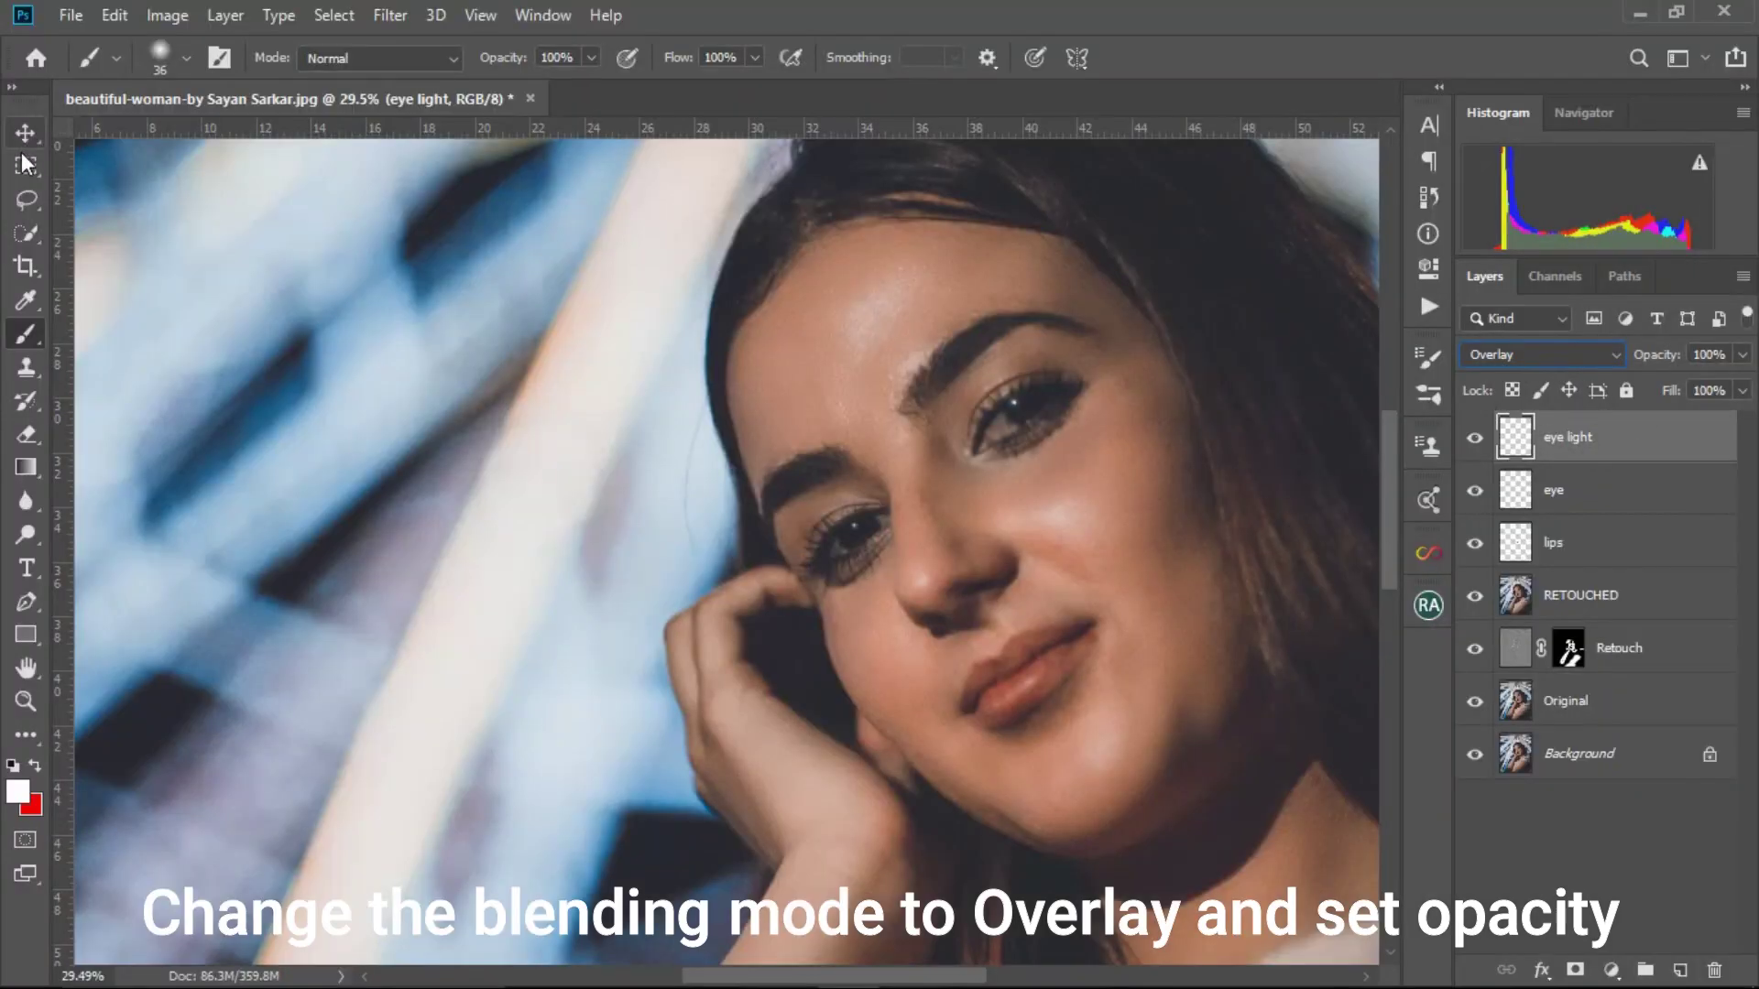
left_click(26, 165)
scroll(713, 452, "down", 3)
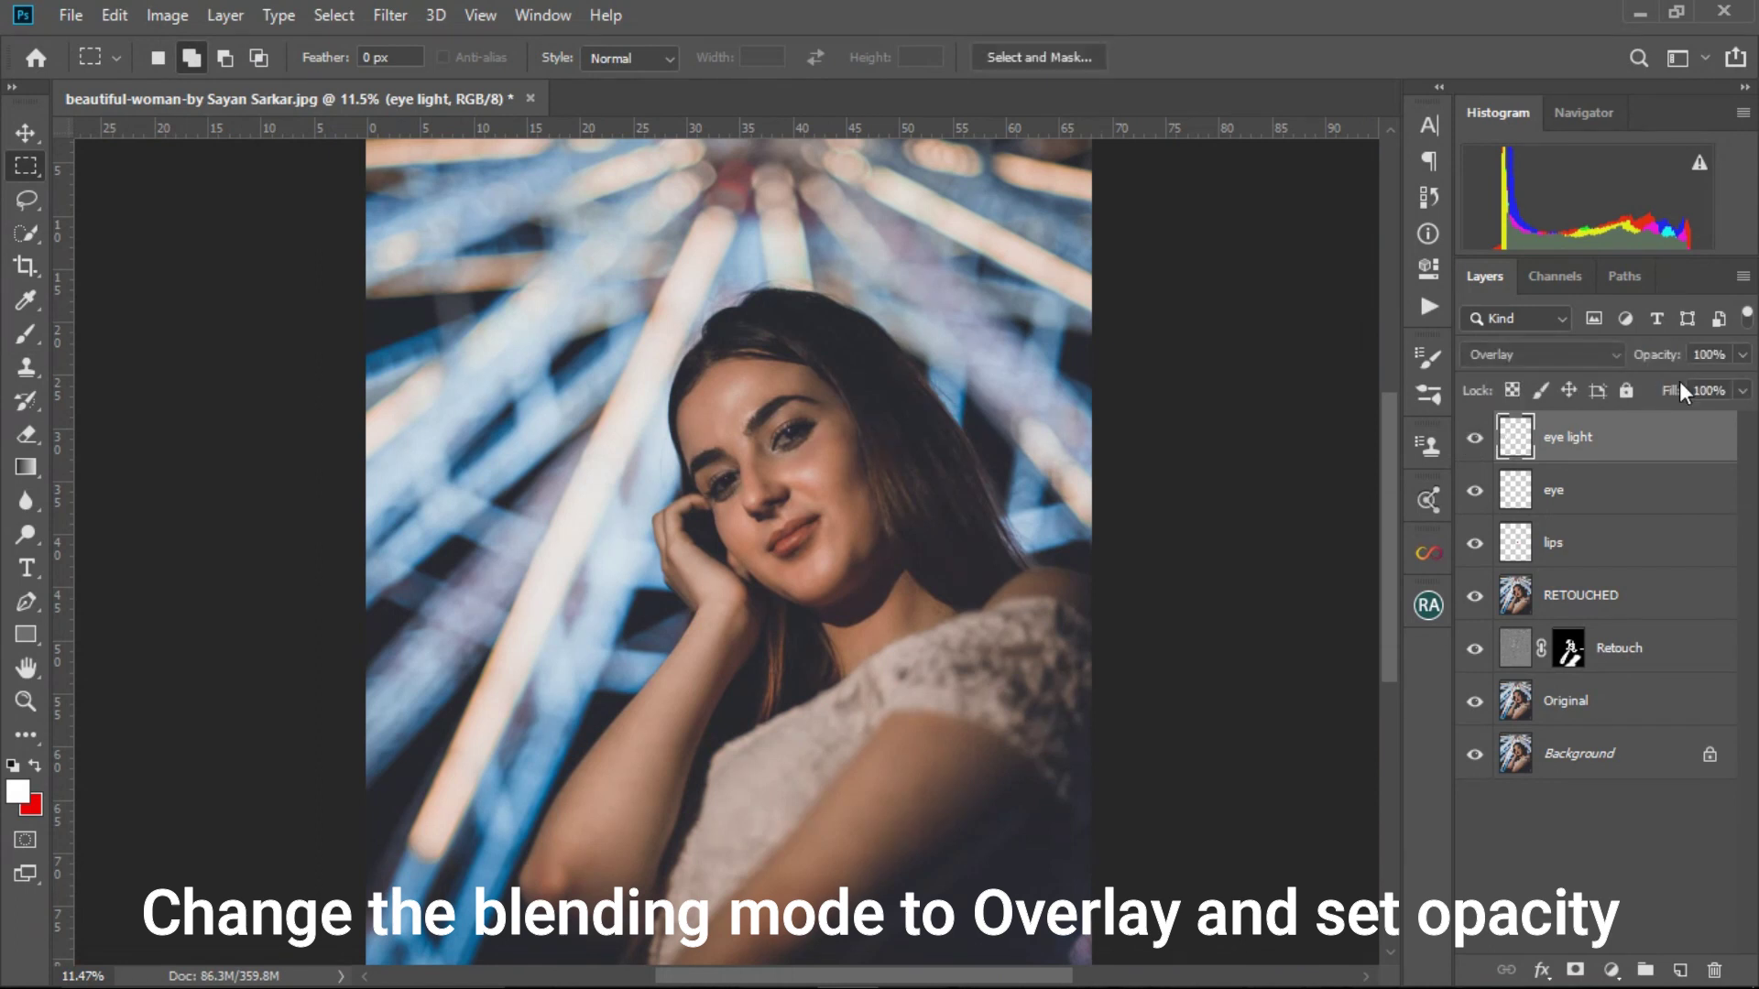
type("80")
key("Return")
scroll(678, 581, "up", 3)
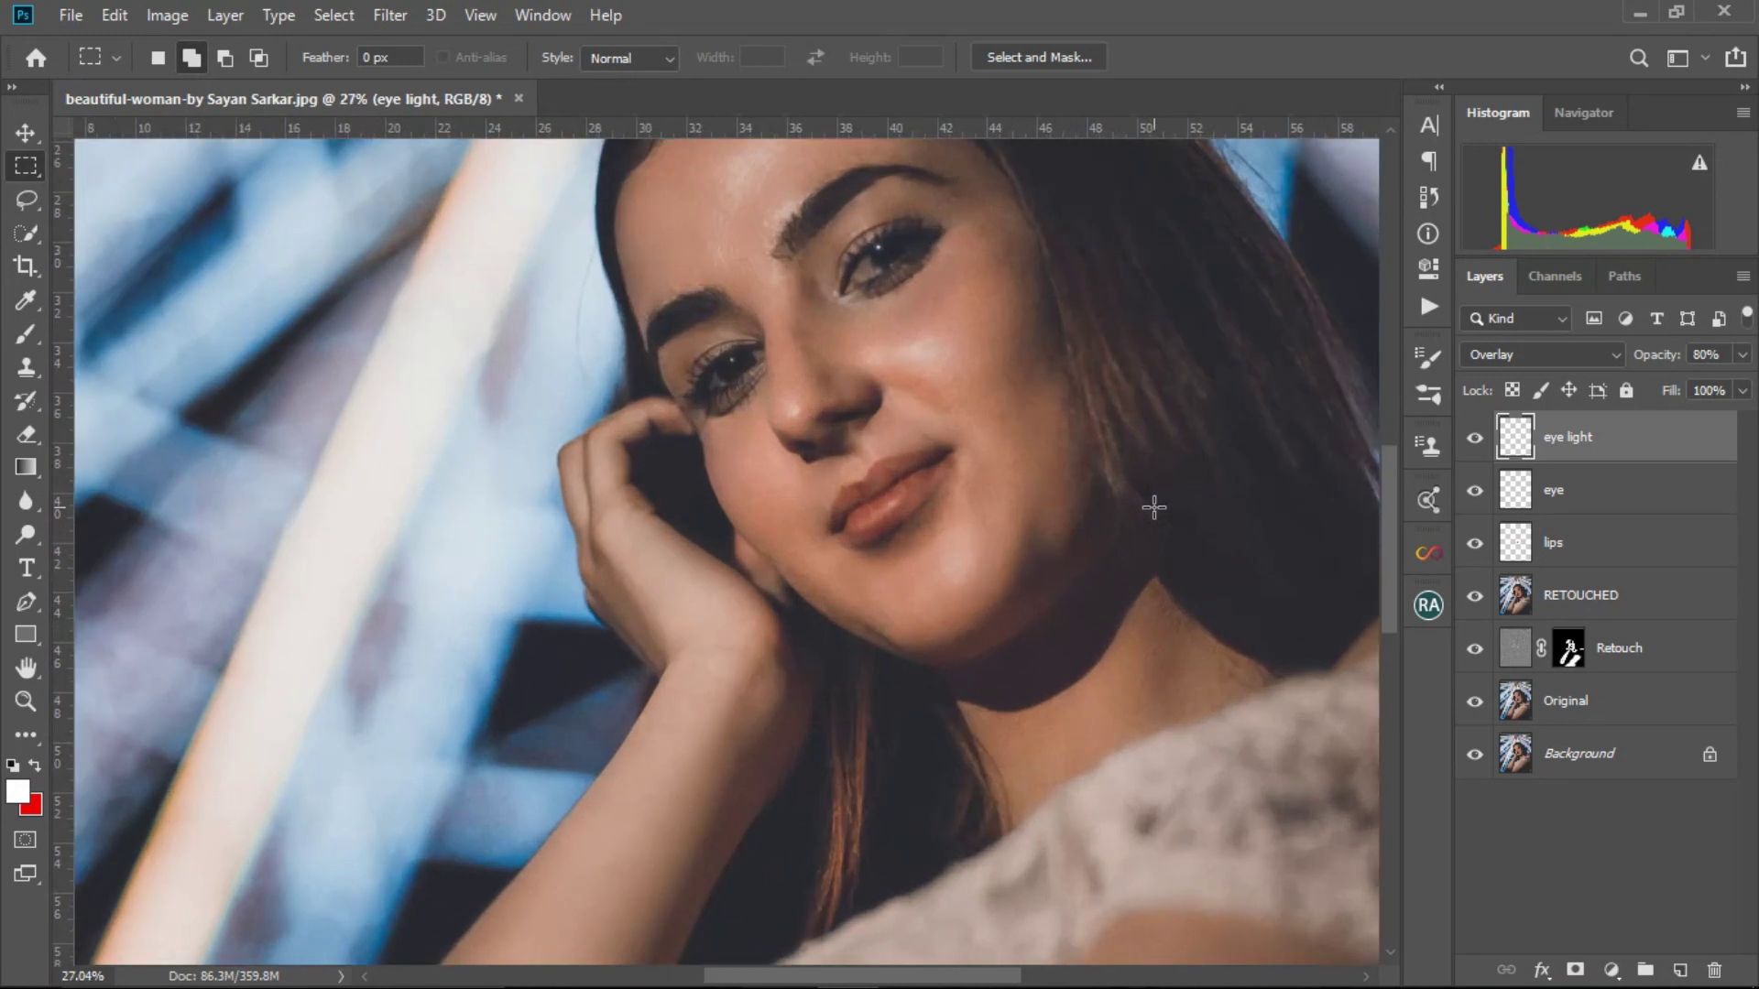
scroll(1146, 503, "down", 3)
scroll(793, 460, "up", 1)
scroll(792, 461, "up", 2)
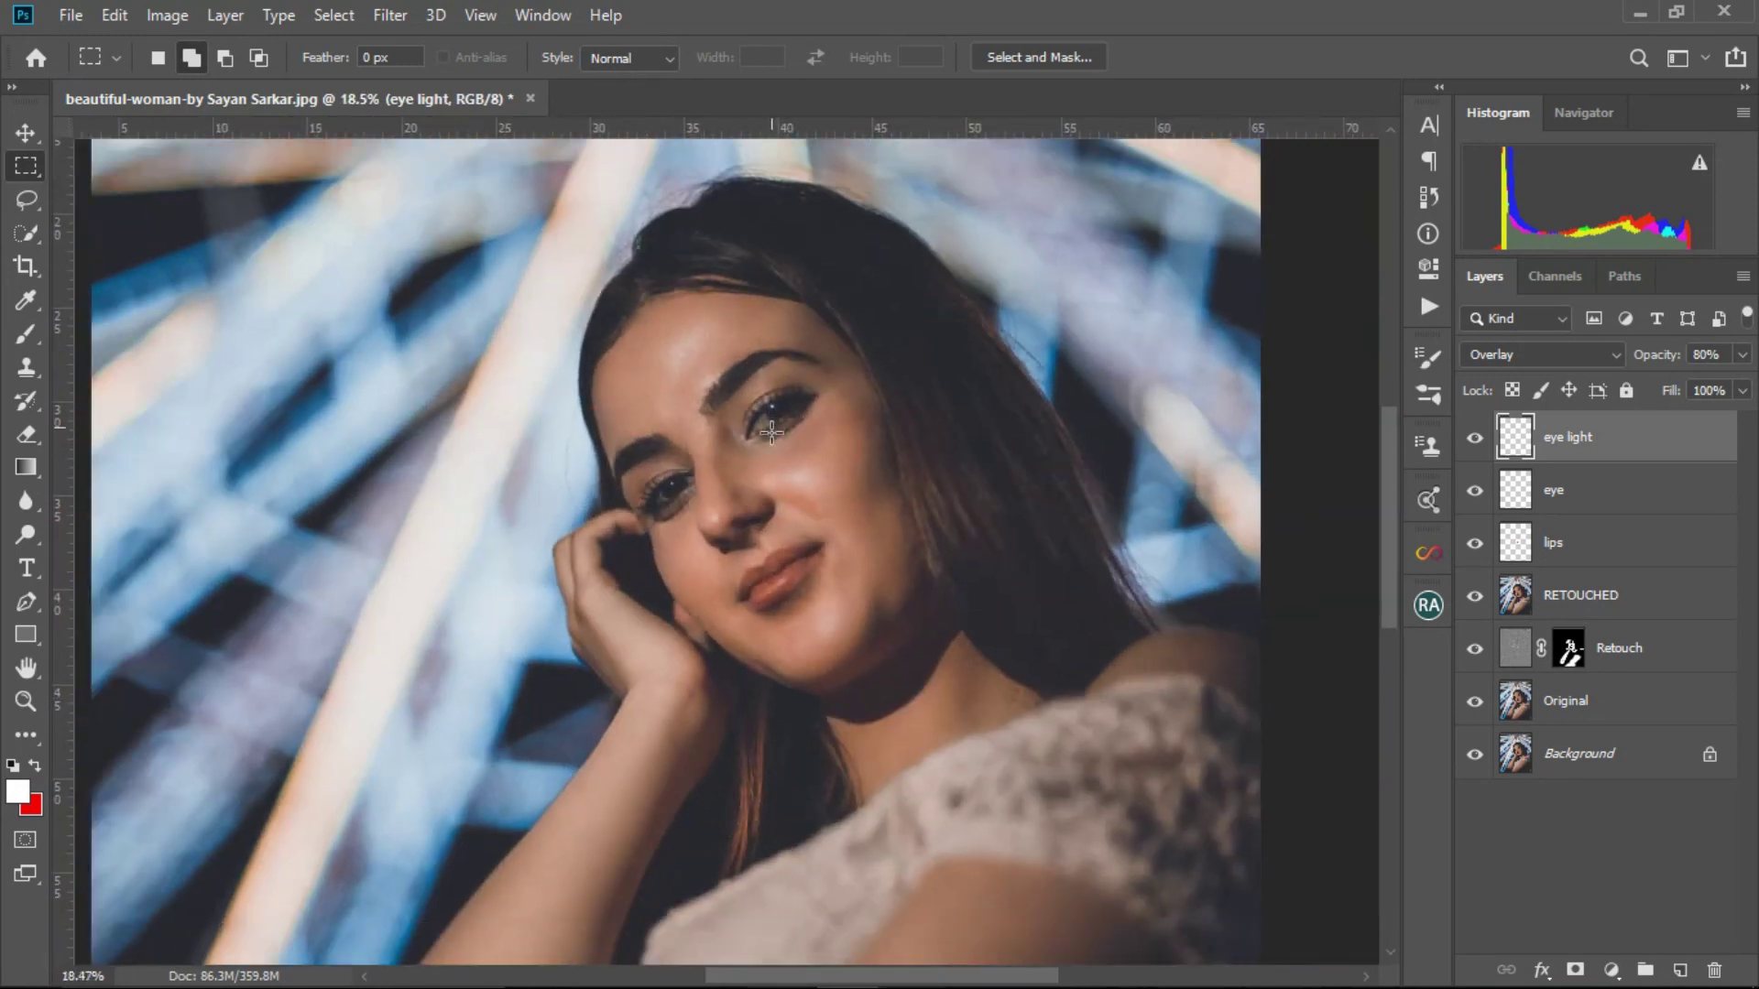
- Stamp all visible layers into a new merged layer above eye light and name it Model
scroll(780, 453, "down", 4)
scroll(772, 447, "up", 2)
scroll(773, 447, "down", 1)
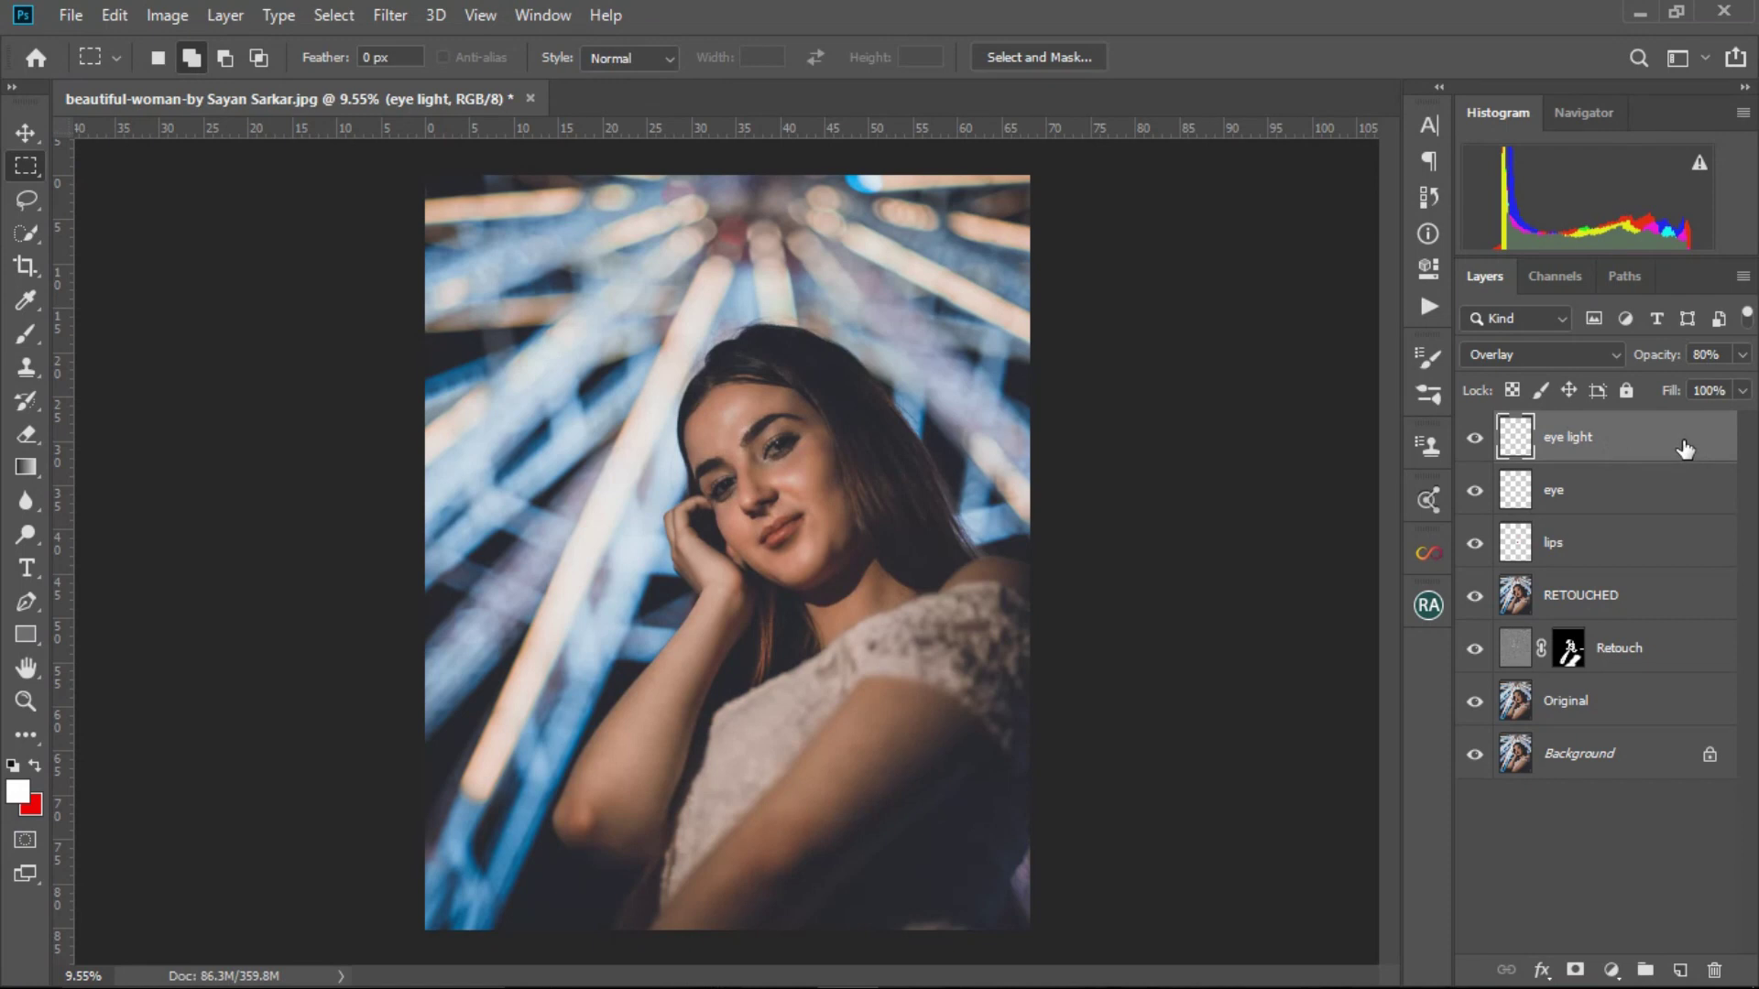
key("shift+ctrl+alt+e")
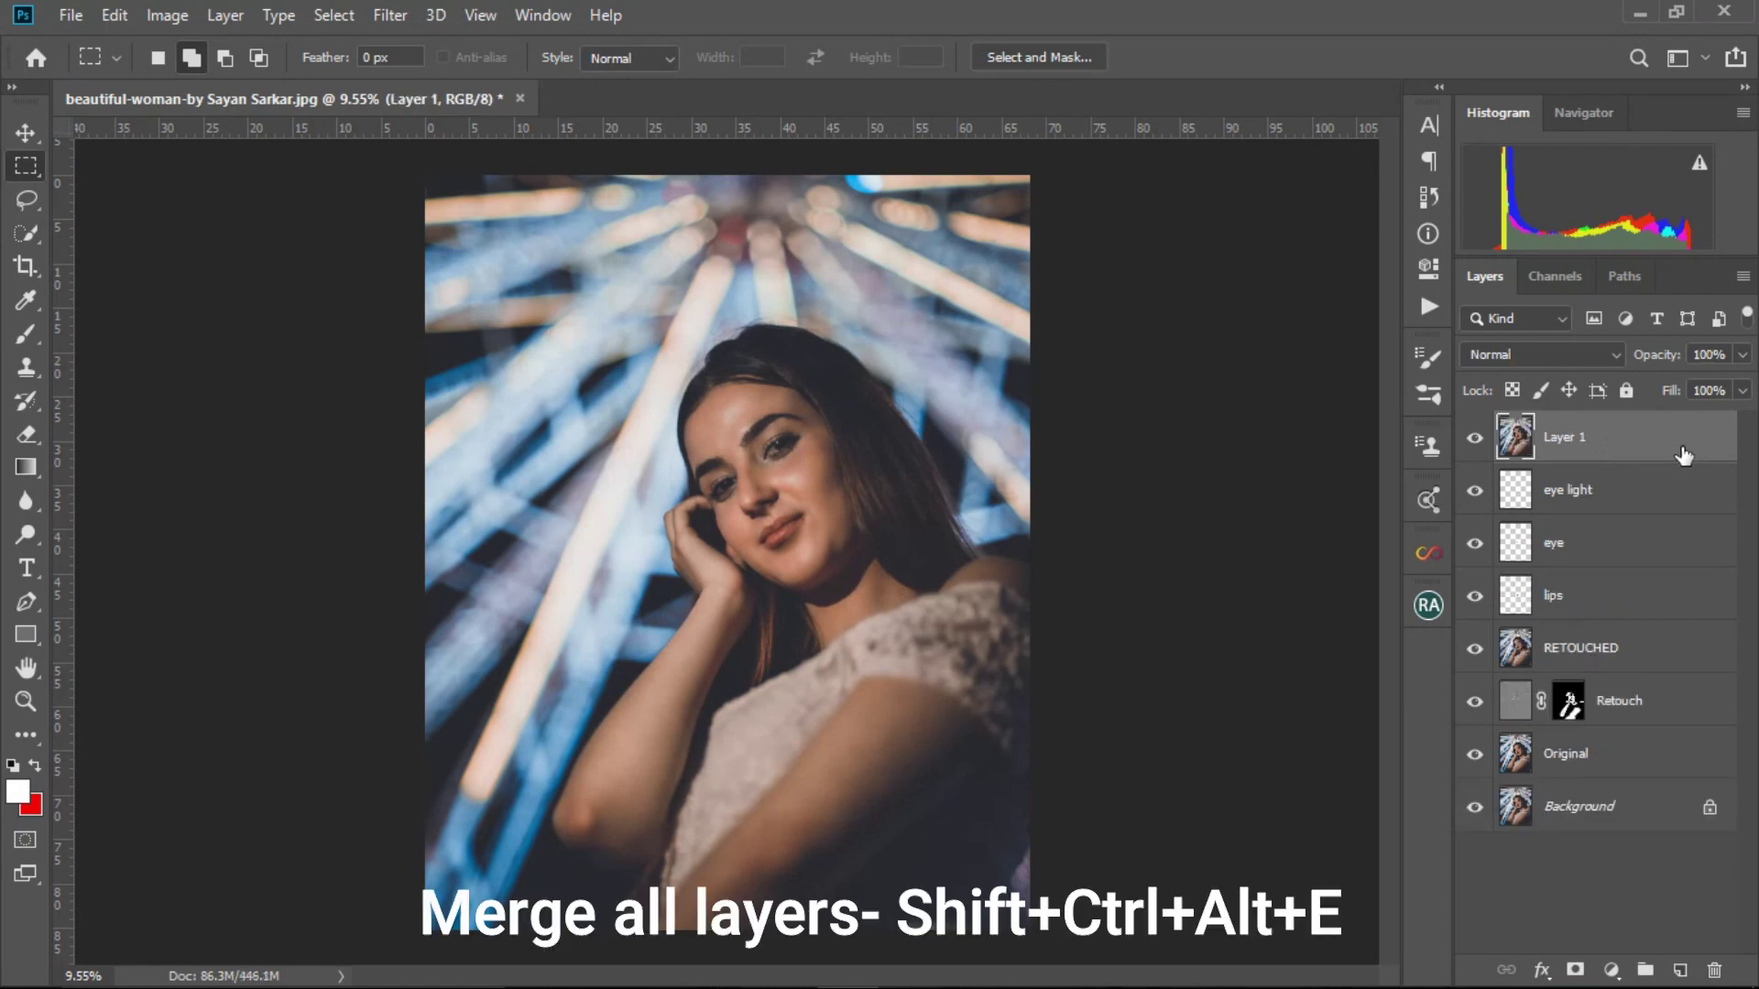
double_click(1578, 438)
type("Mo")
key("Return")
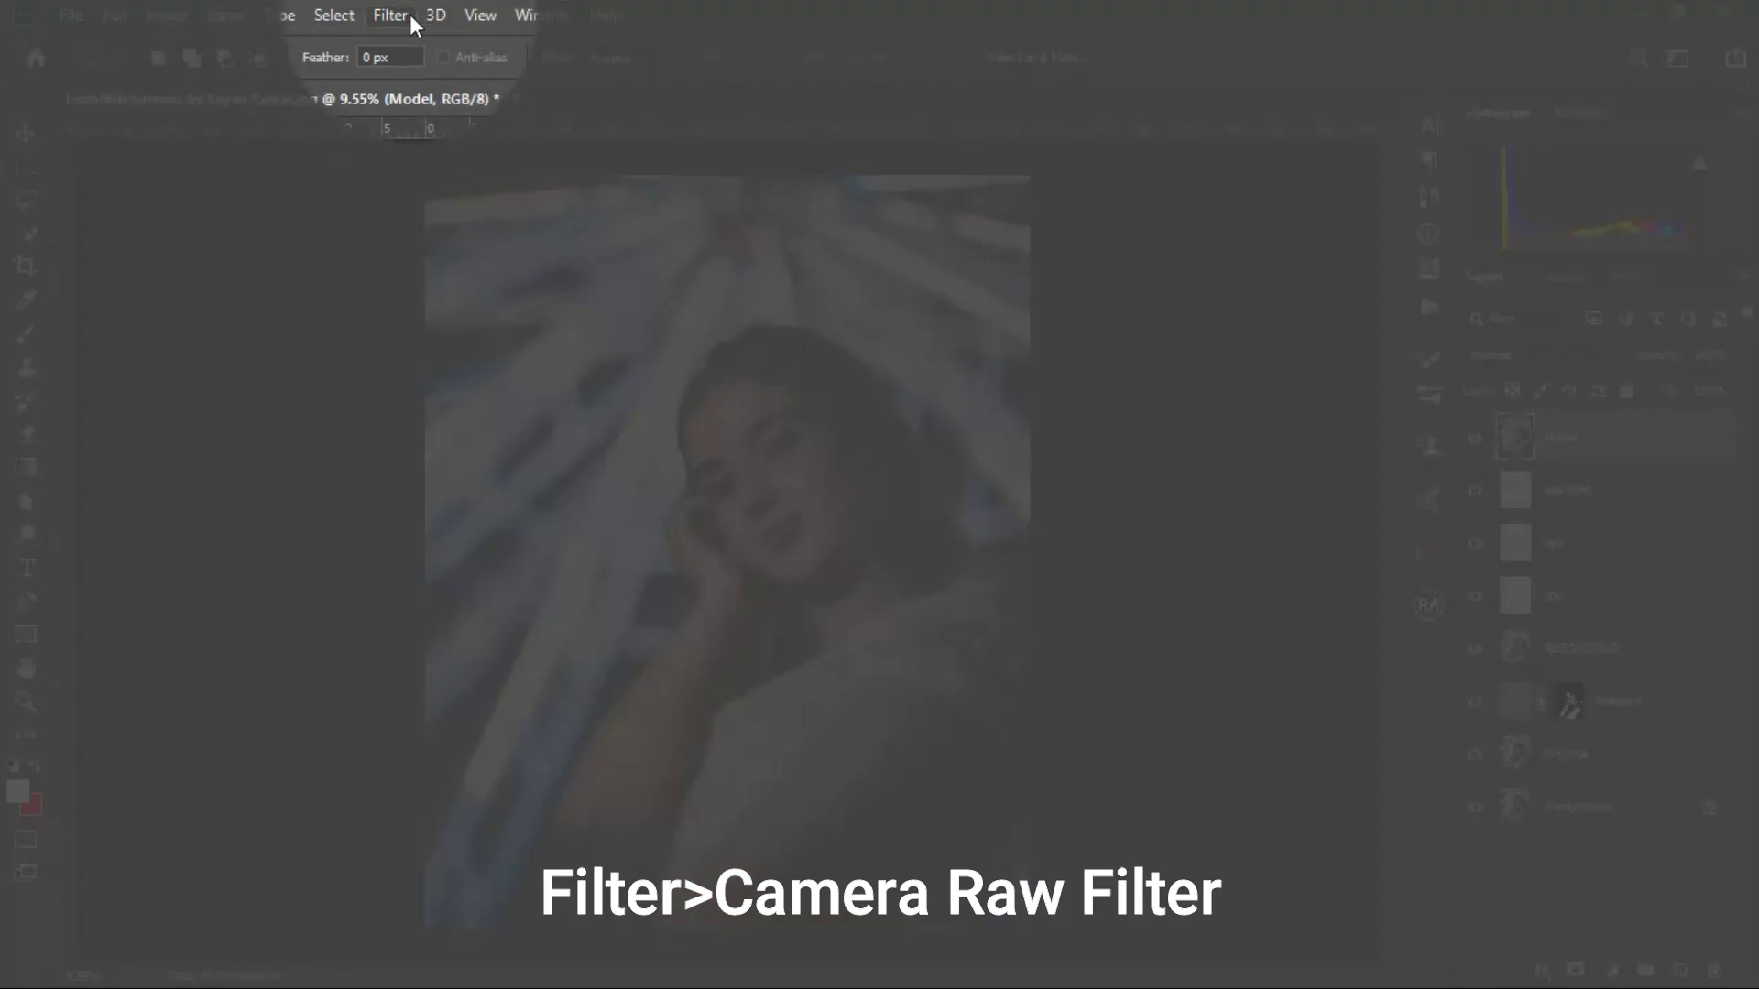
- Open the Camera Raw Filter on the Model layer and set Temperature to -8 and Tint to -4
left_click(403, 15)
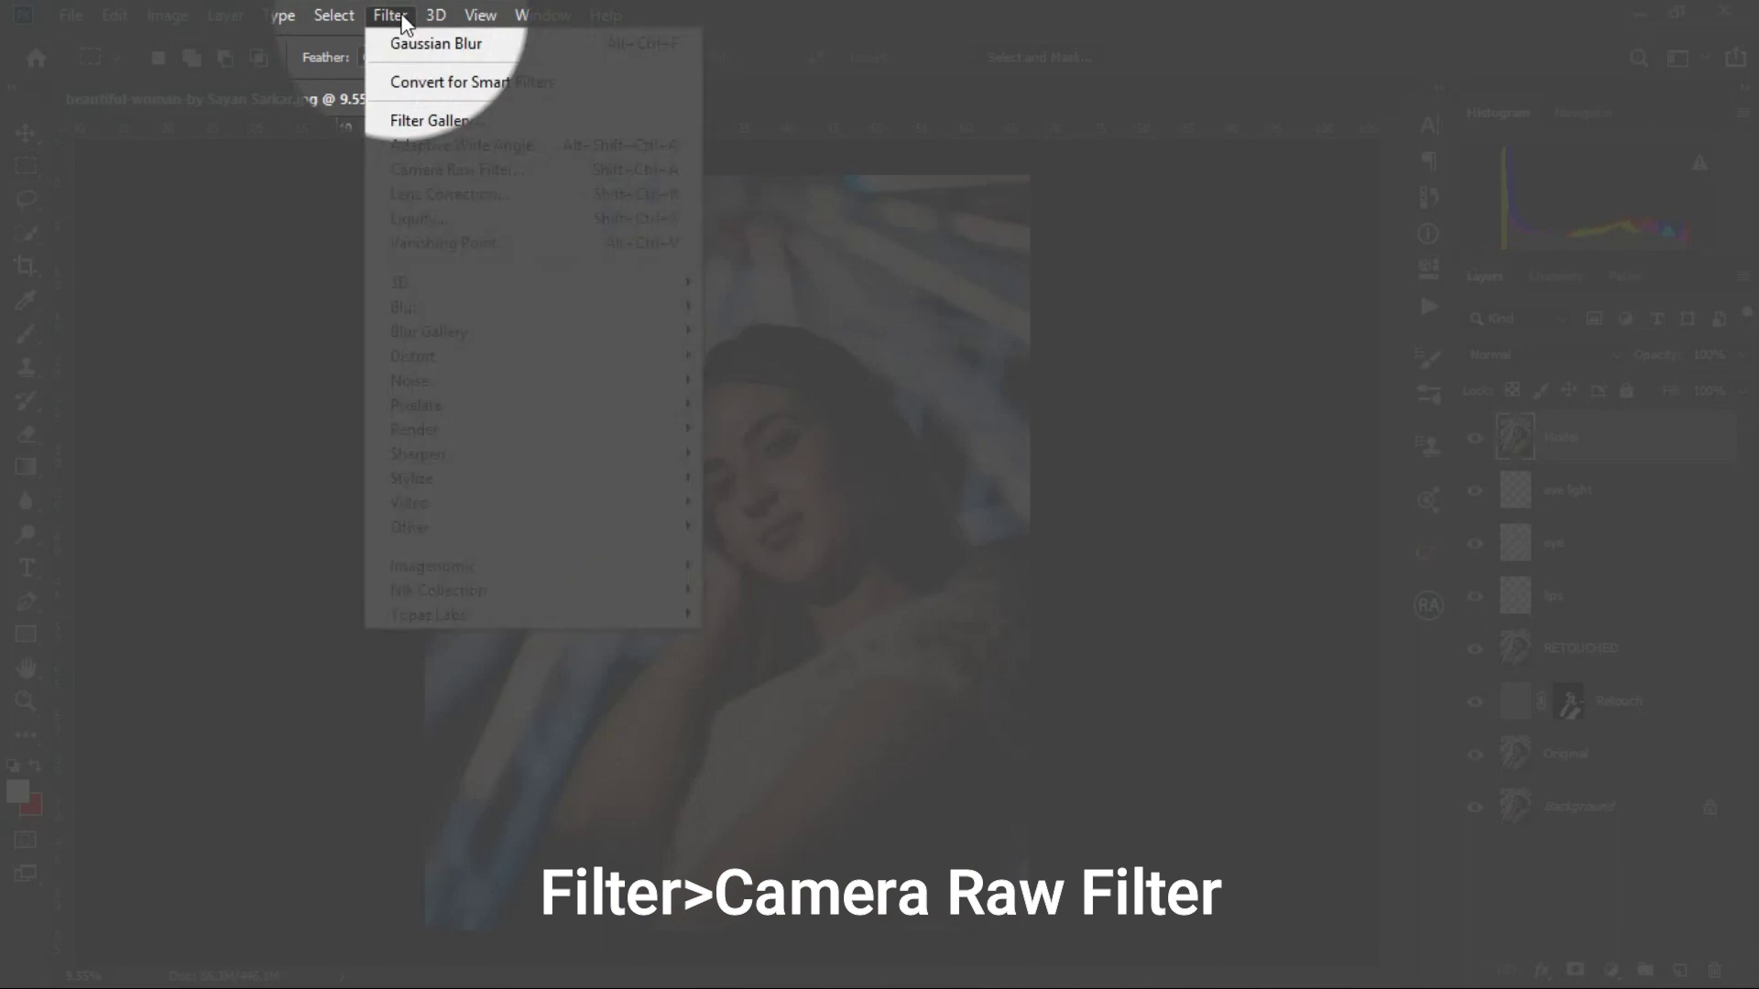
left_click(403, 169)
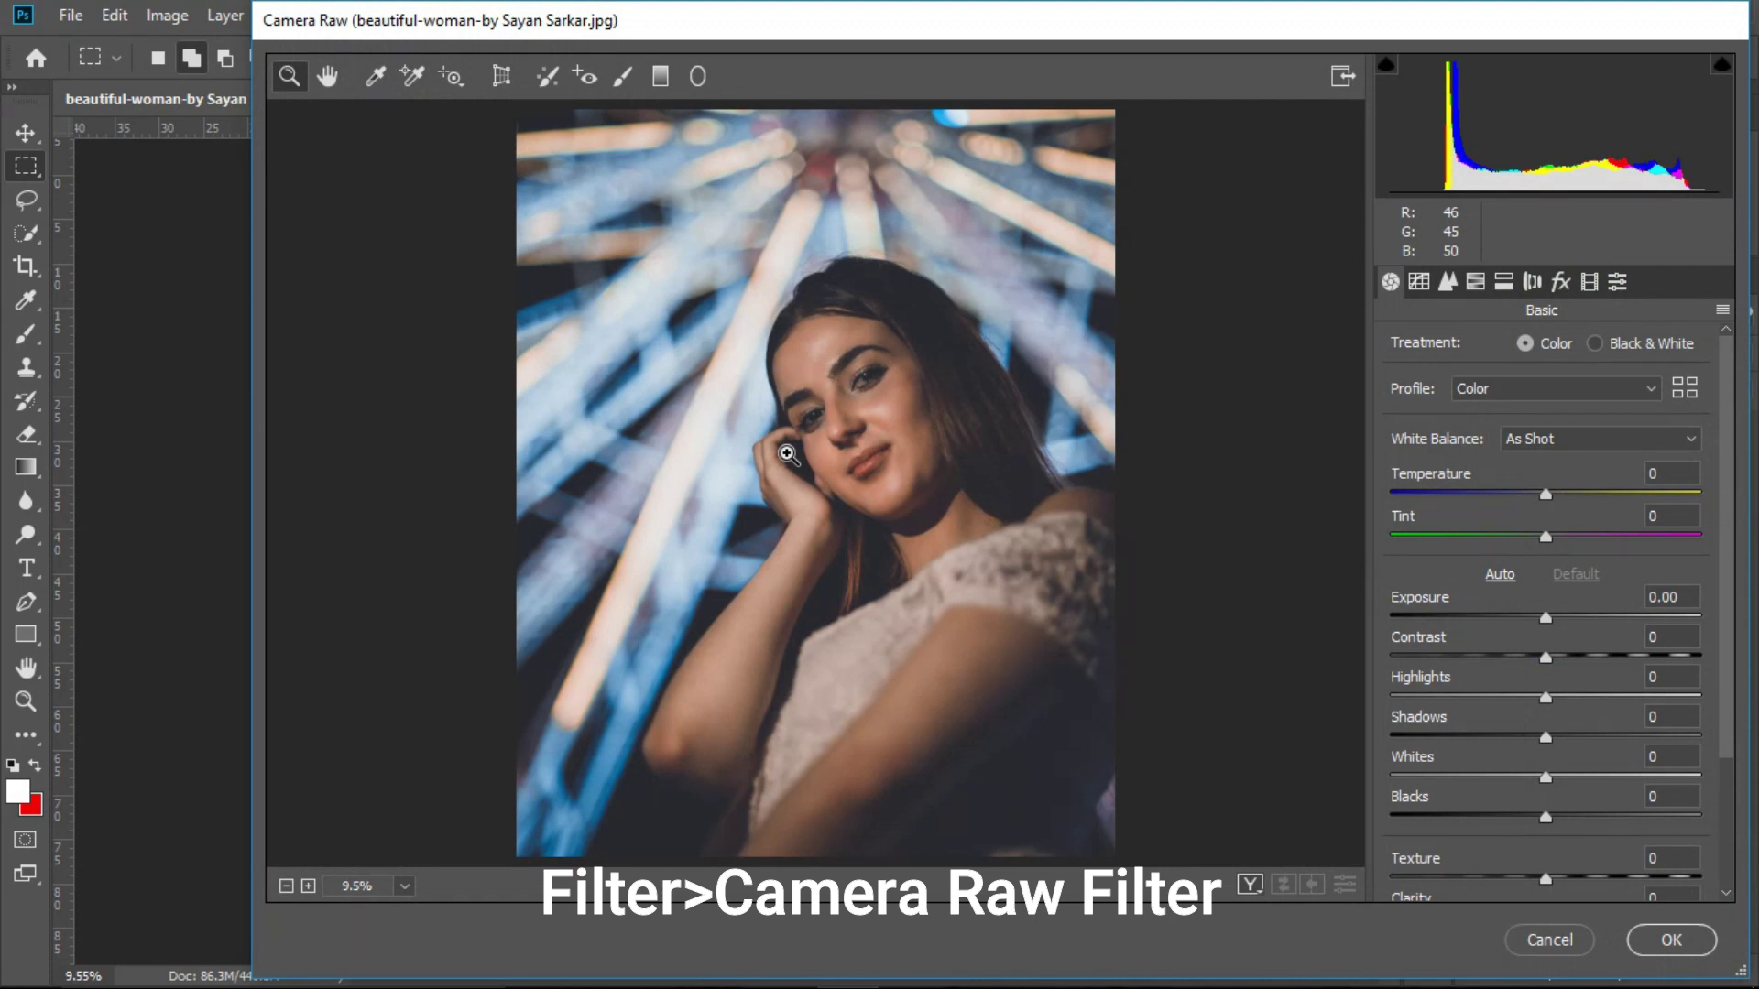
left_click(830, 408)
left_click_drag(962, 409, 861, 417)
right_click(852, 197)
left_click(1026, 579)
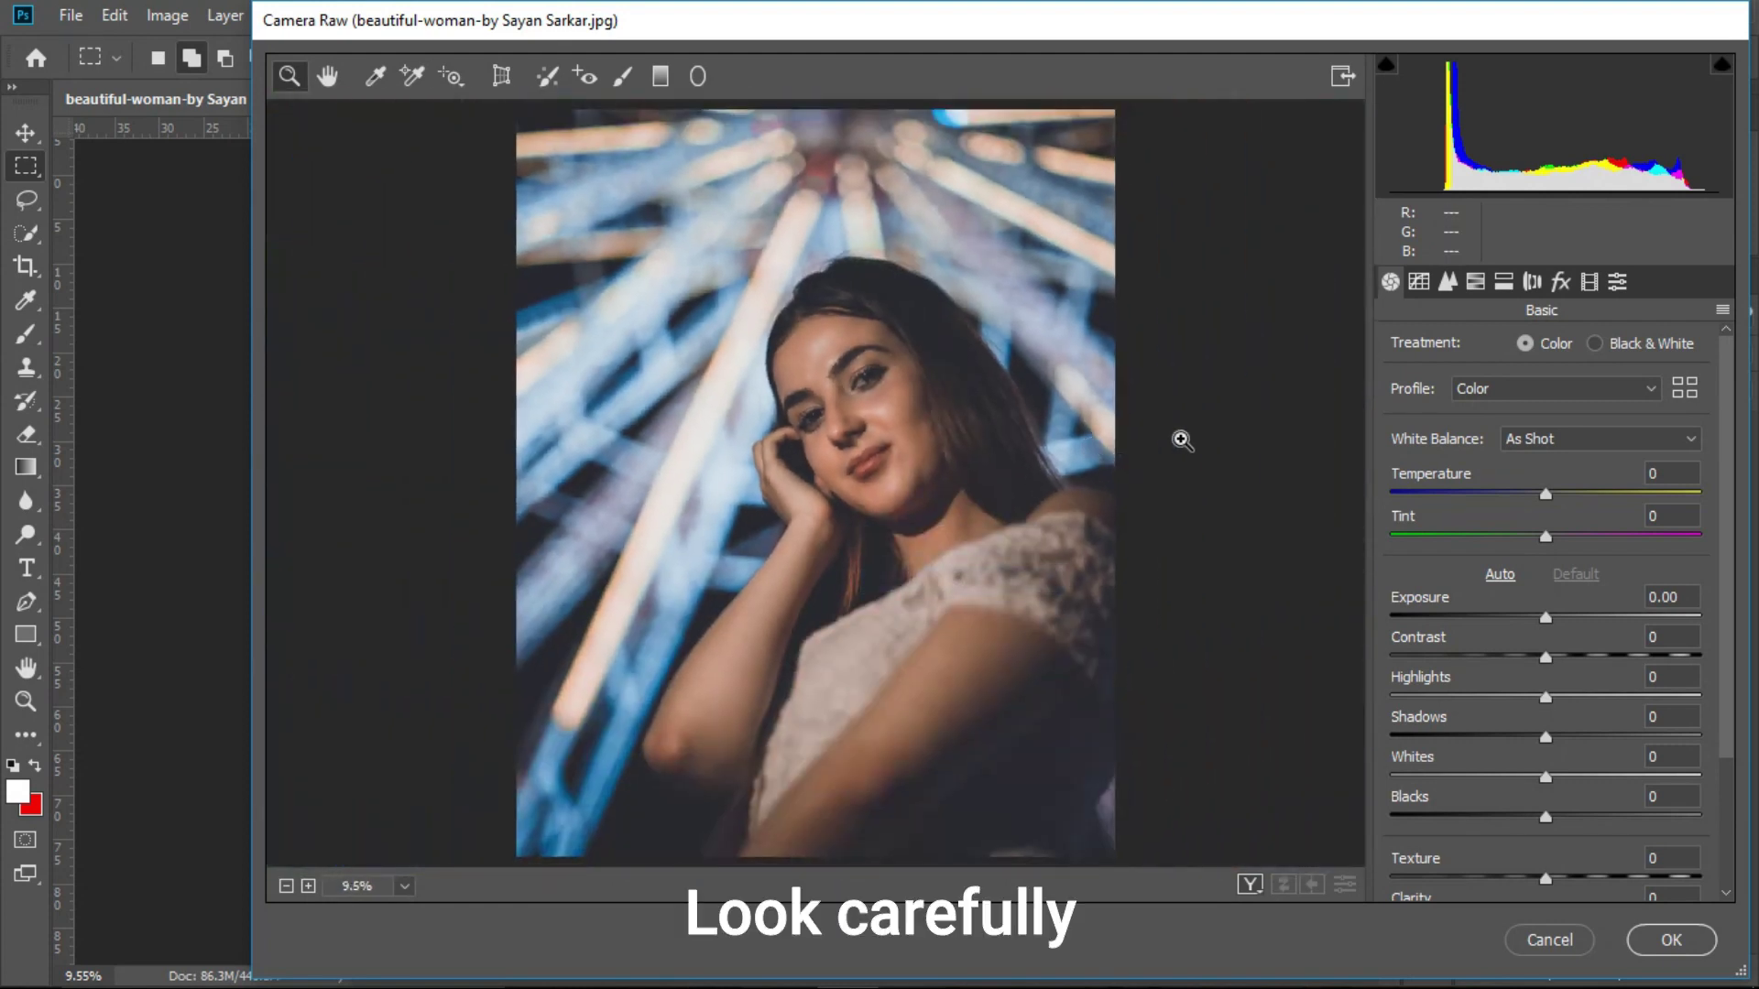
left_click_drag(1525, 473, 1542, 481)
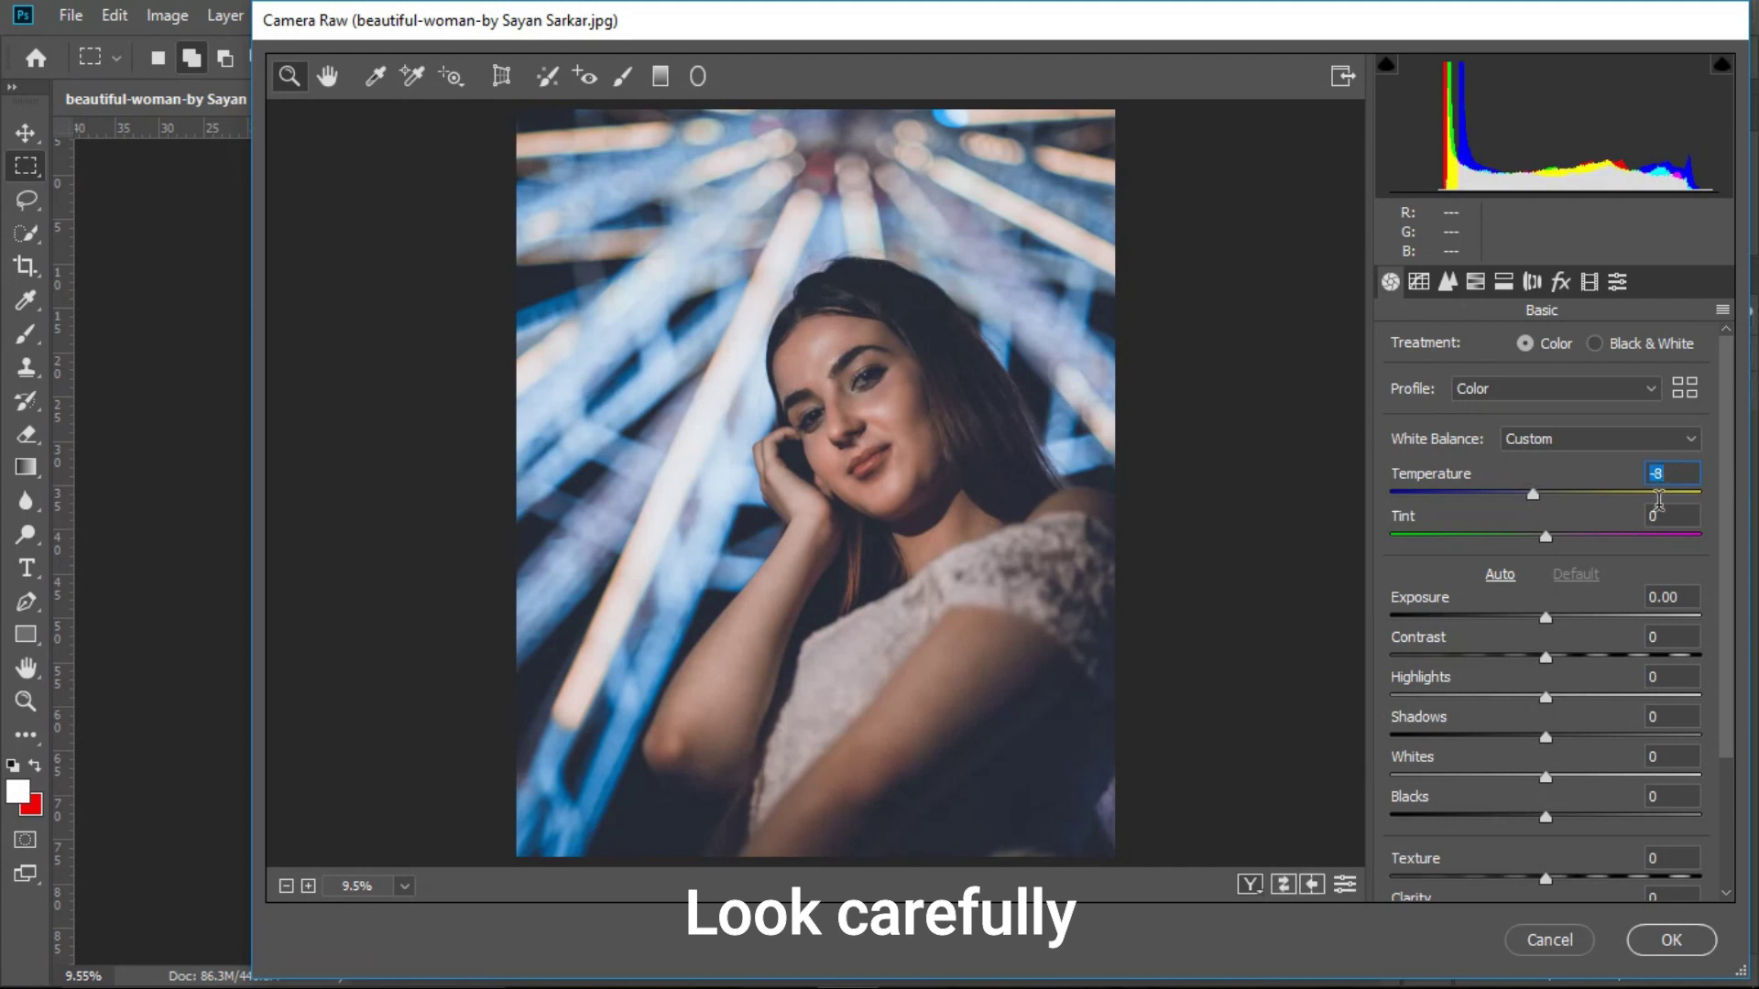
left_click_drag(1582, 526, 1576, 525)
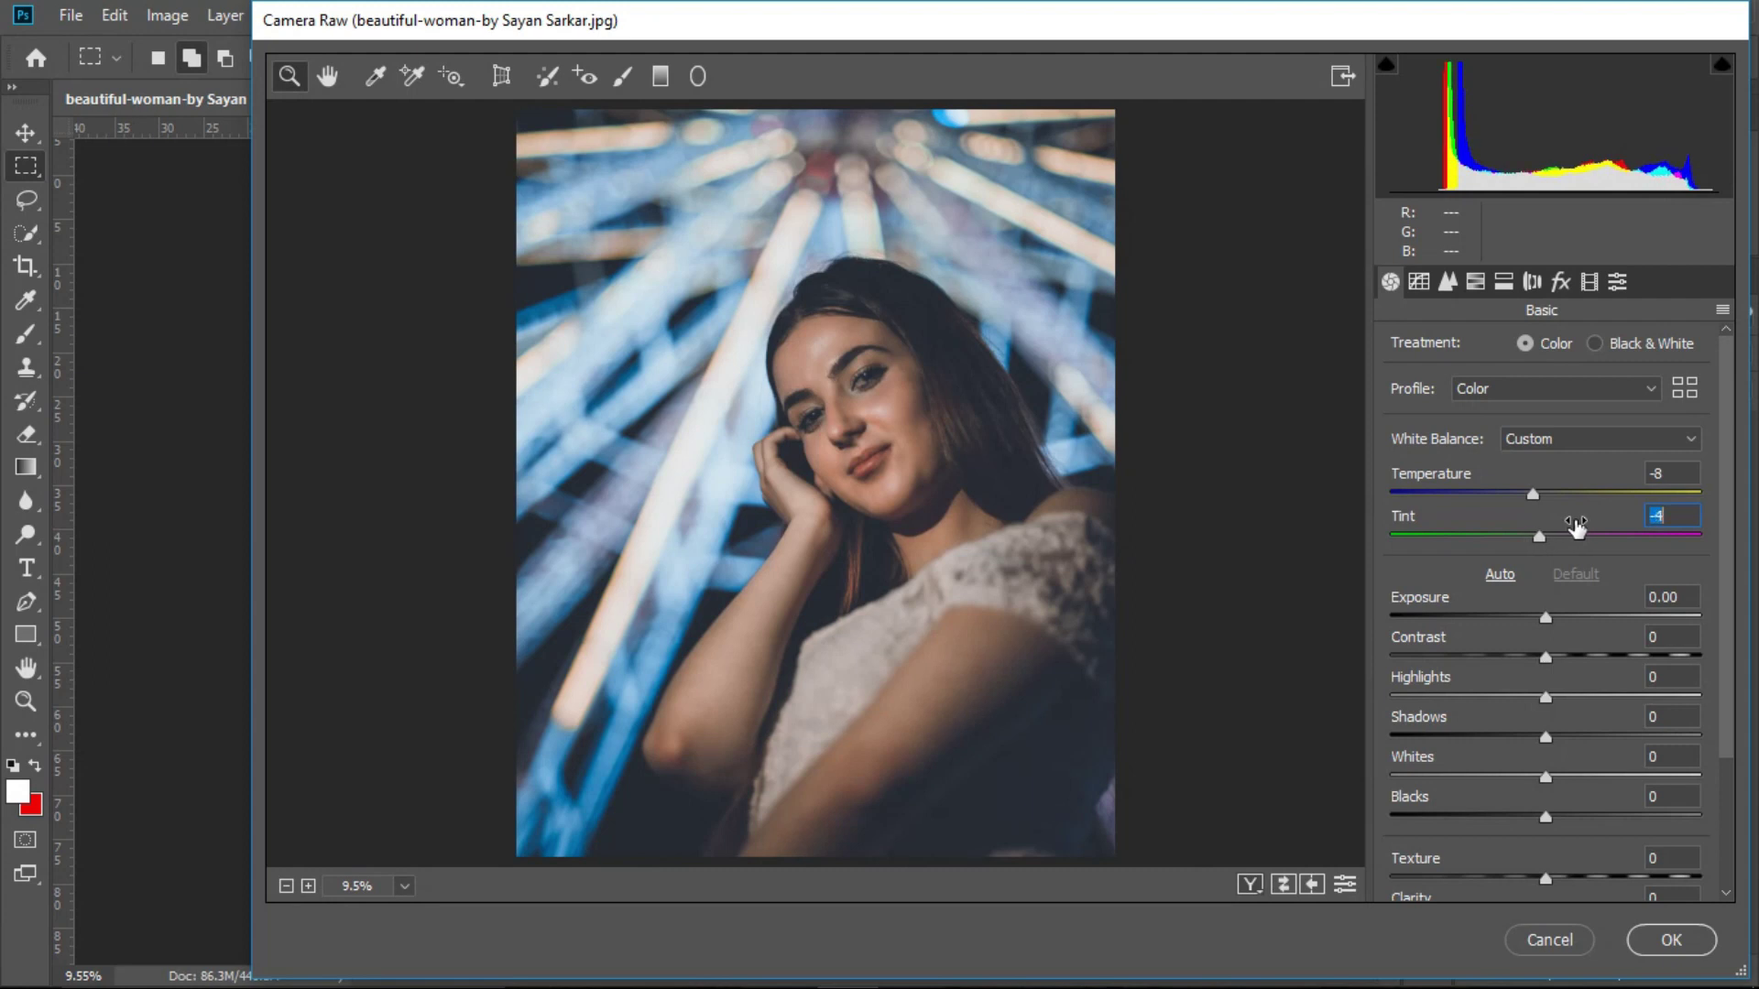
- Set Exposure to +0.10 and Contrast to +2 in the basic adjustments
scroll(1583, 641, "down", 3)
left_click_drag(1569, 422, 1573, 421)
key("Up")
left_click(1565, 469)
key("Up")
key("Up")
- Set Highlights to +10, Shadows to +30, Whites to +22 and Blacks to +20
left_click(1555, 513)
key("Up")
type("0")
left_click_drag(1558, 553, 1611, 561)
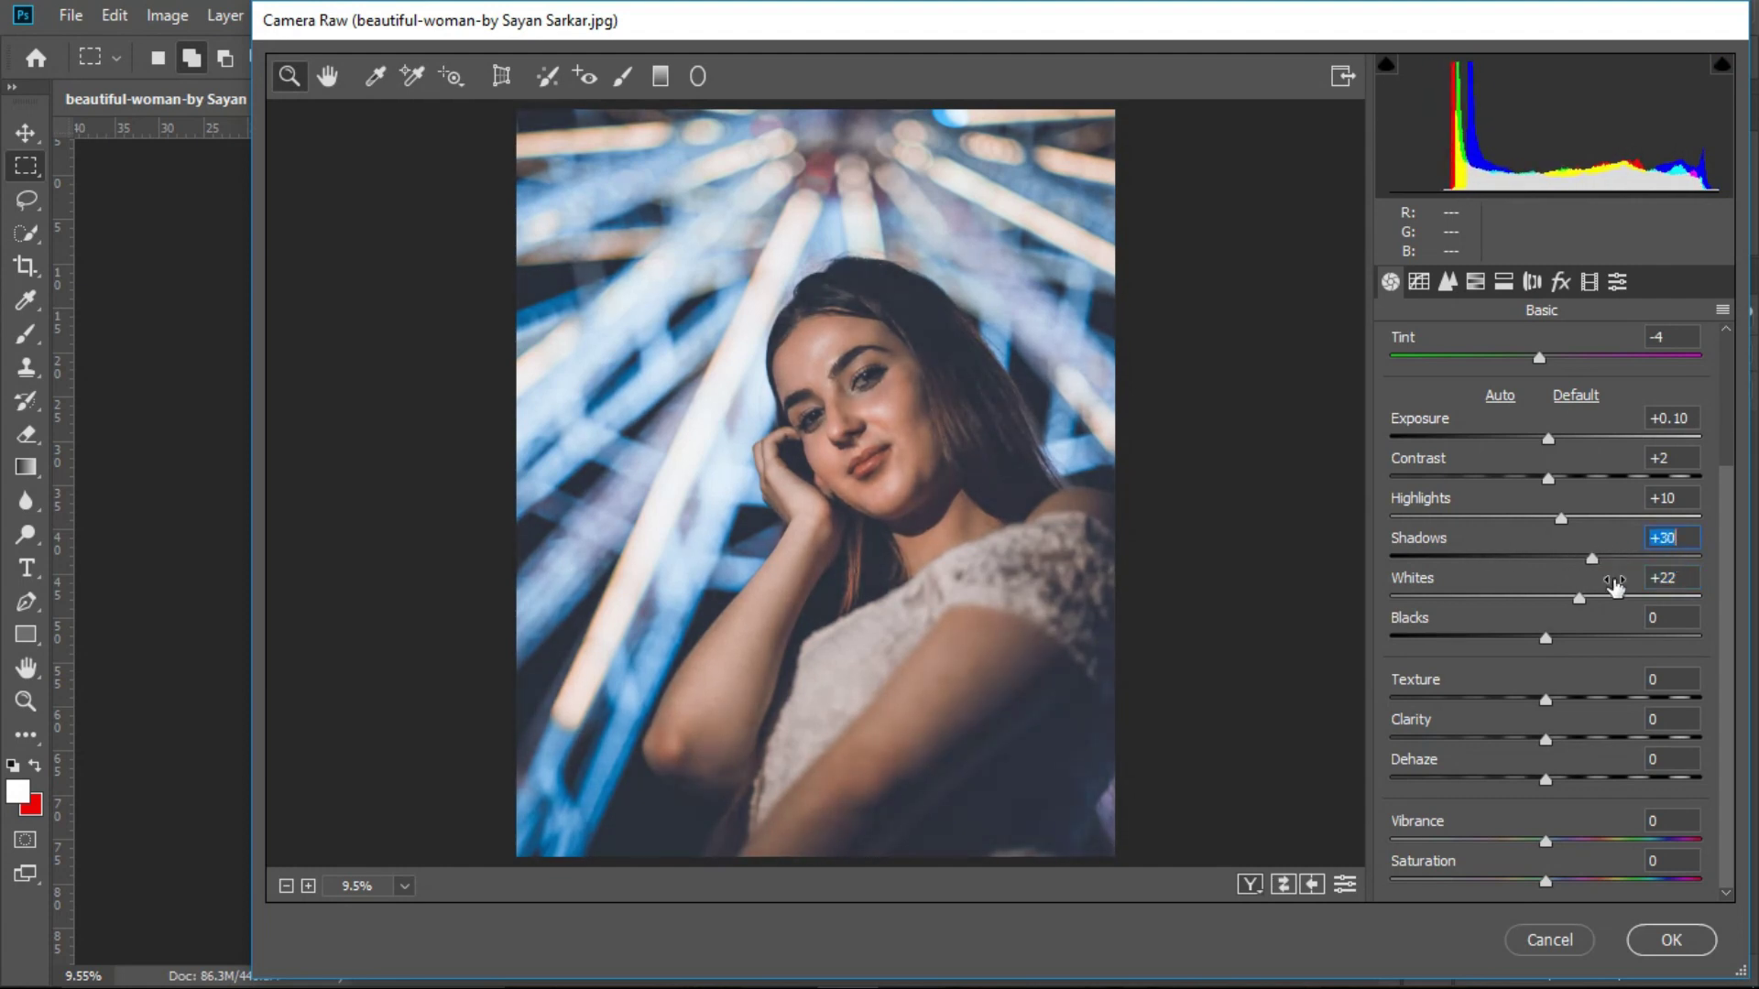
mouse_move(1572, 632)
left_mouse_down()
mouse_move(1614, 625)
mouse_move(1590, 629)
left_mouse_up()
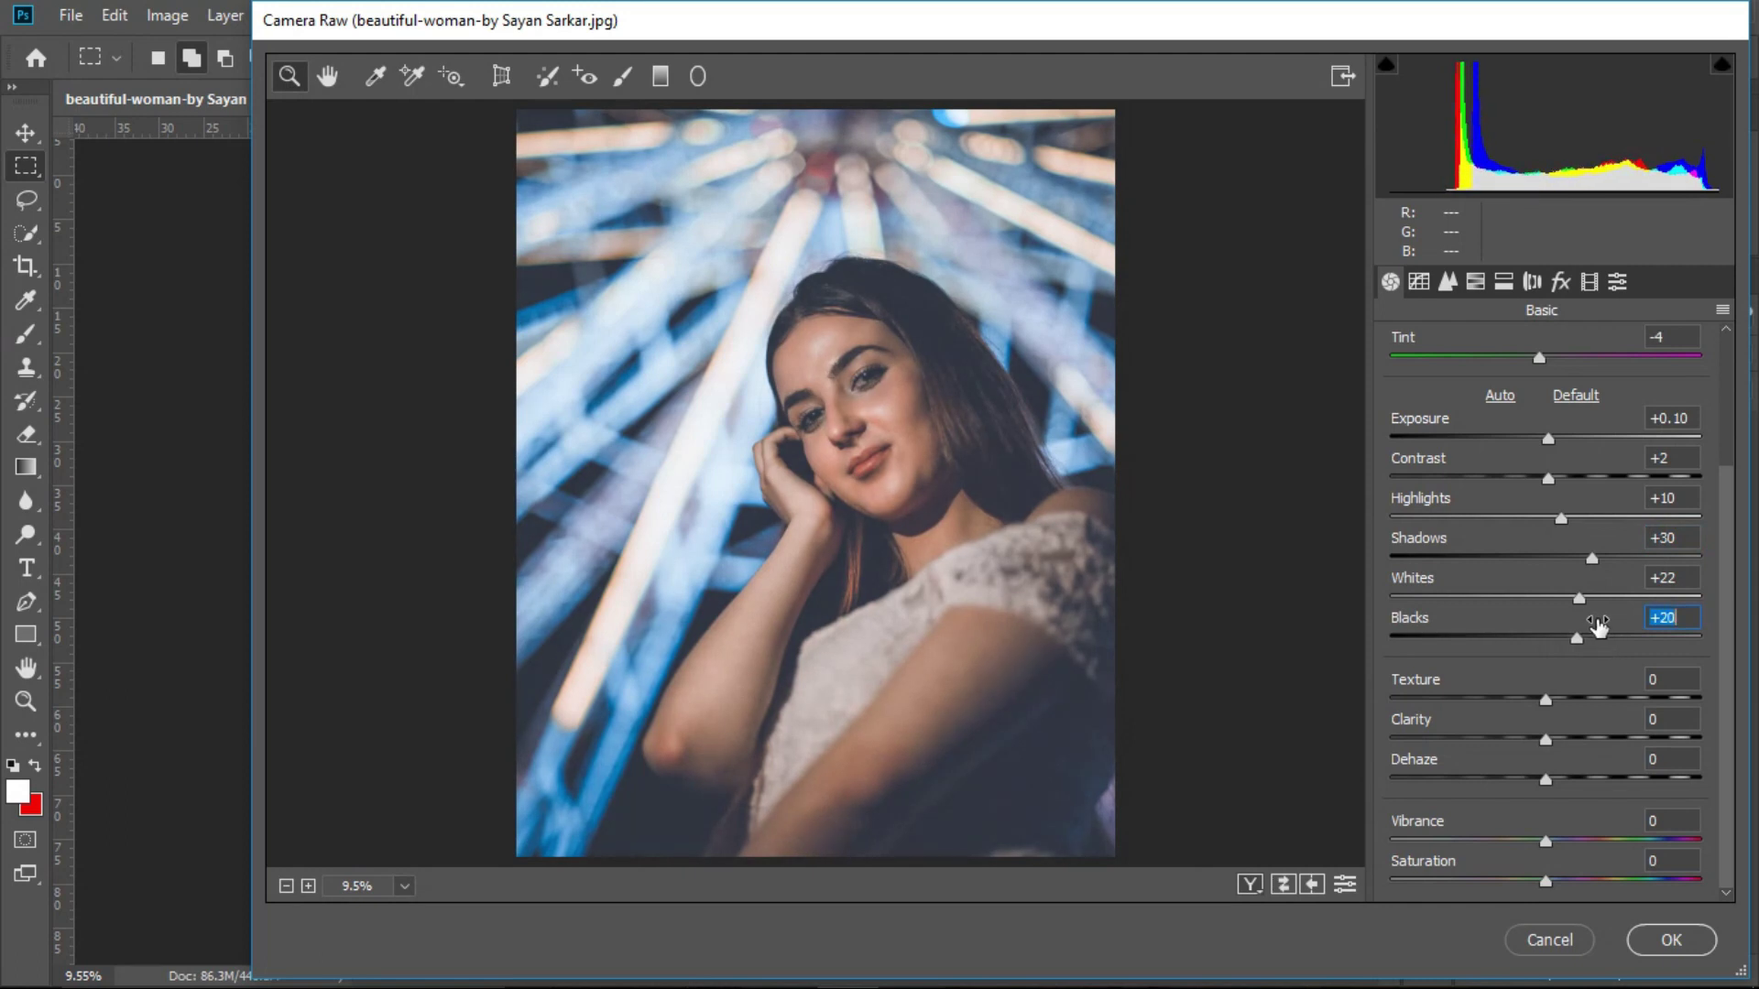
- Set Dehaze and Clarity to +1 each
left_click(1543, 777)
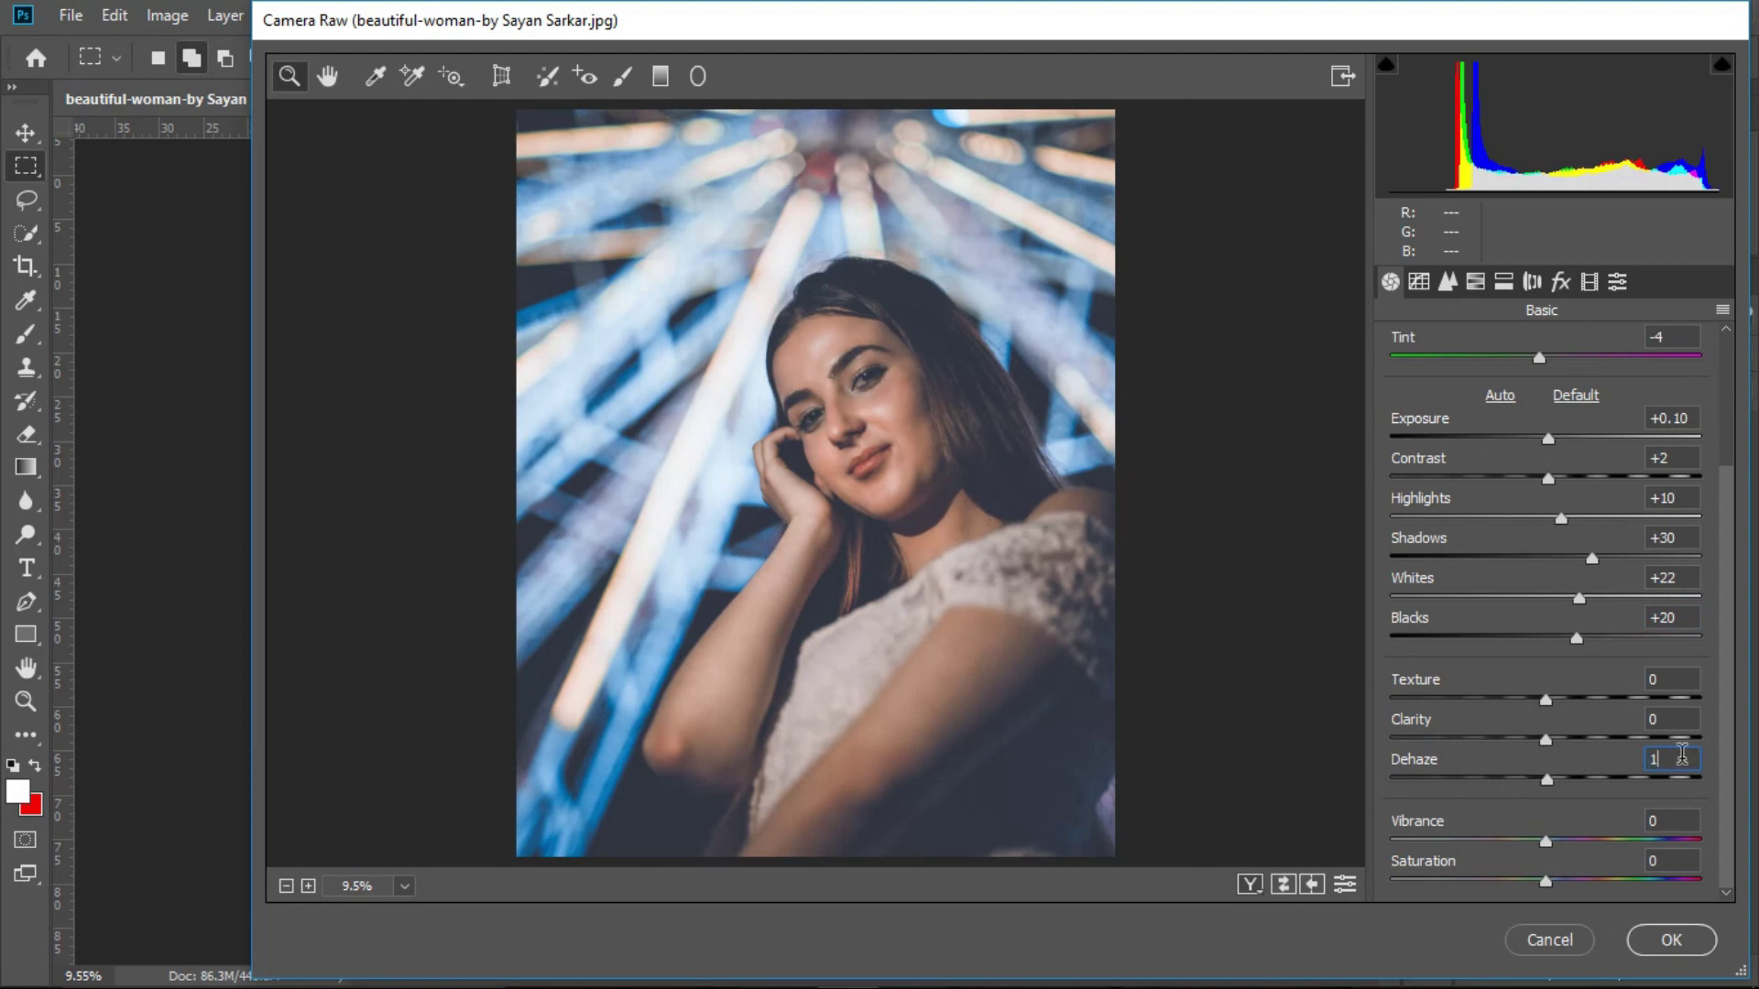
key("shift+Tab")
type("1")
- Try Vibrance at +20 and Saturation at +10 on the portrait
left_click(1560, 829)
type("20")
left_click(1583, 869)
type("10")
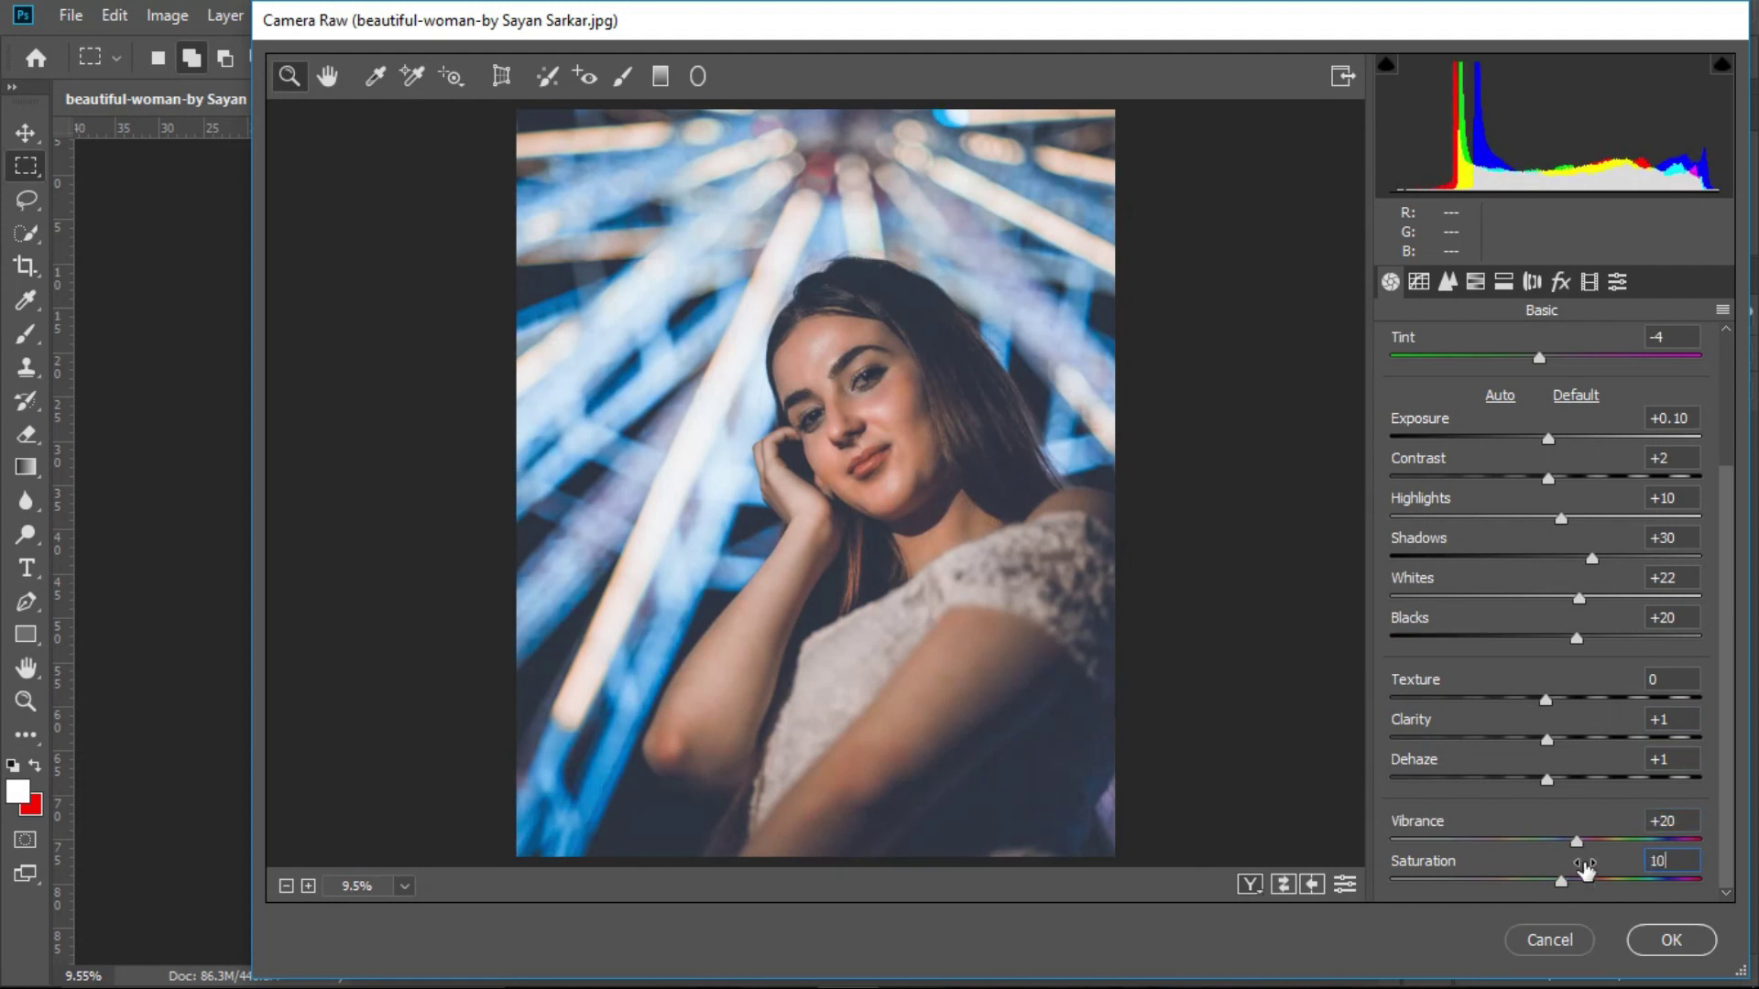
- Set Vibrance to +30 and the overall Saturation to +5
left_click(1676, 820)
type("30")
key("Tab")
type("5")
left_click(1424, 285)
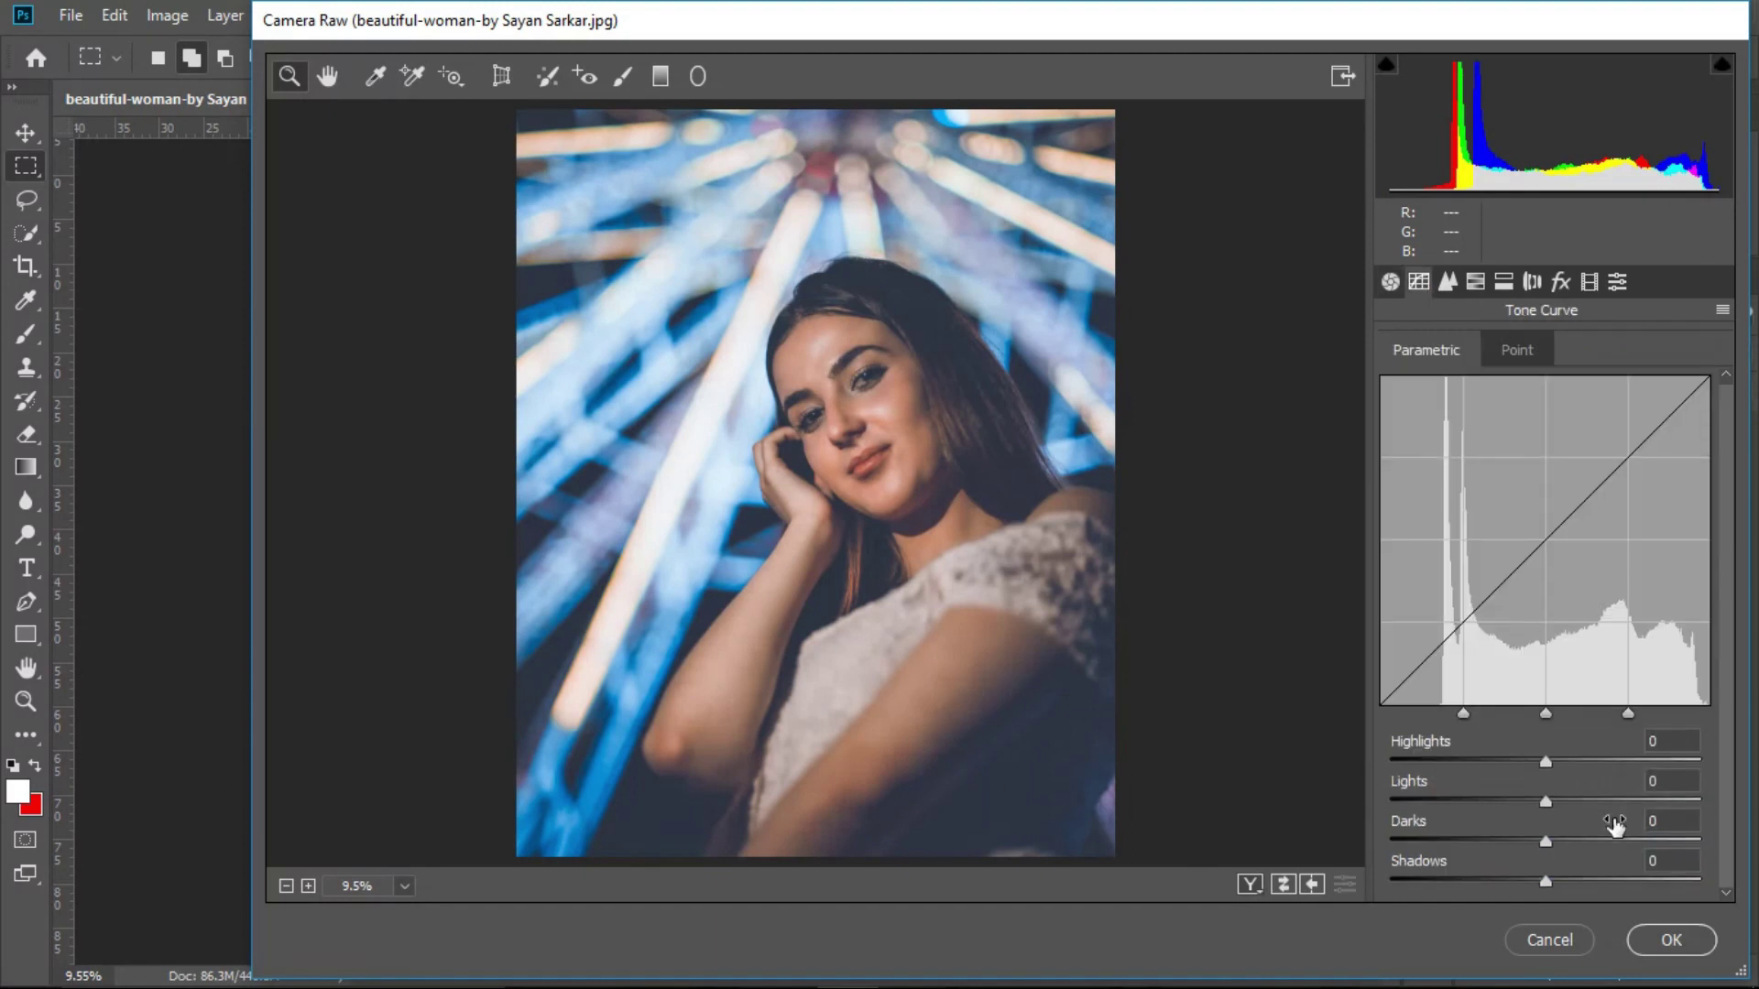
- Set the parametric tone curve's Highlights, Lights, Darks and Shadows to +5 each
left_click_drag(1582, 741, 1595, 832)
key("Tab")
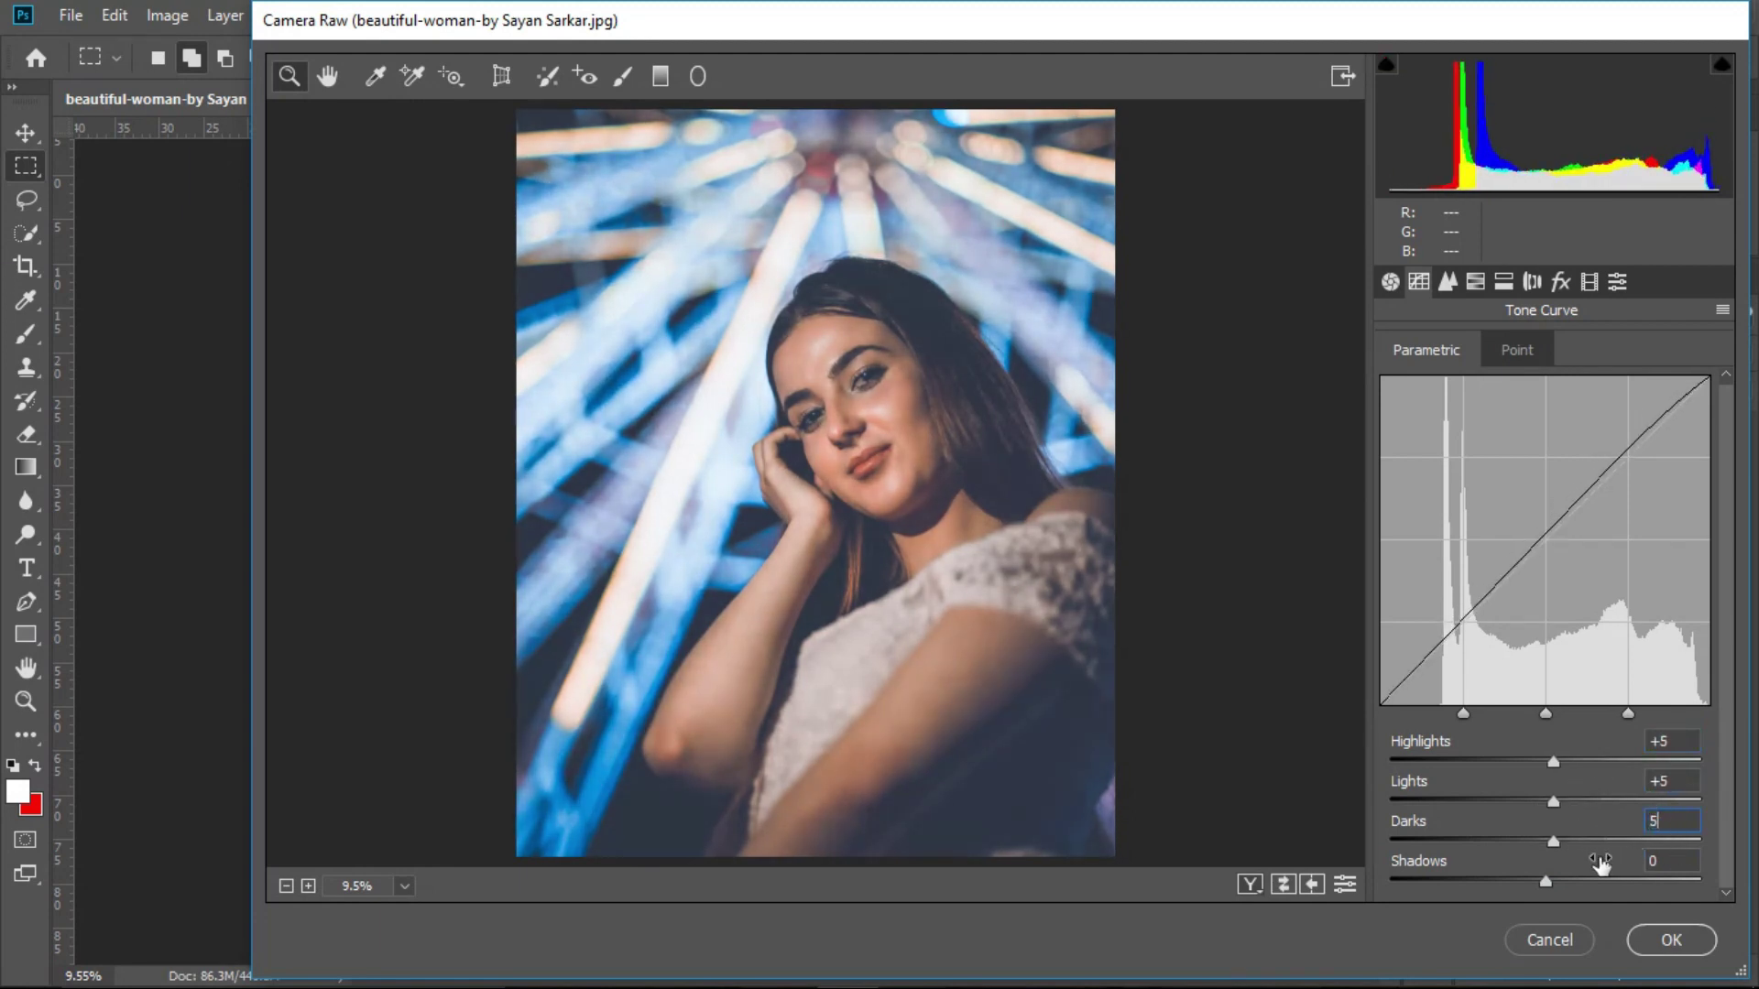
type("5")
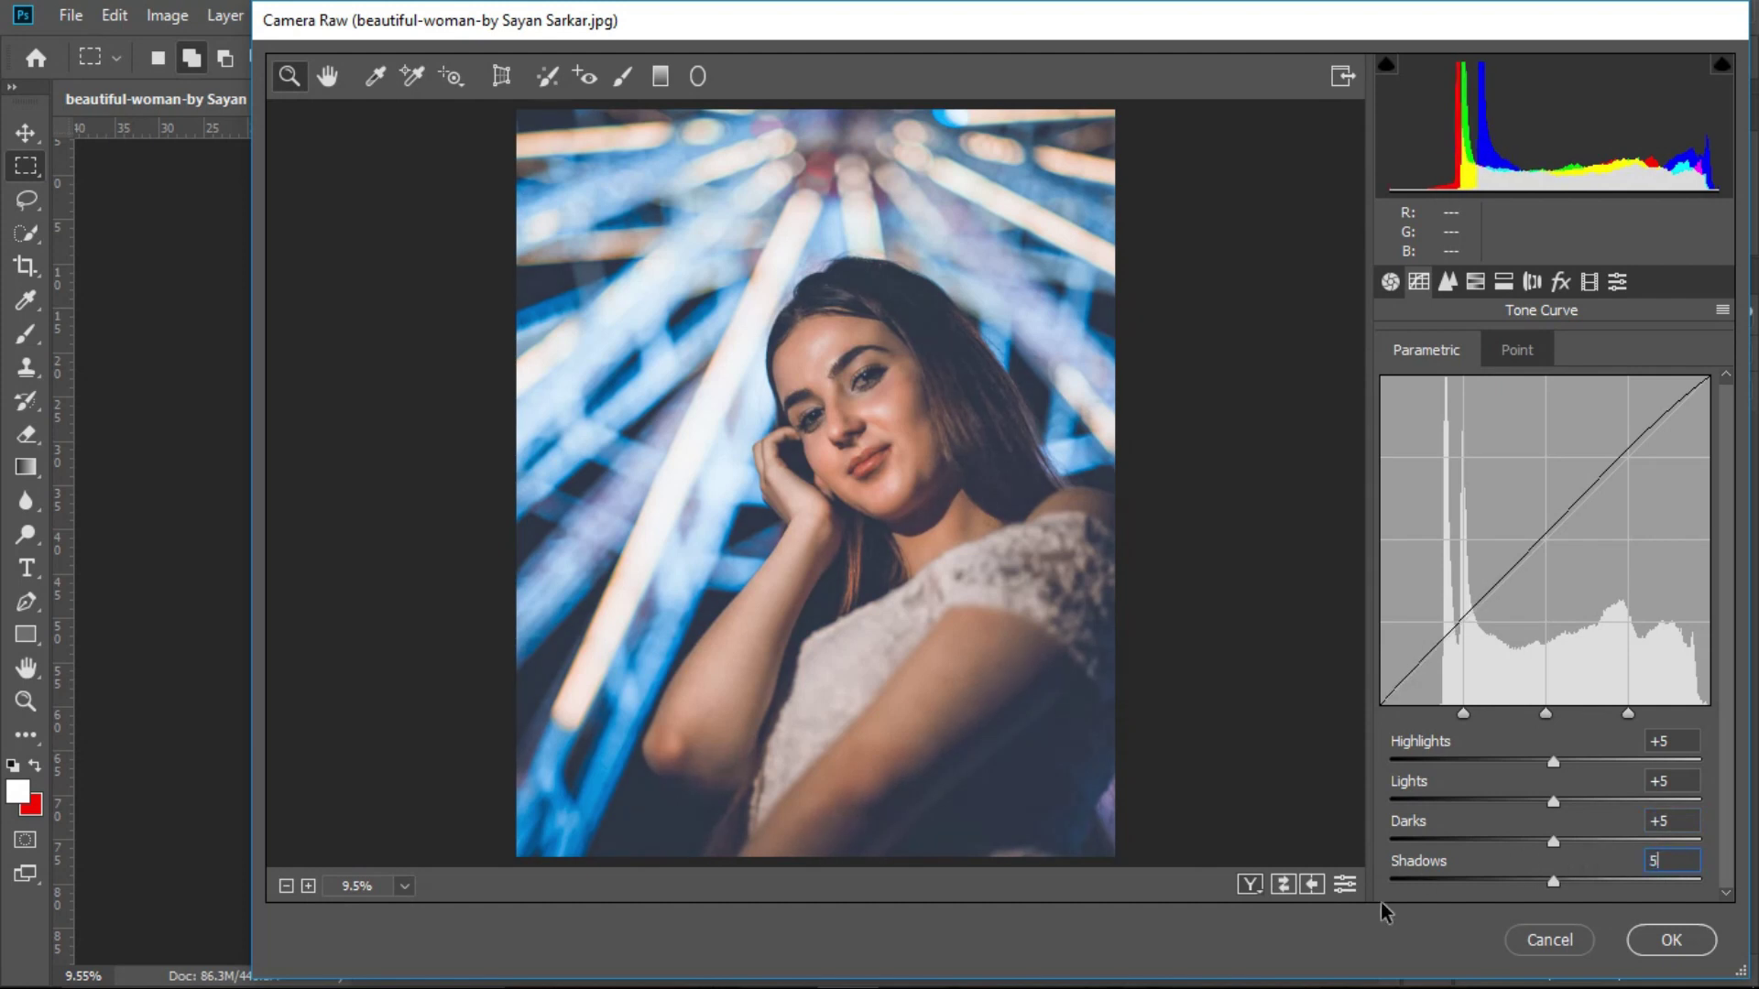
left_click(1283, 884)
- Set the sharpening Amount to 20 and the noise reduction Luminance to 5
left_click(1447, 283)
left_click(1472, 383)
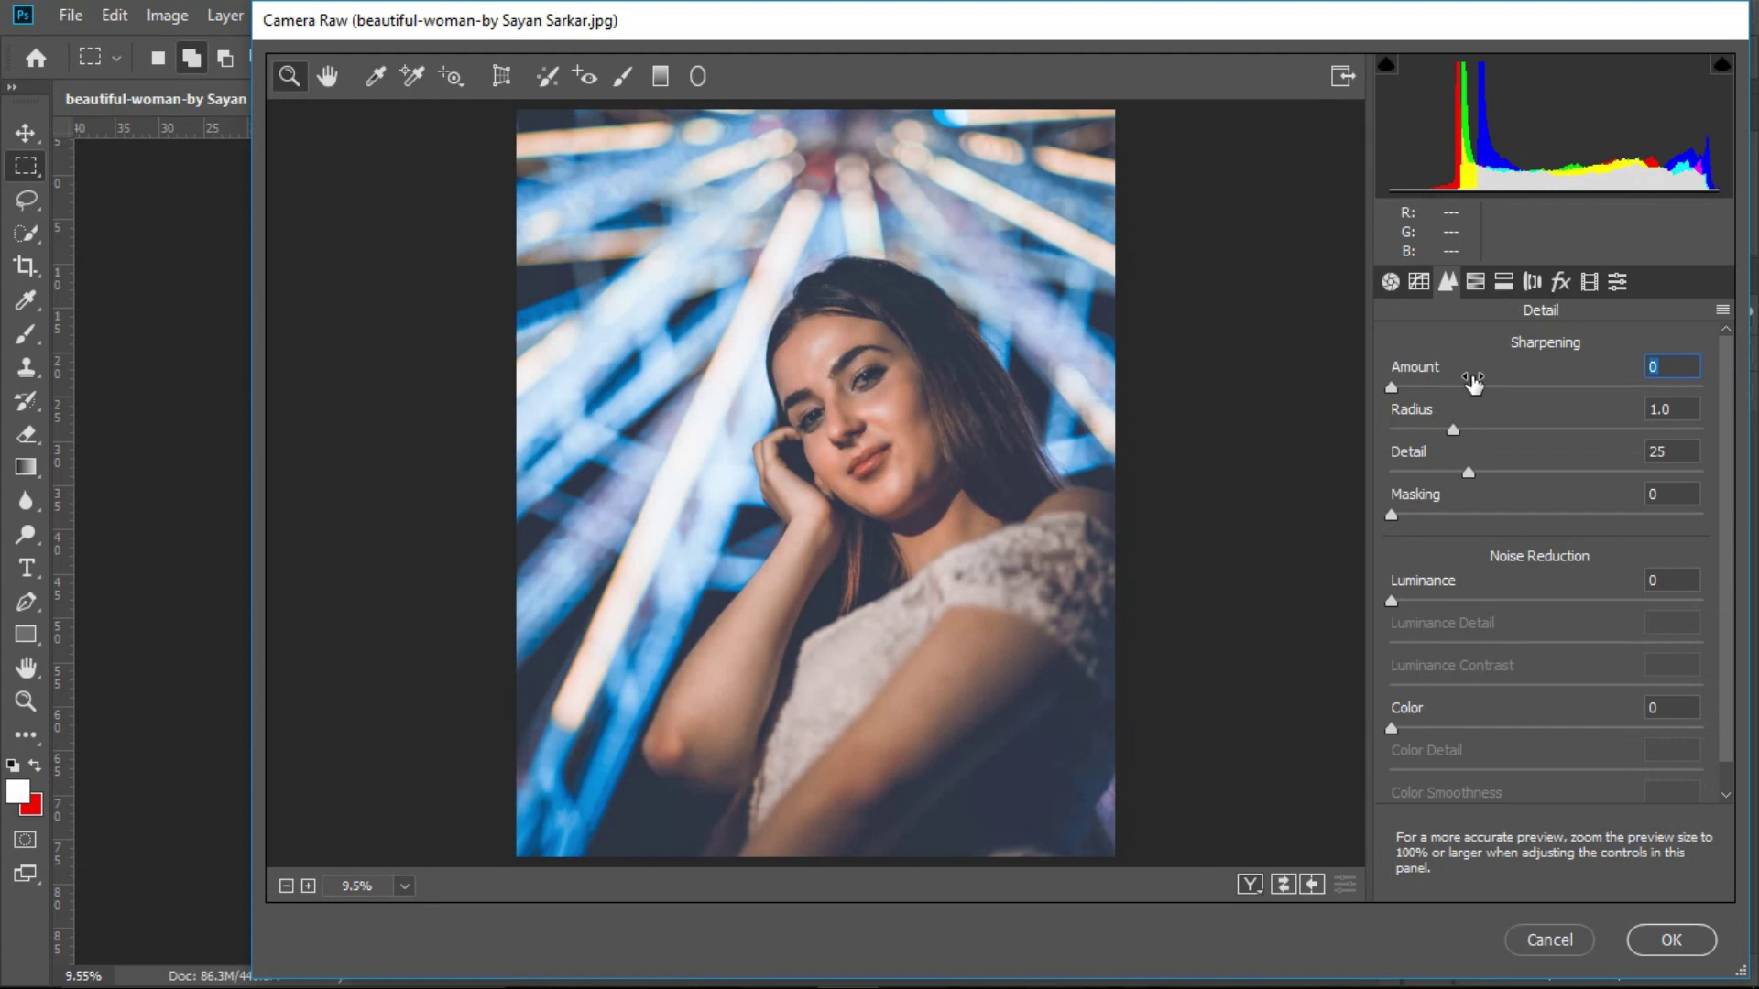
left_click_drag(1472, 383, 1481, 382)
left_click_drag(1485, 591, 1489, 591)
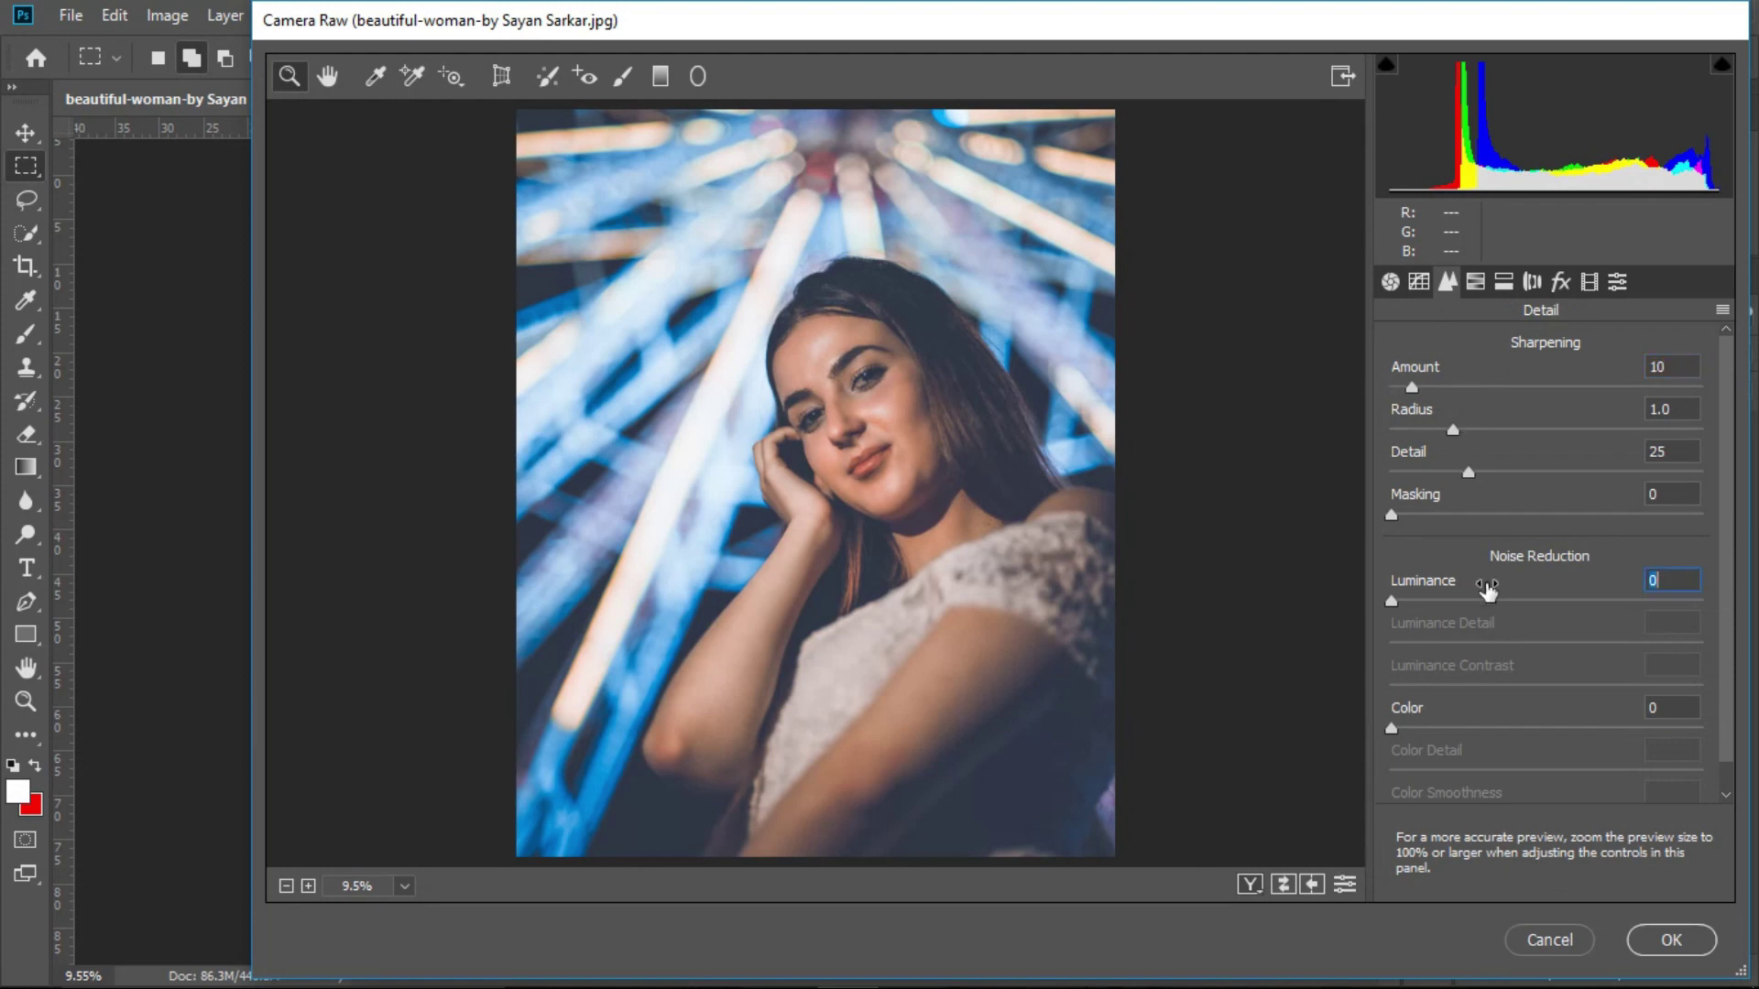
left_click(1483, 381)
type("20")
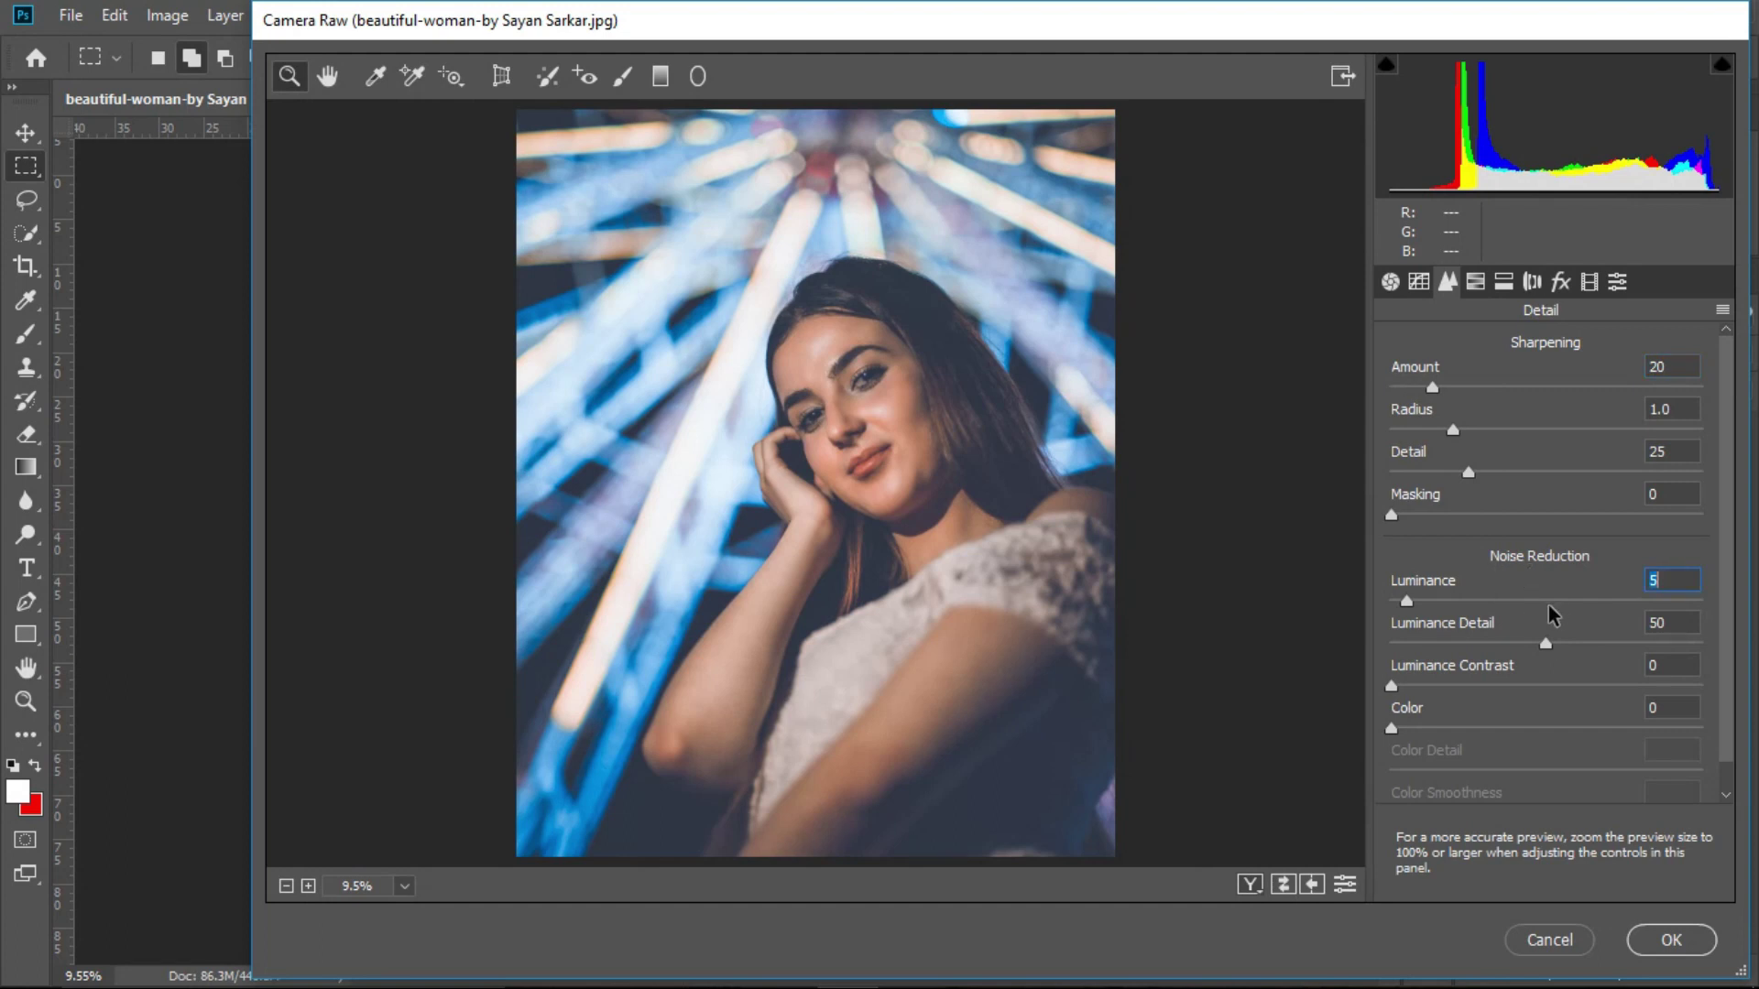
- Raise the HSL saturation of the Aquas and the Blues to +30 each
left_click(1475, 282)
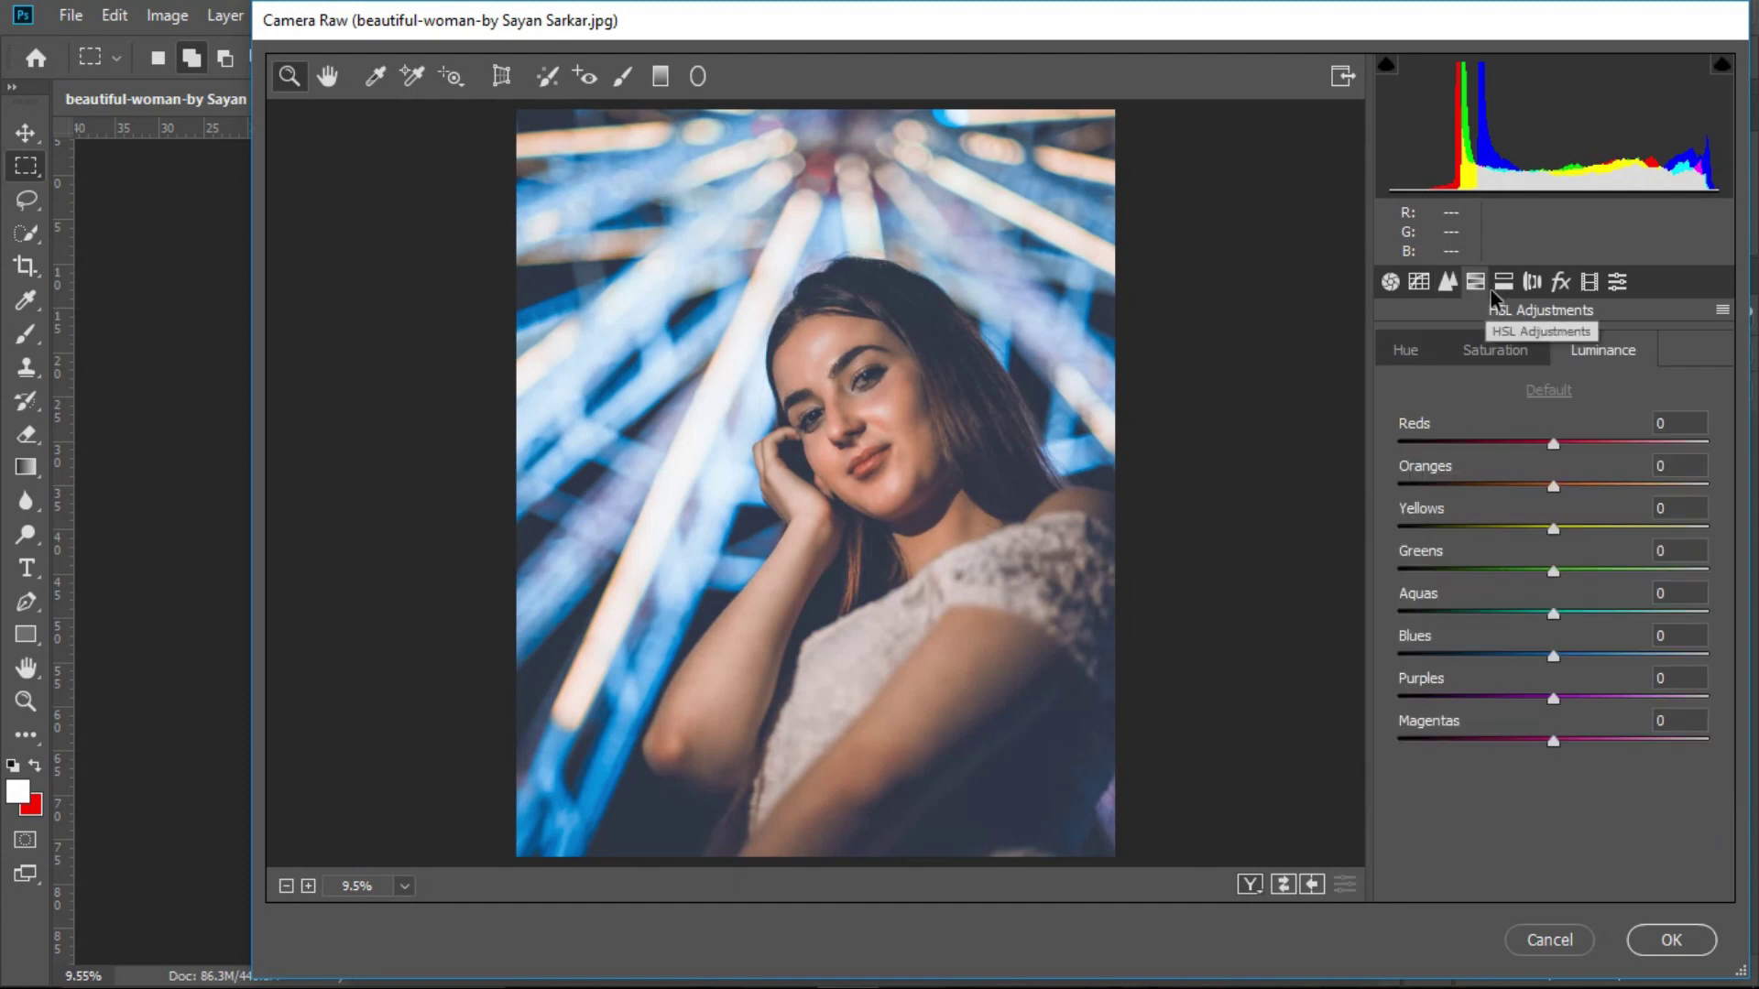
left_click(1510, 351)
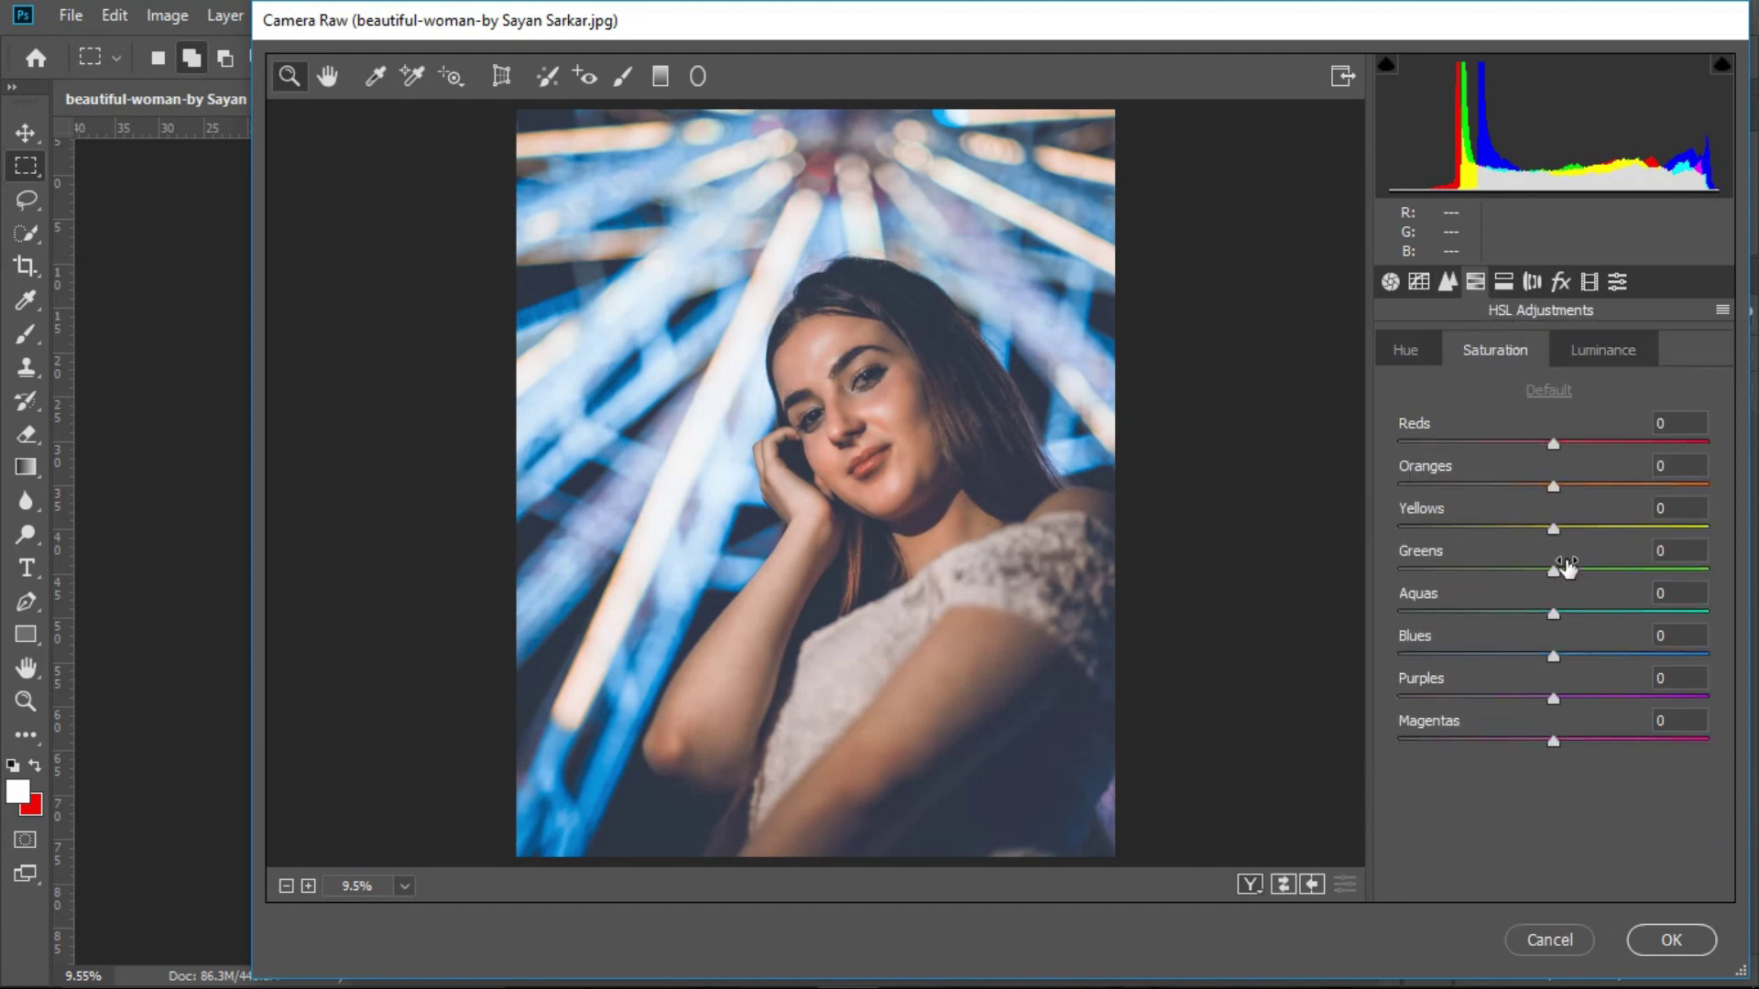
left_click(1560, 607)
left_click_drag(1567, 593, 1600, 637)
type("30")
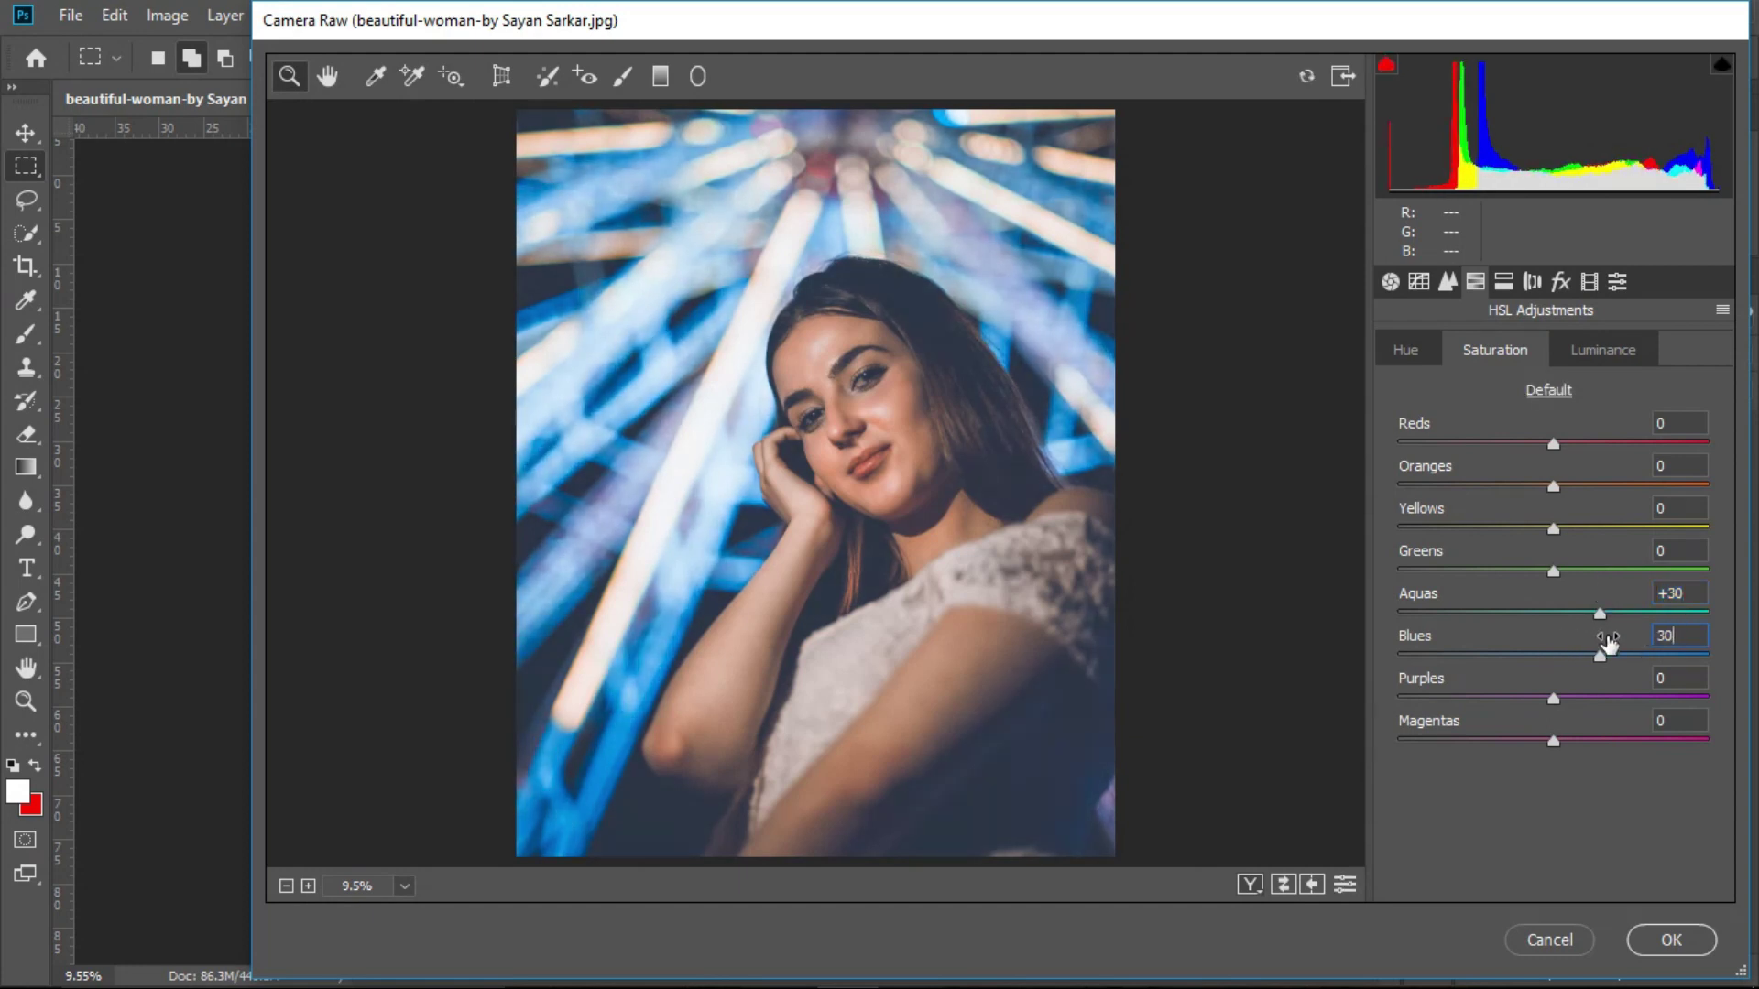
- Tint the split toning highlights with Hue 190 and Saturation 25
left_click(1504, 281)
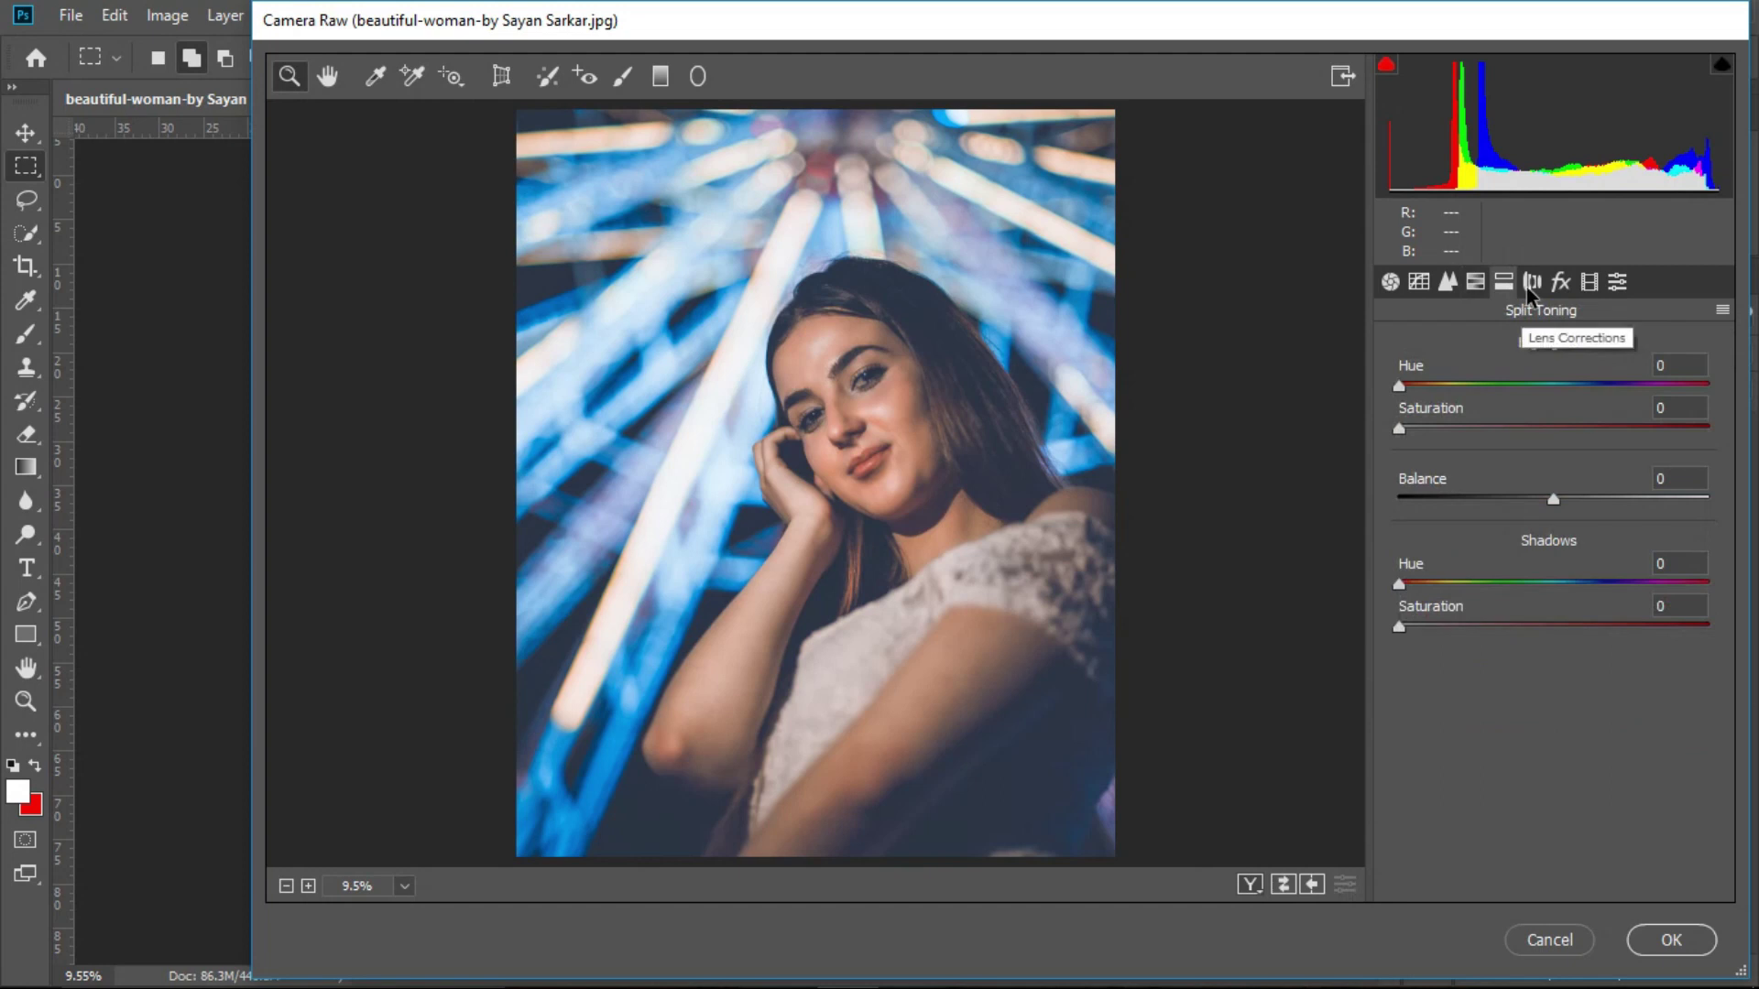
left_click_drag(1479, 369, 1585, 377)
left_click_drag(1710, 375, 1702, 378)
left_click_drag(1441, 421, 1475, 417)
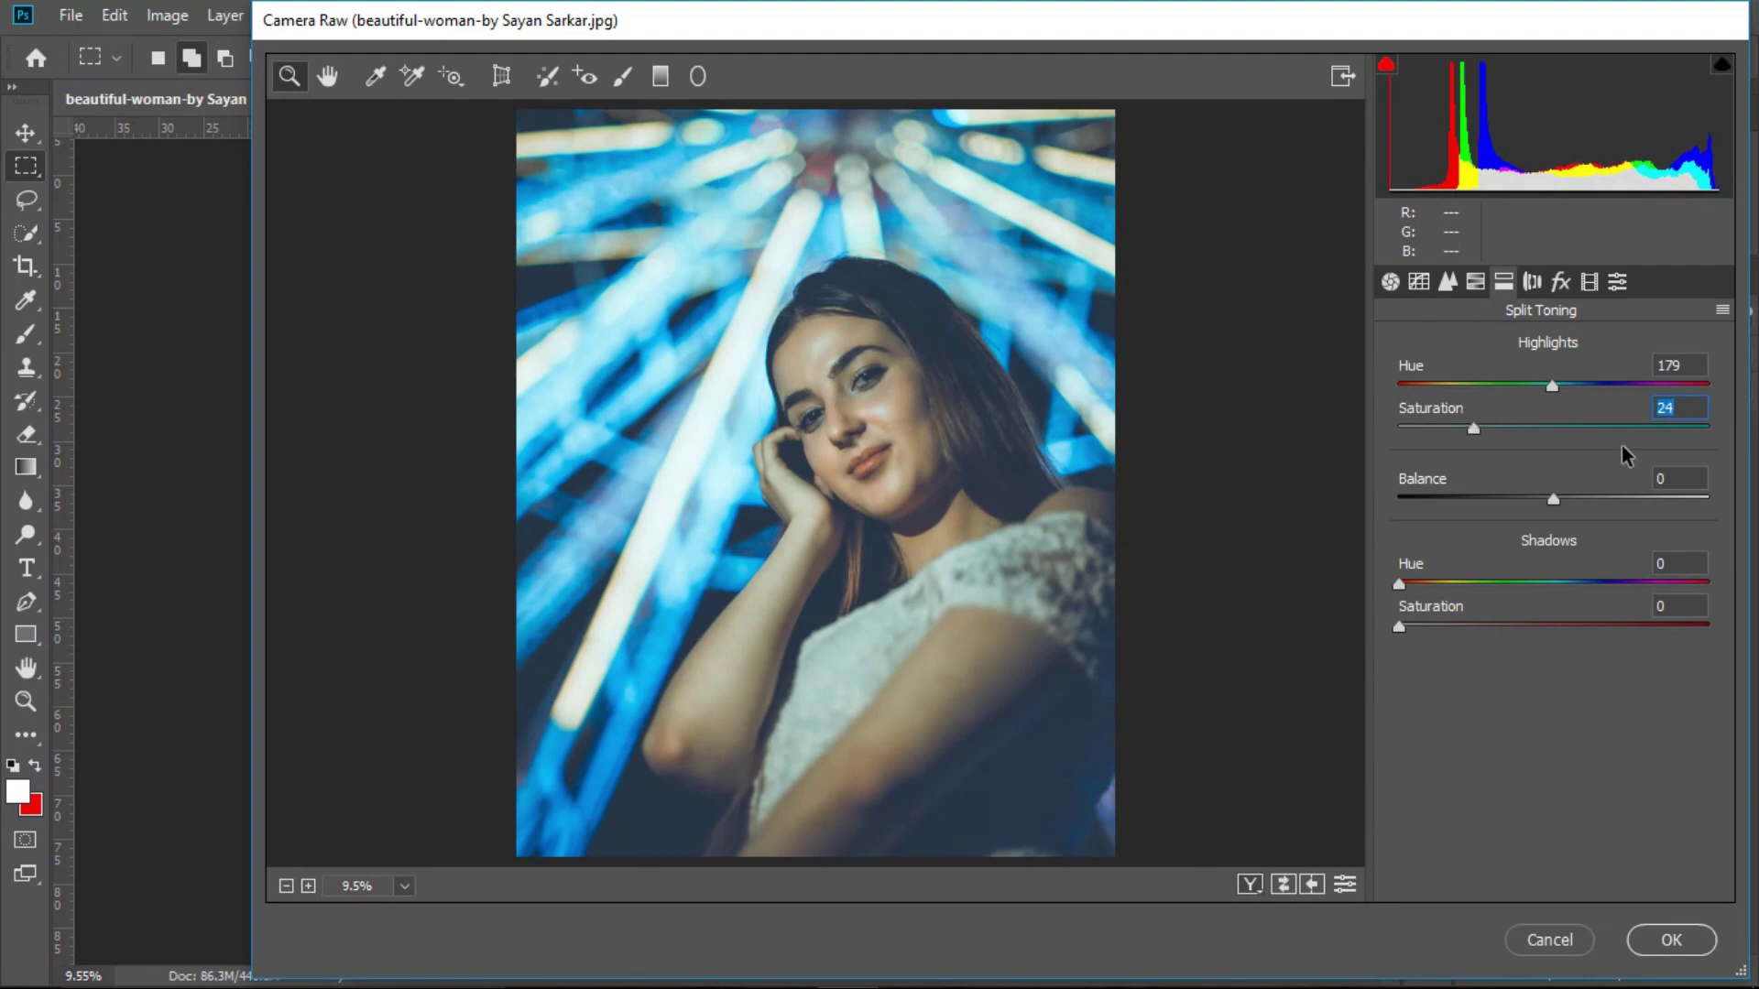
mouse_move(1596, 364)
left_mouse_down()
mouse_move(1631, 364)
mouse_move(1429, 356)
mouse_move(1611, 364)
left_mouse_up()
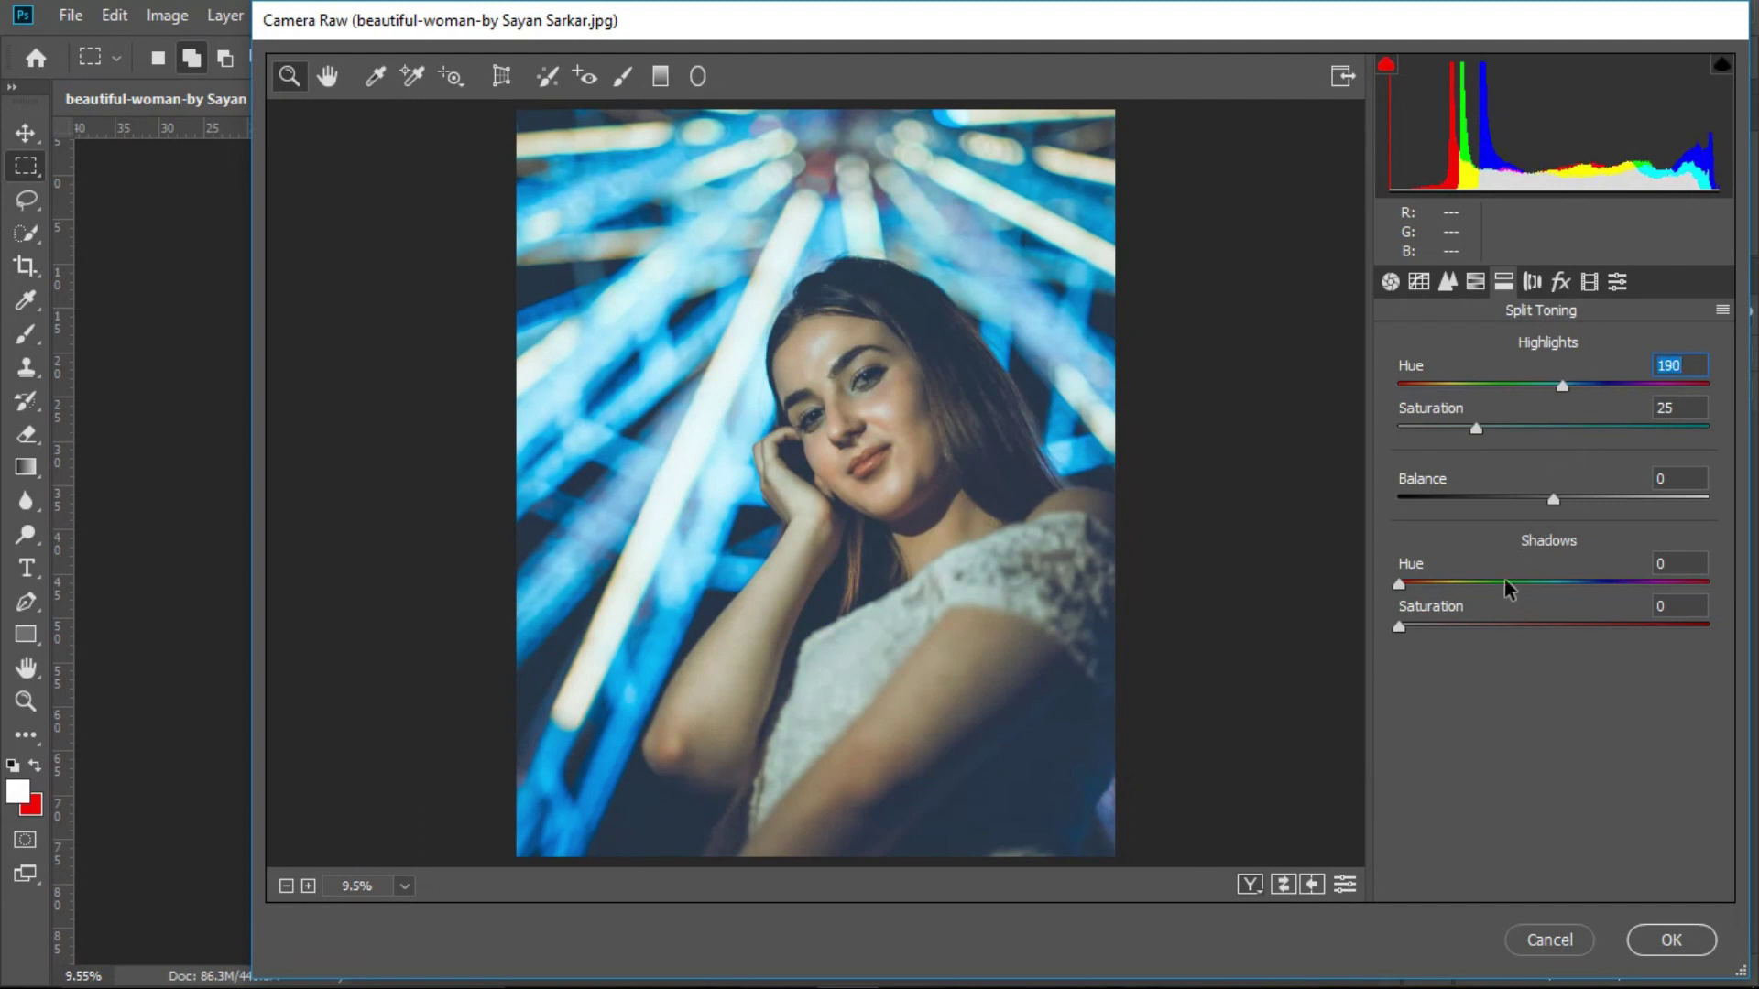
- Set the split toning shadows' Saturation to 3 and the Balance to 5
left_click(1495, 622)
type("5")
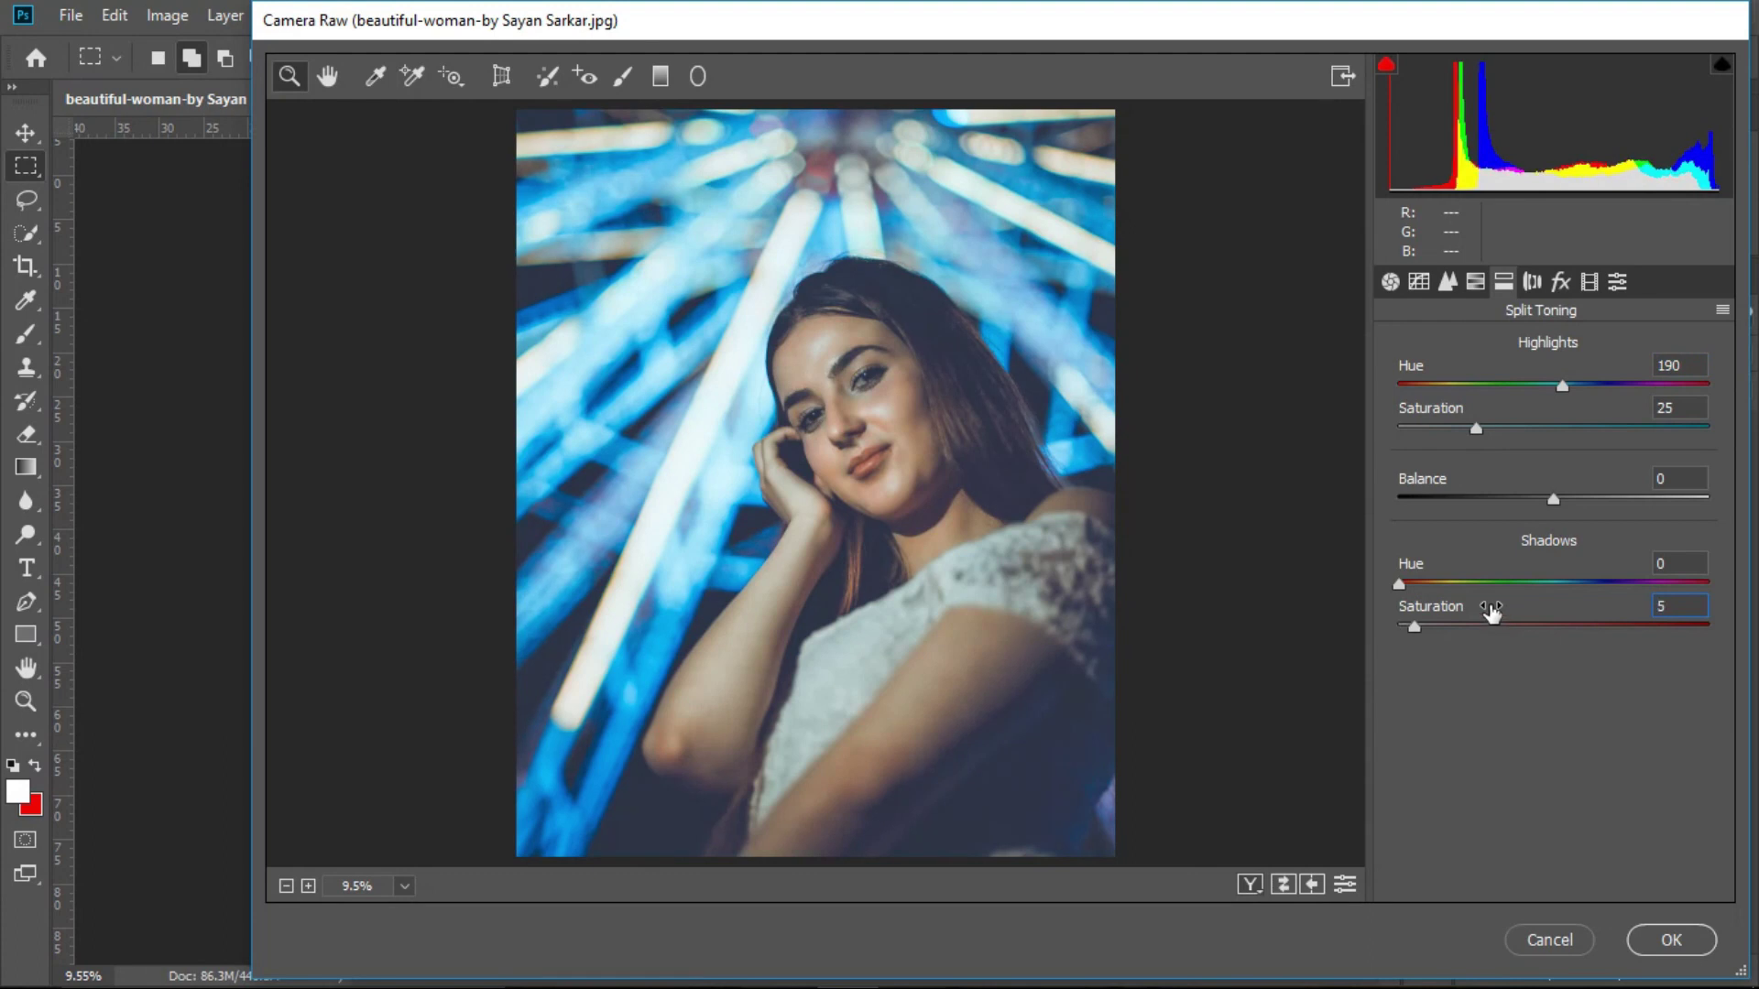
left_click(1488, 570)
left_click(1490, 609)
type("3")
left_click_drag(1491, 609, 1494, 611)
mouse_move(1508, 486)
left_mouse_down()
mouse_move(1472, 491)
mouse_move(1526, 490)
mouse_move(1416, 502)
mouse_move(1505, 501)
left_mouse_up()
type("5")
- Set the Blue Primary Hue to -10 and its Saturation to +5 in the camera calibration
left_click(1532, 281)
left_click(1590, 281)
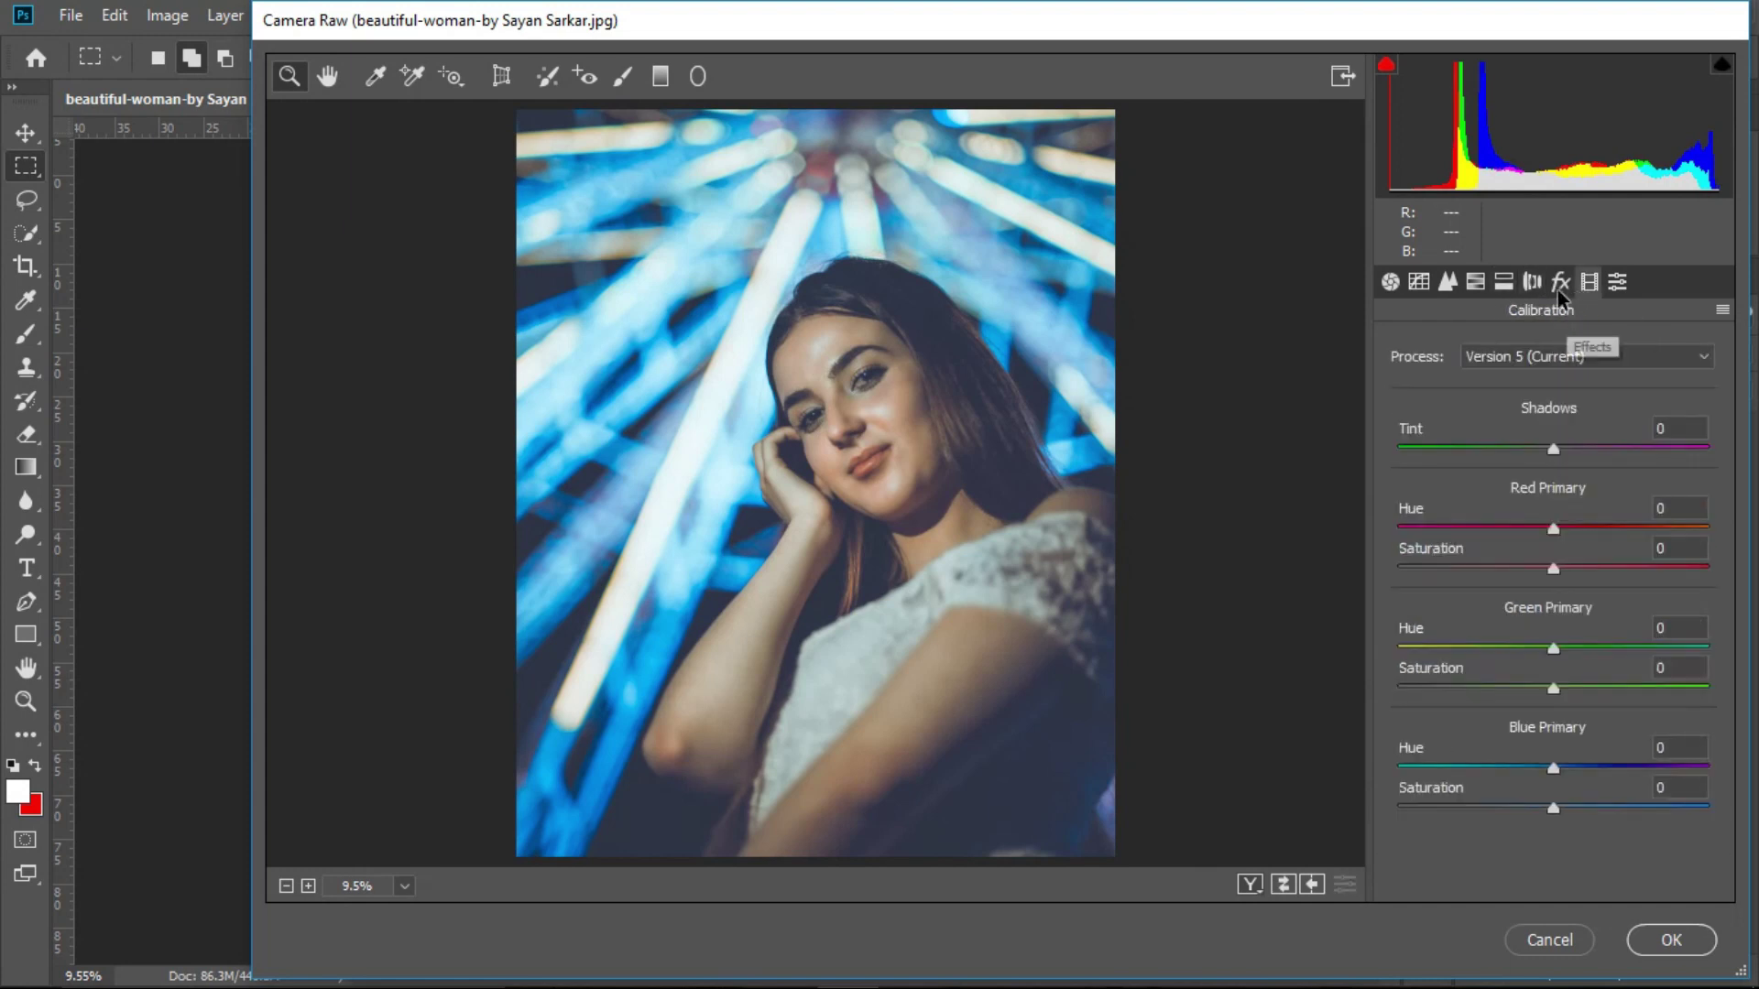
left_click(1560, 281)
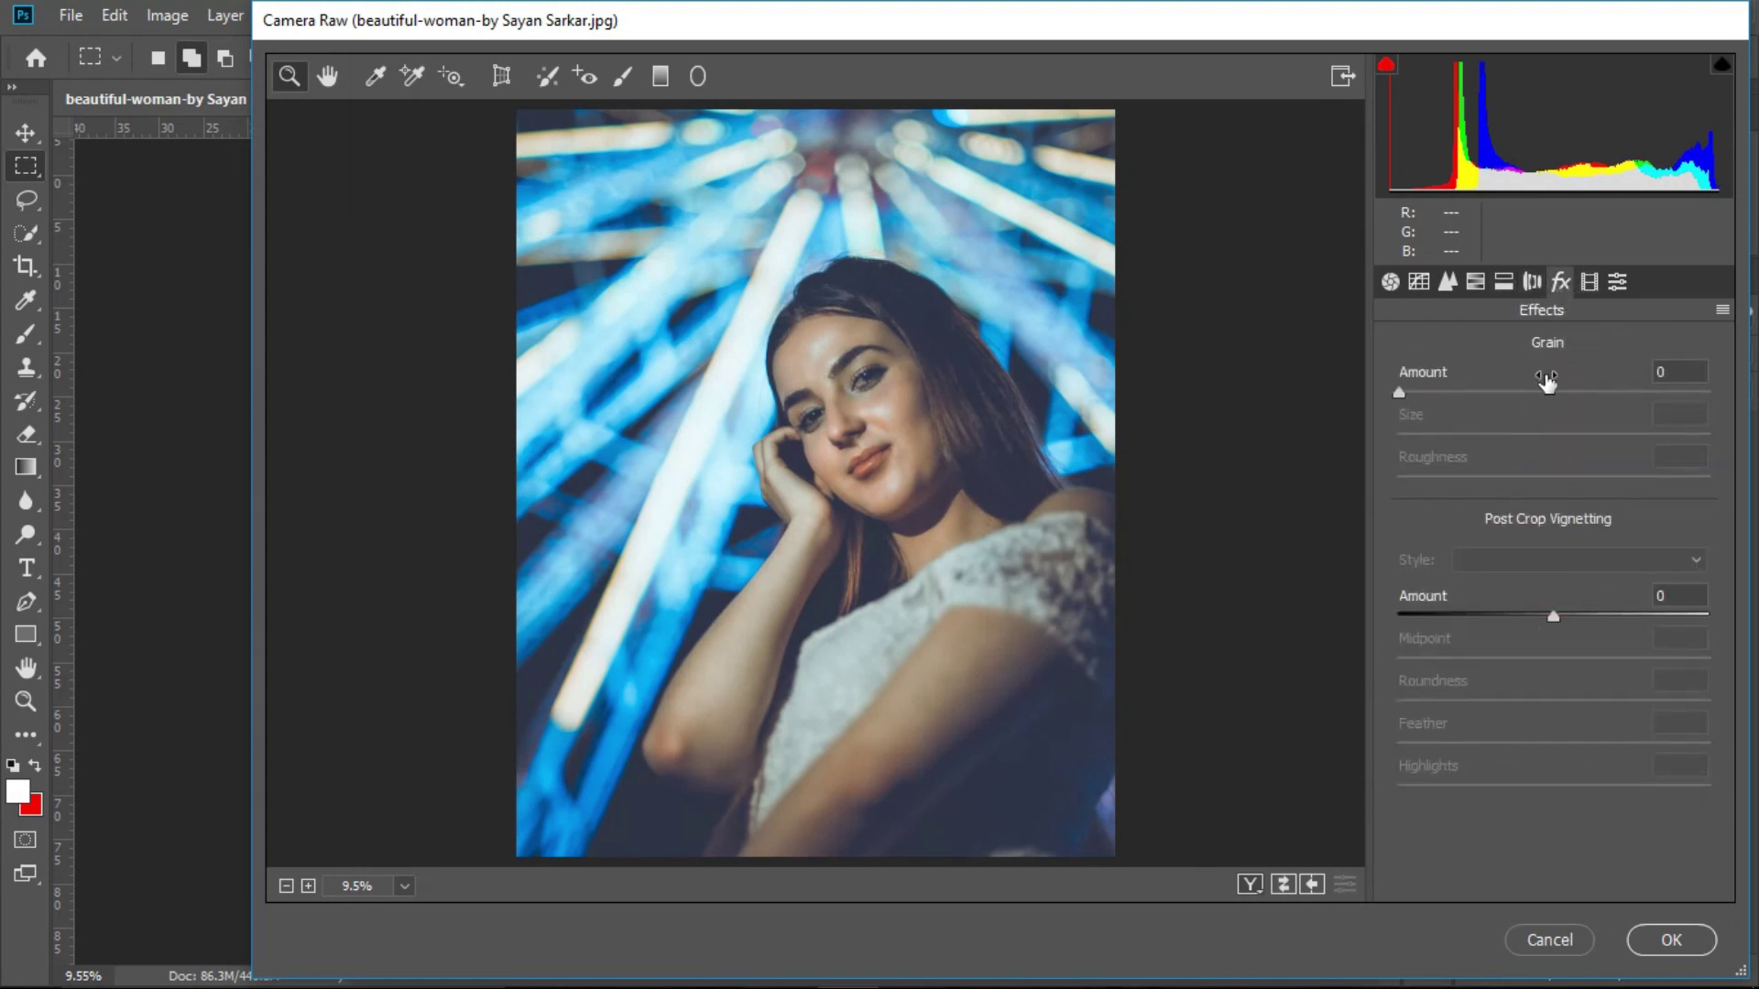
left_click(1590, 281)
mouse_move(1553, 766)
left_mouse_down()
mouse_move(1517, 766)
mouse_move(1580, 755)
mouse_move(1549, 757)
left_mouse_up()
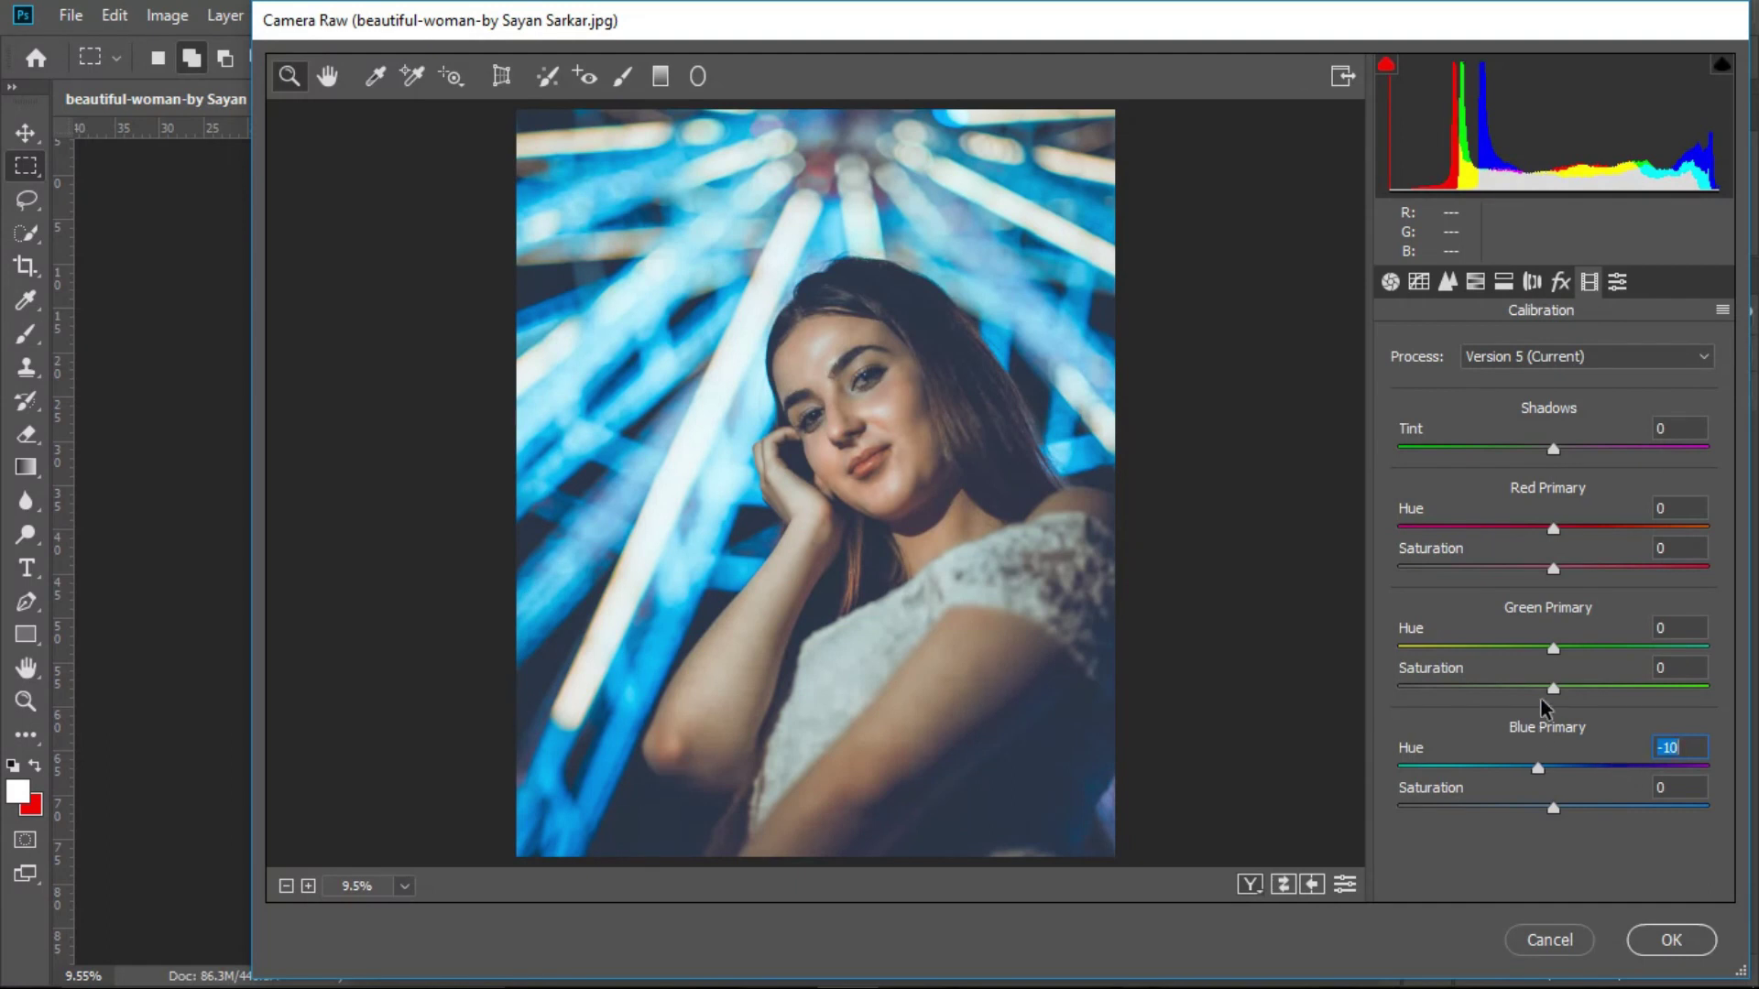
key("Tab")
type("5")
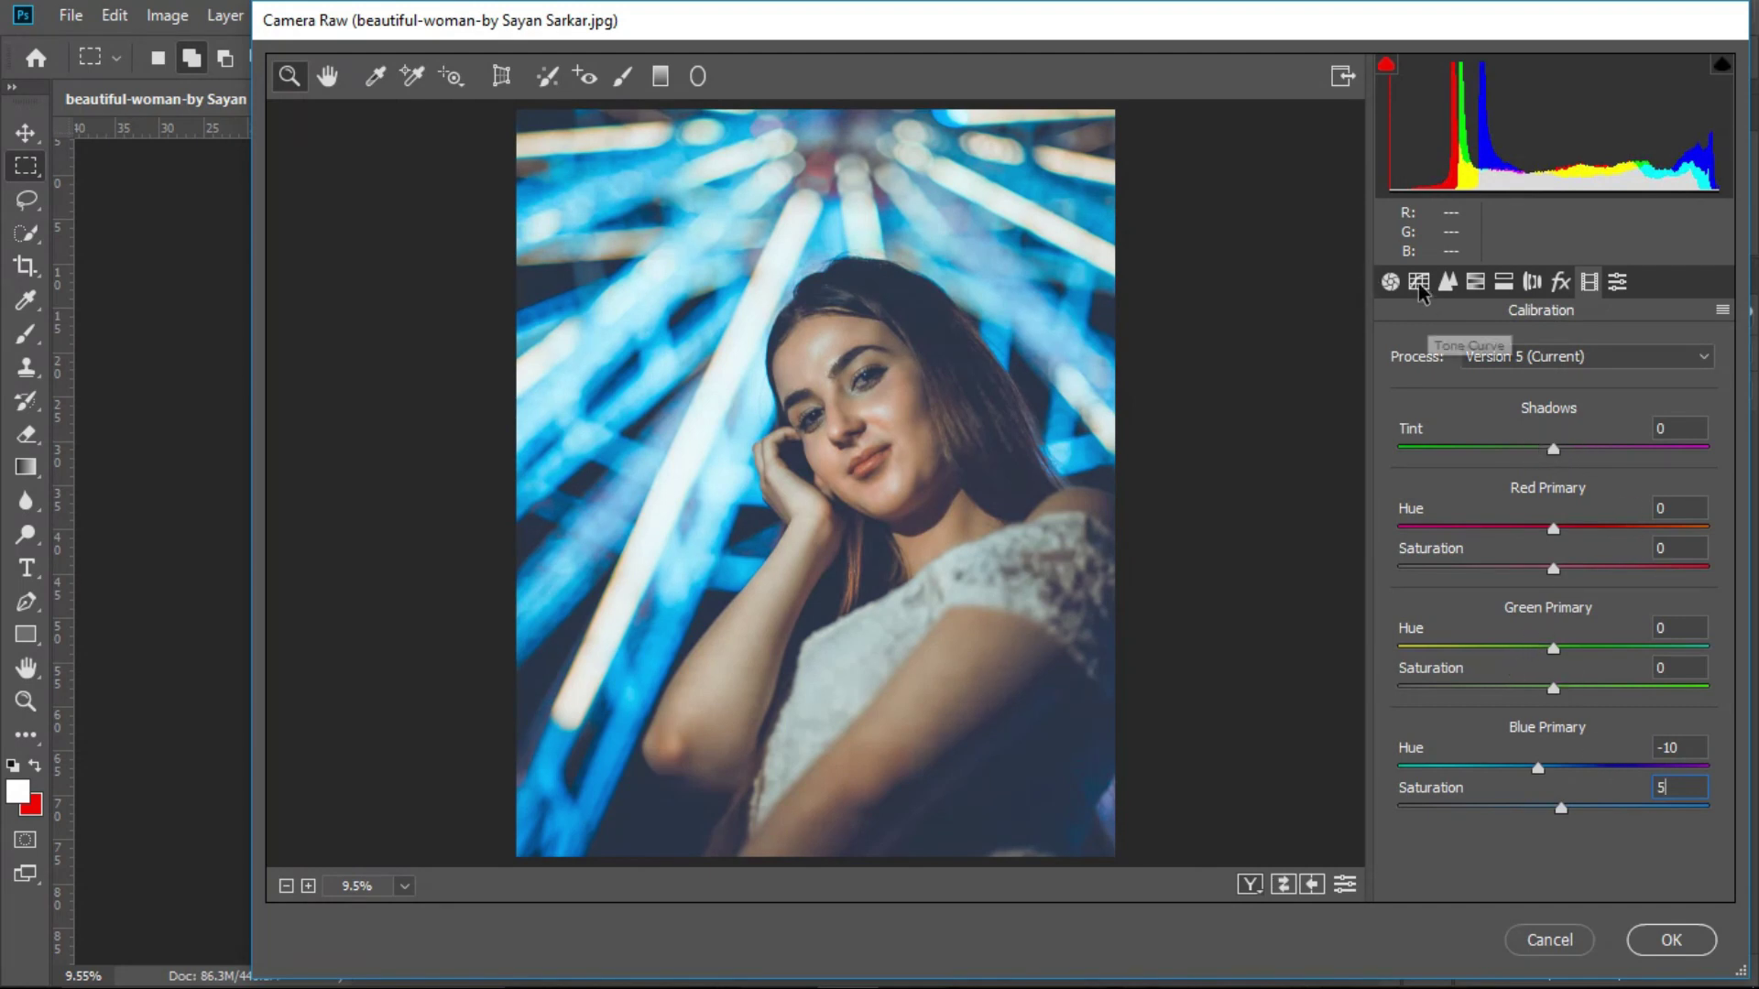
- Revisit the HSL adjustments and set the Blues value to 30
left_click(1475, 282)
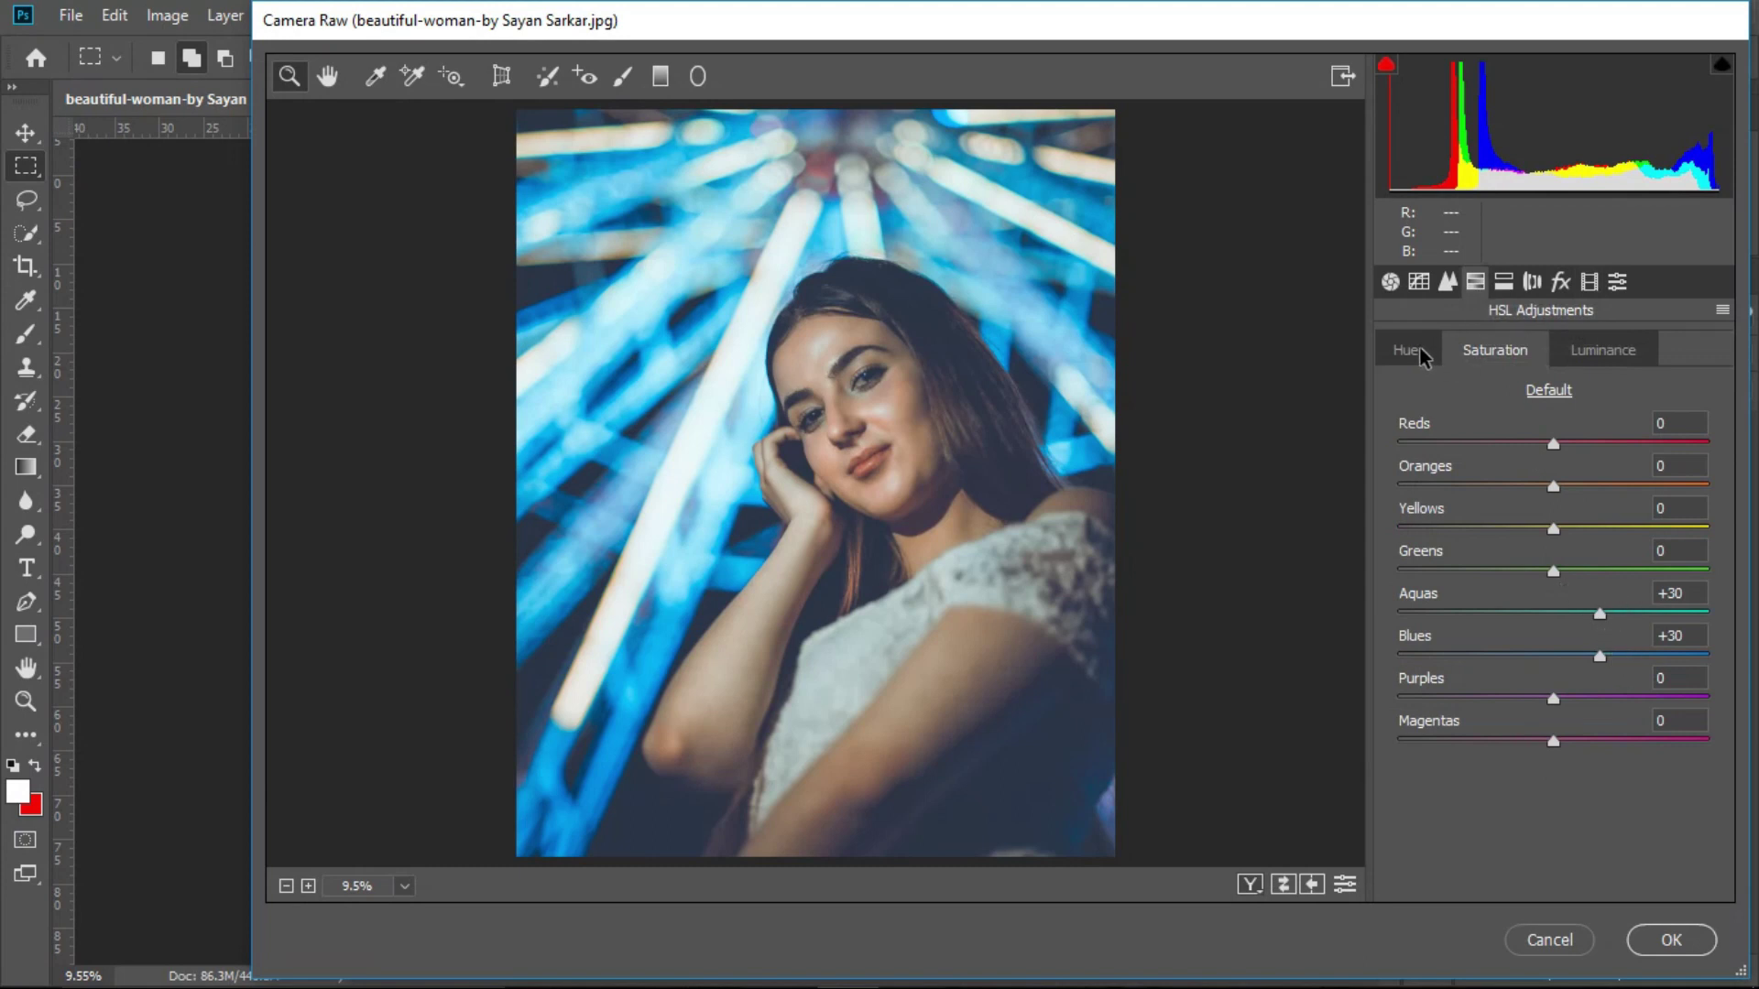
left_click_drag(1570, 644, 1585, 642)
type("30")
- Apply the Camera Raw filter and compare the portrait with the Model layer hidden and shown
left_click(1669, 940)
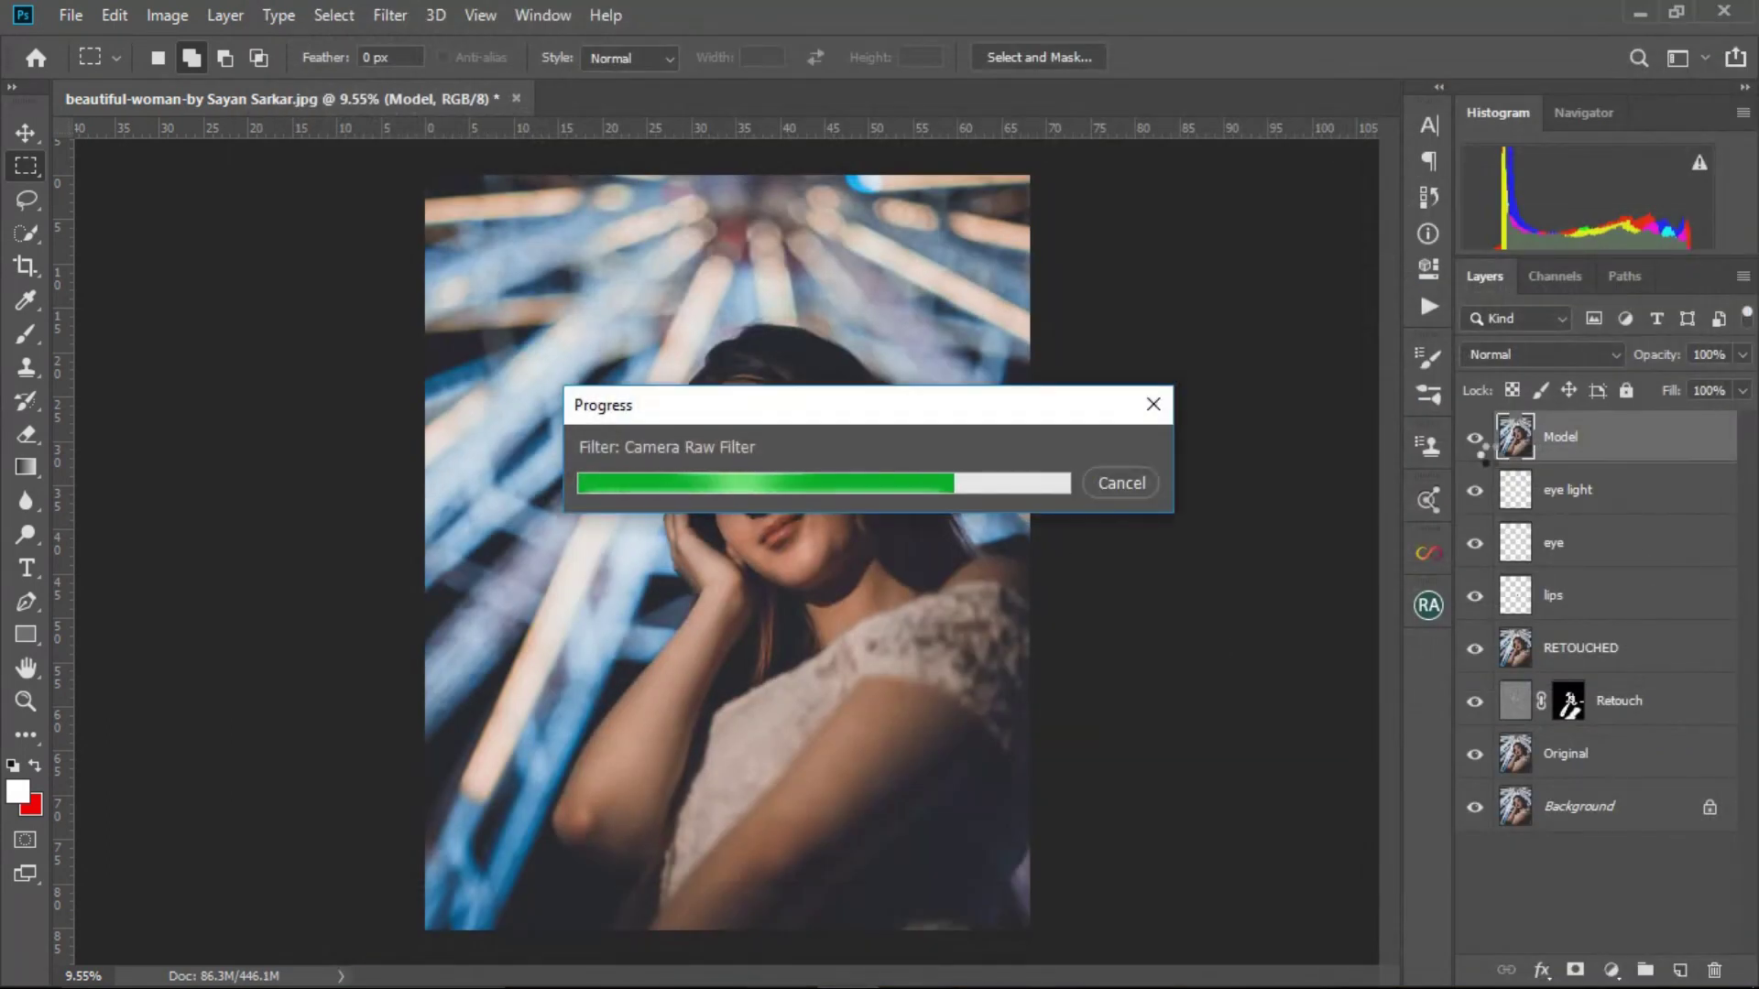
left_click(1476, 442)
left_click(1476, 442)
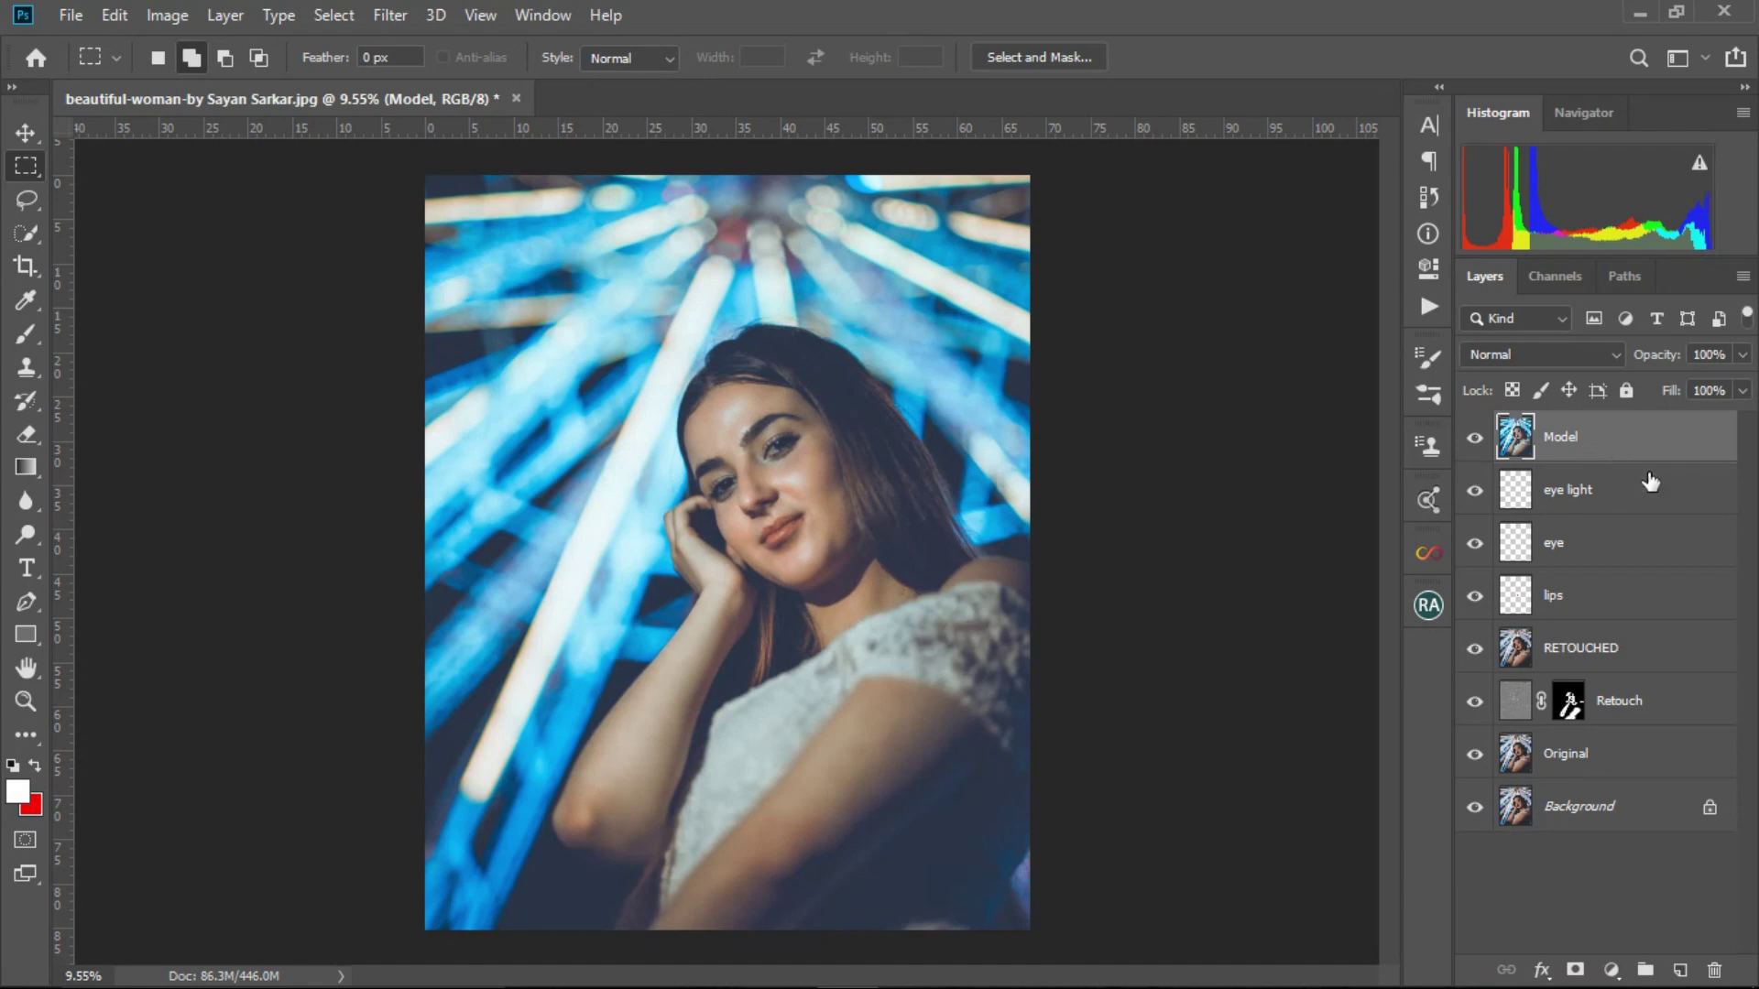
- Duplicate the Model layer and lasso a rough outline around the woman, from below the elbow over her hair to the lower corner
left_click(25, 199)
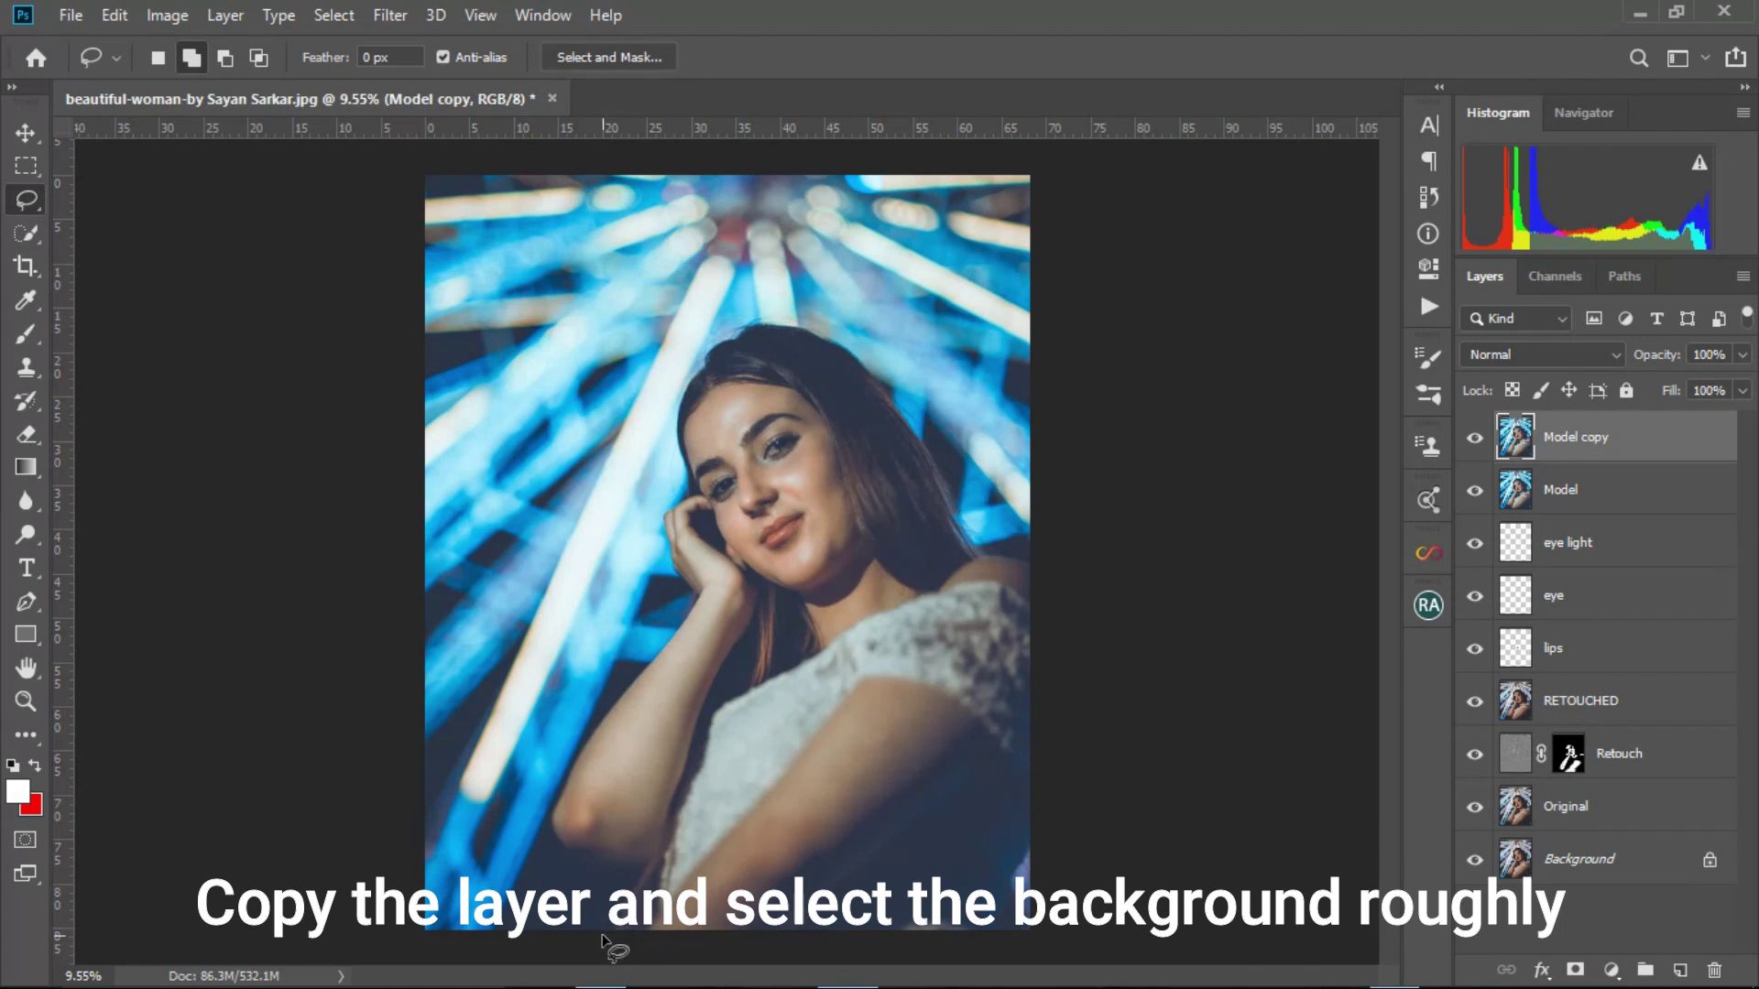
mouse_move(600, 928)
left_mouse_down()
mouse_move(598, 881)
mouse_move(548, 859)
mouse_move(541, 826)
mouse_move(614, 703)
left_mouse_up()
key("ctrl+d")
mouse_move(591, 929)
left_mouse_down()
mouse_move(535, 826)
mouse_move(550, 783)
left_mouse_up()
left_click_drag(596, 707, 647, 653)
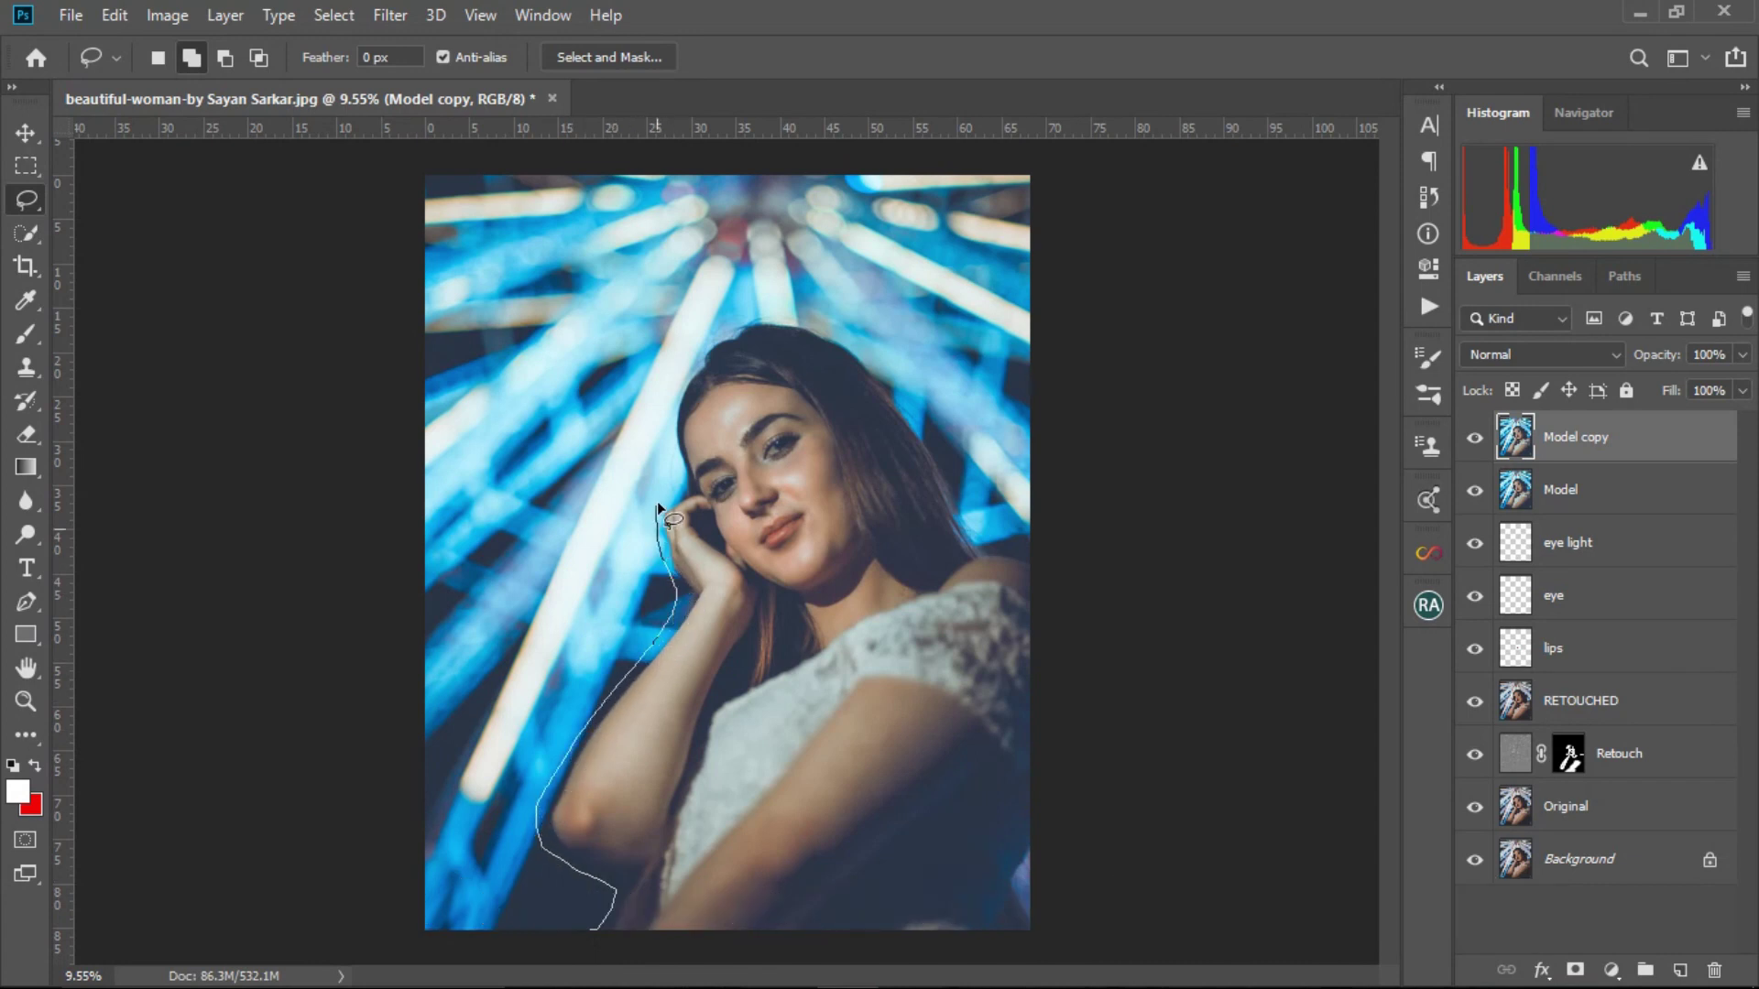
mouse_move(675, 451)
left_mouse_down()
mouse_move(682, 362)
mouse_move(771, 311)
mouse_move(844, 325)
mouse_move(906, 399)
left_mouse_up()
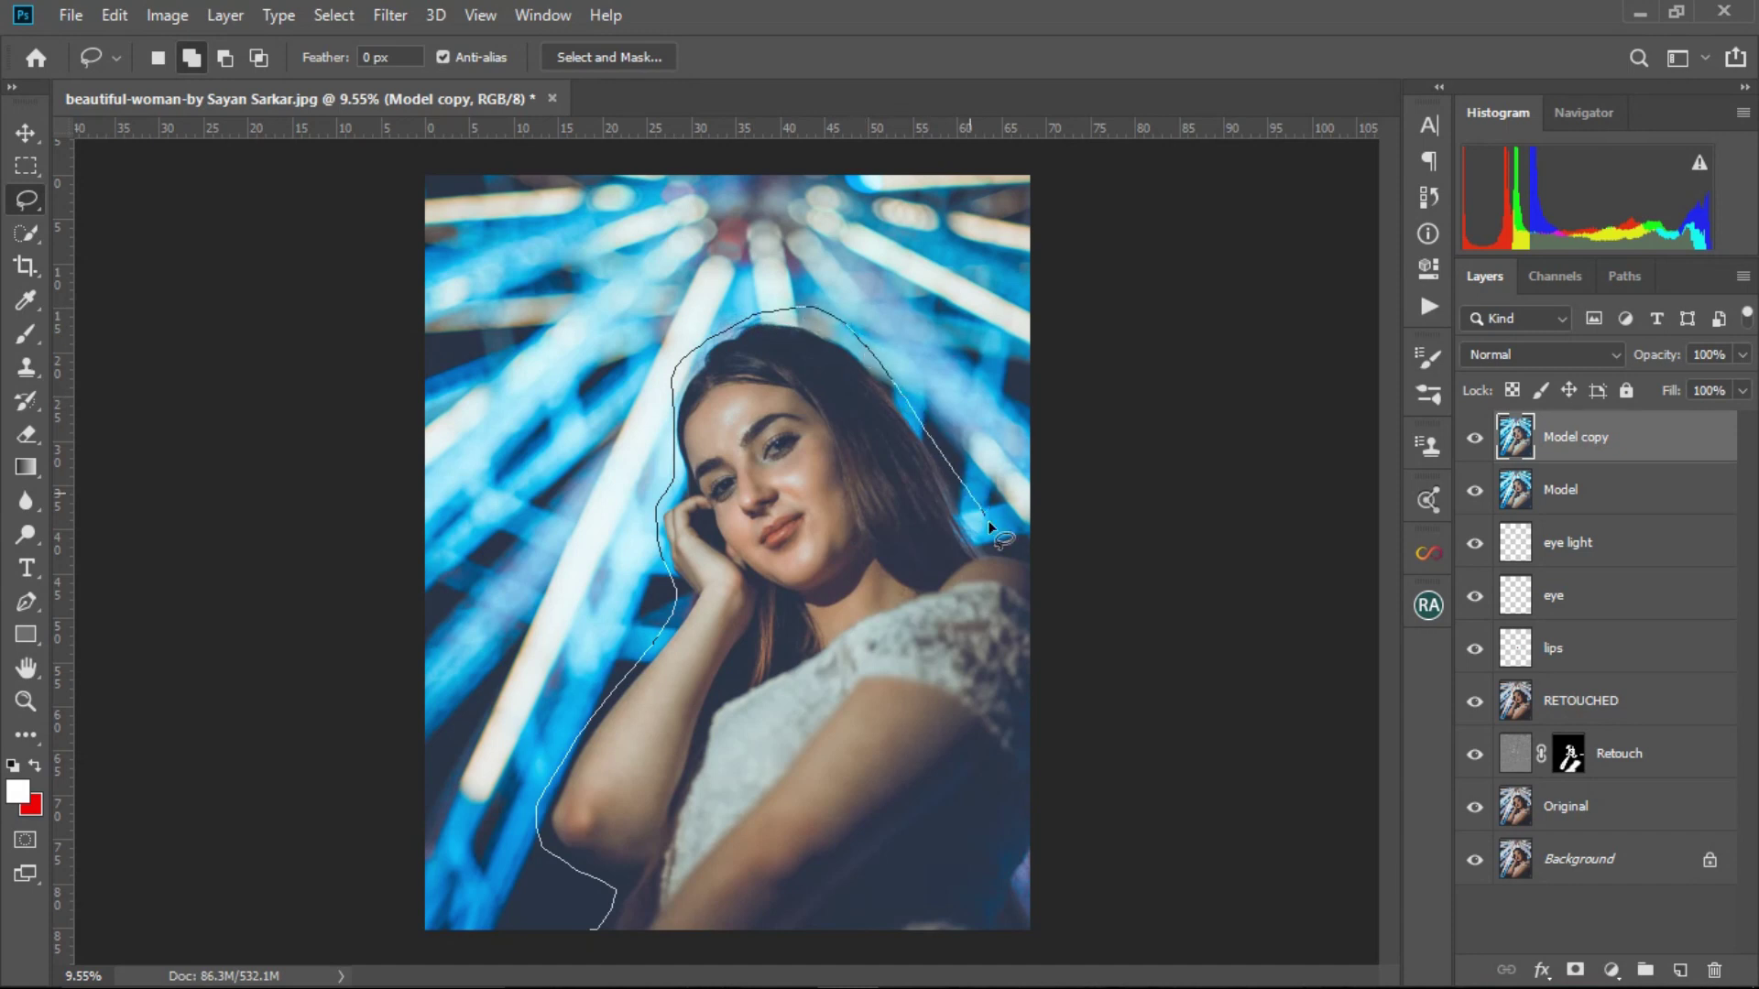
left_click_drag(1018, 548, 1035, 943)
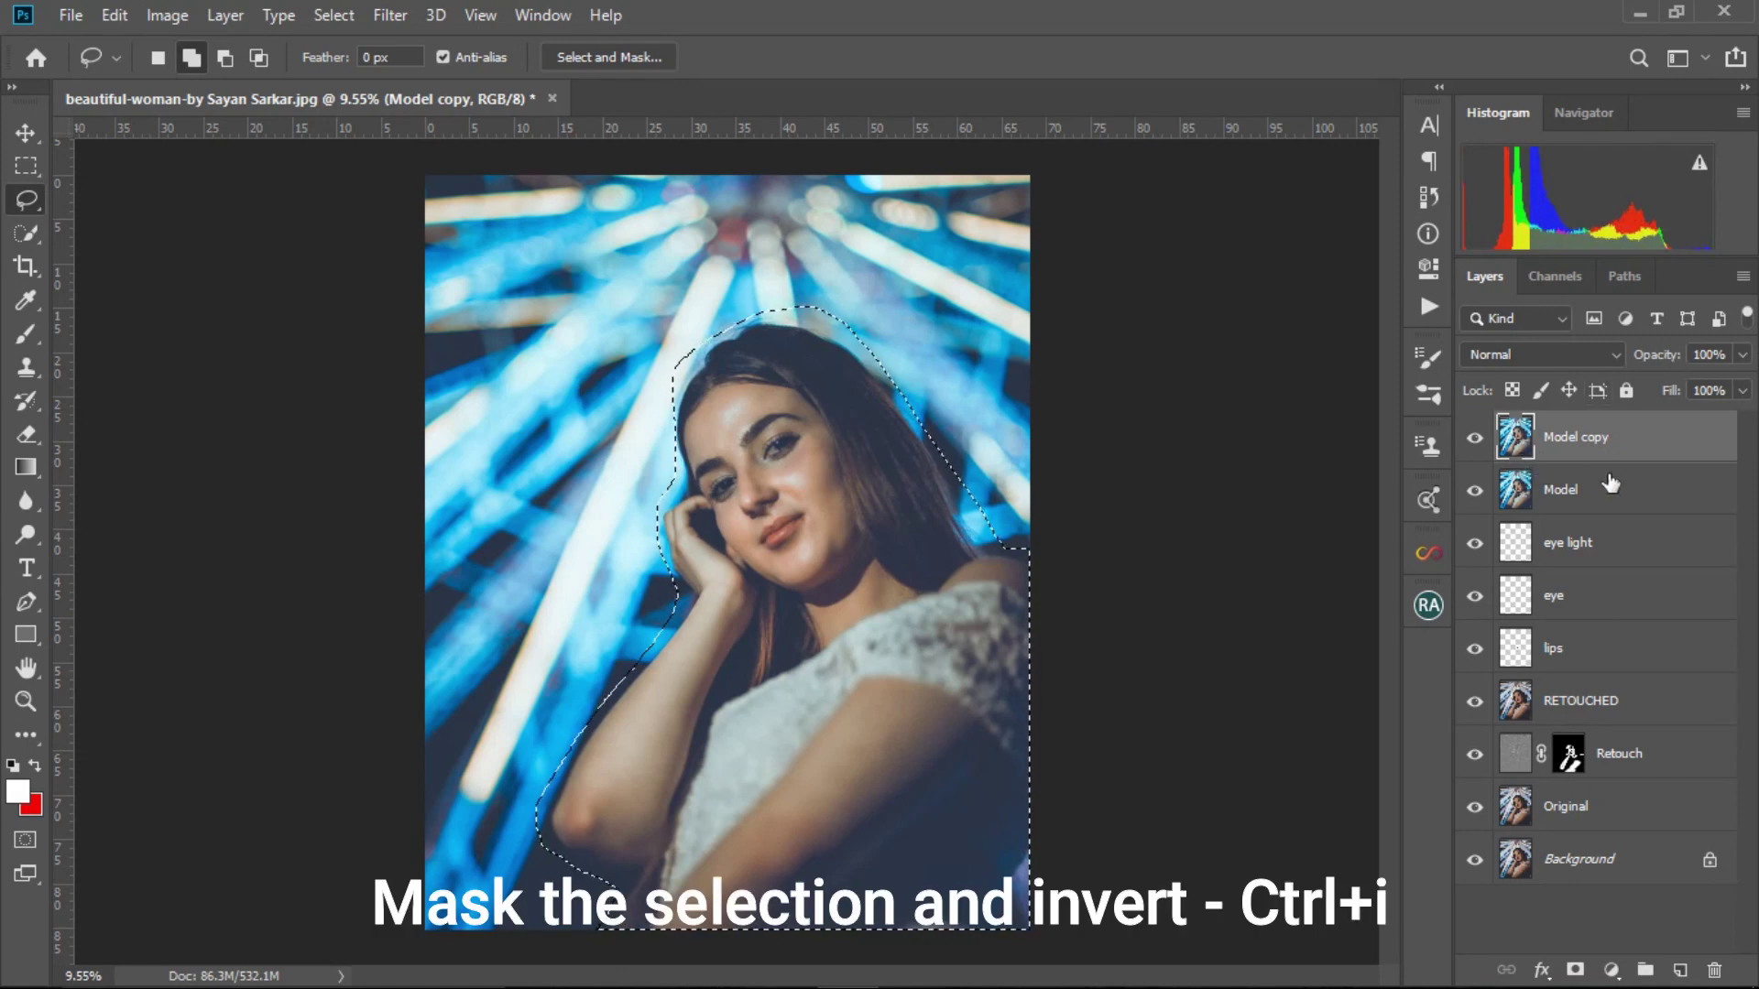
- Add a layer mask to Model copy from the selection, invert it to reveal only the background, and check the mask
left_click(1573, 970)
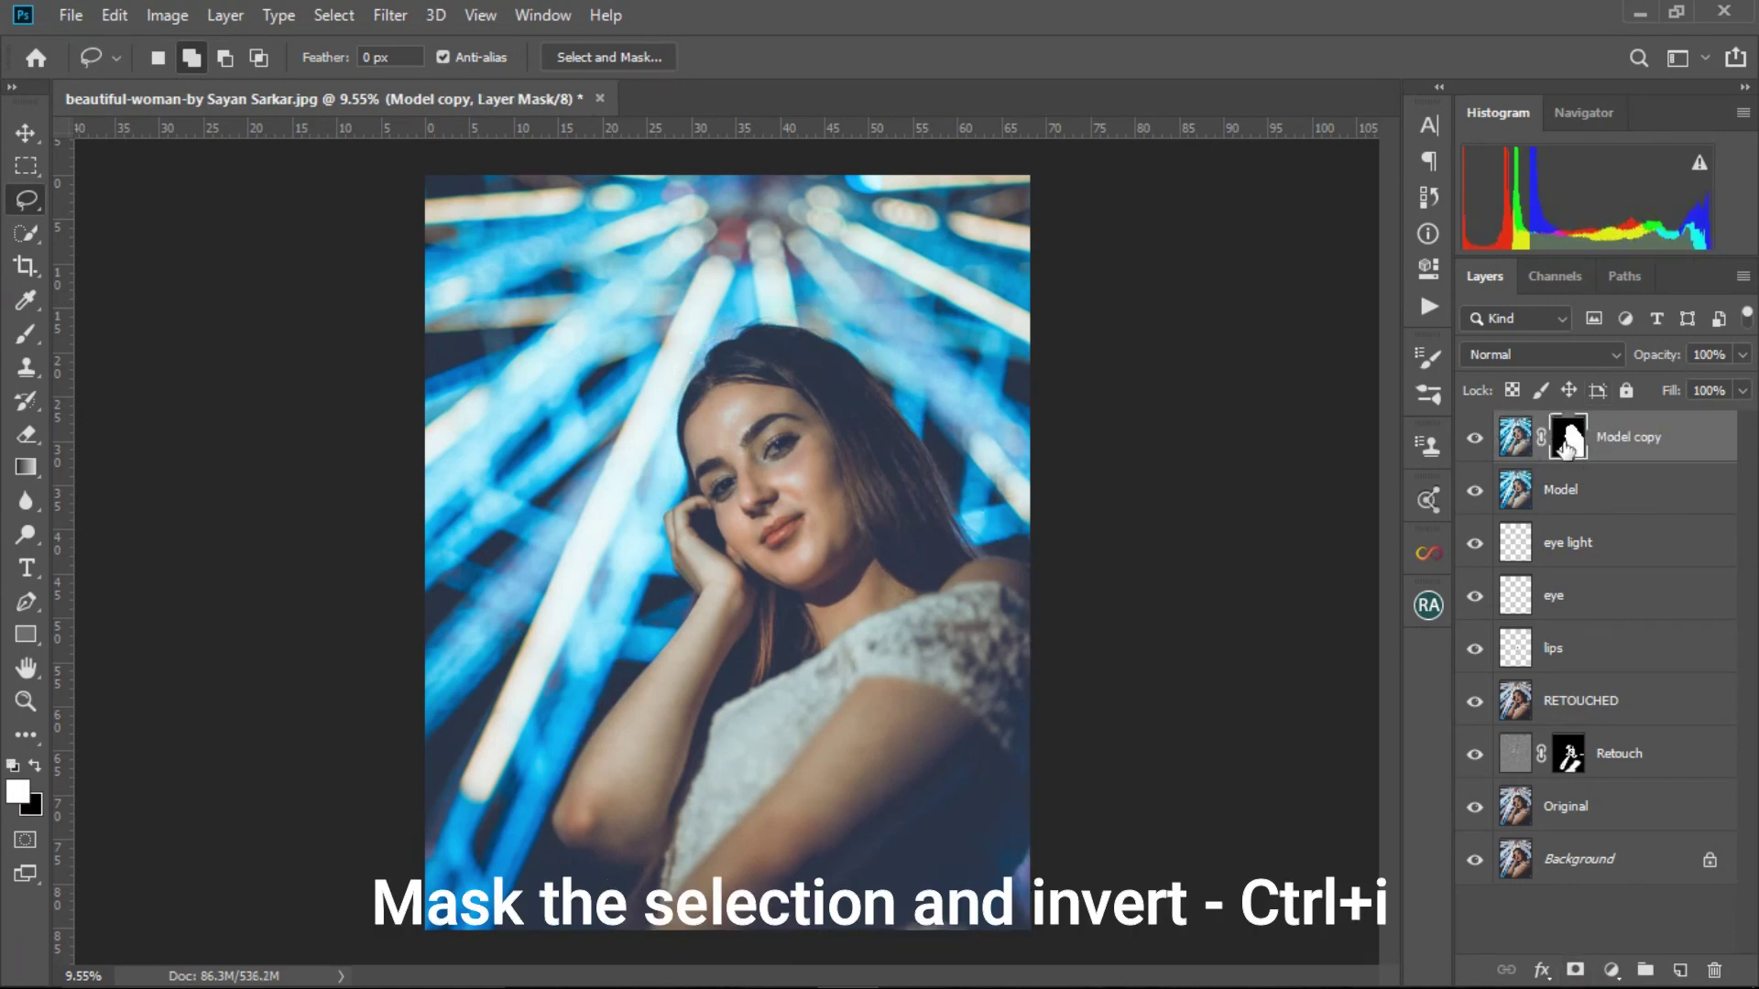
key("ctrl+i")
left_click(1572, 440, "alt")
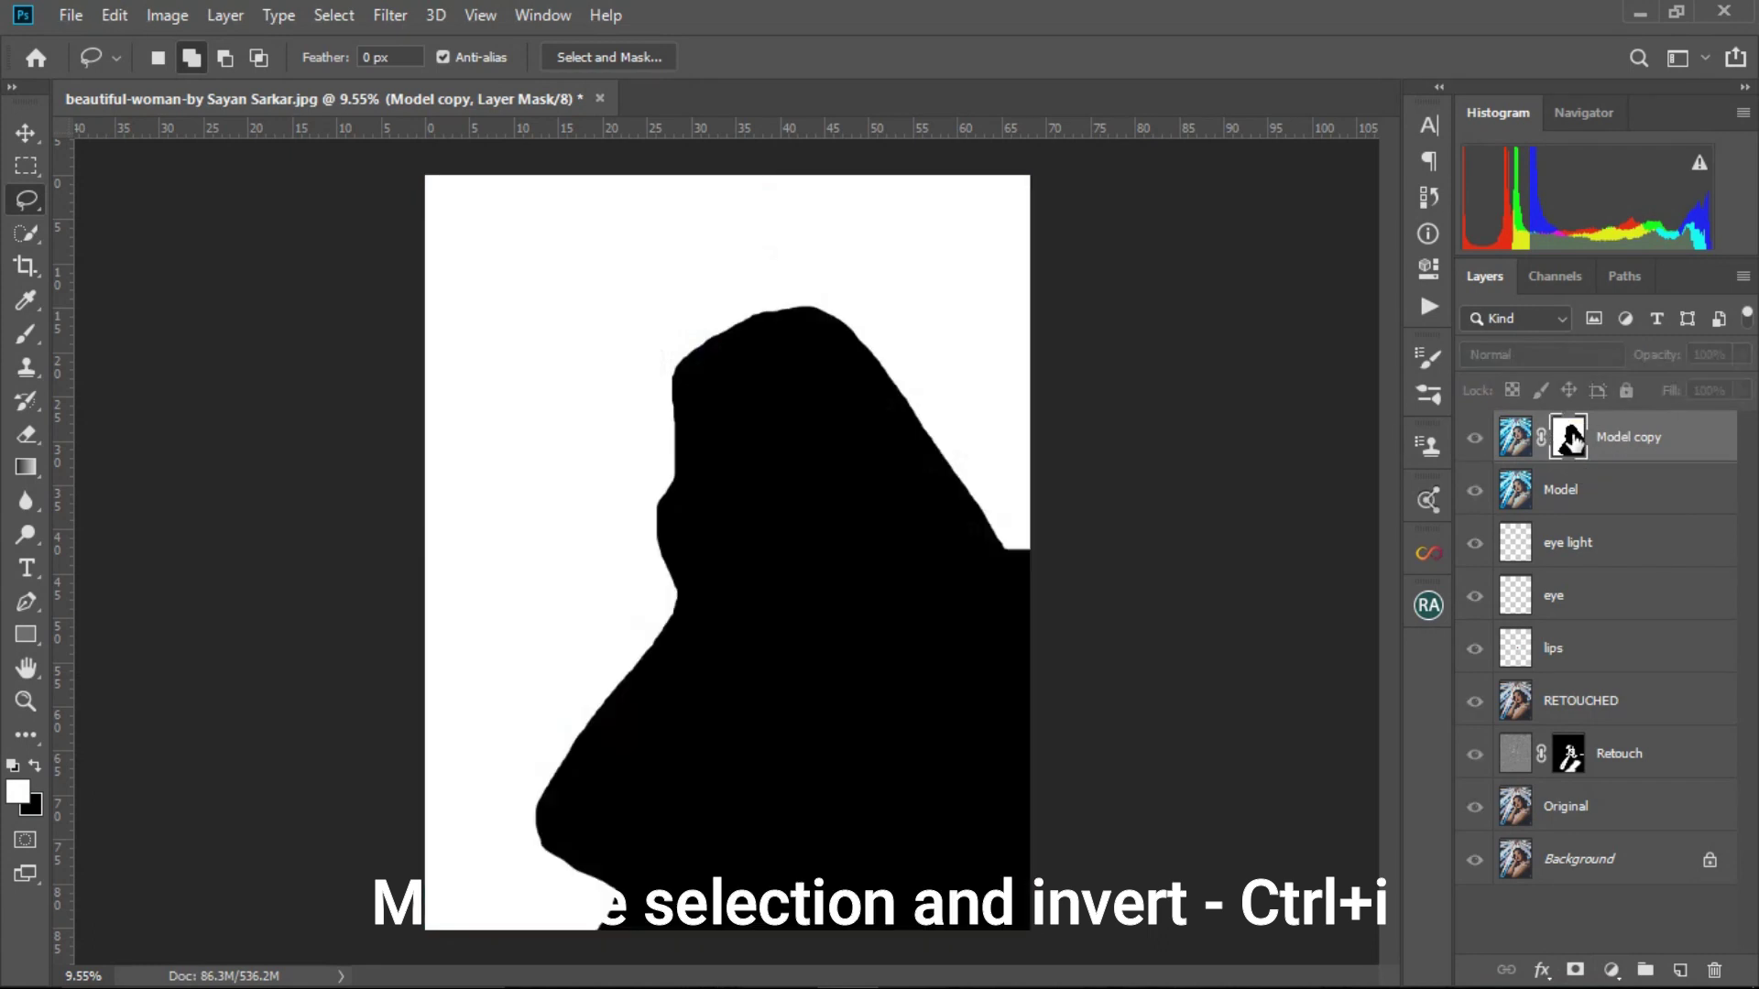
left_click(1572, 440, "alt")
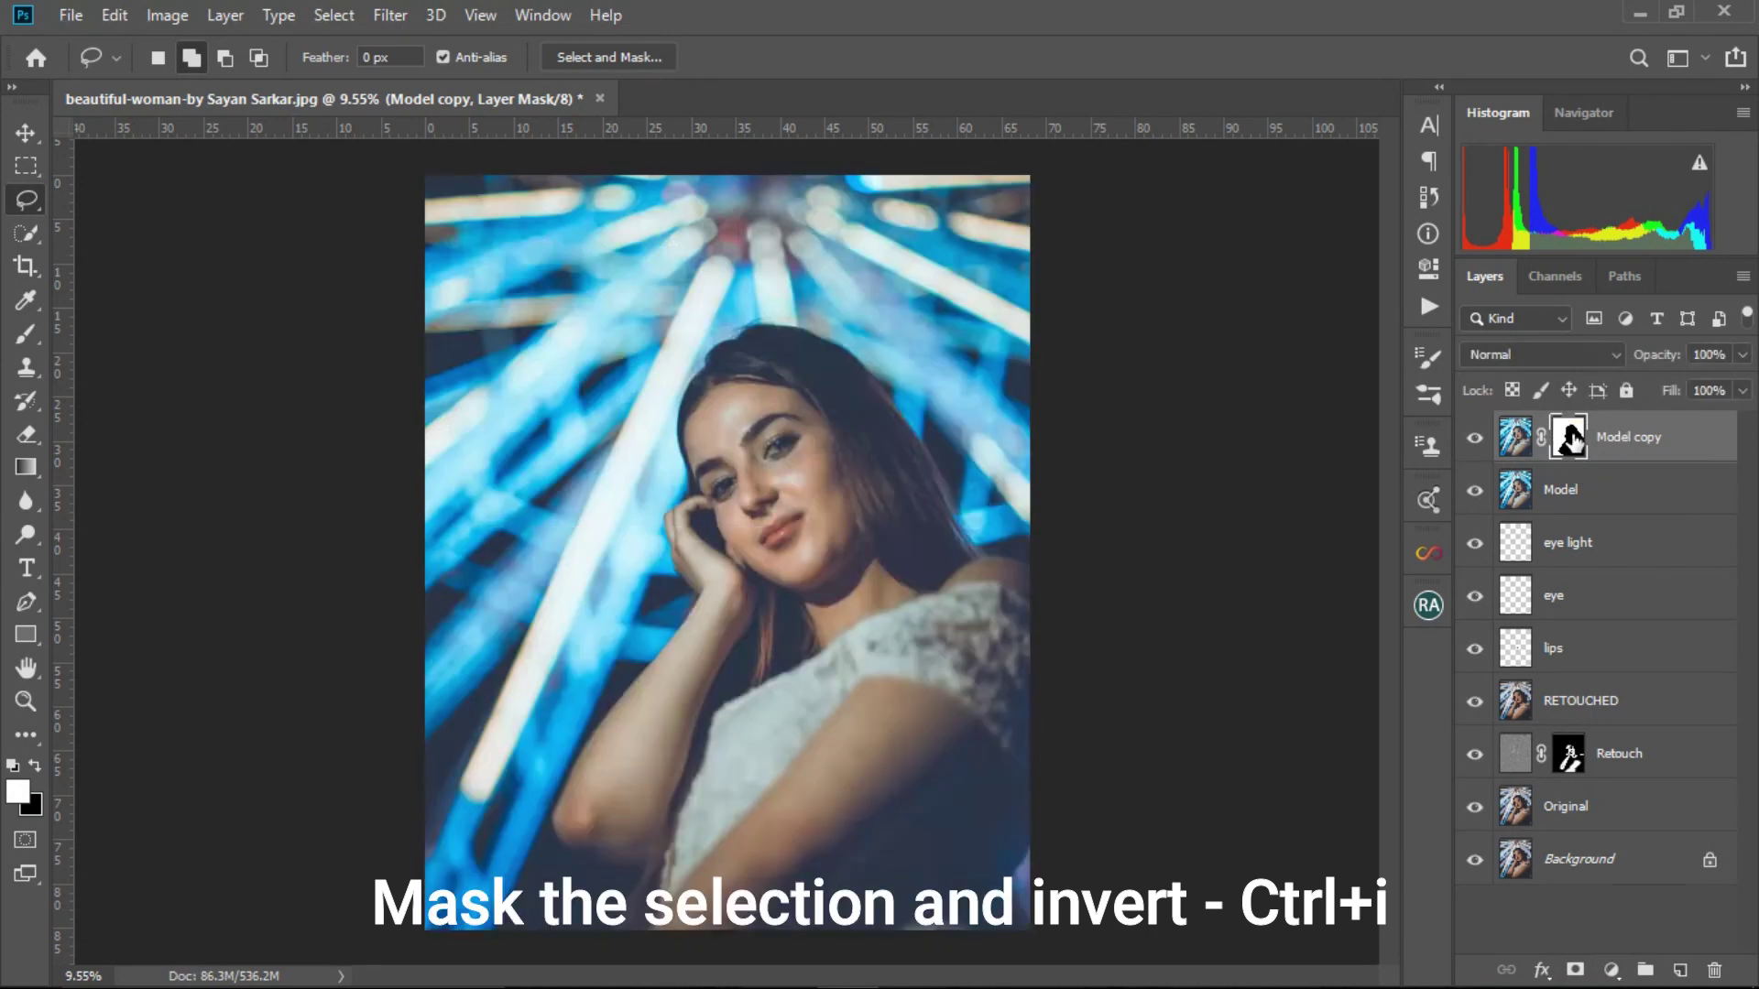
- Open the Camera Raw filter on the Model copy image and set the Exposure to +0.05
left_click(1517, 440)
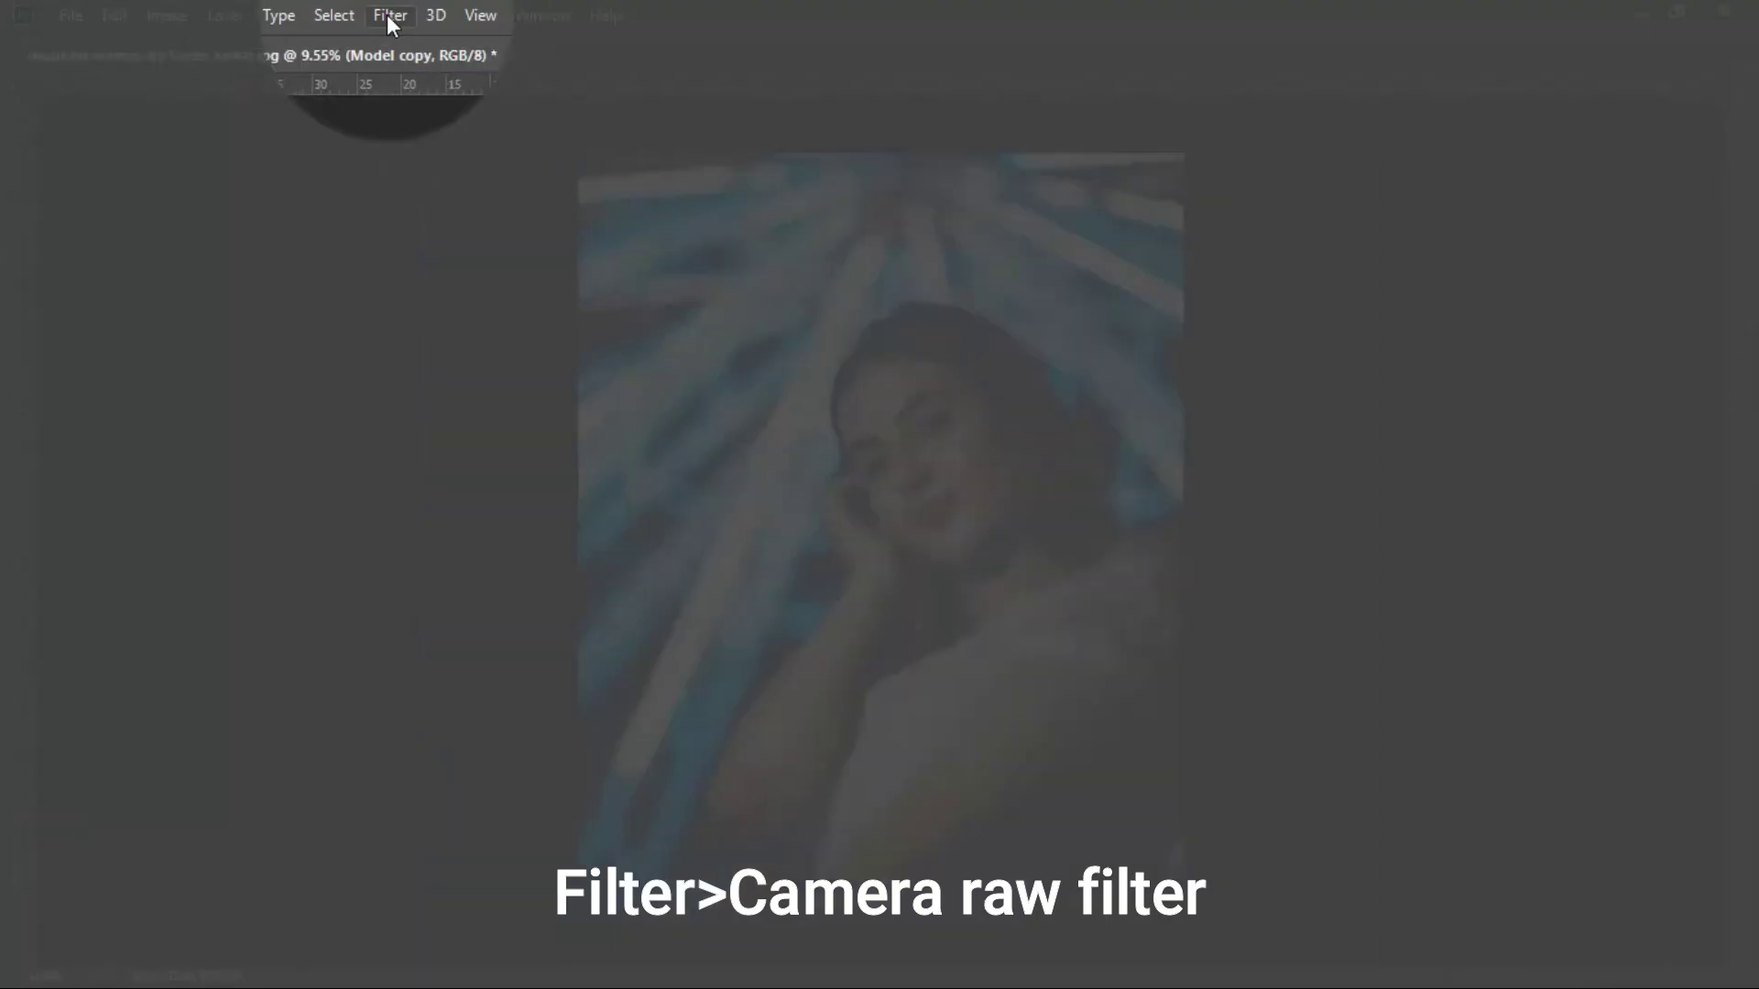
left_click(388, 15)
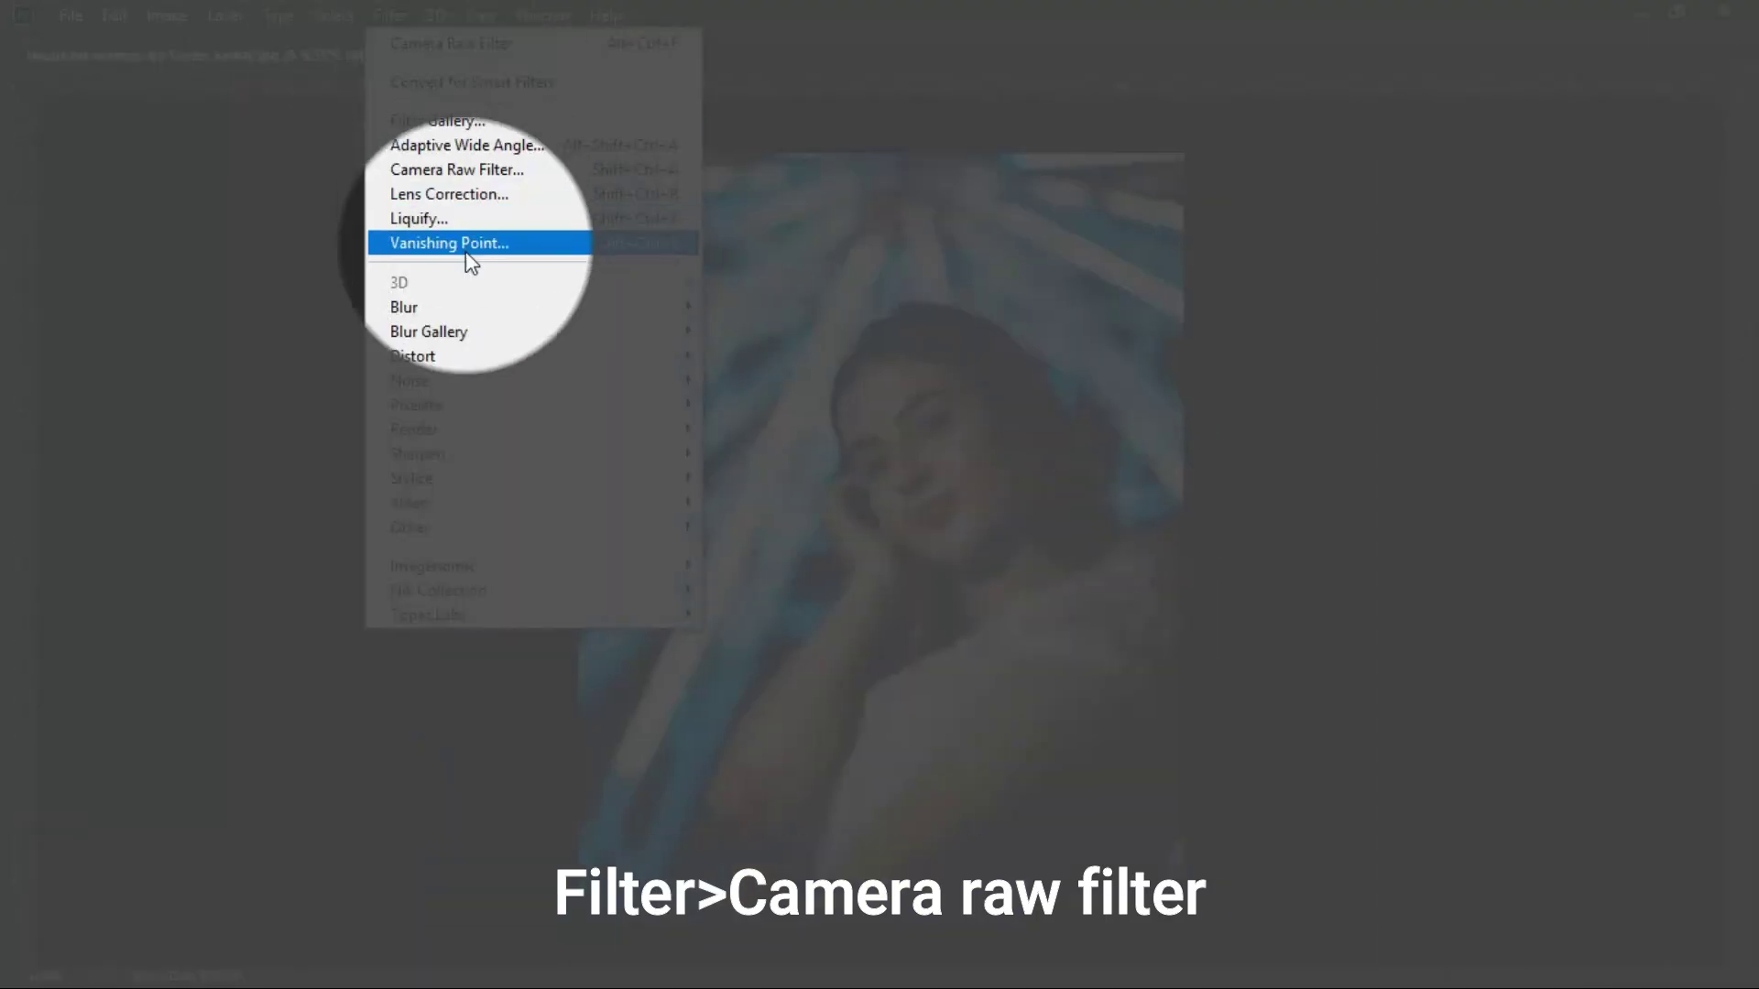
left_click(456, 174)
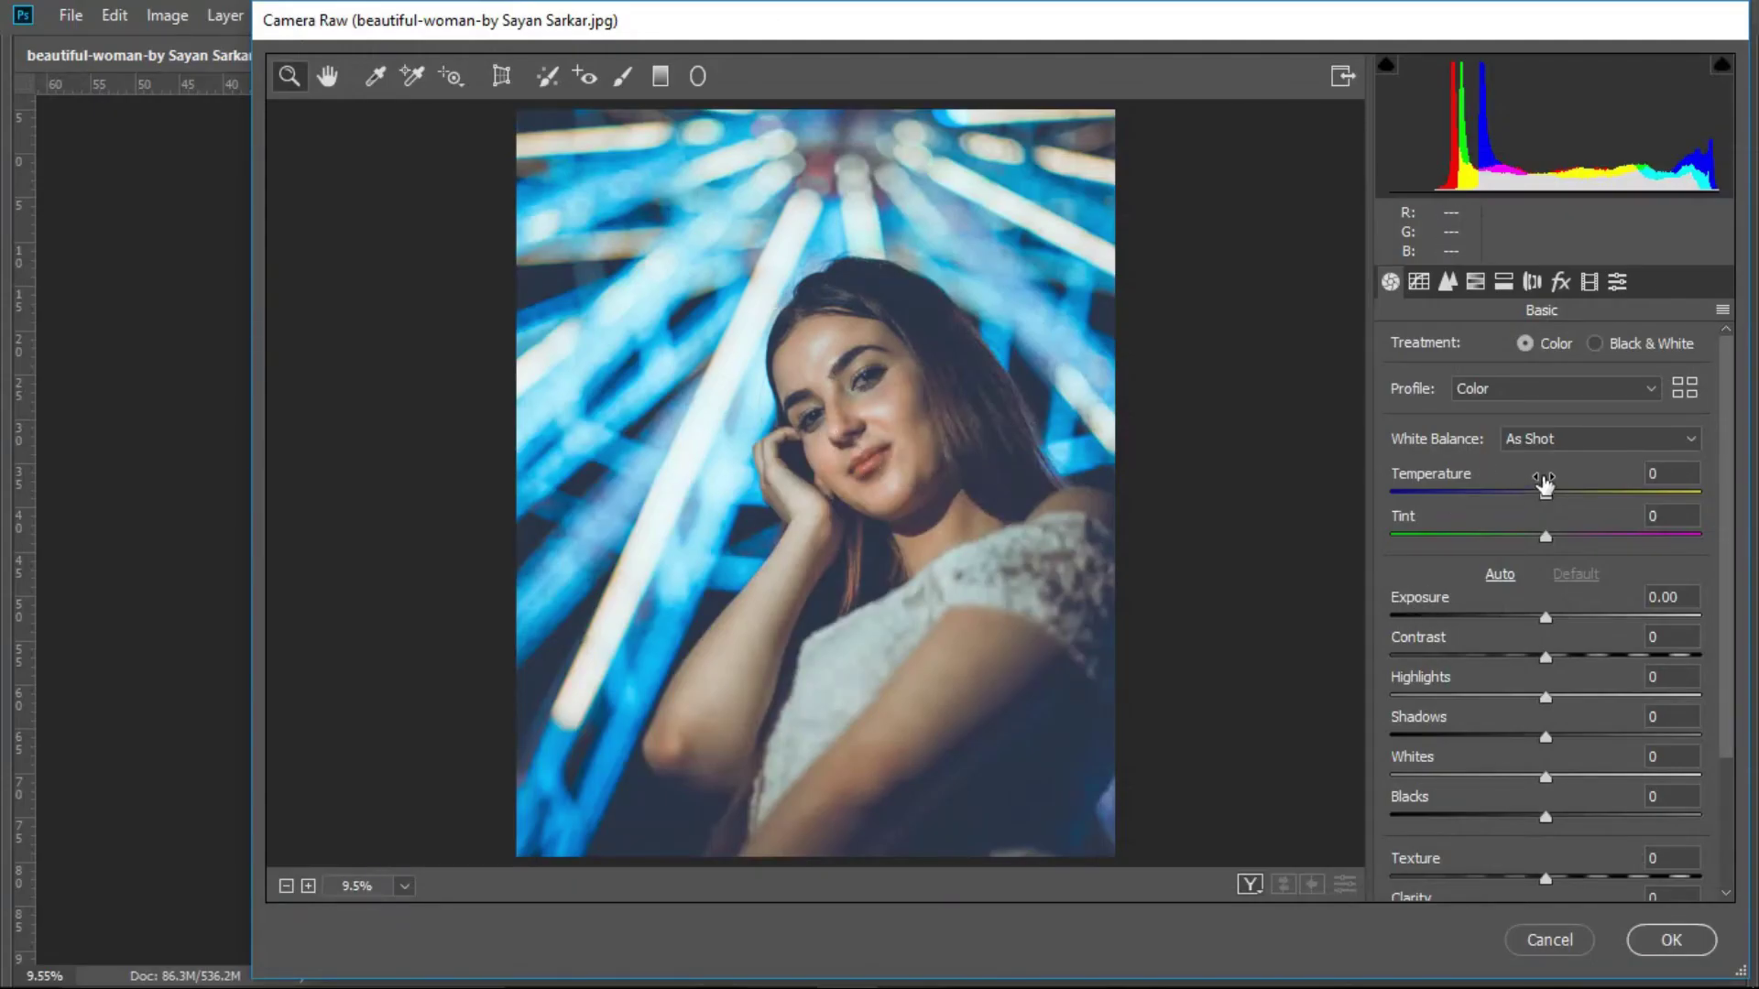
scroll(1498, 654, "down", 3)
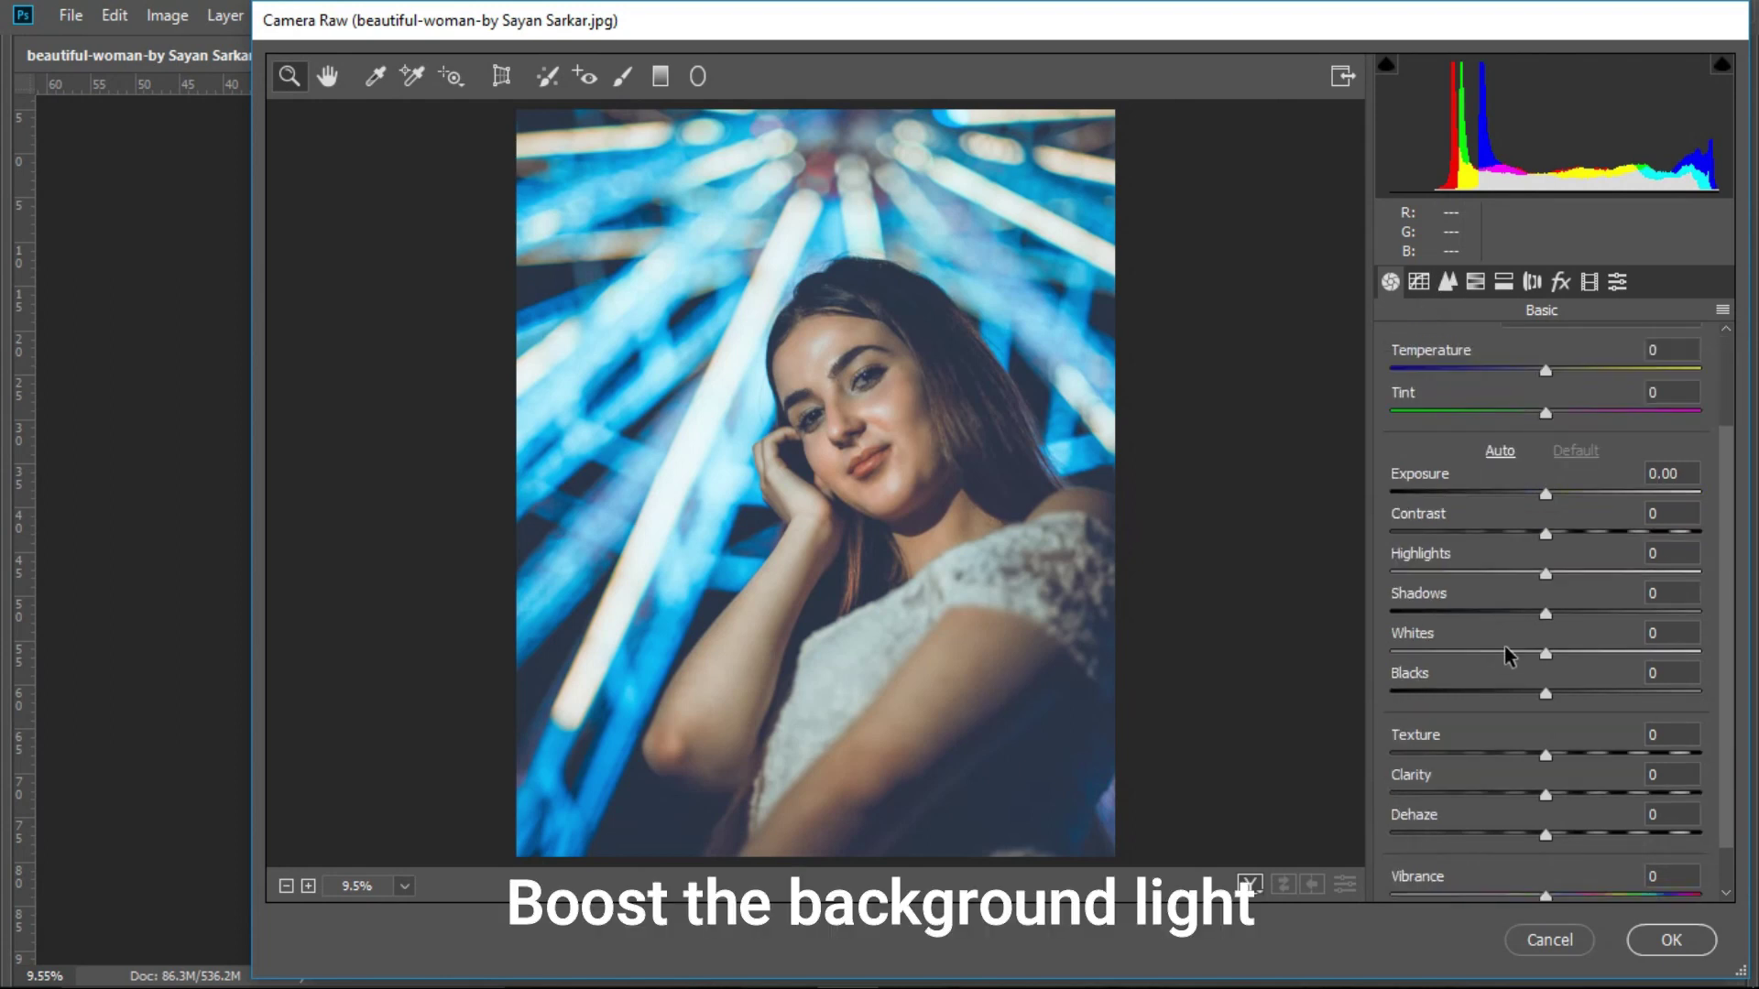
scroll(1507, 654, "down", 1)
left_click_drag(1563, 435, 1565, 432)
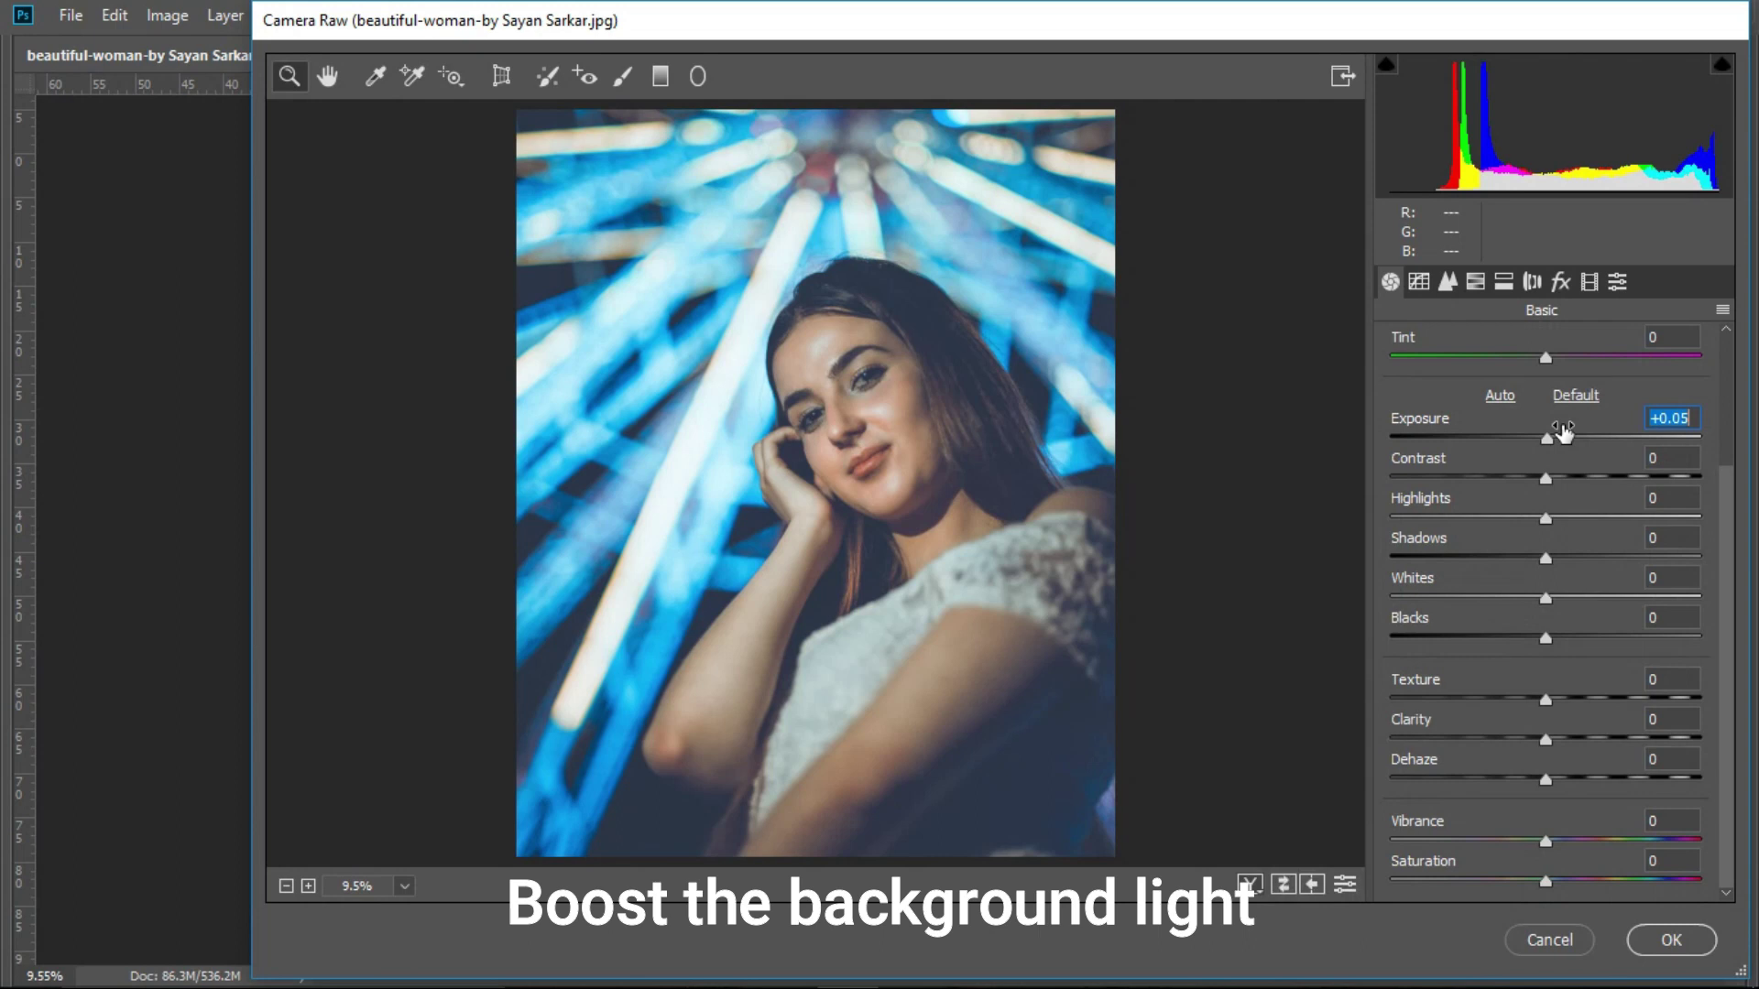
- Set the Highlights and Whites to +10, the Shadows to +20 and the Blacks to +5
left_click_drag(1562, 597, 1602, 546)
left_click(1576, 549)
type("10")
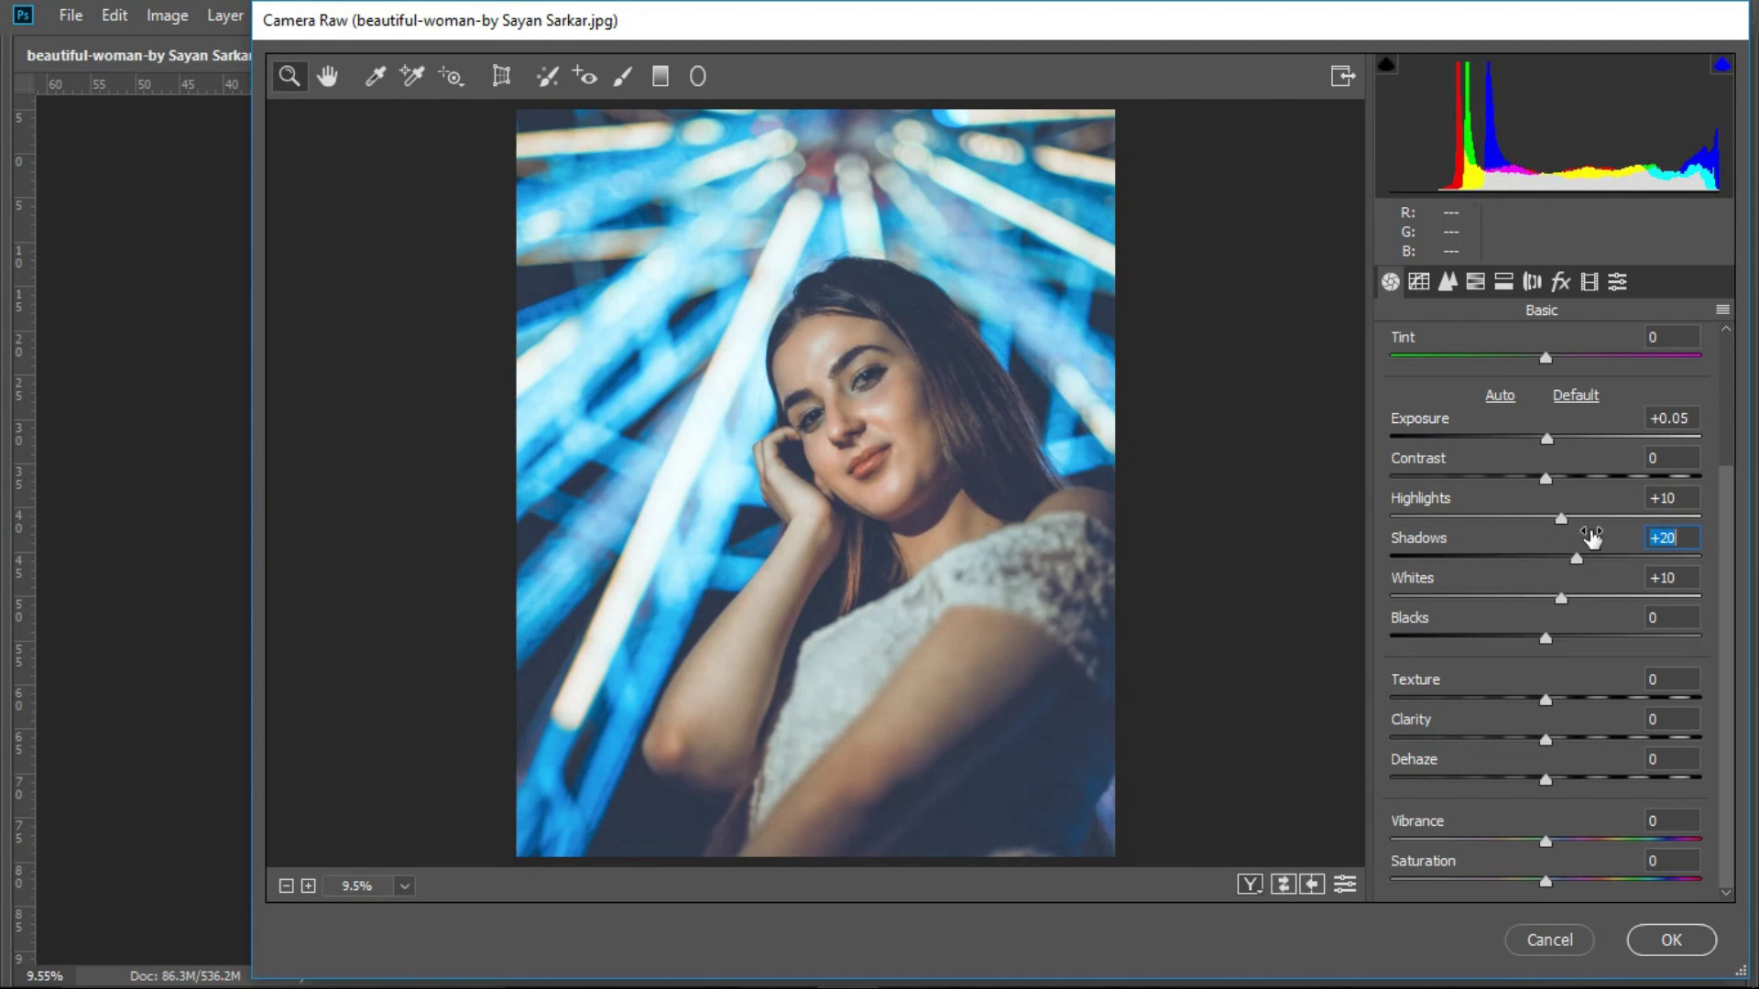
mouse_move(1557, 628)
left_mouse_down()
mouse_move(1613, 632)
mouse_move(1568, 631)
left_mouse_up()
type("5")
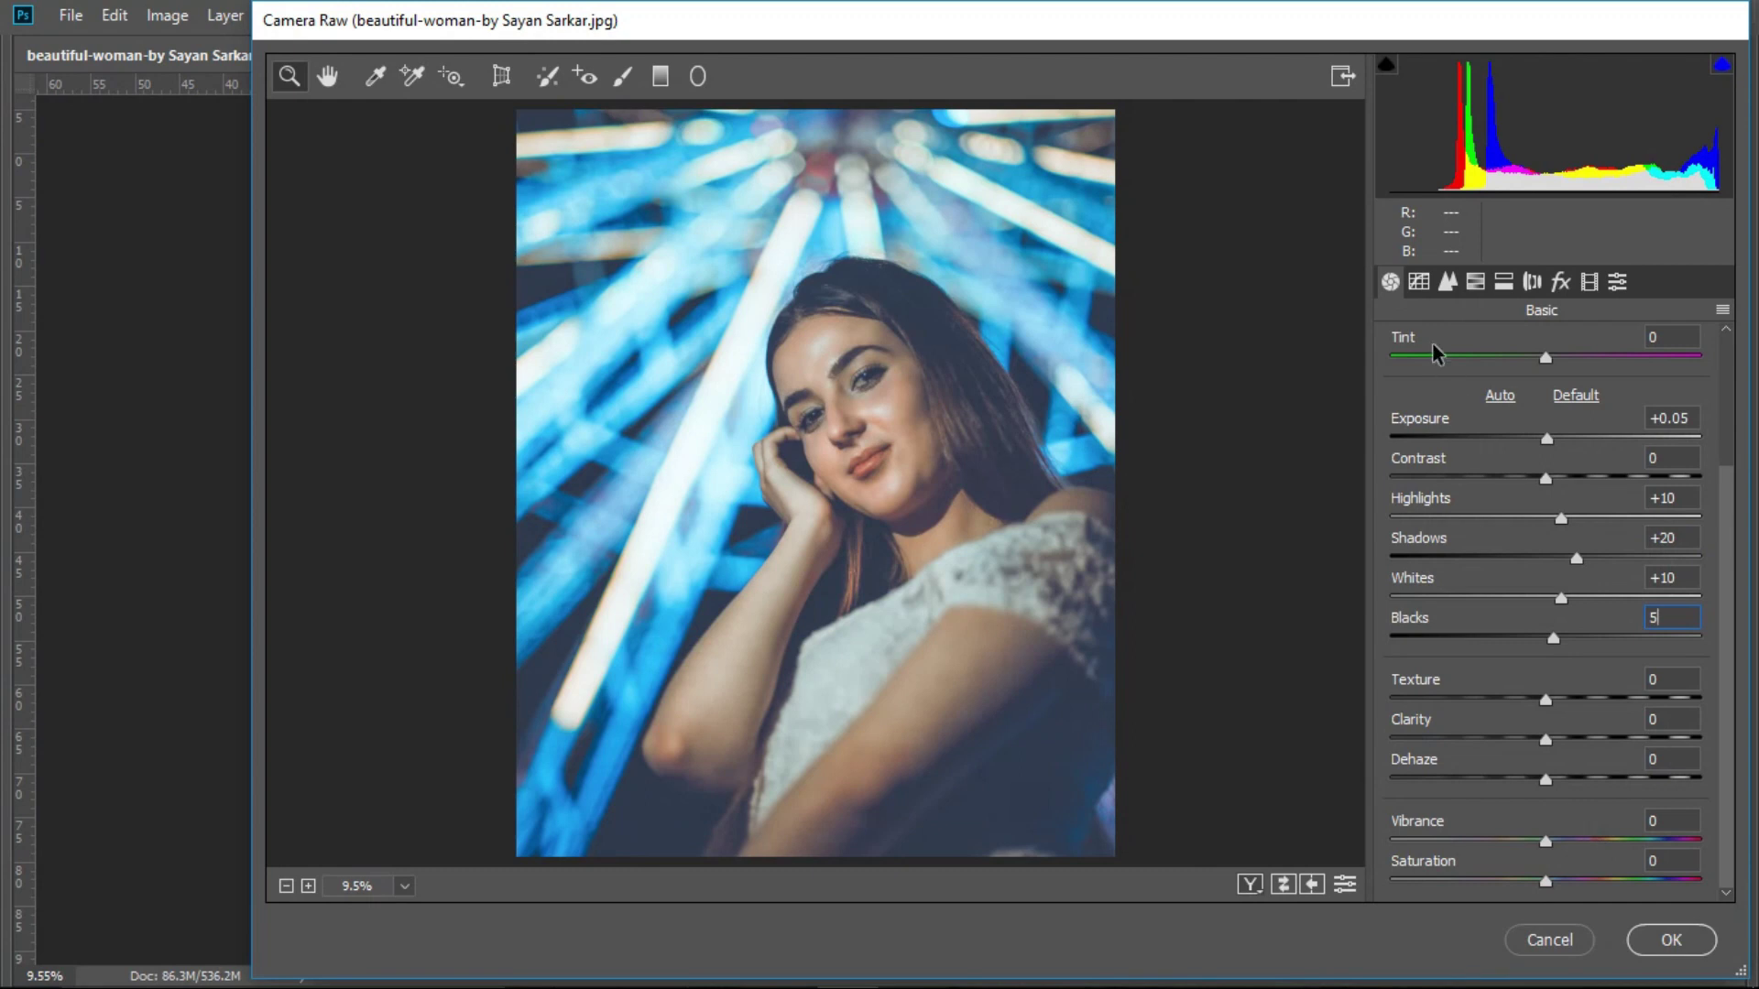
- Set the parametric tone curve's Highlights, Lights, Darks and Shadows to +5 each
left_click(1435, 284)
left_click(1419, 281)
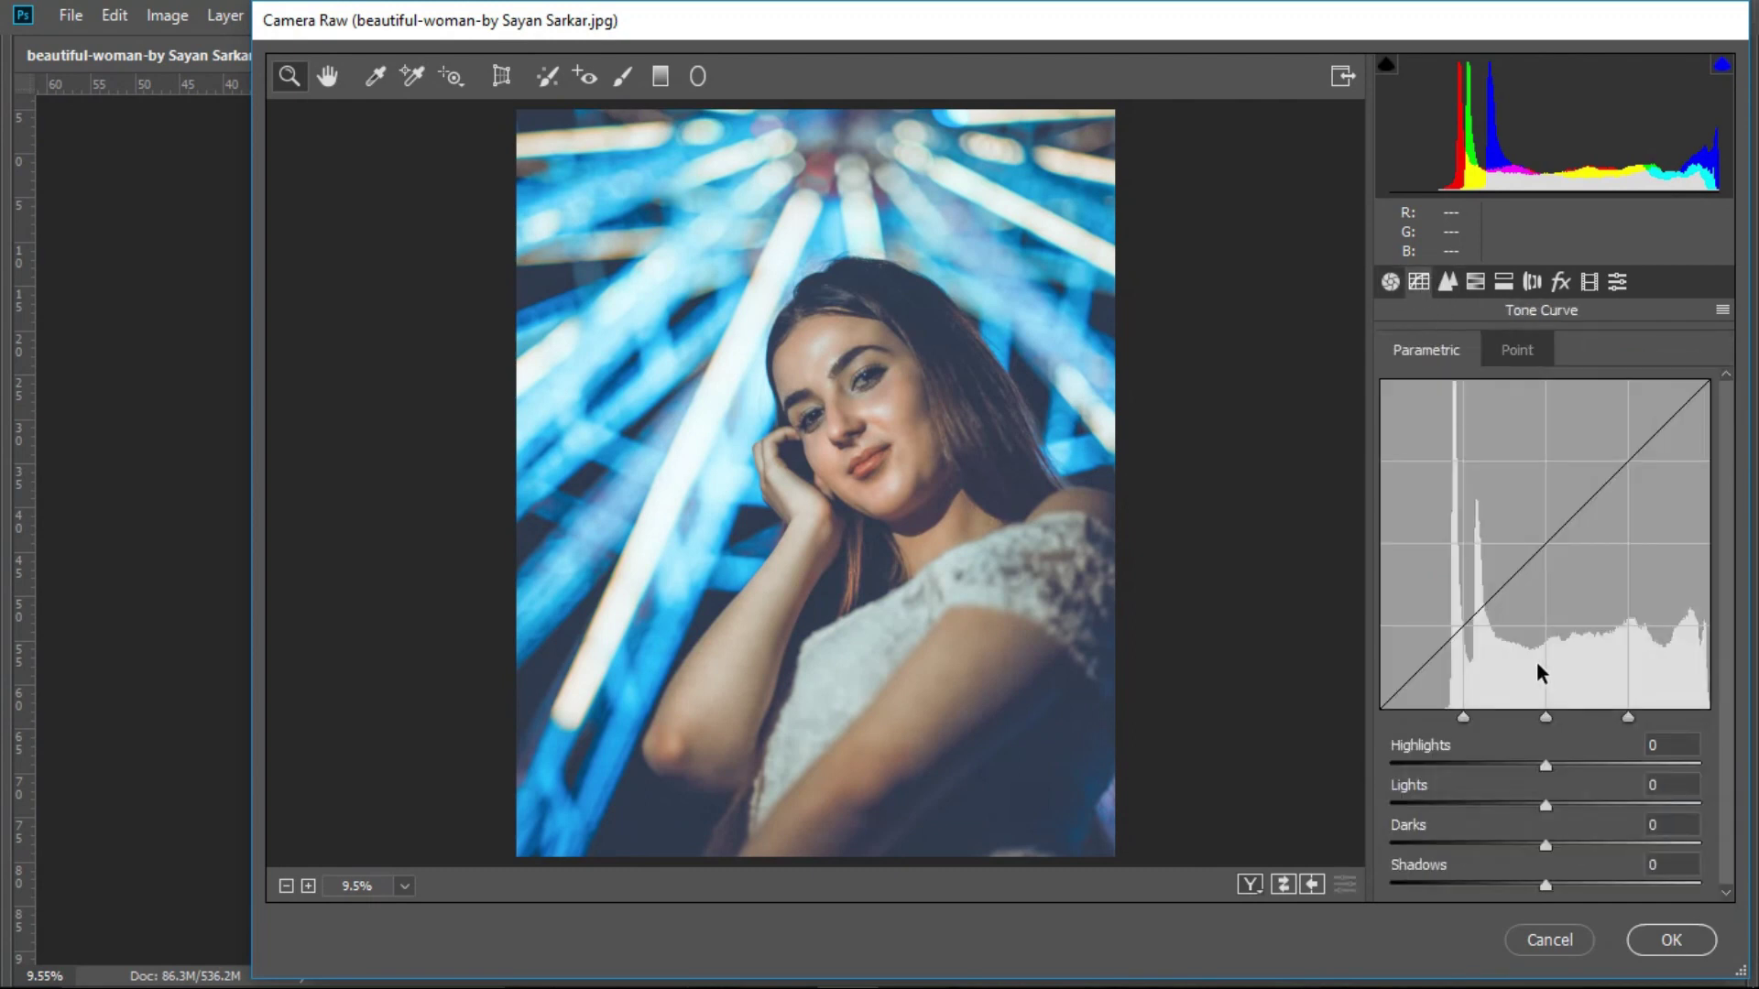
type("5")
key("Tab")
type("5")
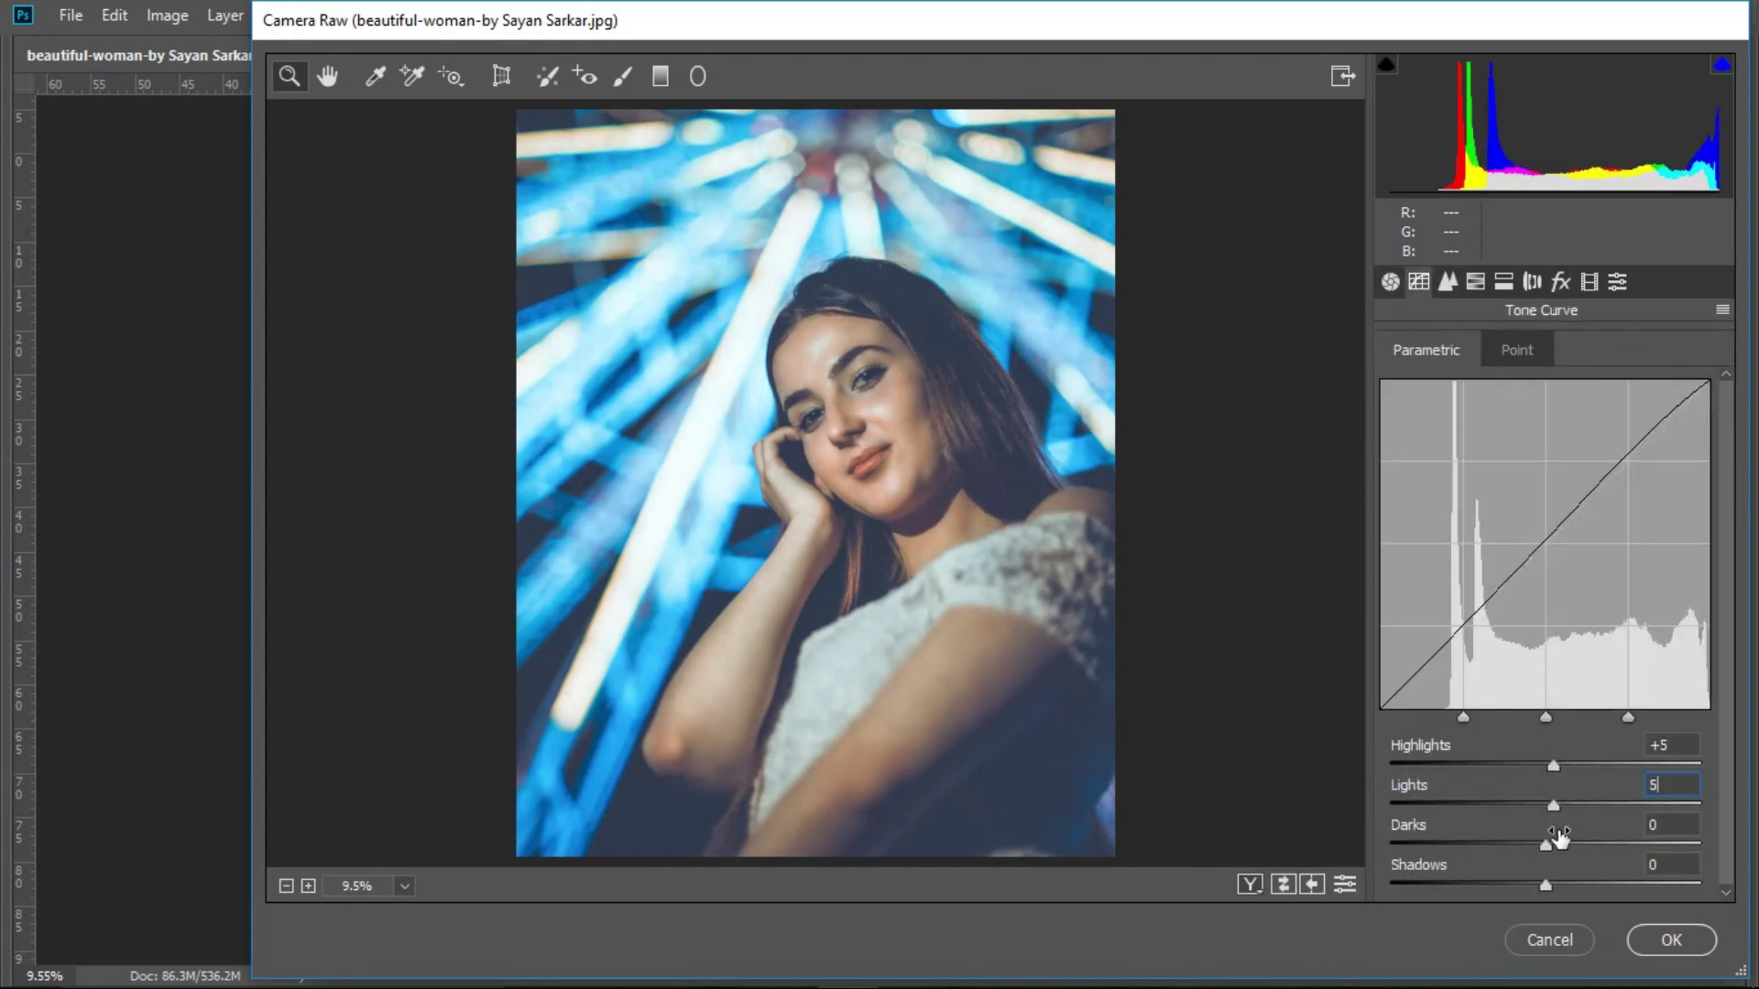
type("5")
key("Tab")
type("5")
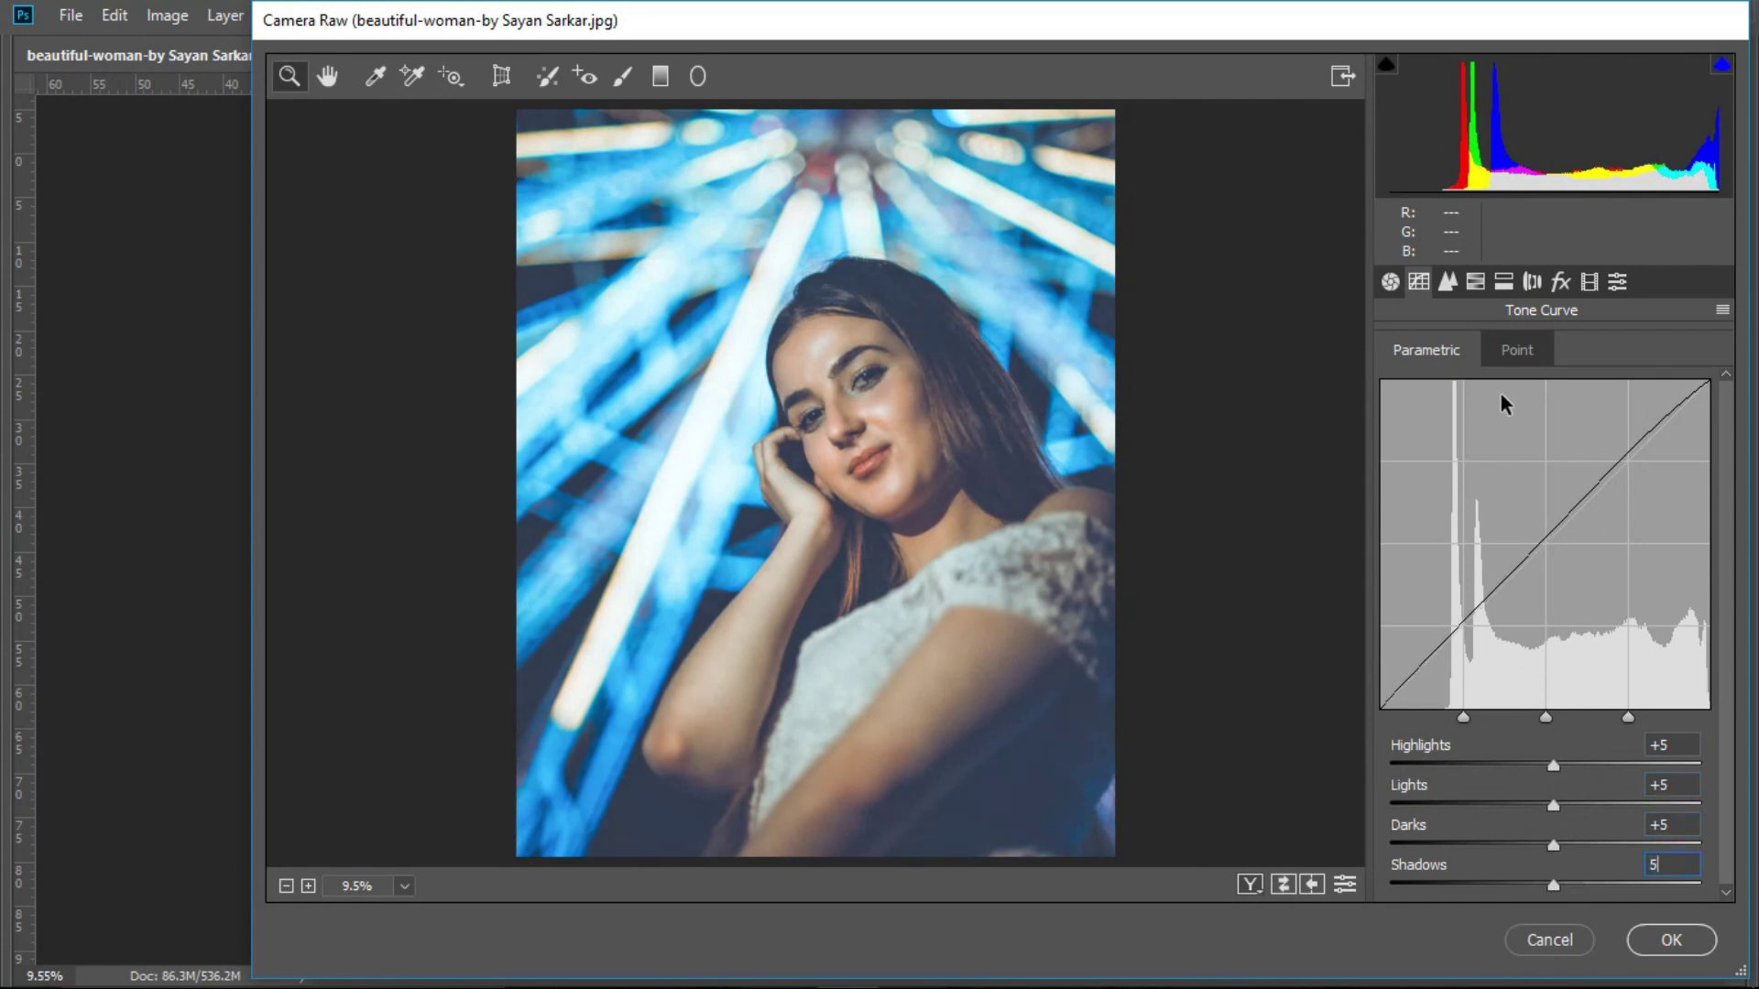
- Raise the HSL saturation of Aquas to +27 and Blues to +18, and set the split toning highlights to Hue 189, Saturation 14
left_click(1474, 283)
left_click_drag(1523, 600, 1617, 646)
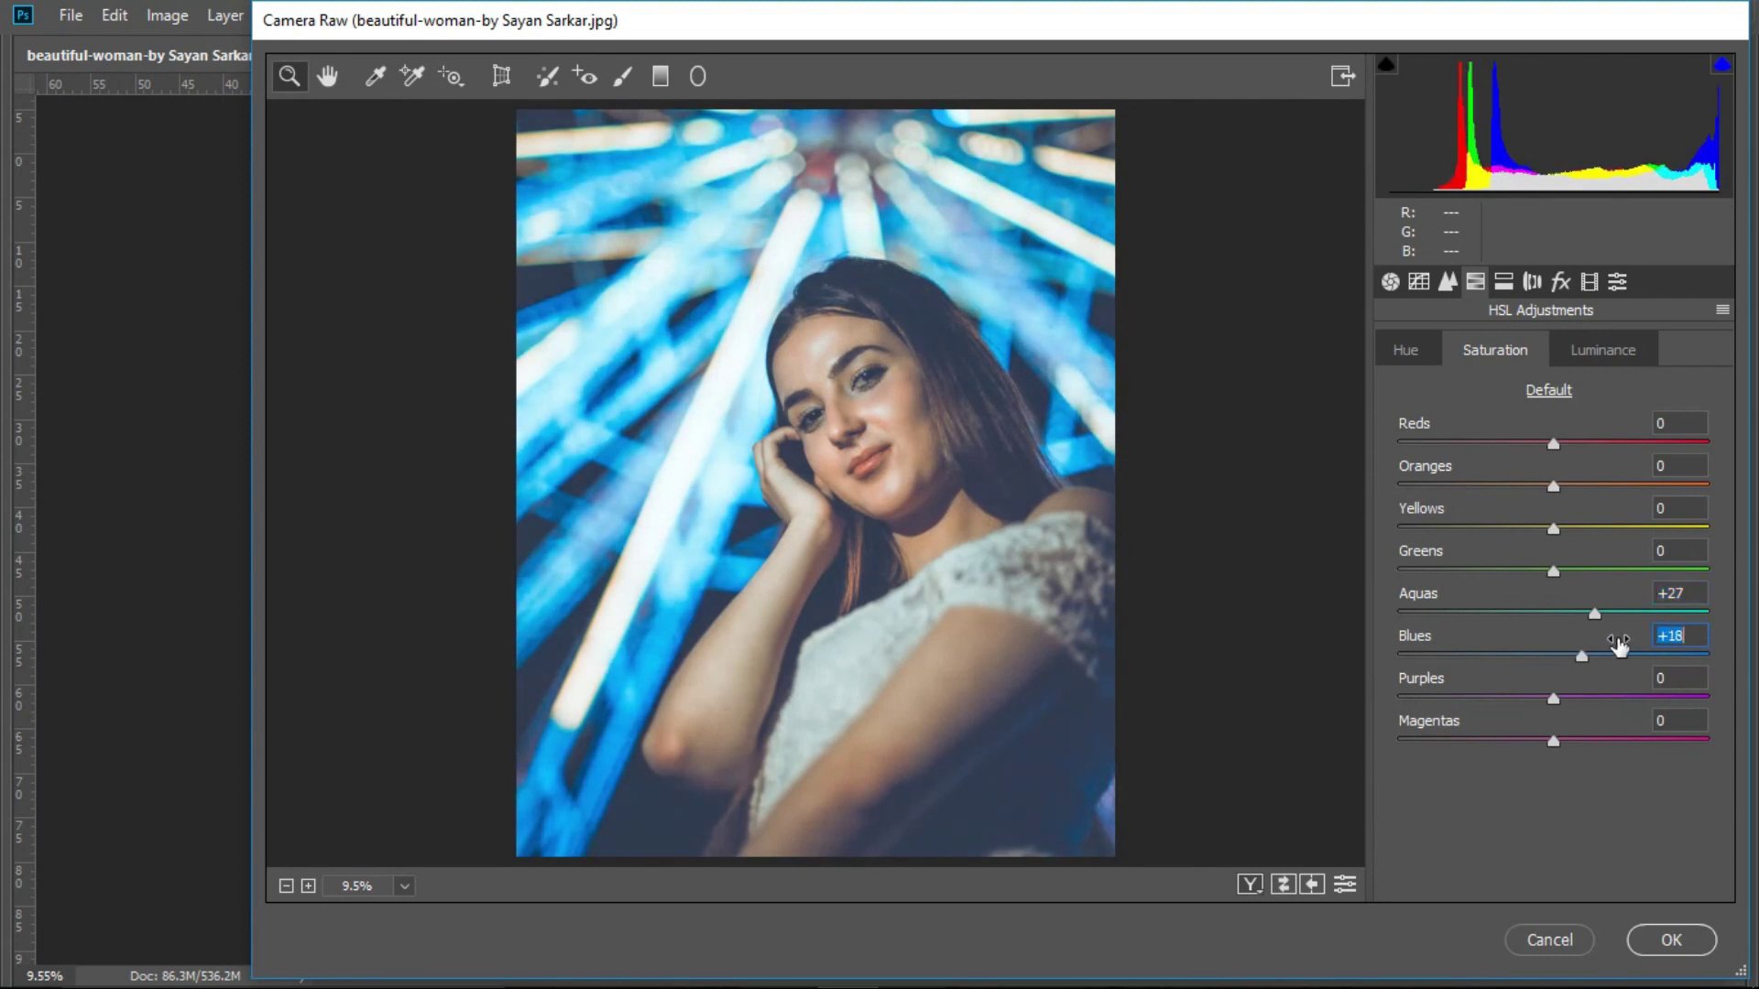
left_click(1503, 281)
left_click_drag(1475, 371, 1627, 367)
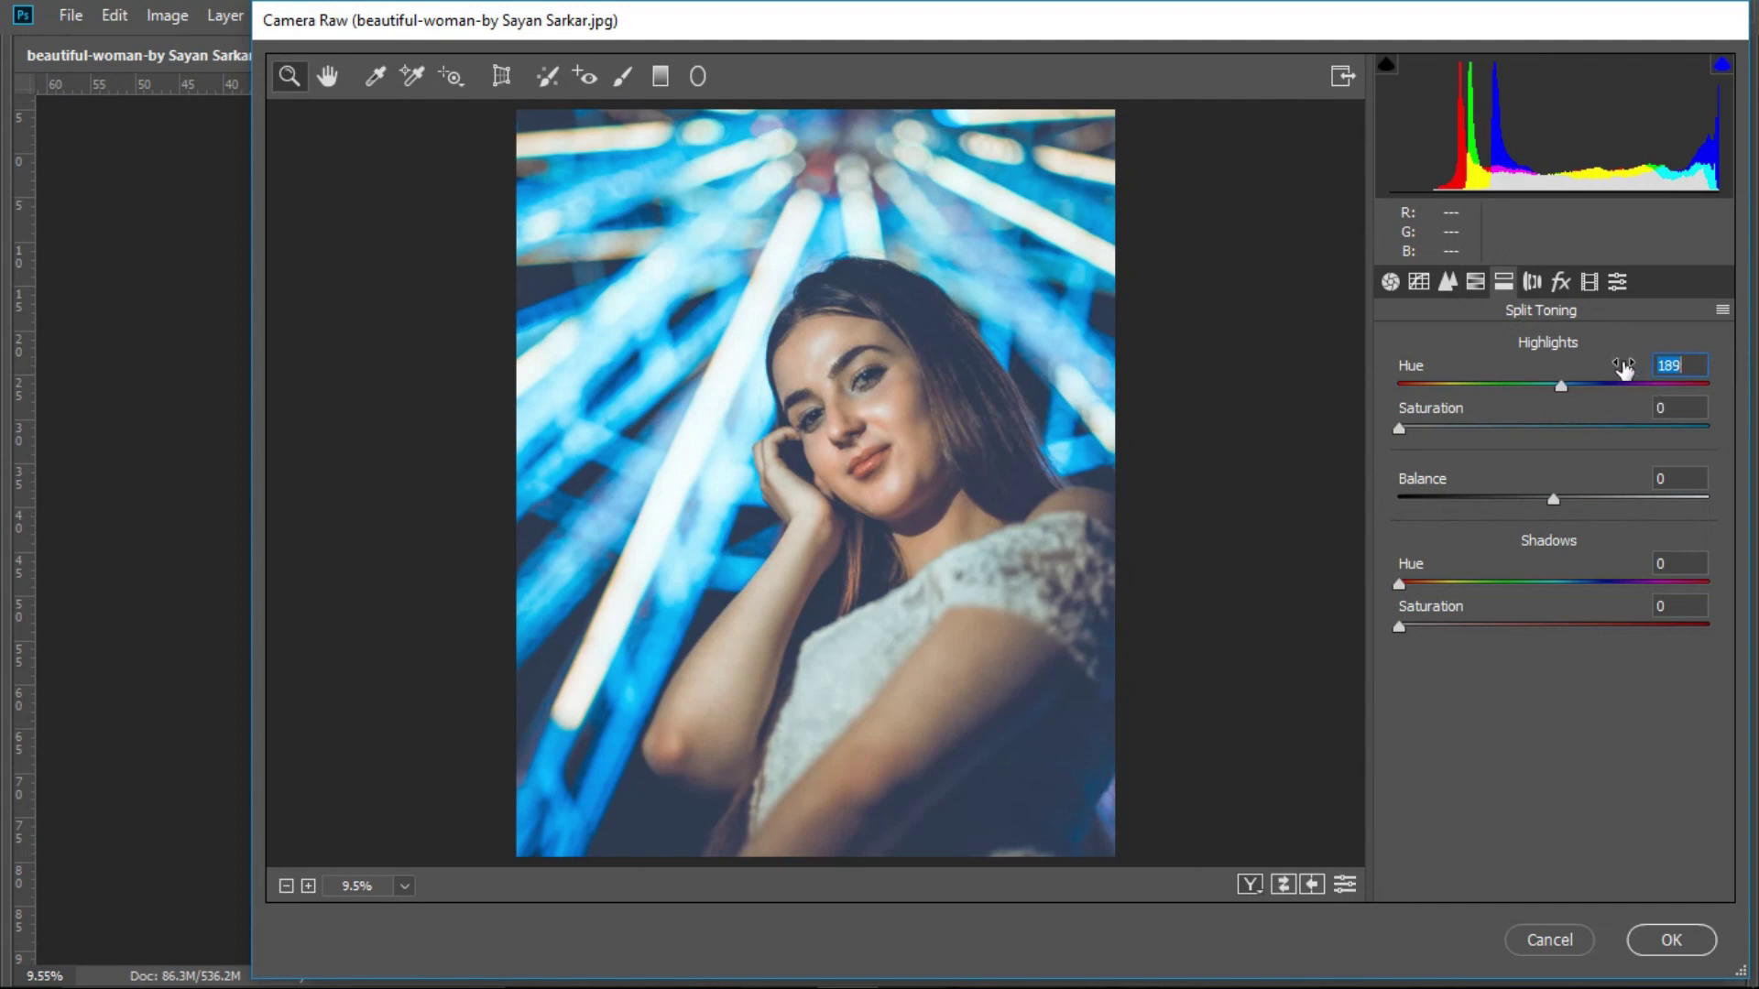
left_click_drag(1517, 417, 1531, 418)
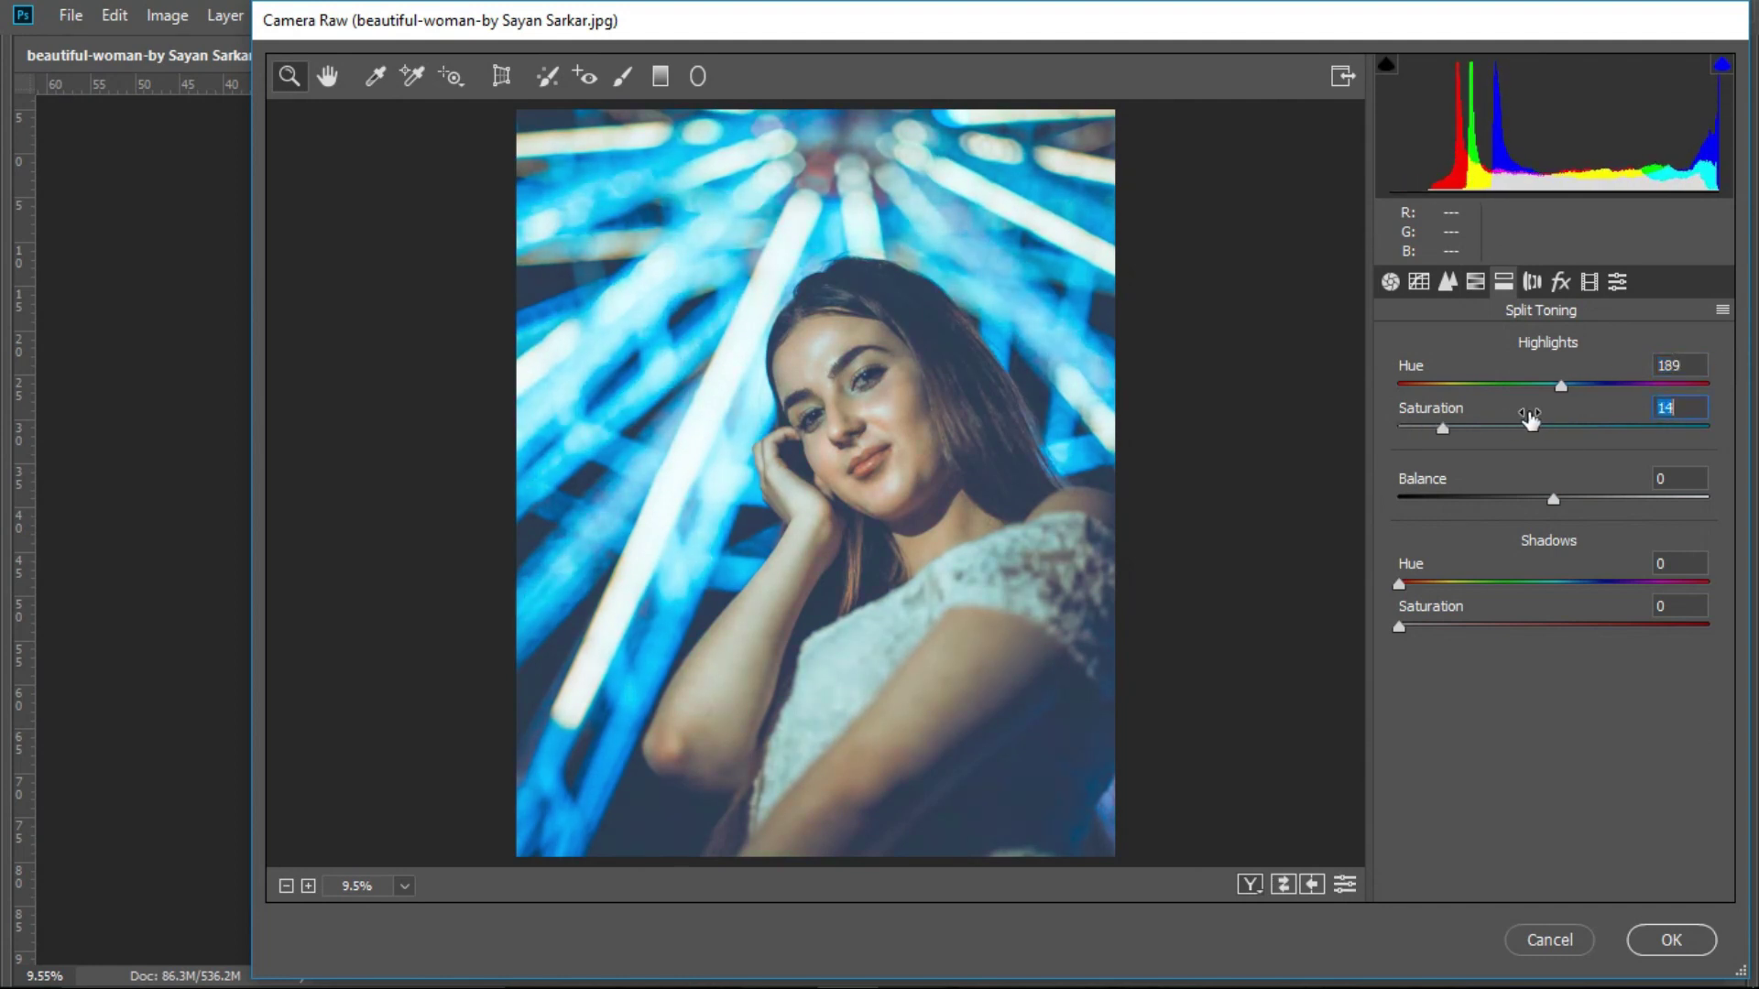
- Apply the Camera Raw filter and compare the background with the Model copy layer hidden and shown
left_click(1673, 942)
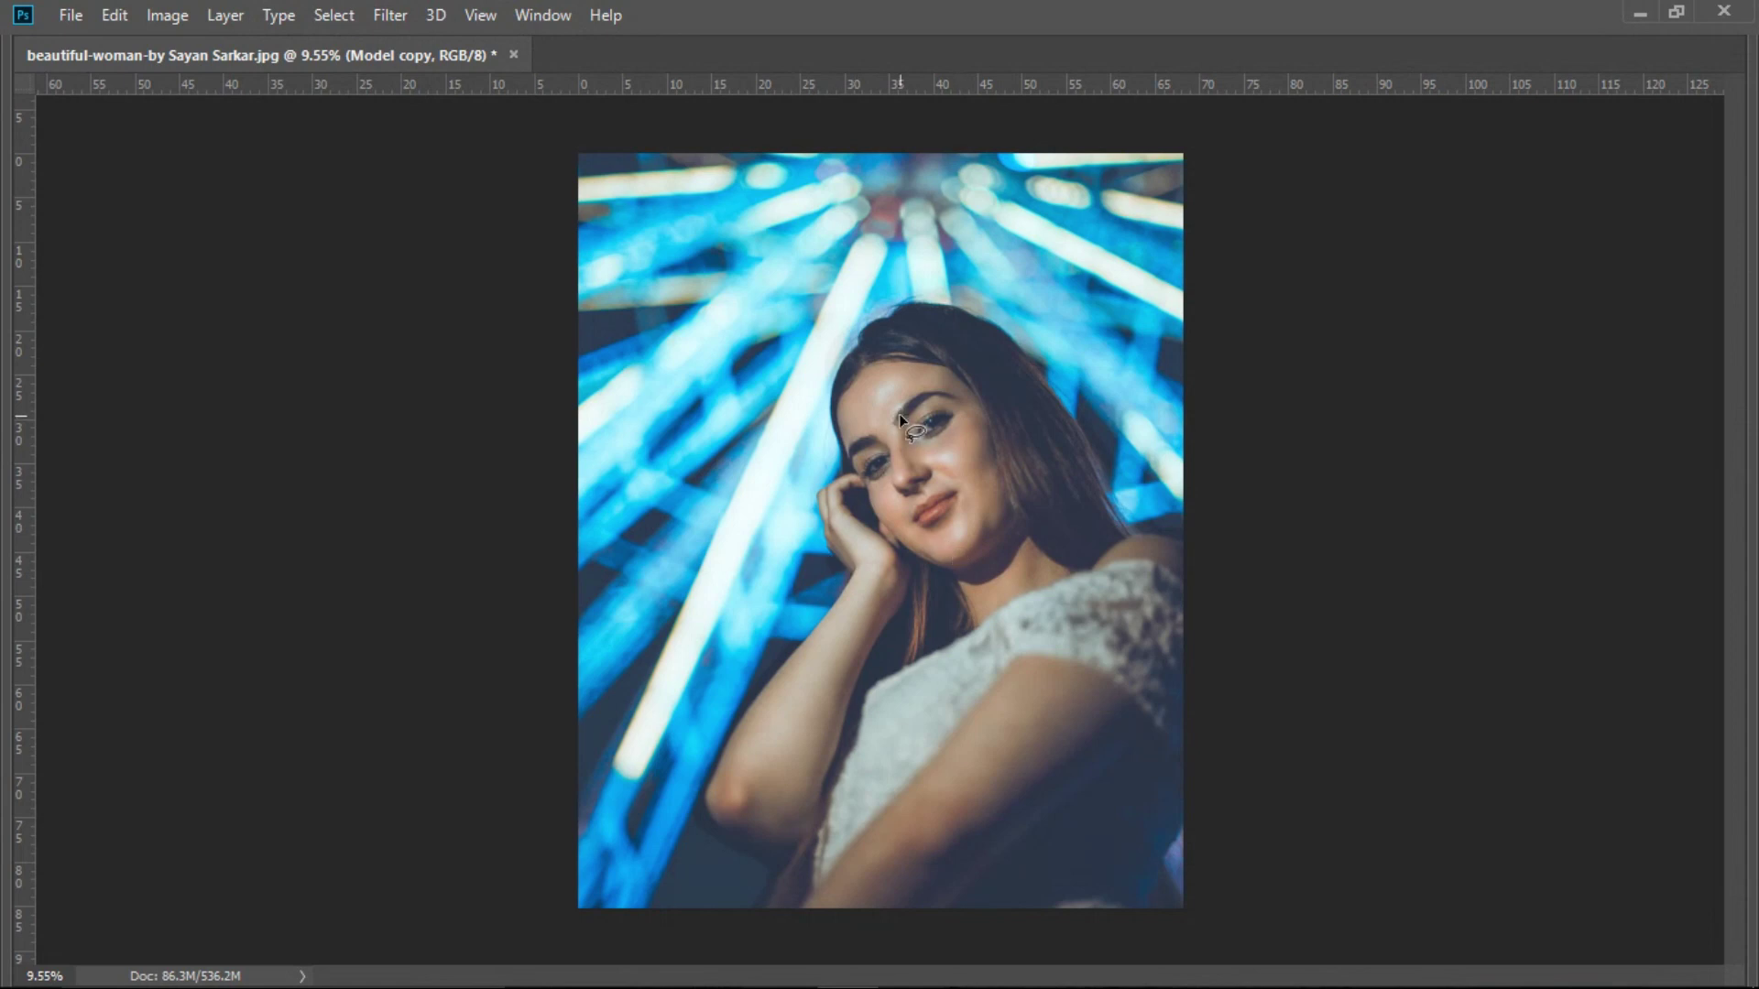
key("Tab")
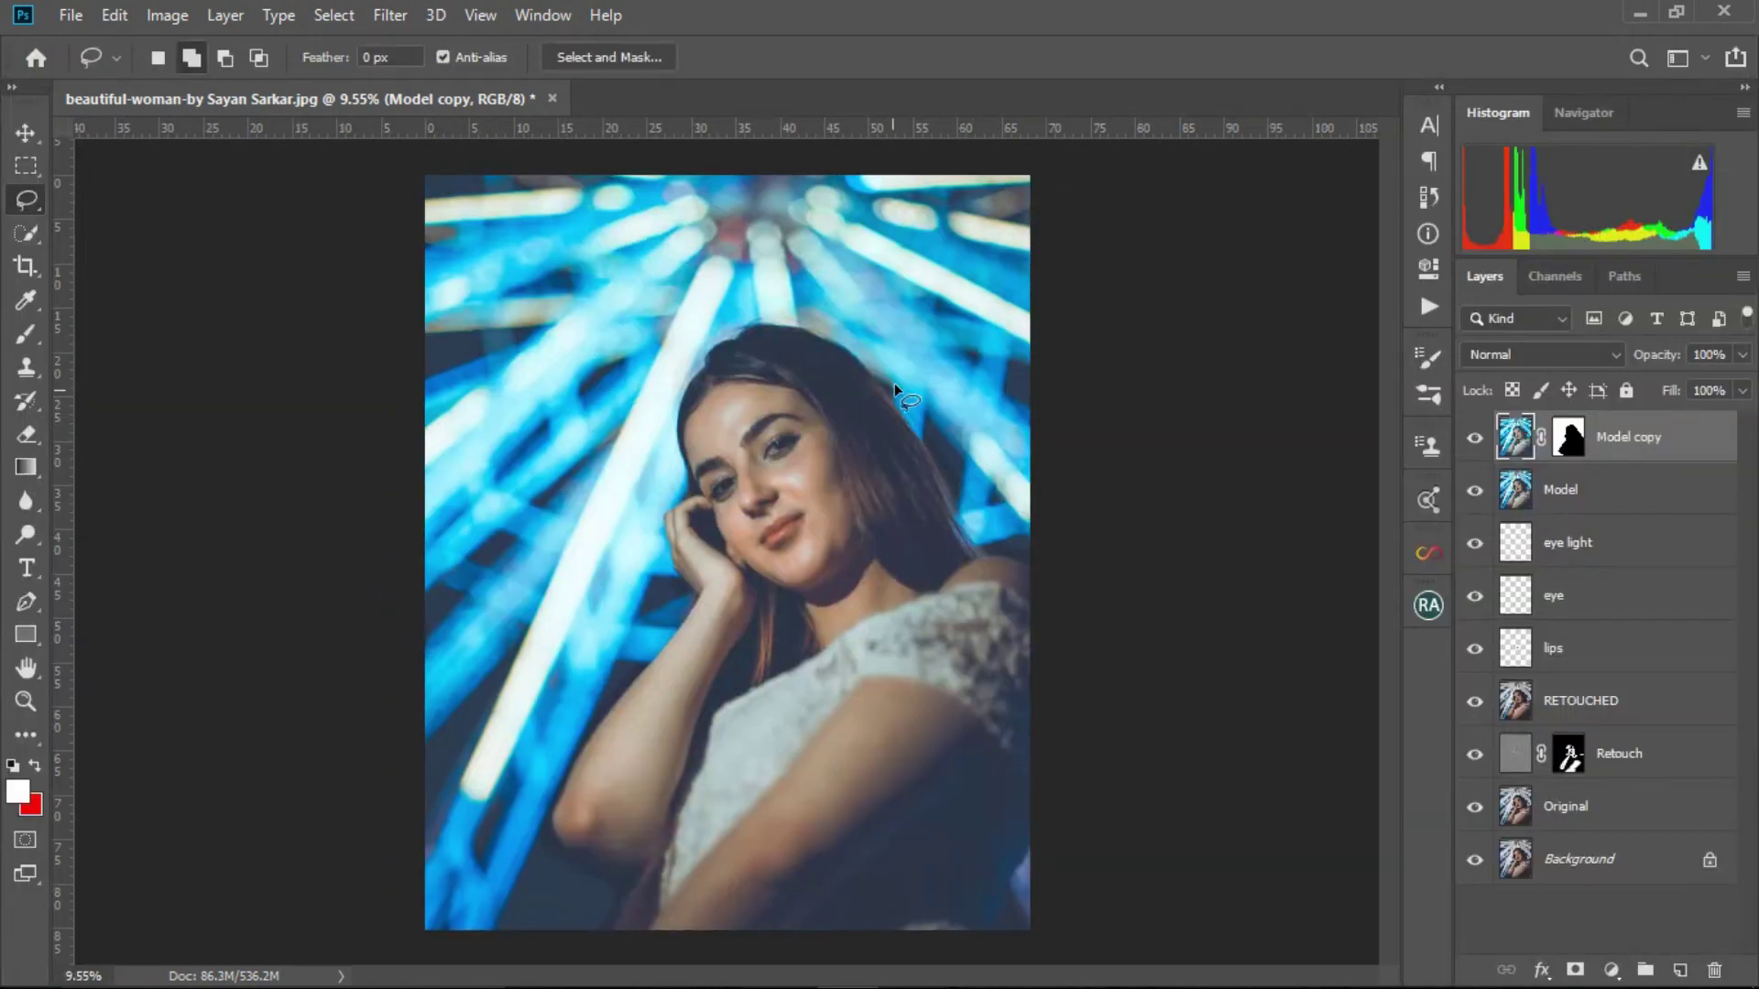
left_click(1476, 439)
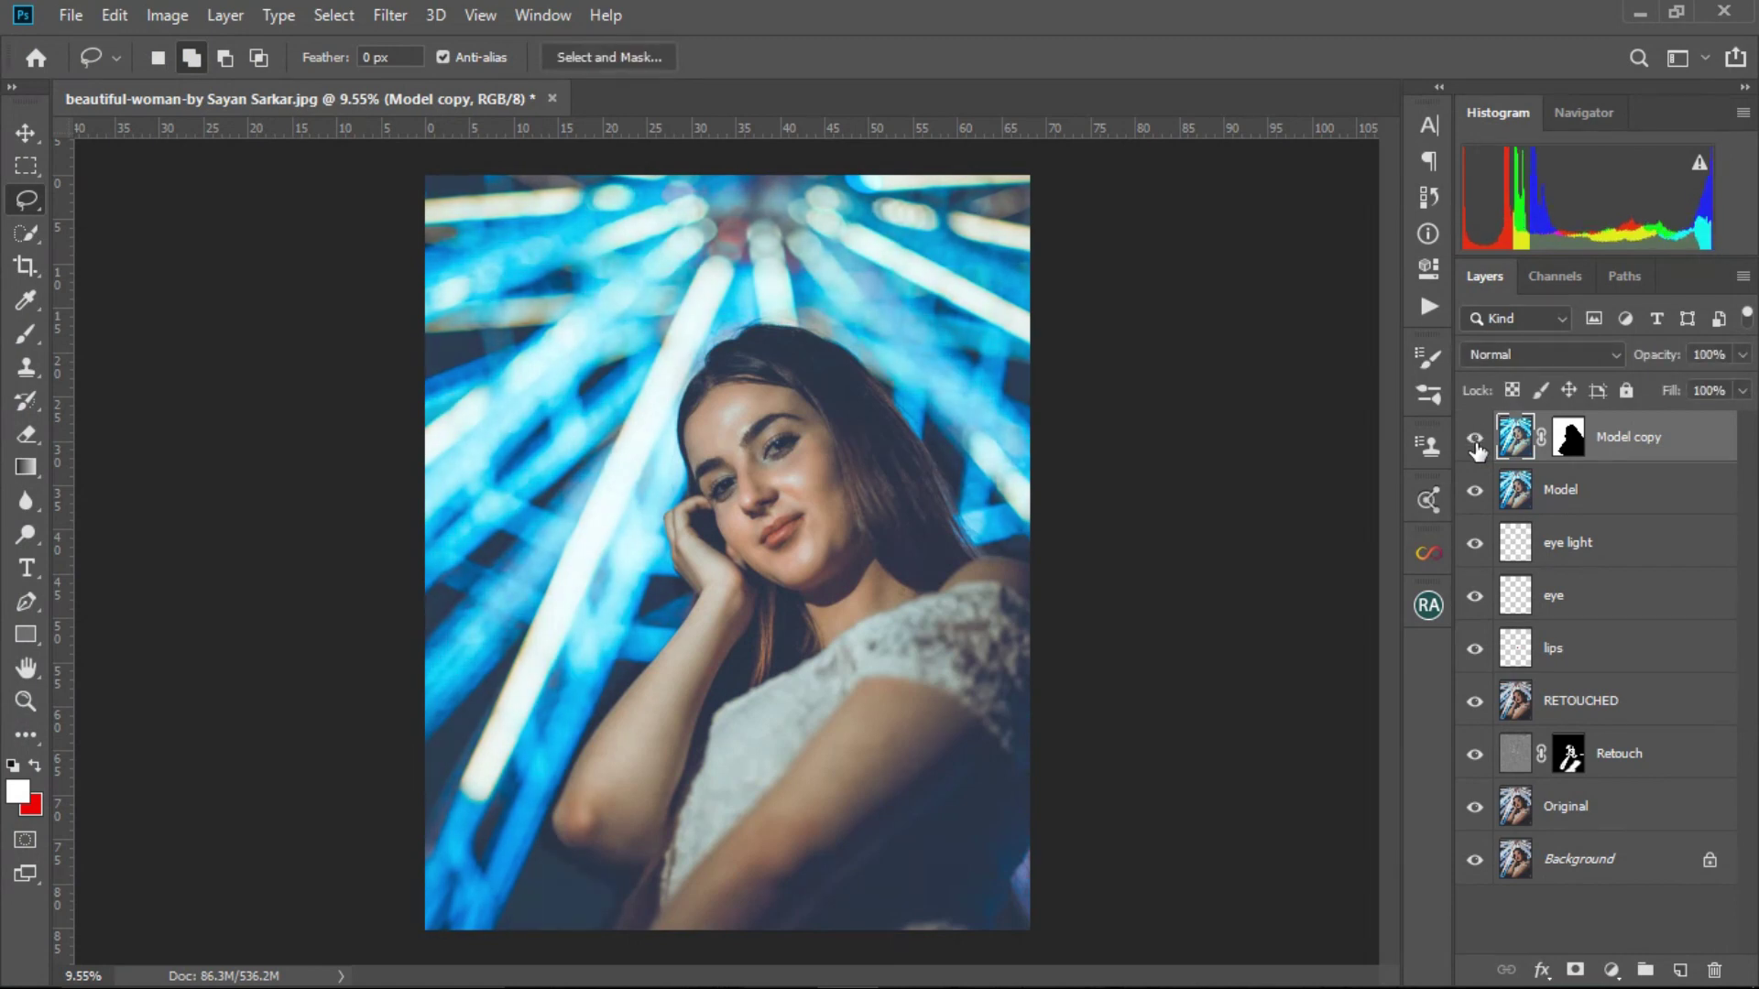
- Smooth the Model copy mask's edge around the woman's head and hair with a large soft white brush
left_click(1567, 440)
left_click(25, 333)
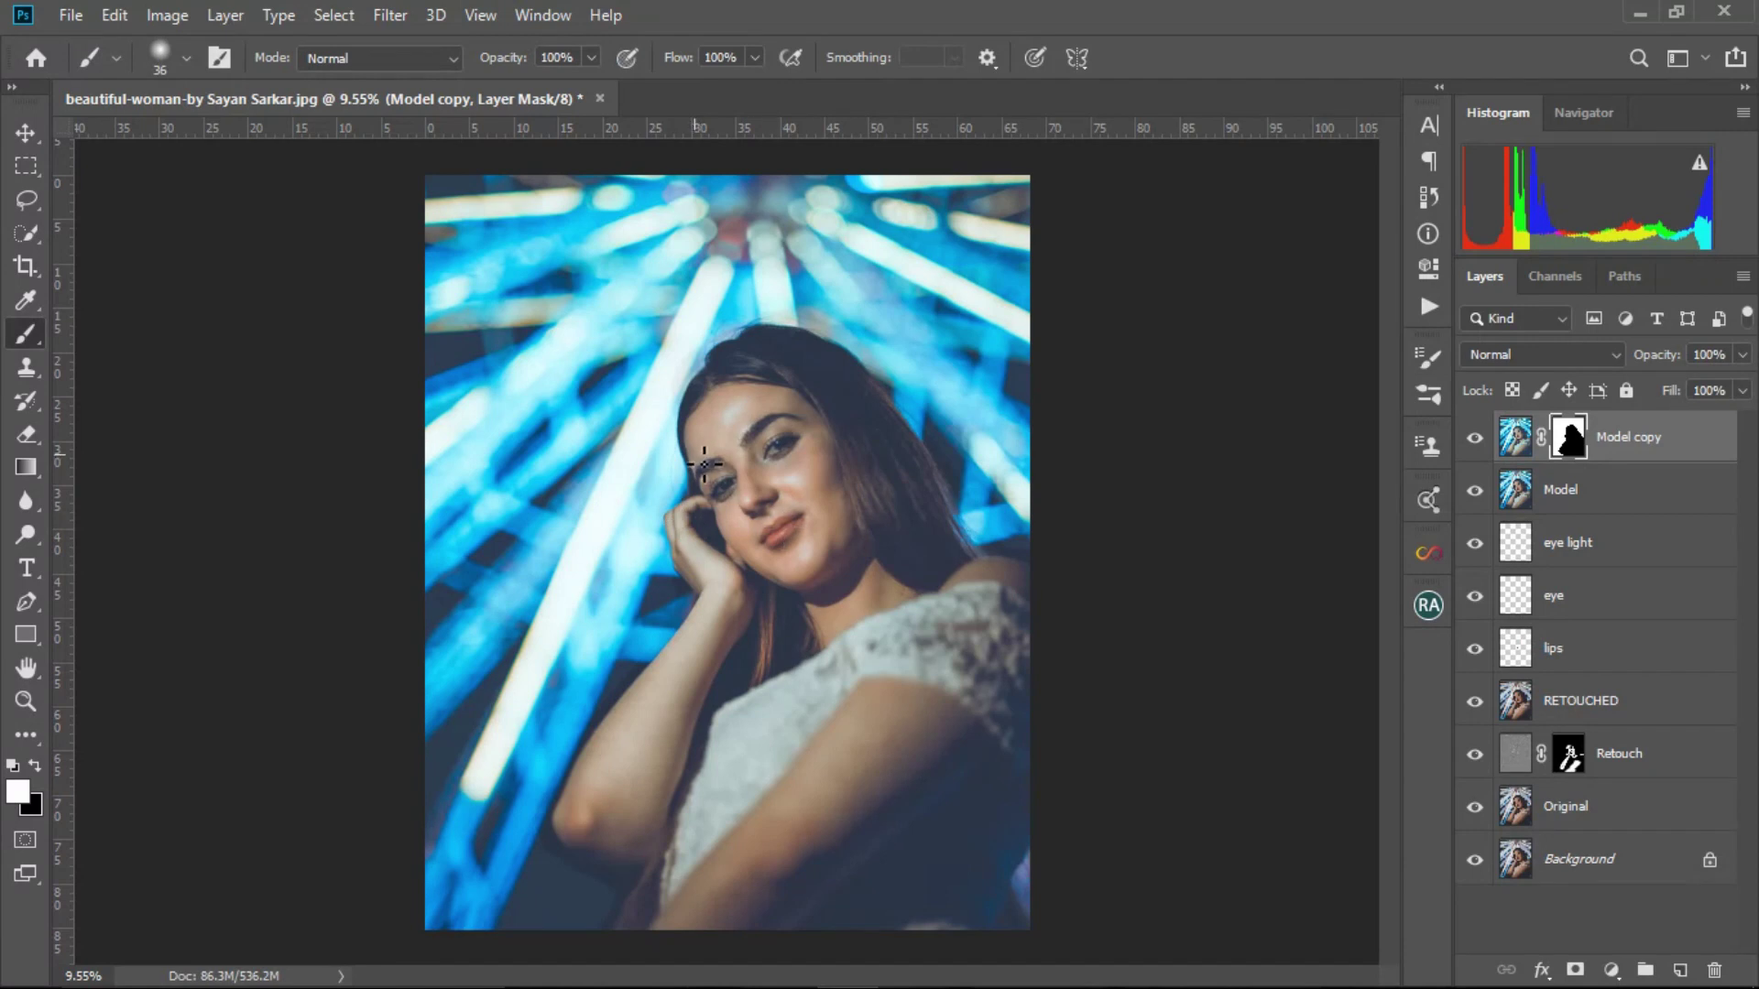
left_click_drag(694, 463, 696, 470)
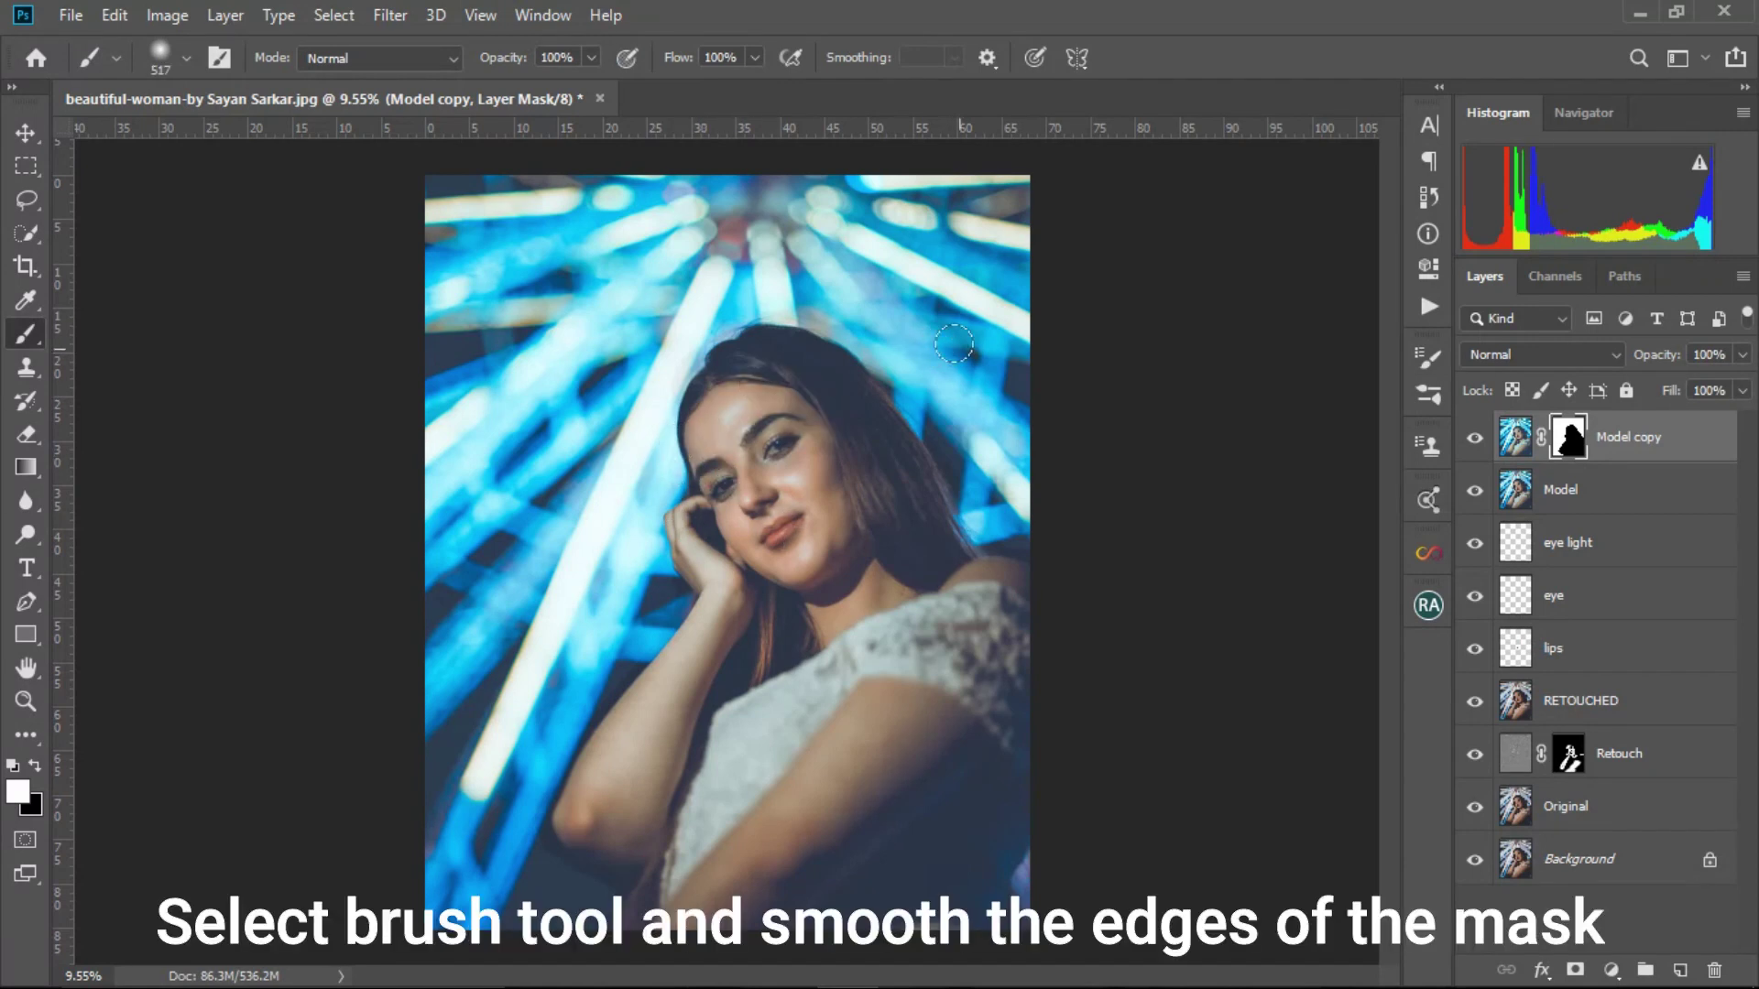
left_click_drag(881, 342, 824, 295)
mouse_move(854, 397)
left_mouse_down()
mouse_move(871, 380)
mouse_move(971, 440)
left_mouse_up()
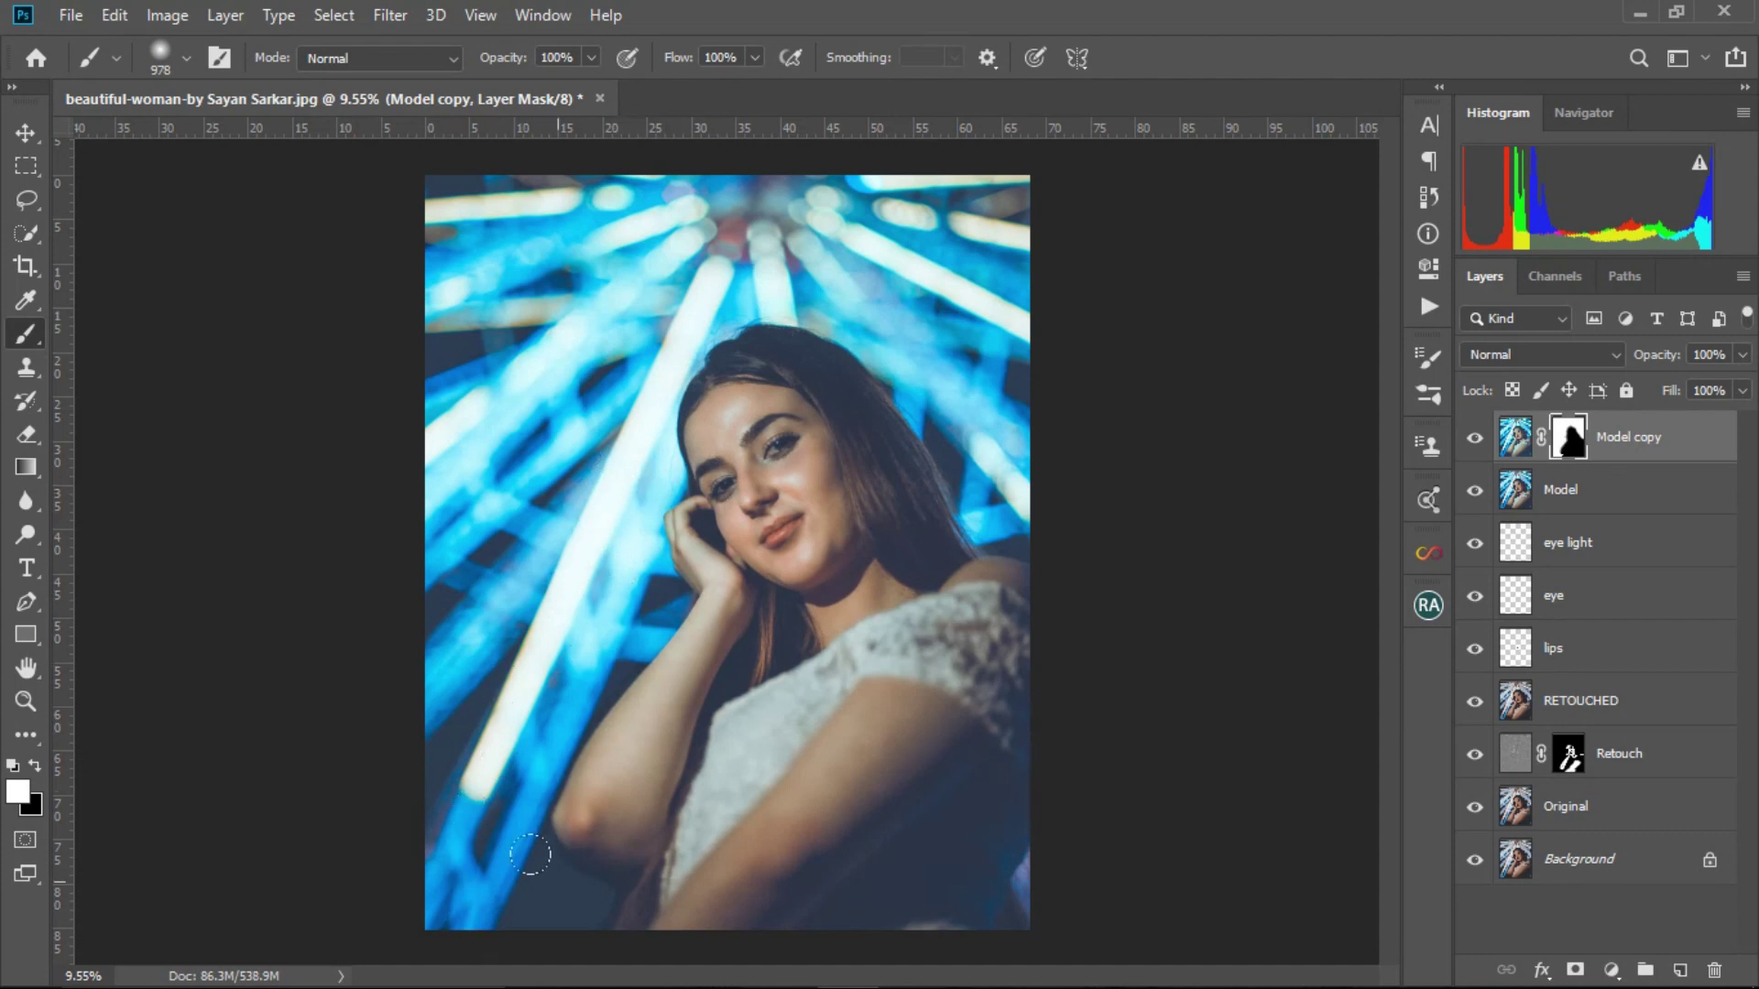
- Paint the Model copy mask white around the elbow and lower arm to smooth its edge there
scroll(574, 905, "up", 7)
scroll(573, 902, "down", 2)
left_click_drag(606, 715, 536, 725)
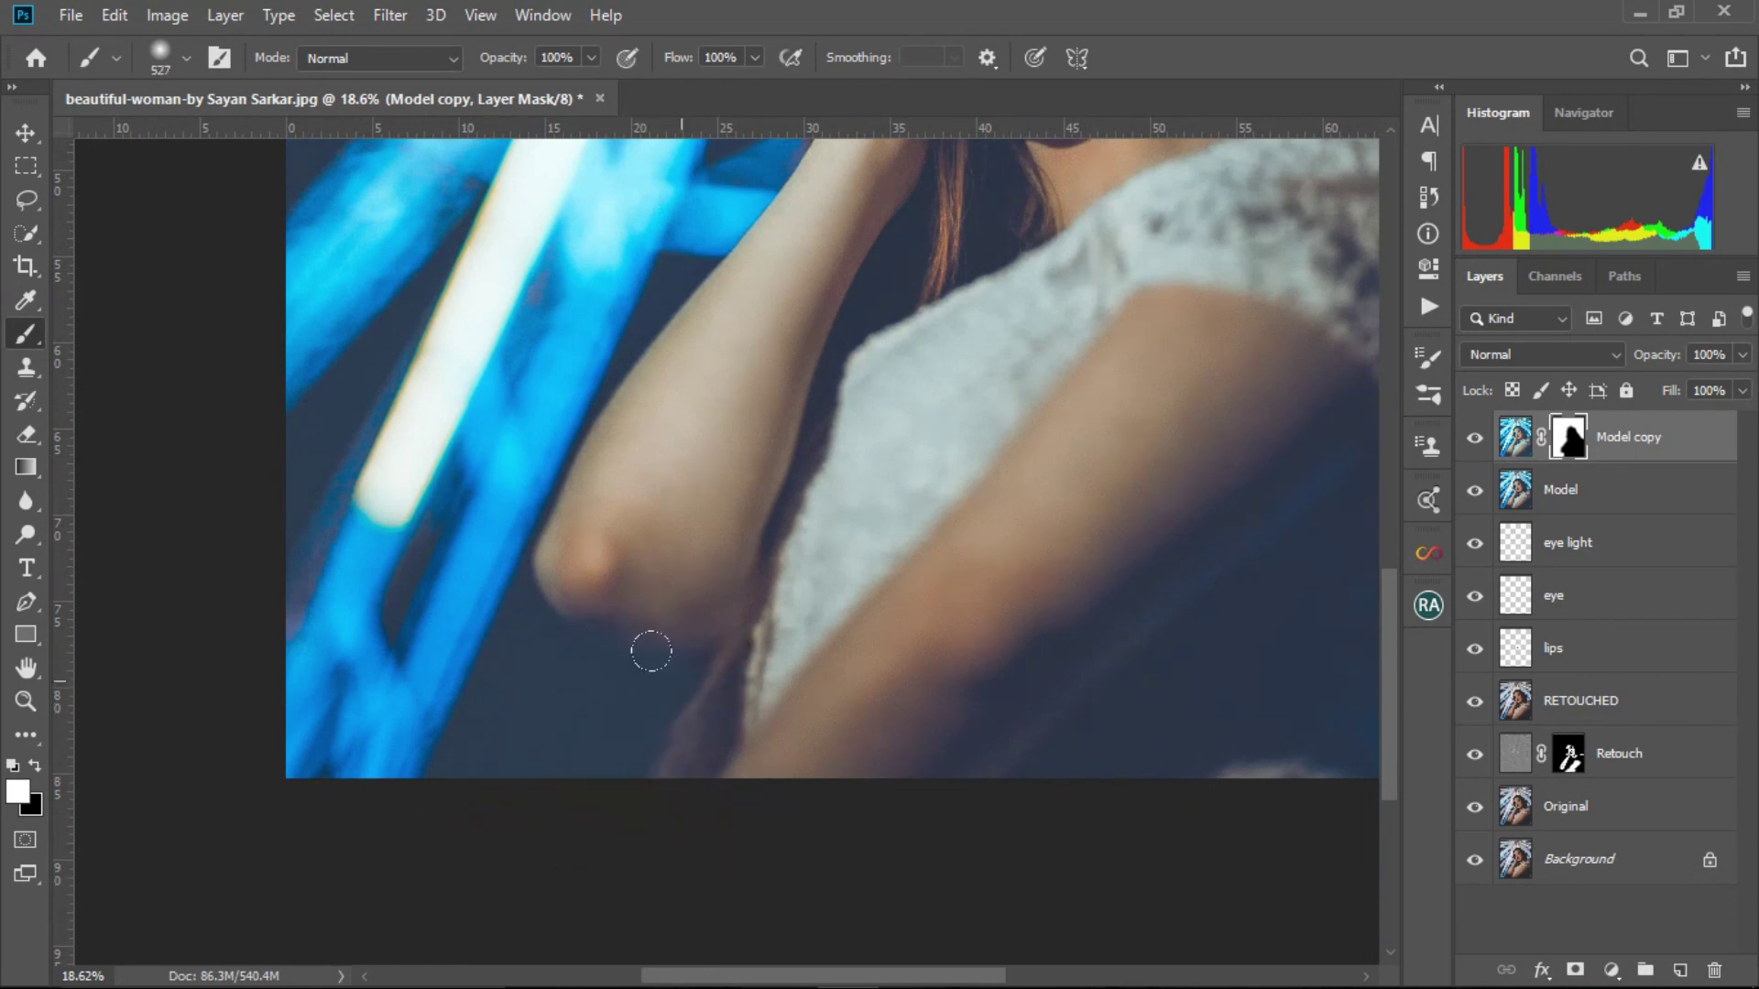
scroll(538, 758, "up", 3)
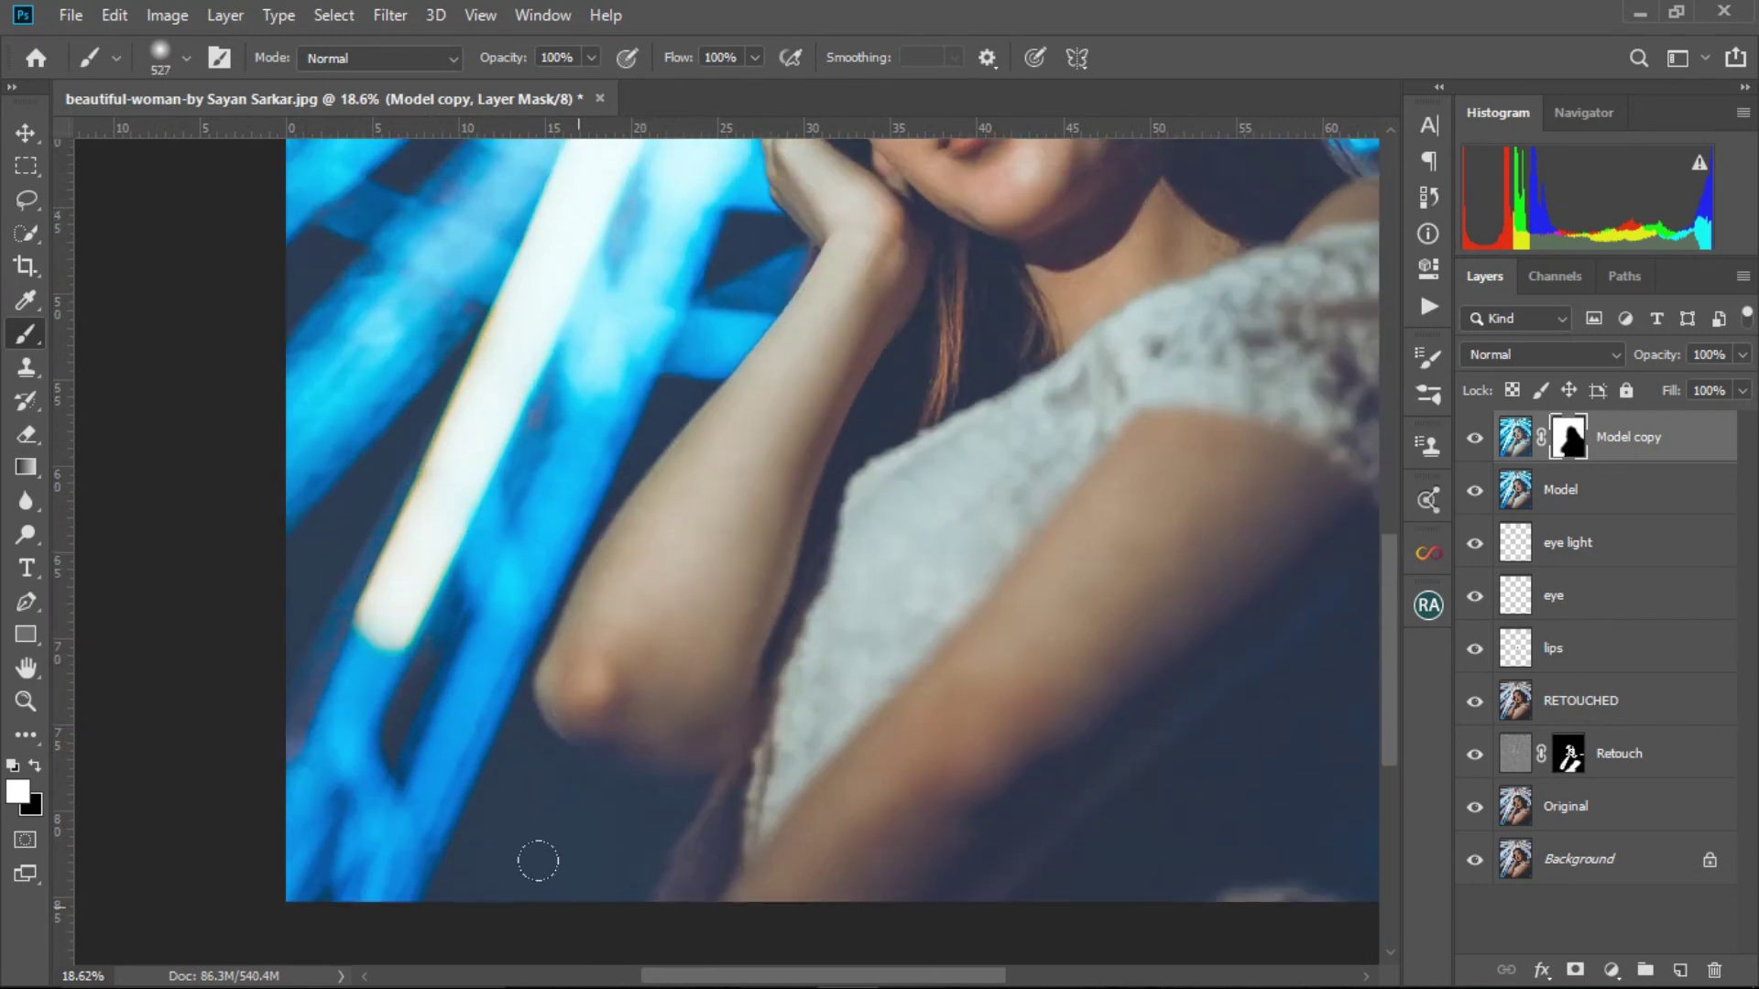
scroll(623, 890, "down", 3)
left_click_drag(550, 765, 586, 765)
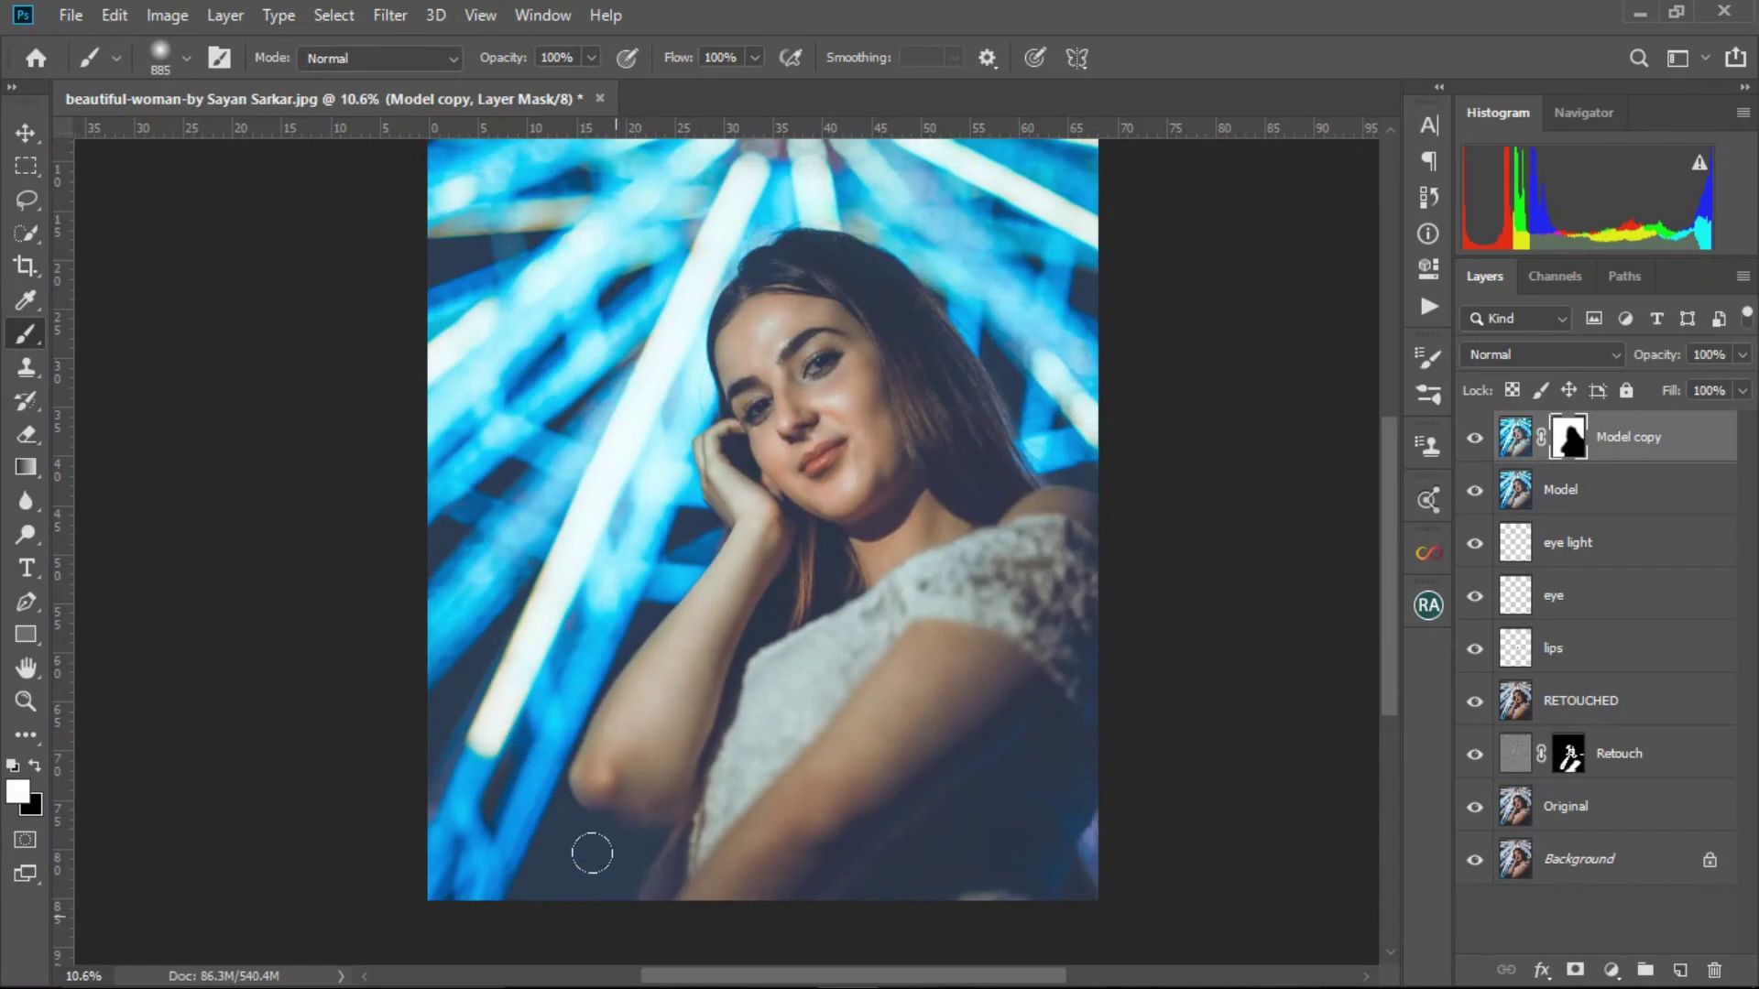
- Compare the edited portrait with the original Background layer, both in full view and close up on the face
scroll(630, 512, "up", 3)
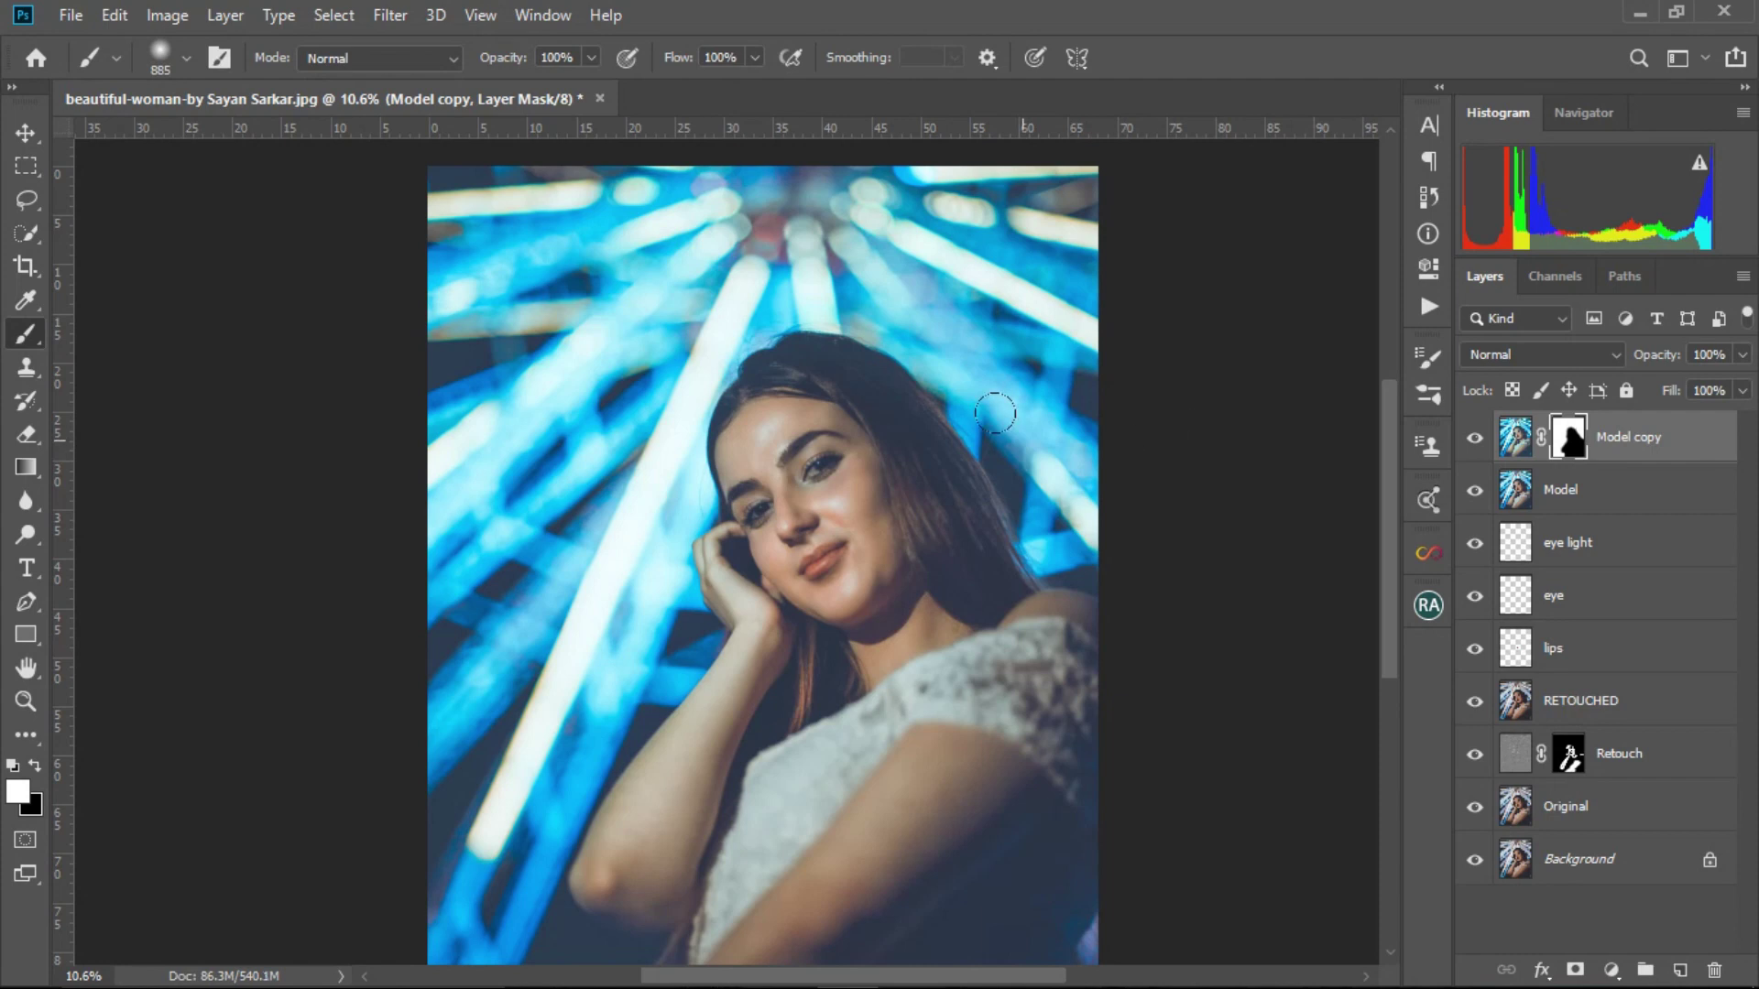
scroll(1338, 623, "down", 1)
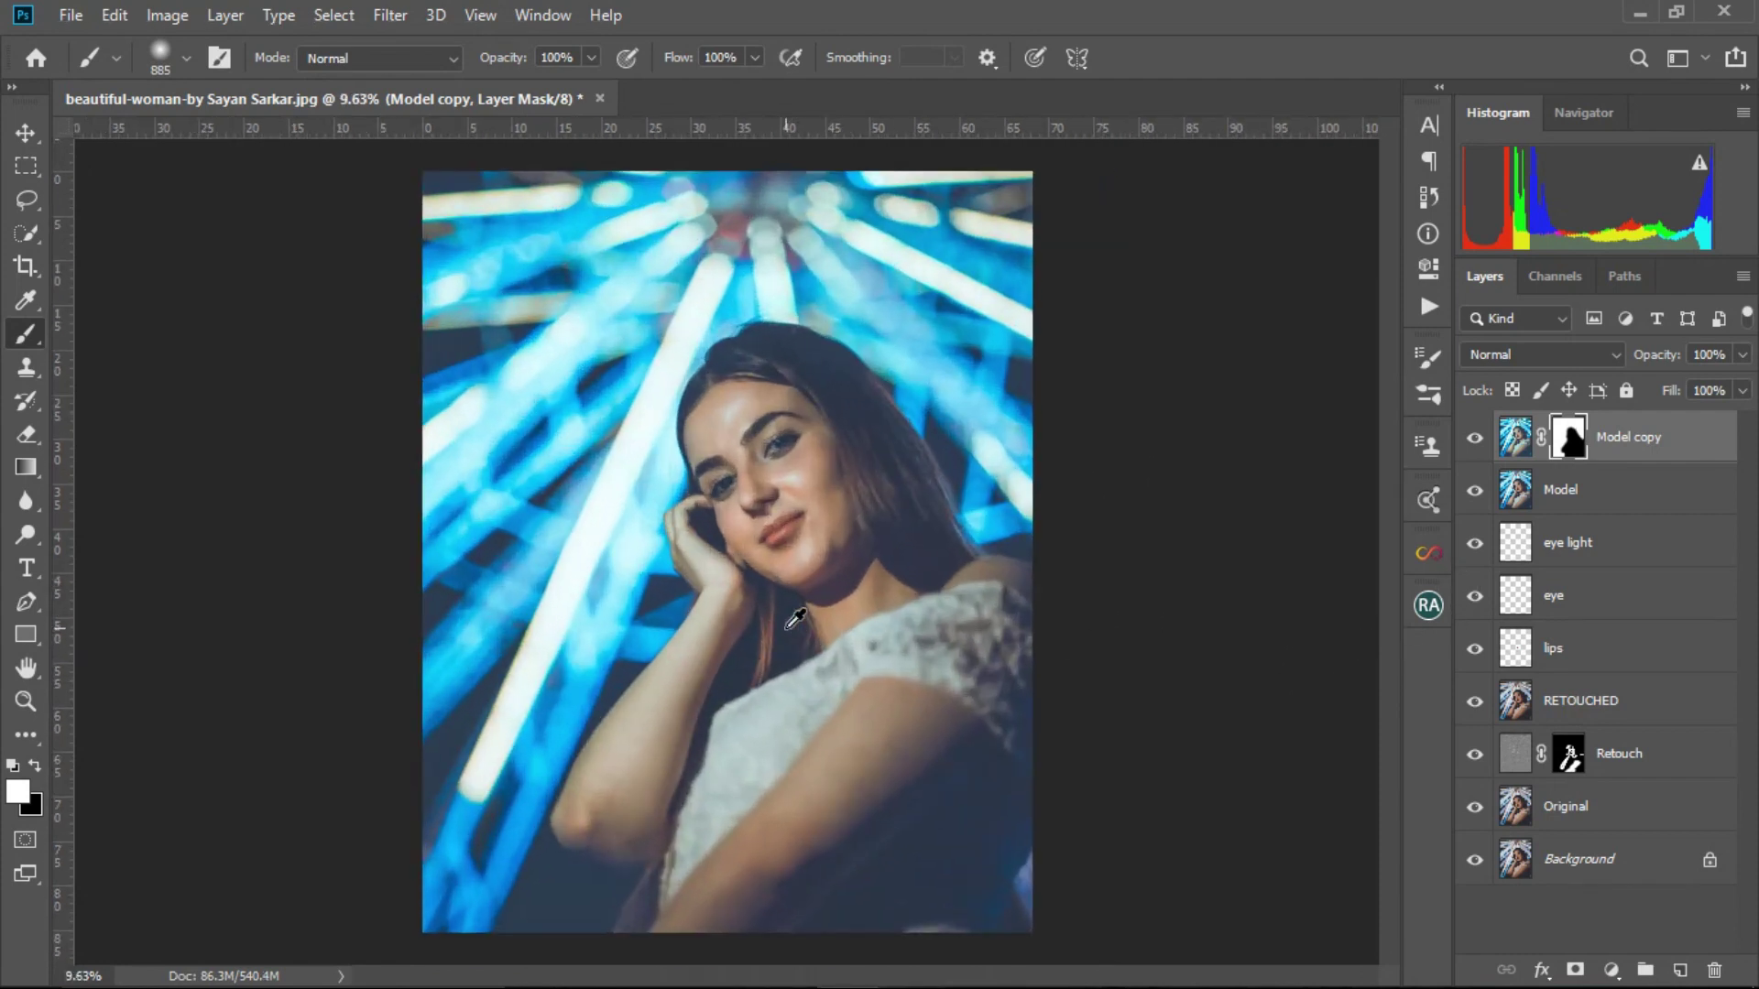
left_click(1474, 861, "alt")
left_click(1474, 861, "alt")
left_click(1474, 861, "alt")
left_click(1474, 862, "alt")
left_click(1474, 862, "alt")
left_click(1474, 861, "alt")
scroll(952, 630, "up", 3)
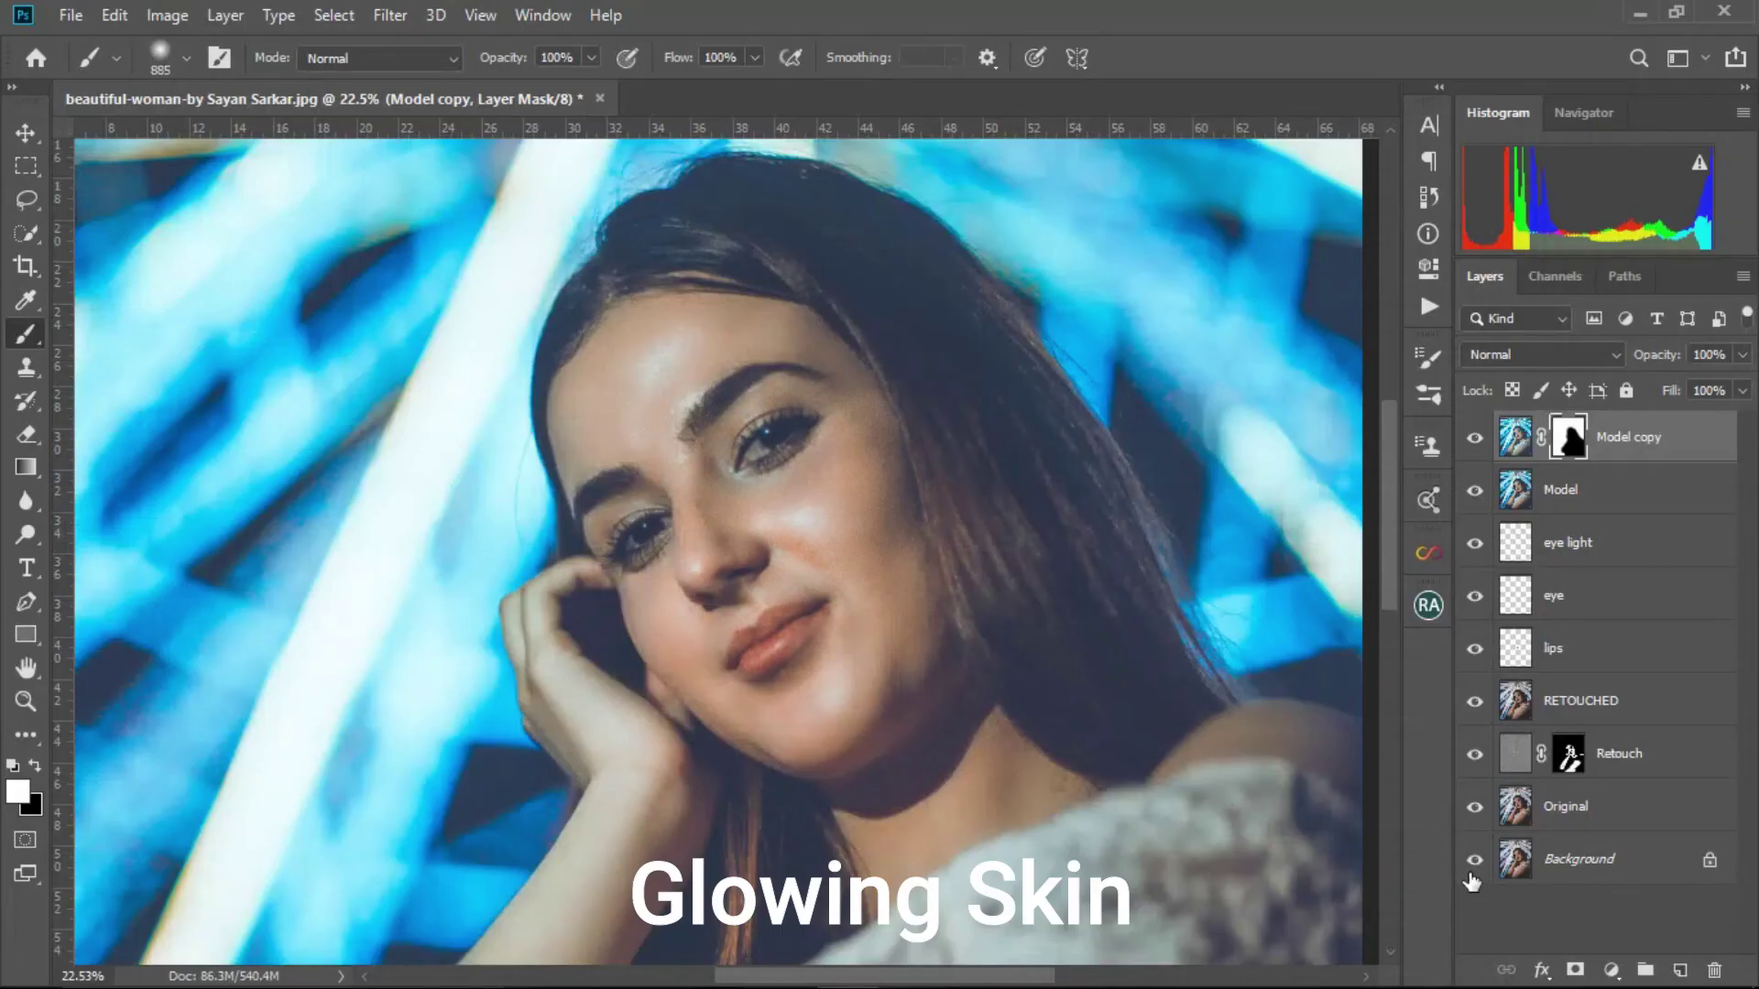
left_click(1474, 862, "alt")
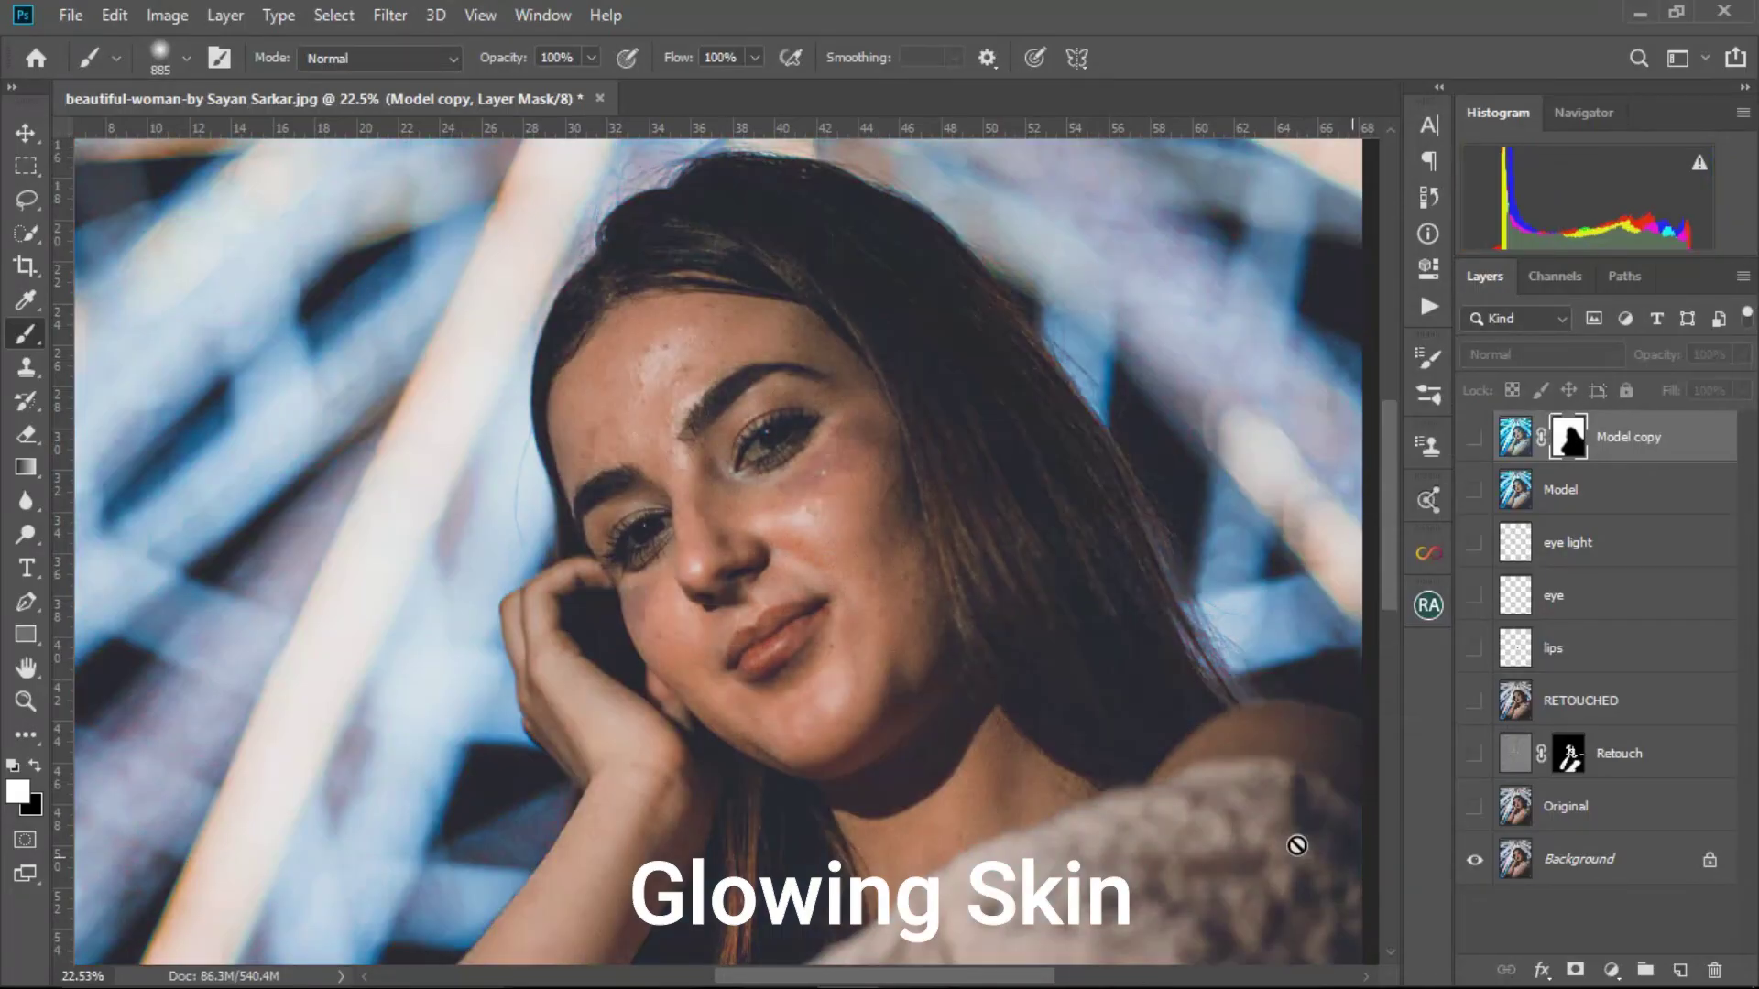
left_click(1474, 861, "alt")
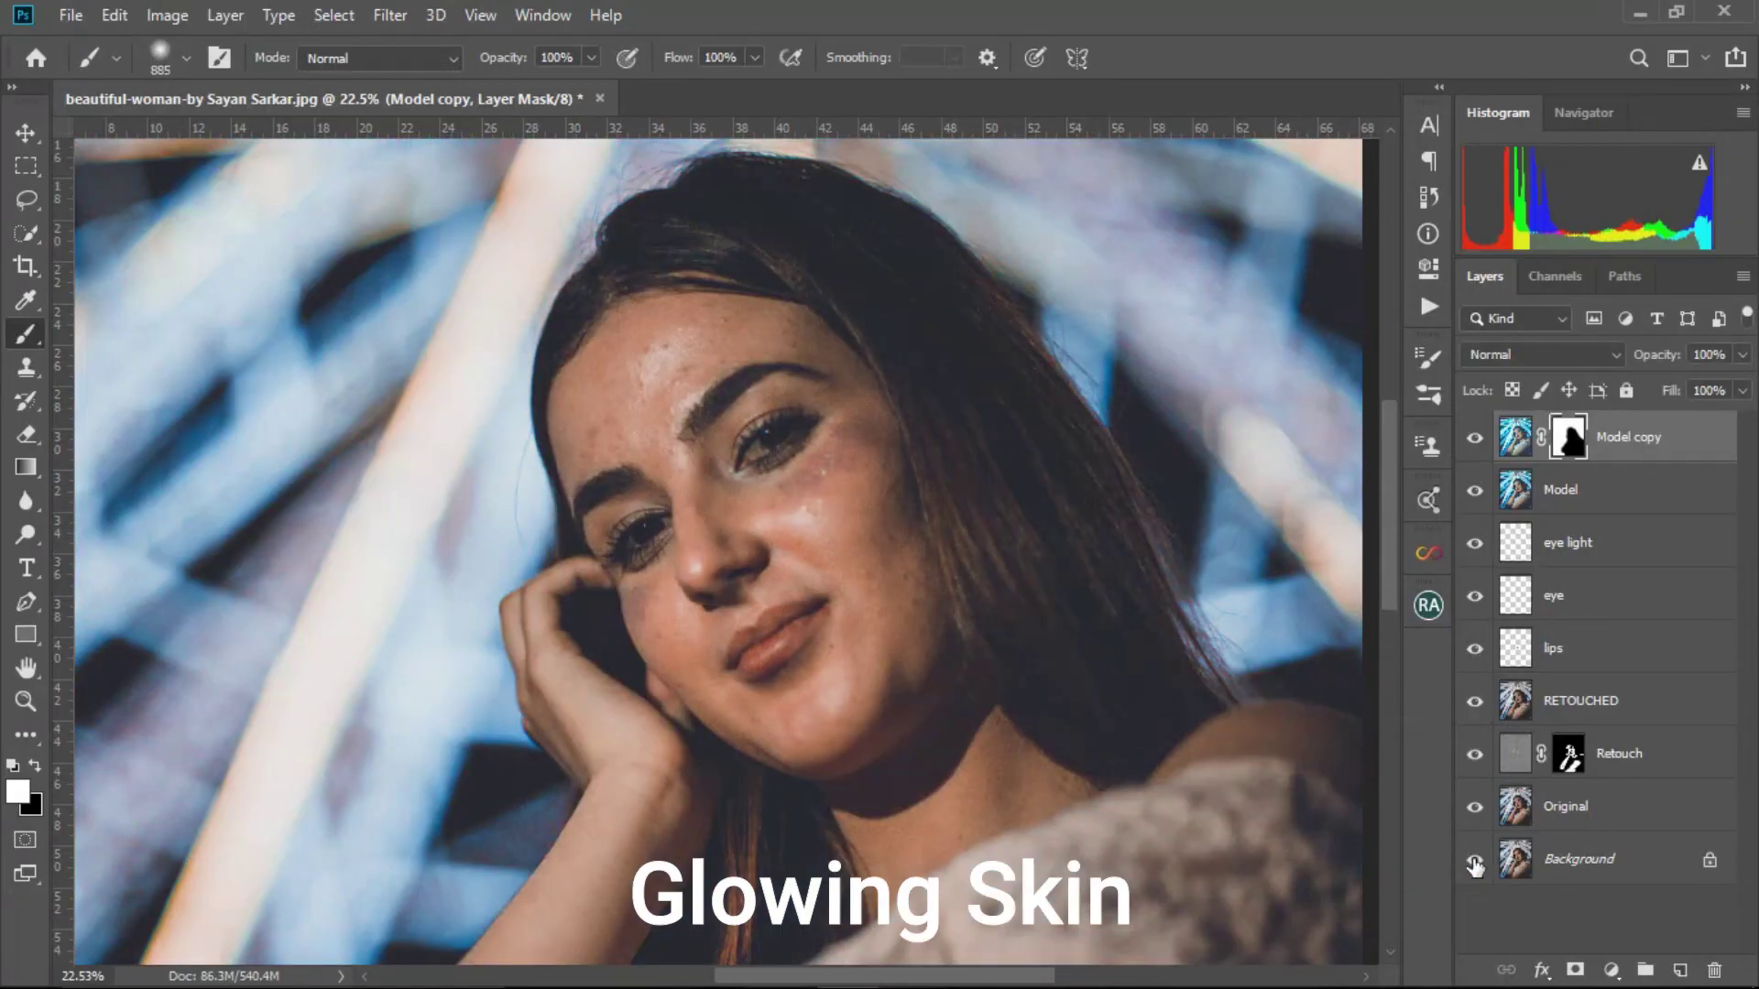
scroll(667, 373, "down", 2, "alt")
scroll(739, 523, "down", 4, "alt")
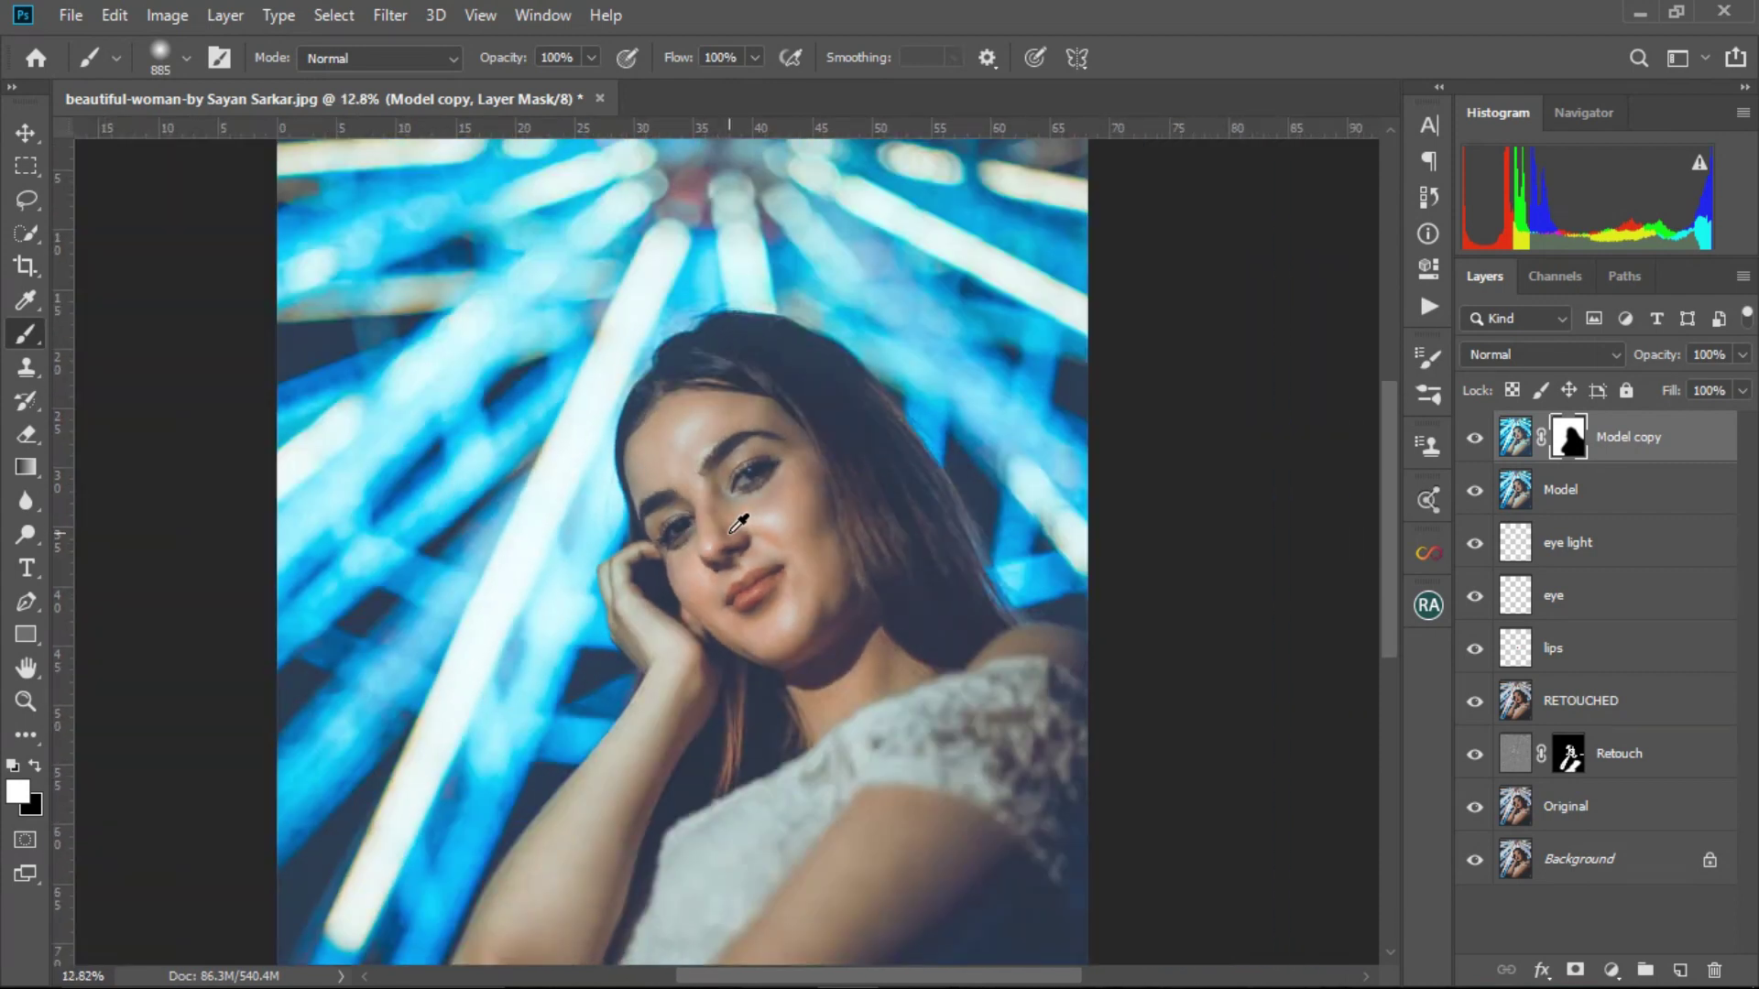
- Place the bokeh image into the portrait, scaled to about 107%, over the woman's torso and arms at the photo's lower edge
left_click(1623, 12)
left_click_drag(613, 256, 815, 568)
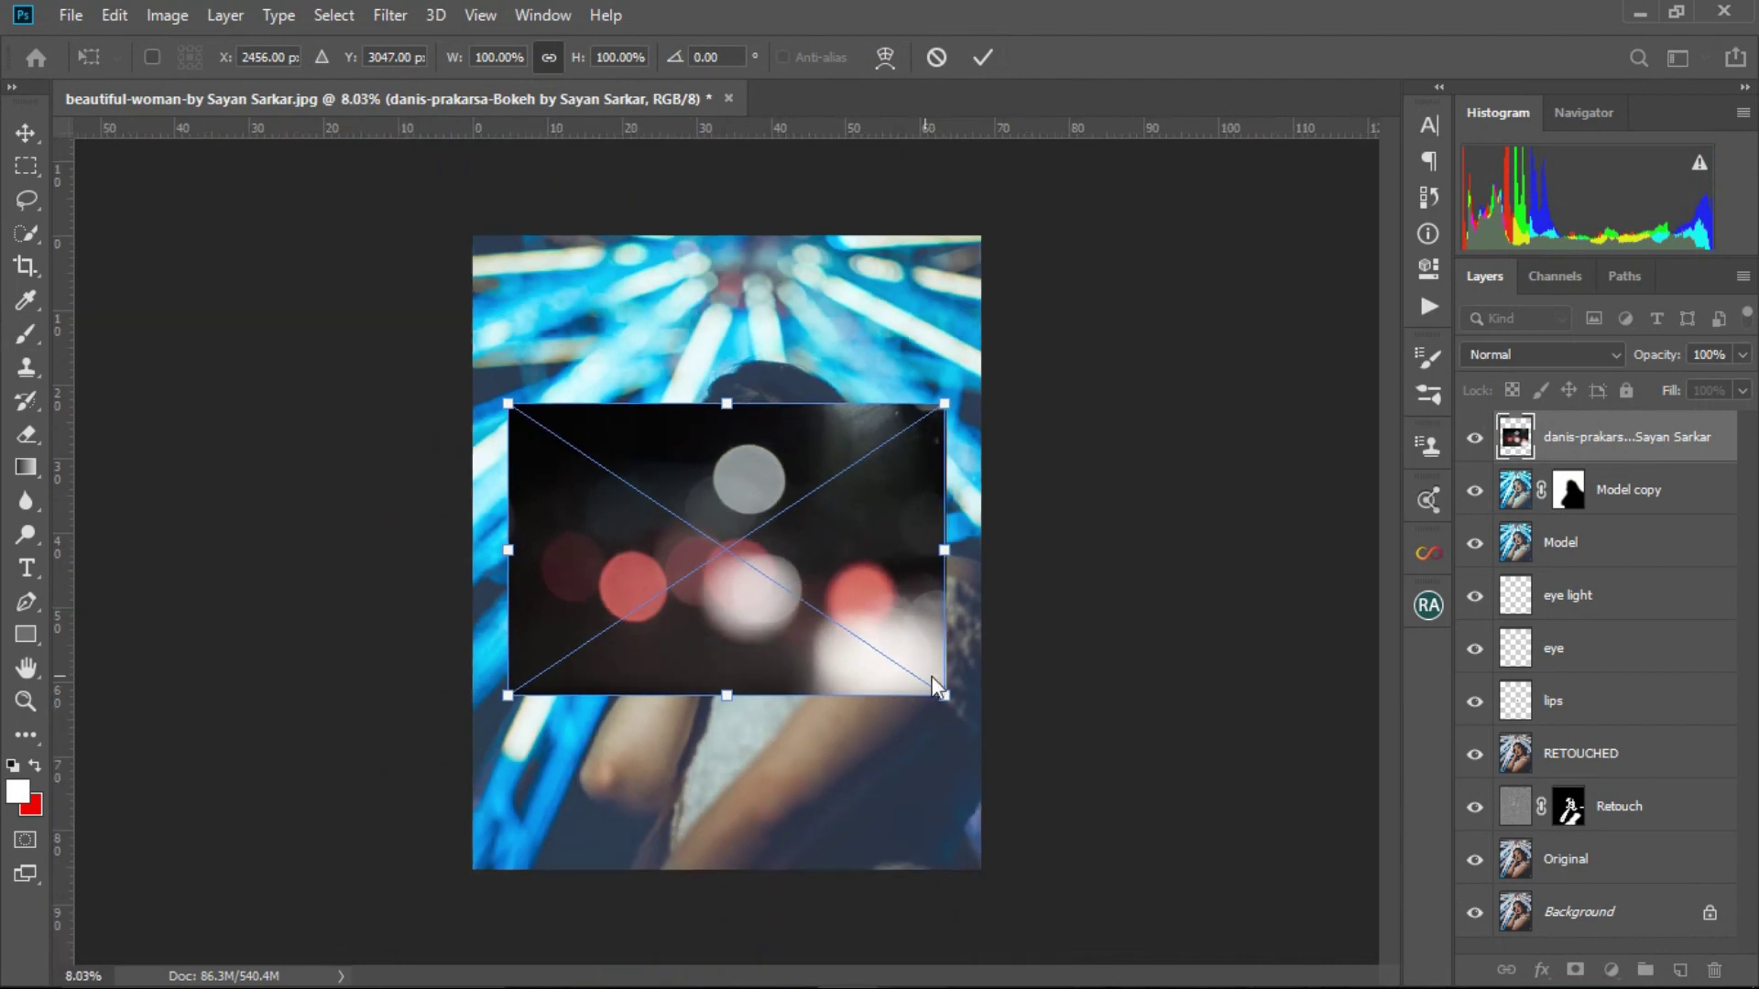
left_click_drag(920, 651, 926, 814)
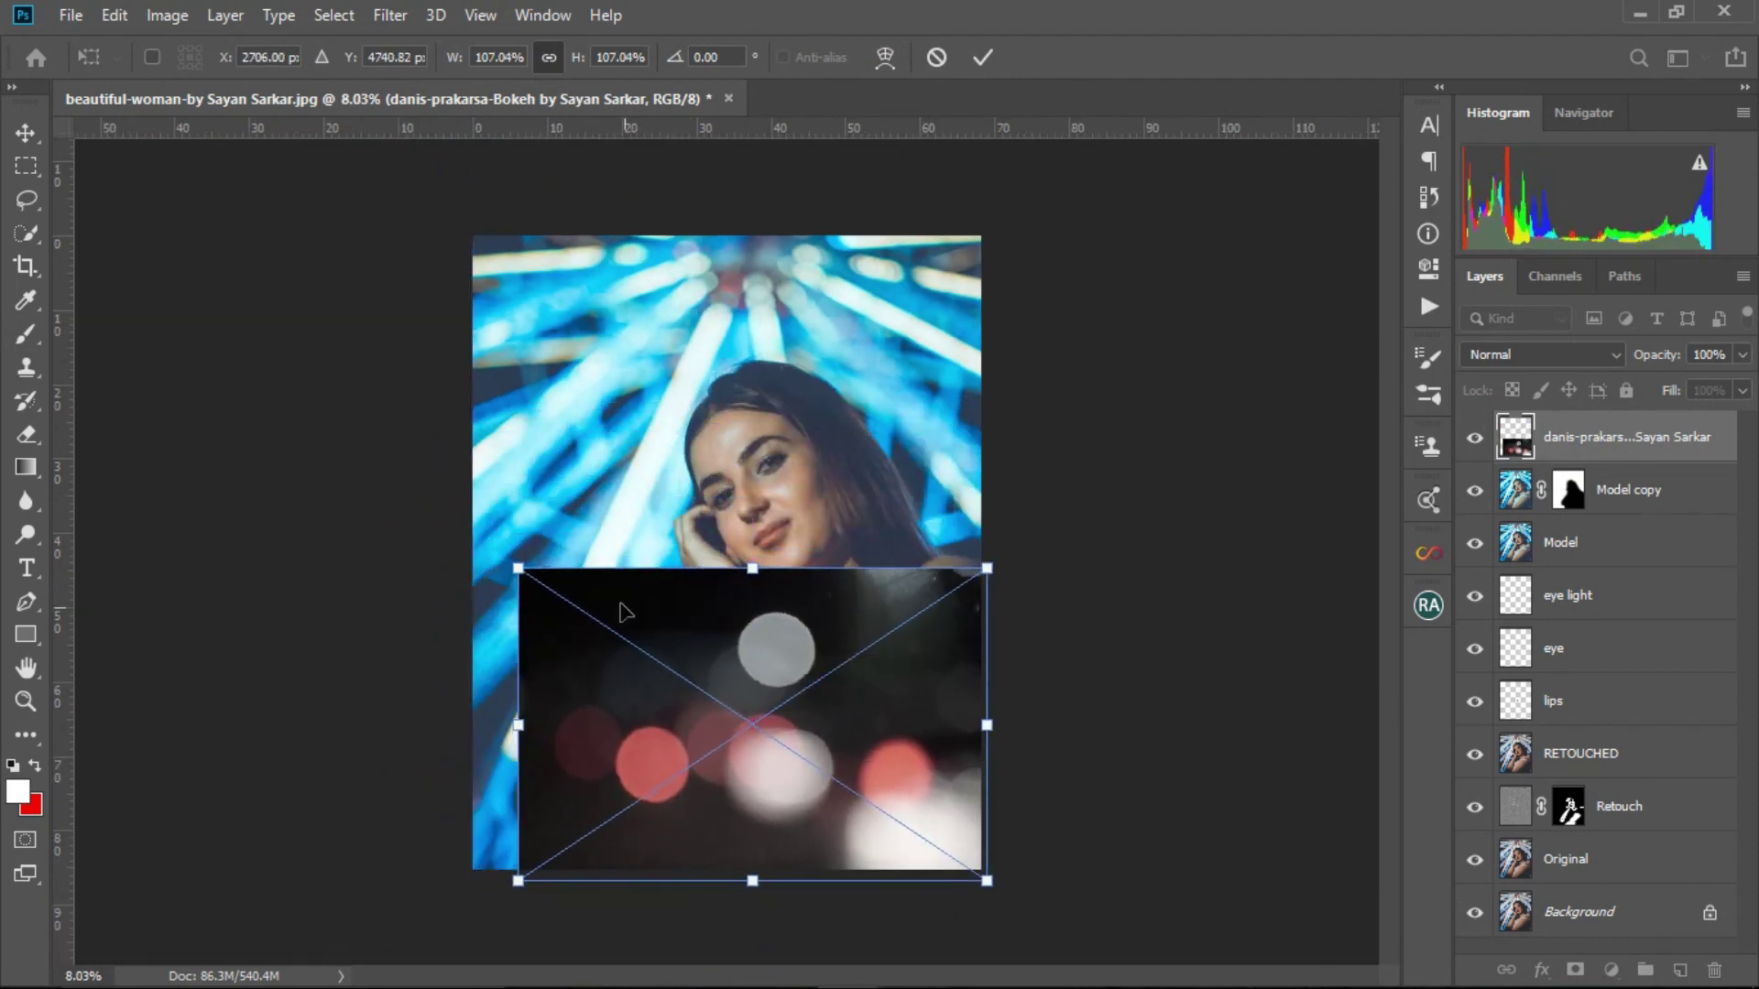
mouse_move(641, 656)
left_mouse_down()
mouse_move(656, 687)
mouse_move(641, 649)
mouse_move(639, 665)
left_mouse_up()
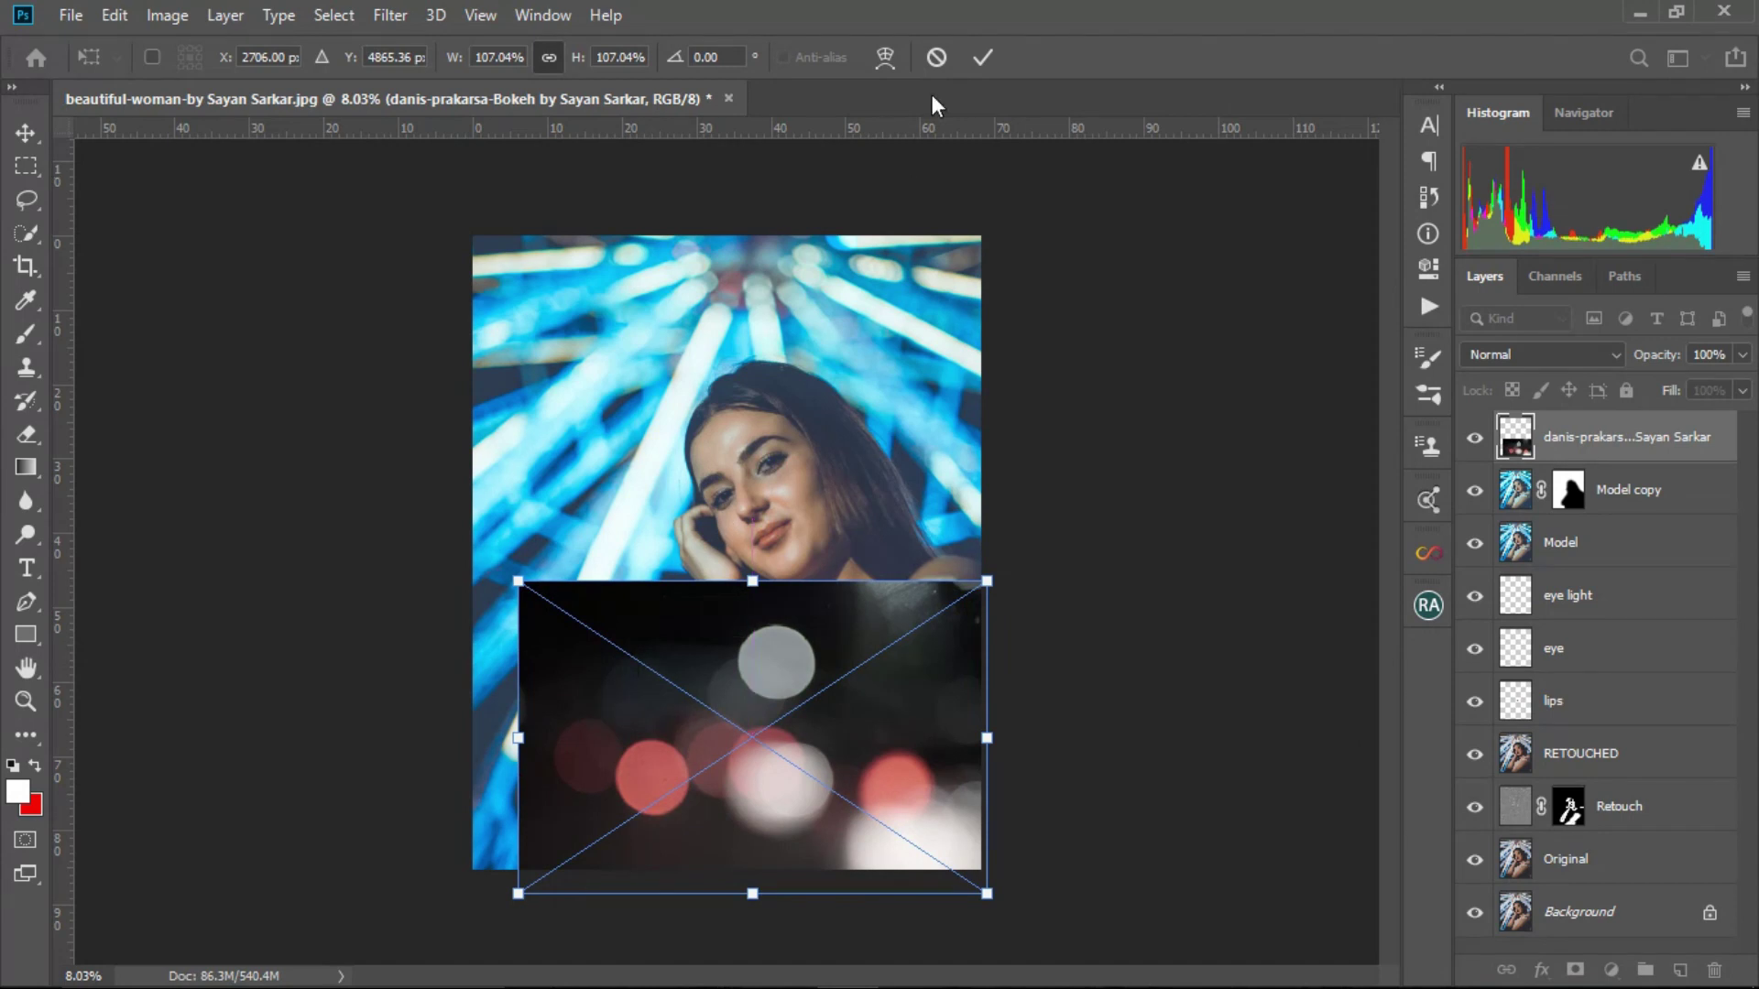
left_click(982, 57)
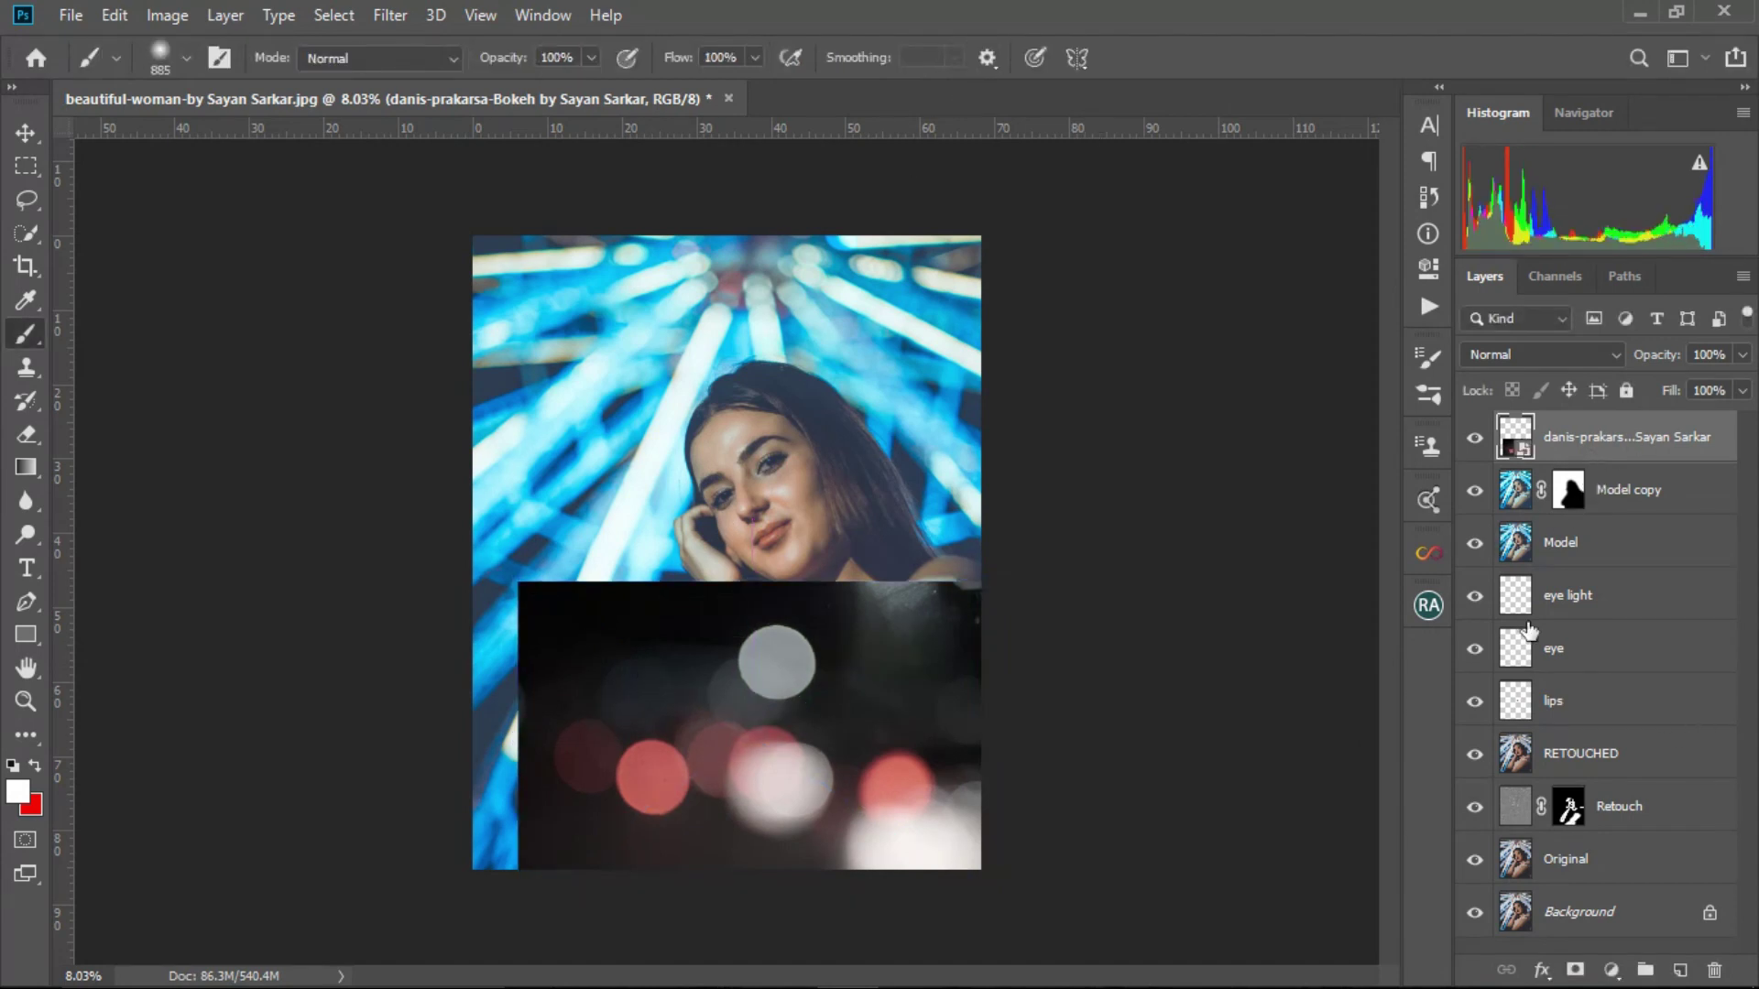
- Rasterize the placed bokeh layer and set its blending mode to Screen
right_click(1588, 443)
left_click(1361, 469)
left_click(1613, 973)
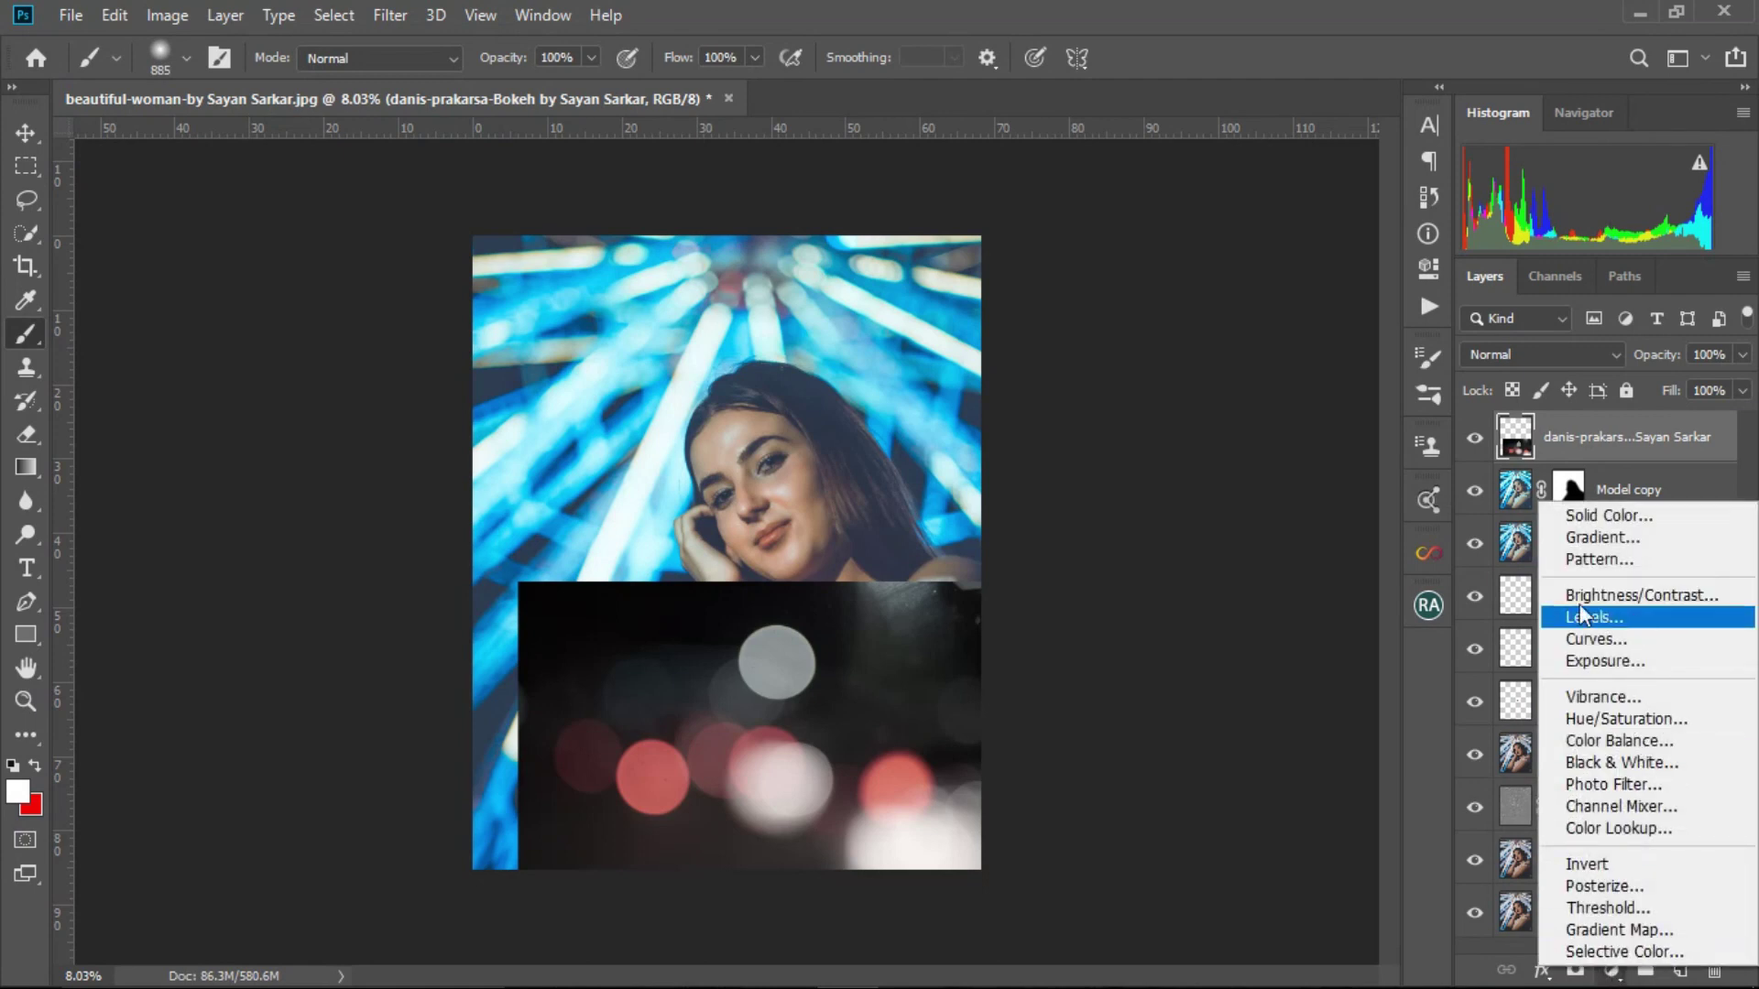
left_click(1574, 447)
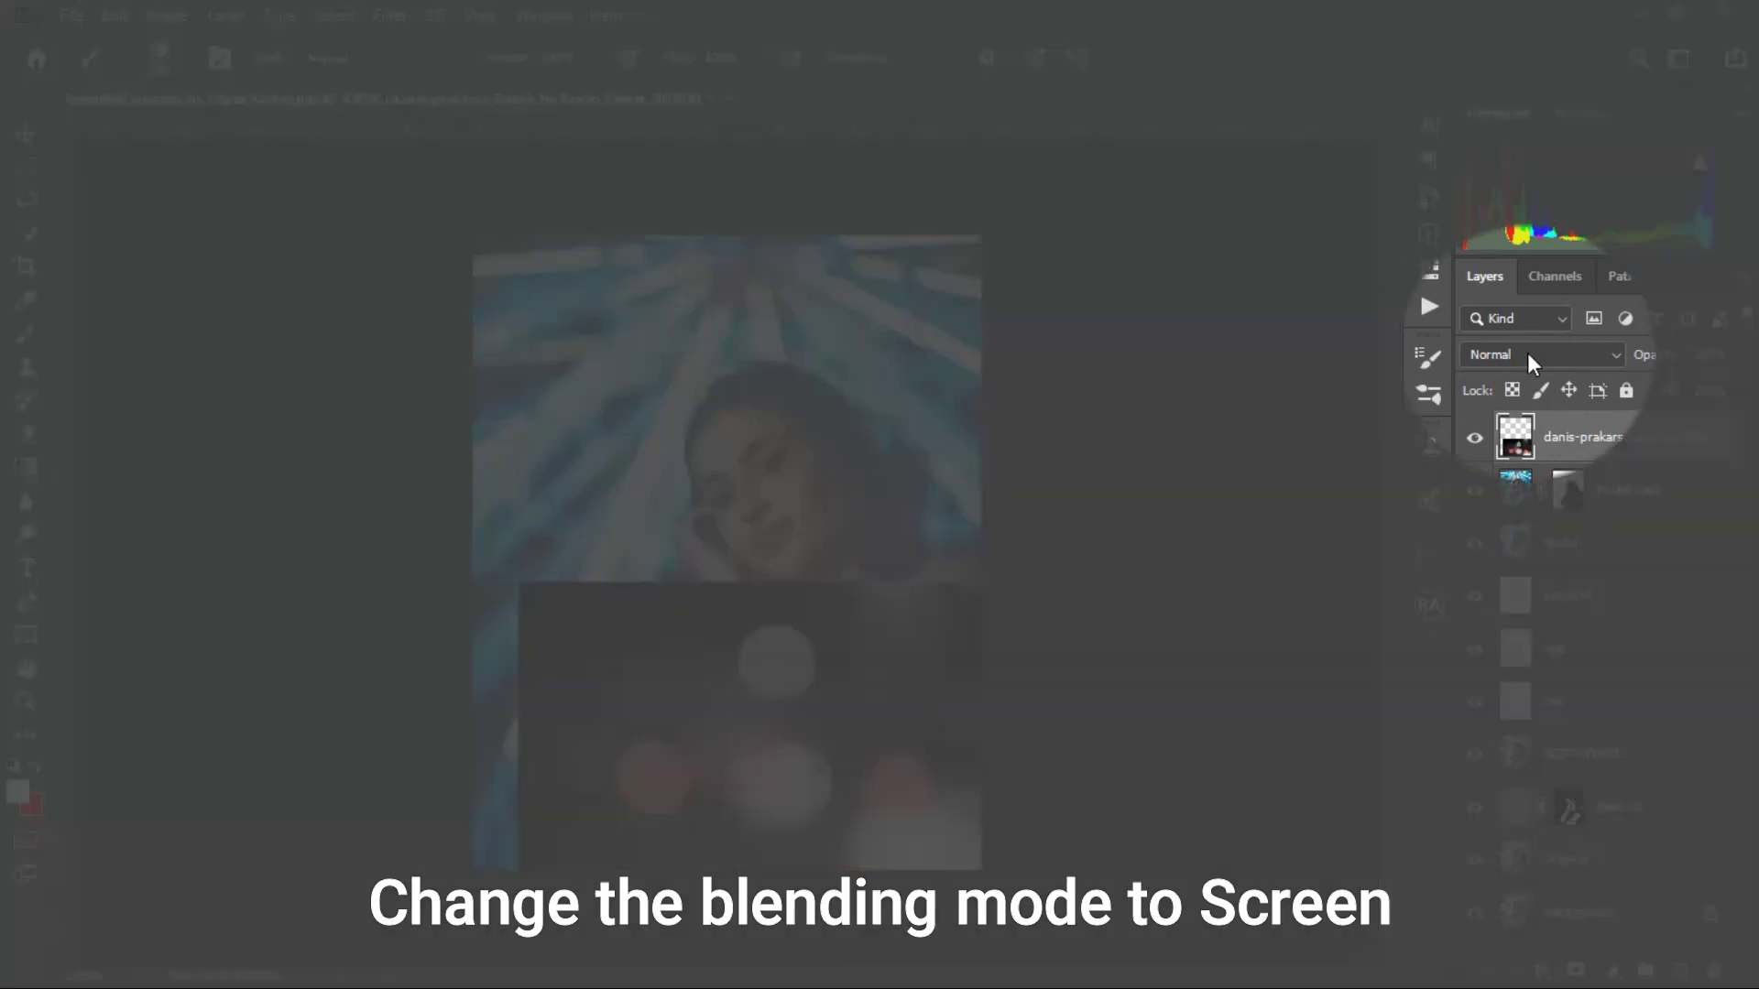
left_click(1539, 354)
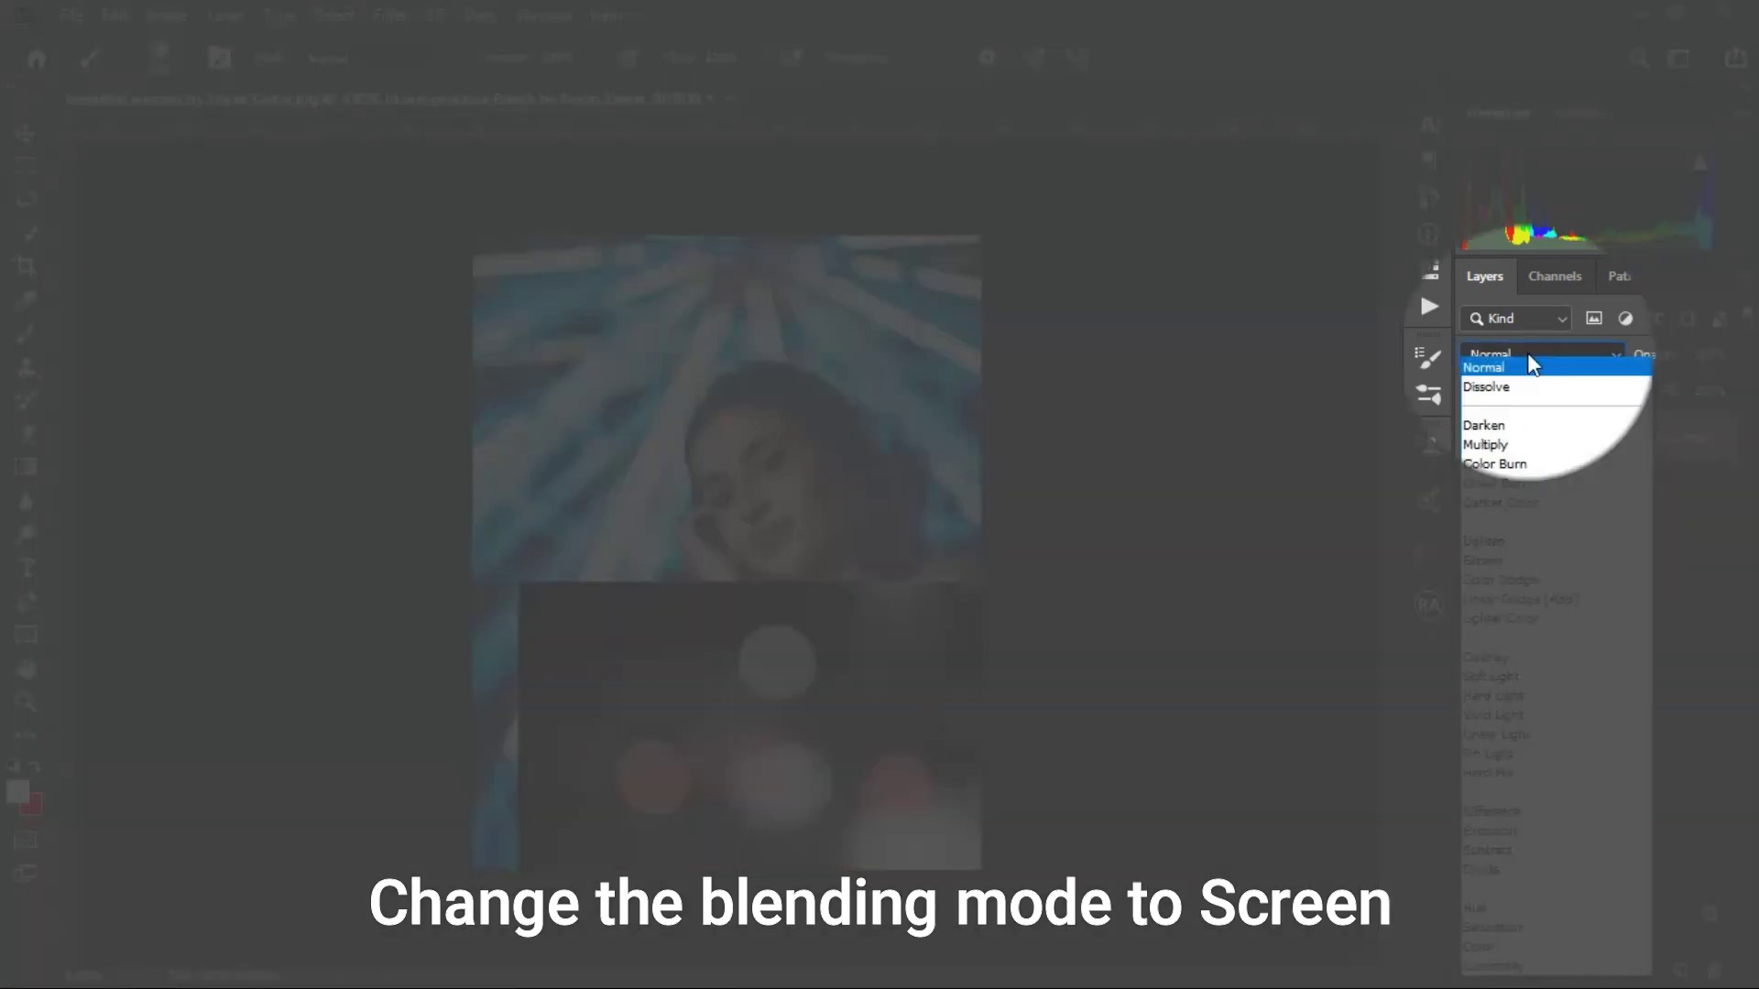
left_click(1543, 563)
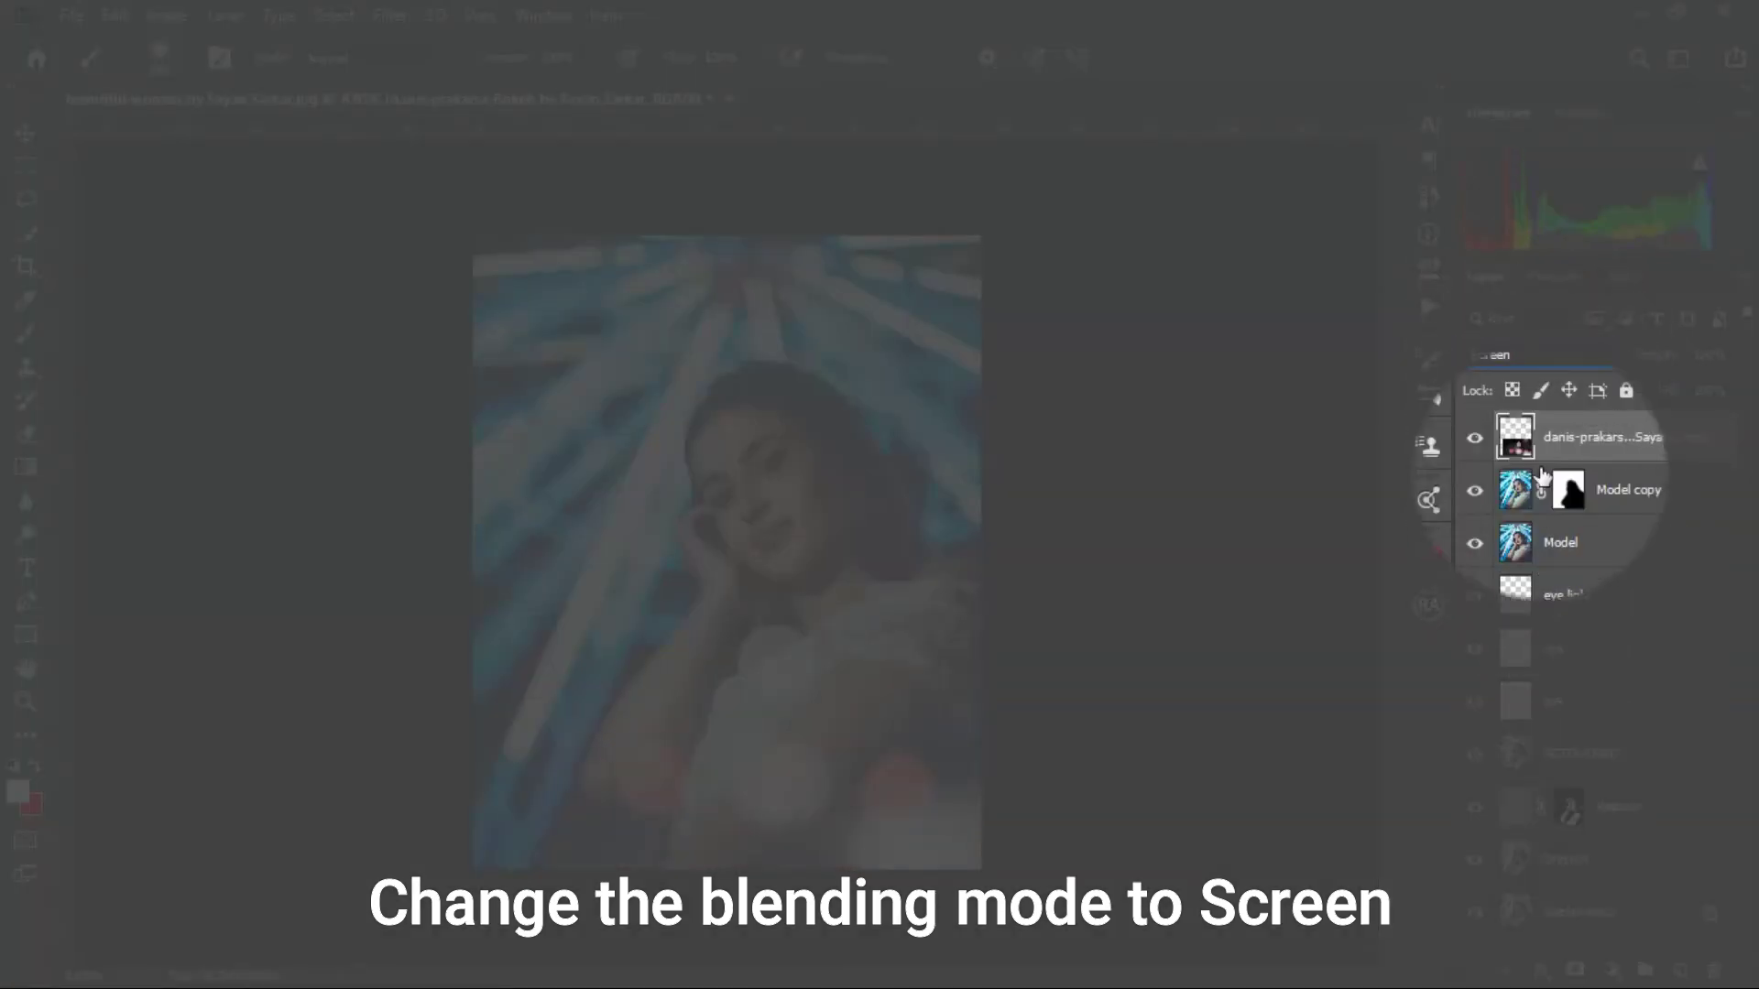
left_click(1469, 442)
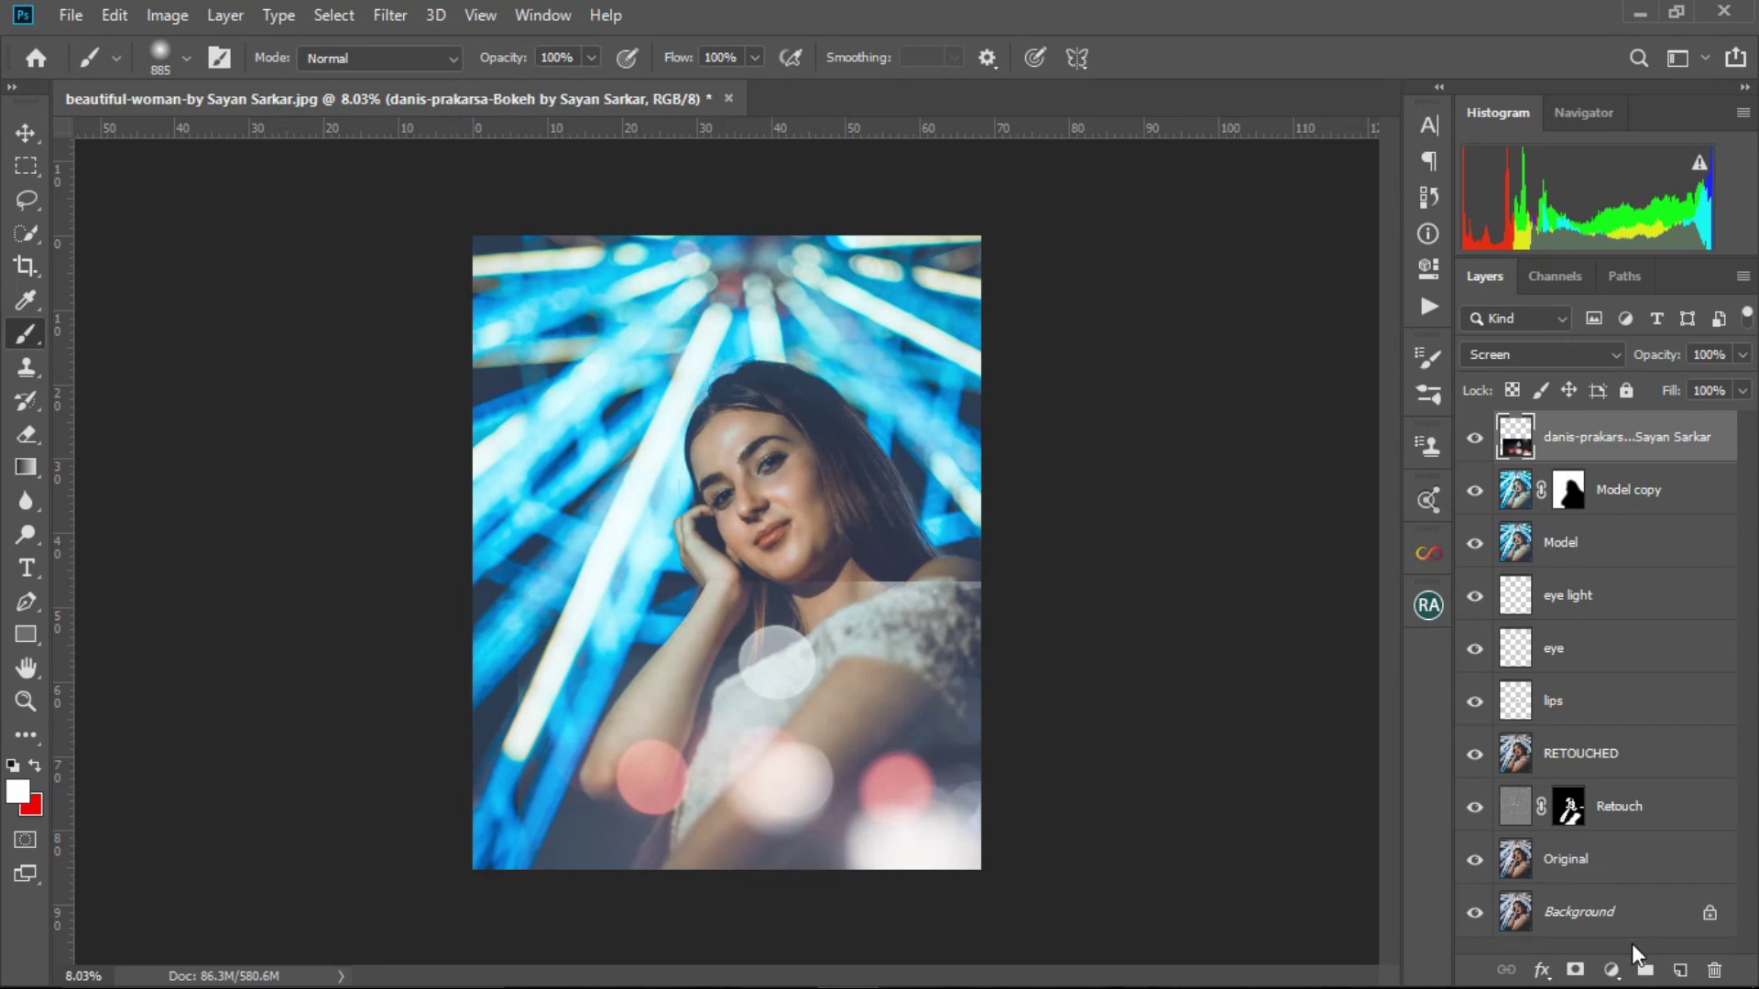
- Add a Levels adjustment clipped to the bokeh layer
left_click(1611, 970)
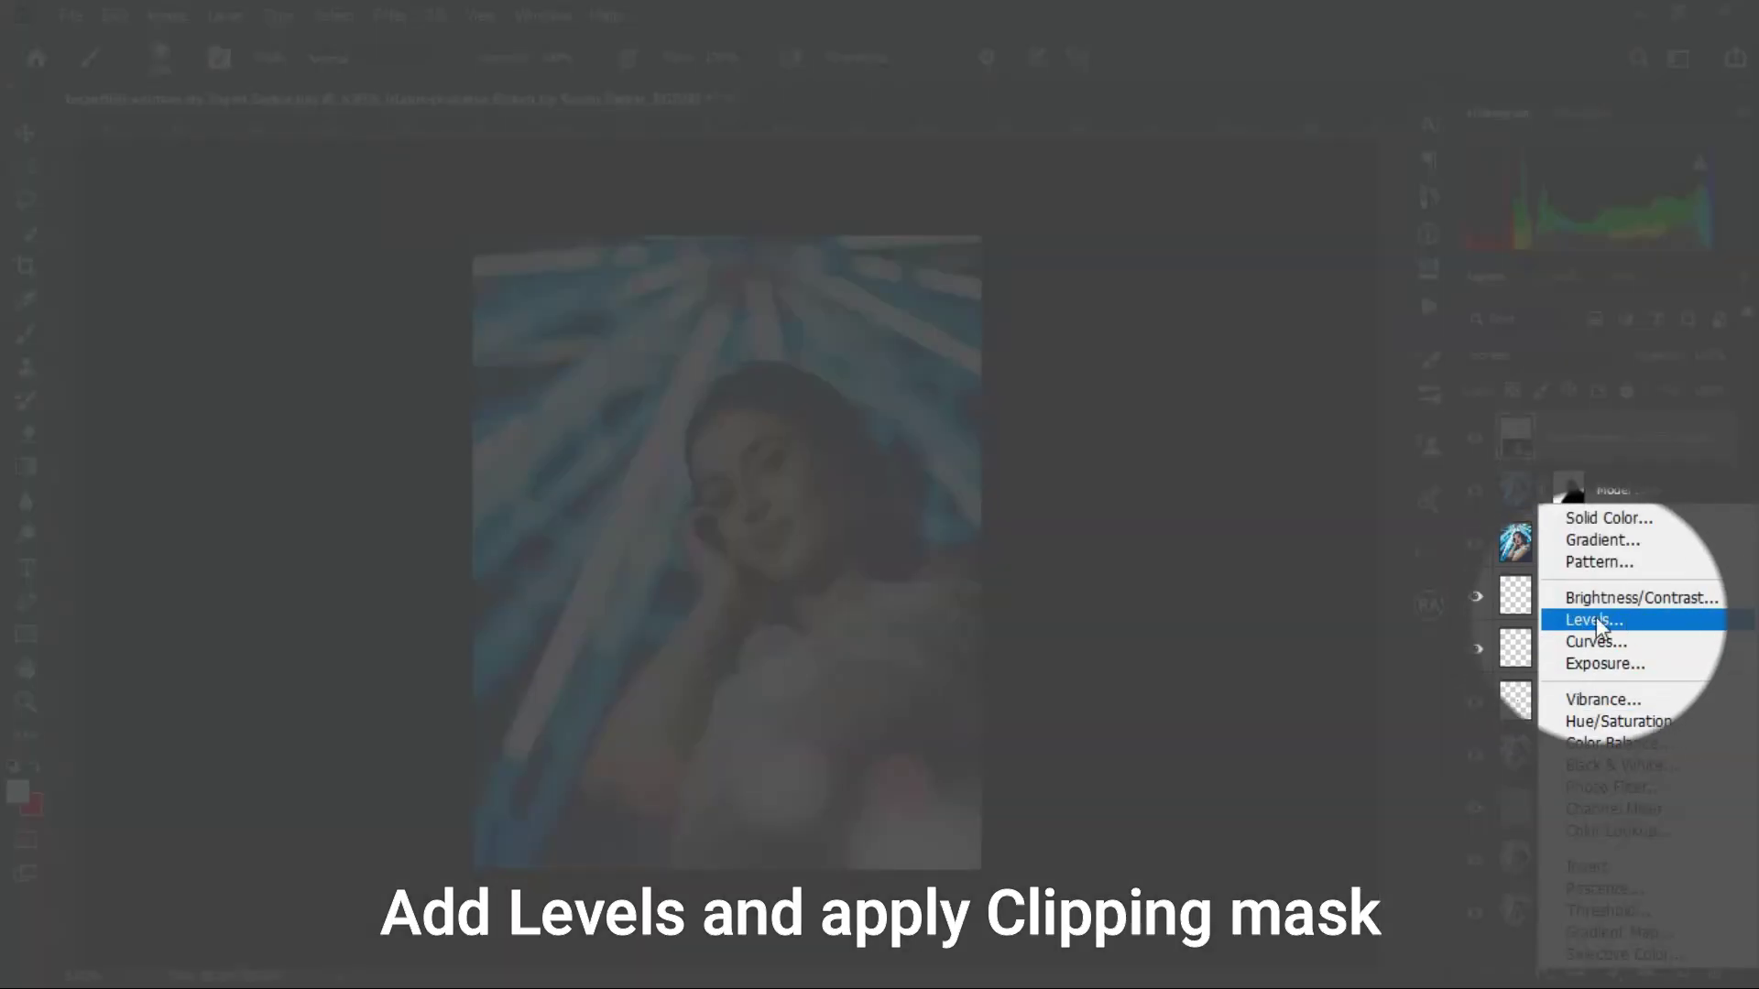
left_click(1591, 621)
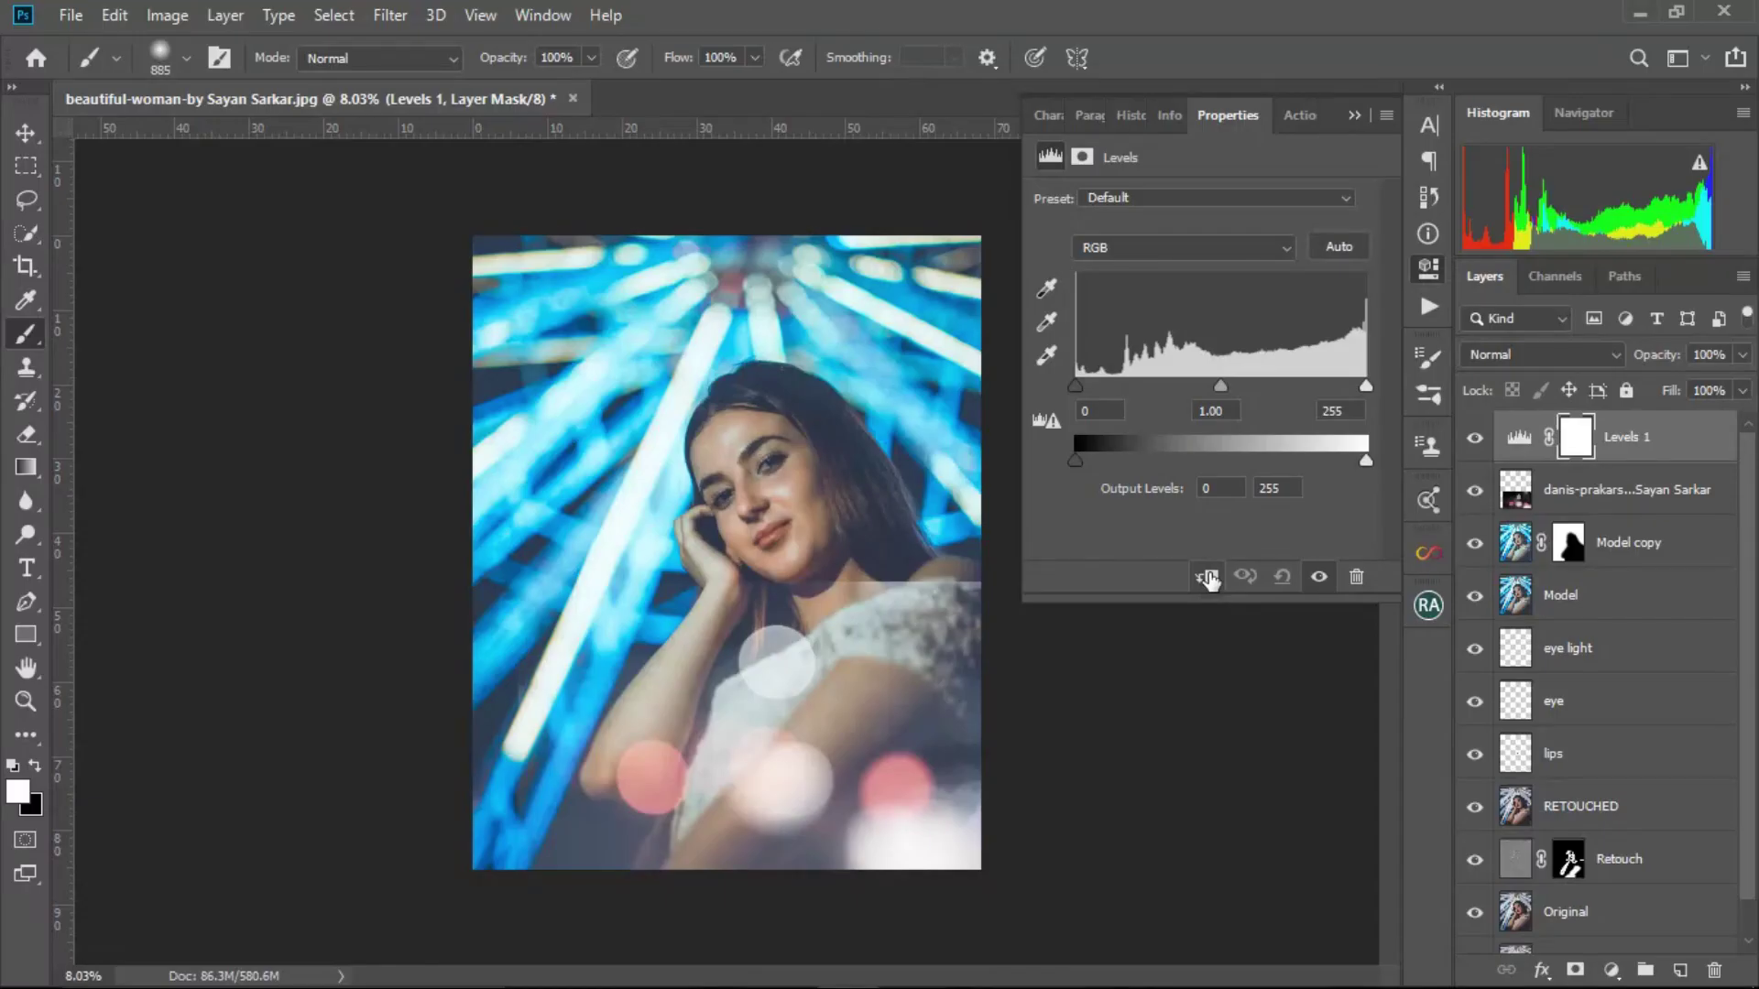
left_click(1209, 579)
- Adjust the bokeh's Levels inputs to black point 35, midtones 1.16 and white point 191
mouse_move(1367, 385)
left_mouse_down()
mouse_move(1313, 385)
mouse_move(1392, 388)
left_mouse_up()
left_click_drag(1338, 397, 1313, 397)
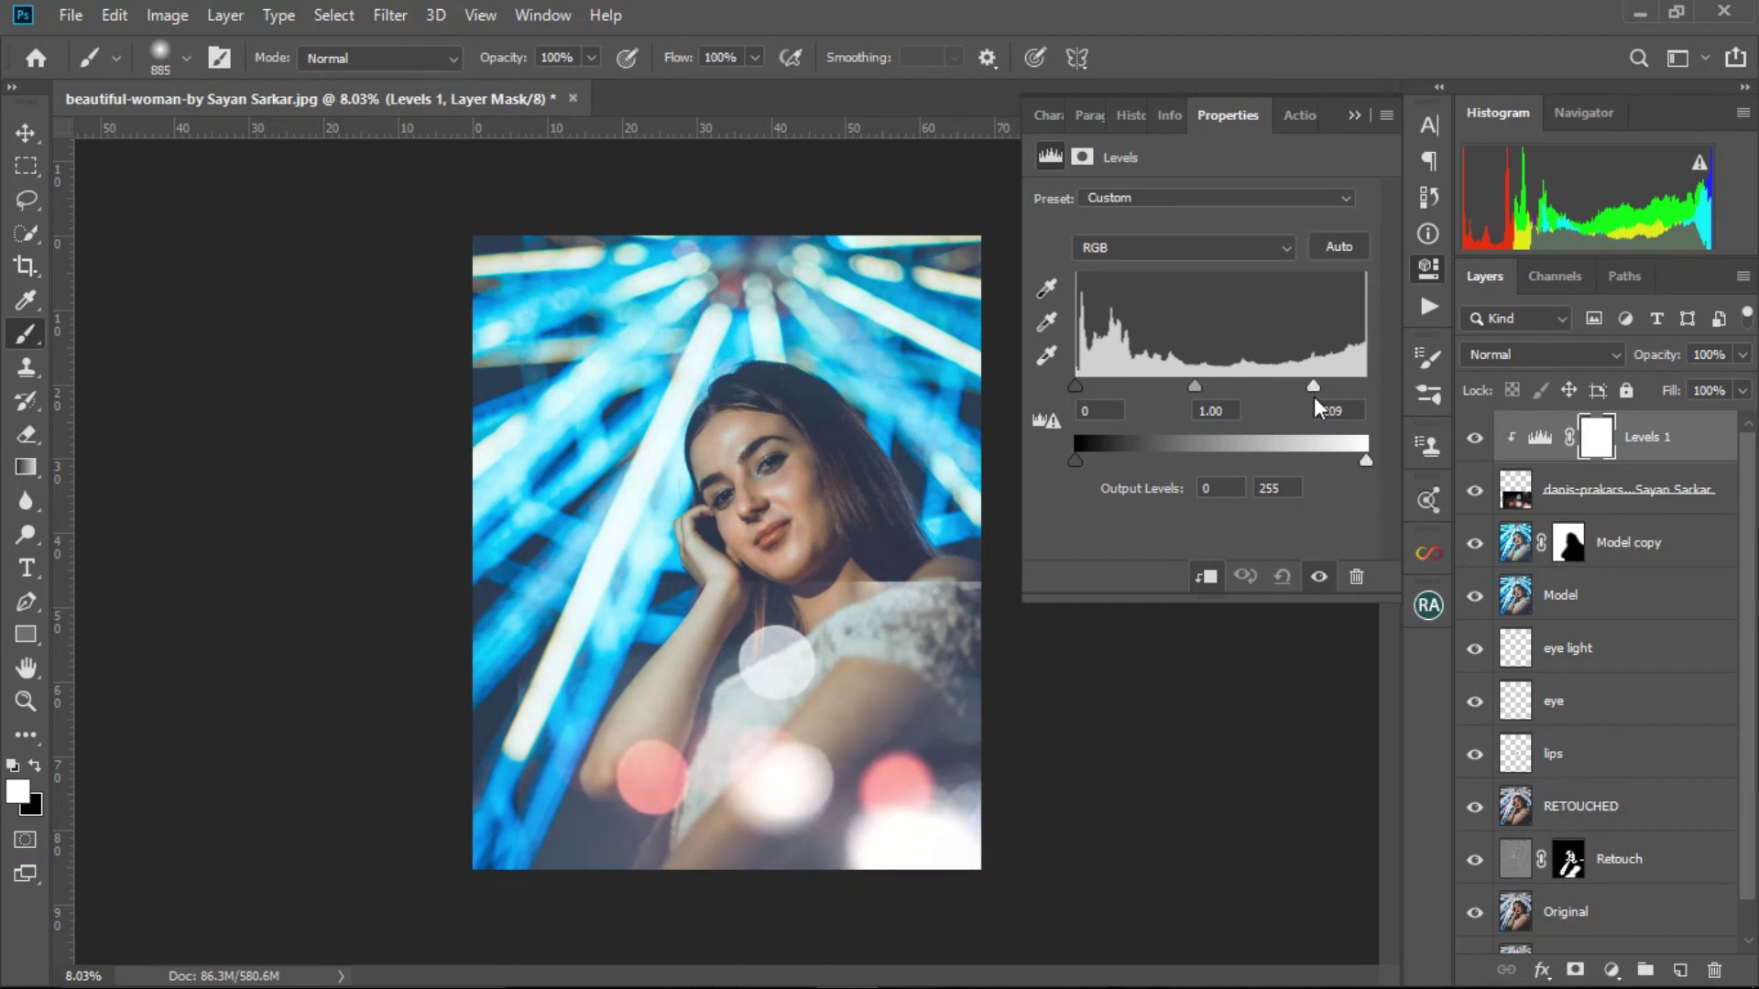
mouse_move(1206, 386)
left_mouse_down()
mouse_move(1272, 393)
mouse_move(1218, 390)
left_mouse_up()
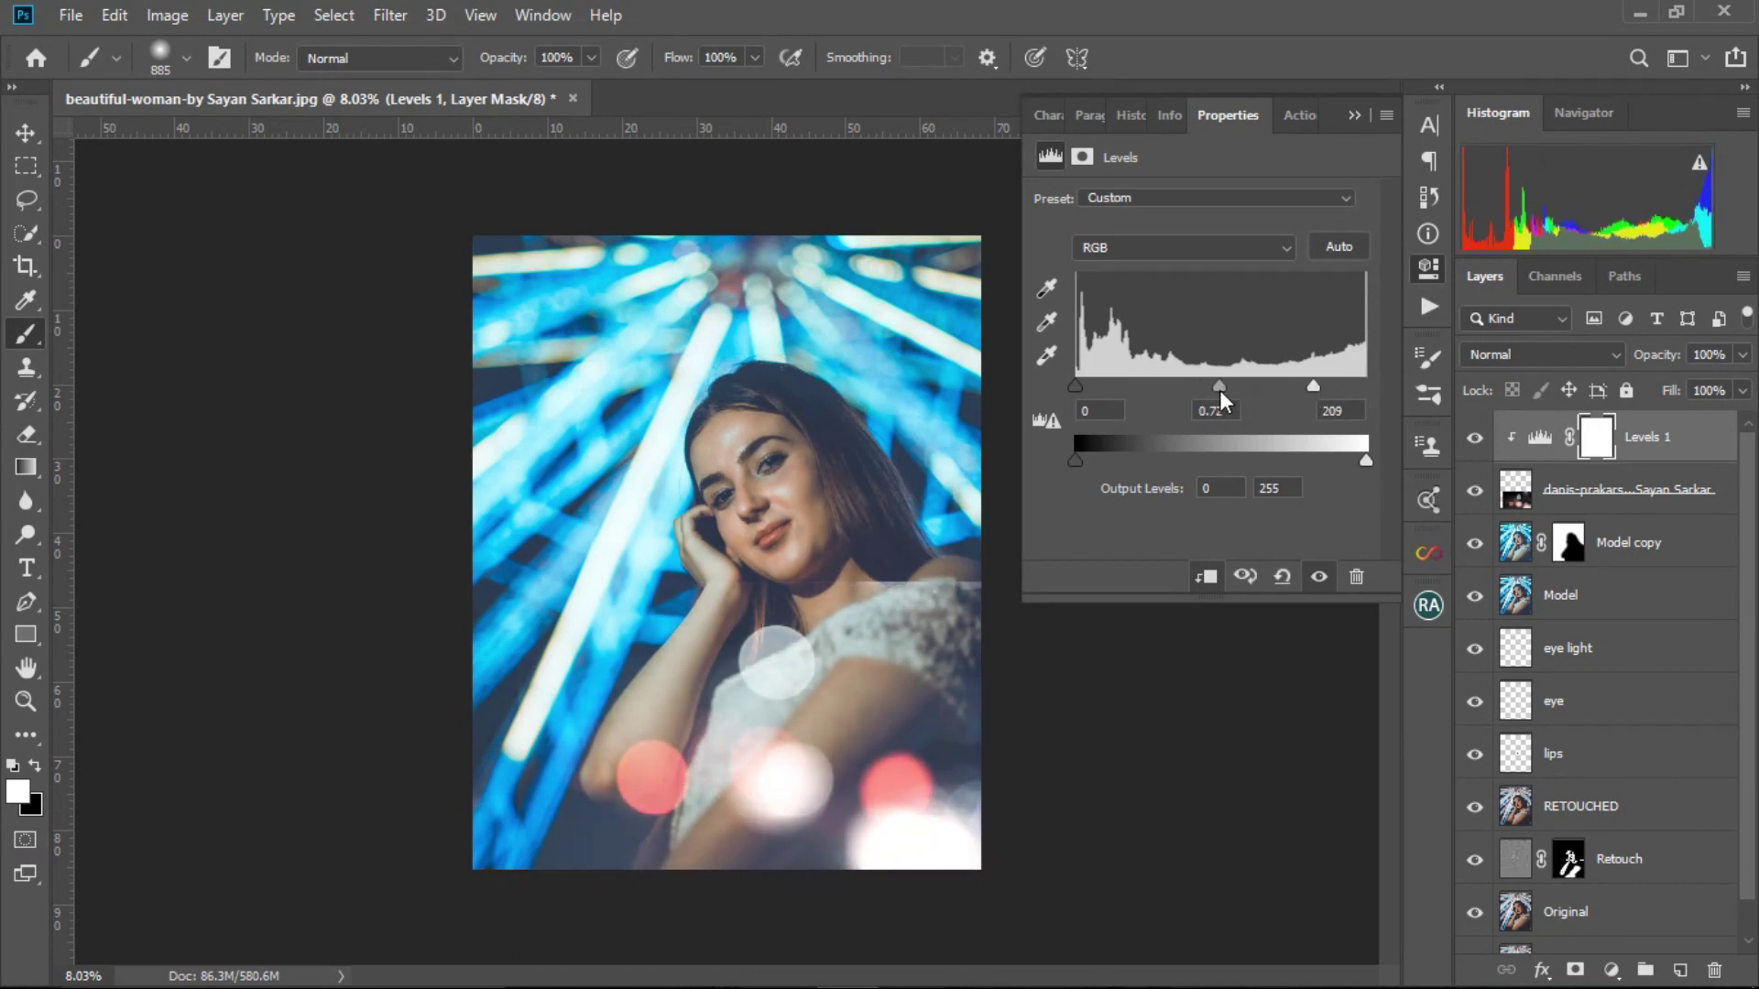
left_click_drag(1076, 386, 1113, 384)
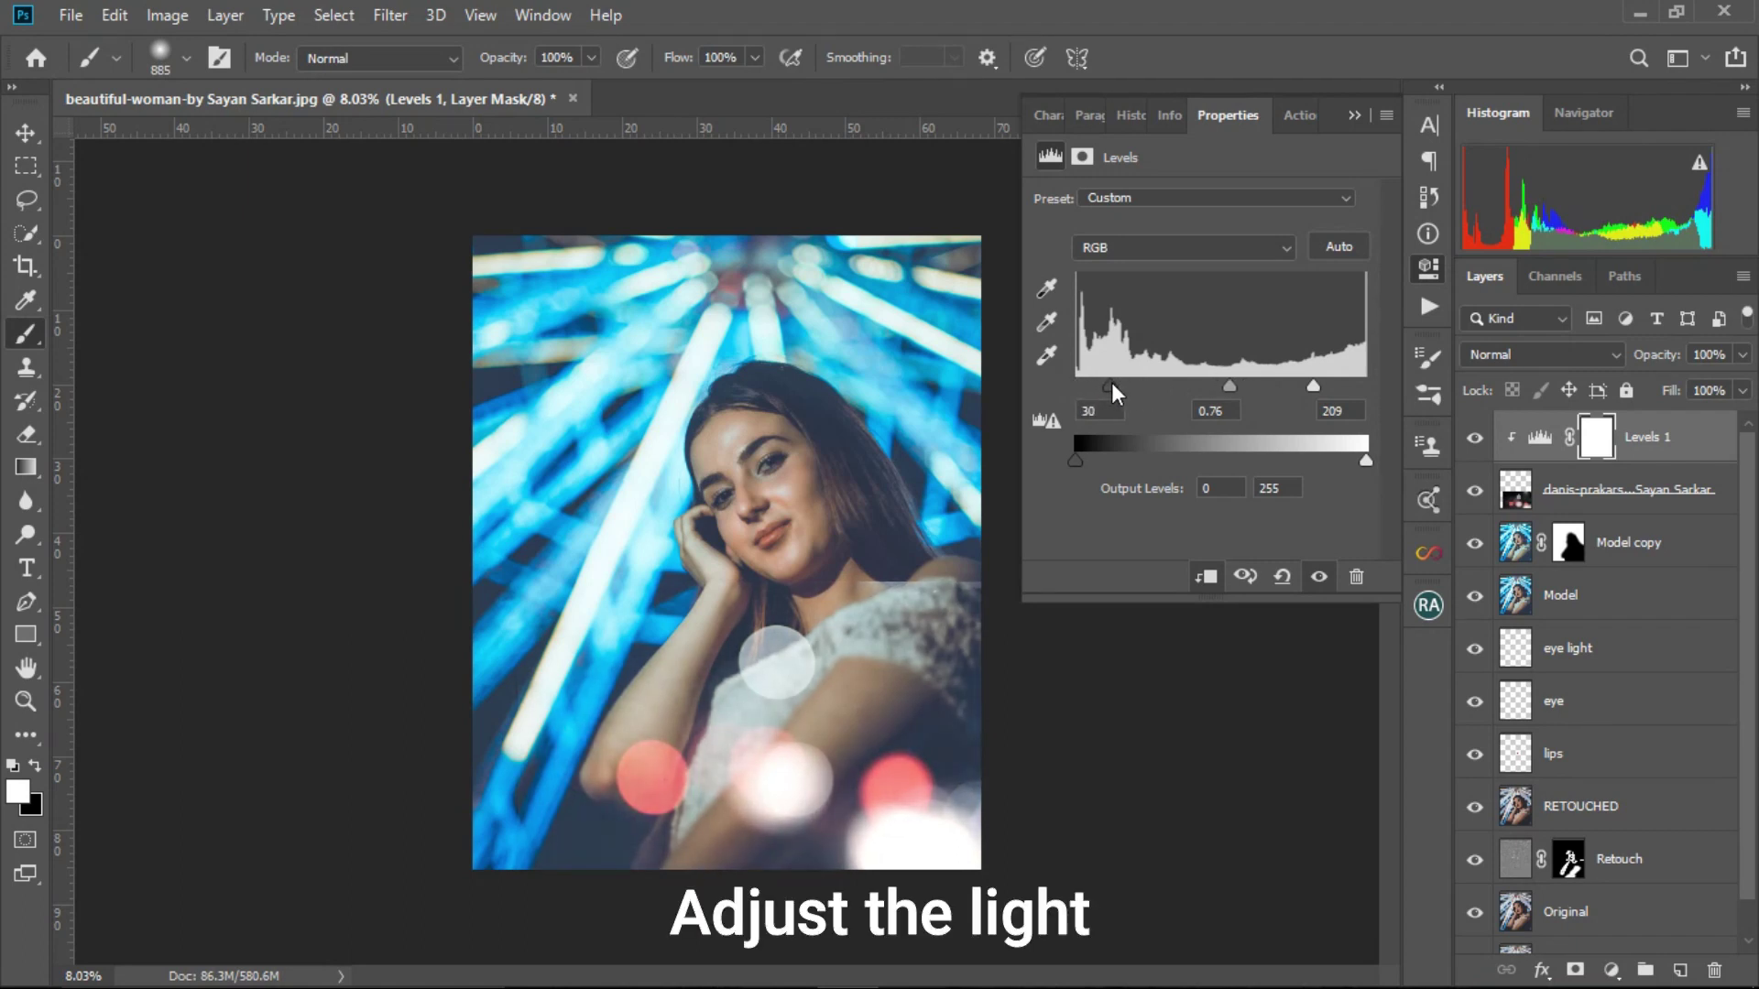
mouse_move(1314, 386)
left_mouse_down()
mouse_move(1273, 379)
mouse_move(1357, 383)
mouse_move(1218, 381)
left_mouse_up()
left_click_drag(1110, 386, 1116, 385)
left_click_drag(1226, 388, 1294, 383)
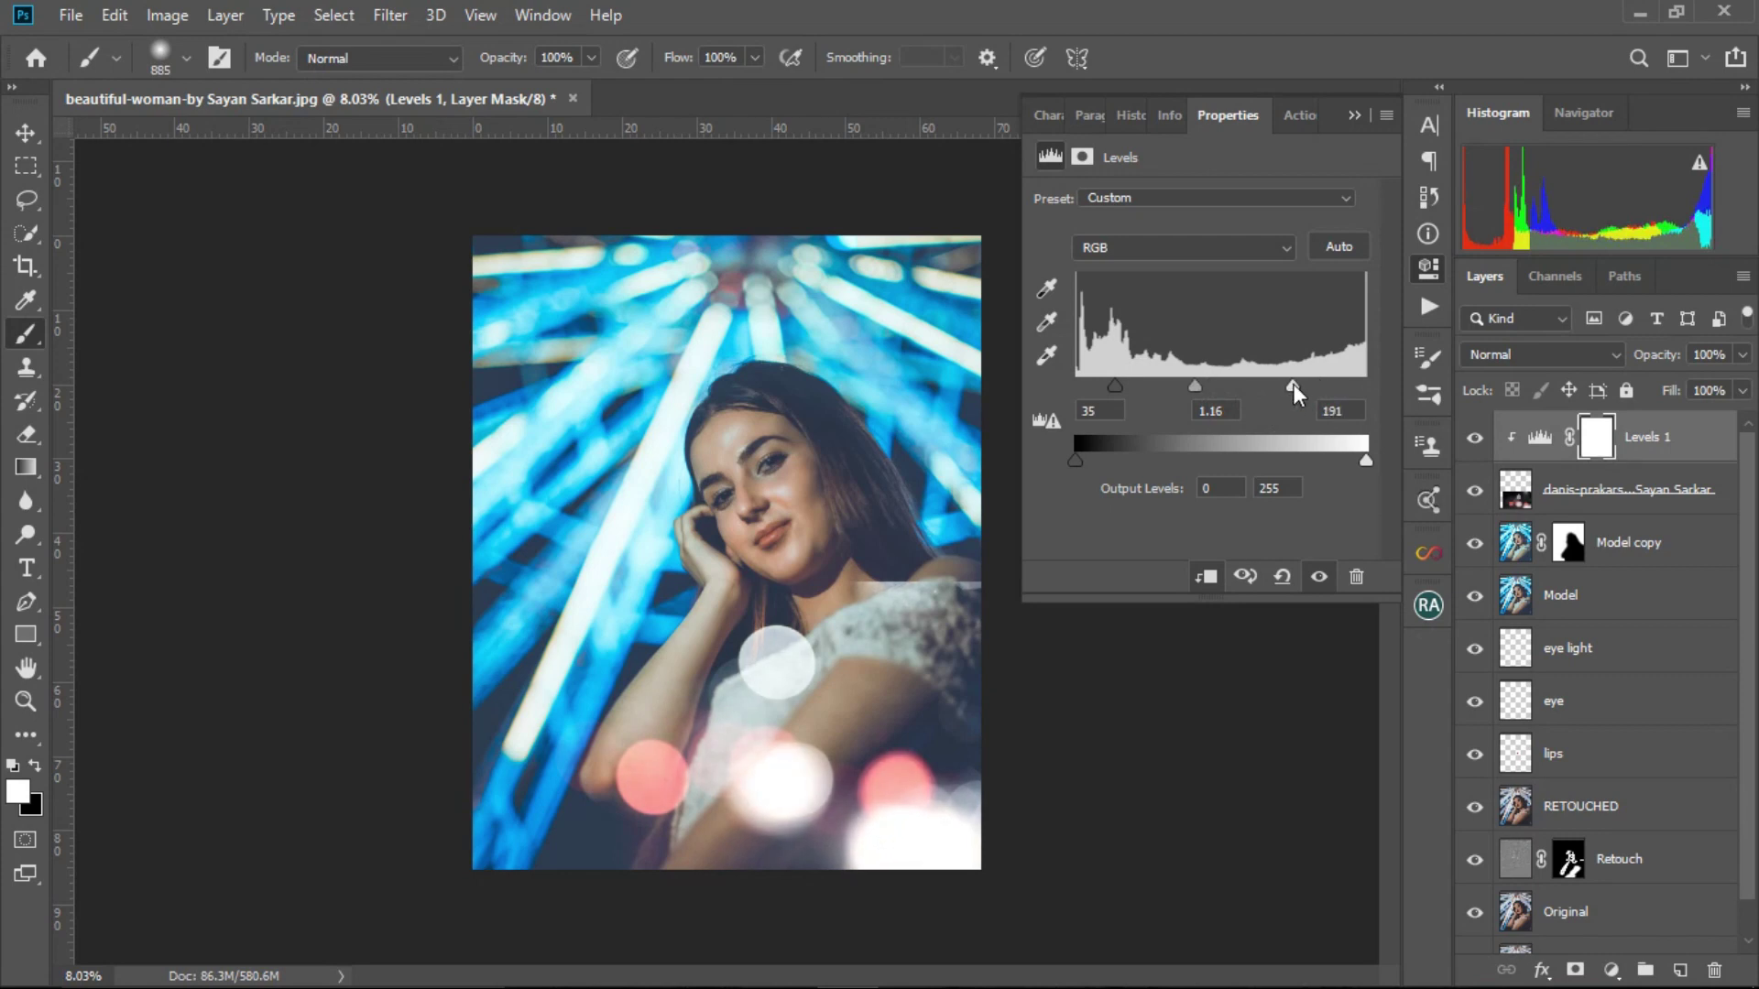
left_click(1350, 117)
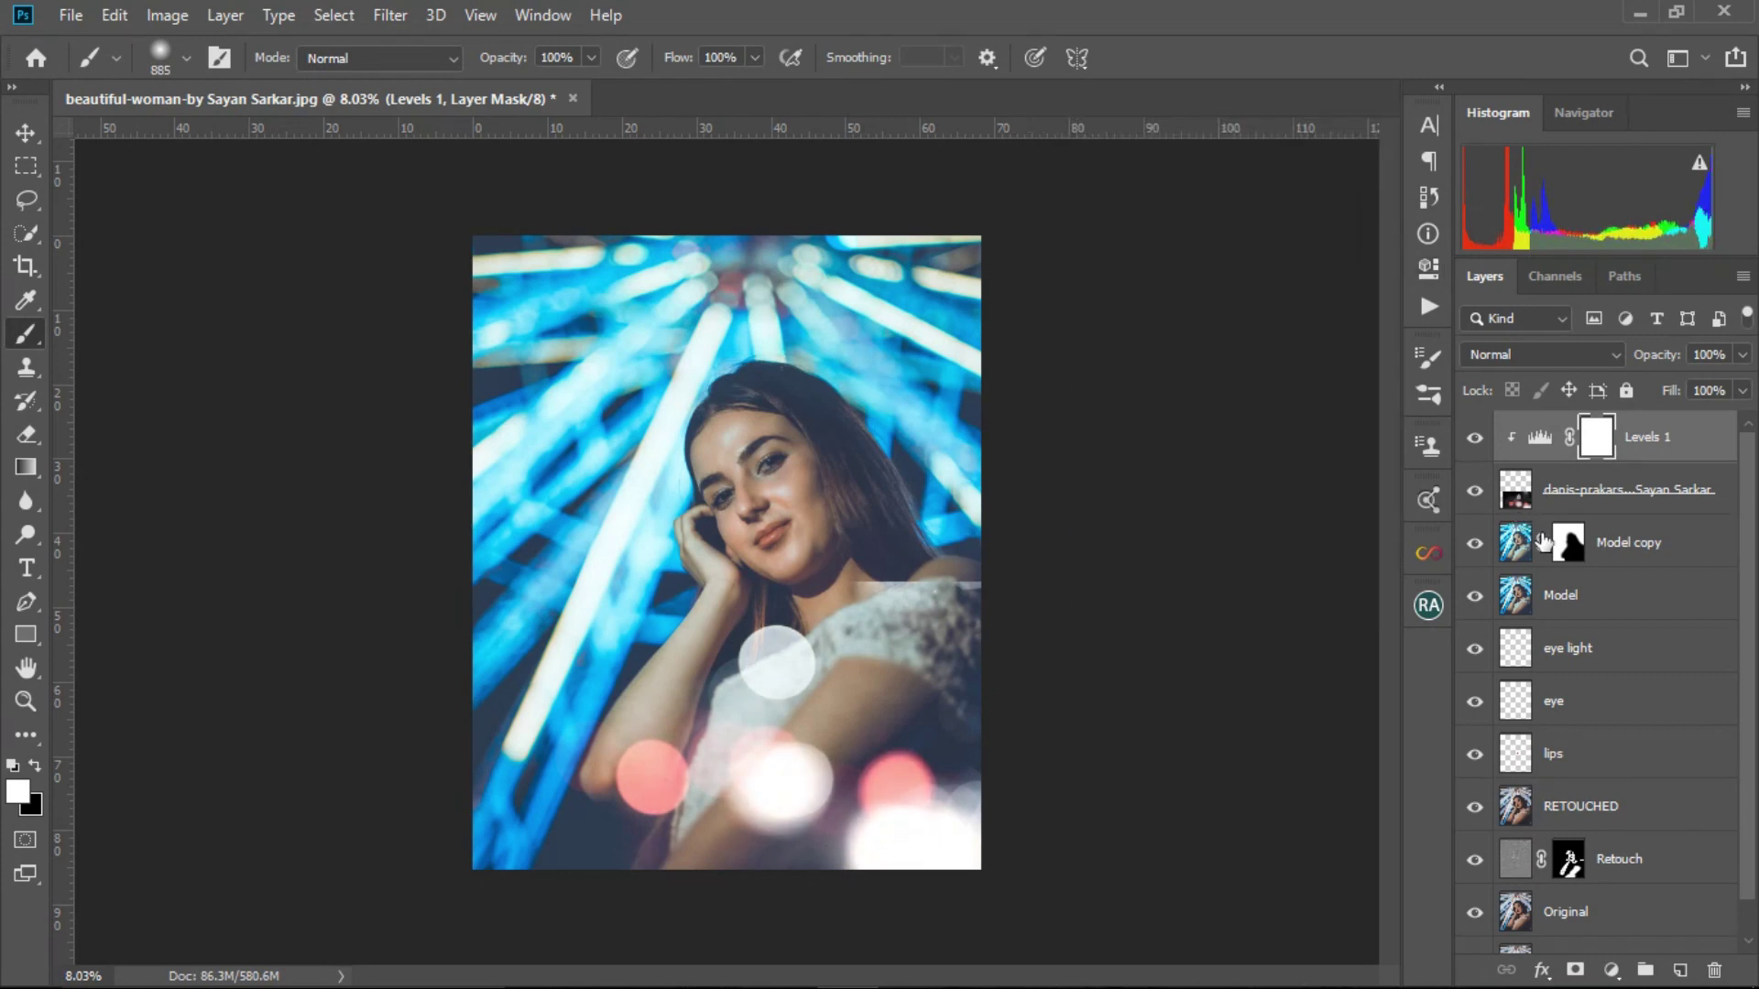
- Erase the bokeh layer's hard upper and side edges with a large soft eraser
left_click(1572, 496)
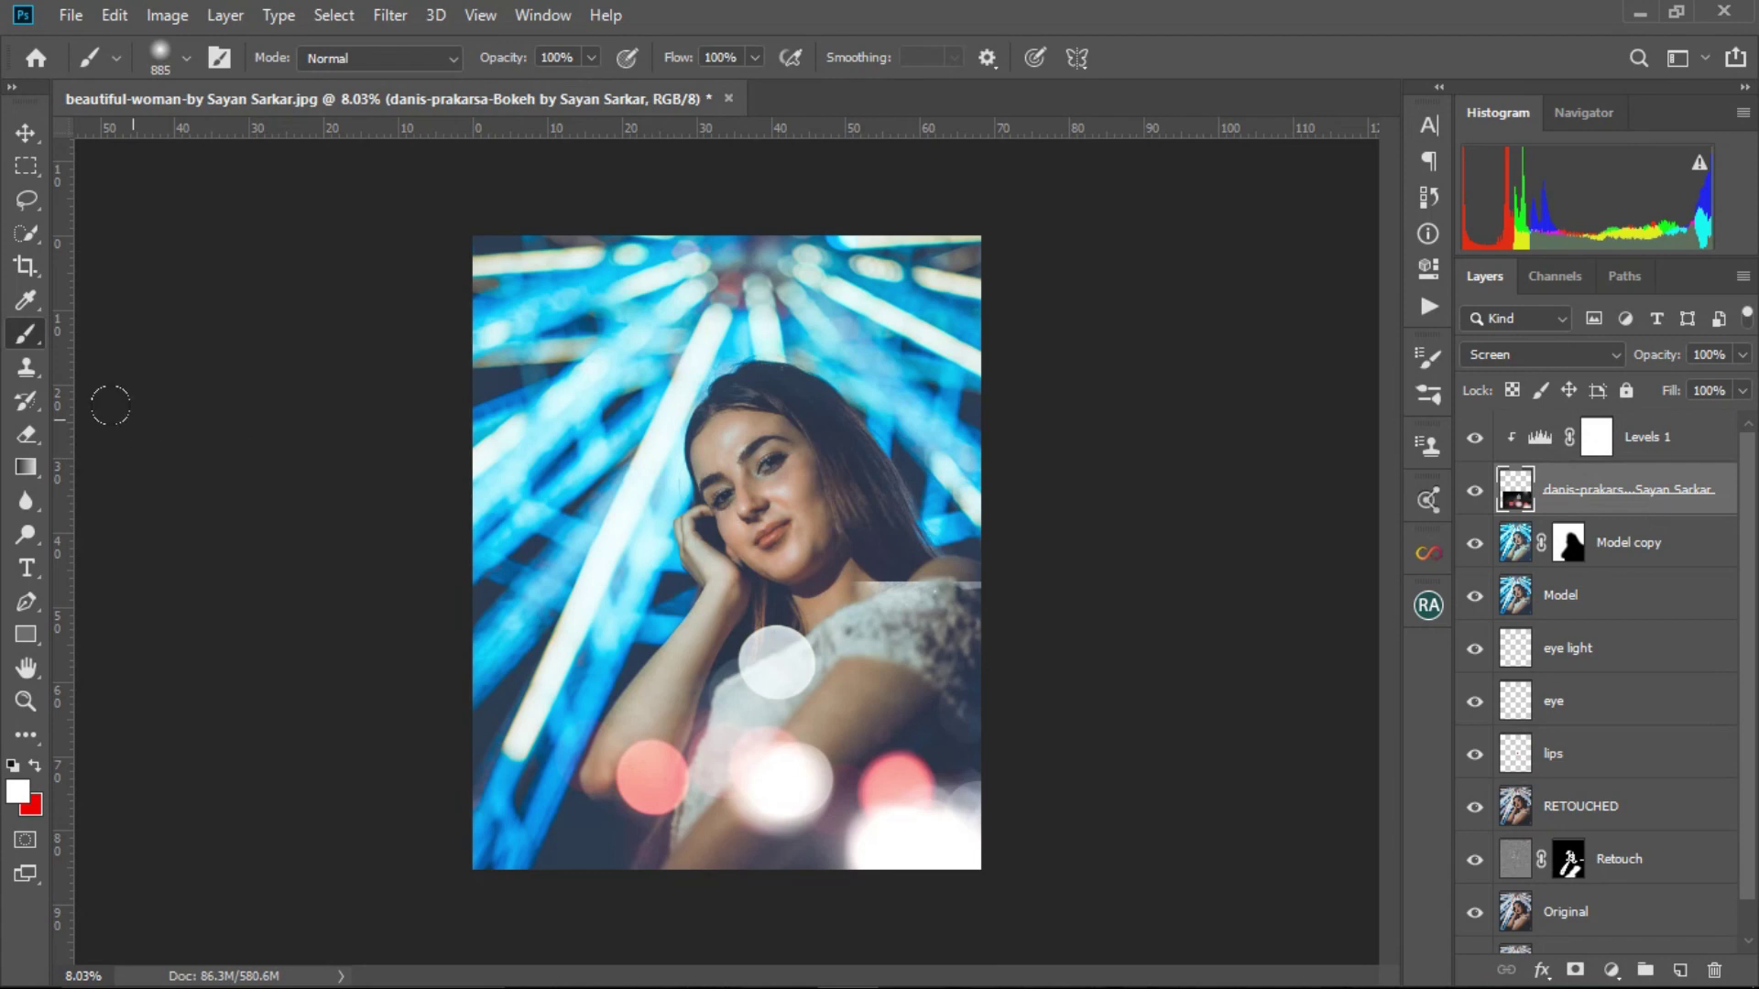
left_click(29, 432)
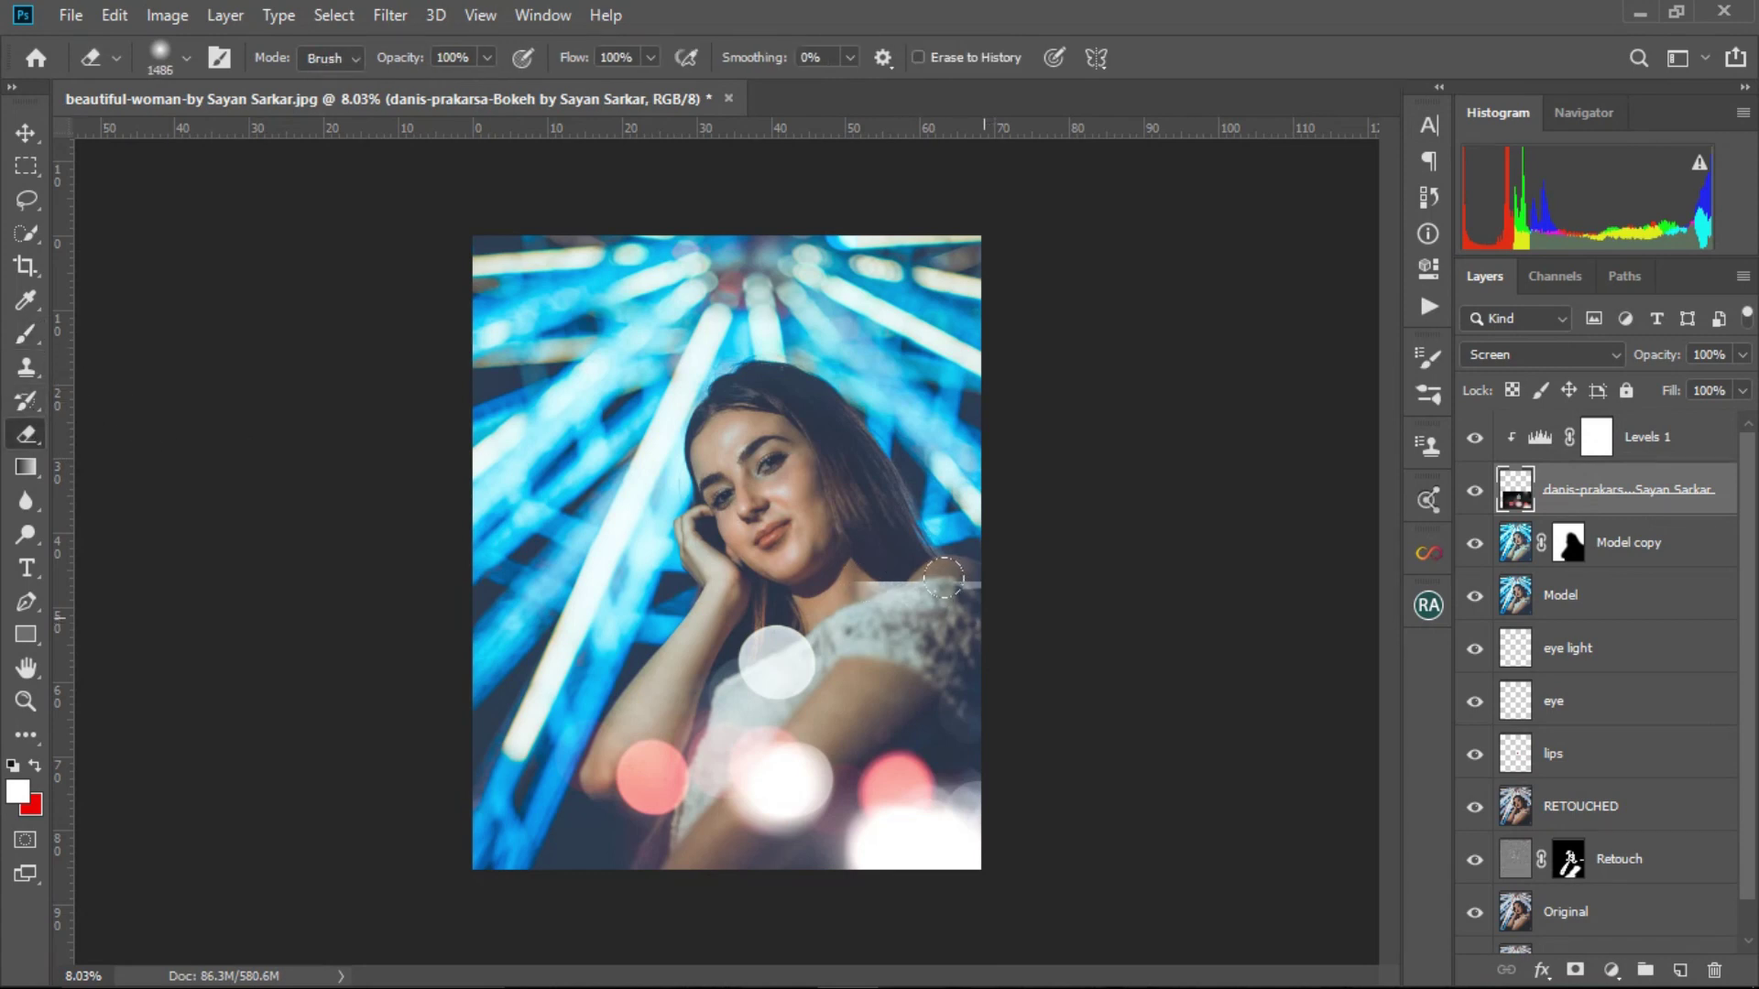
left_click_drag(920, 600, 866, 553)
left_click_drag(462, 541, 499, 539)
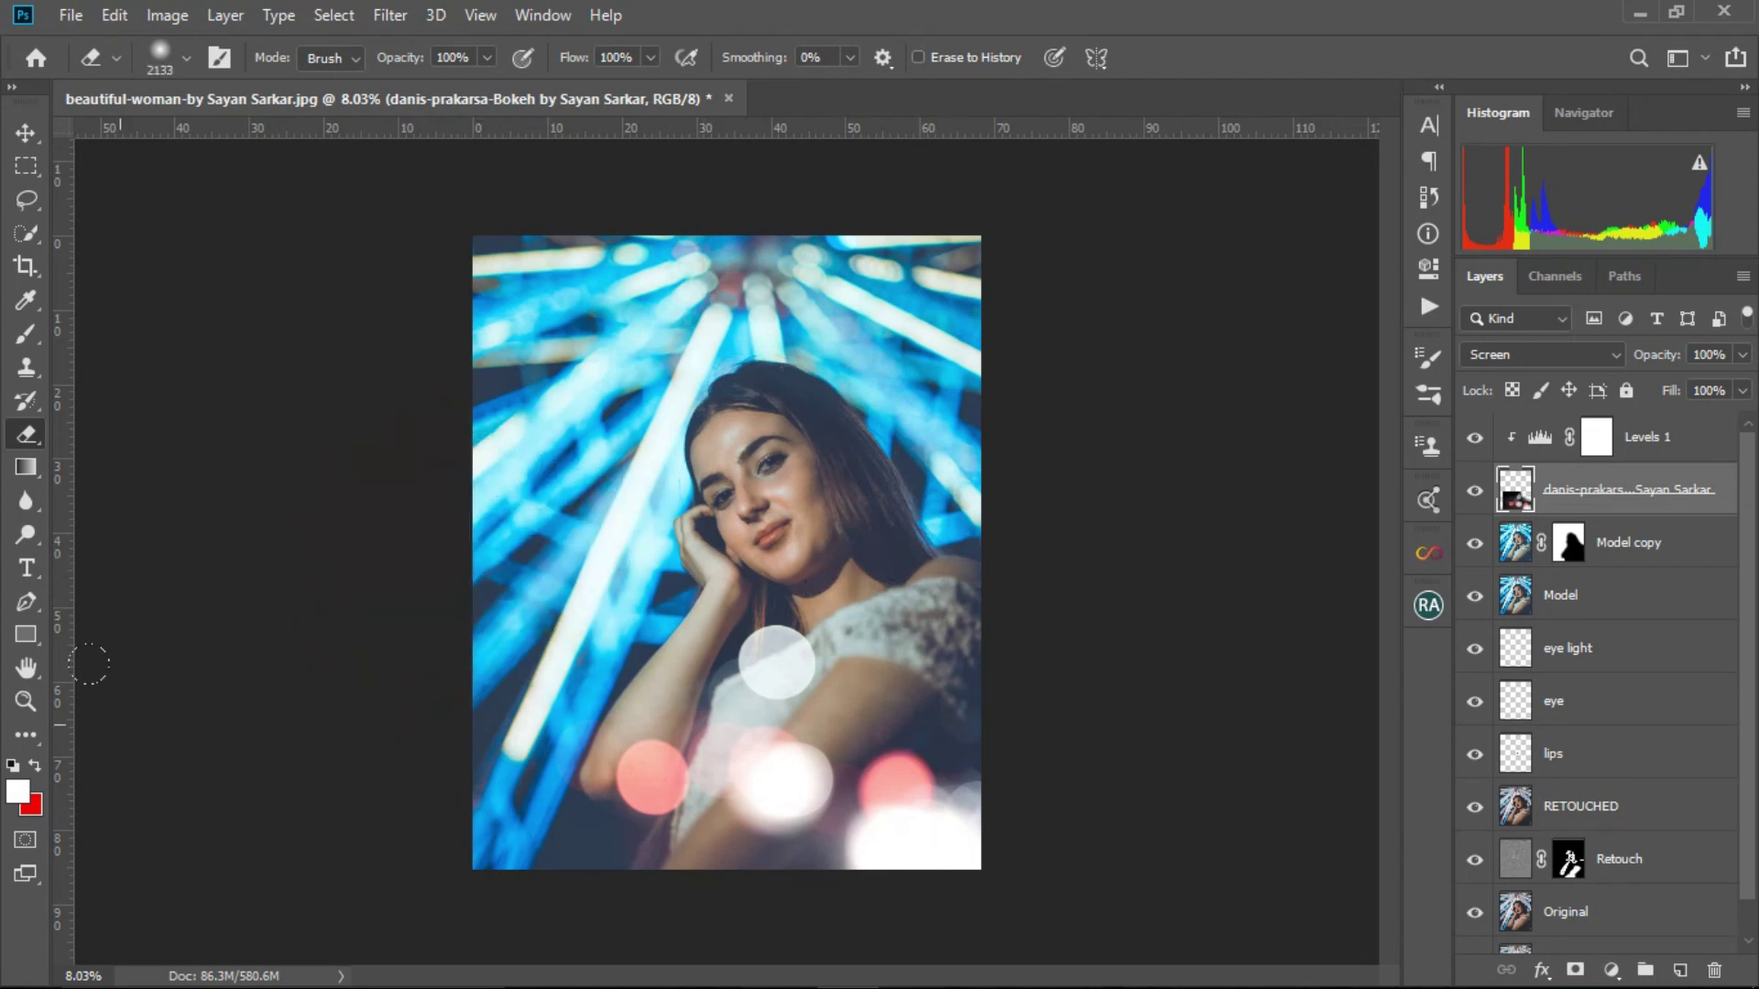
scroll(1040, 741, "down", 1)
scroll(1040, 741, "up", 2)
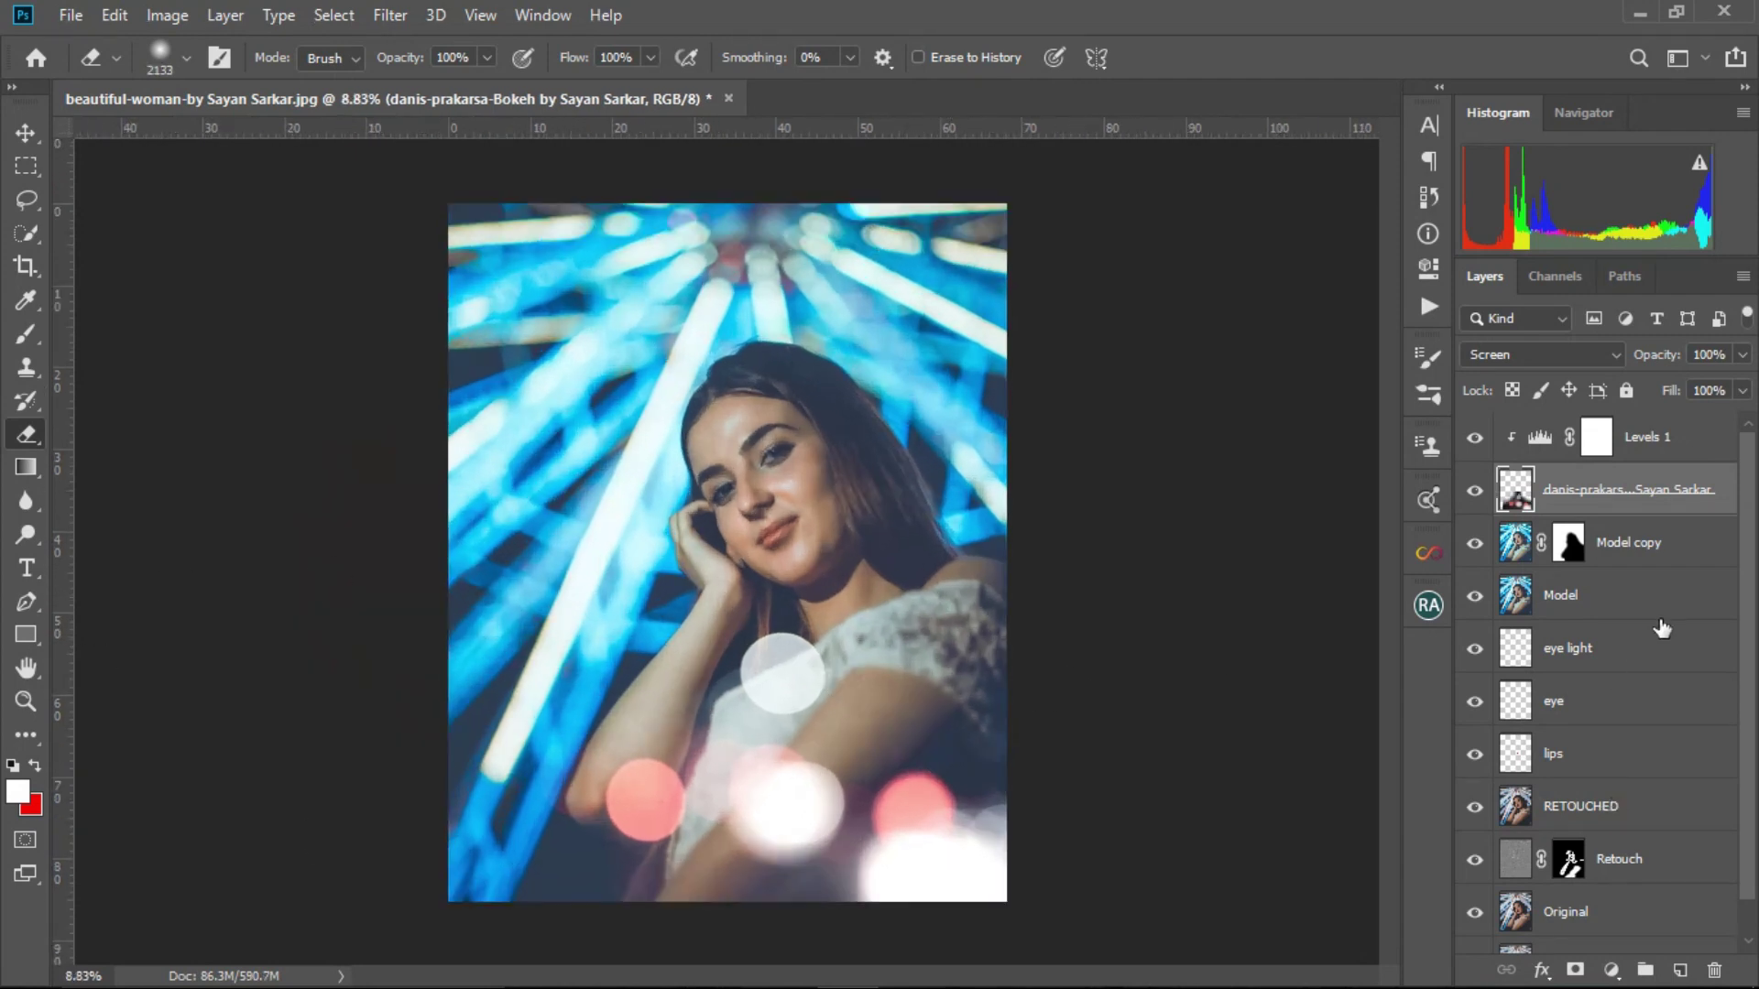
- Merge the Levels adjustment with the bokeh layer and set the merged layer's blending mode to Screen
left_click(1678, 451)
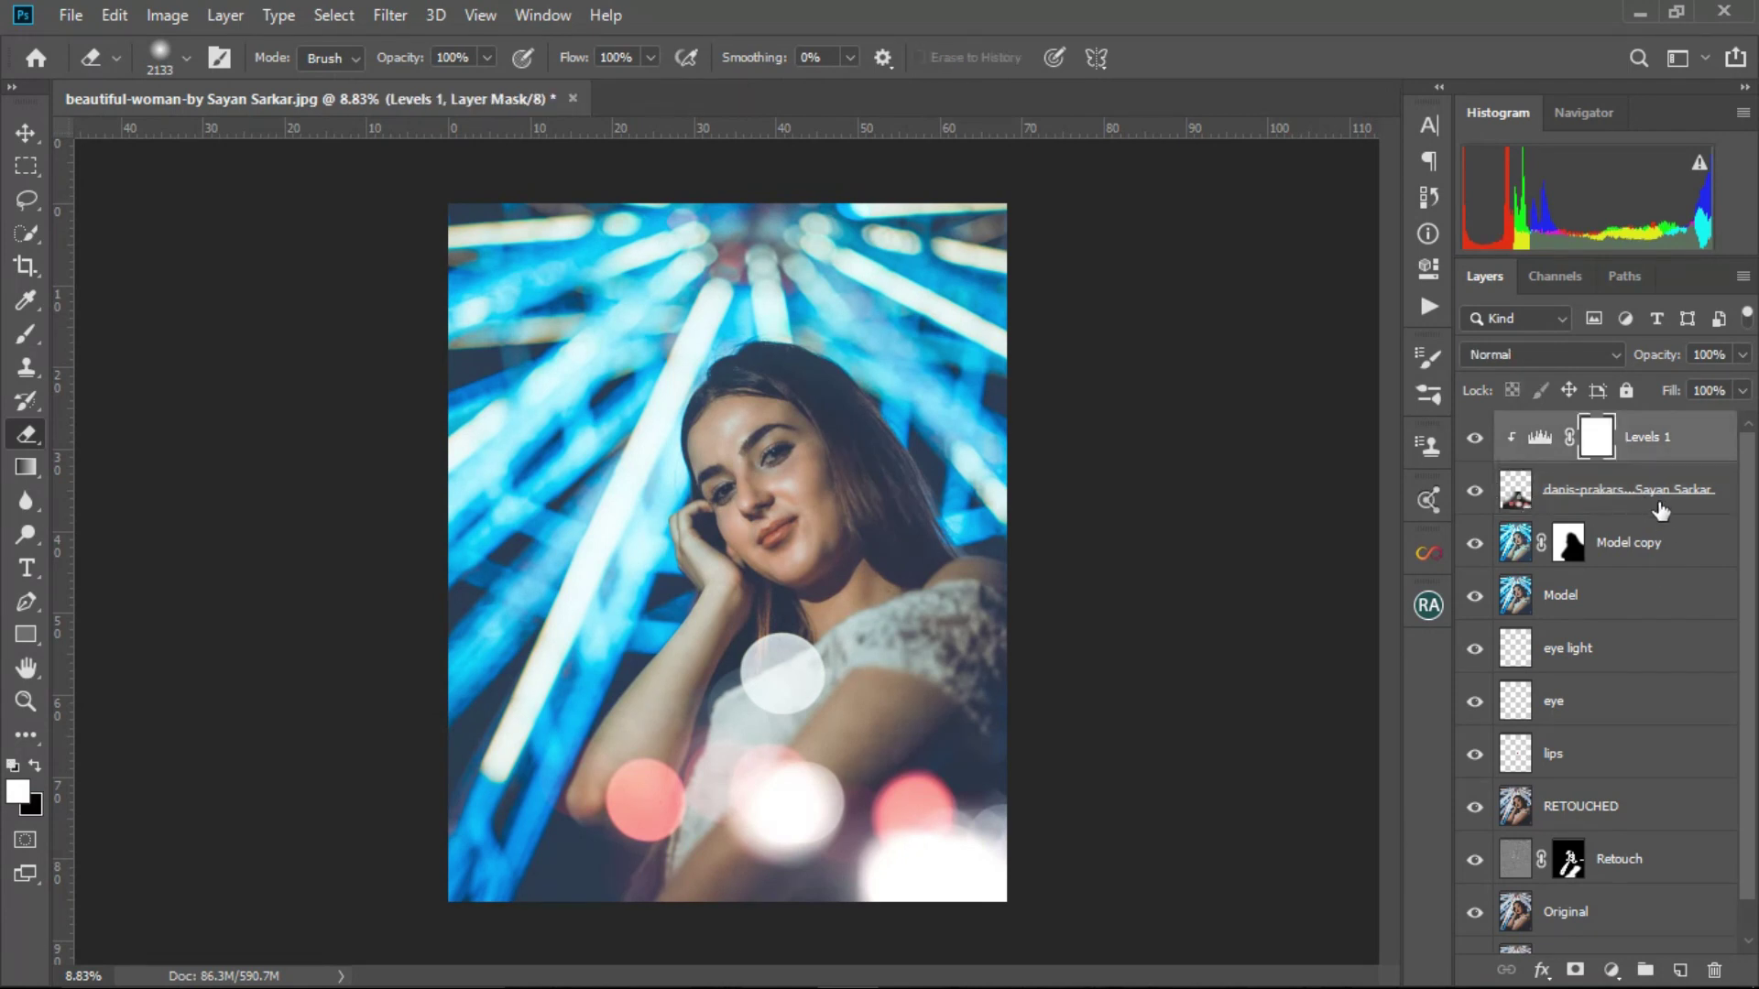
left_click(1659, 508)
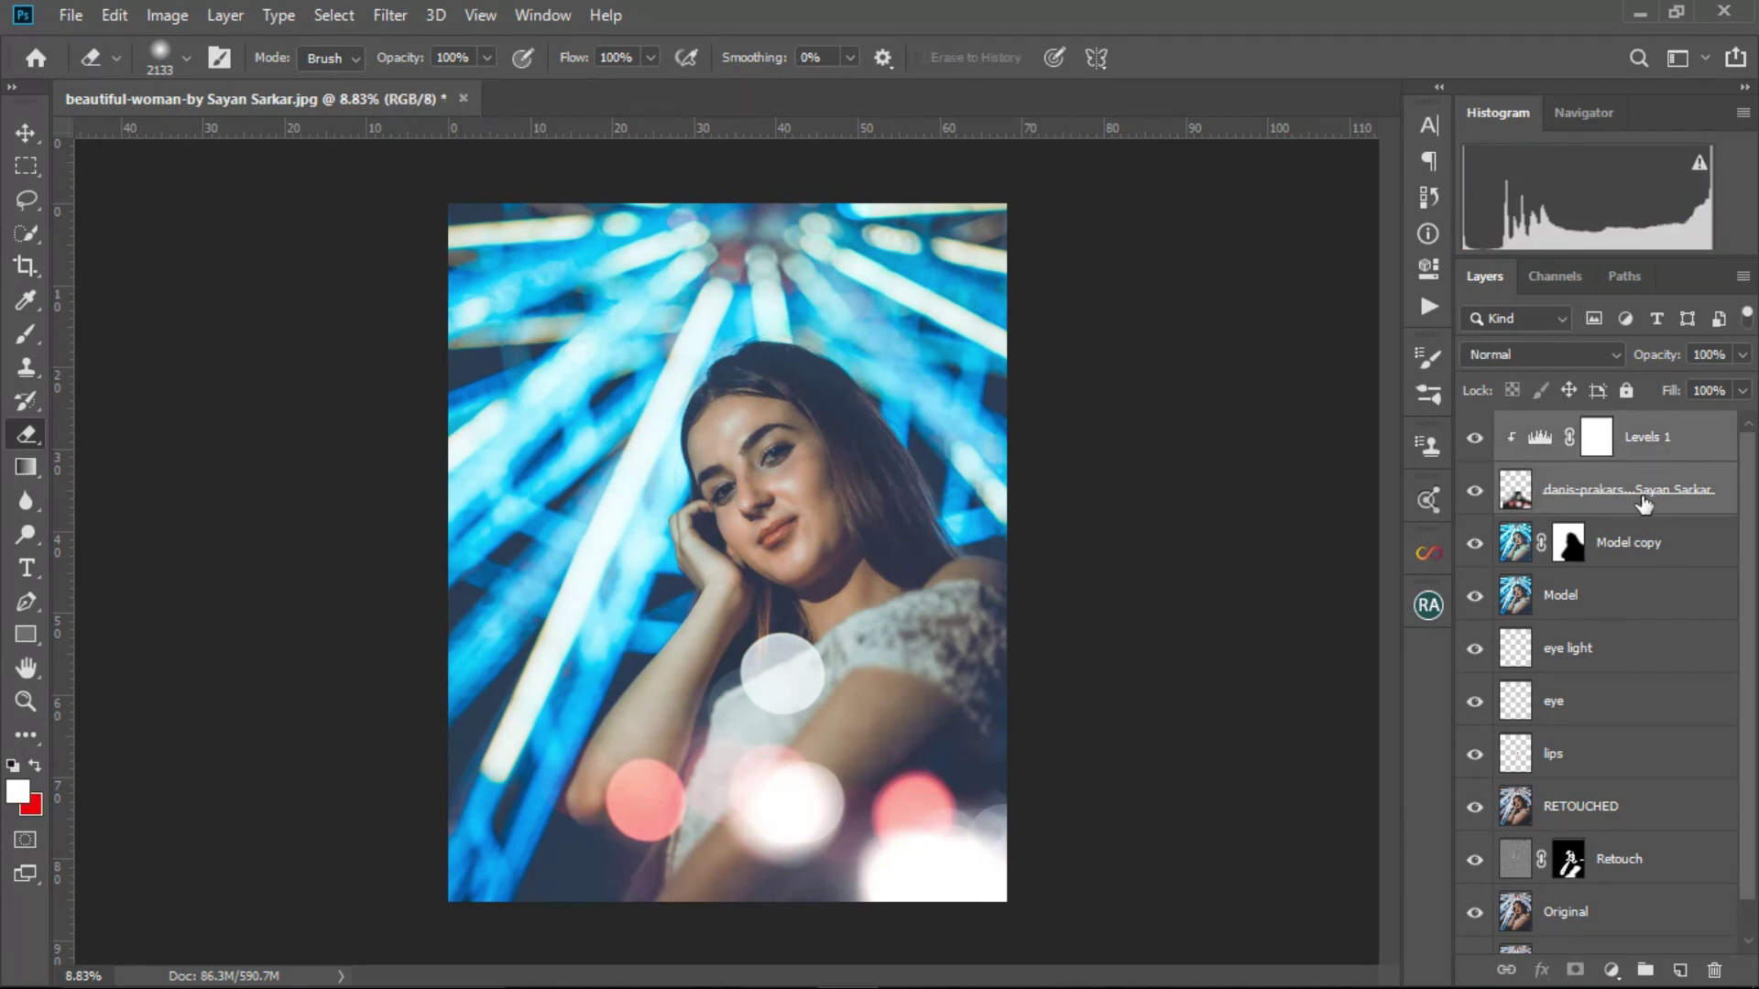
right_click(1644, 503)
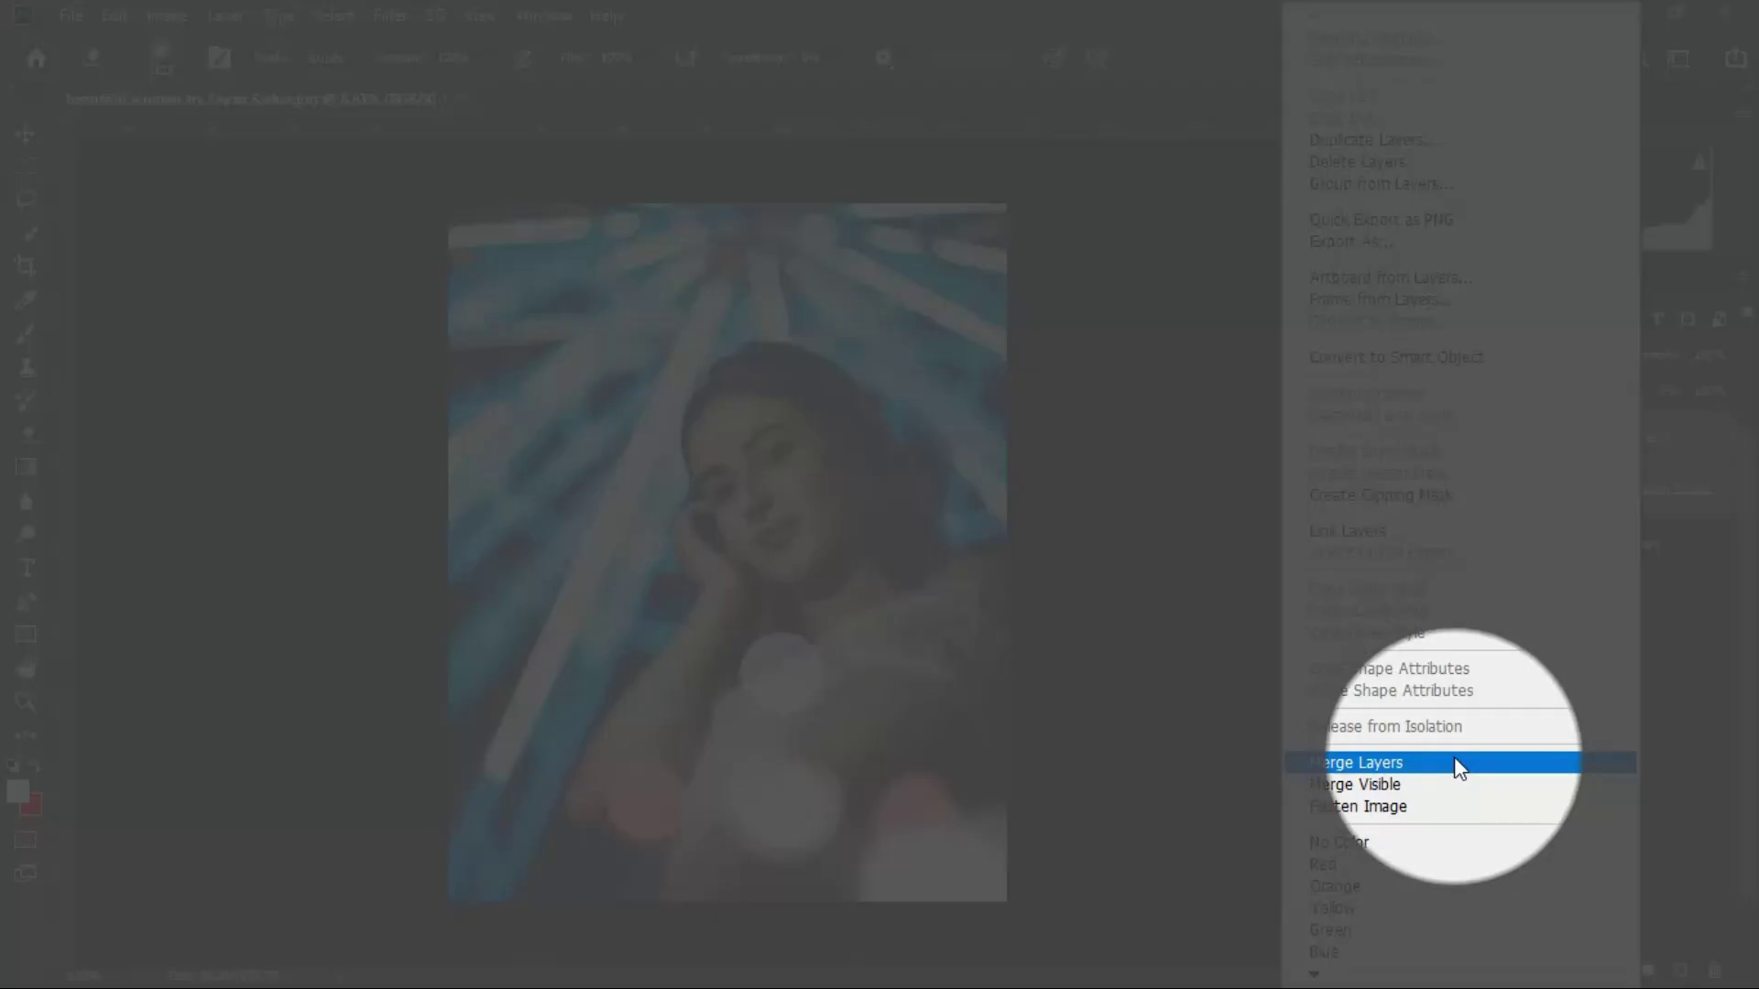
left_click(1377, 765)
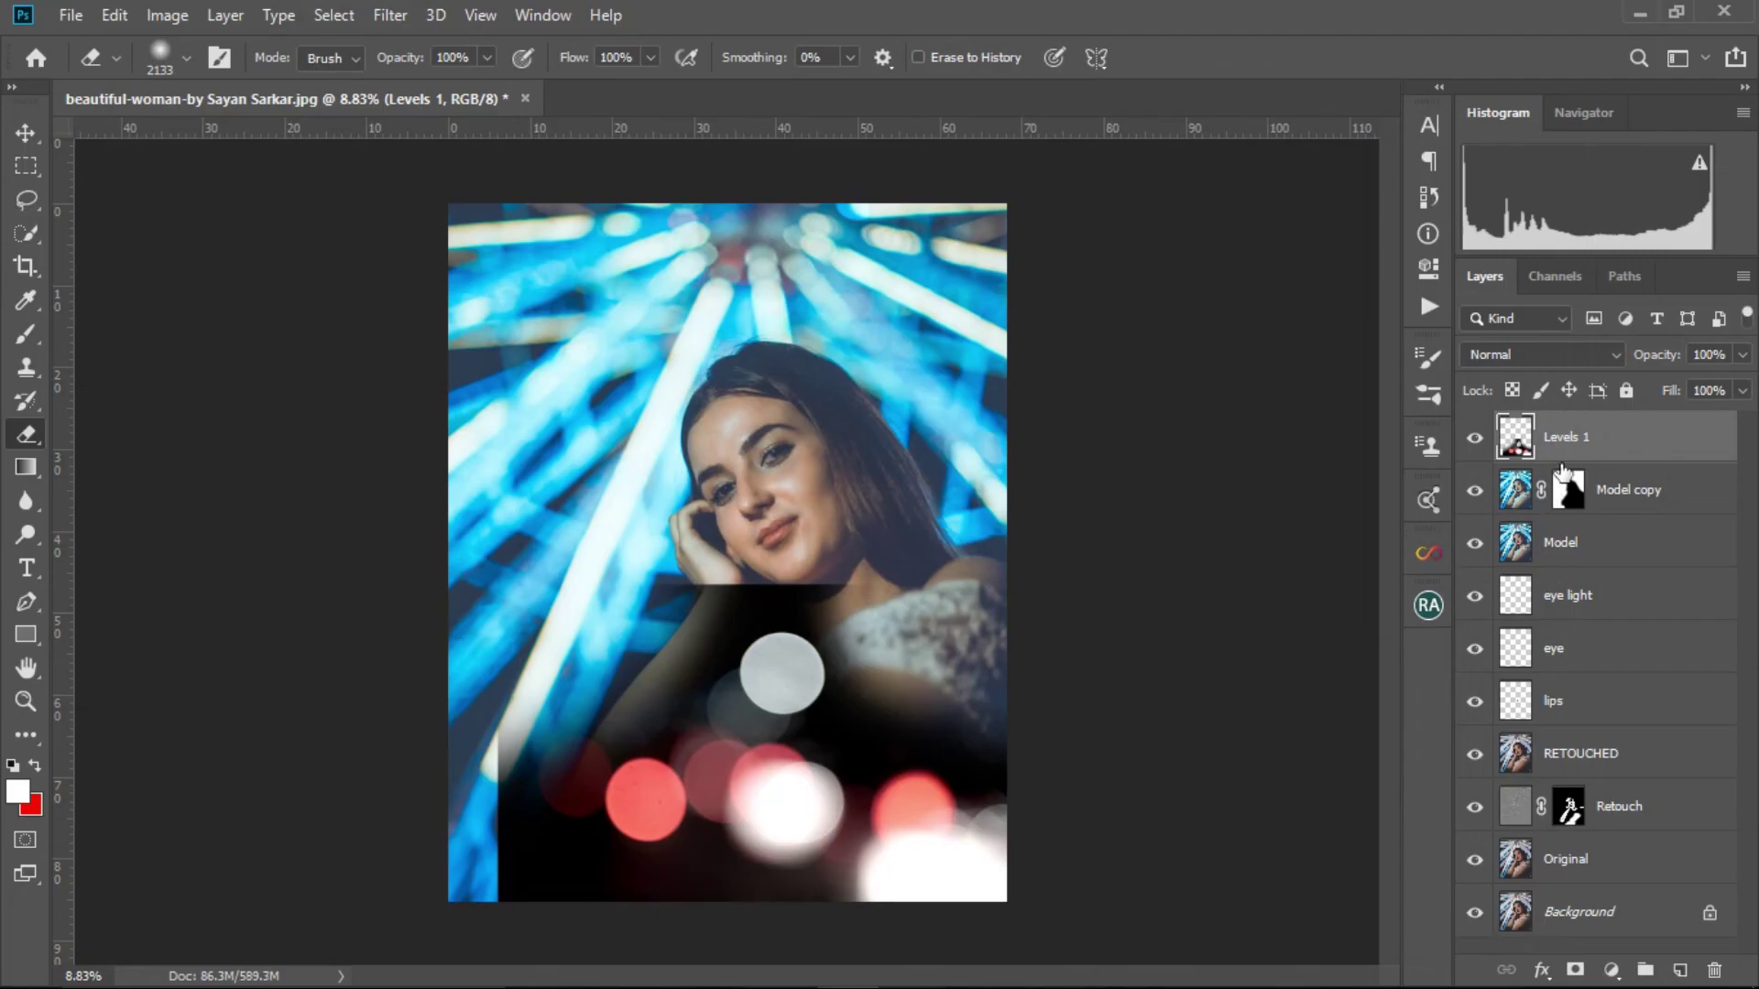
left_click(1548, 353)
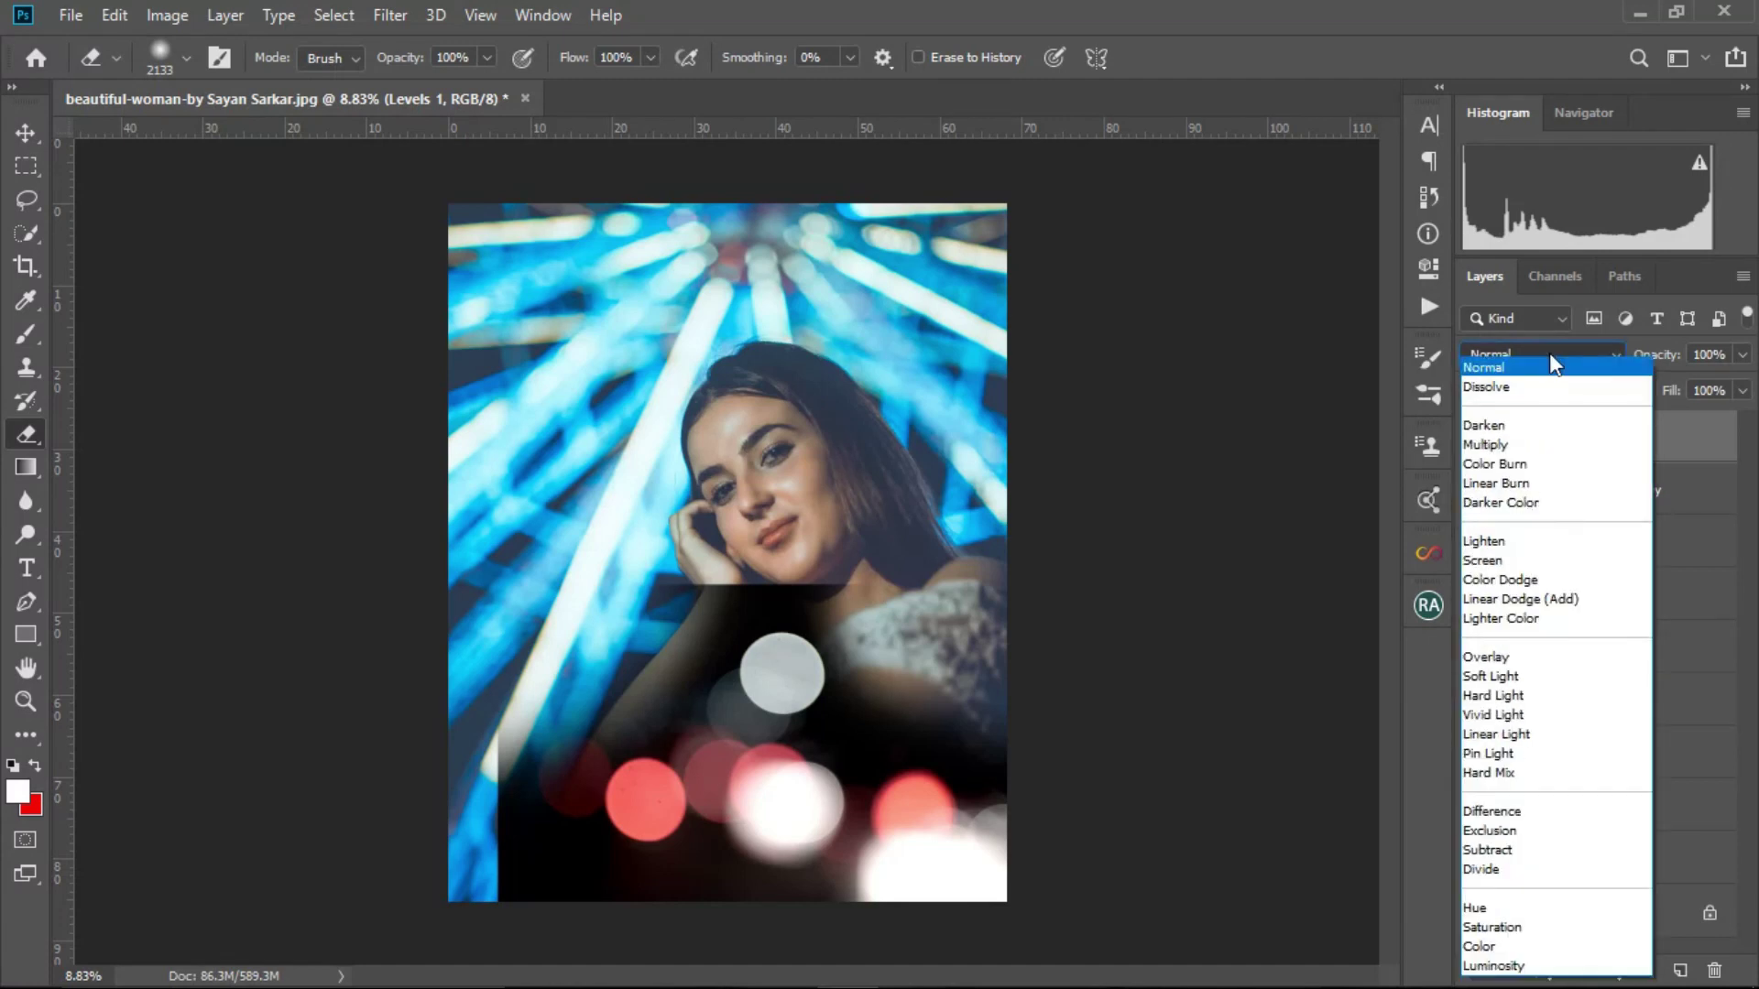
left_click(1510, 560)
- Add a Hue/Saturation adjustment clipped to the merged bokeh layer
left_click(1615, 972)
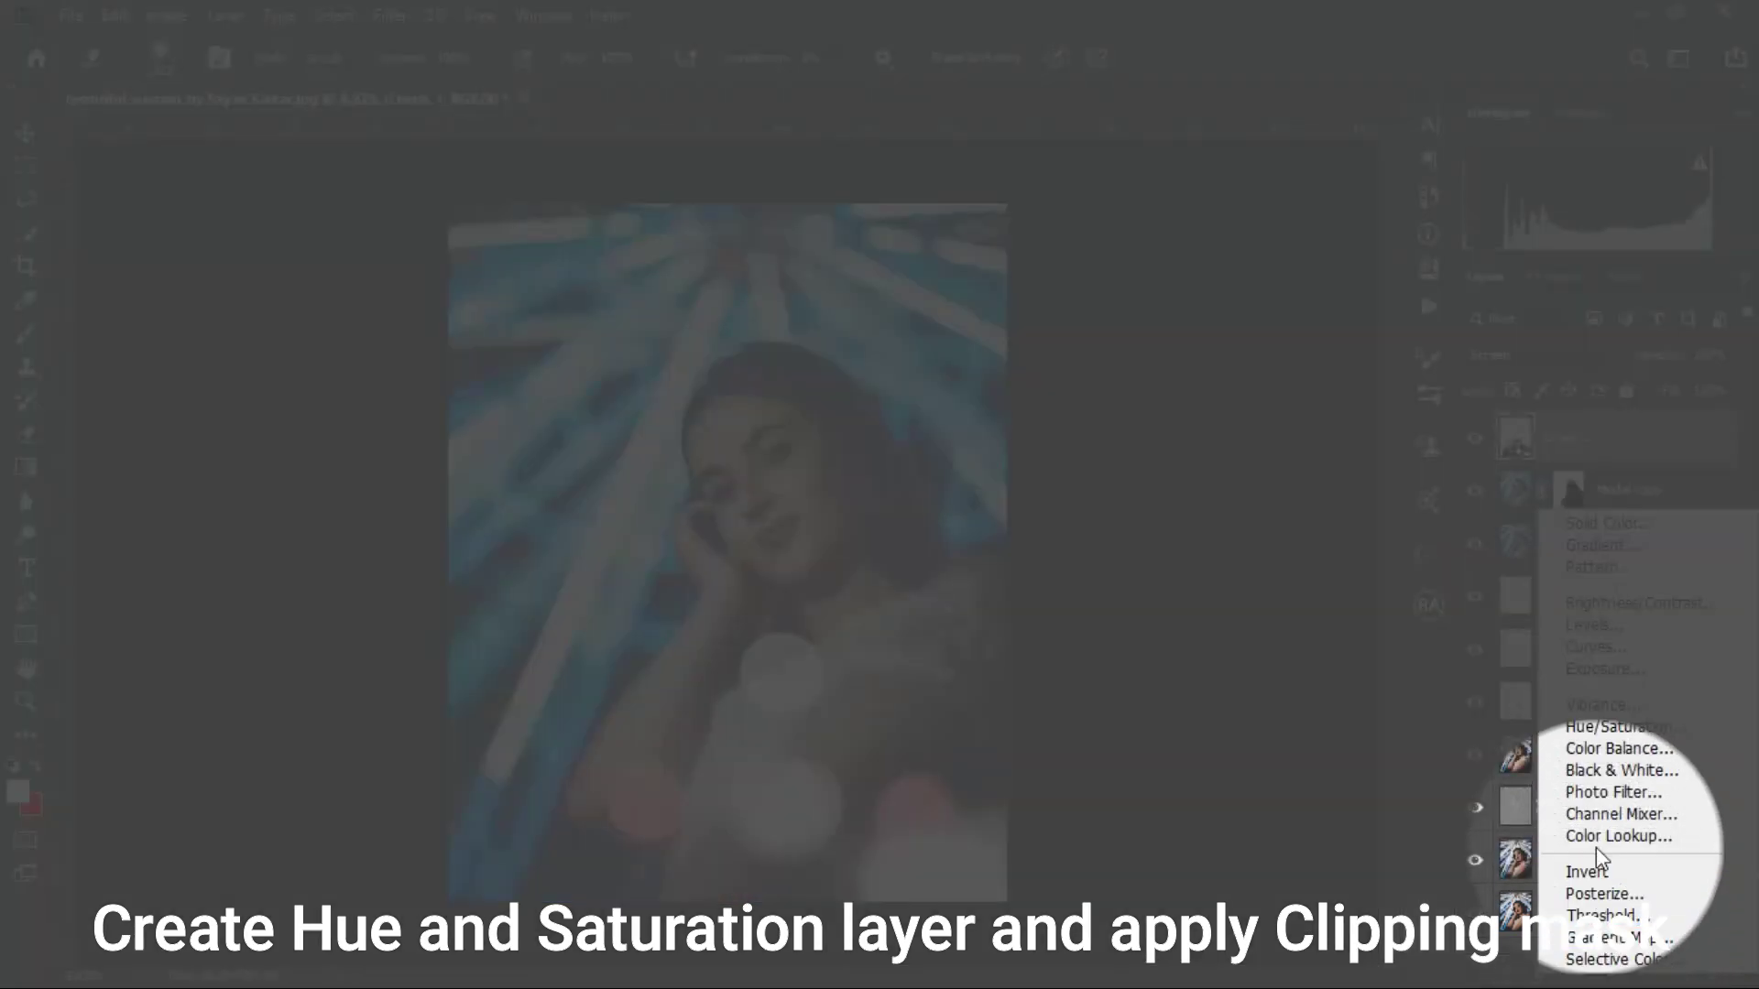
left_click(1607, 729)
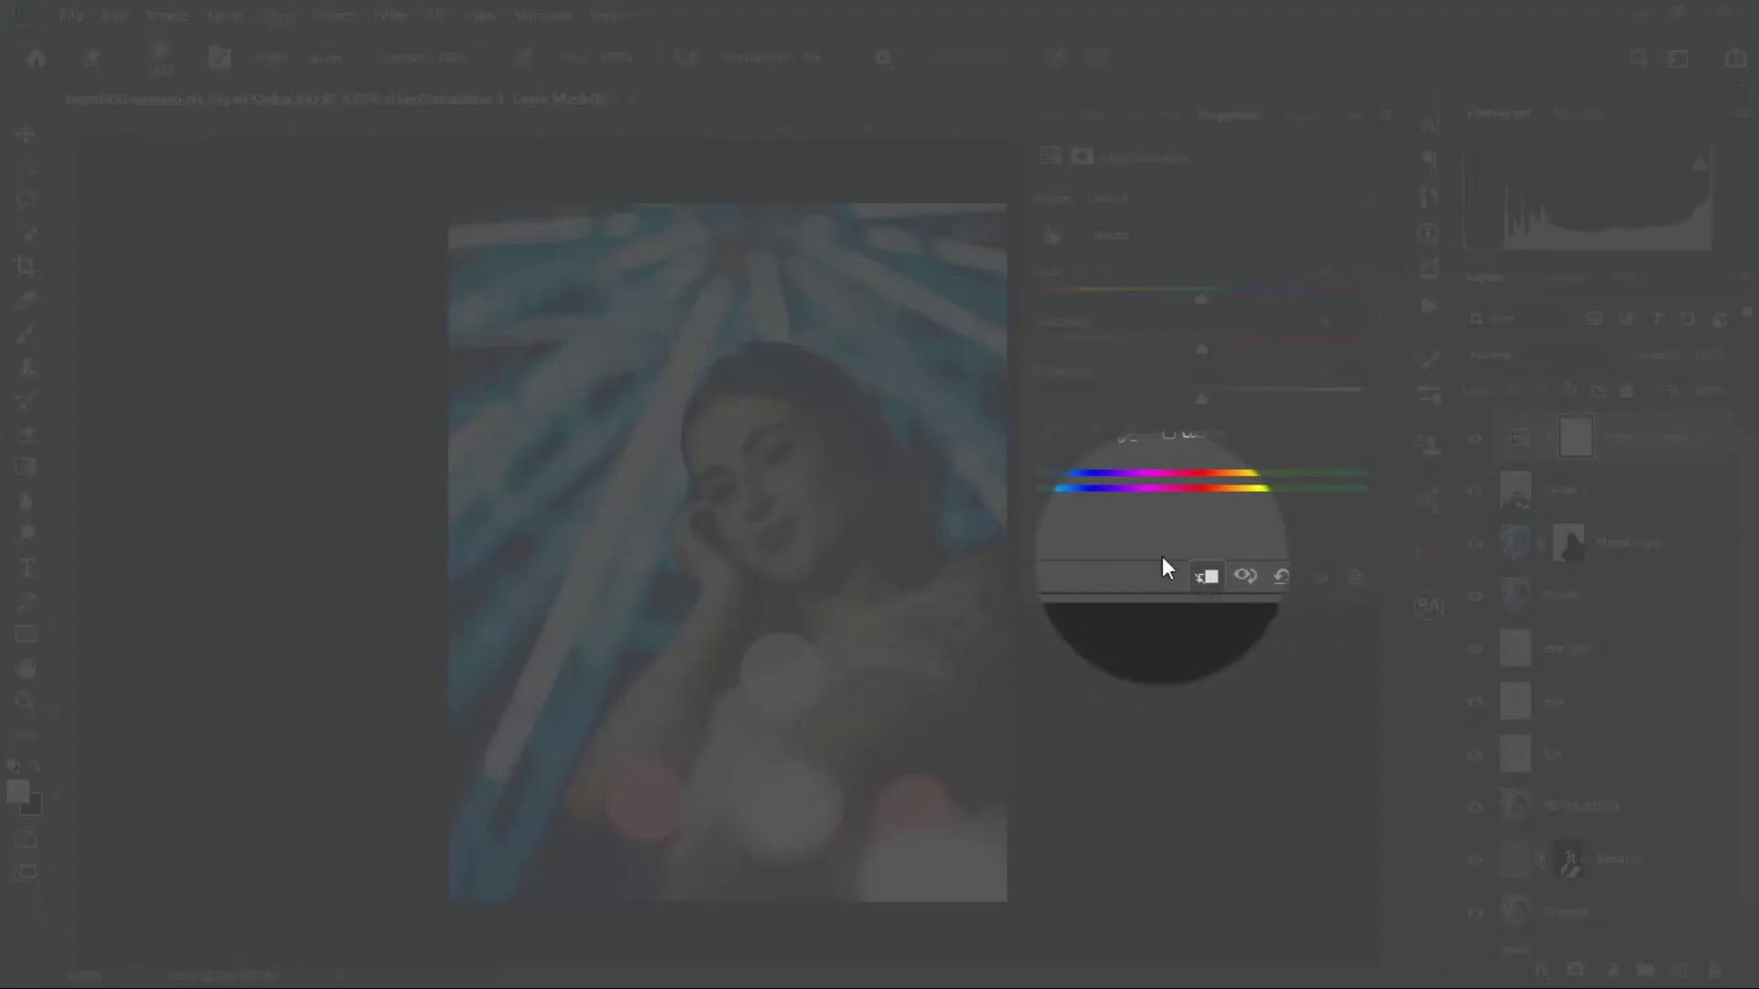
left_click(1207, 576)
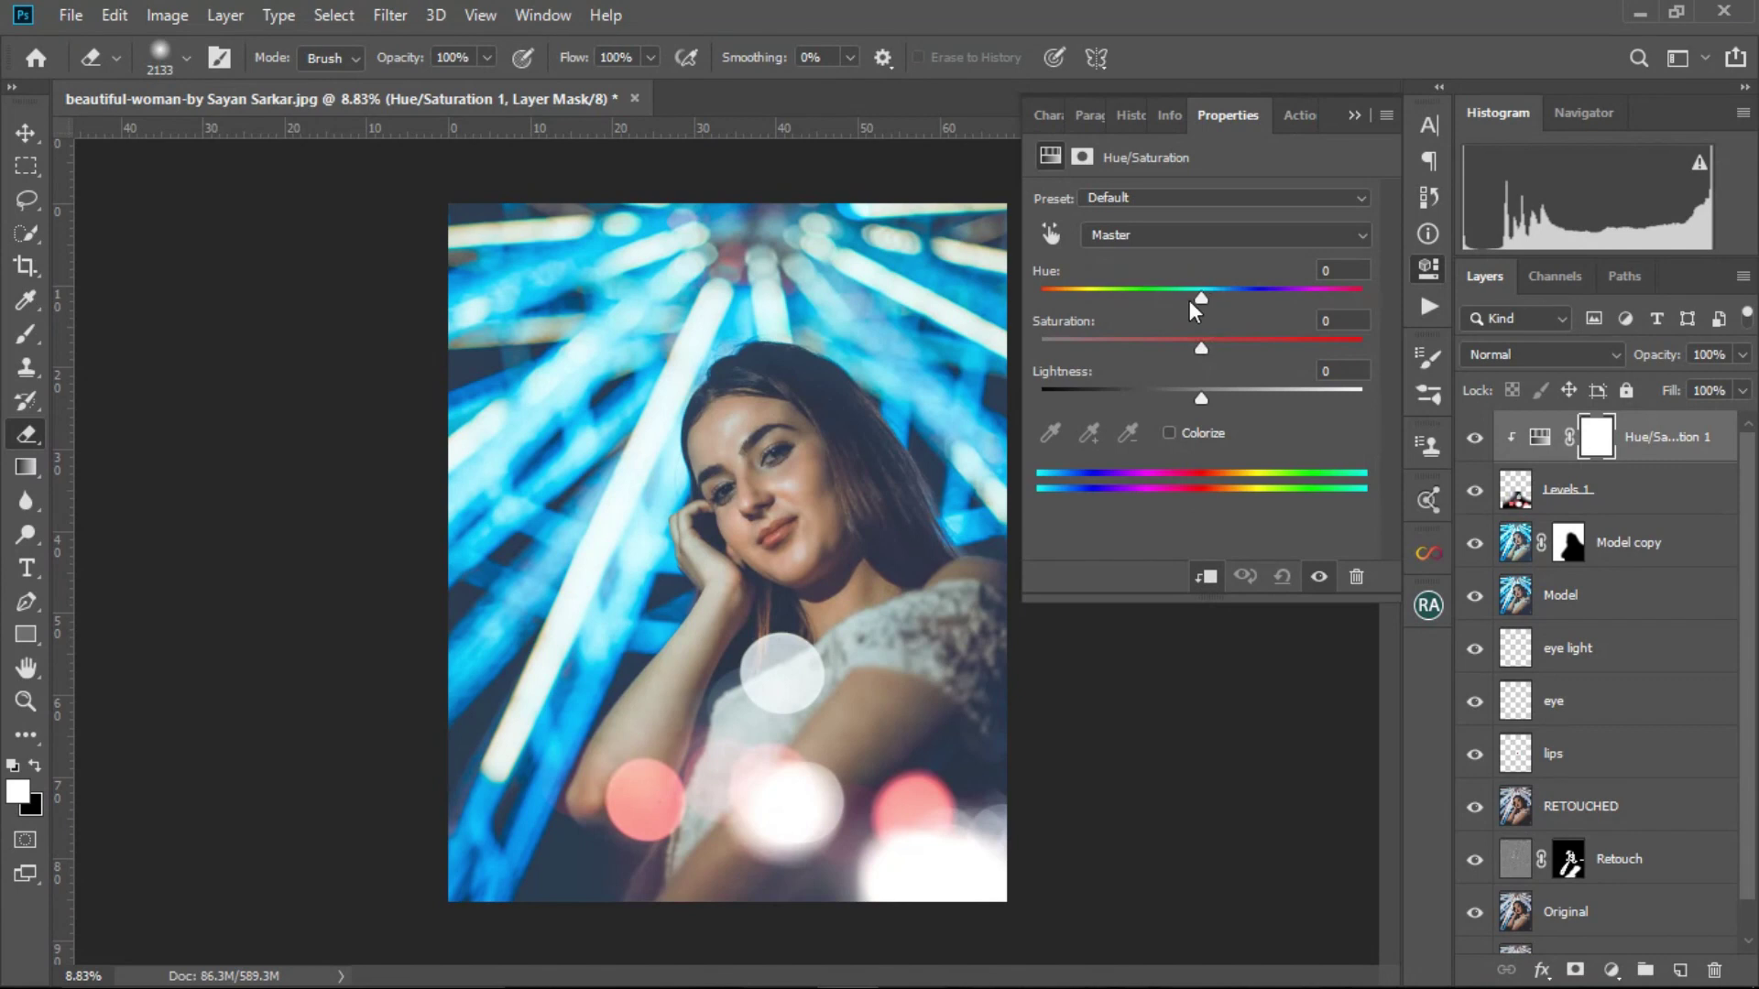
- Colorize the bokeh blue with hue 196, strong saturation above 71 and lightness -37, and compare it with the adjustment hidden and shown
left_click(1169, 433)
left_click_drag(1043, 299, 1214, 299)
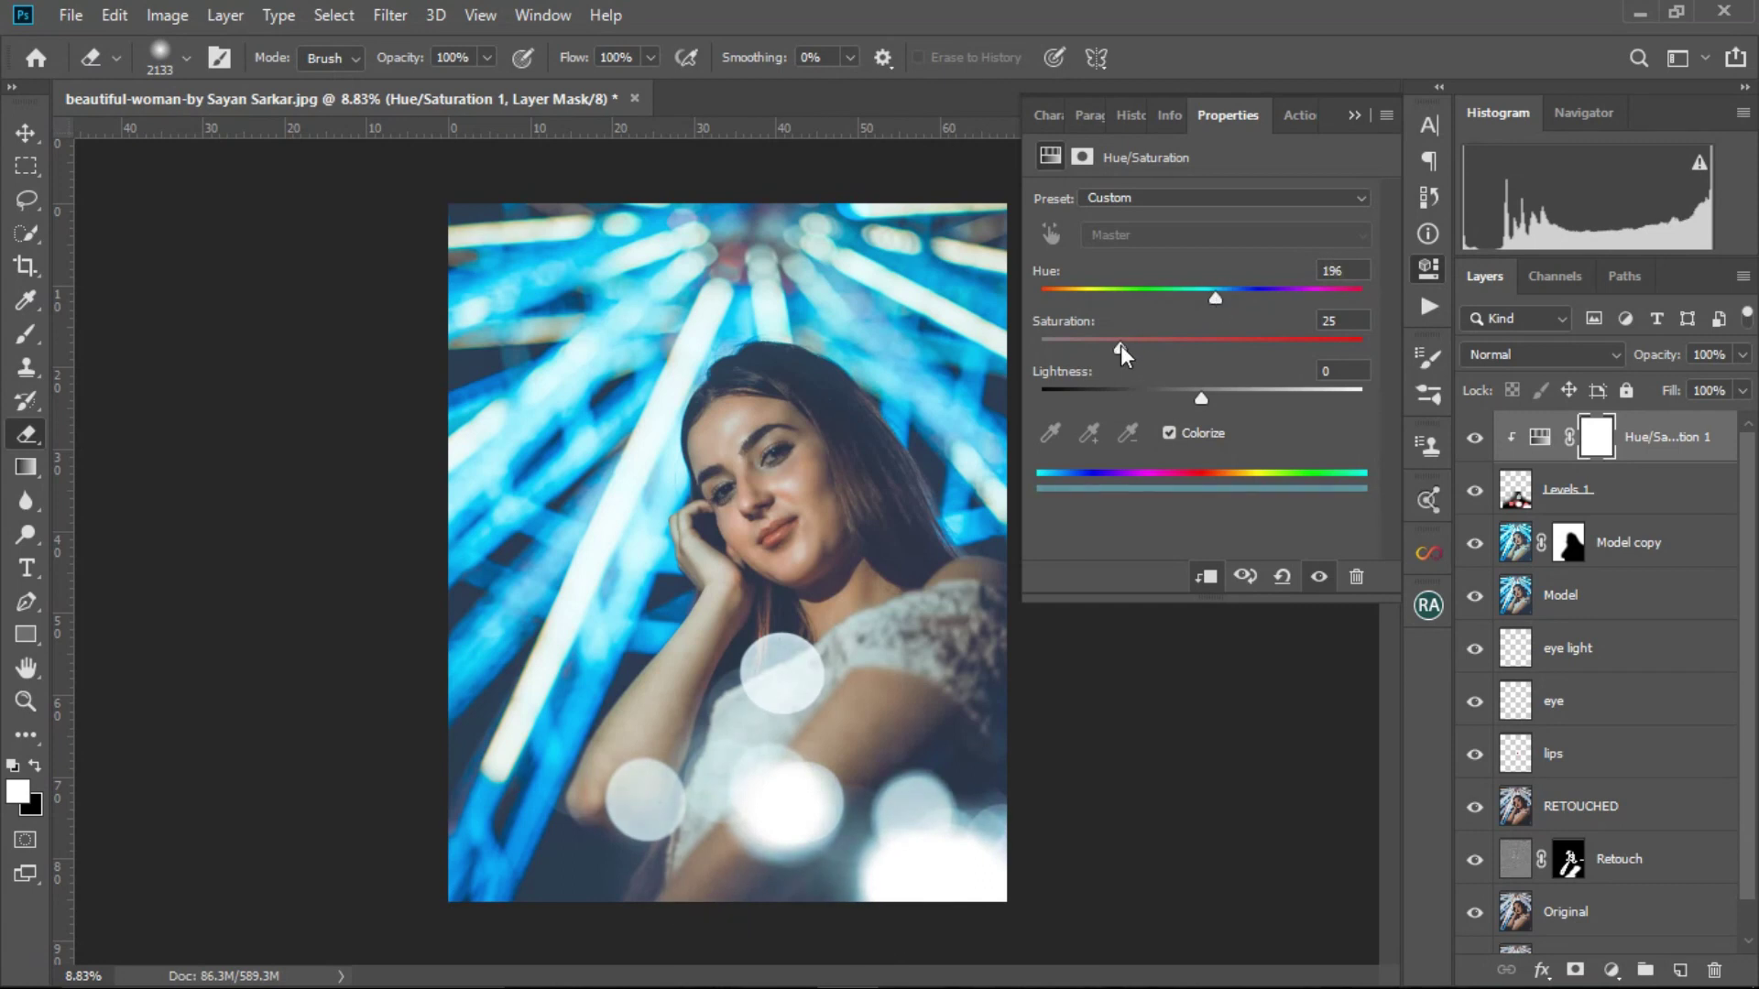
left_click_drag(1129, 345, 1196, 394)
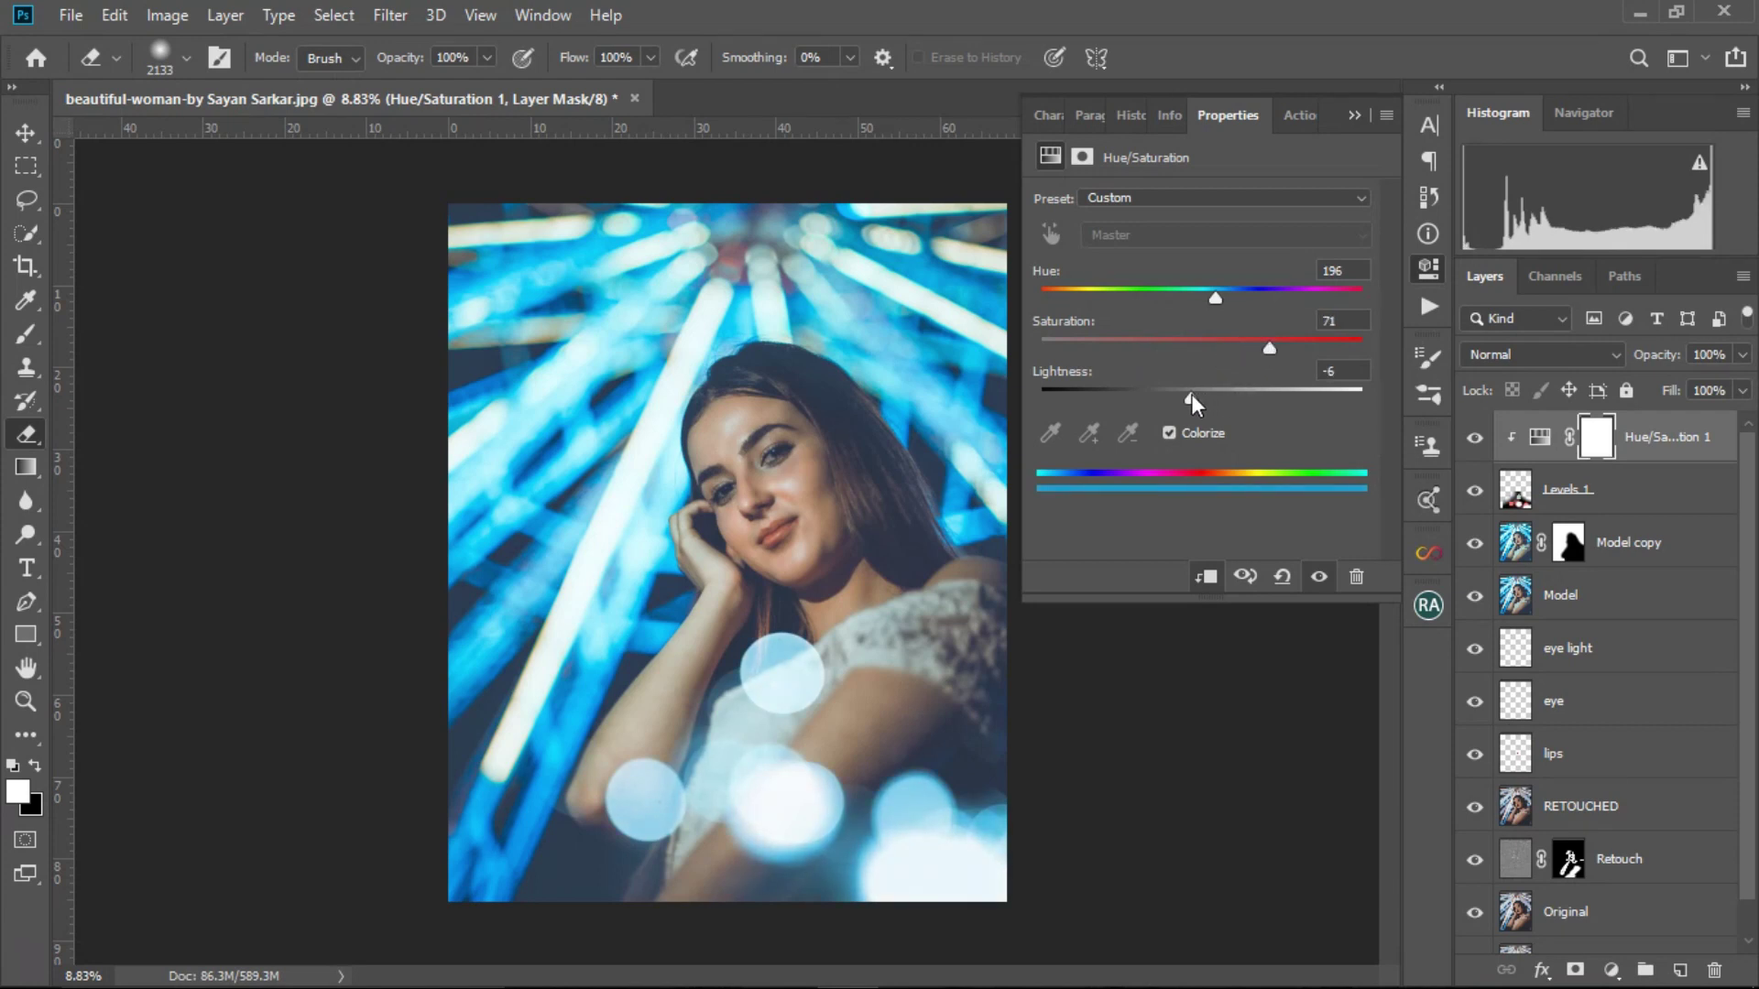
left_click_drag(1191, 393, 1170, 392)
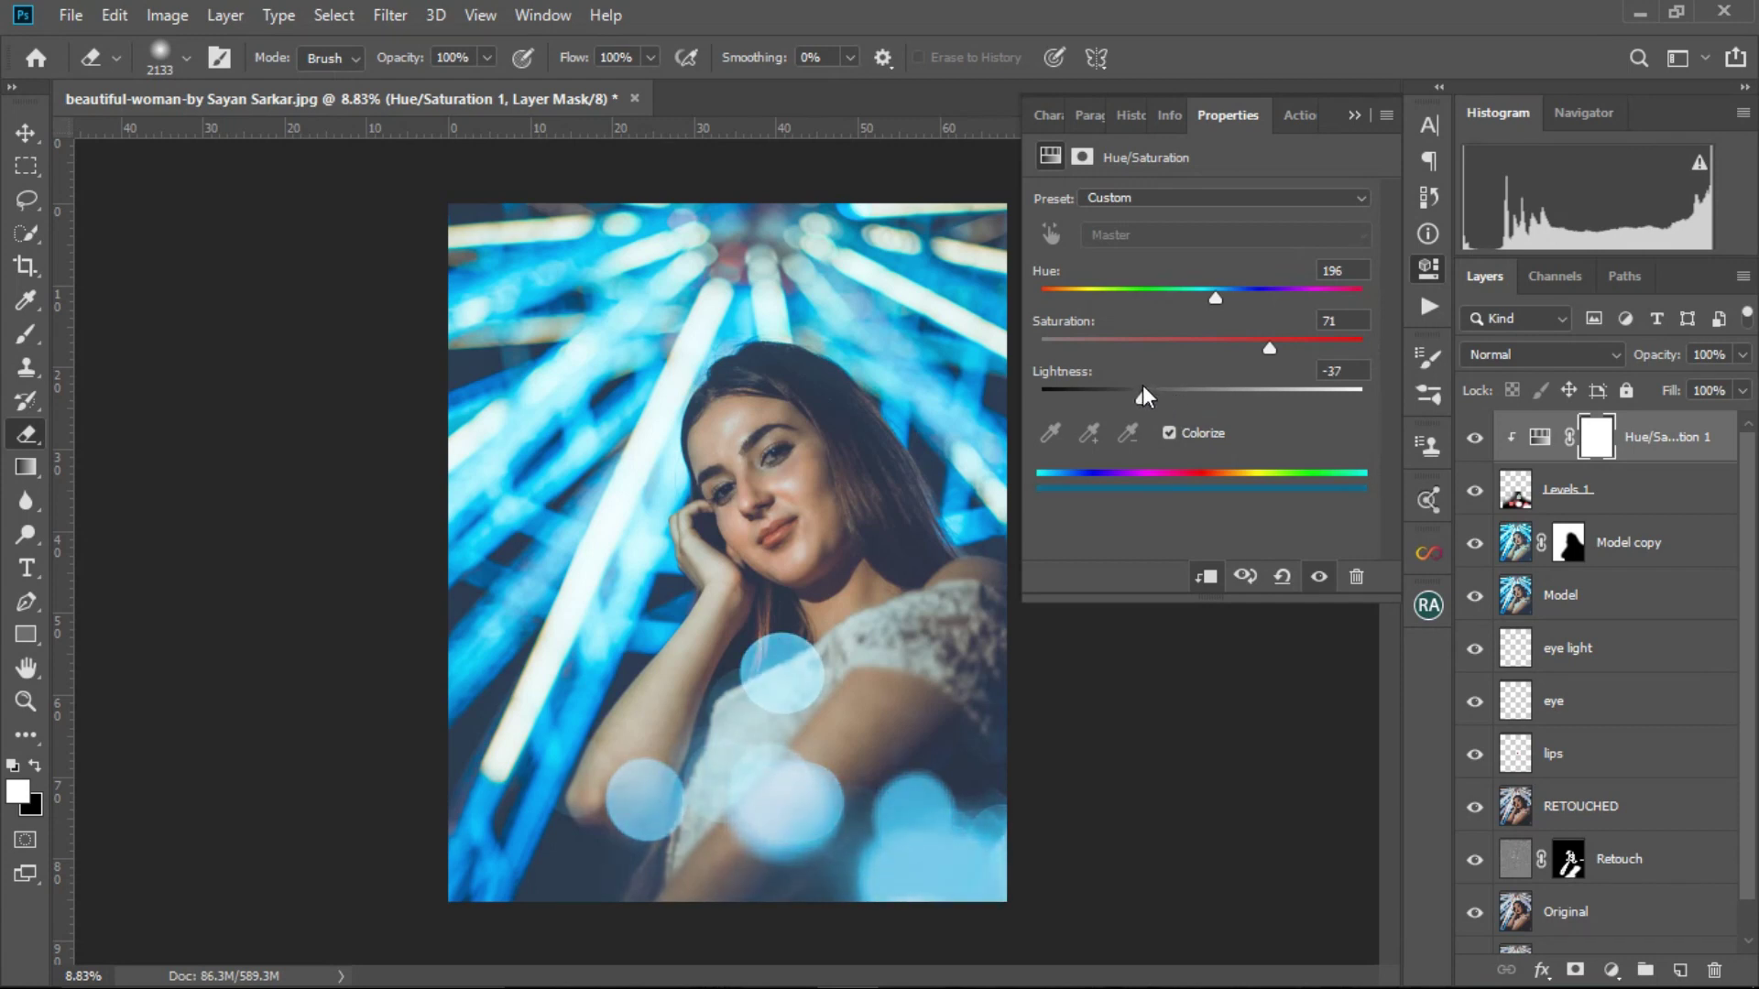
double_click(1319, 577)
left_click_drag(1282, 343, 1285, 343)
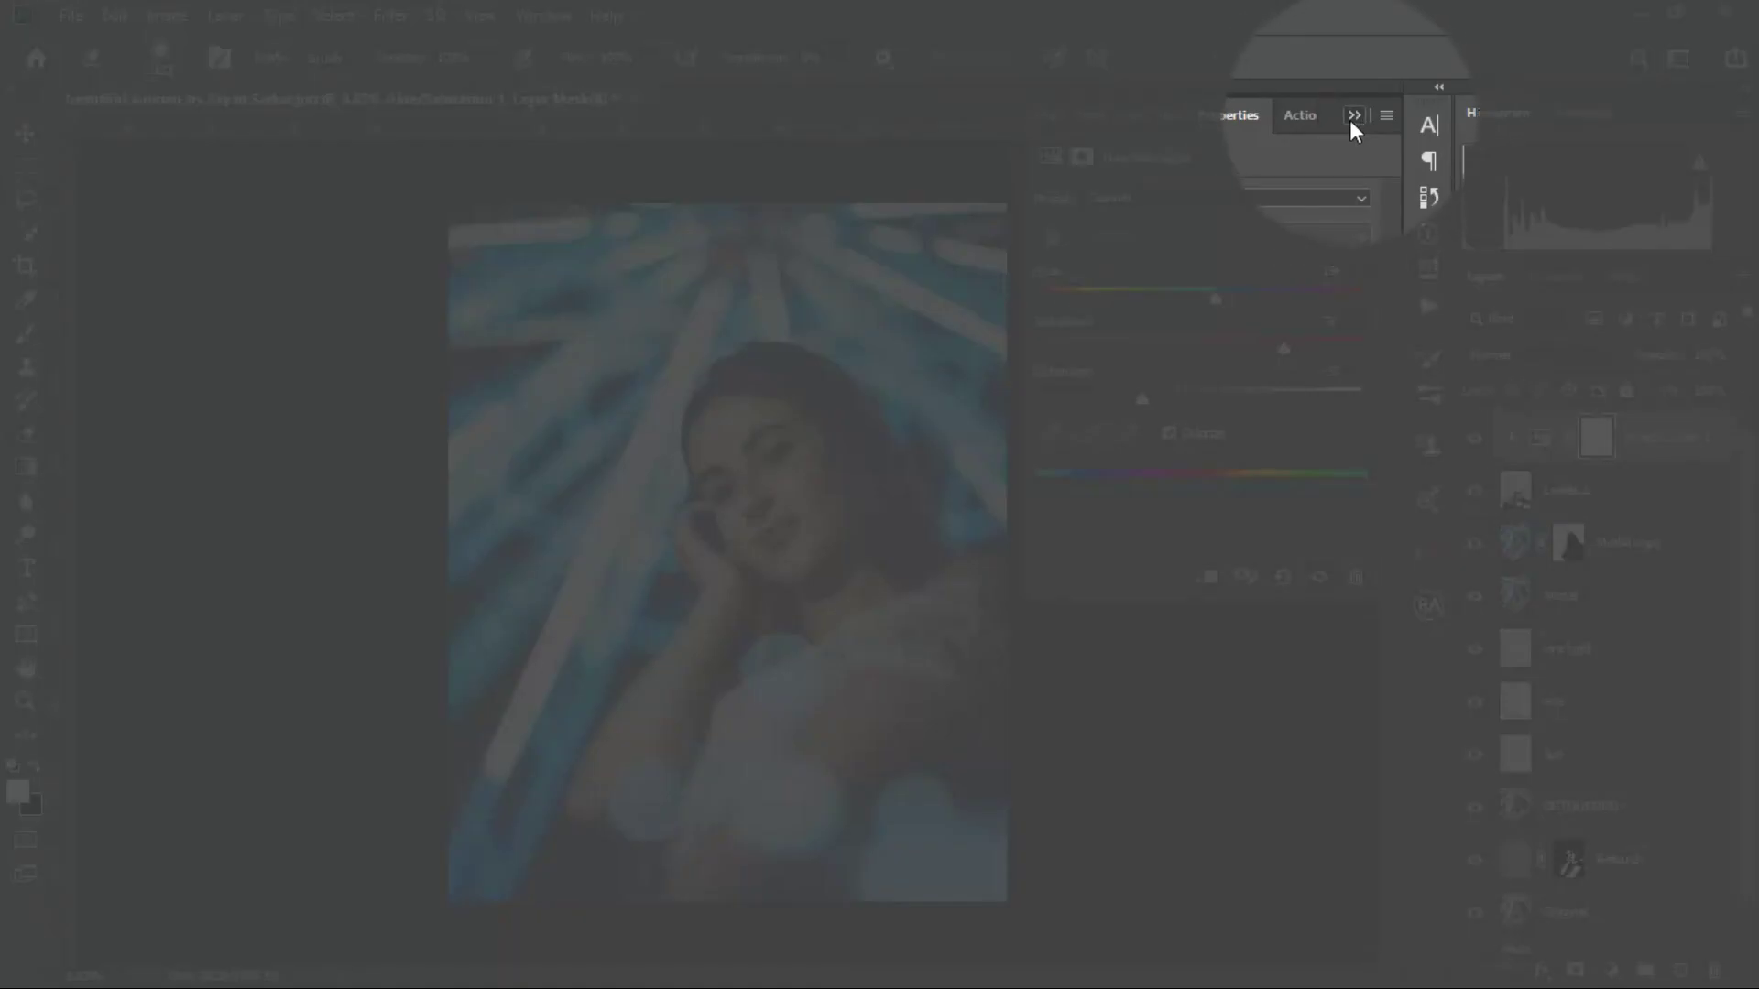
left_click(1354, 114)
left_click(1475, 439)
left_click(1475, 439)
- Merge the Hue/Saturation adjustment with the bokeh layer beneath it
left_click(1615, 495)
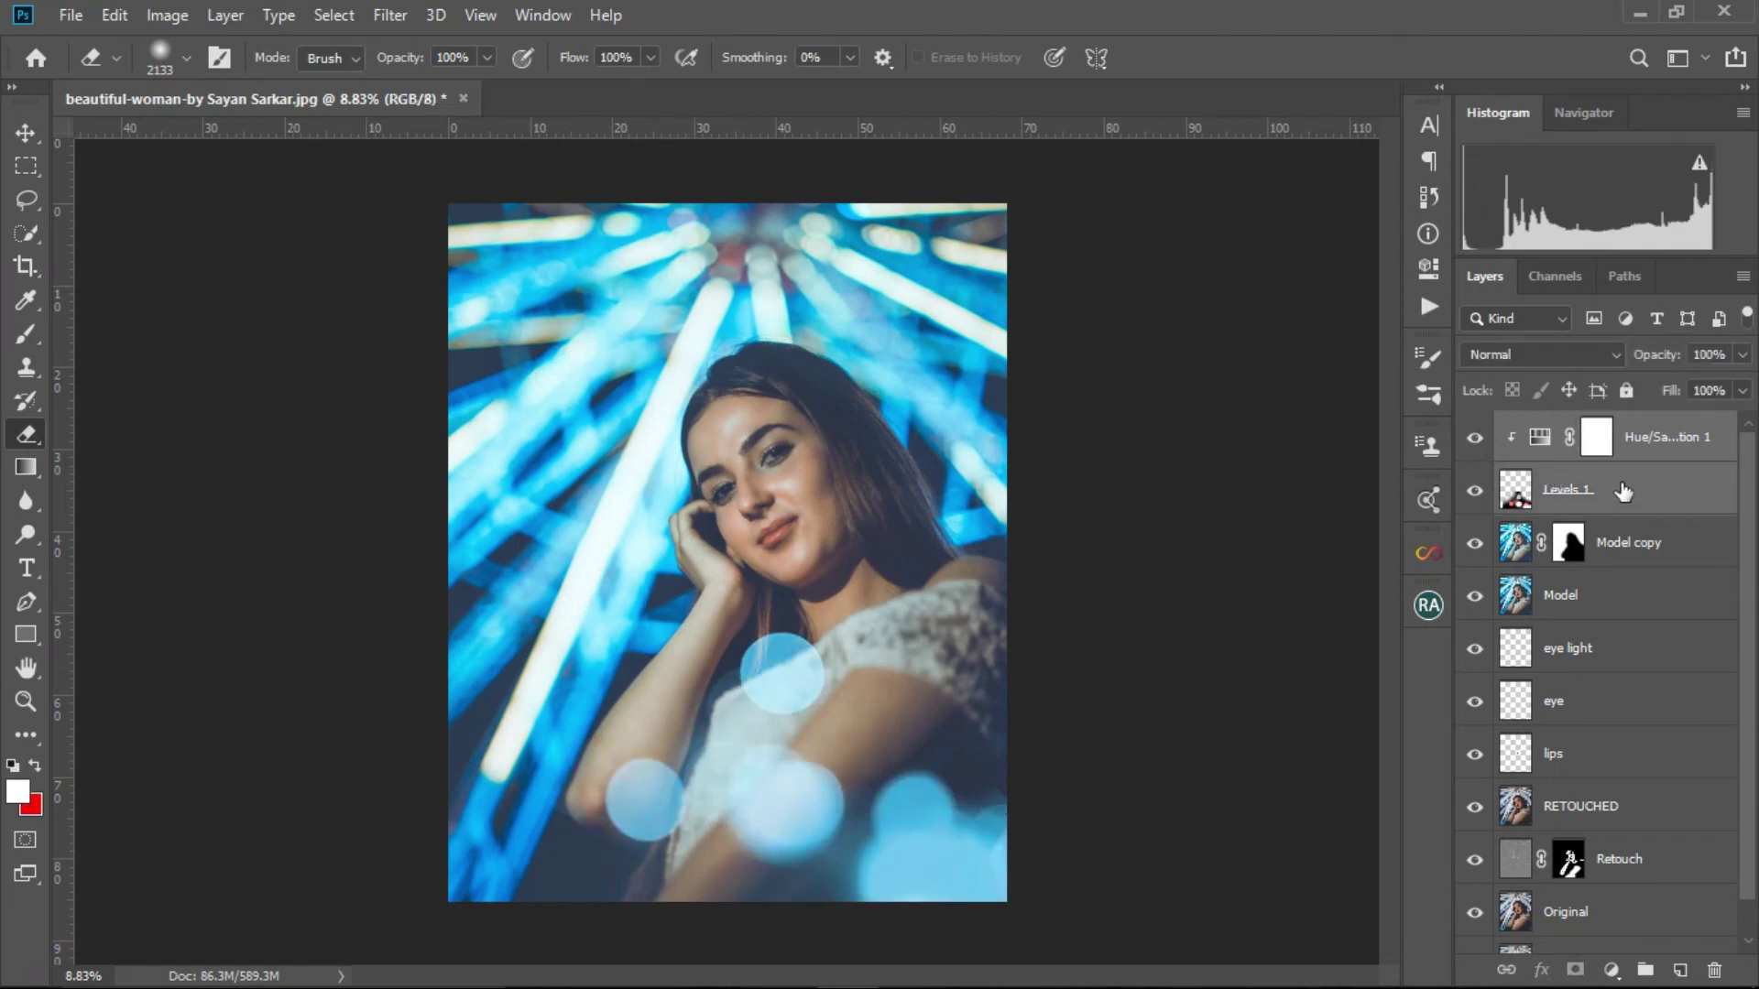
right_click(1620, 492)
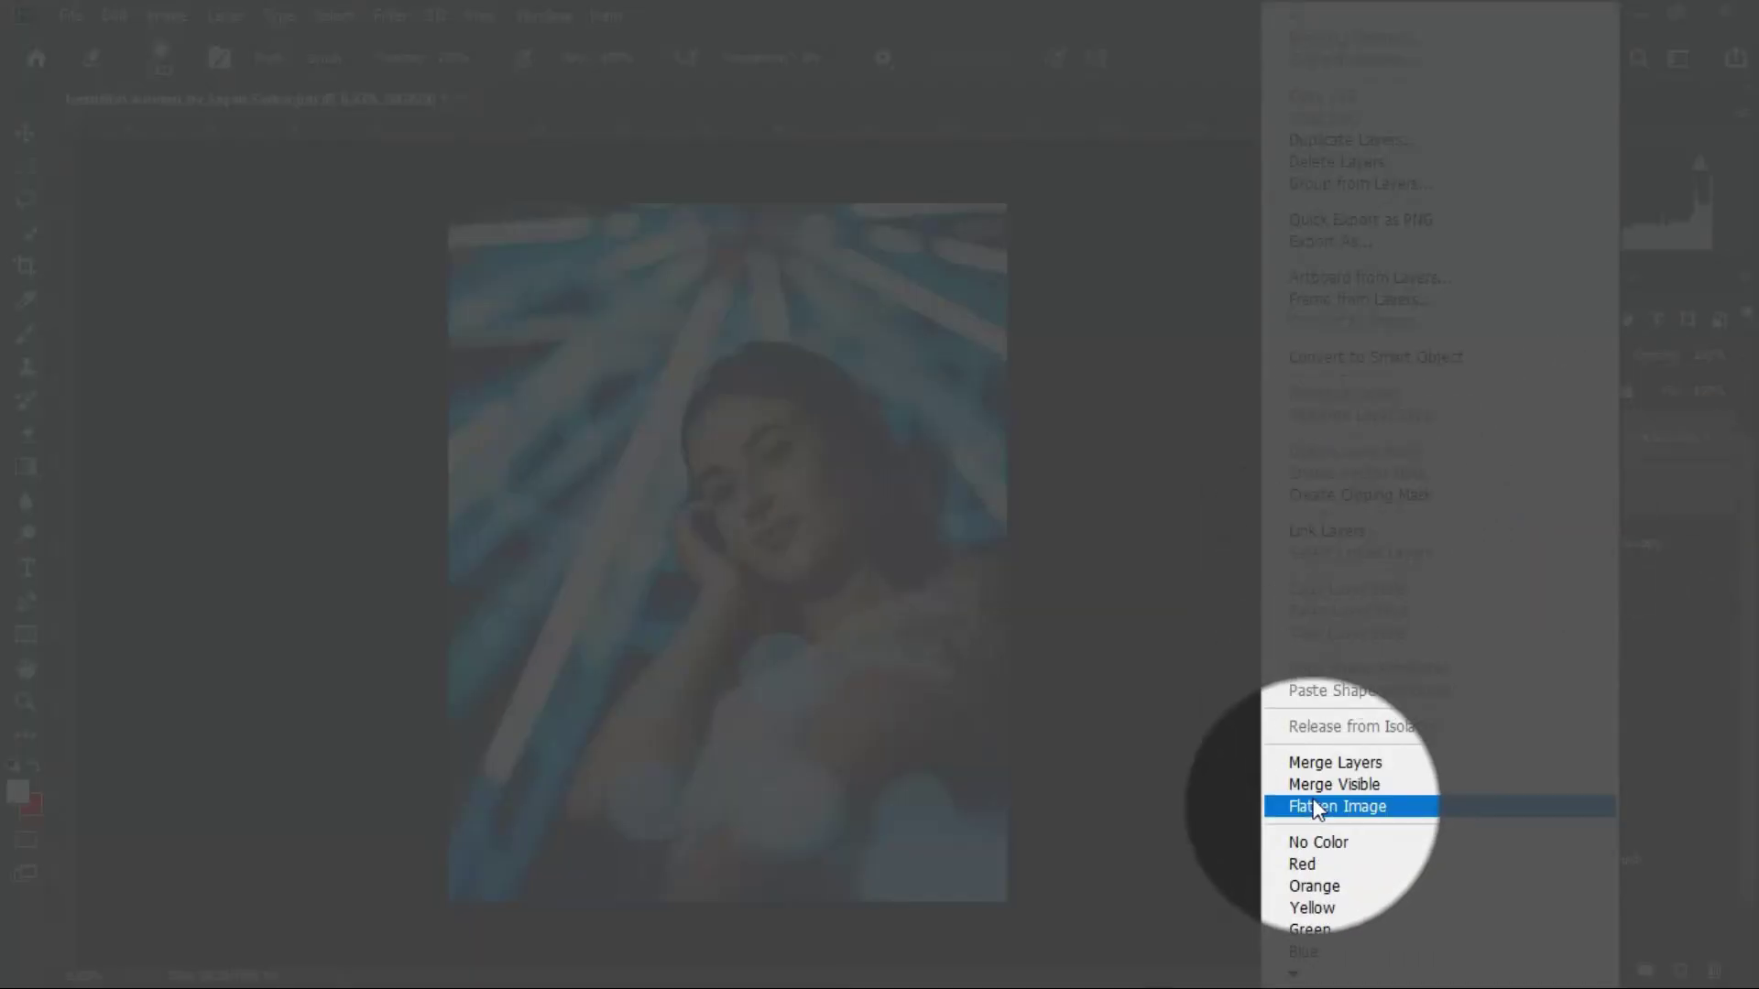
left_click(1324, 764)
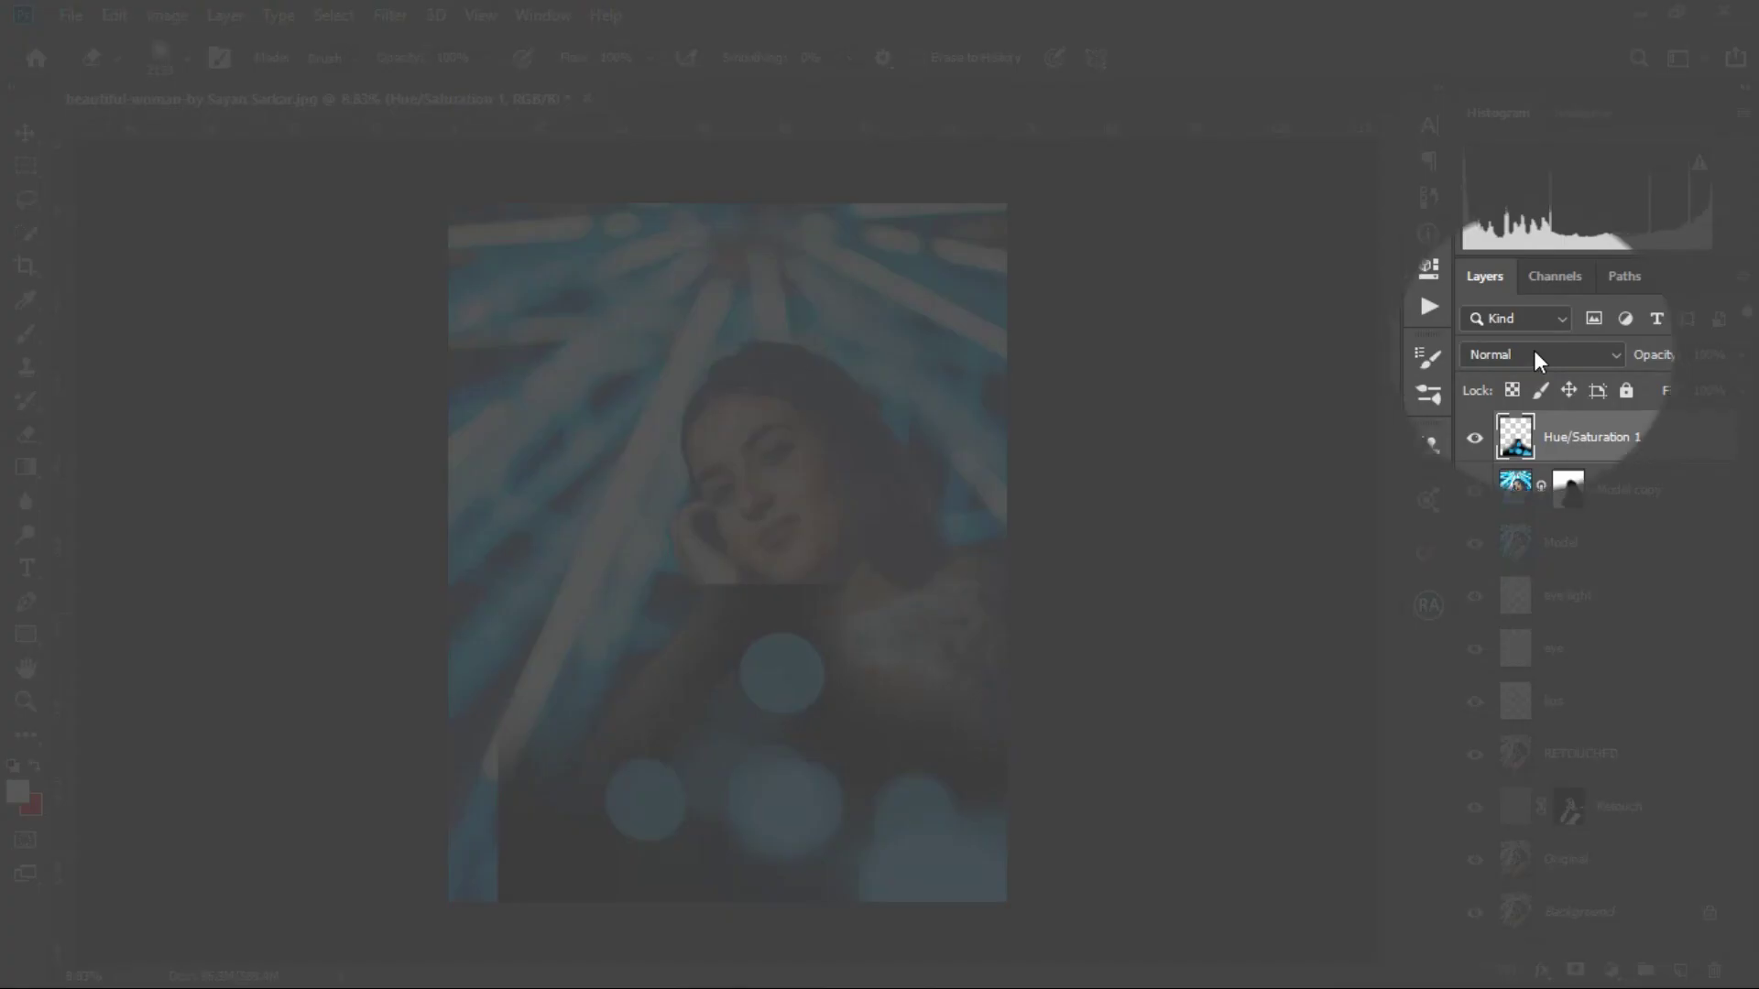
- Set the merged Hue/Saturation 1 bokeh layer's blending mode to Screen and compare the photo with that layer hidden and shown
left_click(1537, 357)
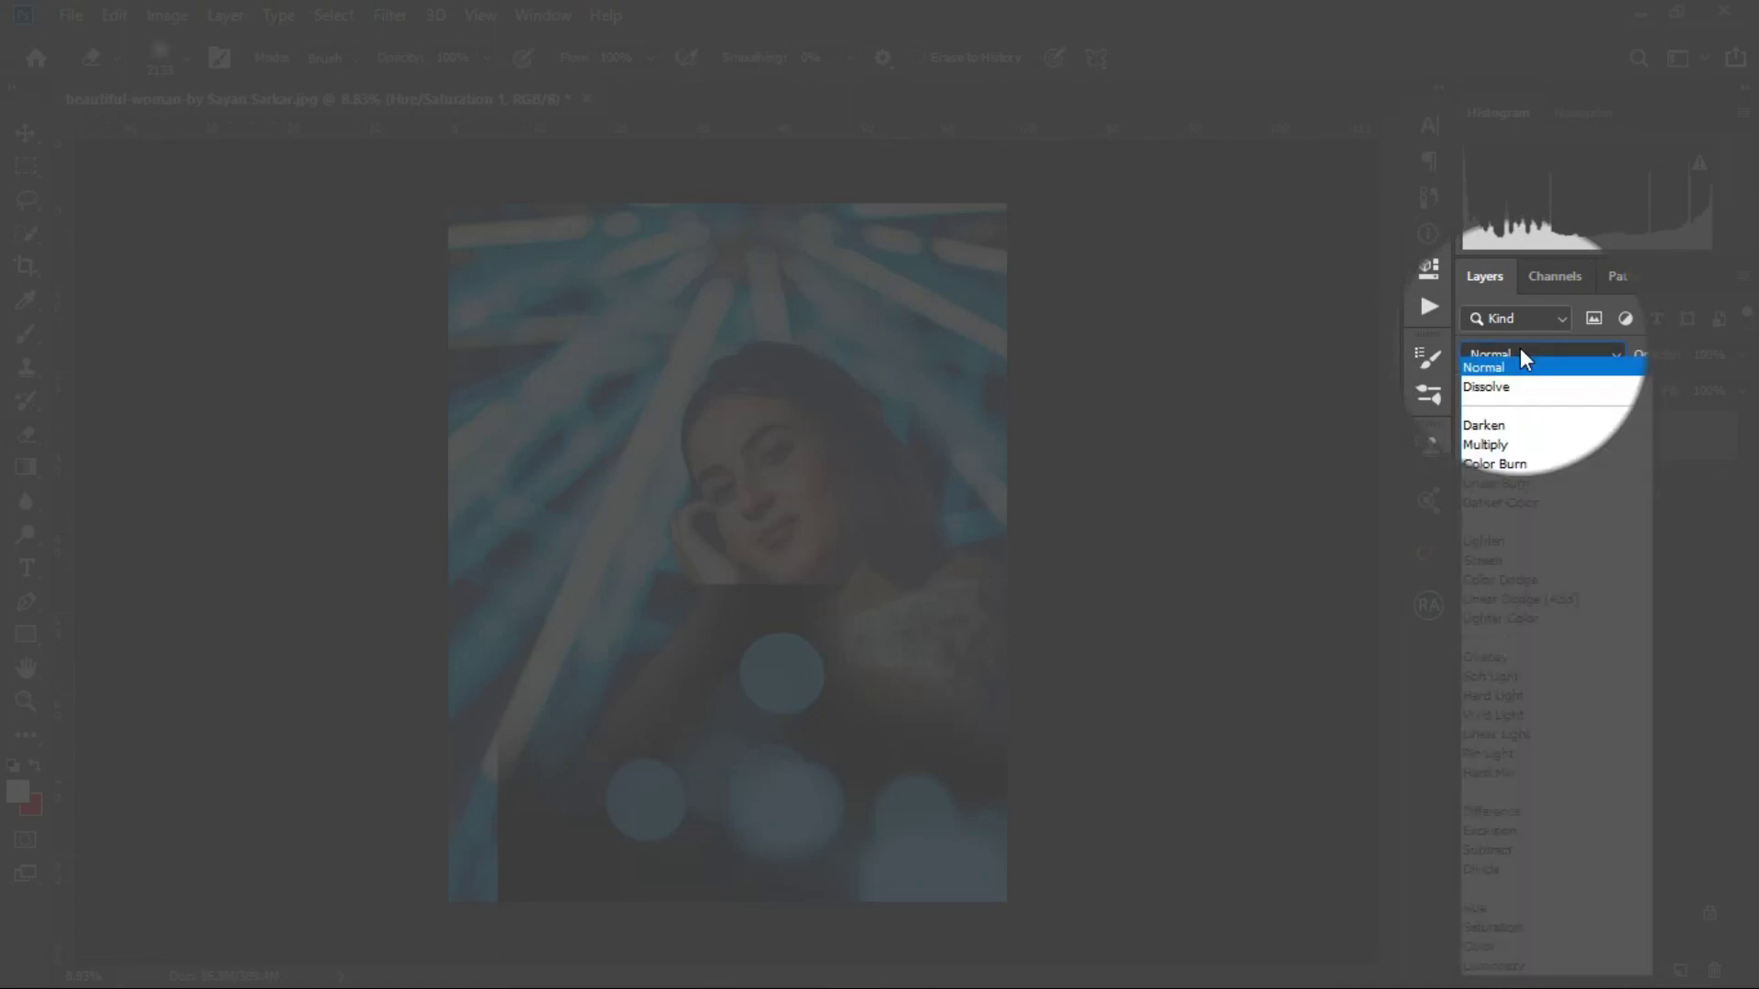
left_click(1521, 559)
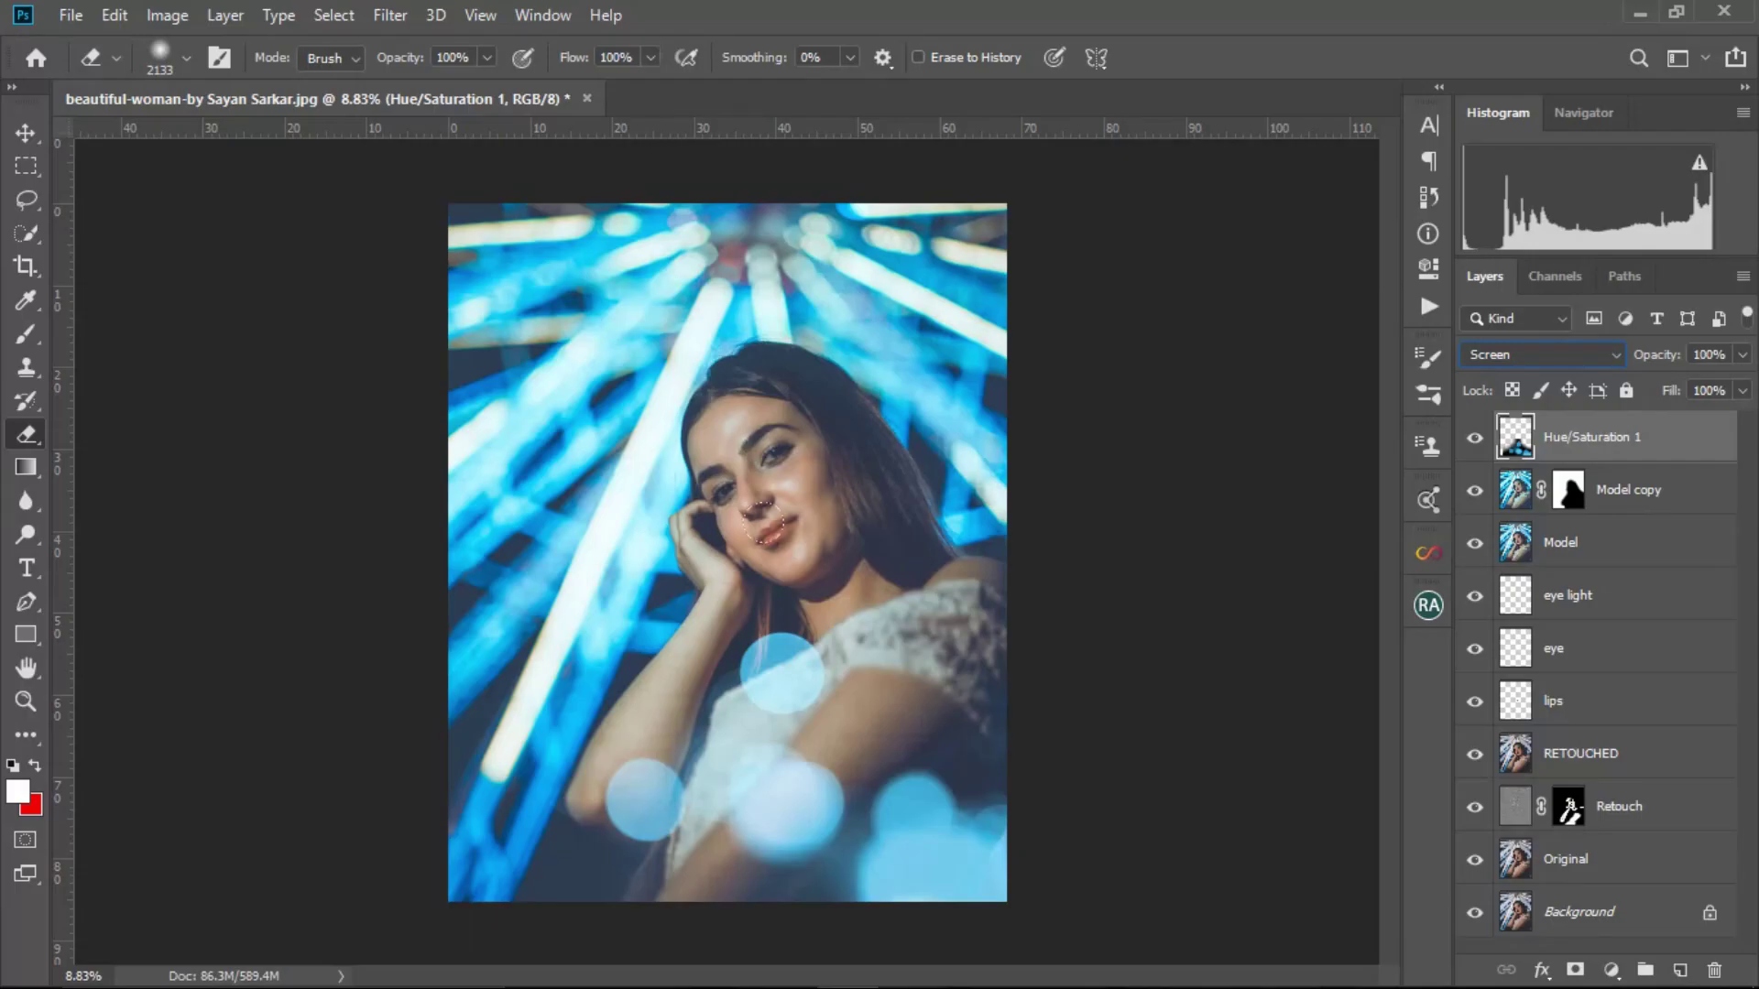
left_click(1472, 449)
left_click(1472, 450)
- Place My LOGO 1.psd from the LOGO folder on drive E as an embedded object
key("v")
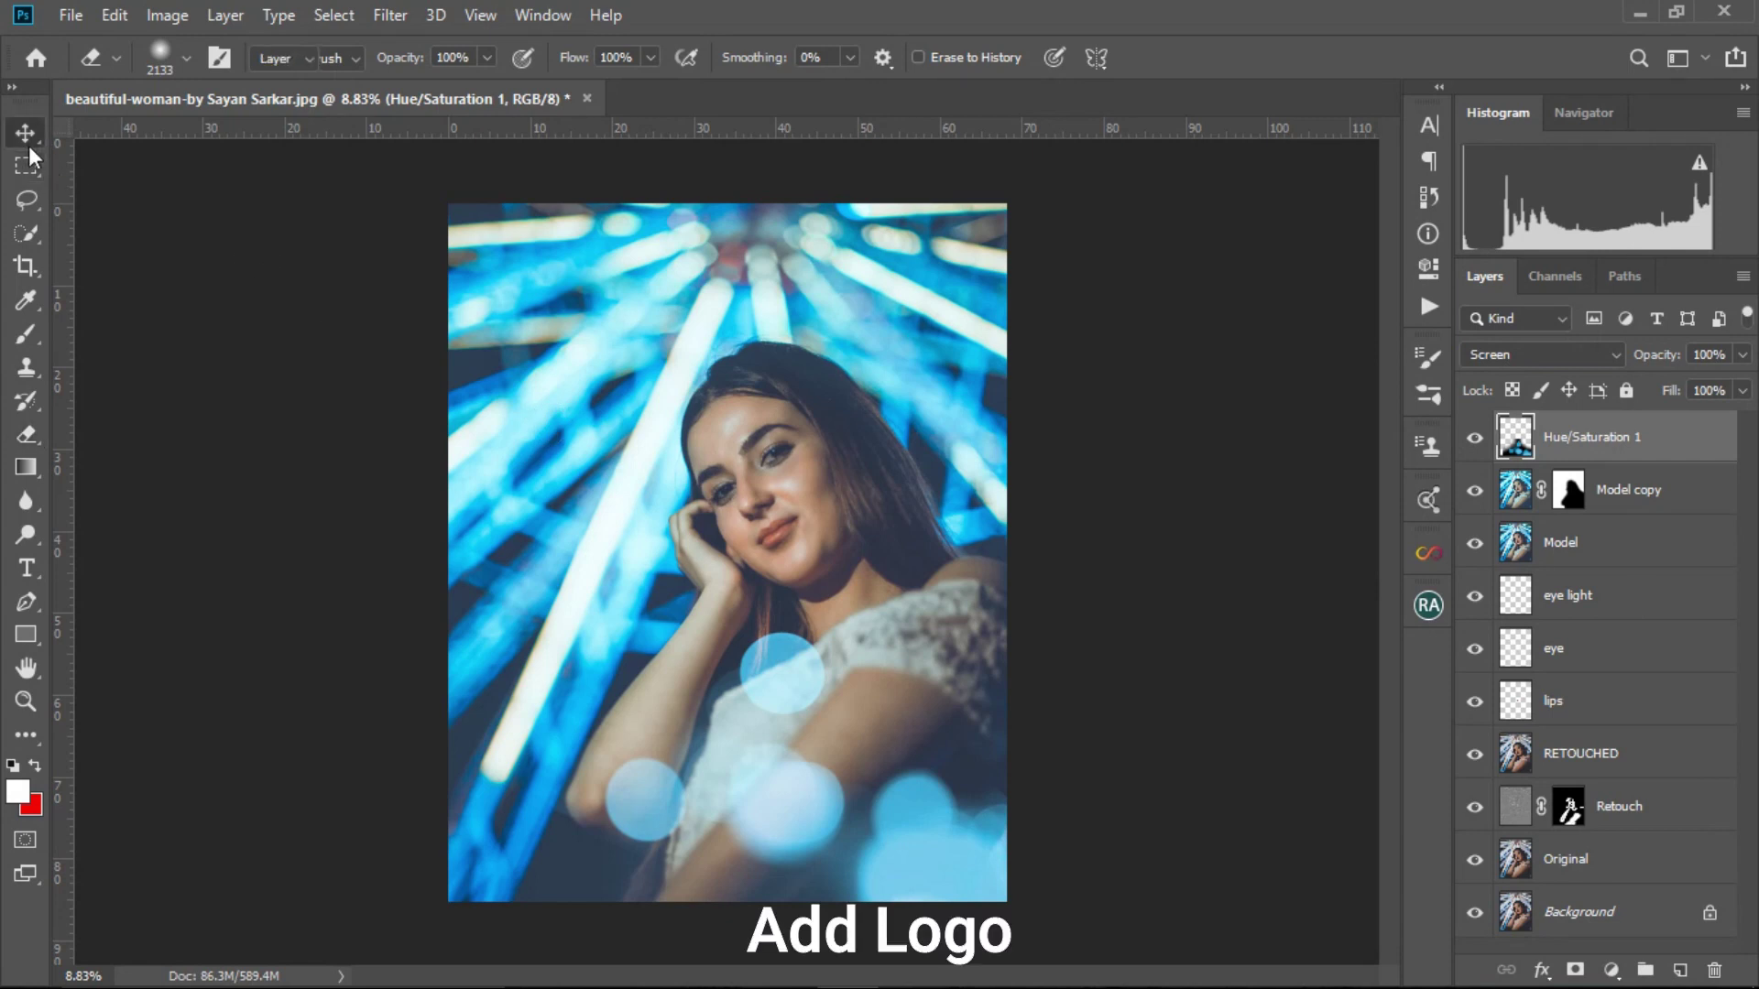
scroll(727, 550, "down", 1)
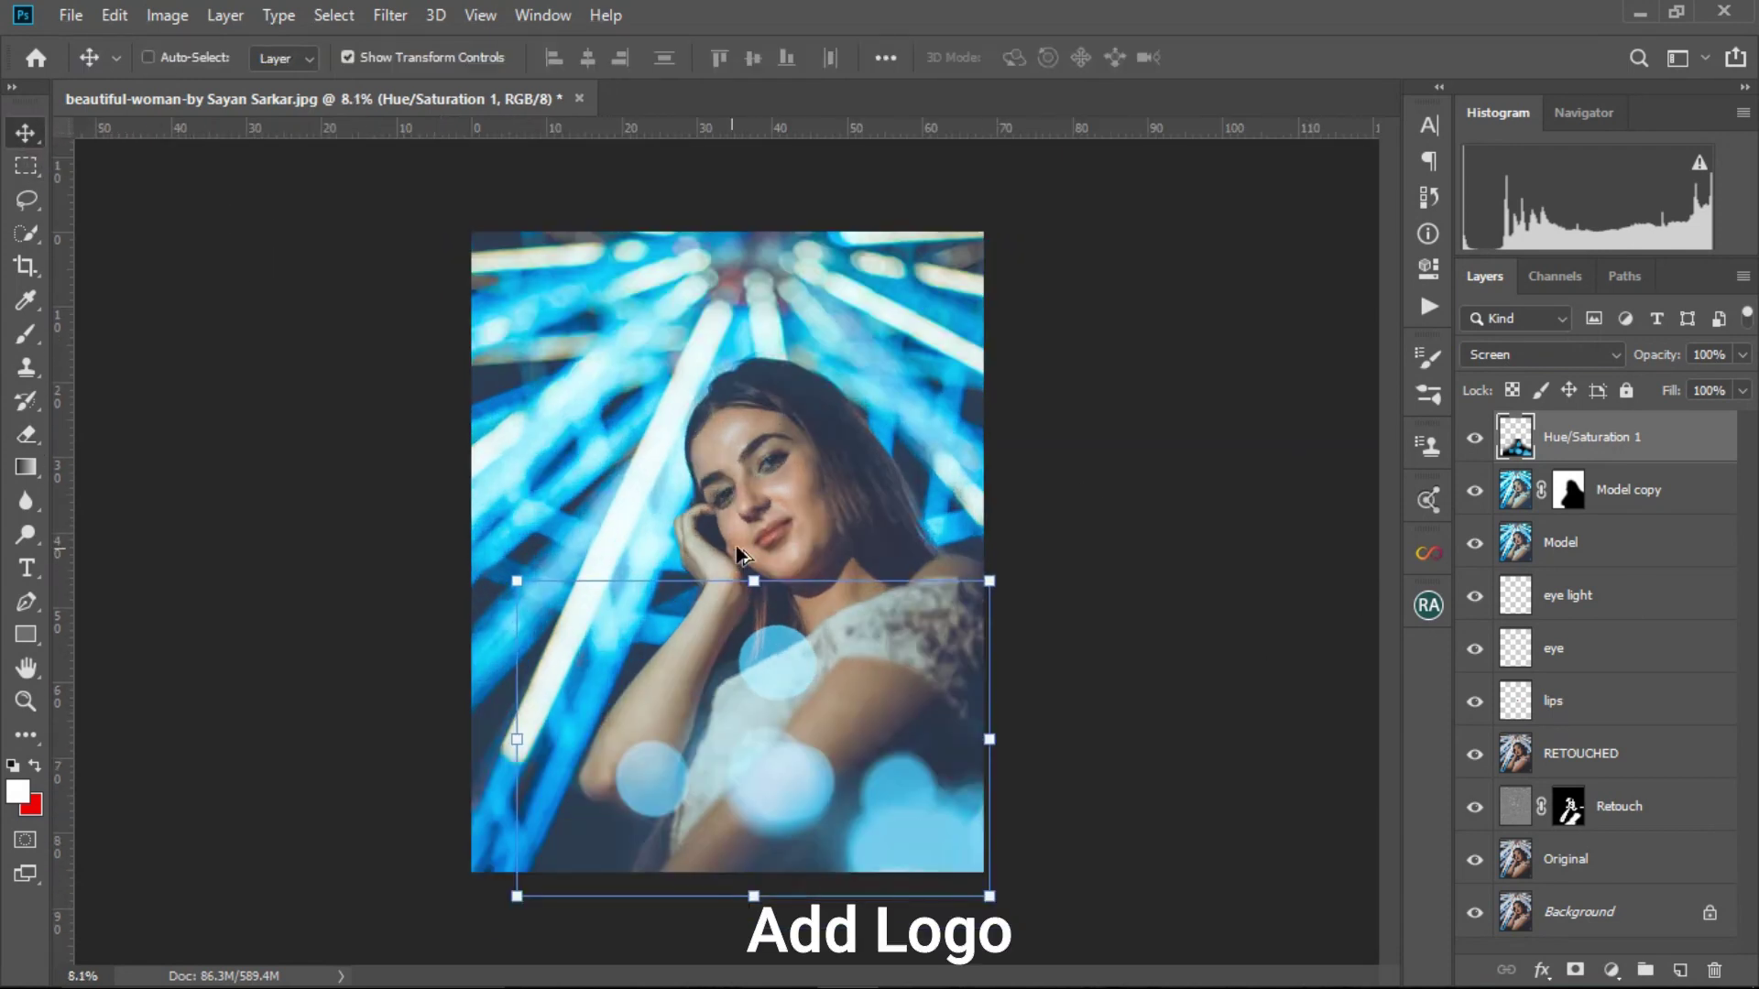
left_click(29, 165)
scroll(825, 522, "down", 5)
scroll(874, 530, "up", 6)
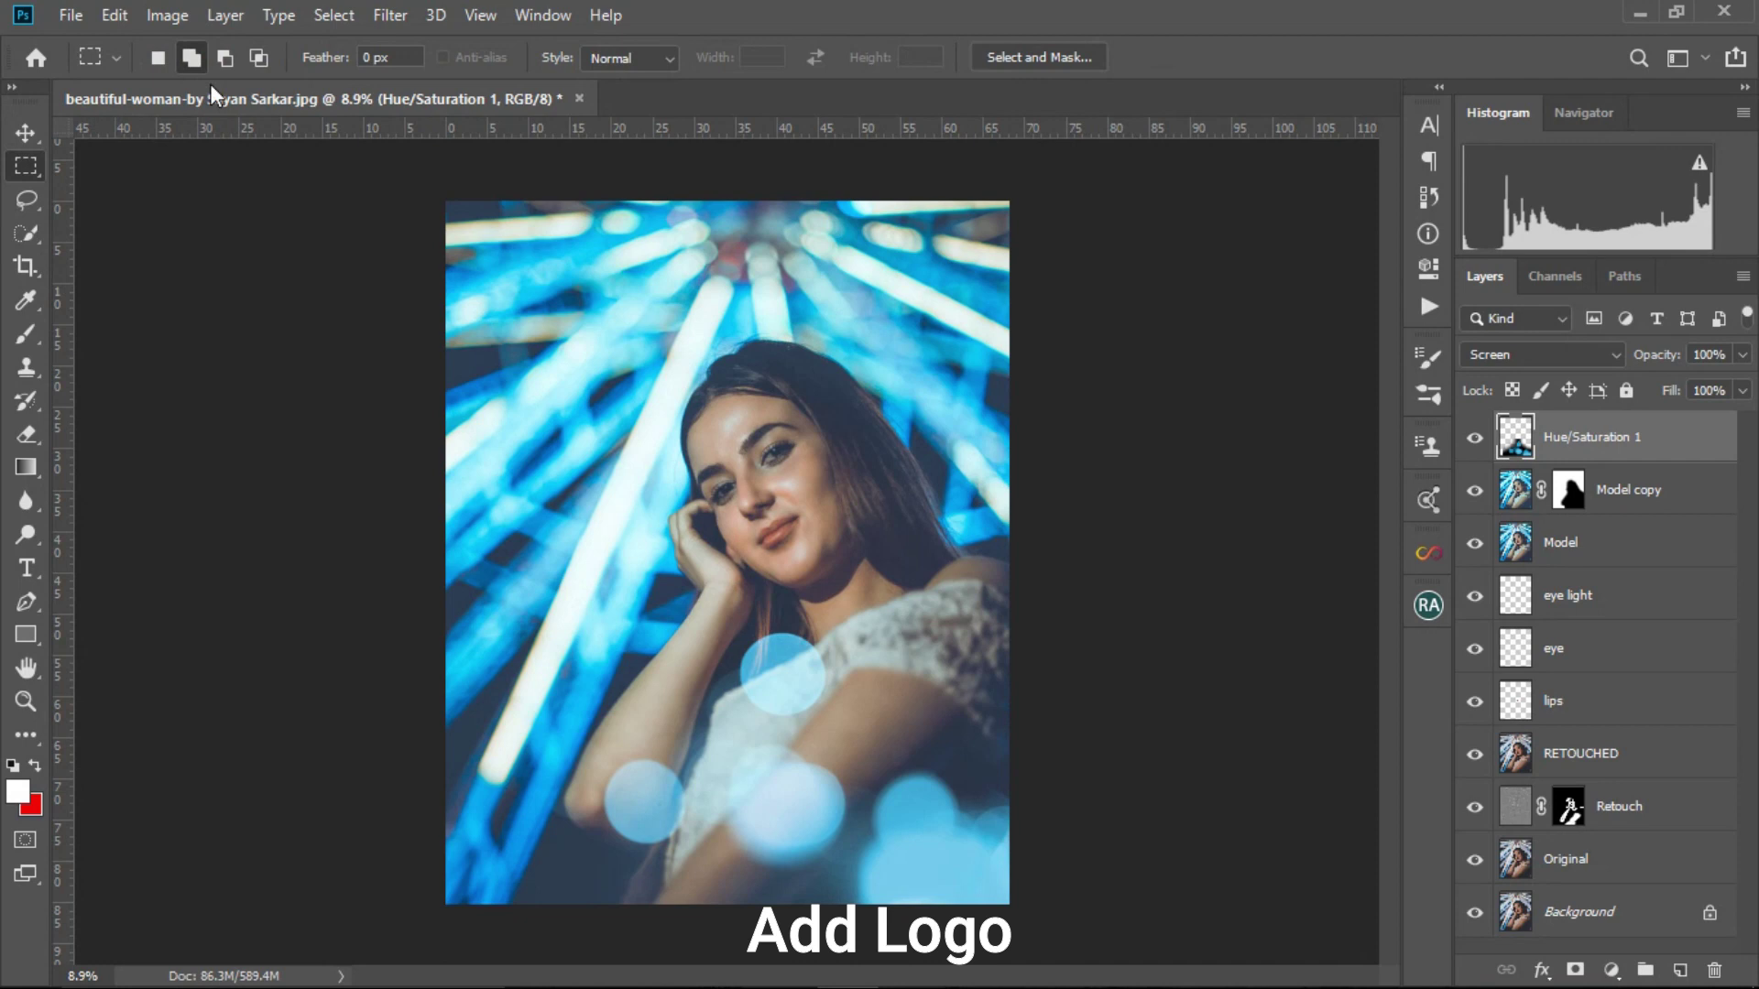
left_click(74, 15)
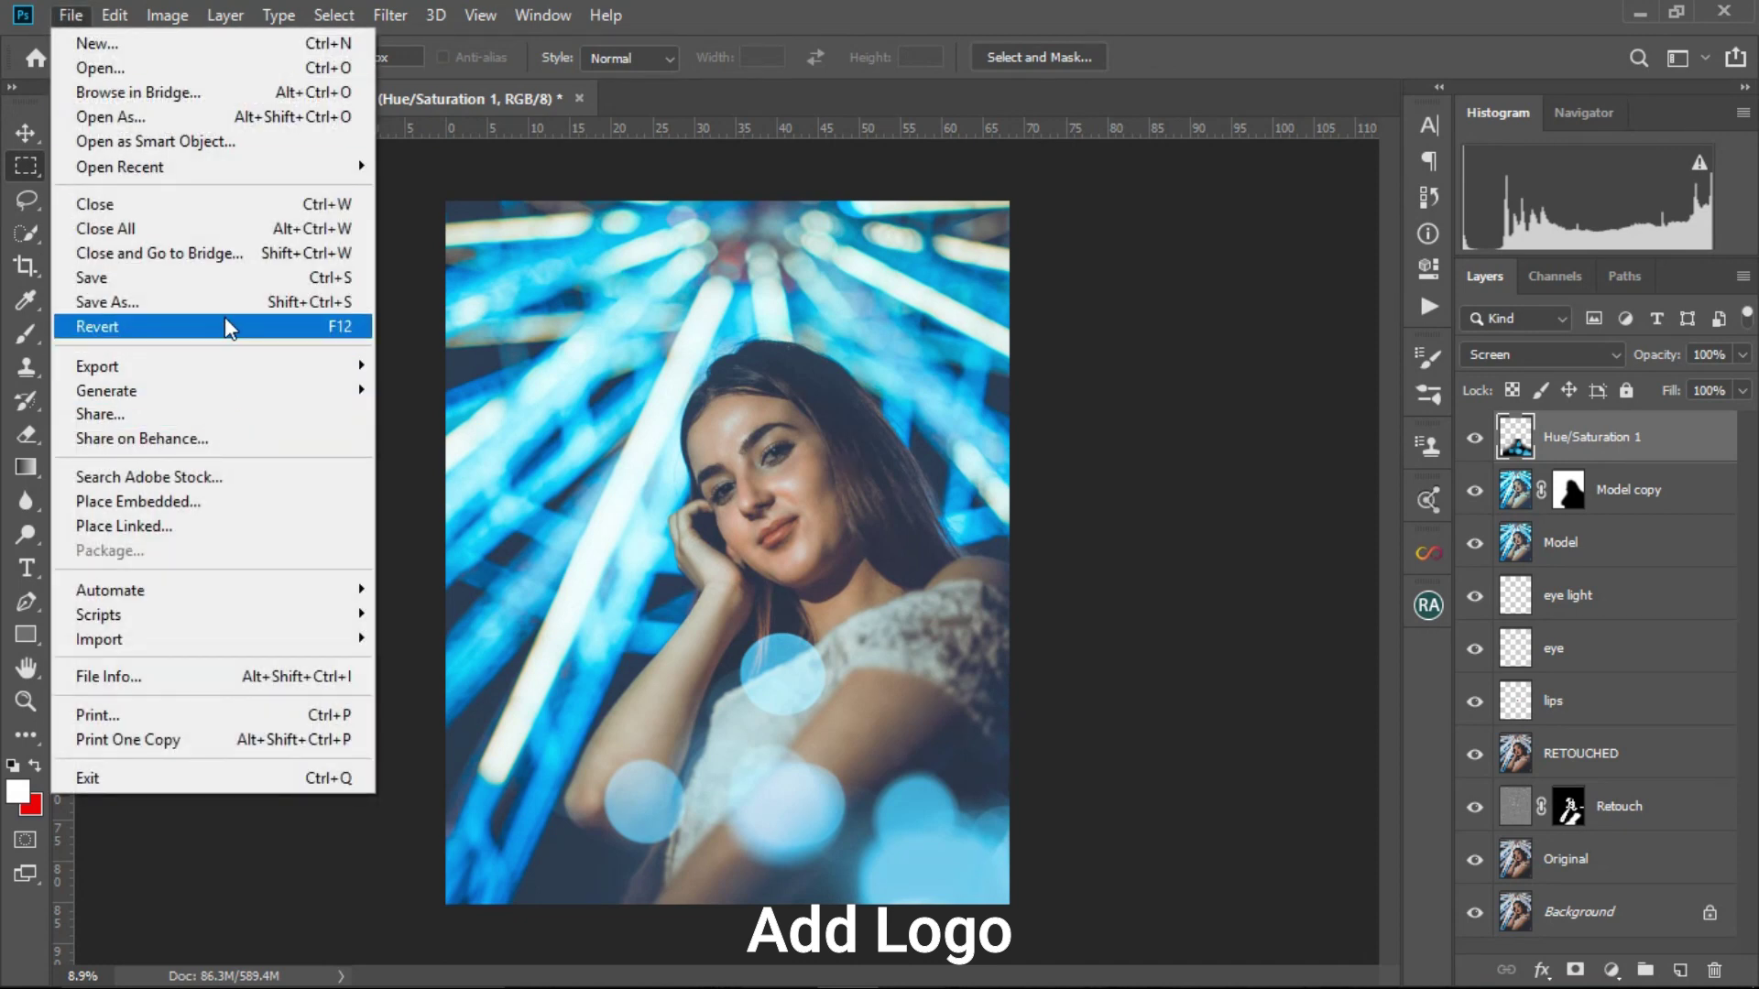
left_click(252, 506)
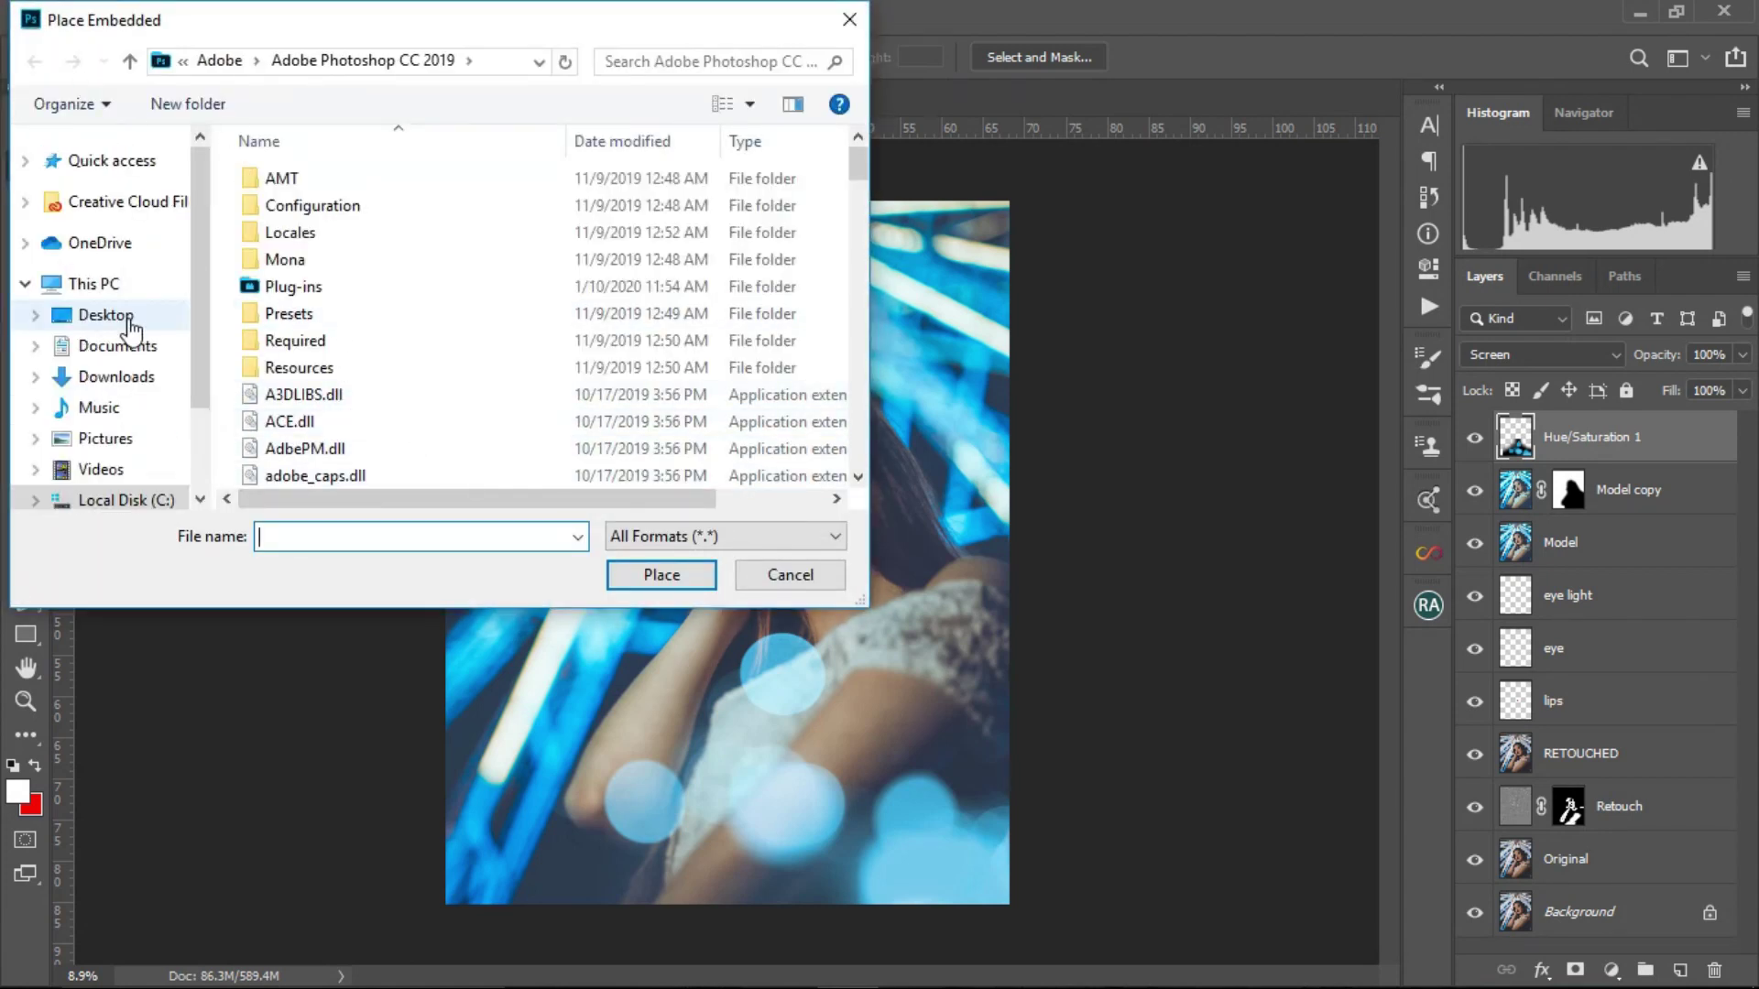
scroll(131, 326, "down", 2)
left_click(129, 396)
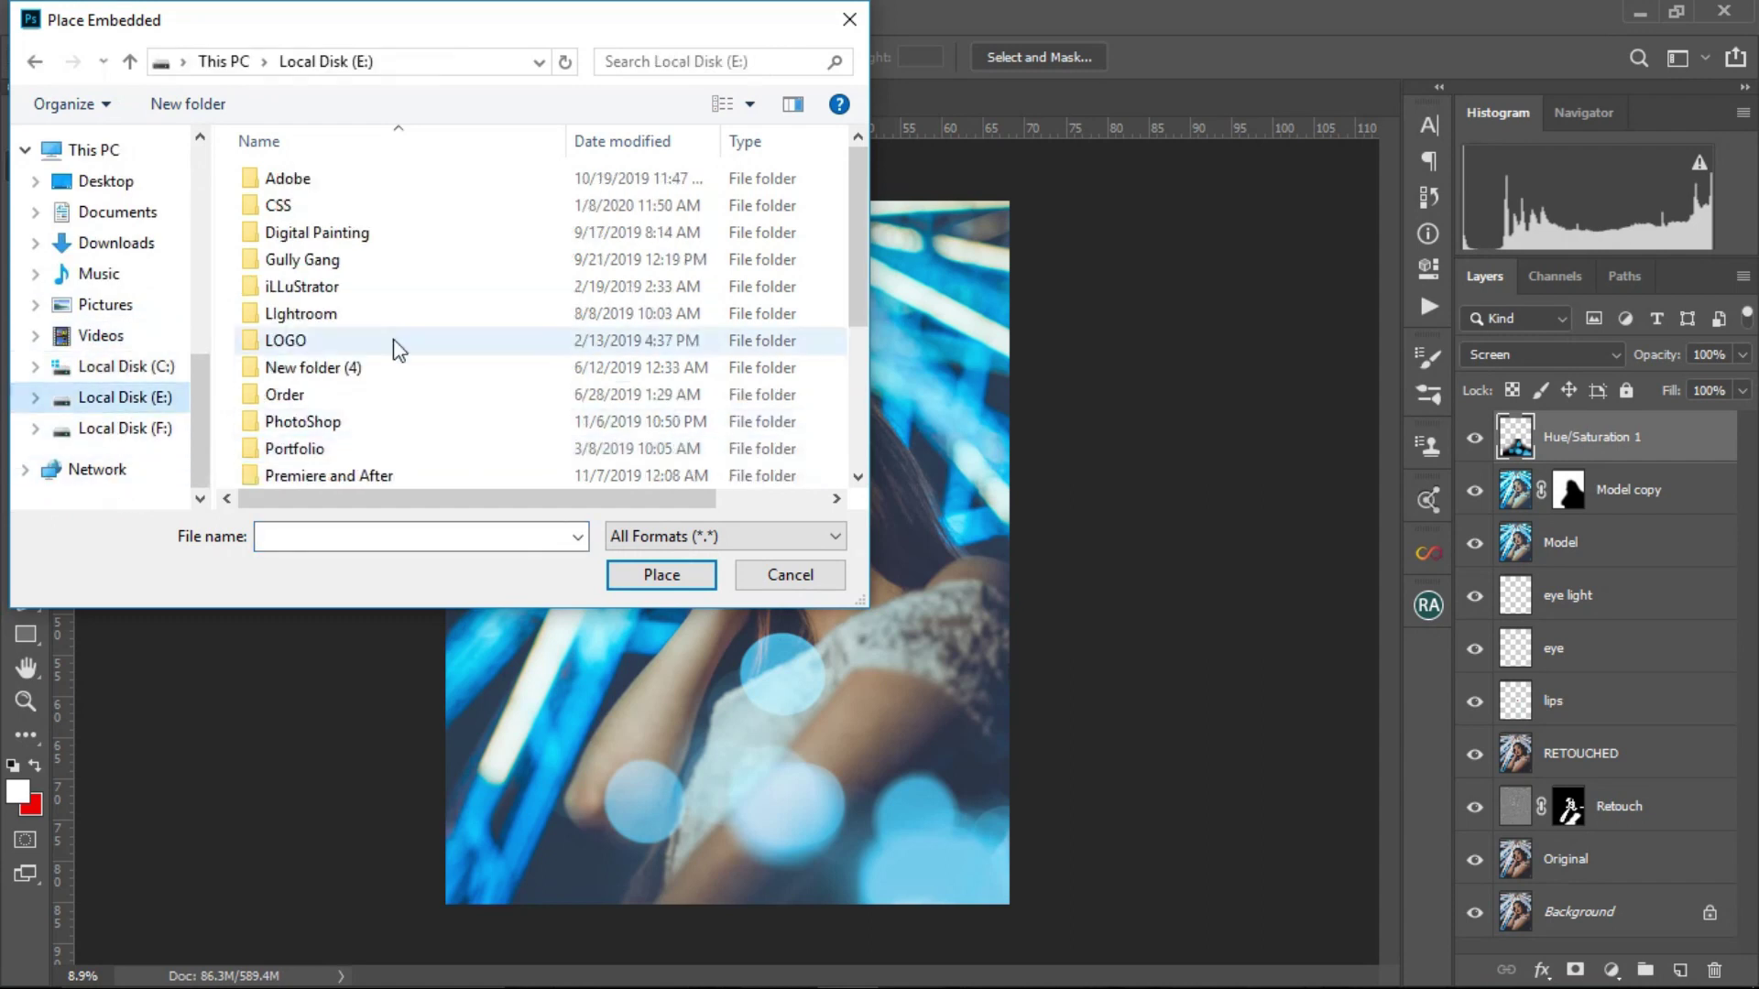
double_click(384, 340)
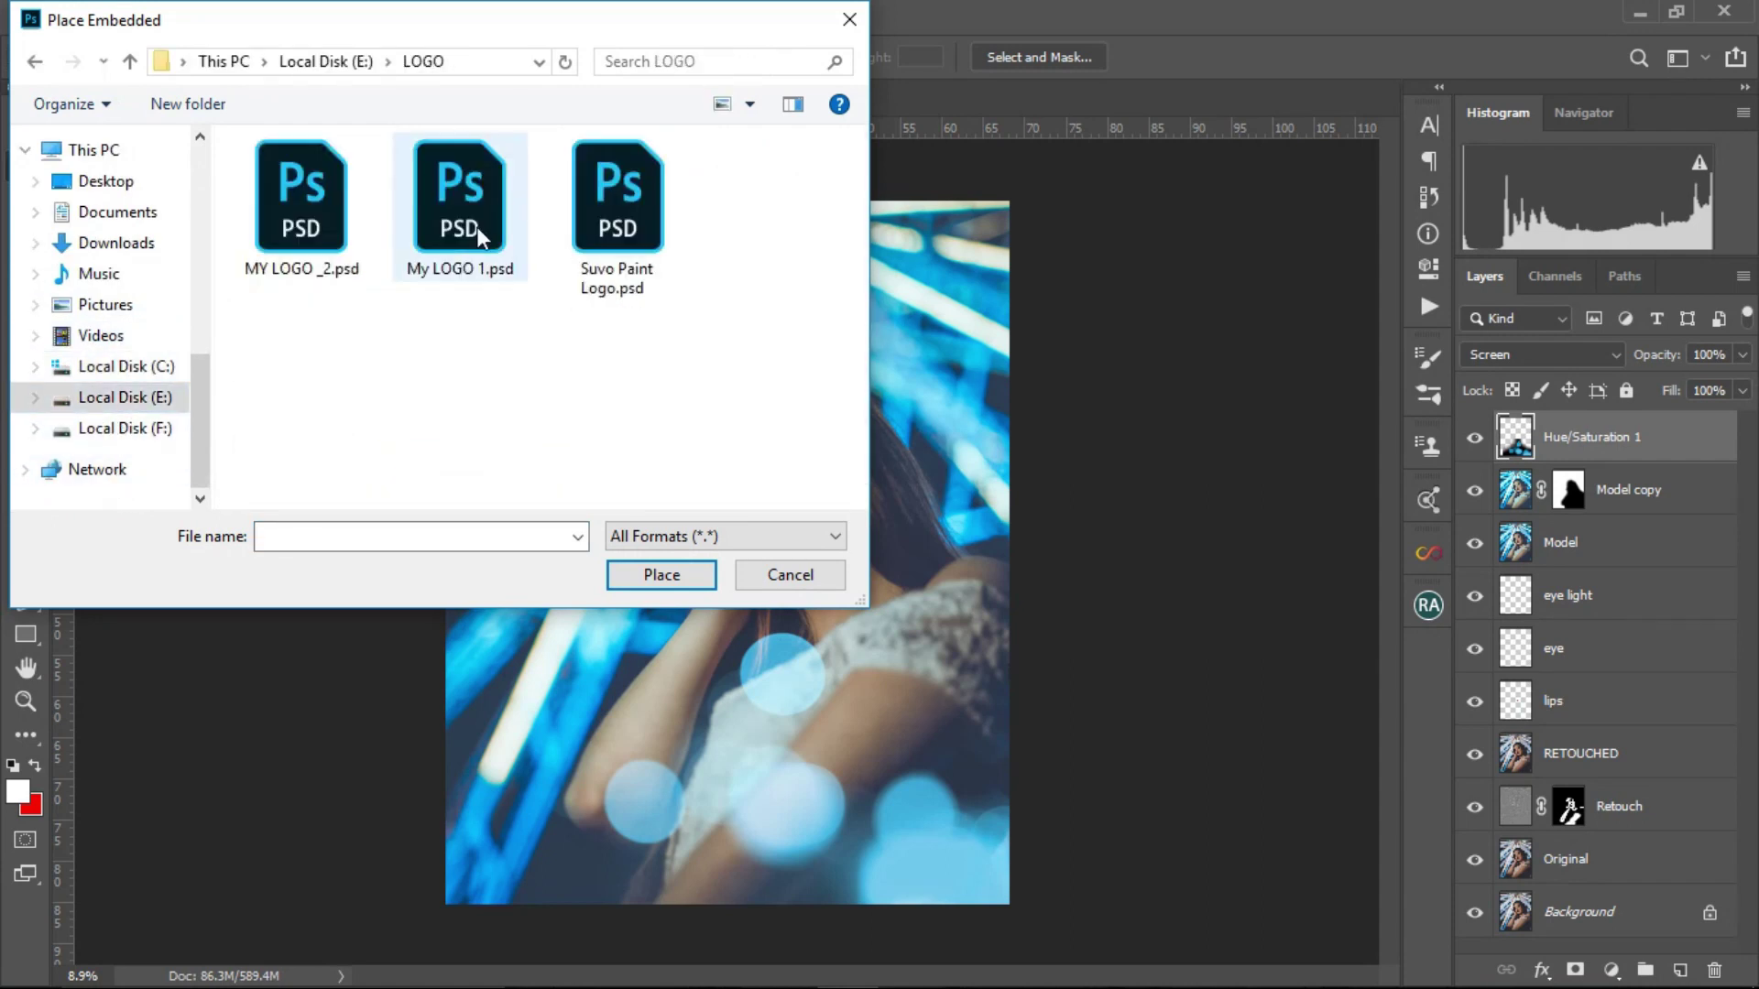
left_click(476, 227)
left_click(673, 575)
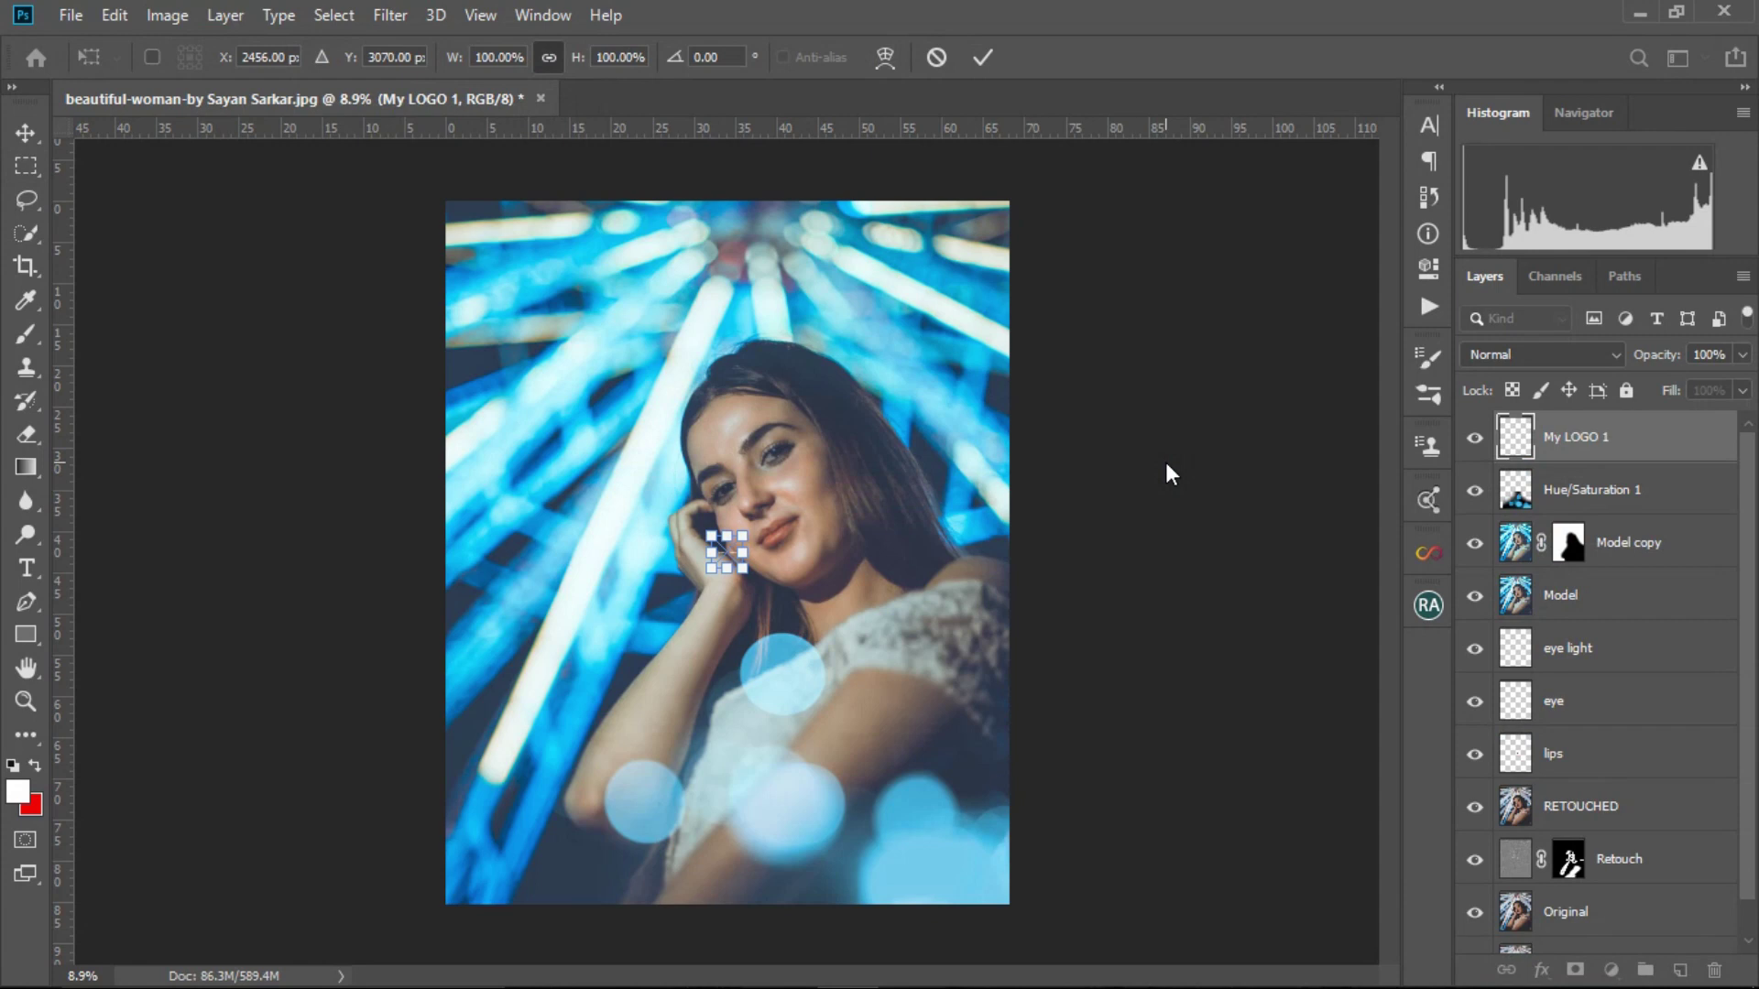
- Scale the placed logo to about 1205% and centre its text line near the photo's lower edge
scroll(619, 550, "up", 2)
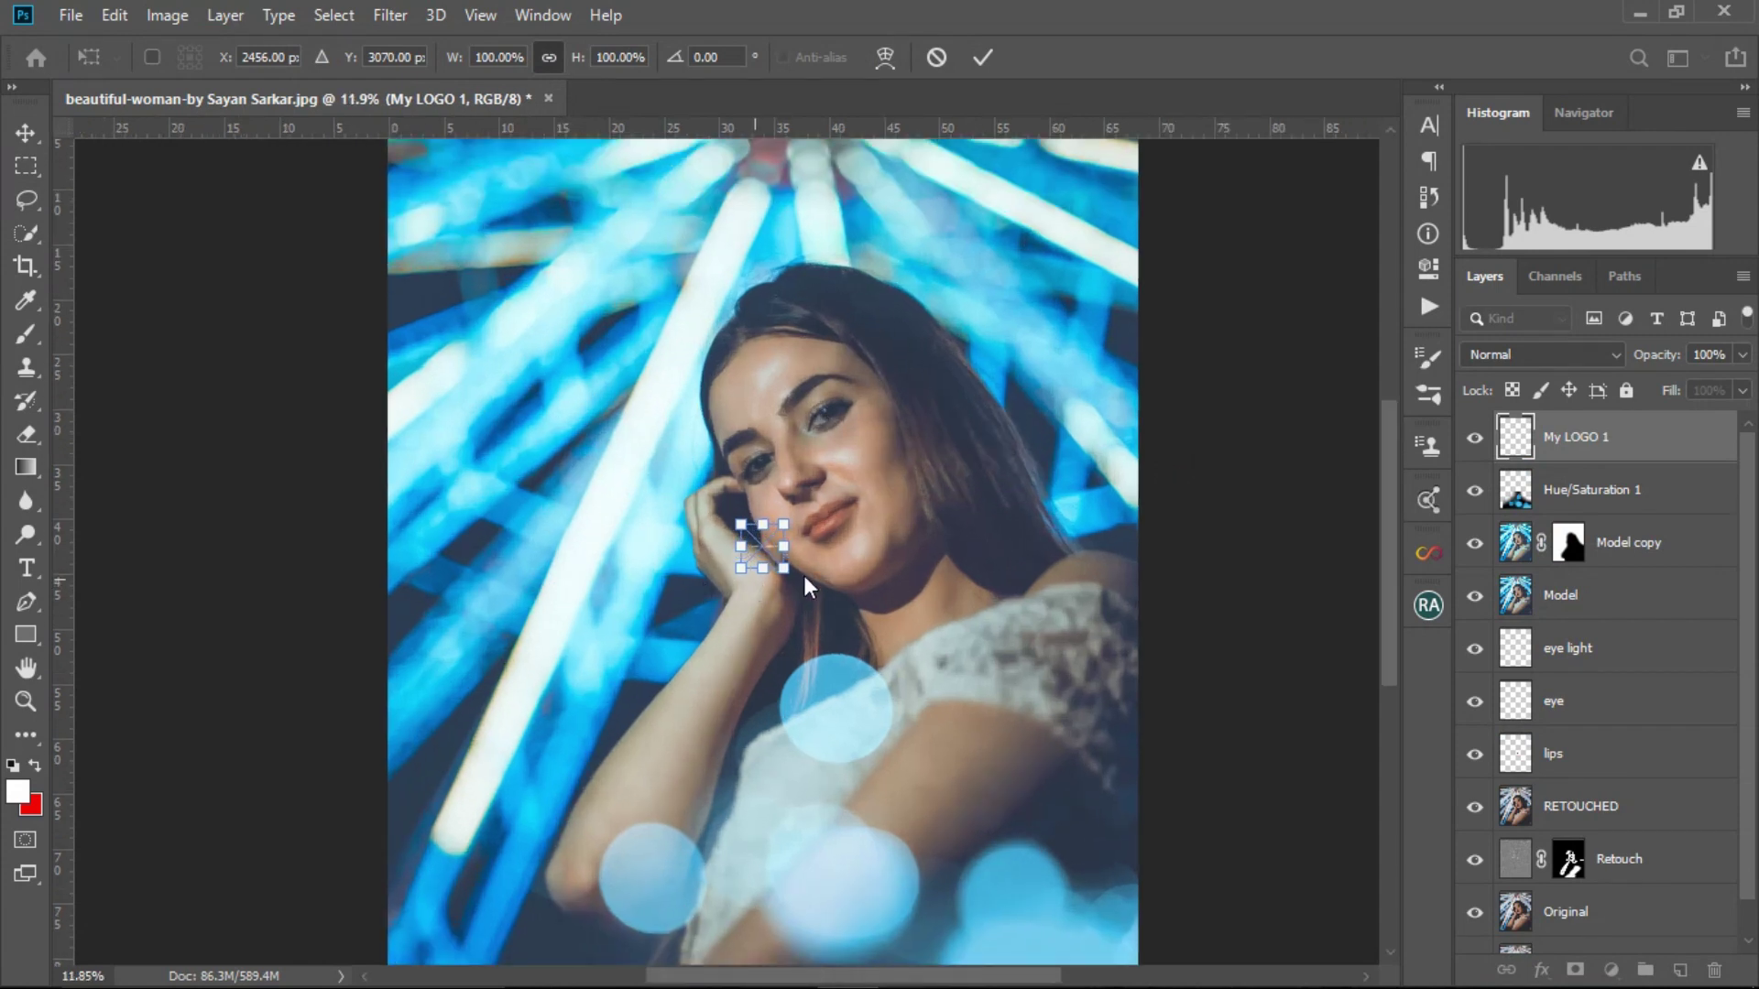
left_click_drag(785, 567, 1044, 825)
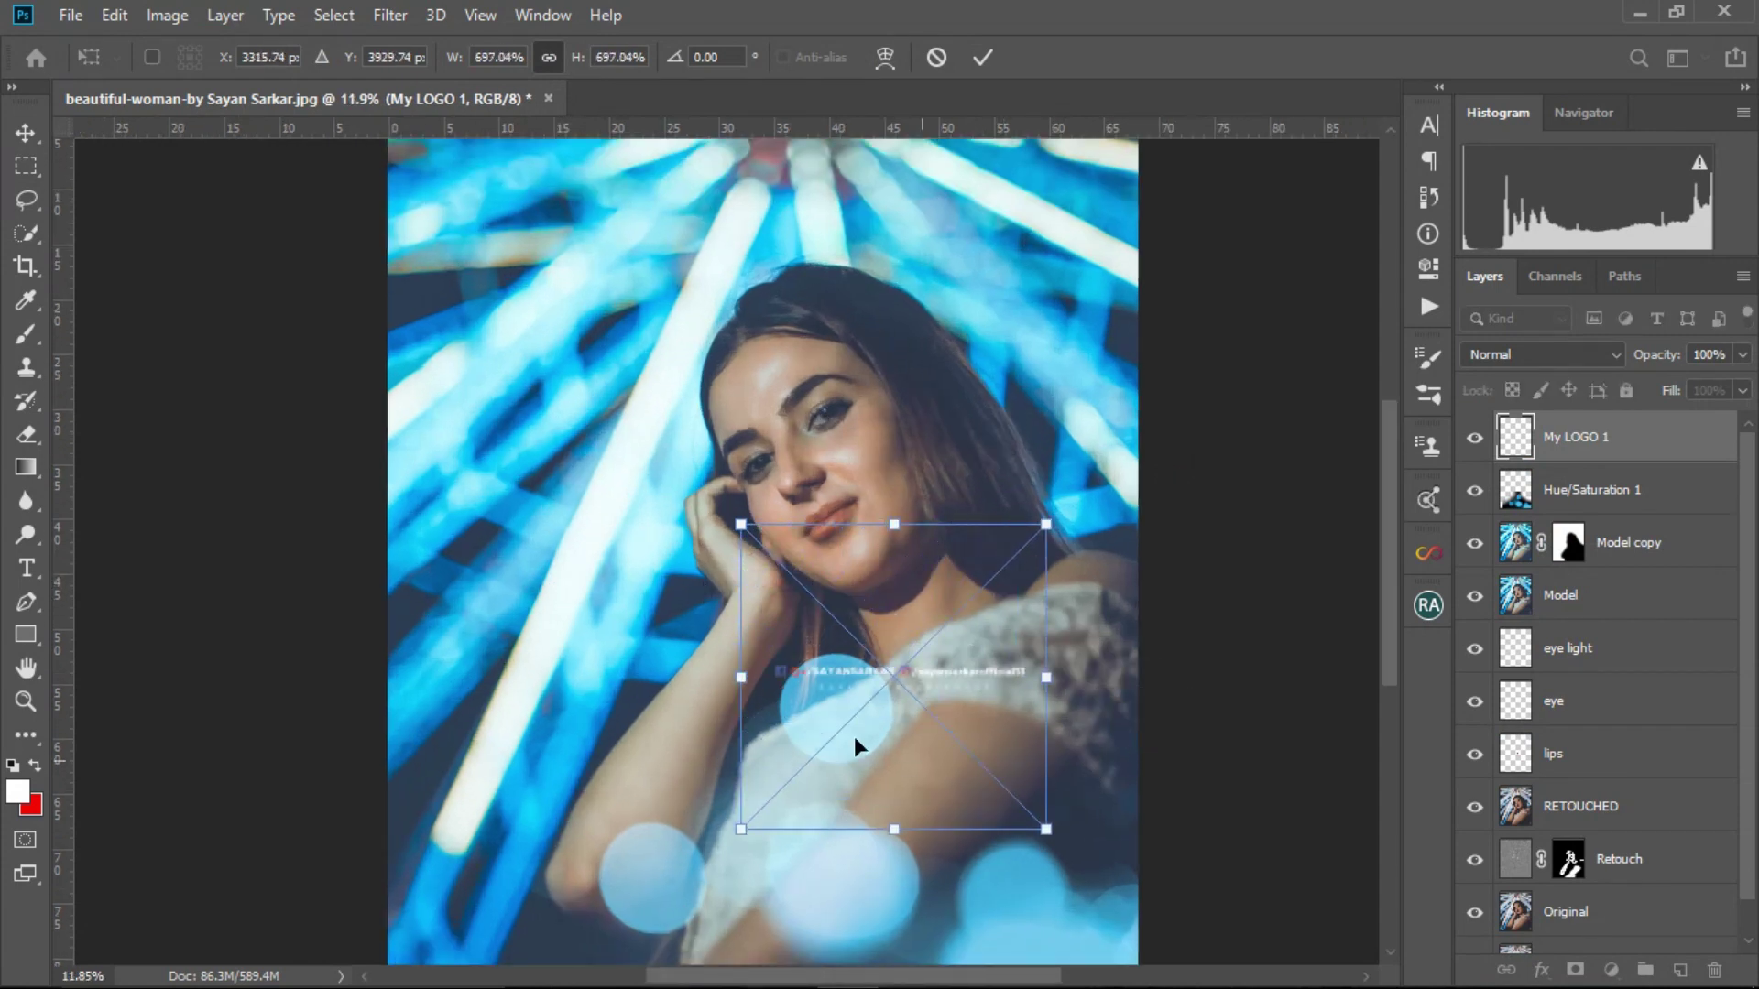
scroll(842, 647, "down", 3)
left_click_drag(804, 635, 730, 822)
left_click_drag(831, 740, 964, 607)
left_click_drag(883, 704, 805, 777)
left_click_drag(897, 666, 915, 647)
left_click_drag(814, 719, 805, 728)
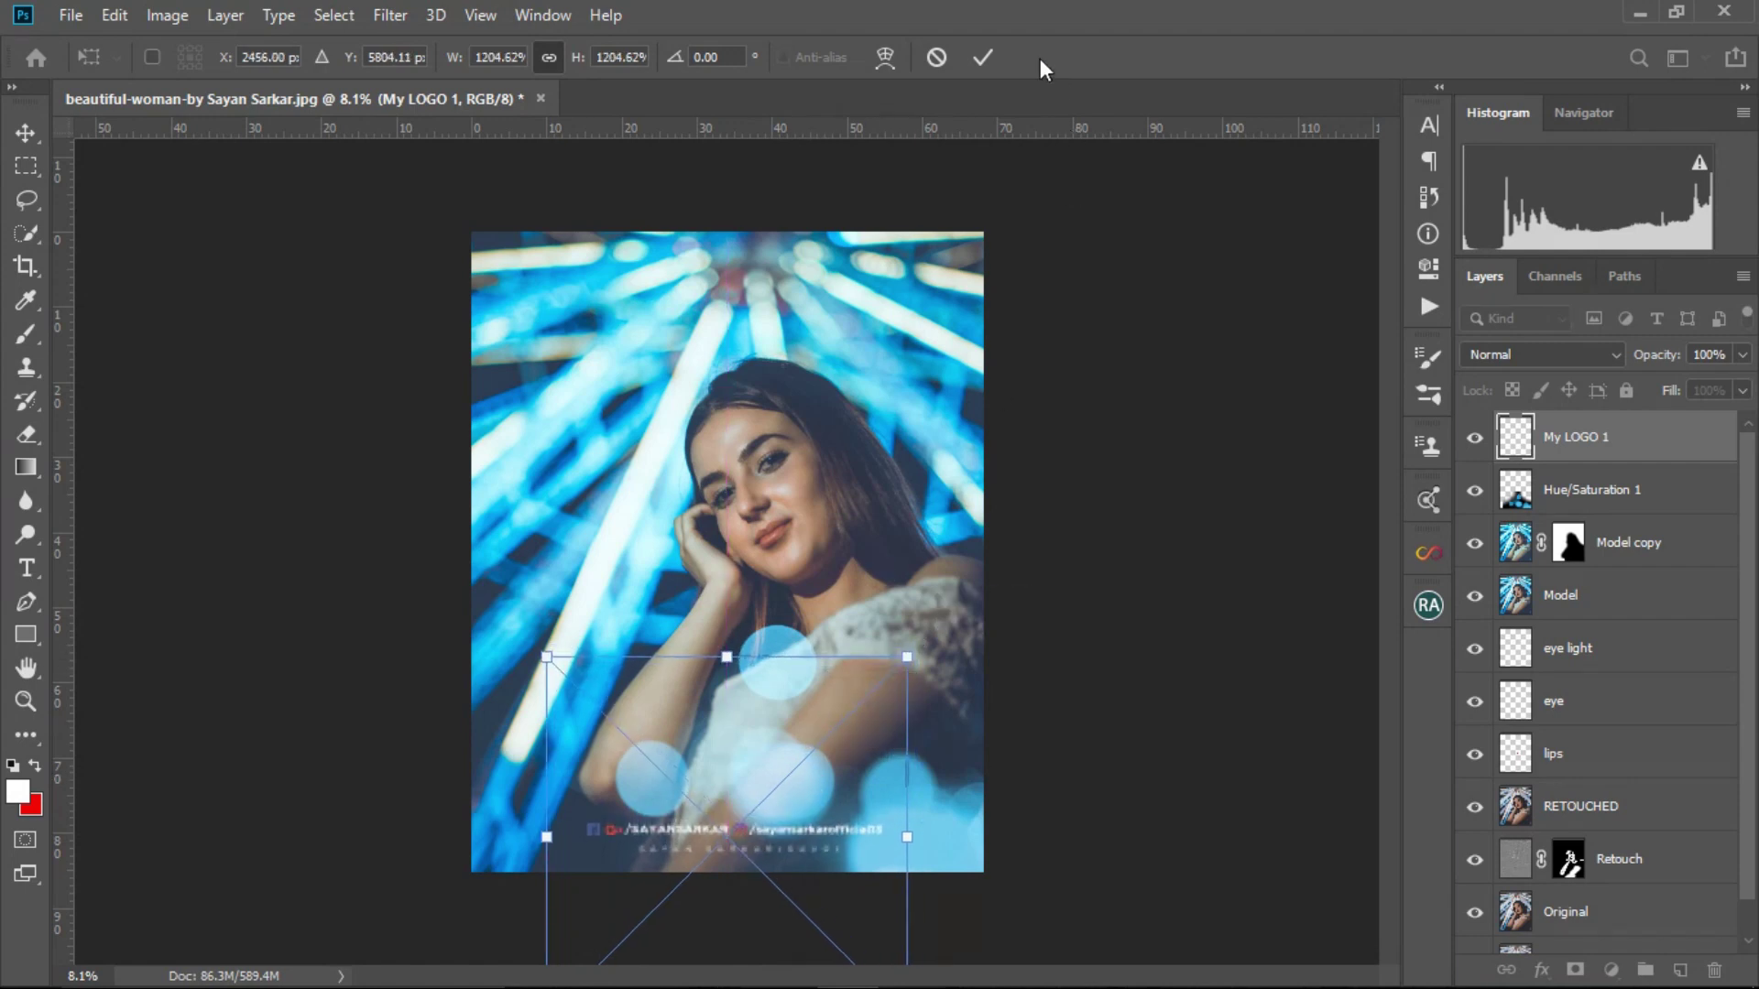
left_click(983, 57)
- Place MY LOGO _2.psd as an embedded object, scaled to about 779% in the photo's upper-left corner
key("m")
left_click(71, 15)
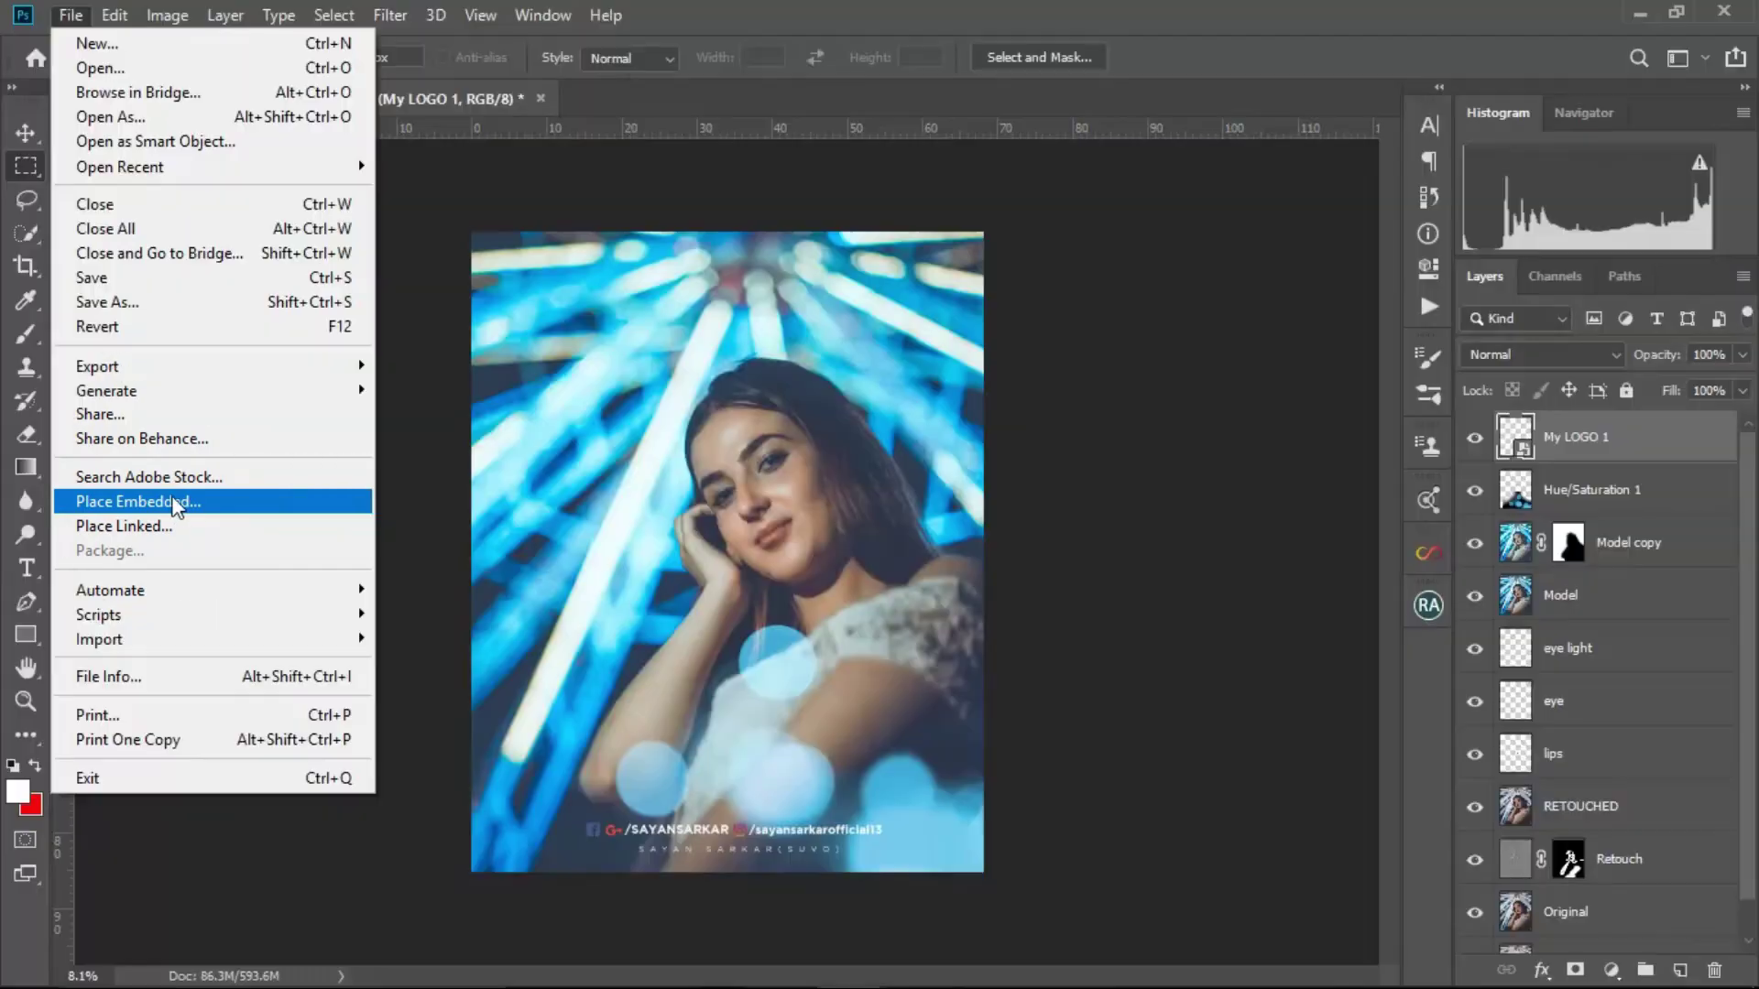
left_click(170, 502)
left_click(651, 573)
mouse_move(529, 245)
left_mouse_down()
mouse_move(938, 246)
mouse_move(529, 237)
left_mouse_up()
left_click_drag(608, 343, 684, 420)
left_click_drag(543, 260, 532, 238)
left_click(983, 57)
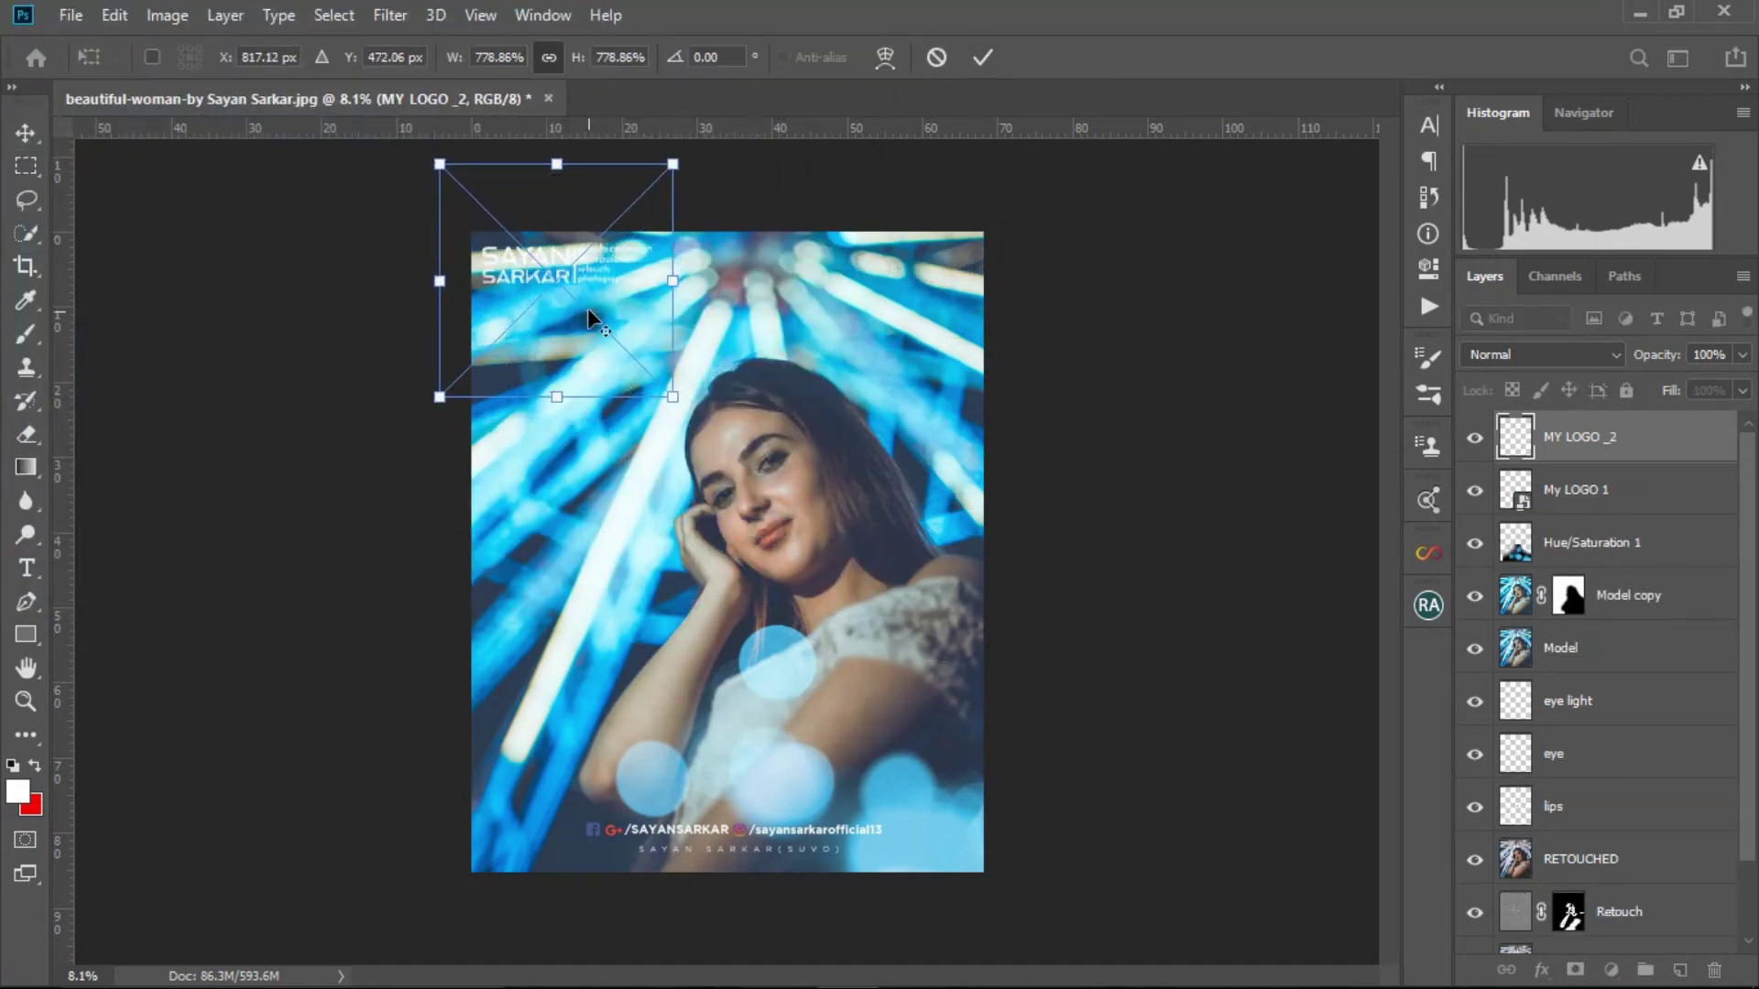
- Inspect the finished portrait with both logos at several magnifications
scroll(631, 286, "up", 5)
scroll(632, 286, "down", 5)
scroll(631, 286, "up", 3)
scroll(631, 286, "down", 4)
scroll(739, 263, "up", 1)
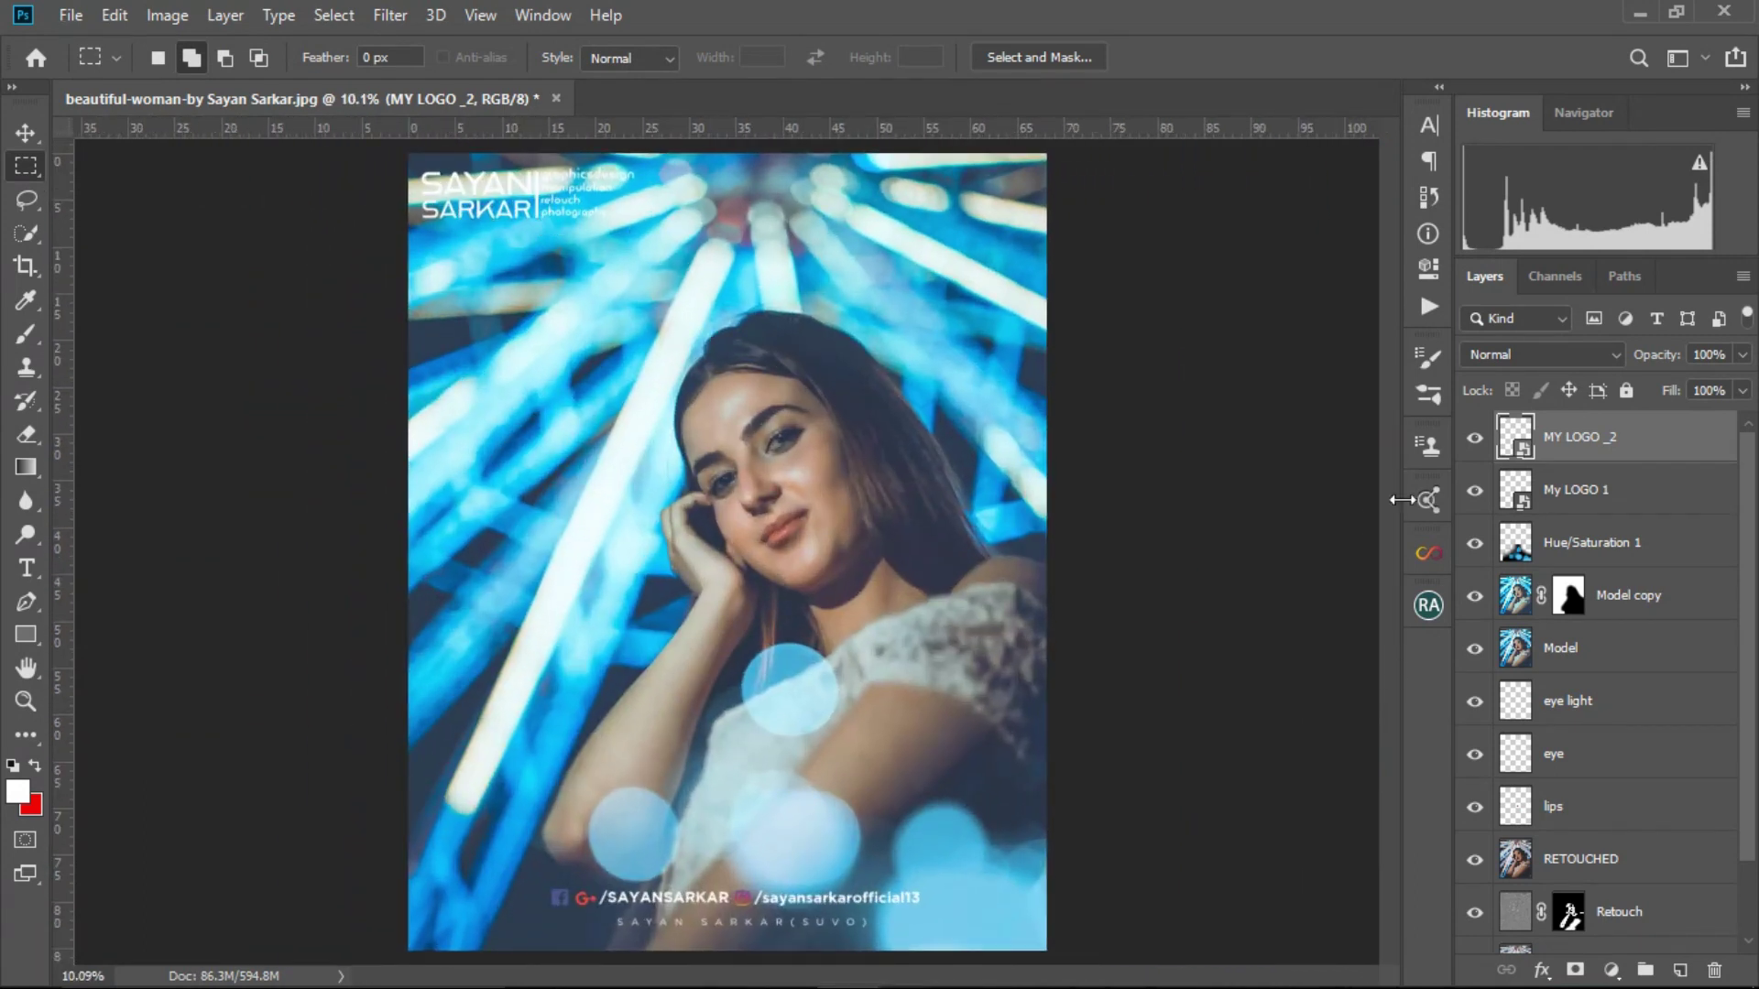
scroll(702, 654, "up", 2)
scroll(701, 654, "down", 3)
scroll(702, 655, "up", 2)
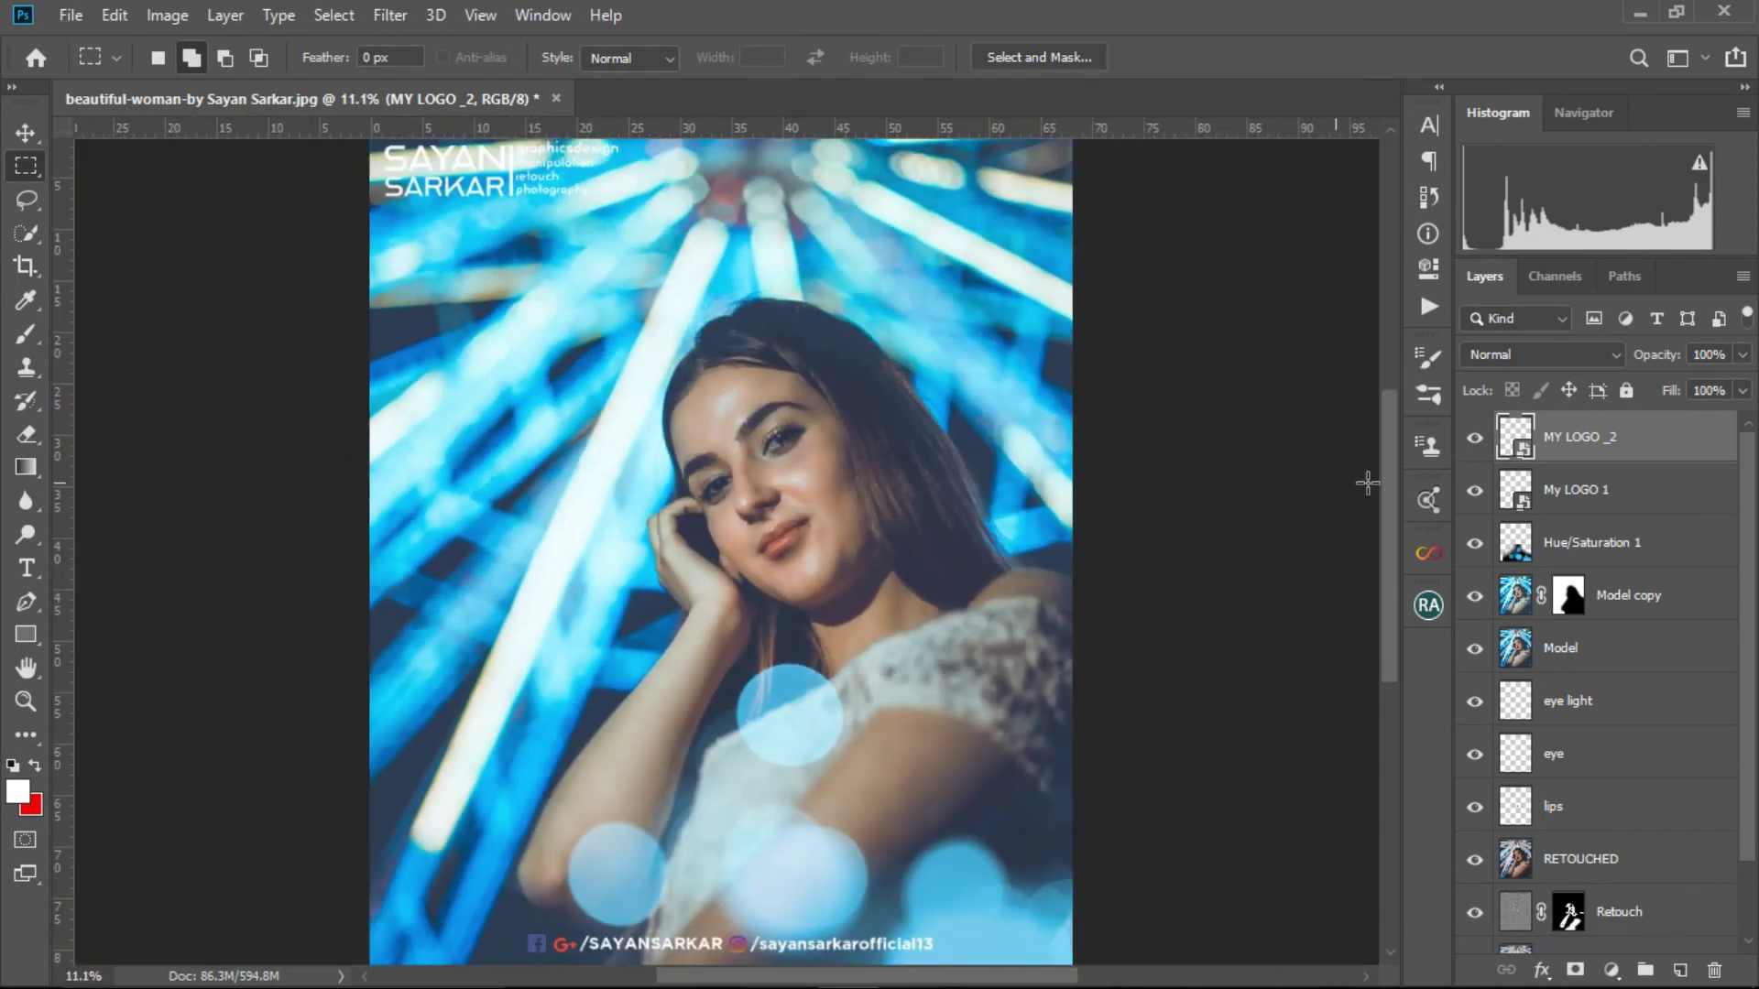
scroll(831, 387, "down", 1)
scroll(641, 399, "up", 1)
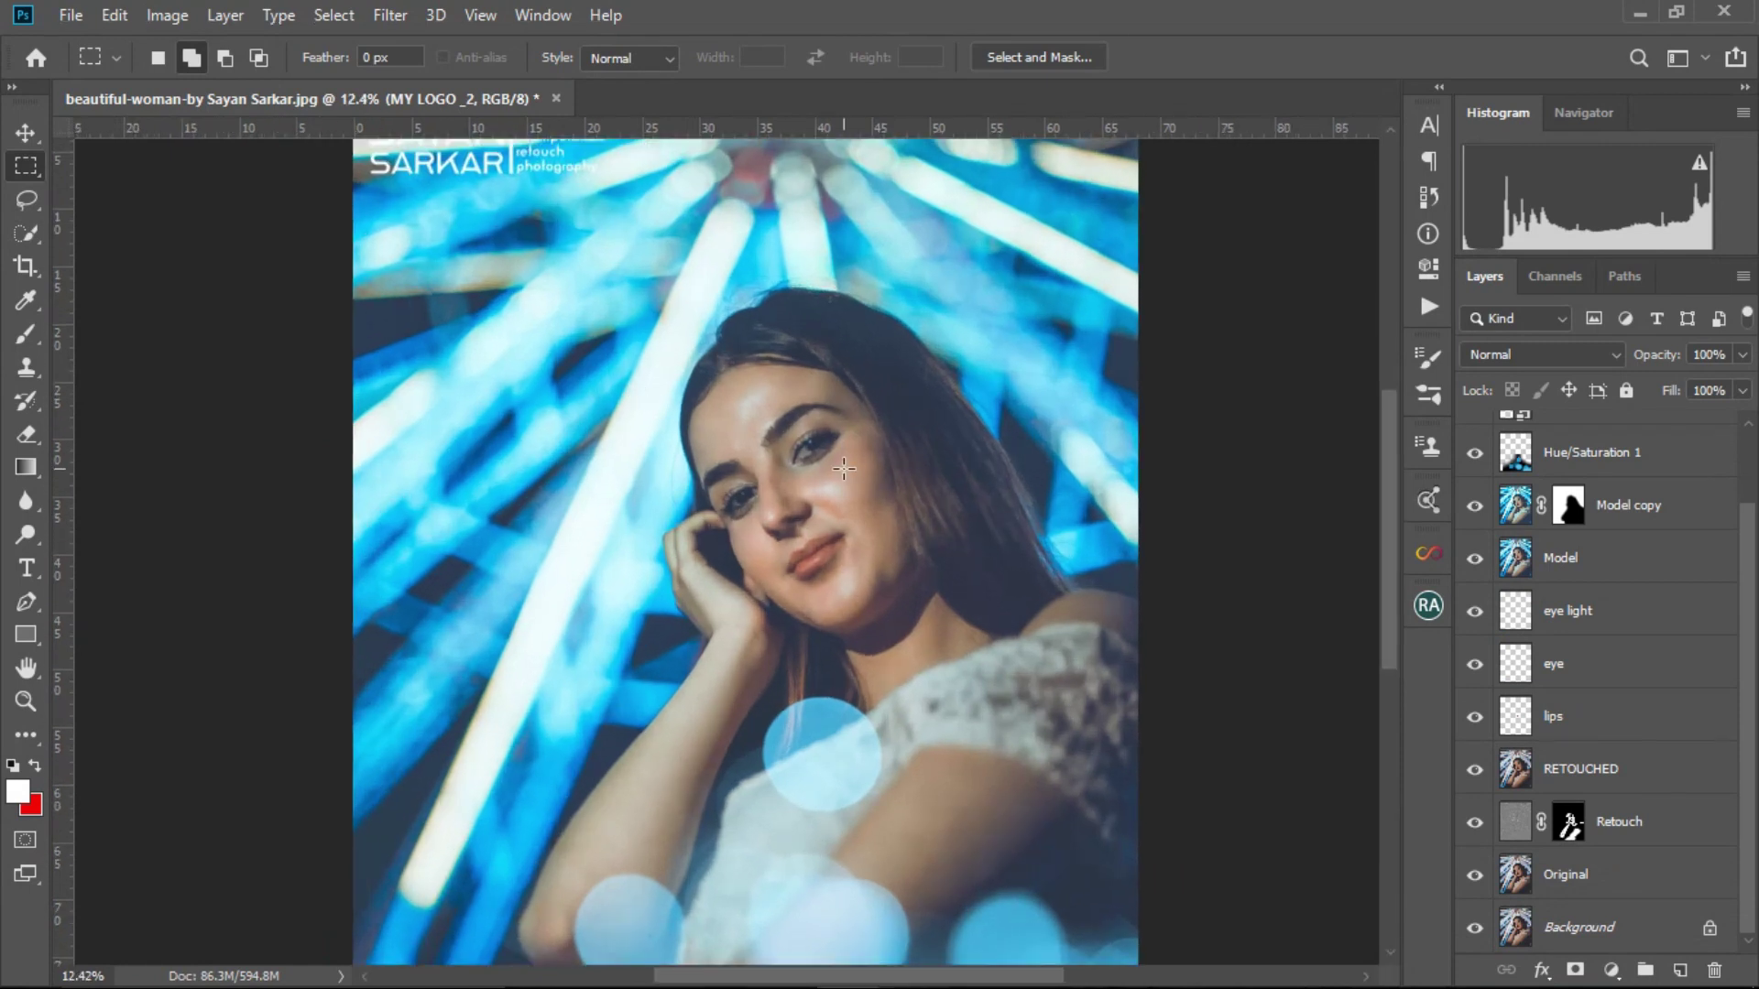
- Compare the original Background layer alone with the full edit, and leave all layers shown
left_click(1474, 928, "alt")
left_click(1474, 929, "alt")
left_click(1474, 929, "alt")
left_click(1474, 929, "alt")
left_click(1474, 929, "alt")
left_click(1472, 928)
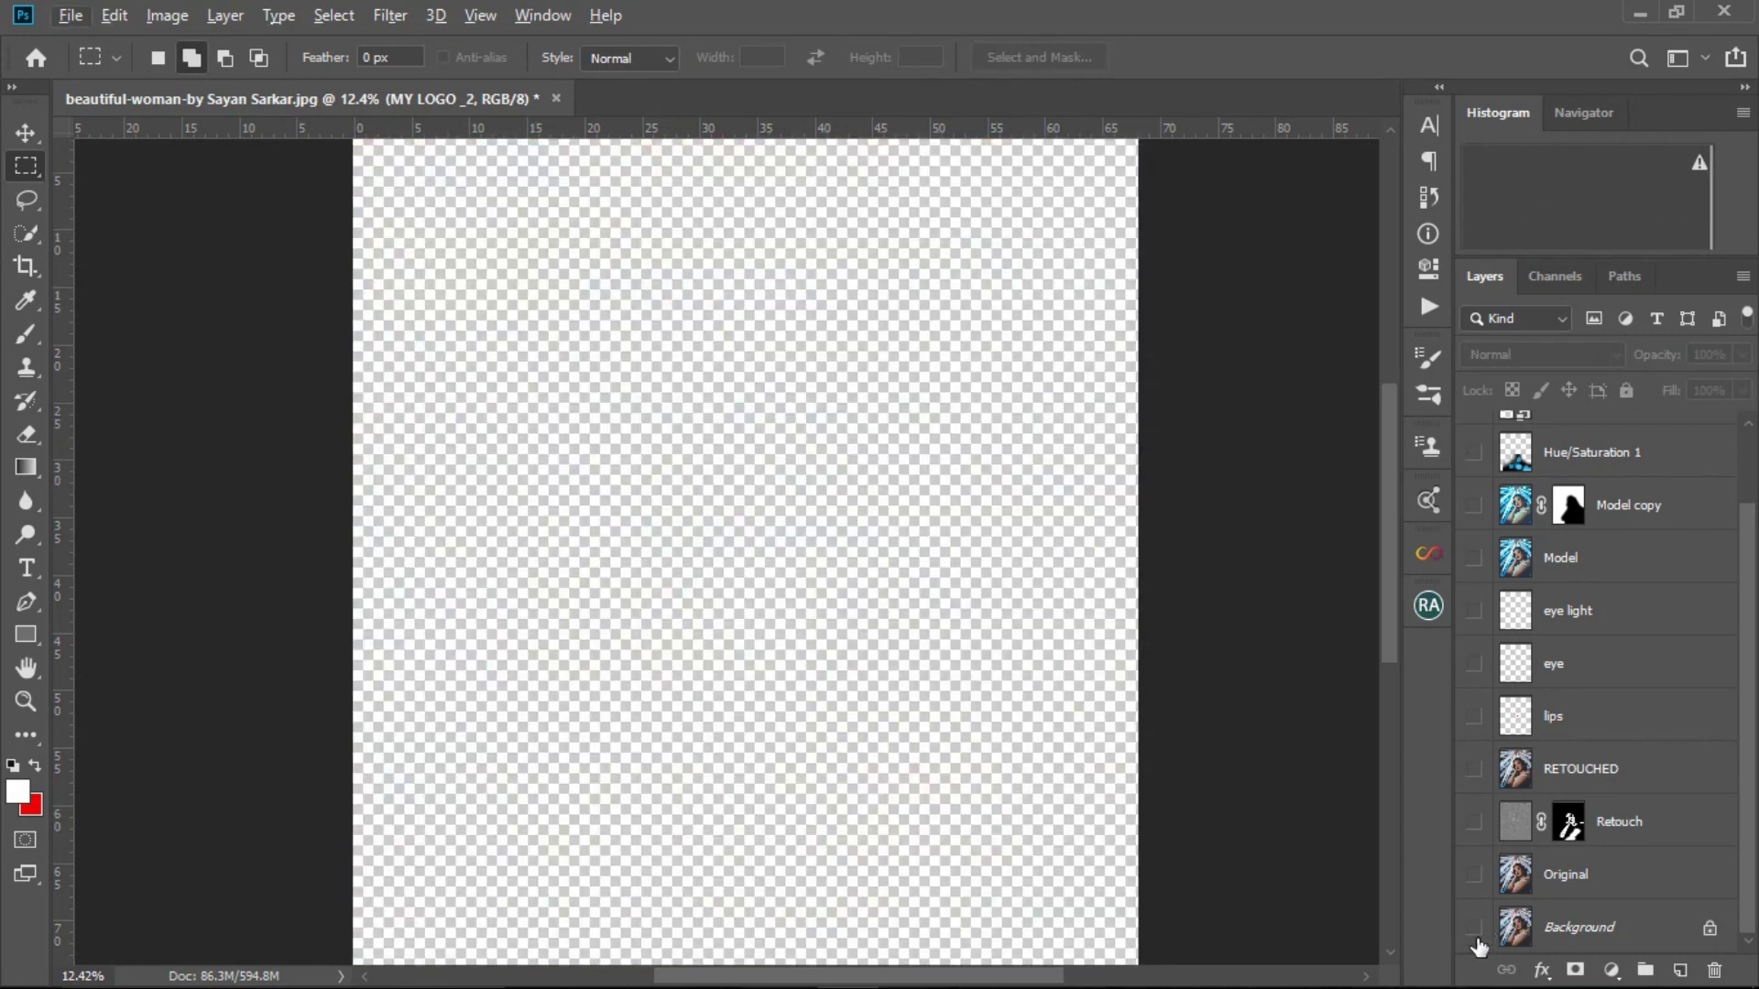
left_click_drag(1479, 946, 1466, 293)
- Compare the original Background layer with the full edit on the woman's face and over the whole photo
scroll(797, 545, "up", 5)
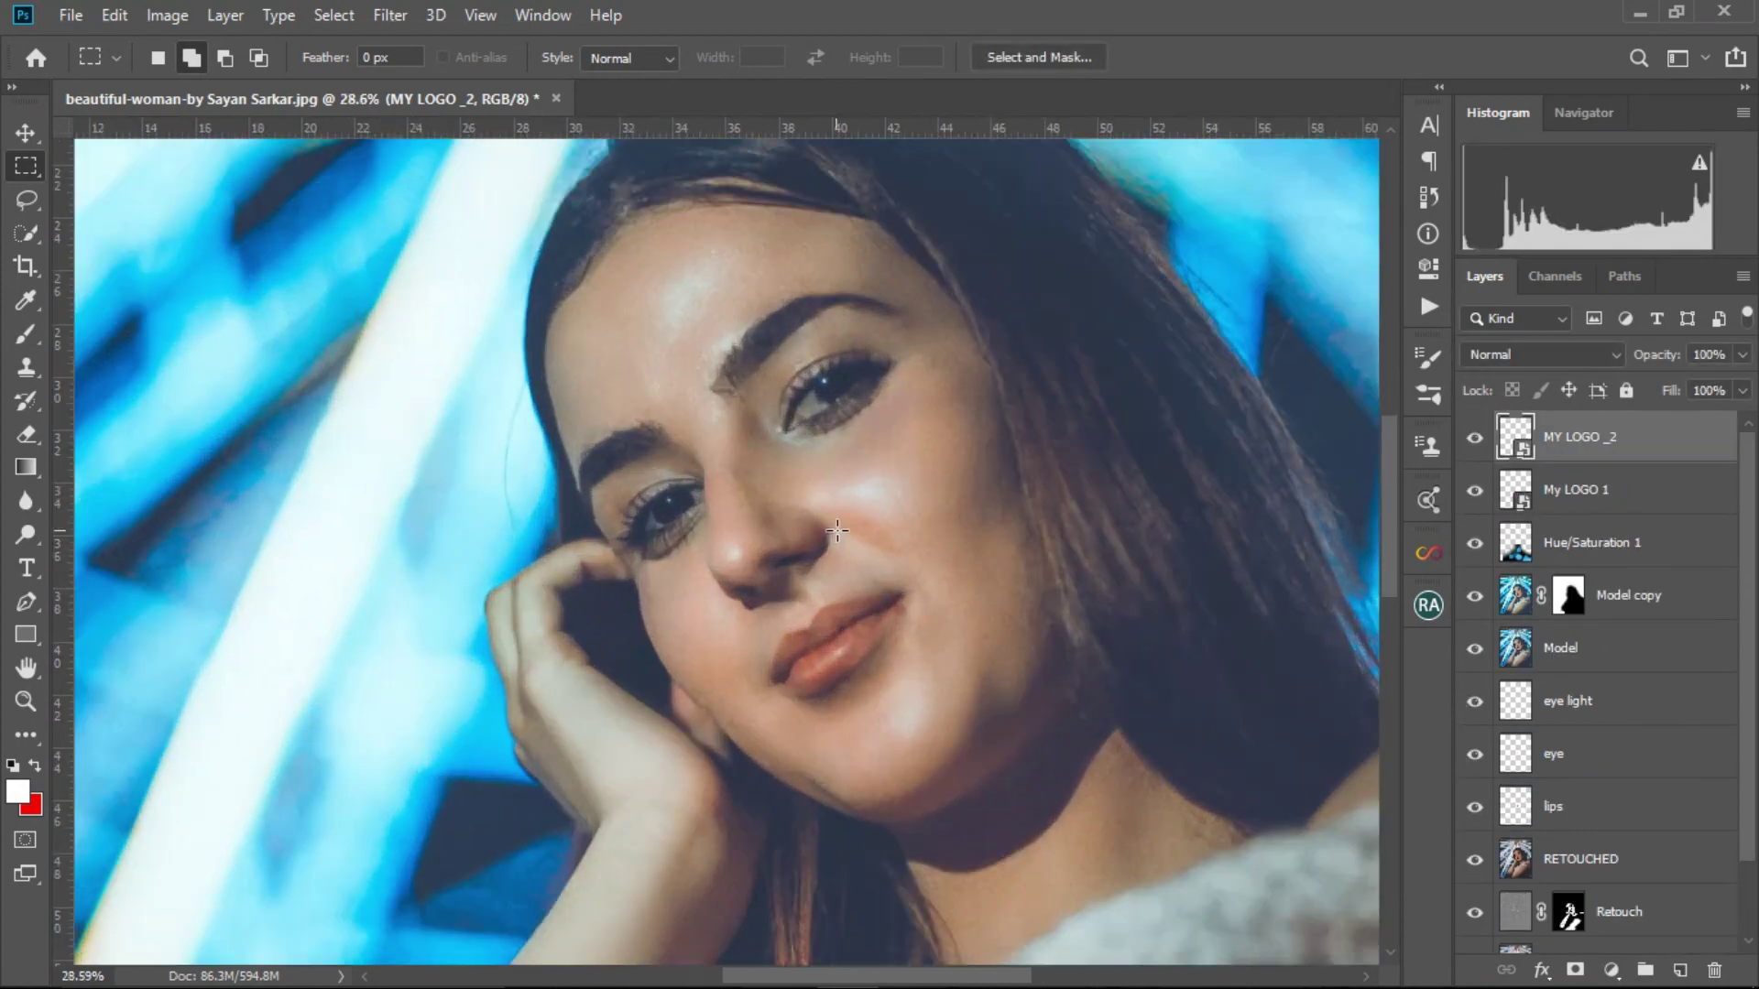
scroll(1480, 900, "down", 2)
left_click(1475, 929, "alt")
left_click(1475, 929, "alt")
left_click(1475, 929, "alt")
left_click(1475, 929, "alt")
left_click(1475, 929, "alt")
left_click(1475, 929, "alt")
scroll(933, 625, "down", 5)
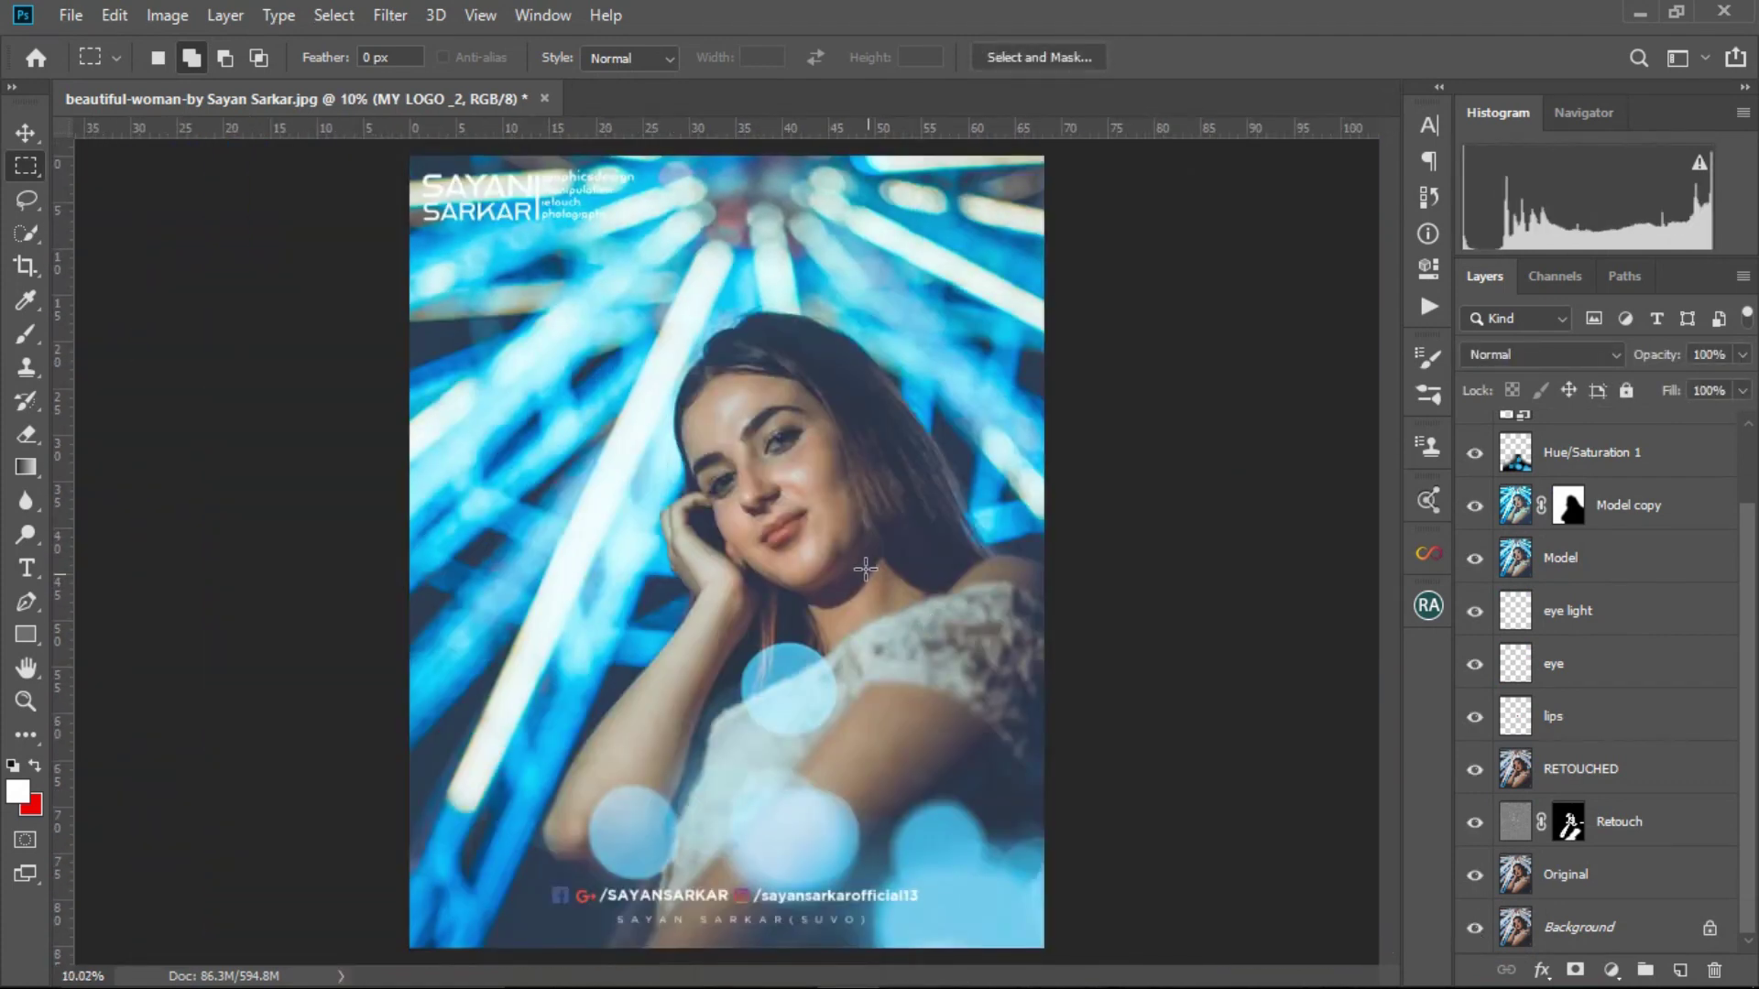
left_click(1475, 929, "alt")
left_click(1475, 929, "alt")
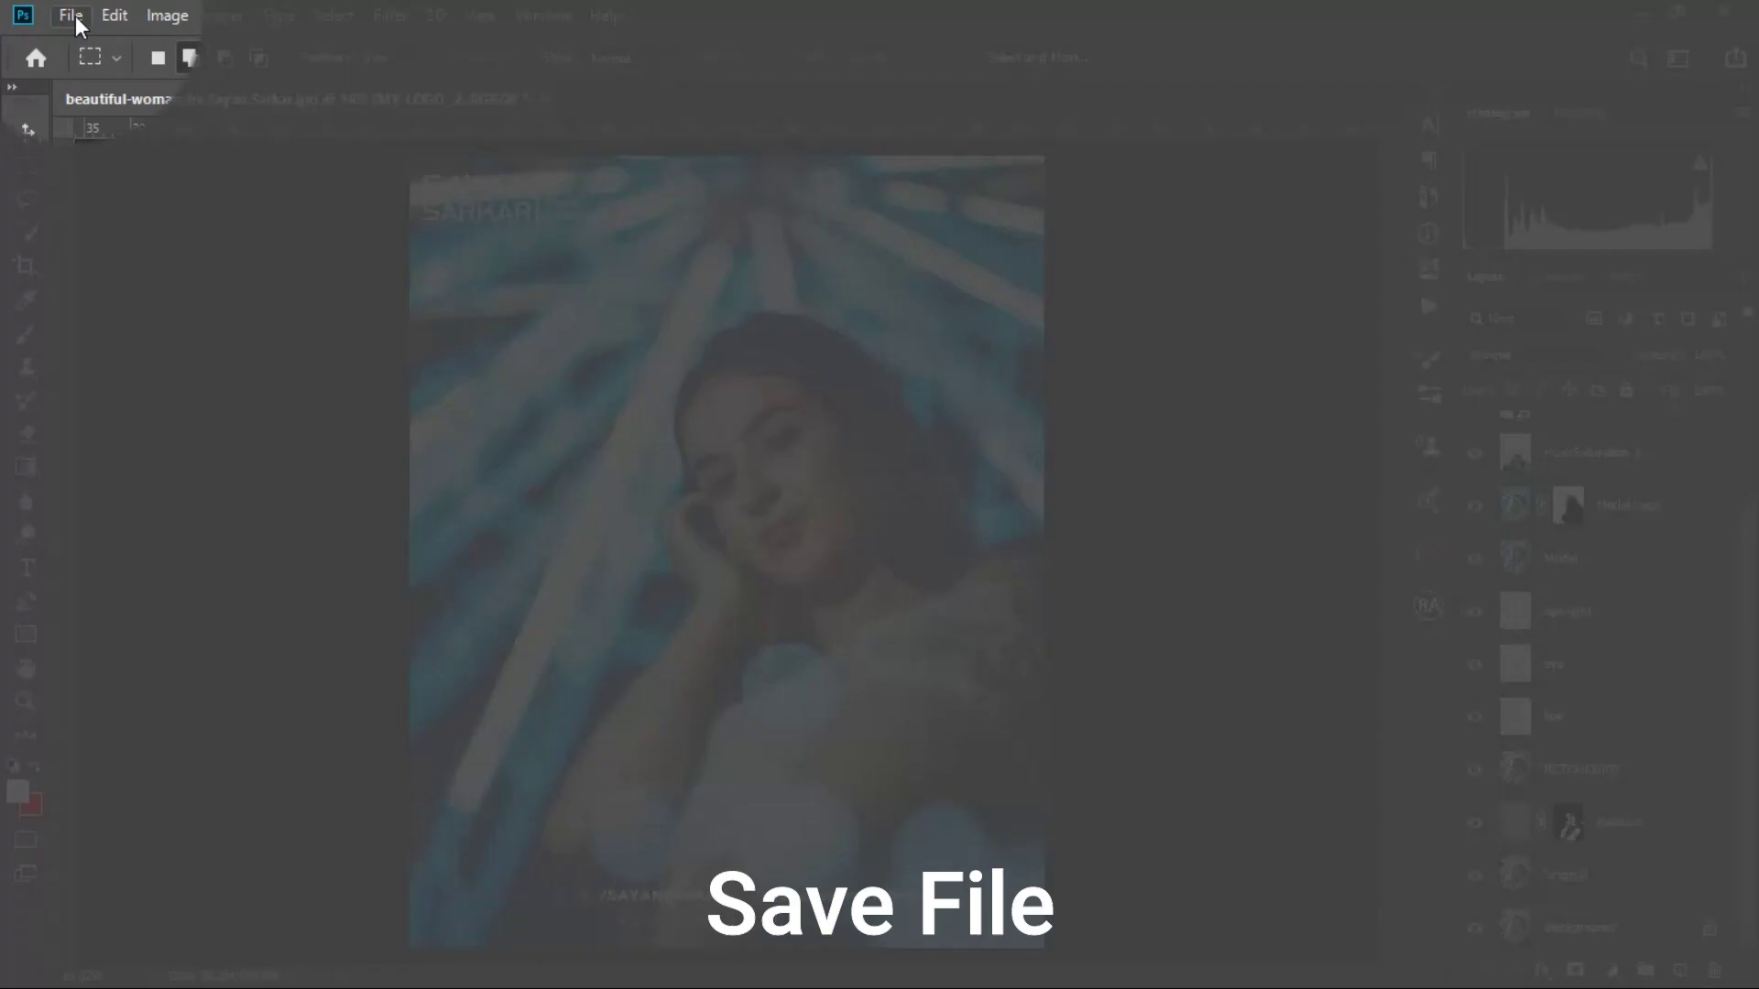
- Save the layered document as a Photoshop file named Retouch Secret Method, with Maximize Compatibility on
left_click(72, 14)
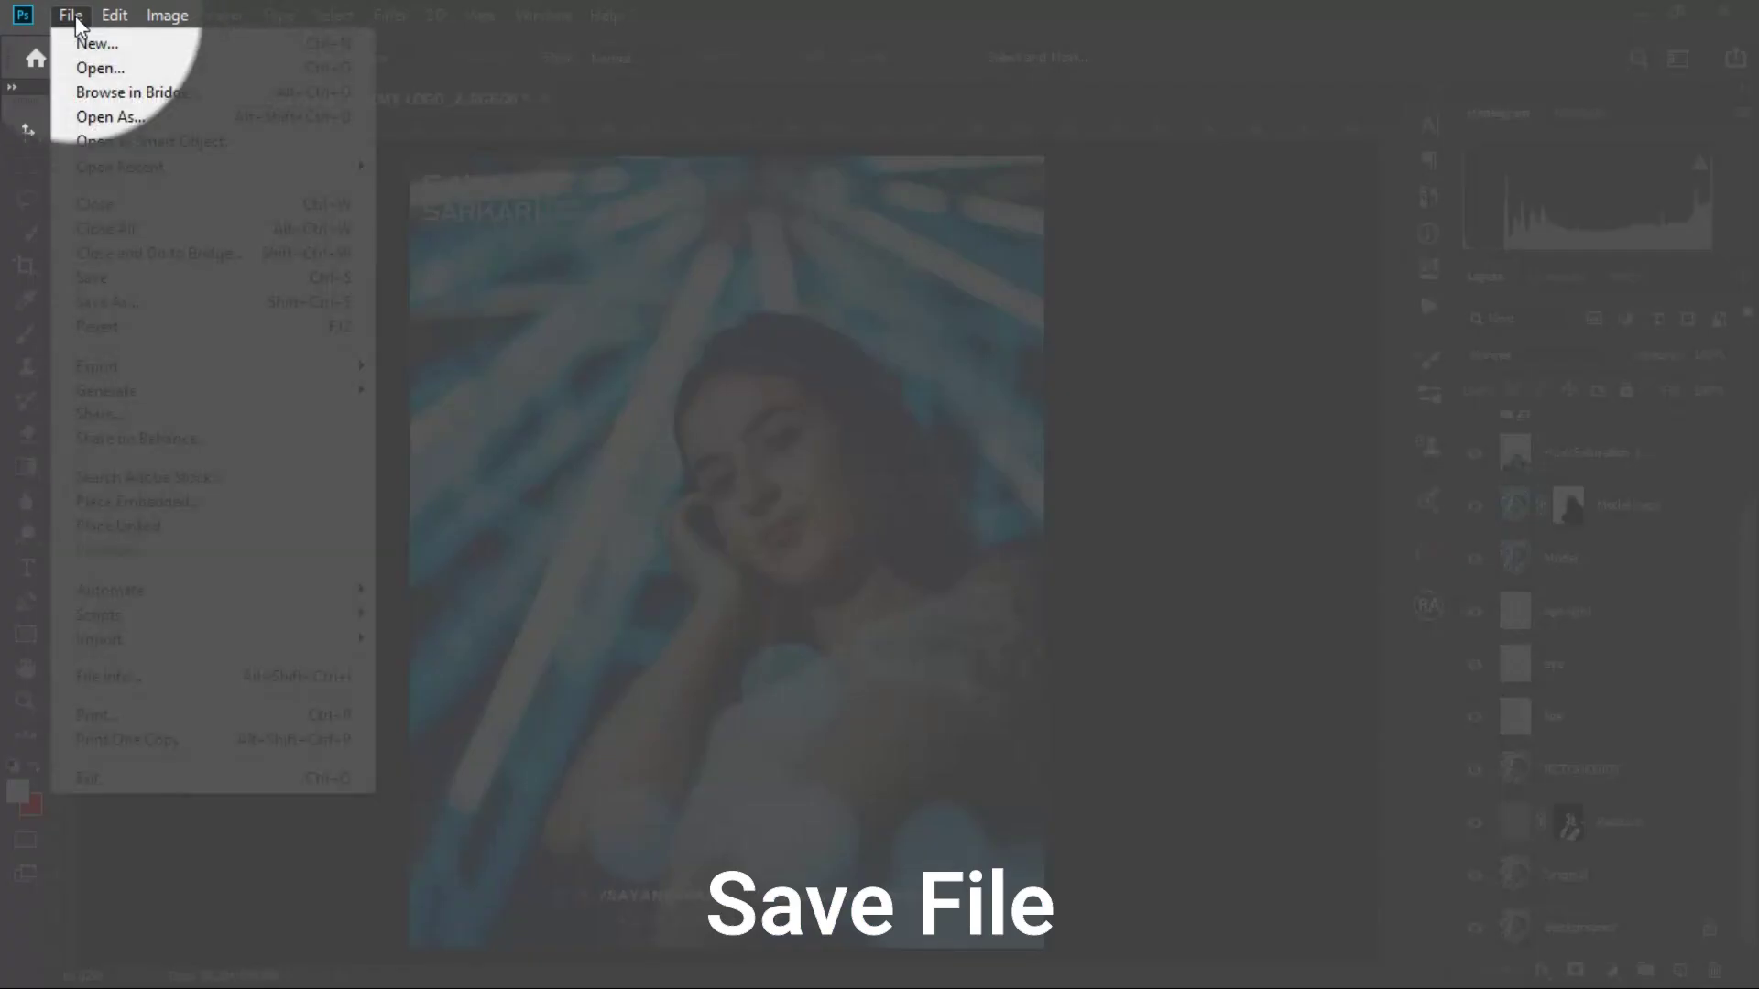
left_click(98, 279)
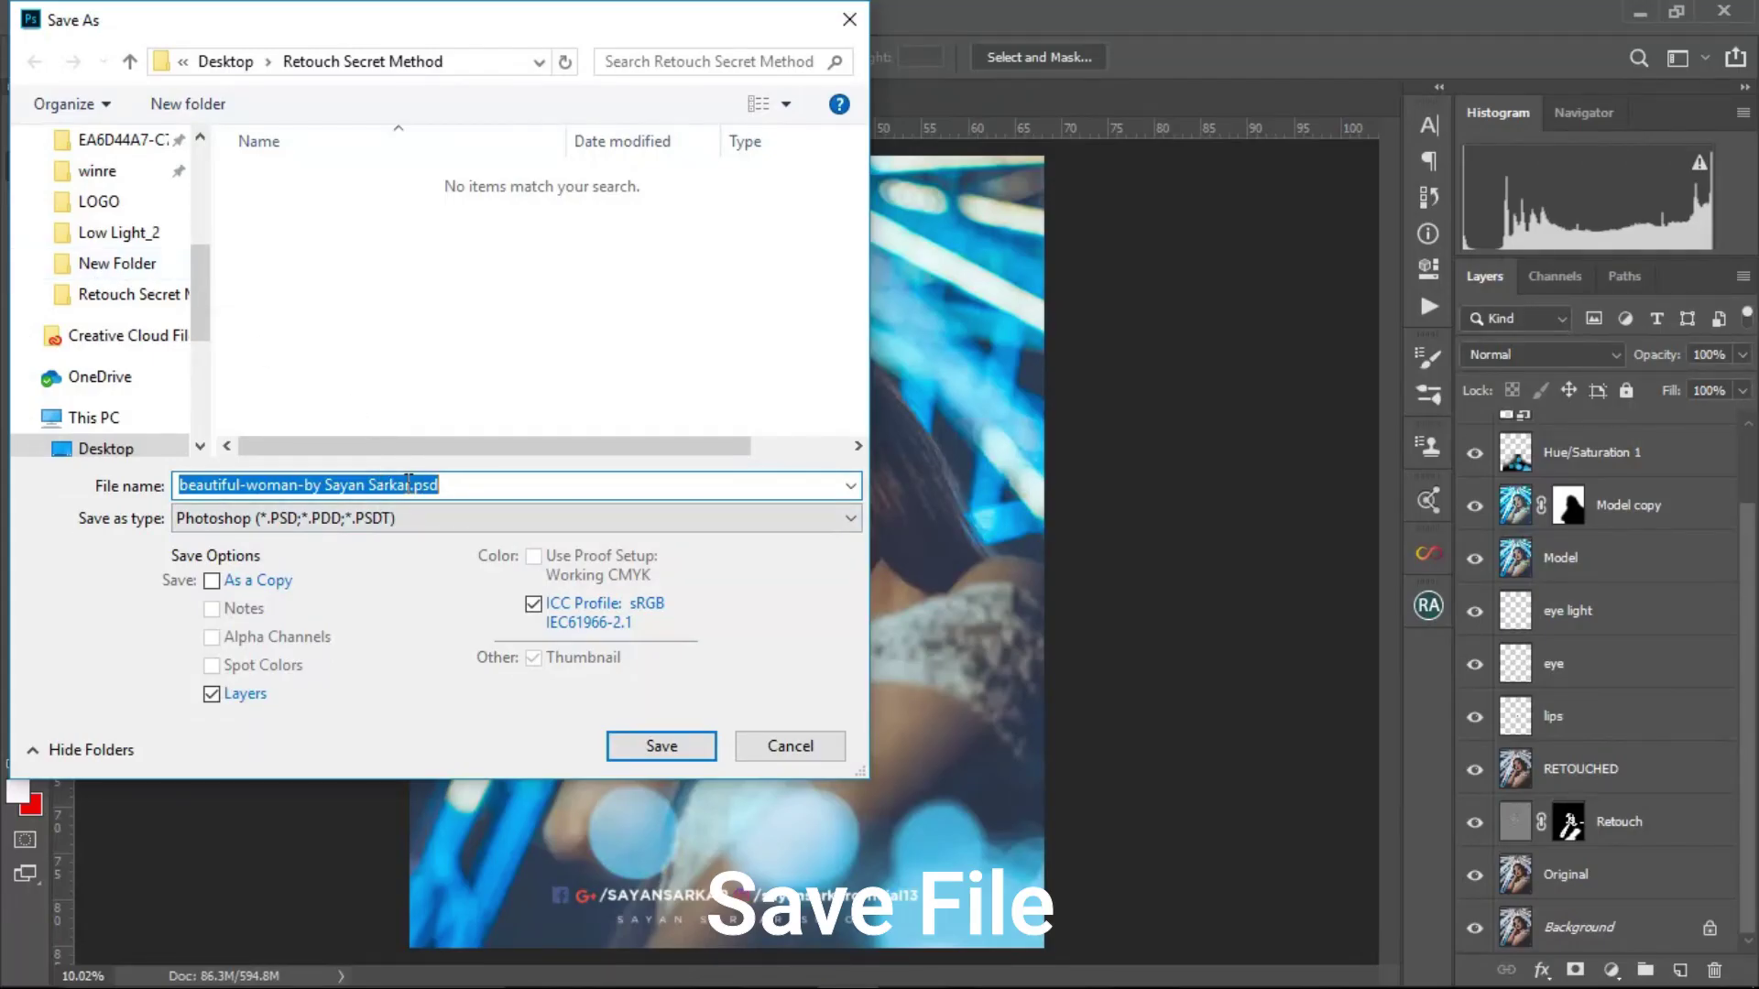
key("BackSpace")
type("Retouch Secret")
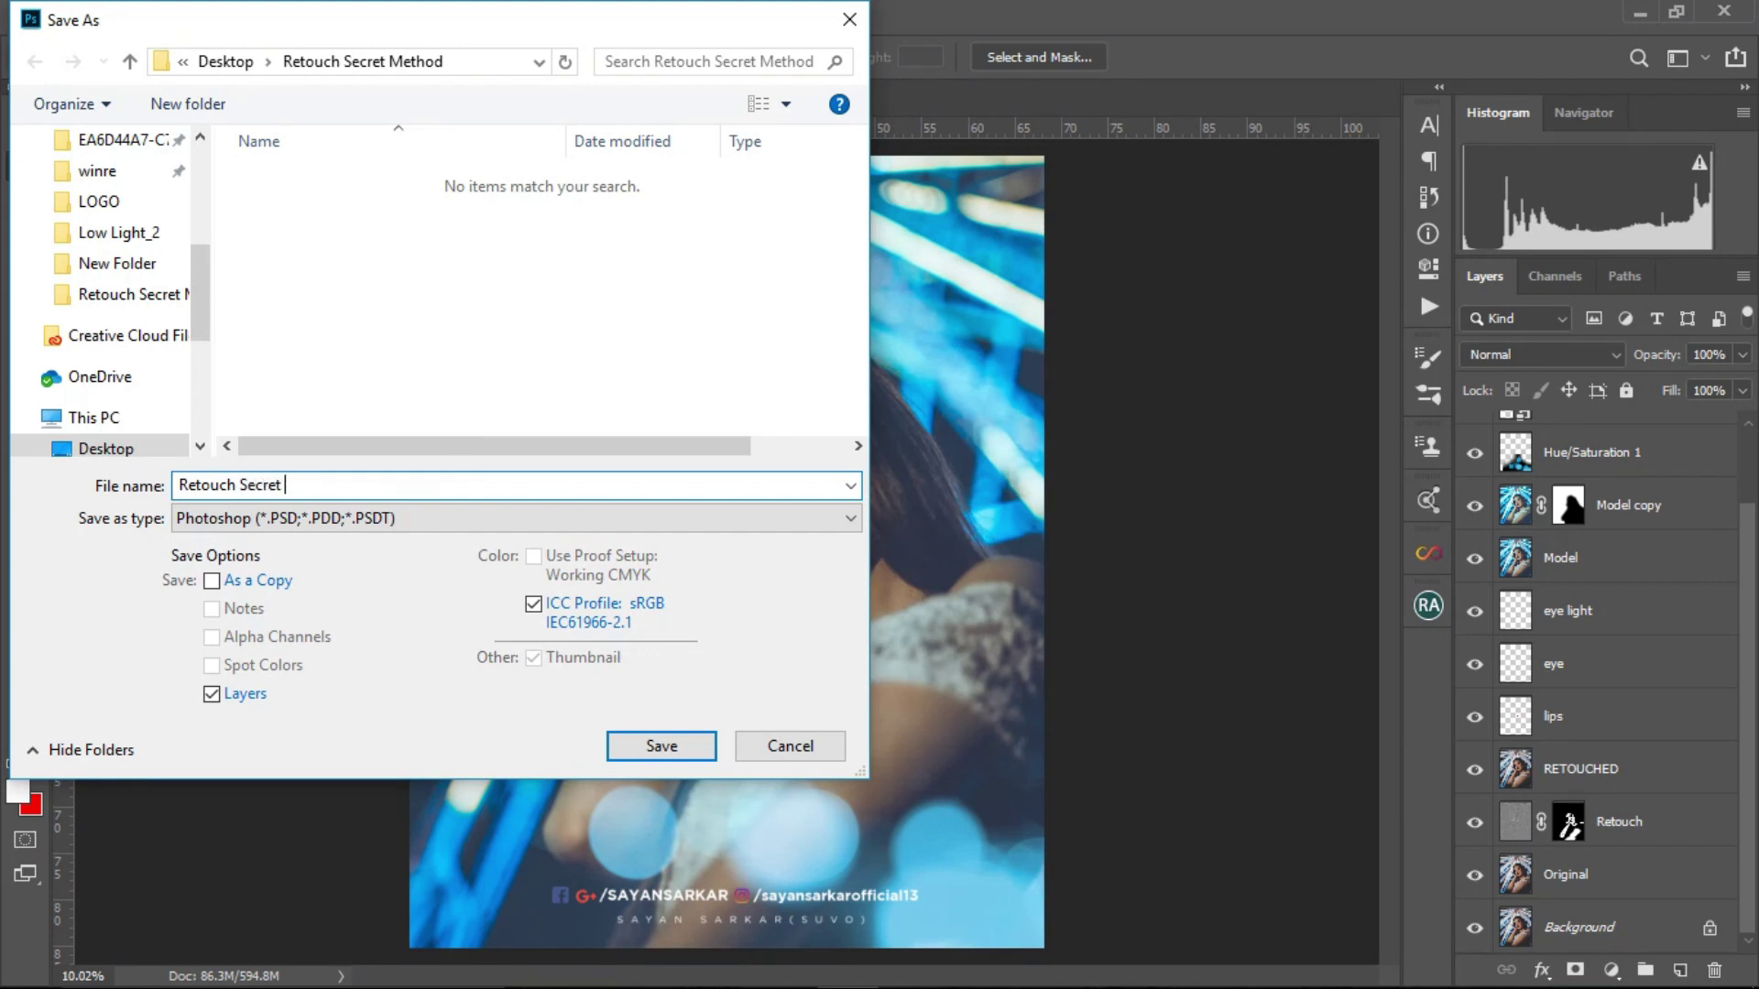
type(" Method")
left_click(689, 742)
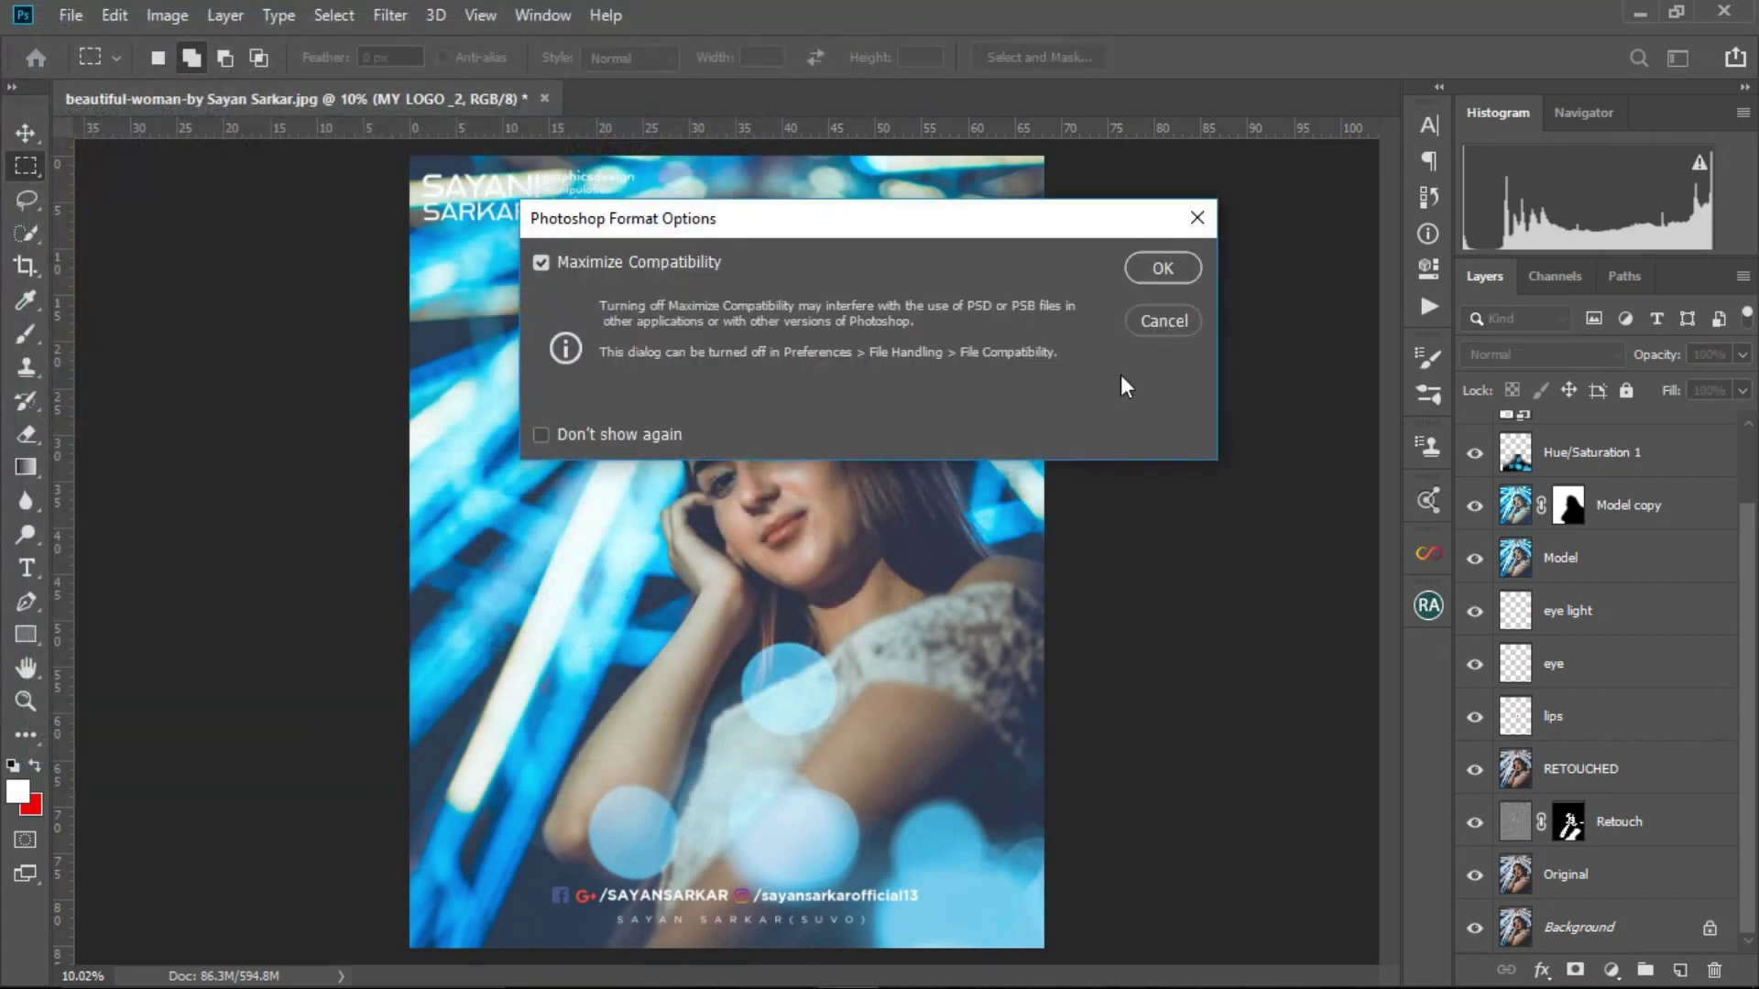
left_click(1173, 273)
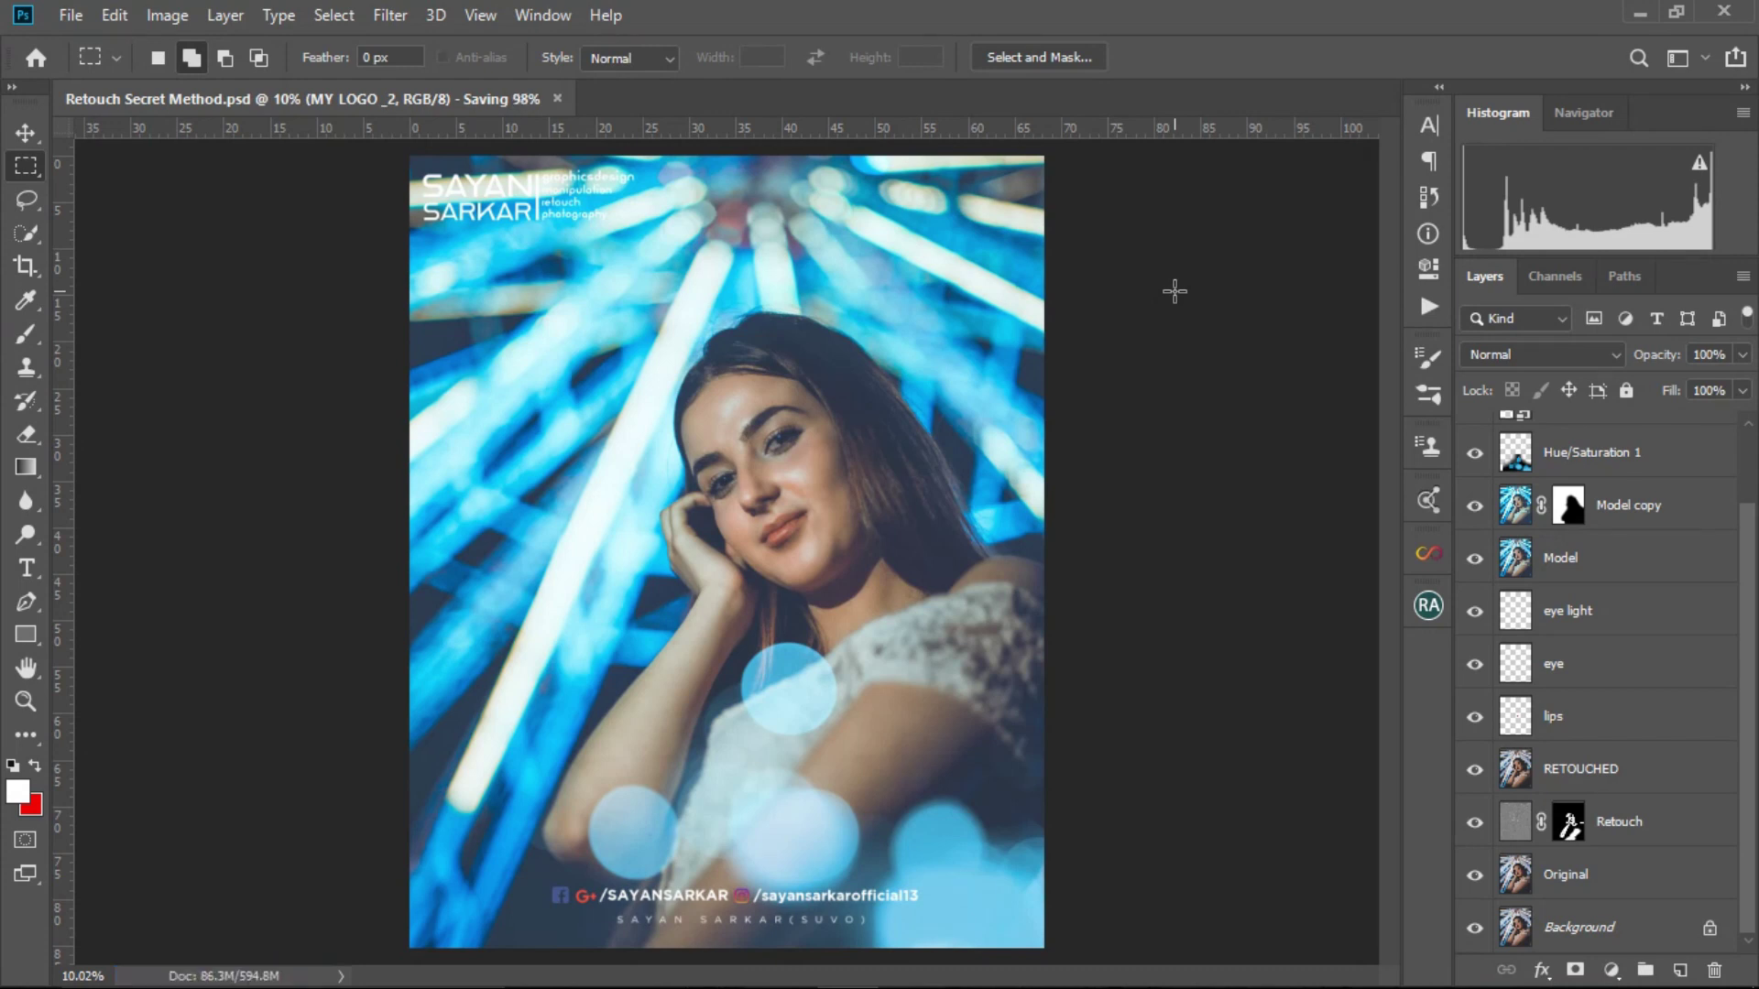
- Save a JPEG copy named Retouch Secret Method.jpg in the same folder with quality 8
left_click(62, 17)
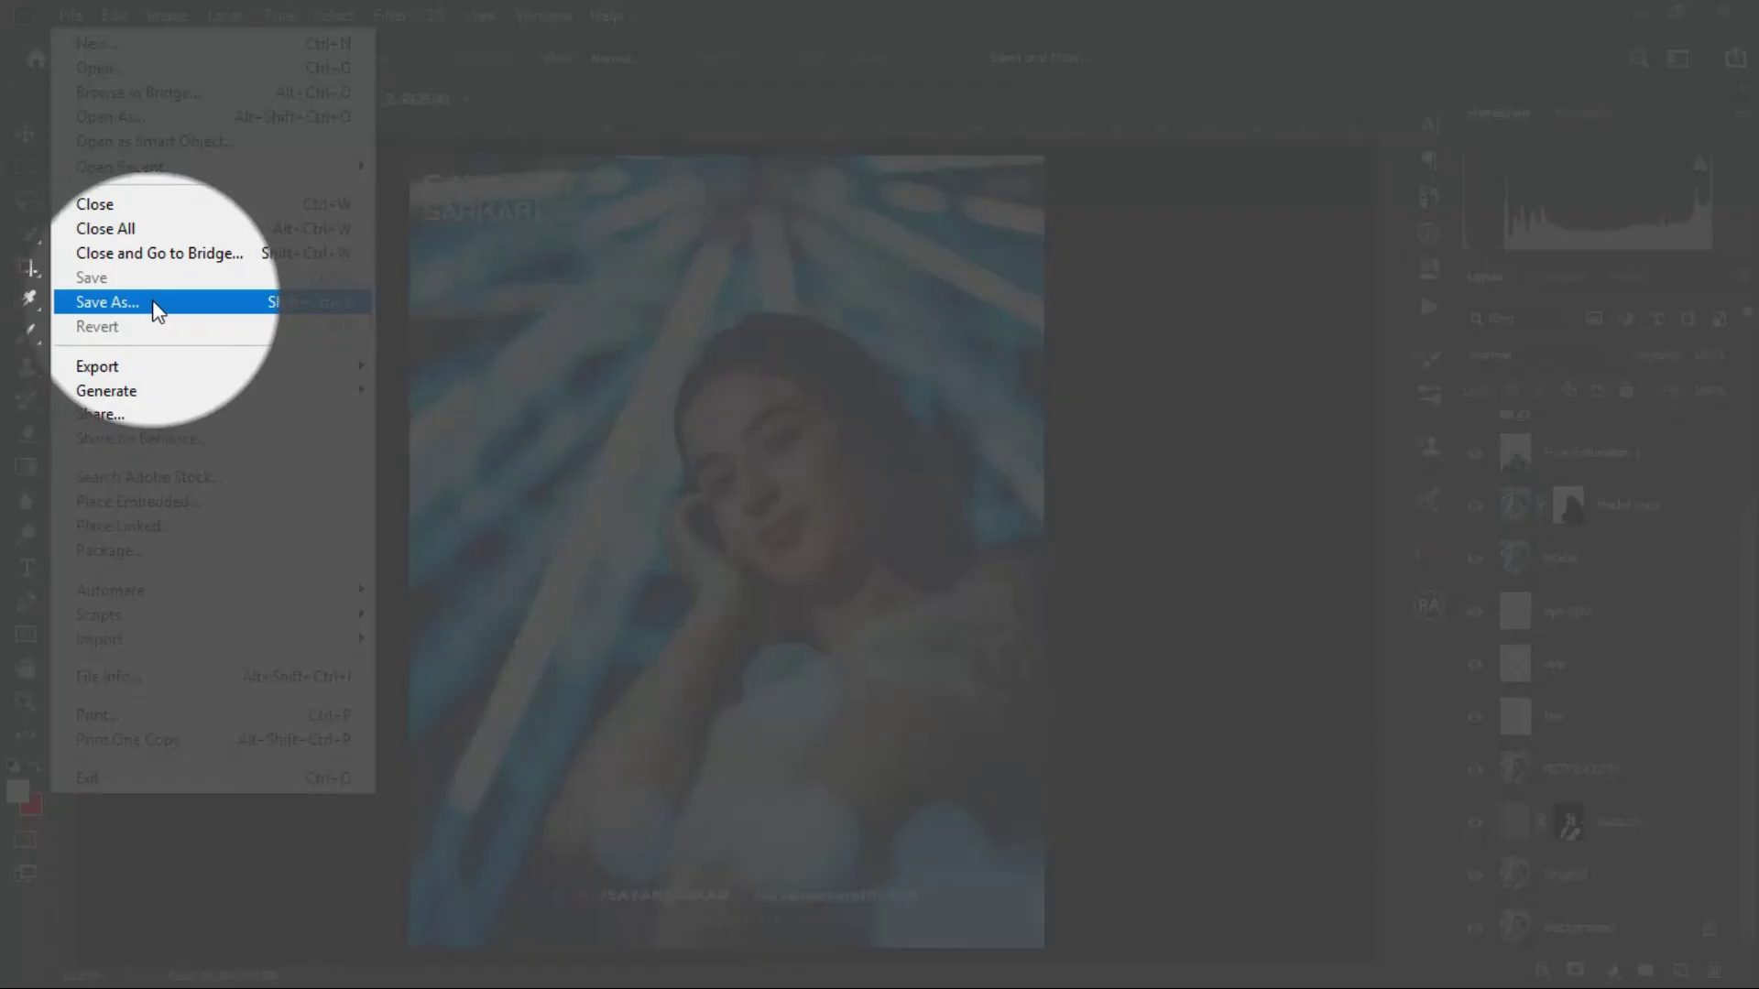
left_click(143, 309)
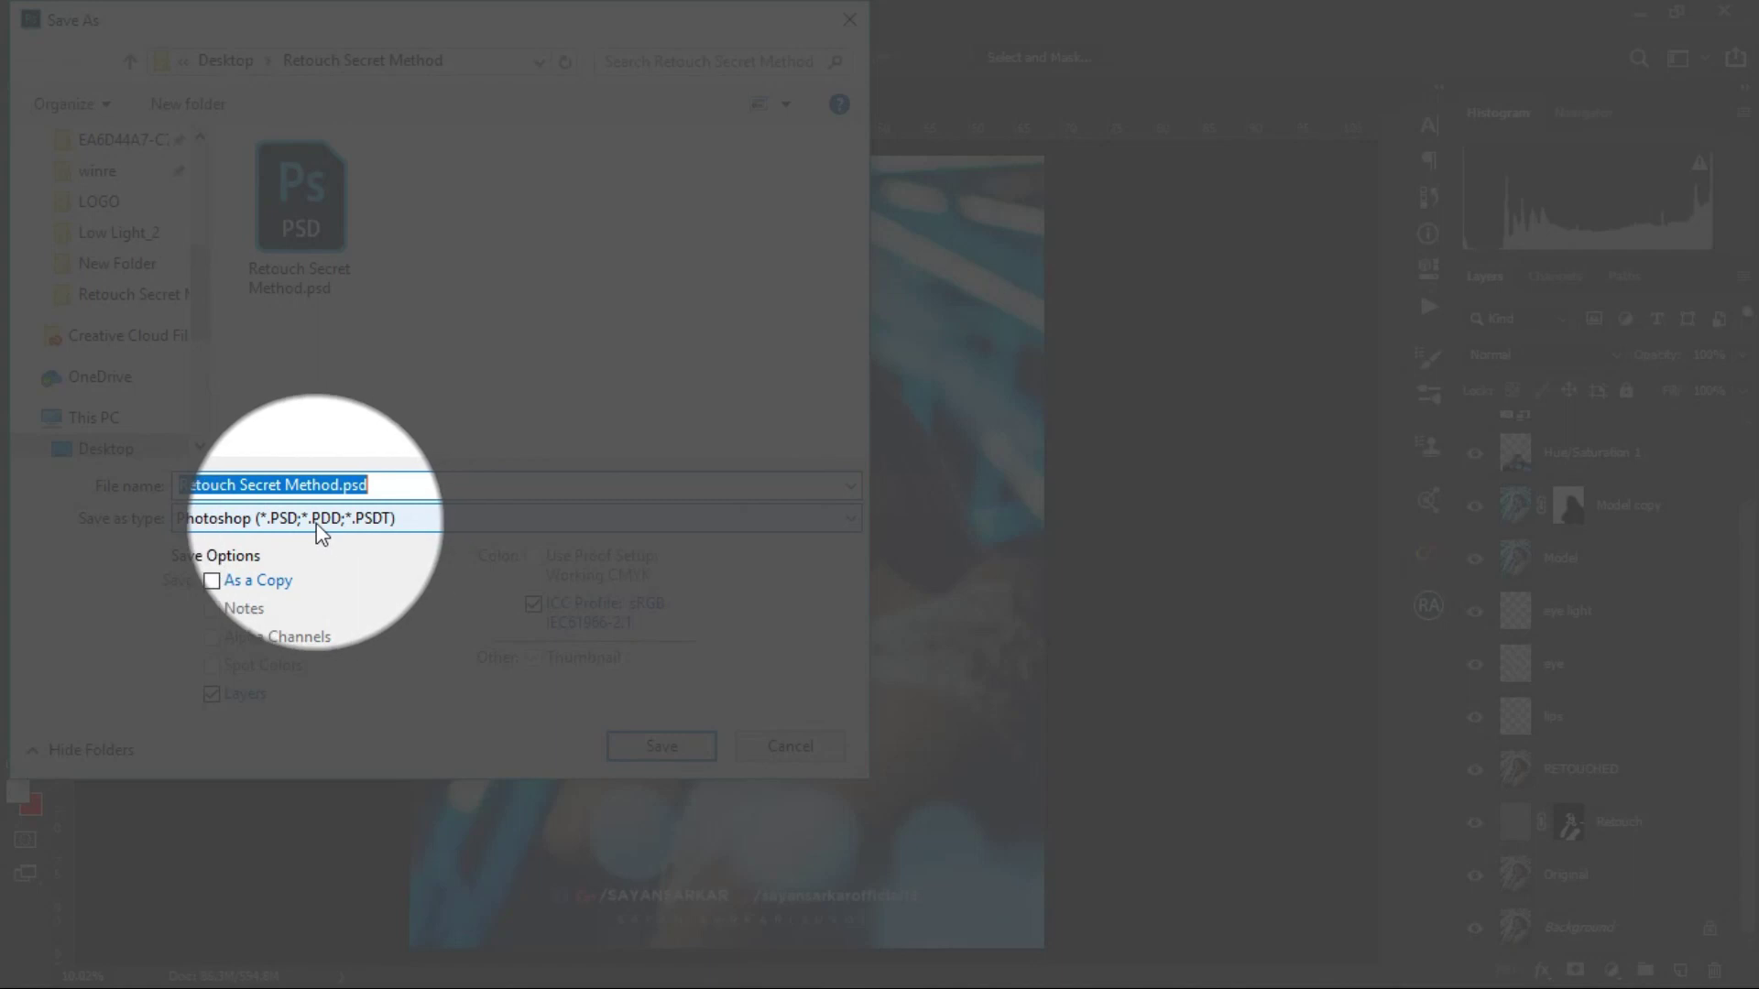
left_click(270, 520)
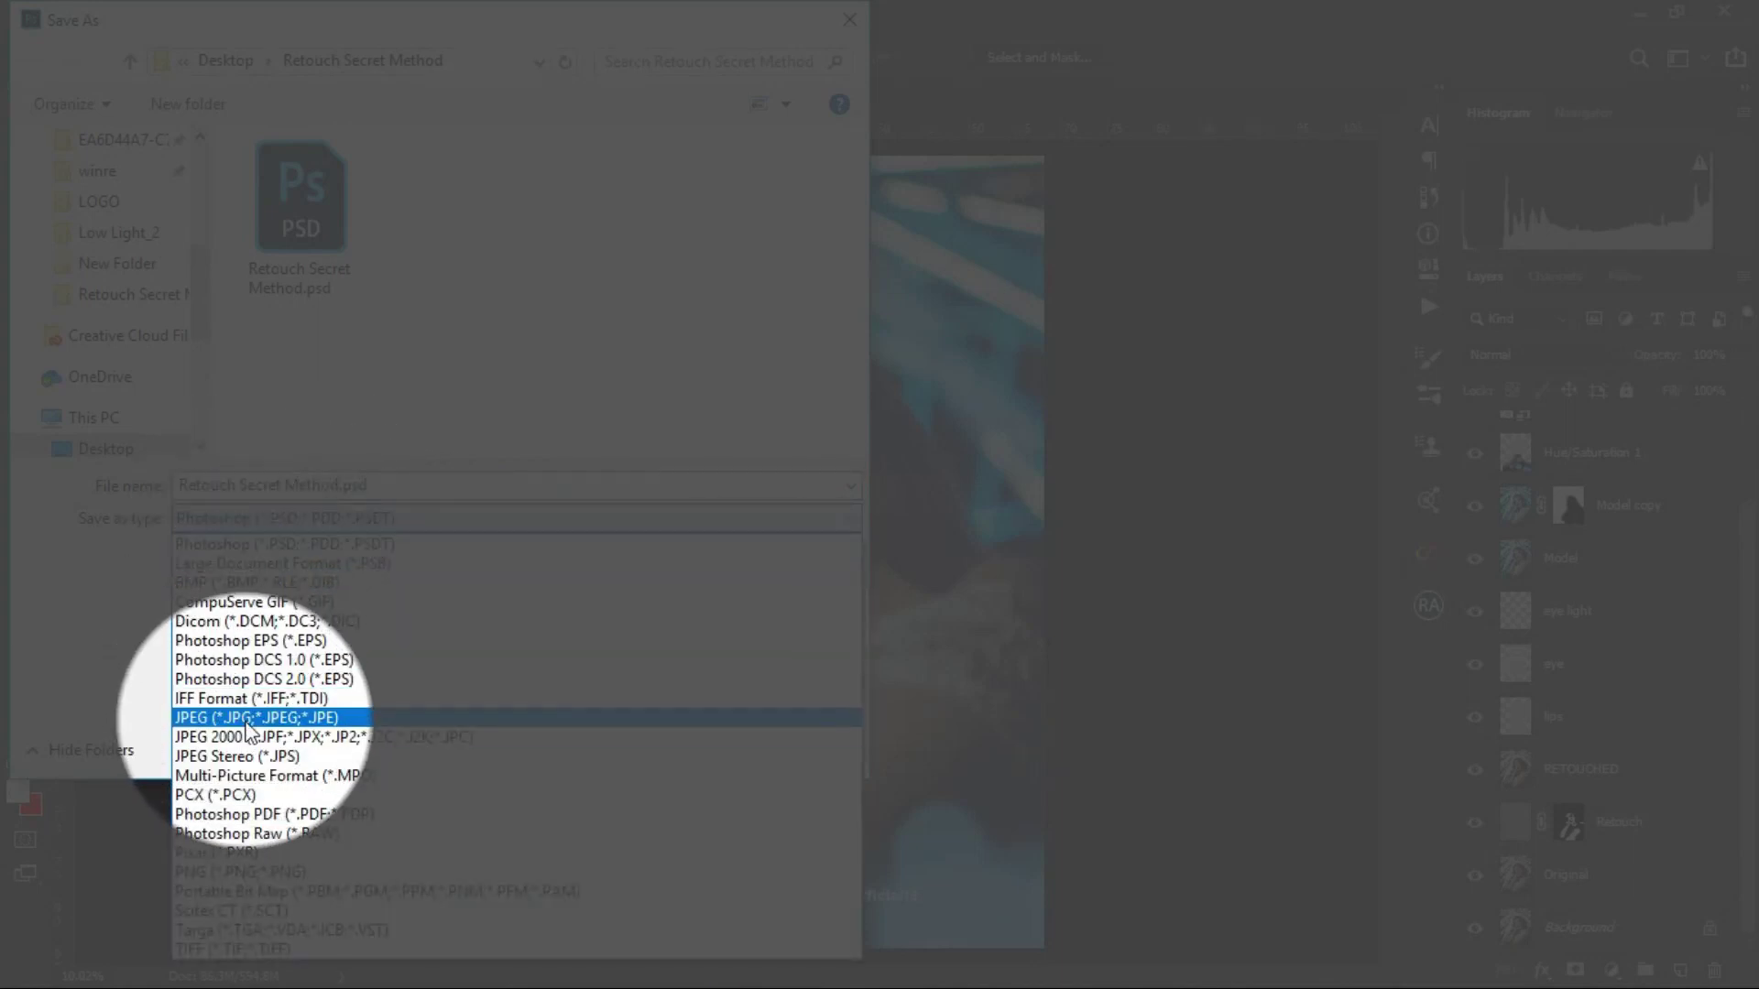
left_click(247, 720)
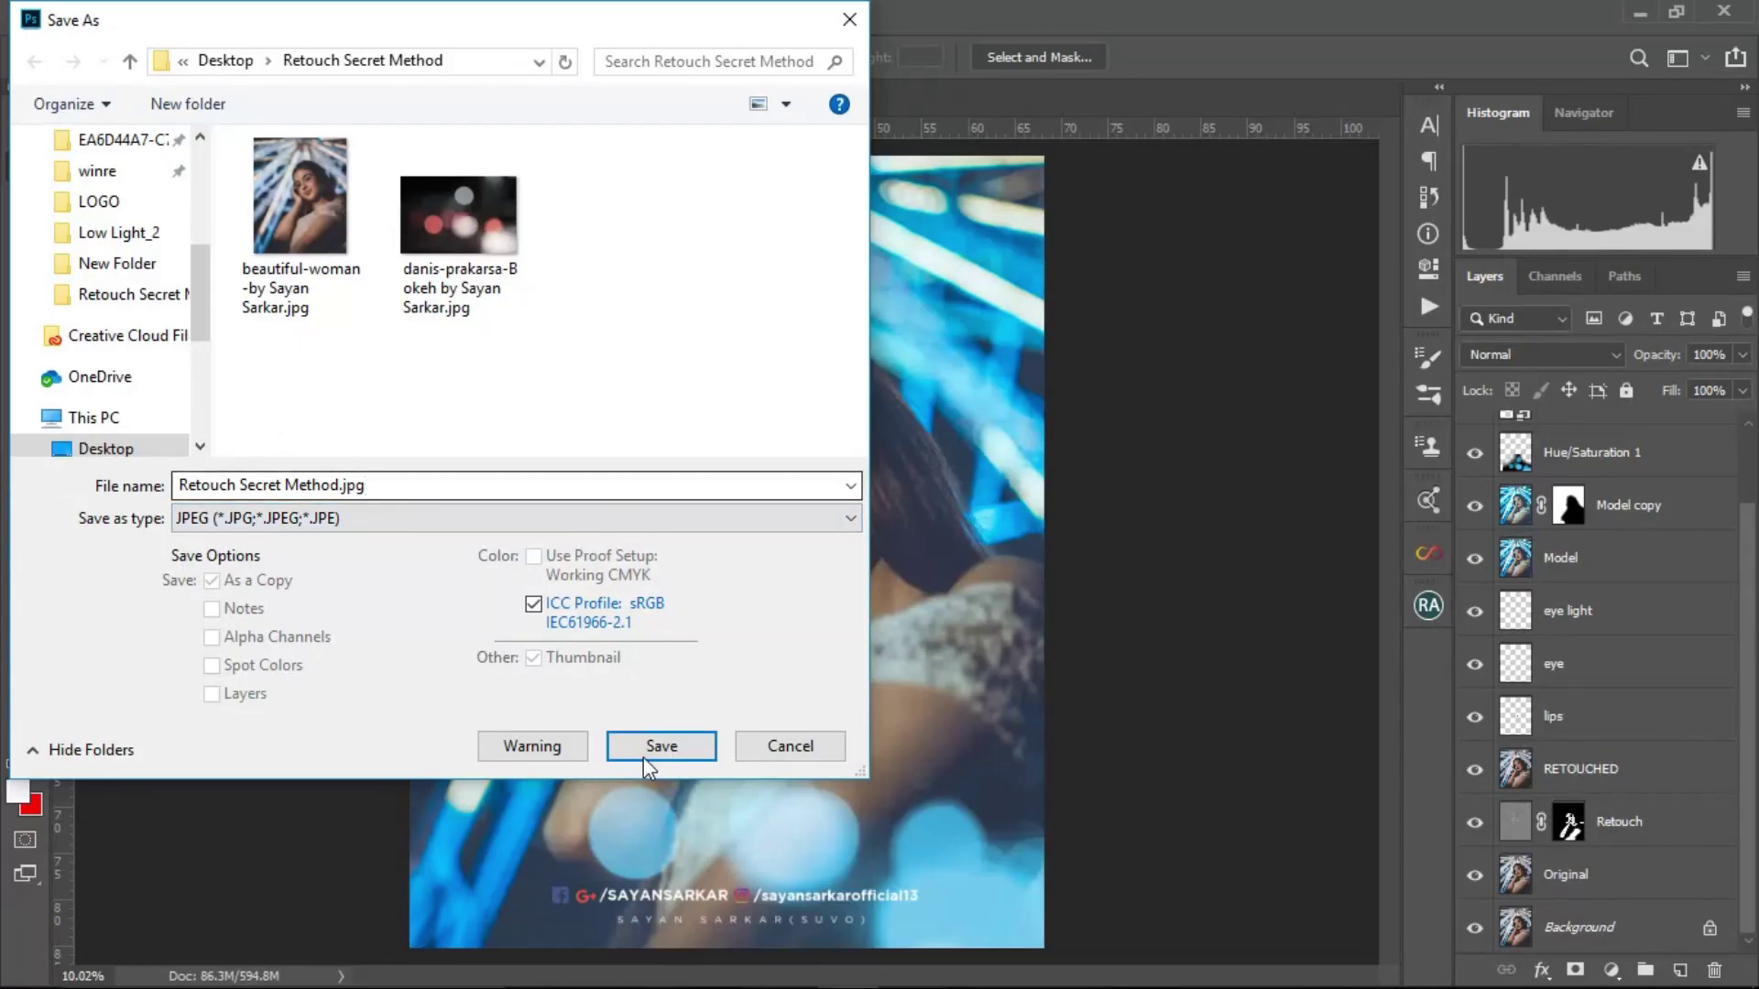
left_click(658, 745)
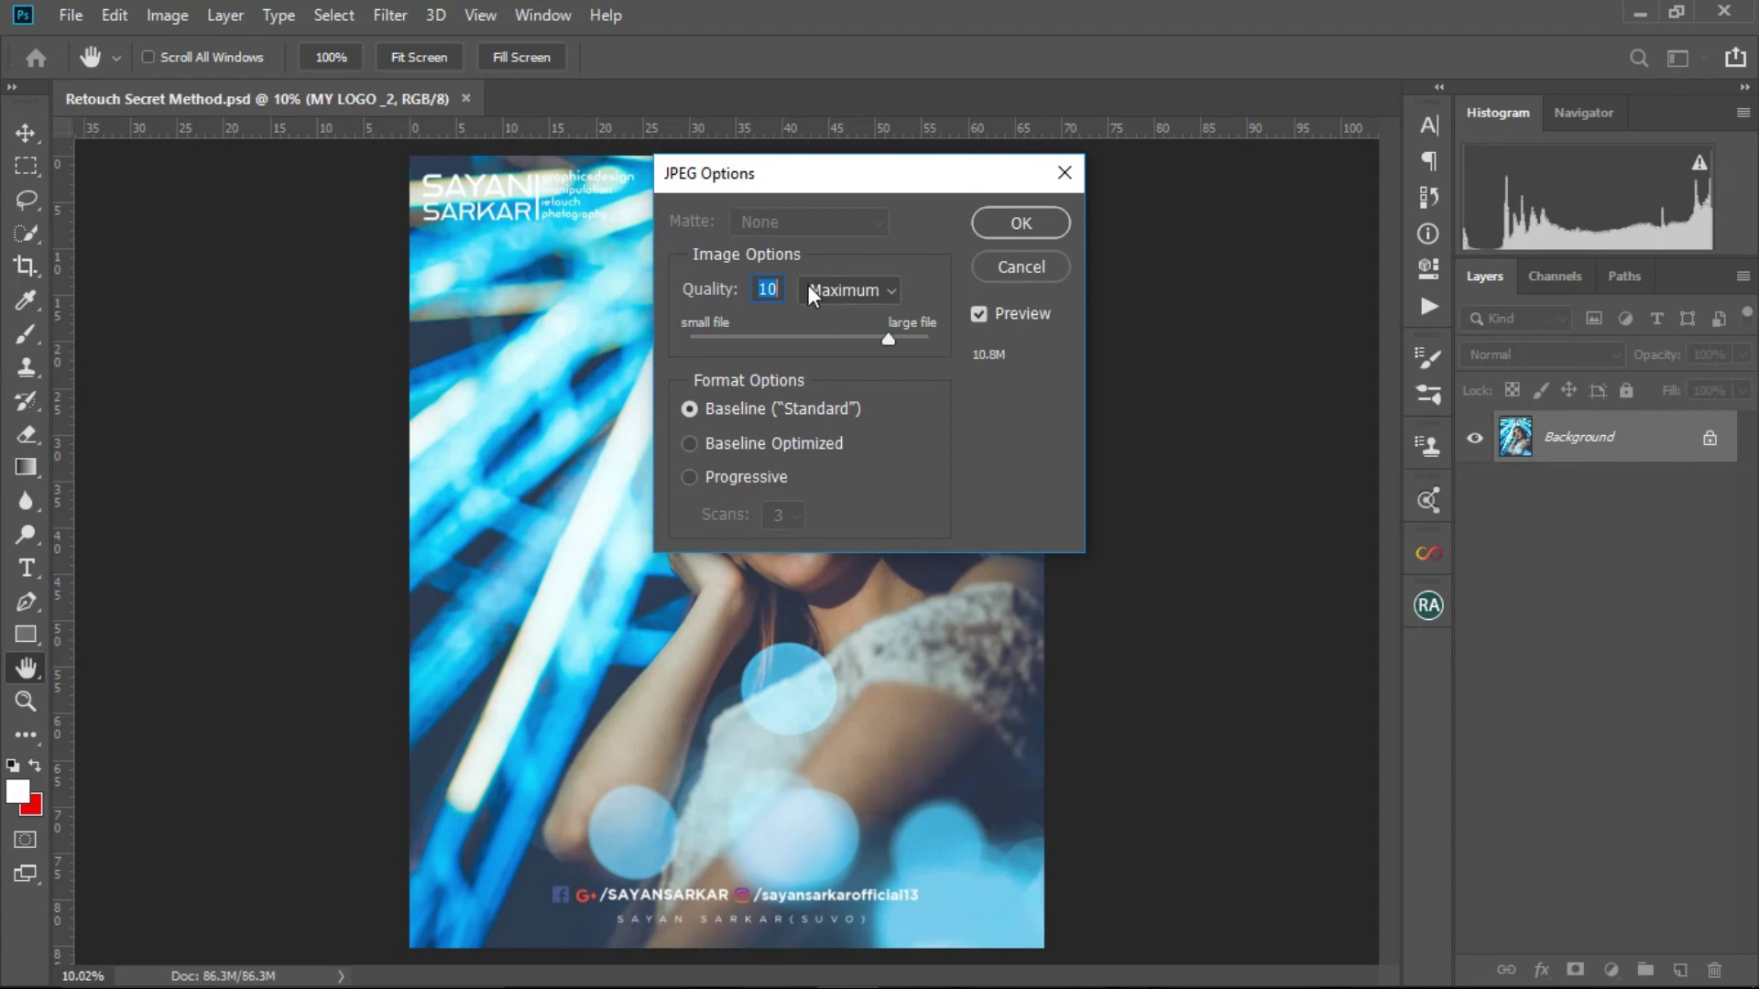
type("8")
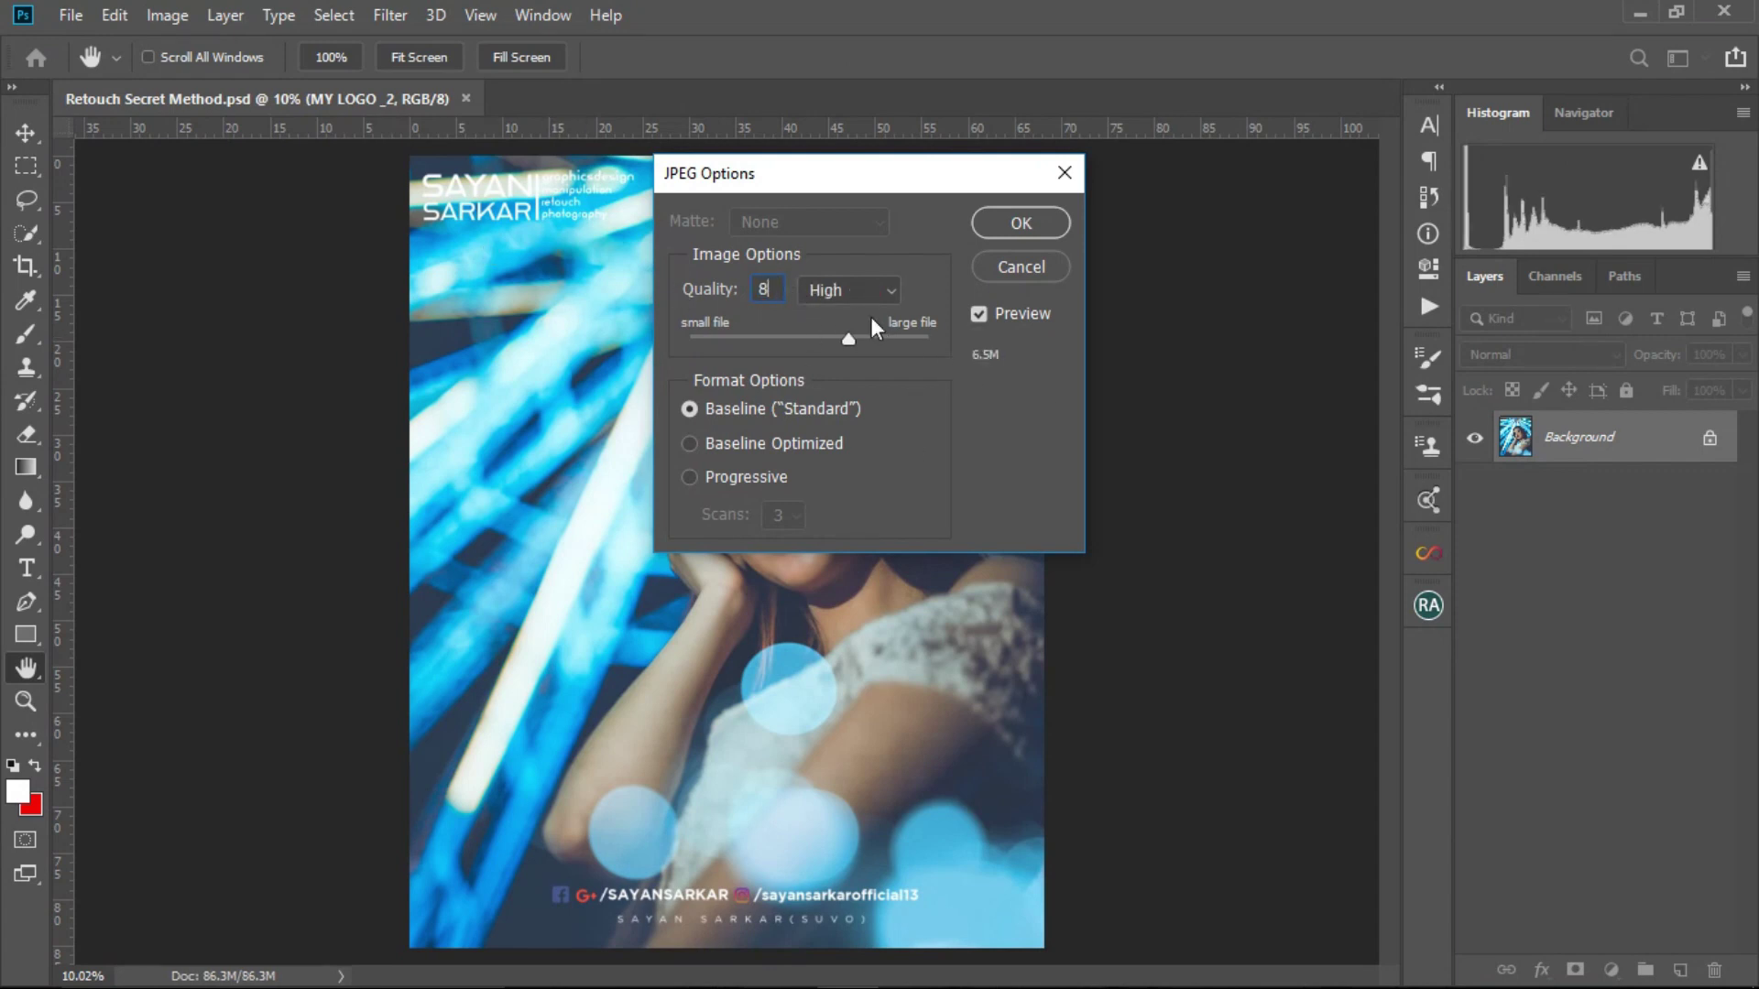
left_click(1029, 222)
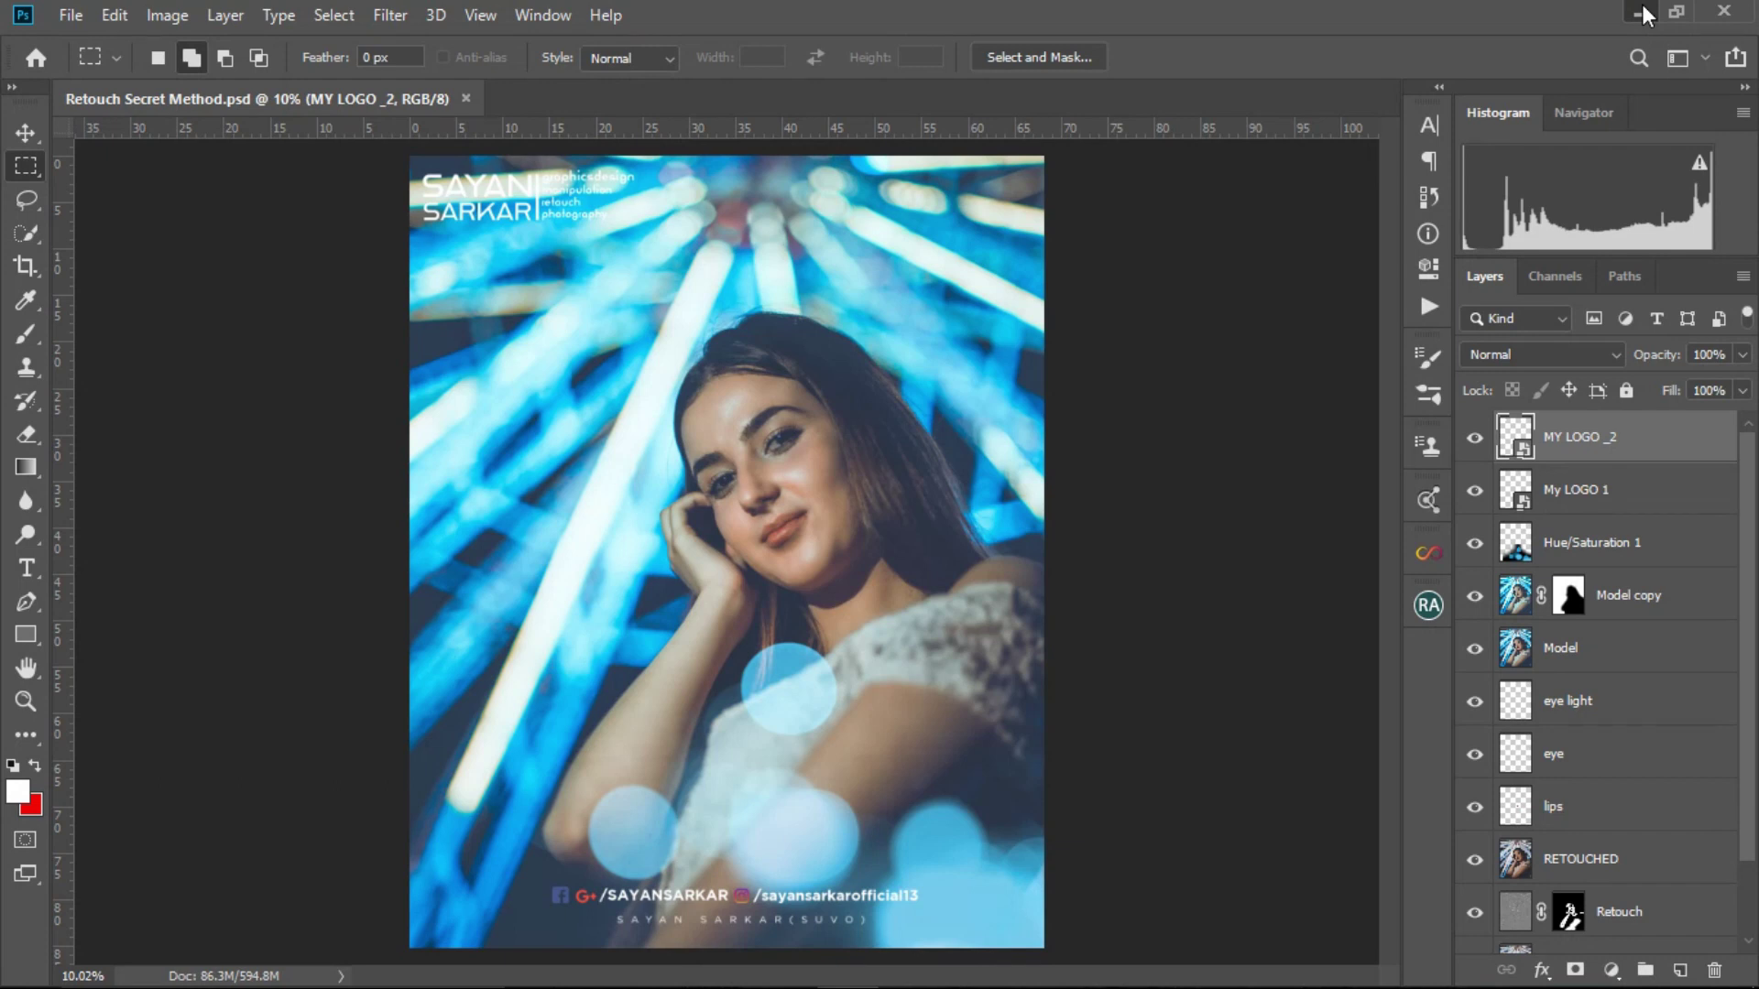
- Minimize Photoshop and open the original beautiful-woman photo from the Retouch Secret Method folder in the image viewer
left_click(1642, 7)
left_click(449, 254)
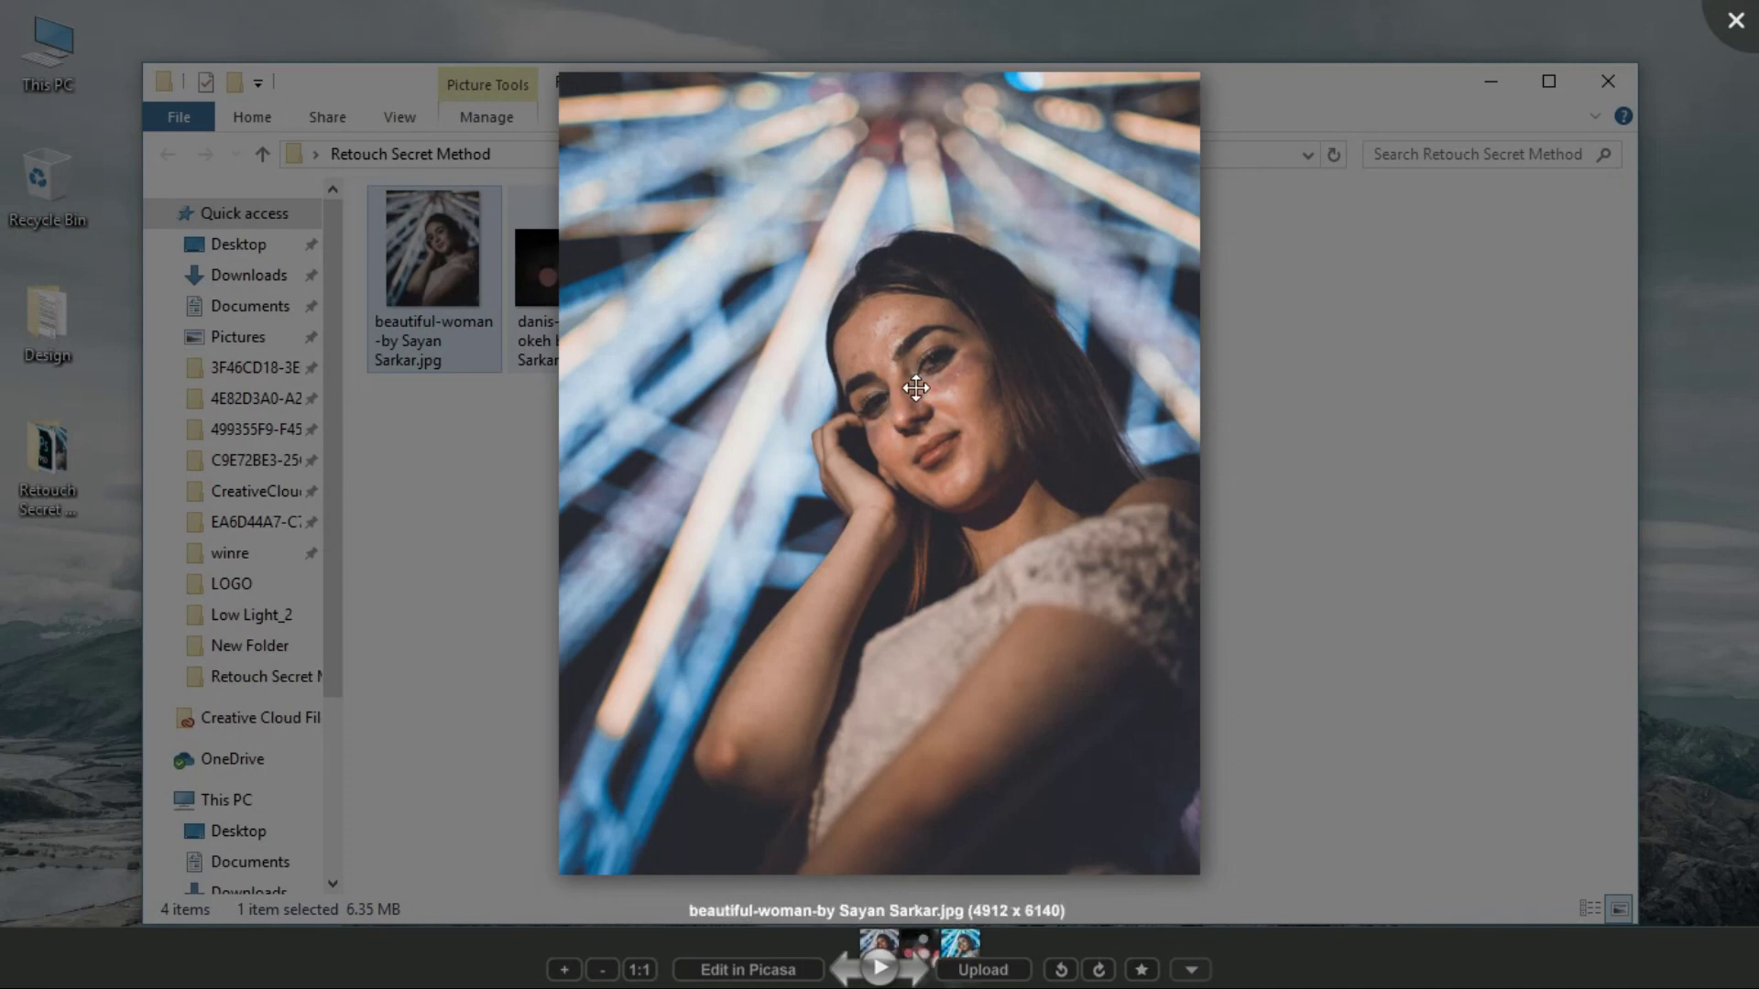
- Examine the woman's face up close in the original photo, and close the image viewer
scroll(912, 394, "up", 3)
scroll(916, 388, "up", 5)
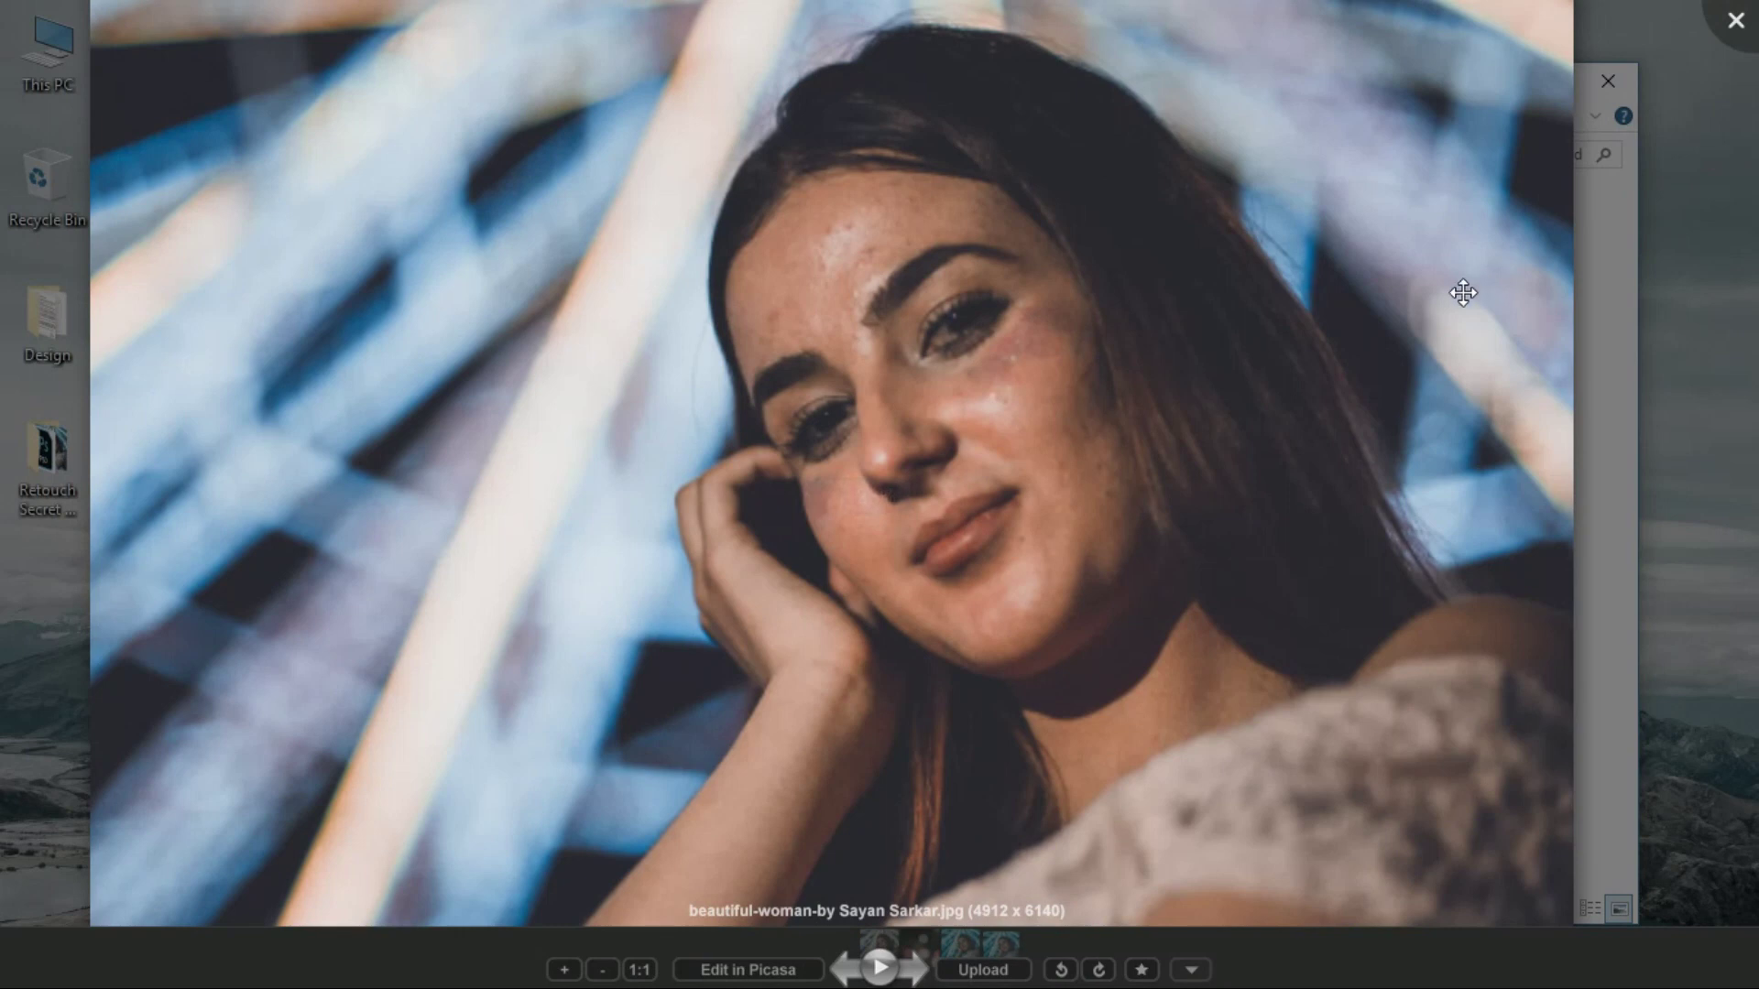
left_click(1743, 16)
- Open Retouch Secret Method.jpg in the image viewer and examine the retouched face up close and the whole picture
left_click(720, 295)
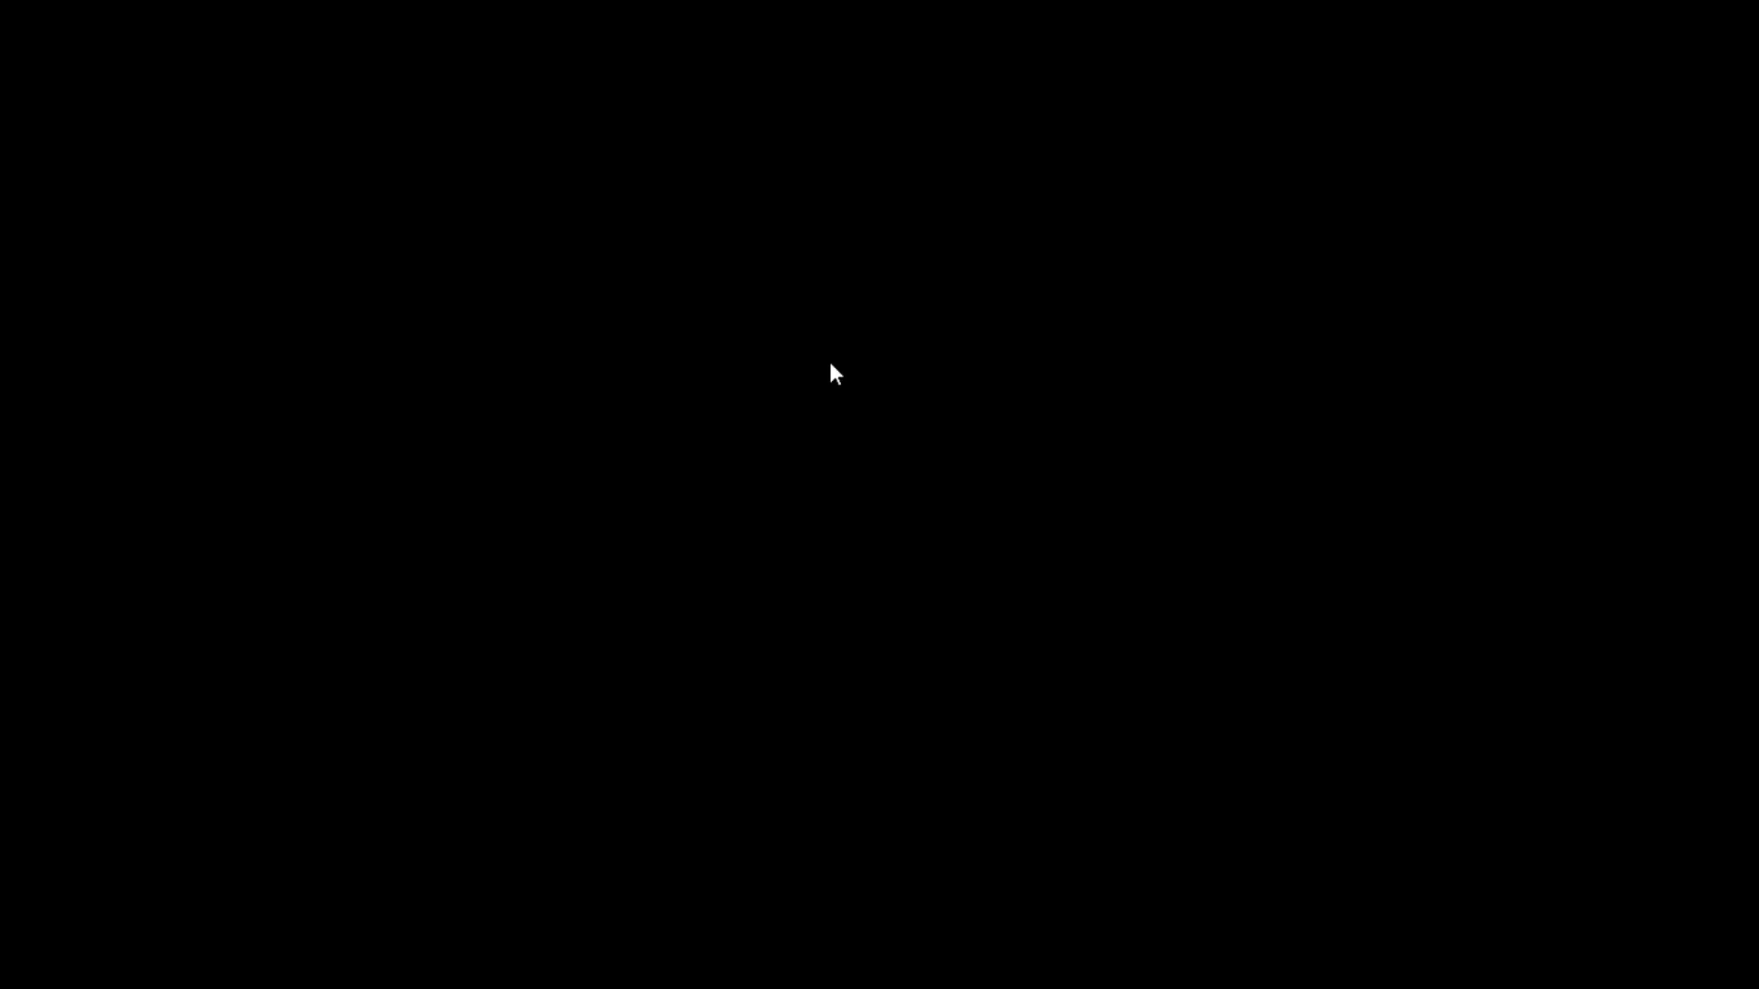
scroll(829, 367, "up", 3)
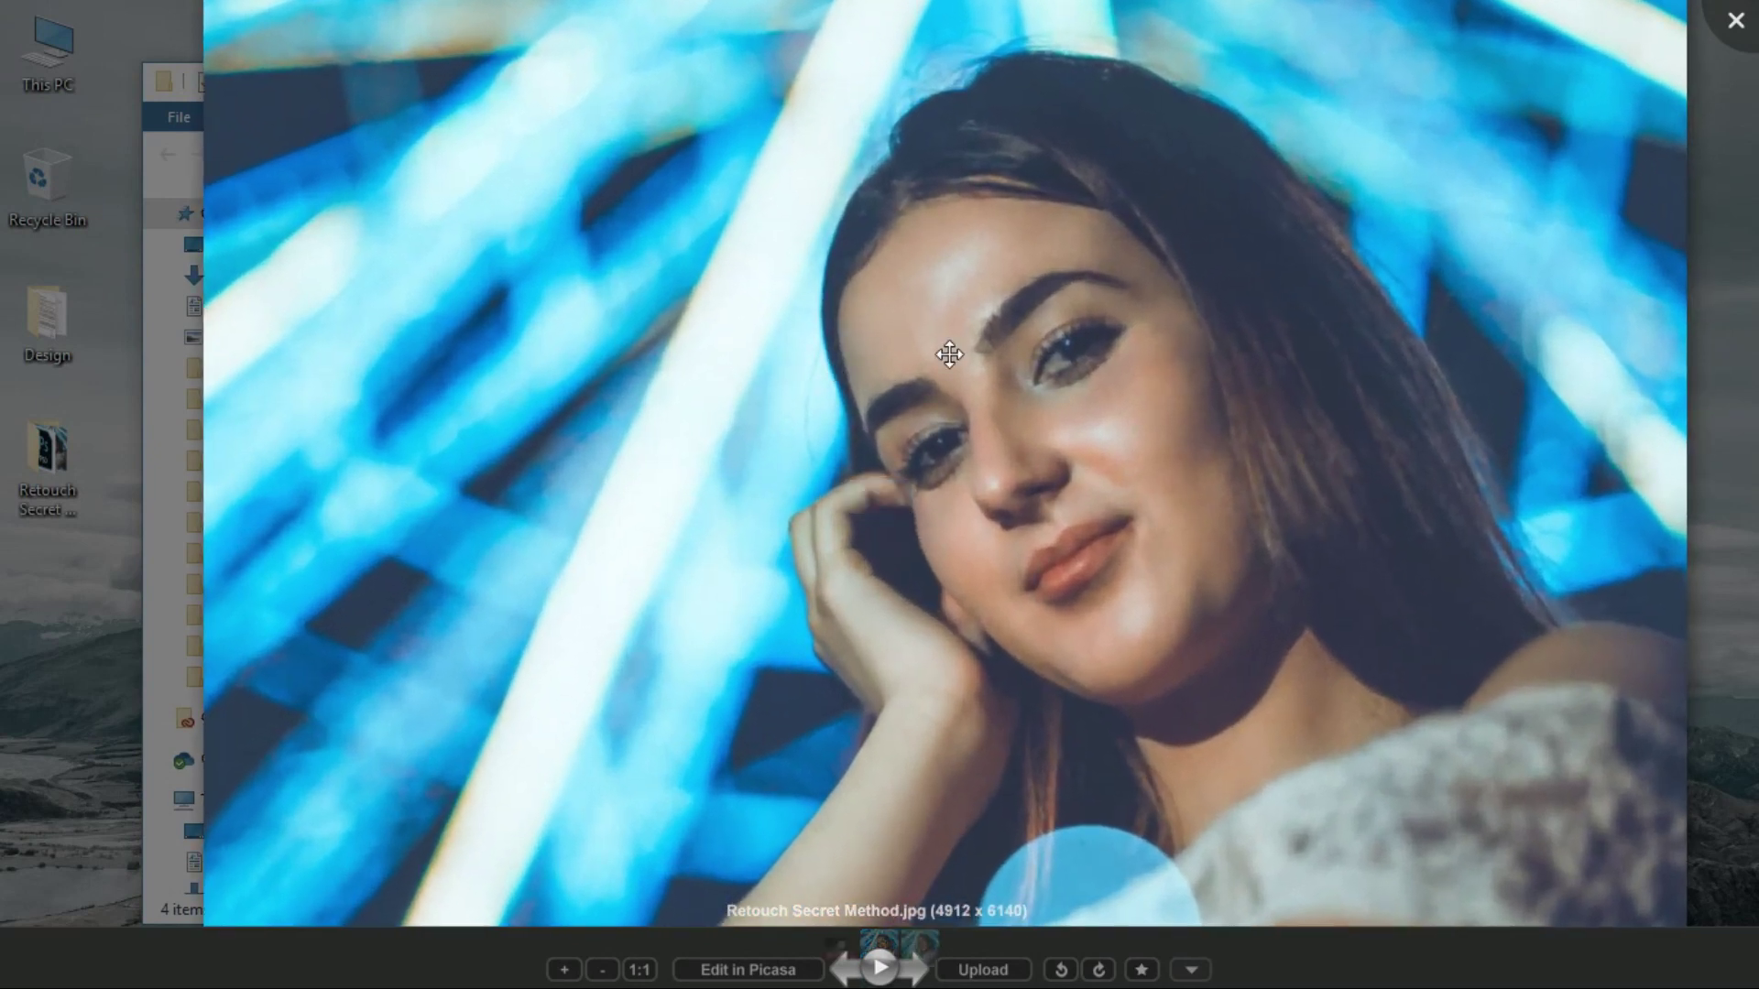
scroll(949, 354, "up", 1)
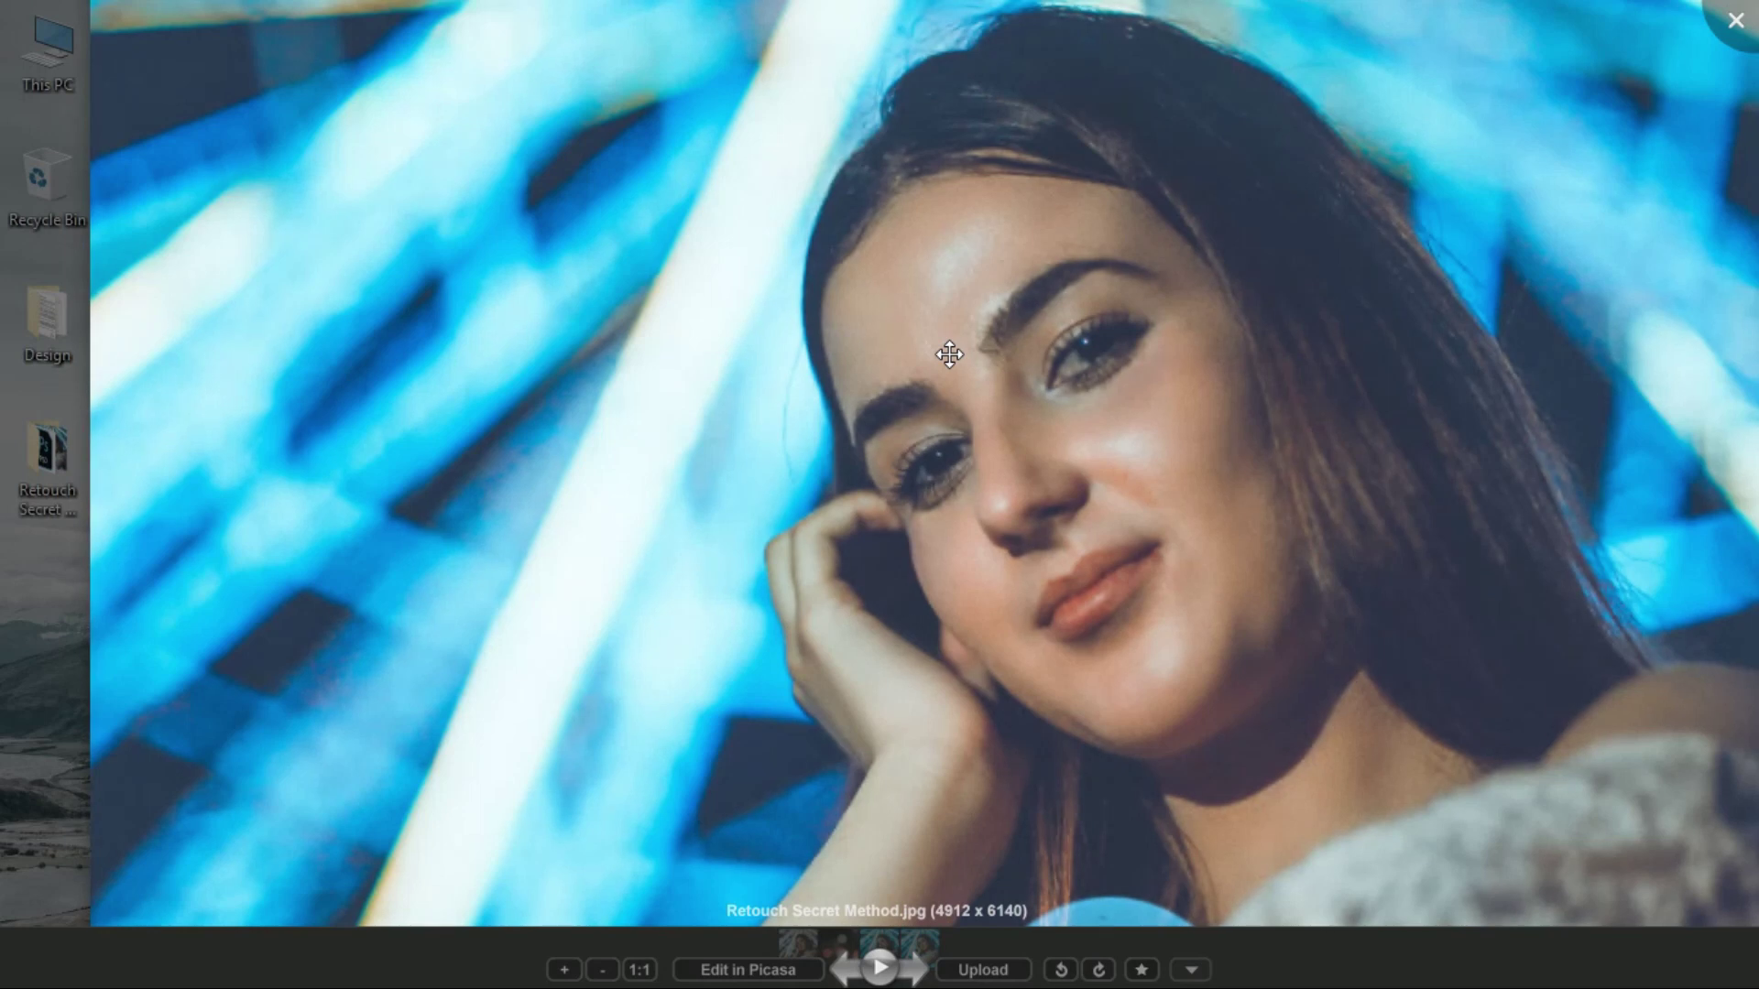
scroll(949, 354, "down", 3)
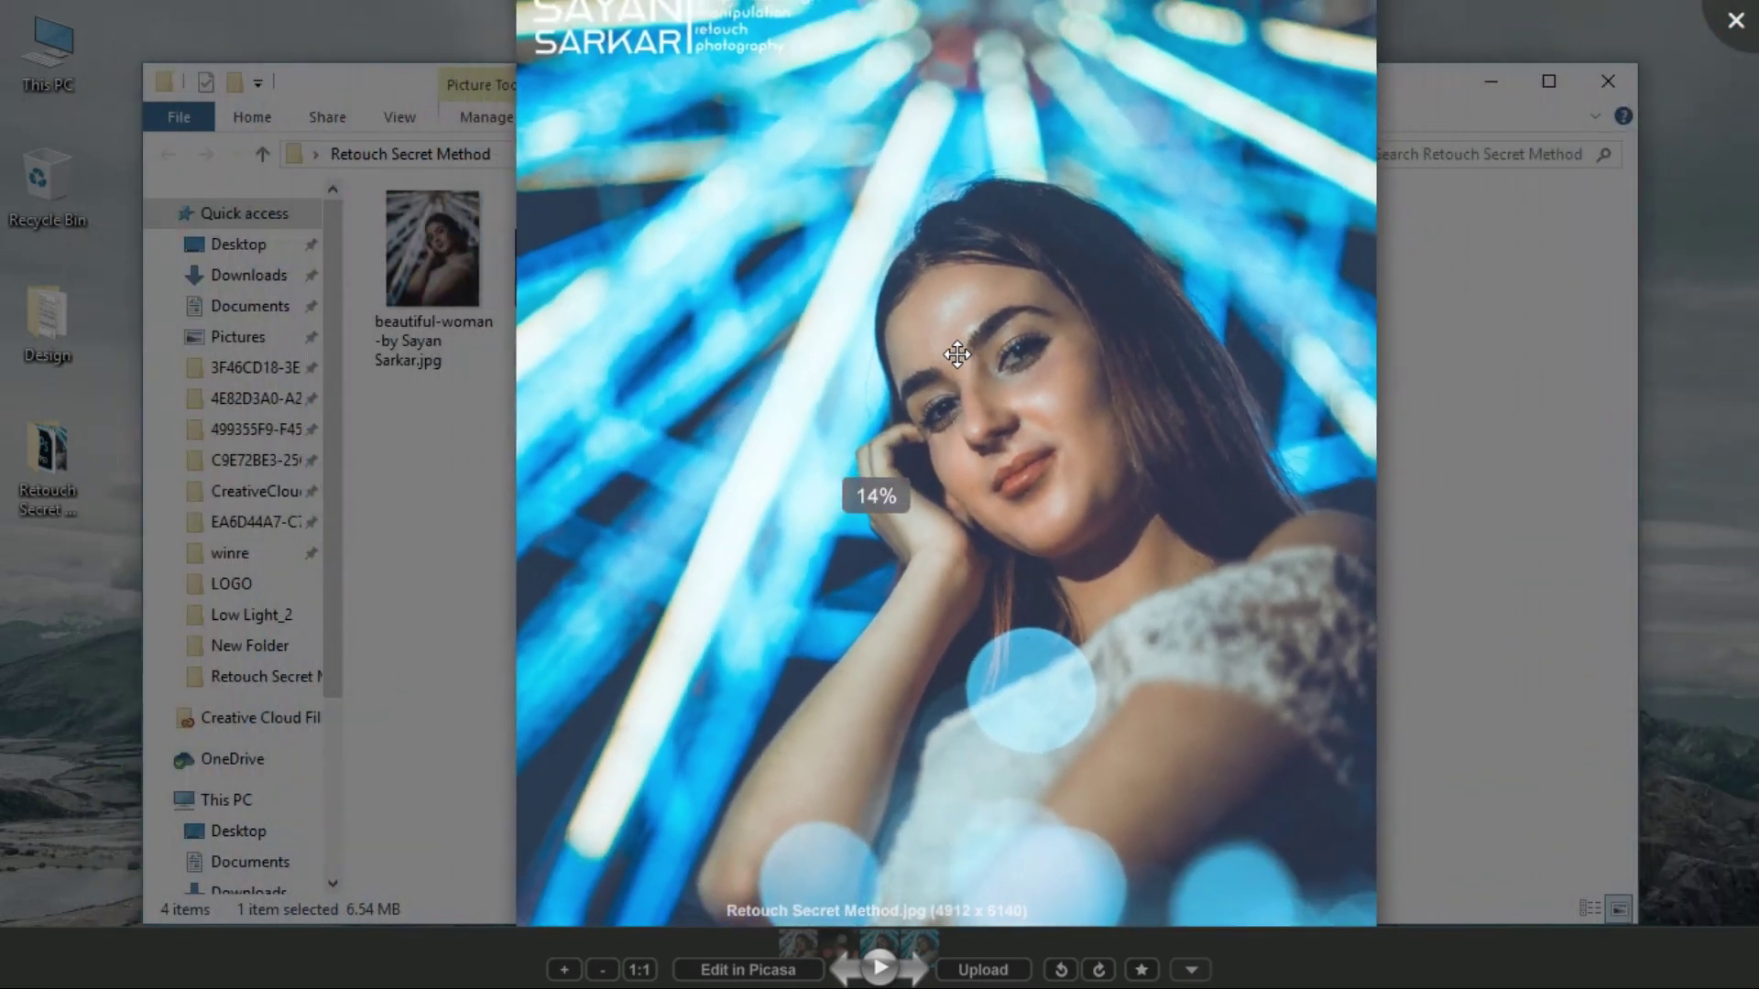
scroll(1558, 388, "down", 2)
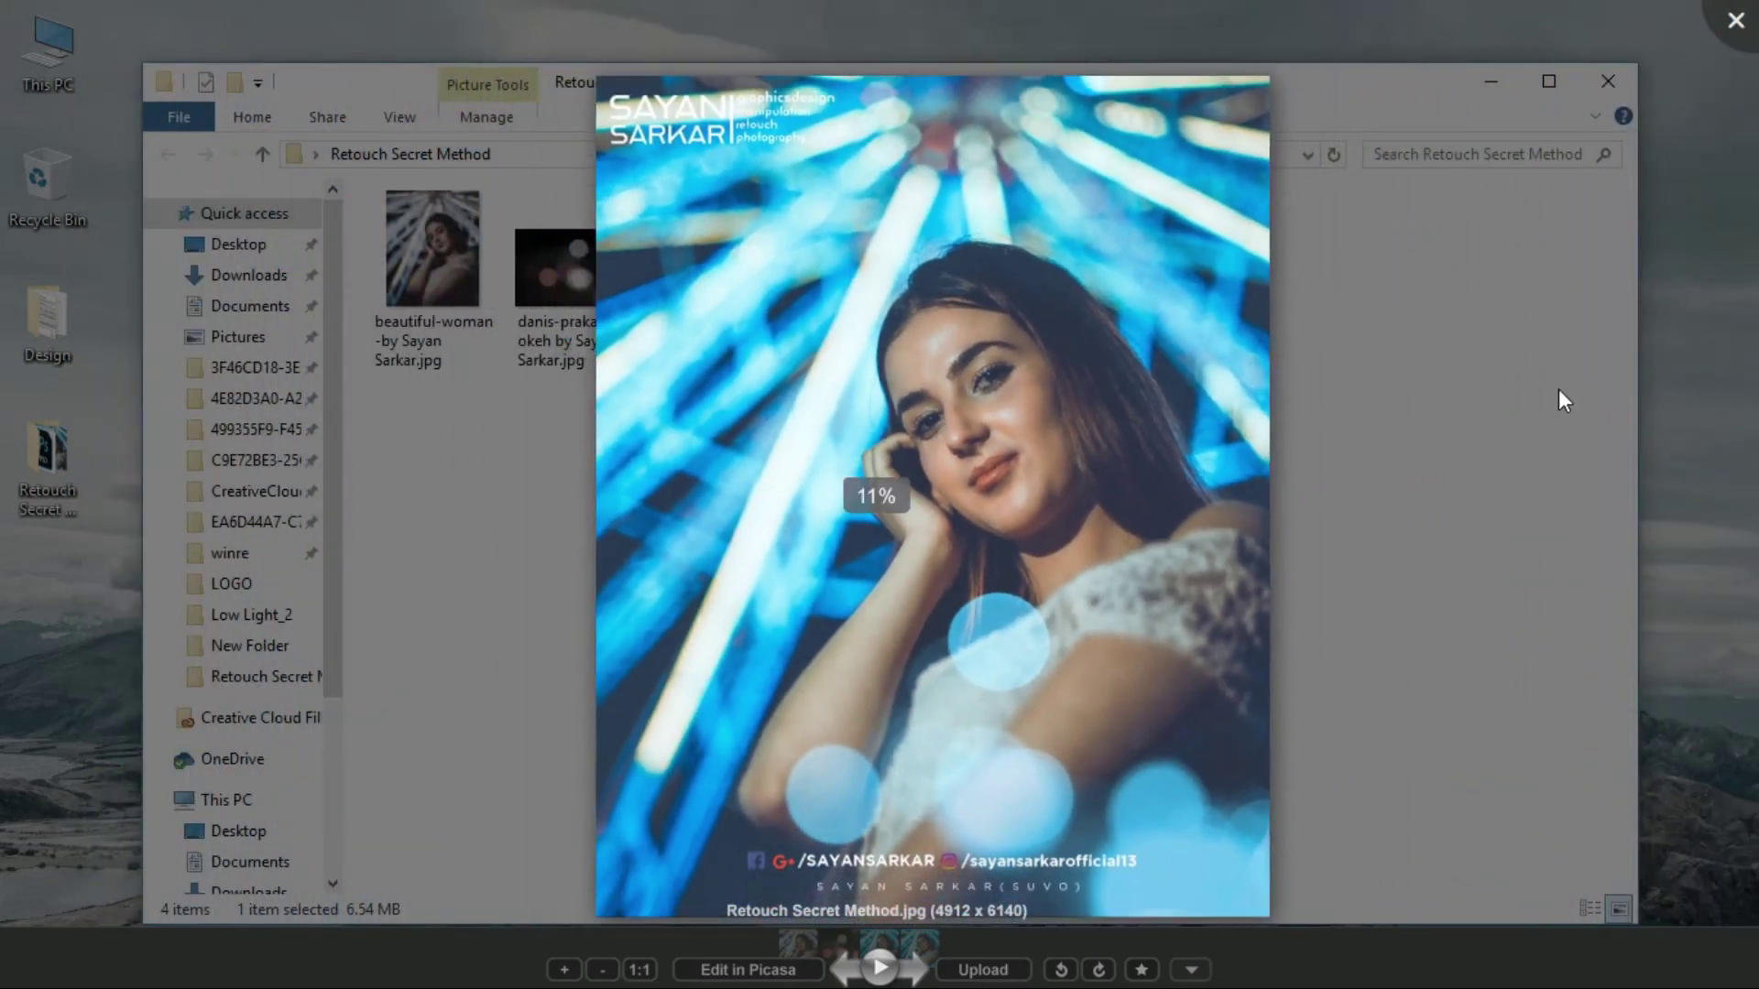